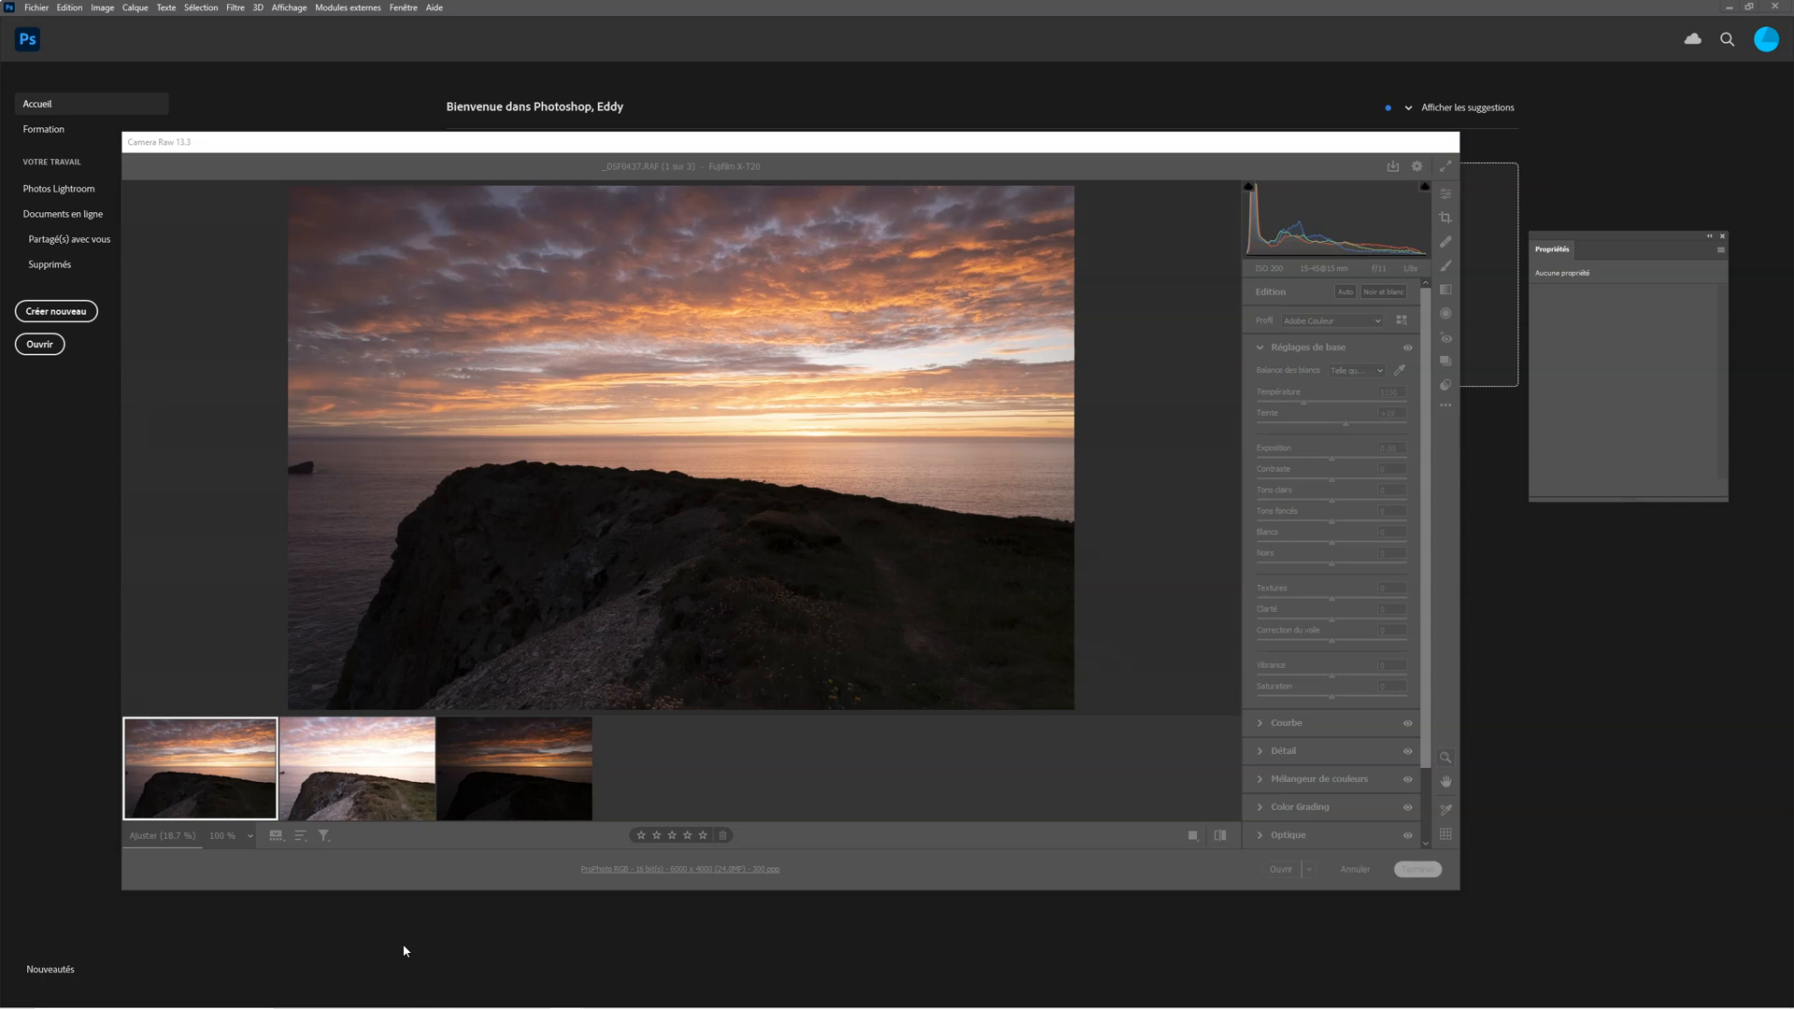
Expand Camera Raw to full screen and view each of the three bracketed sunset exposures
{"action": "left_click", "coordinate": [386, 940]}
{"action": "left_click", "coordinate": [1446, 166]}
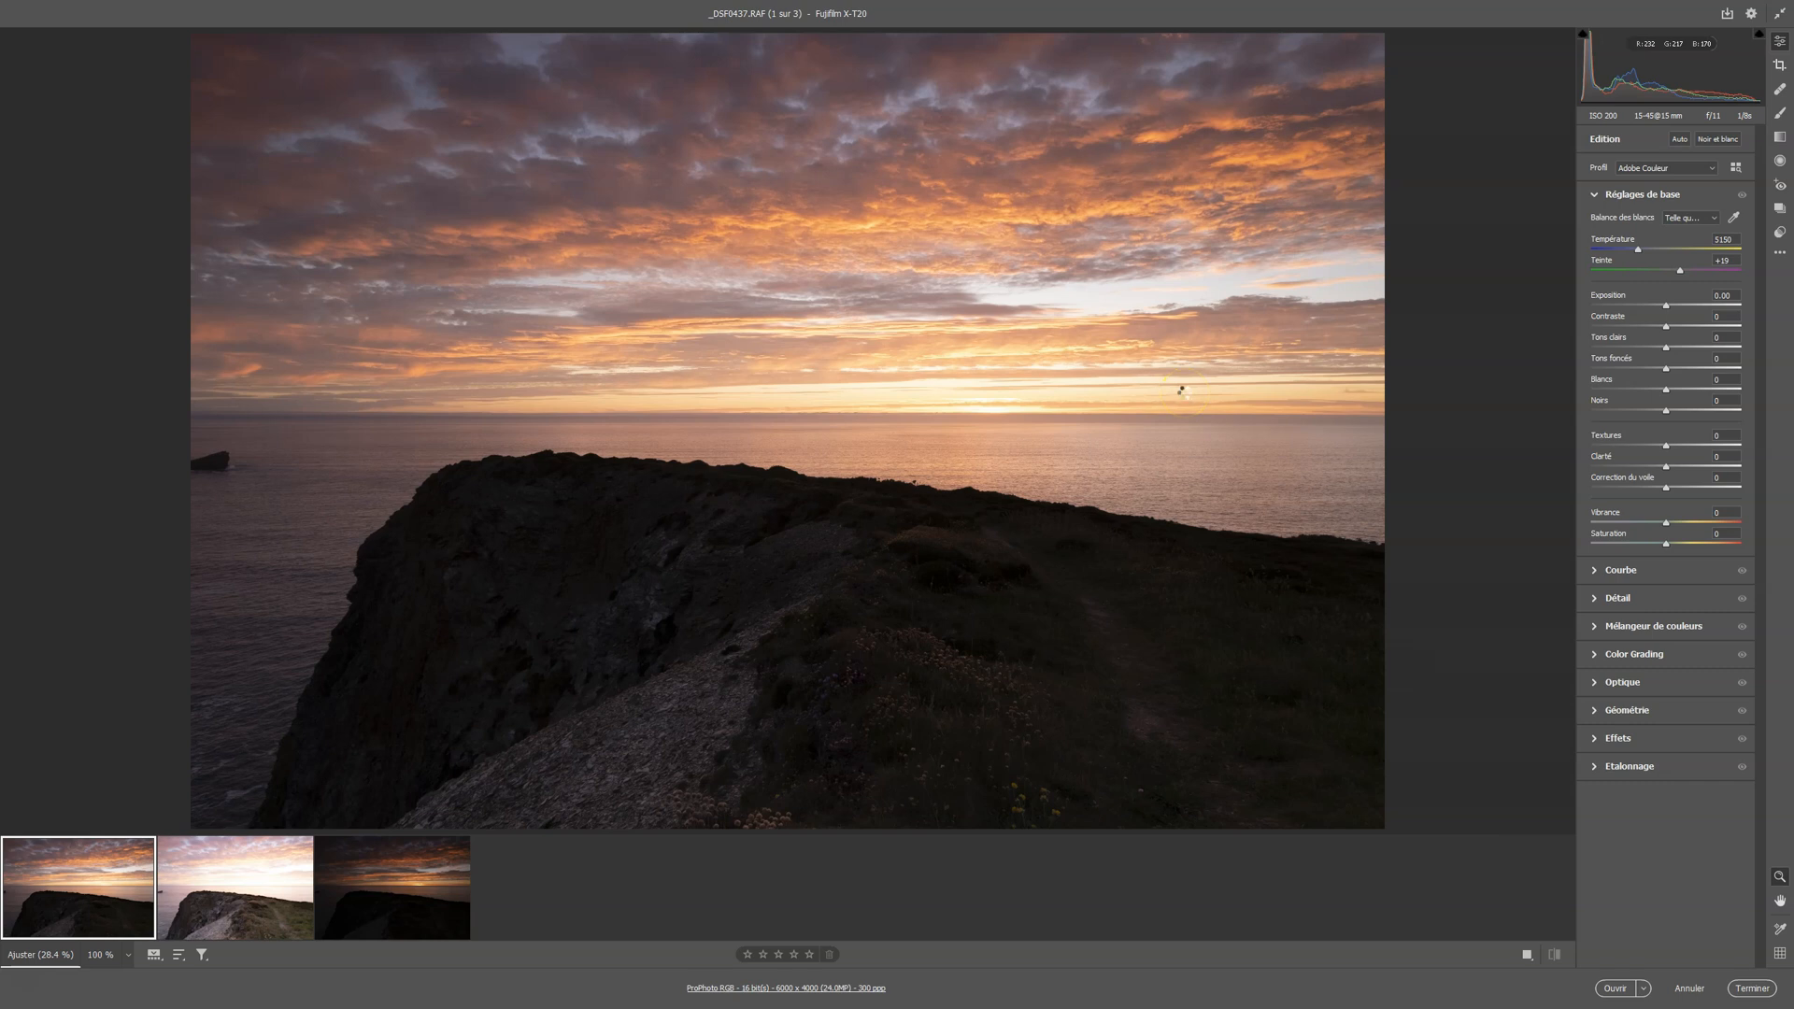
{"action": "key", "text": "Right"}
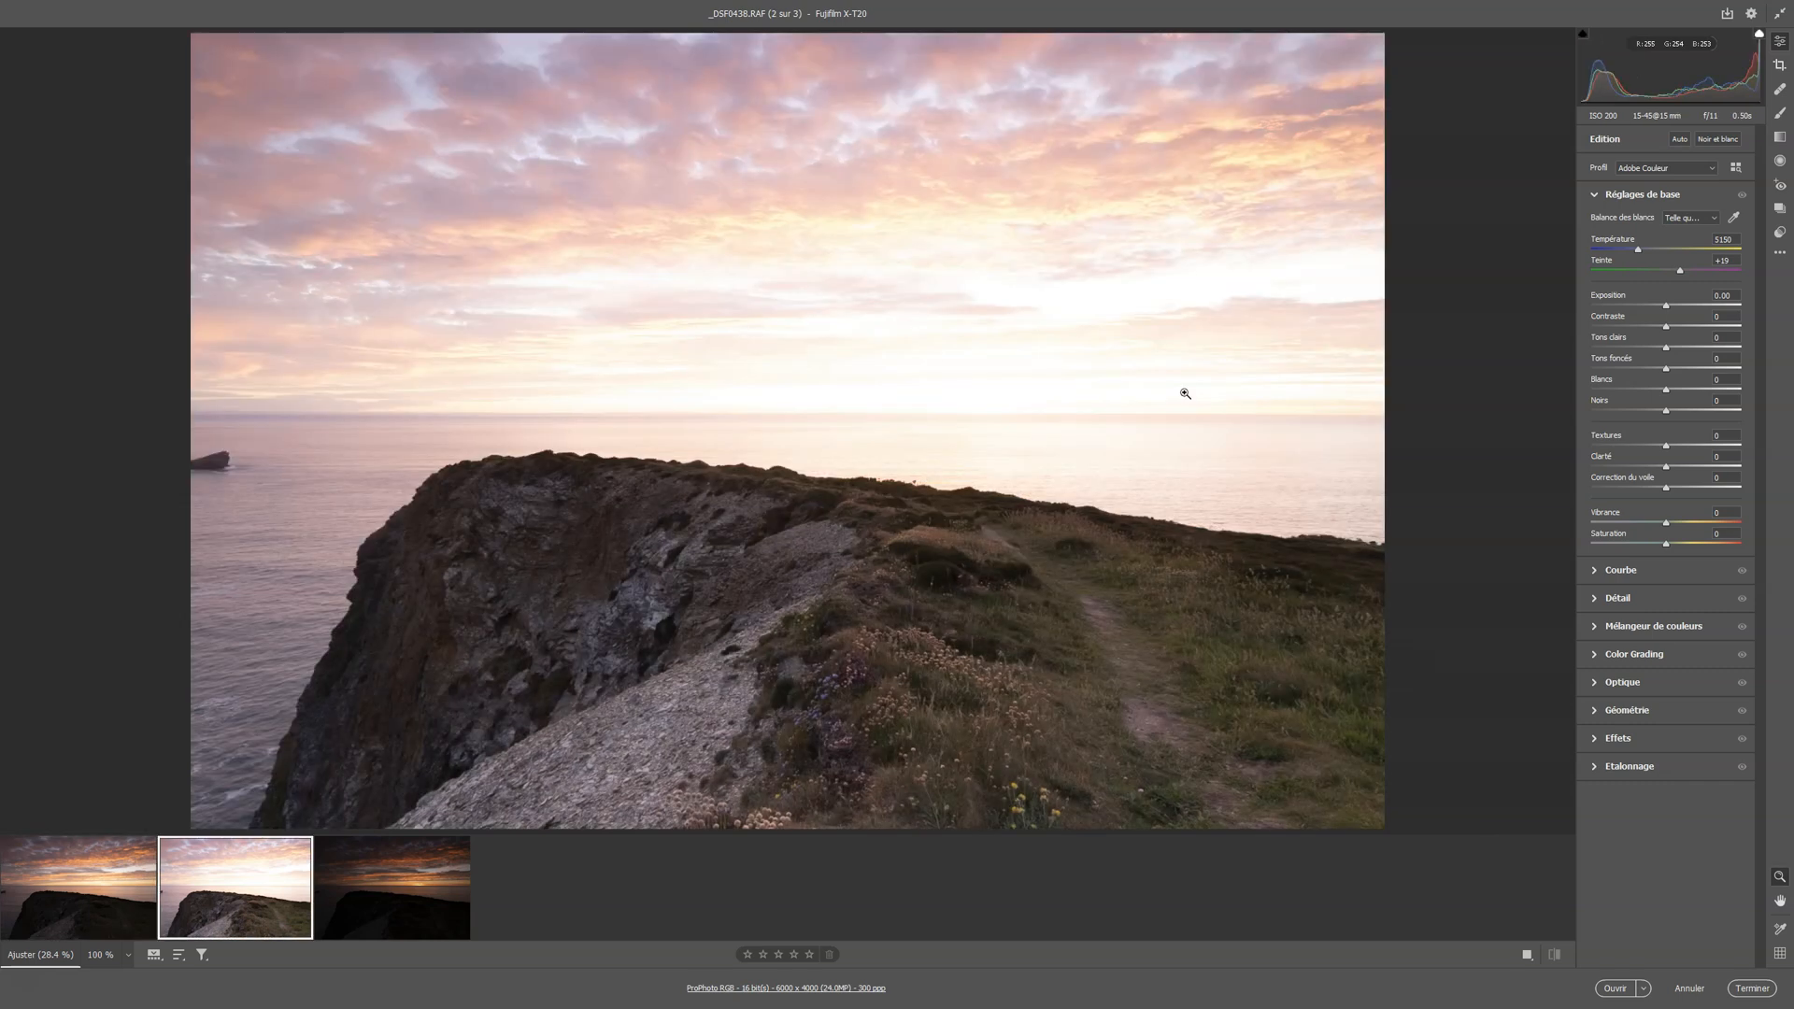
{"action": "key", "text": "Right"}
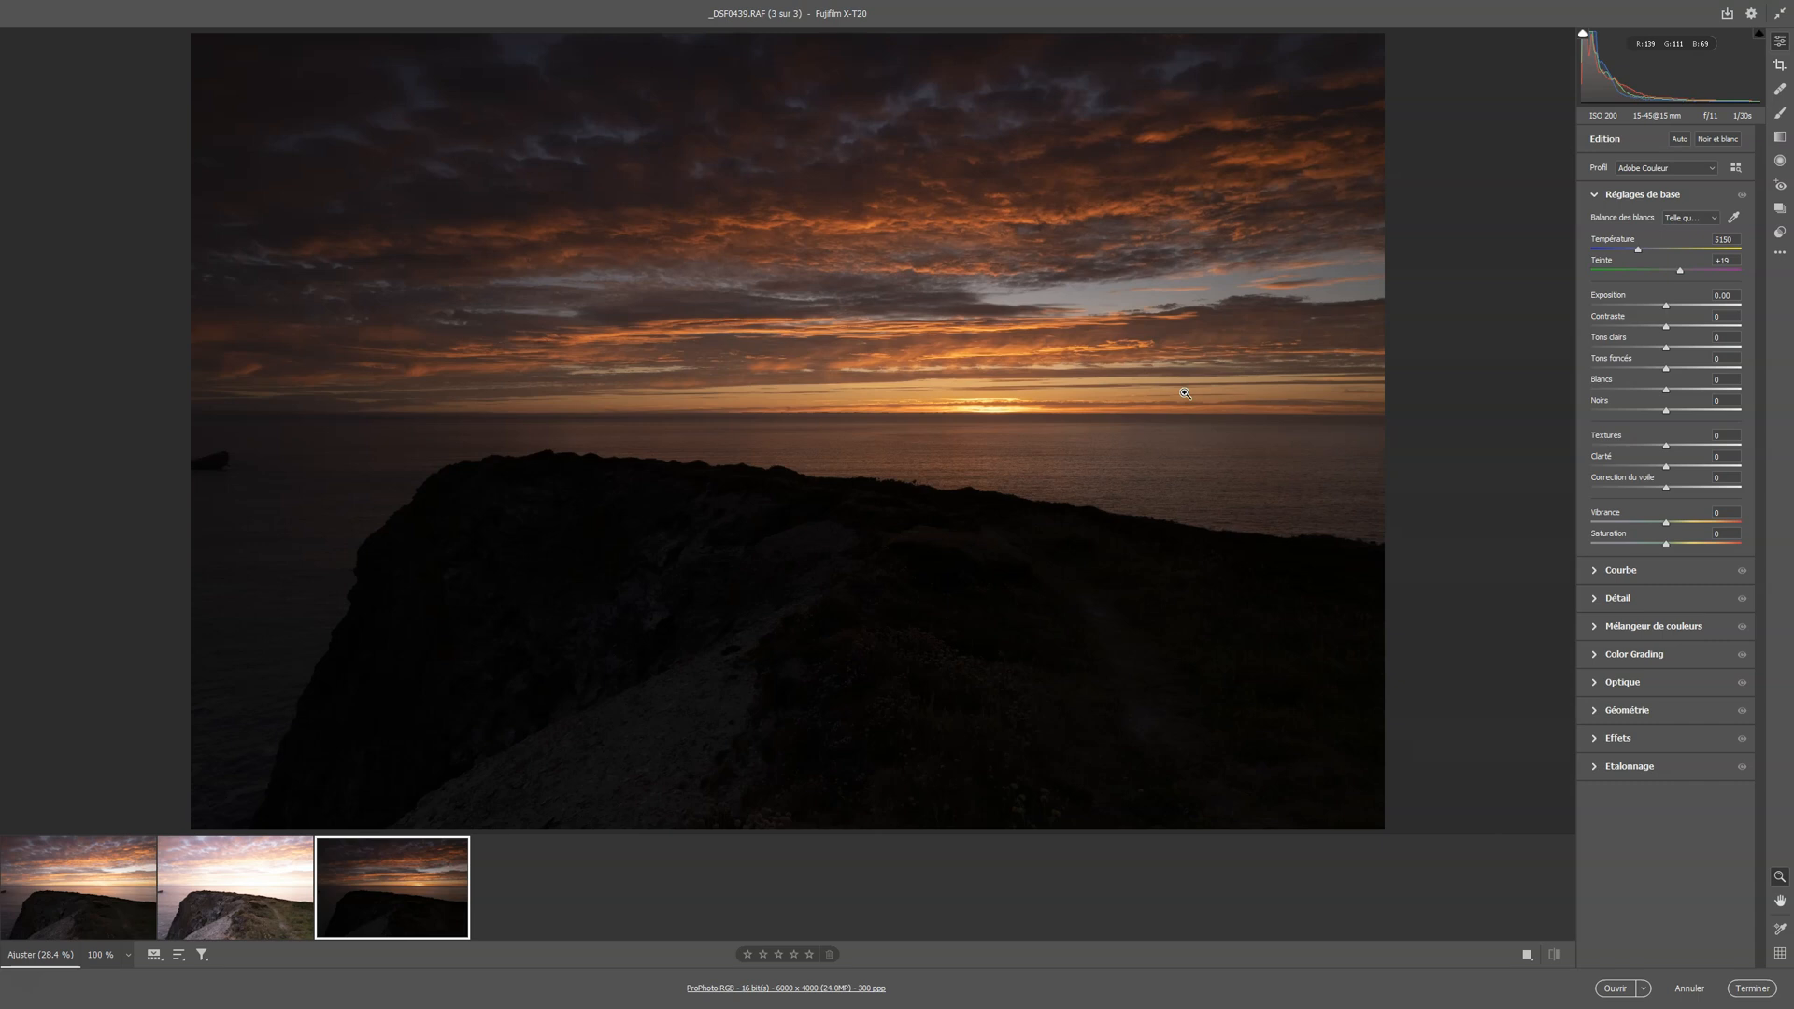
{"action": "key", "text": "Left"}
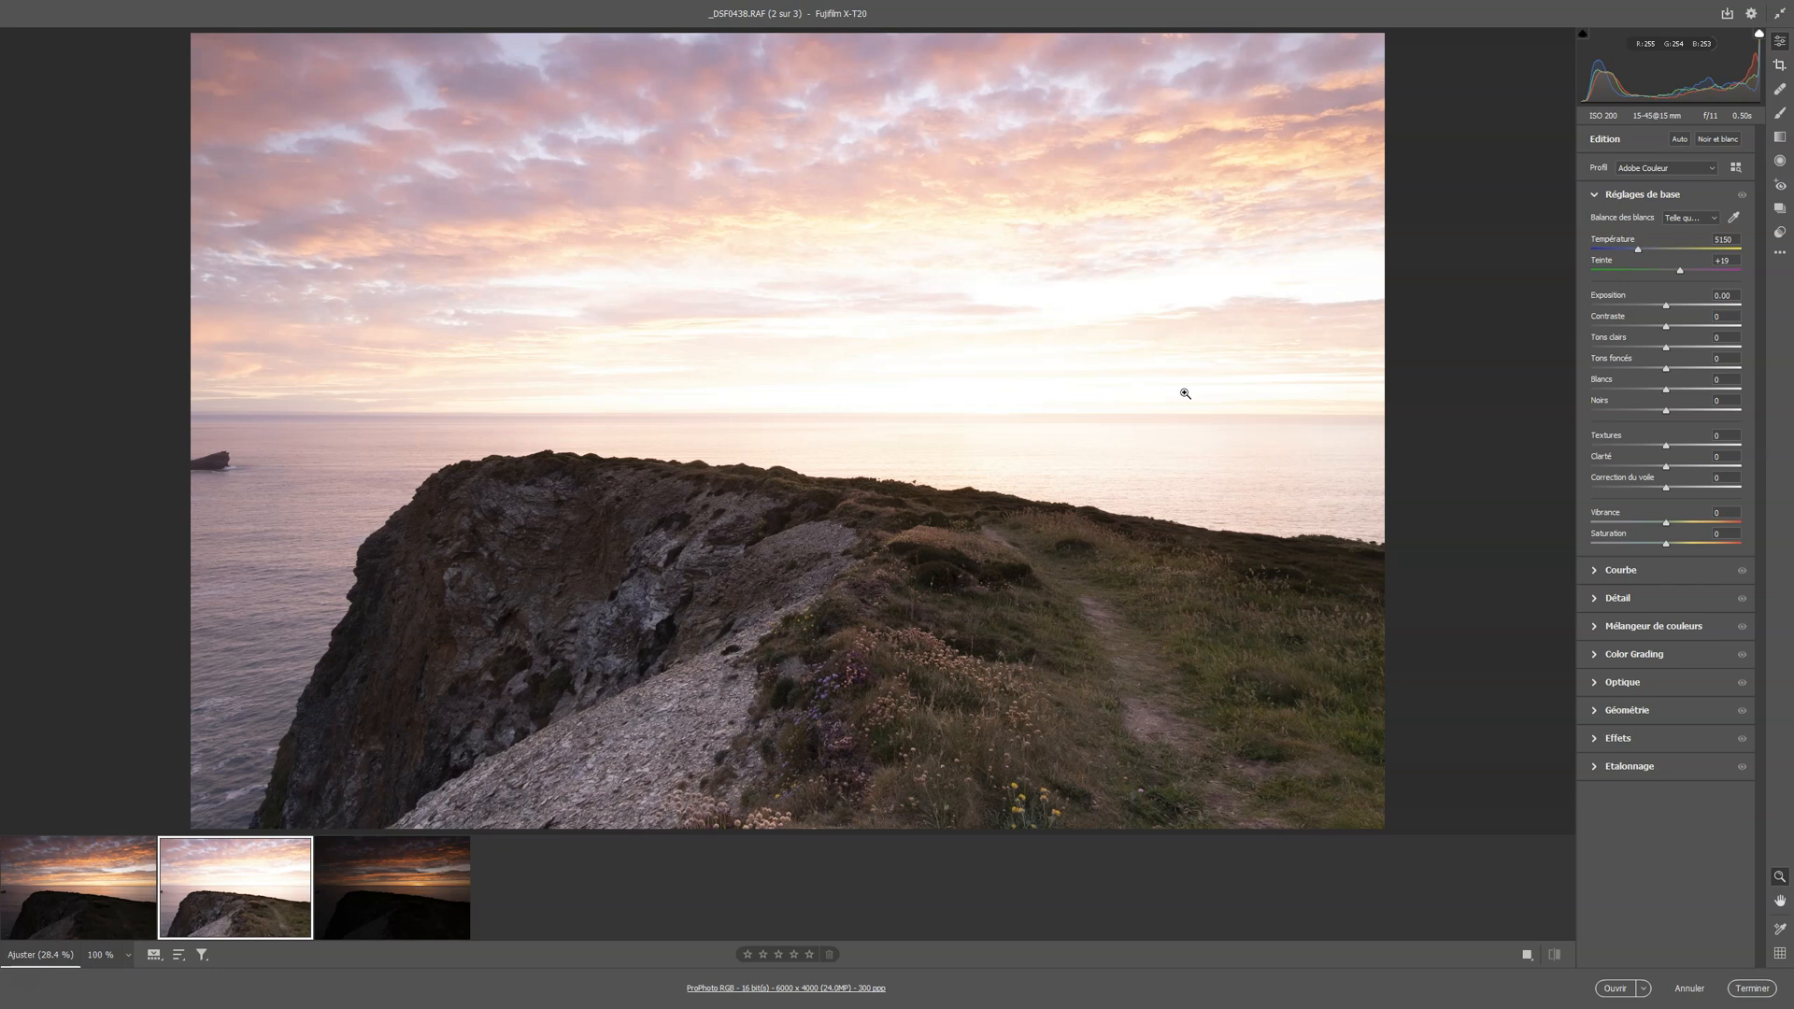
{"action": "key", "text": "Left"}
{"action": "left_click", "coordinate": [1112, 338]}
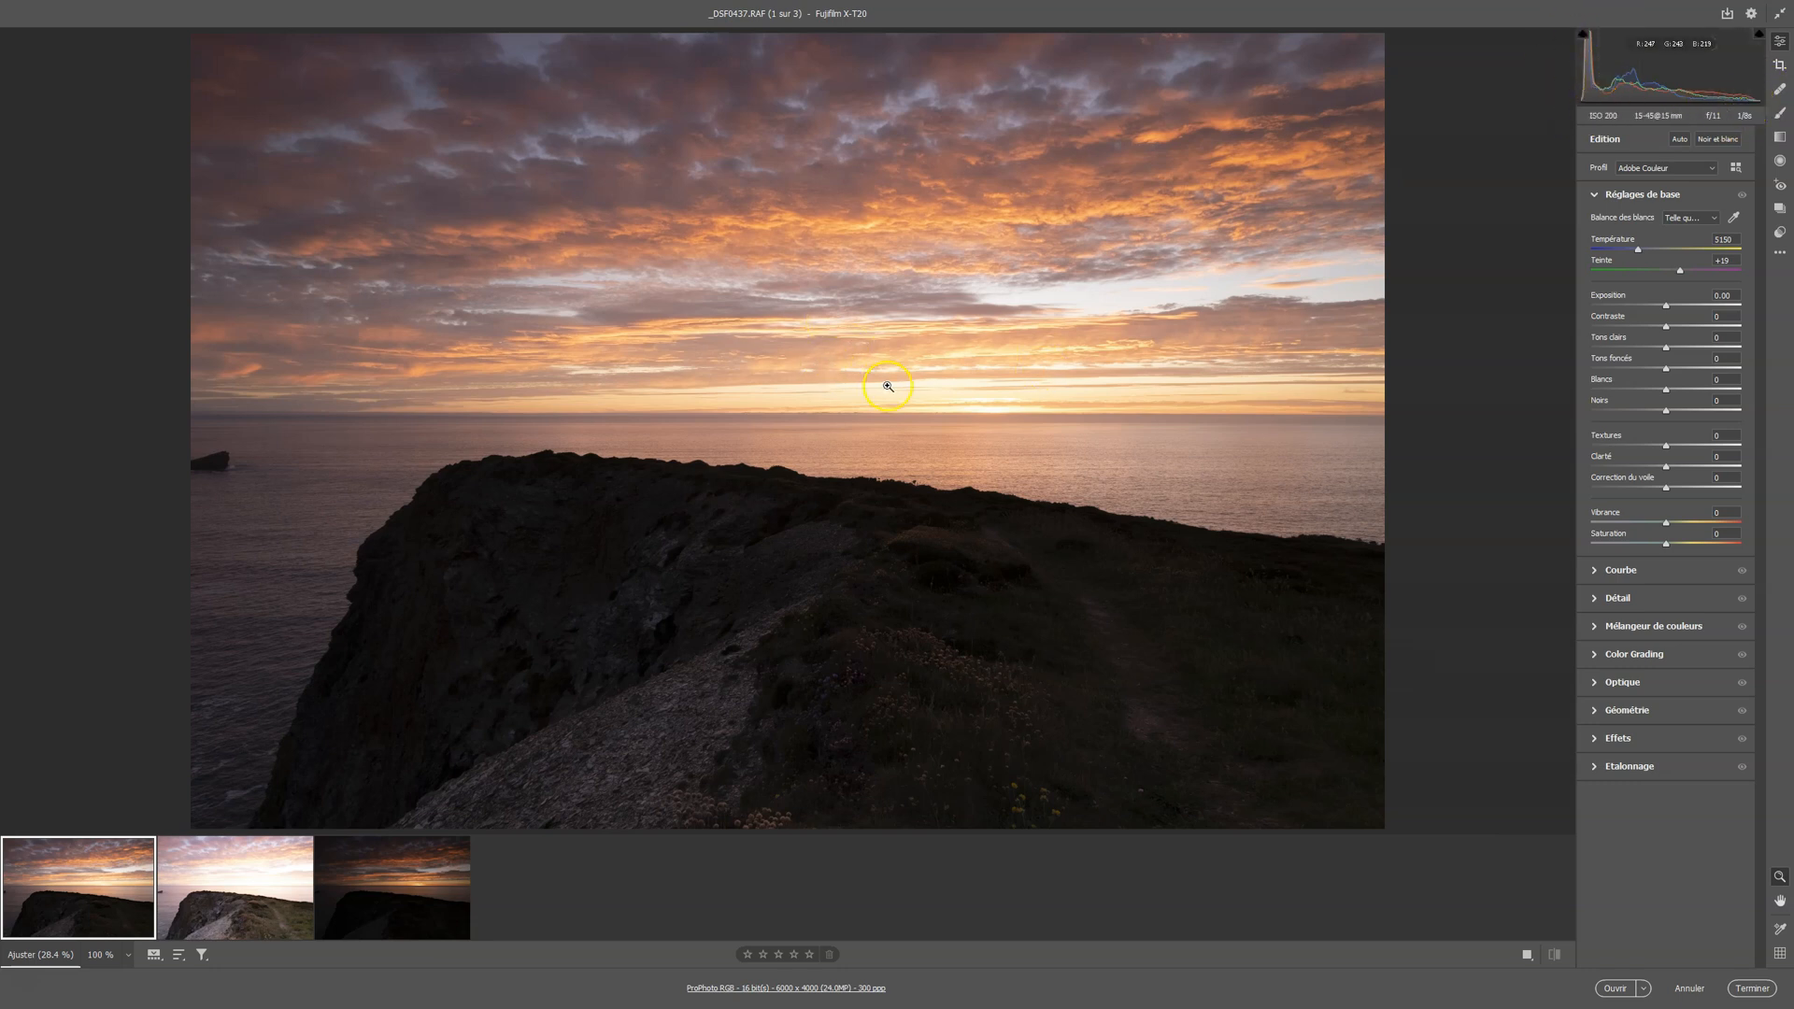
Turn on the shadow and highlight clipping warnings and check all three exposures for clipped areas
{"action": "left_click", "coordinate": [1583, 35]}
{"action": "key", "text": "Right"}
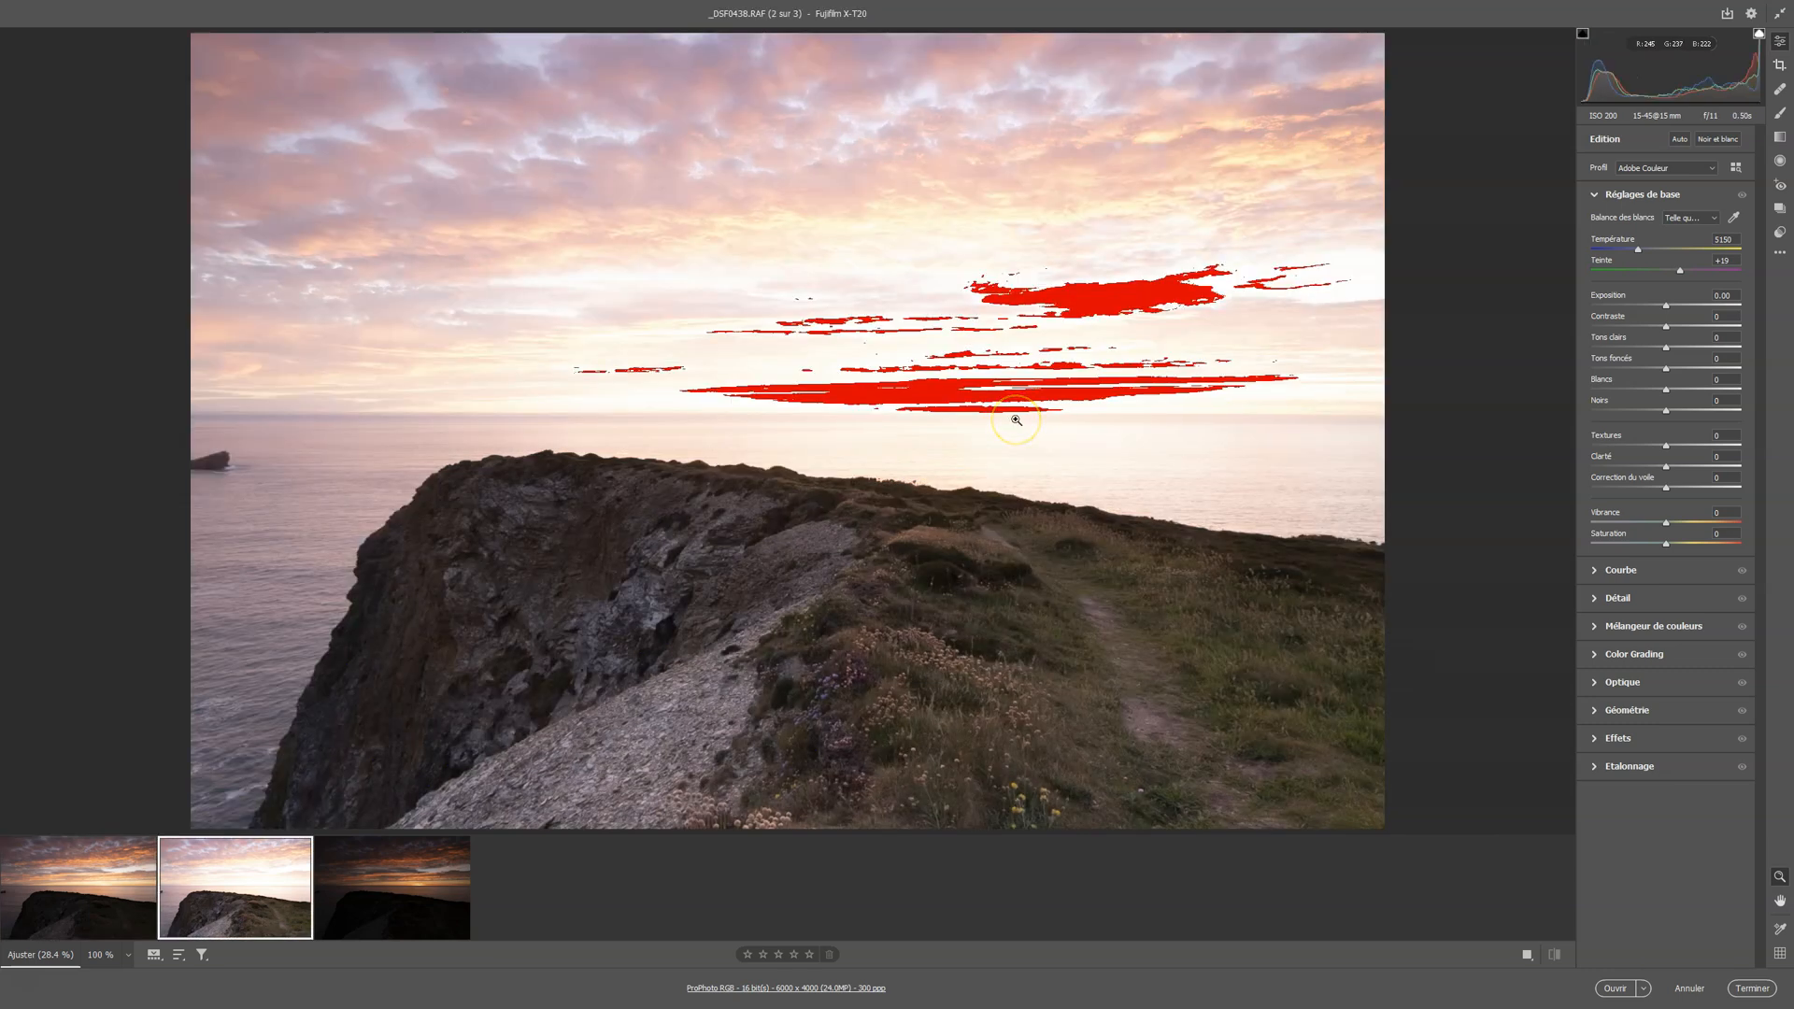
{"action": "key", "text": "Right"}
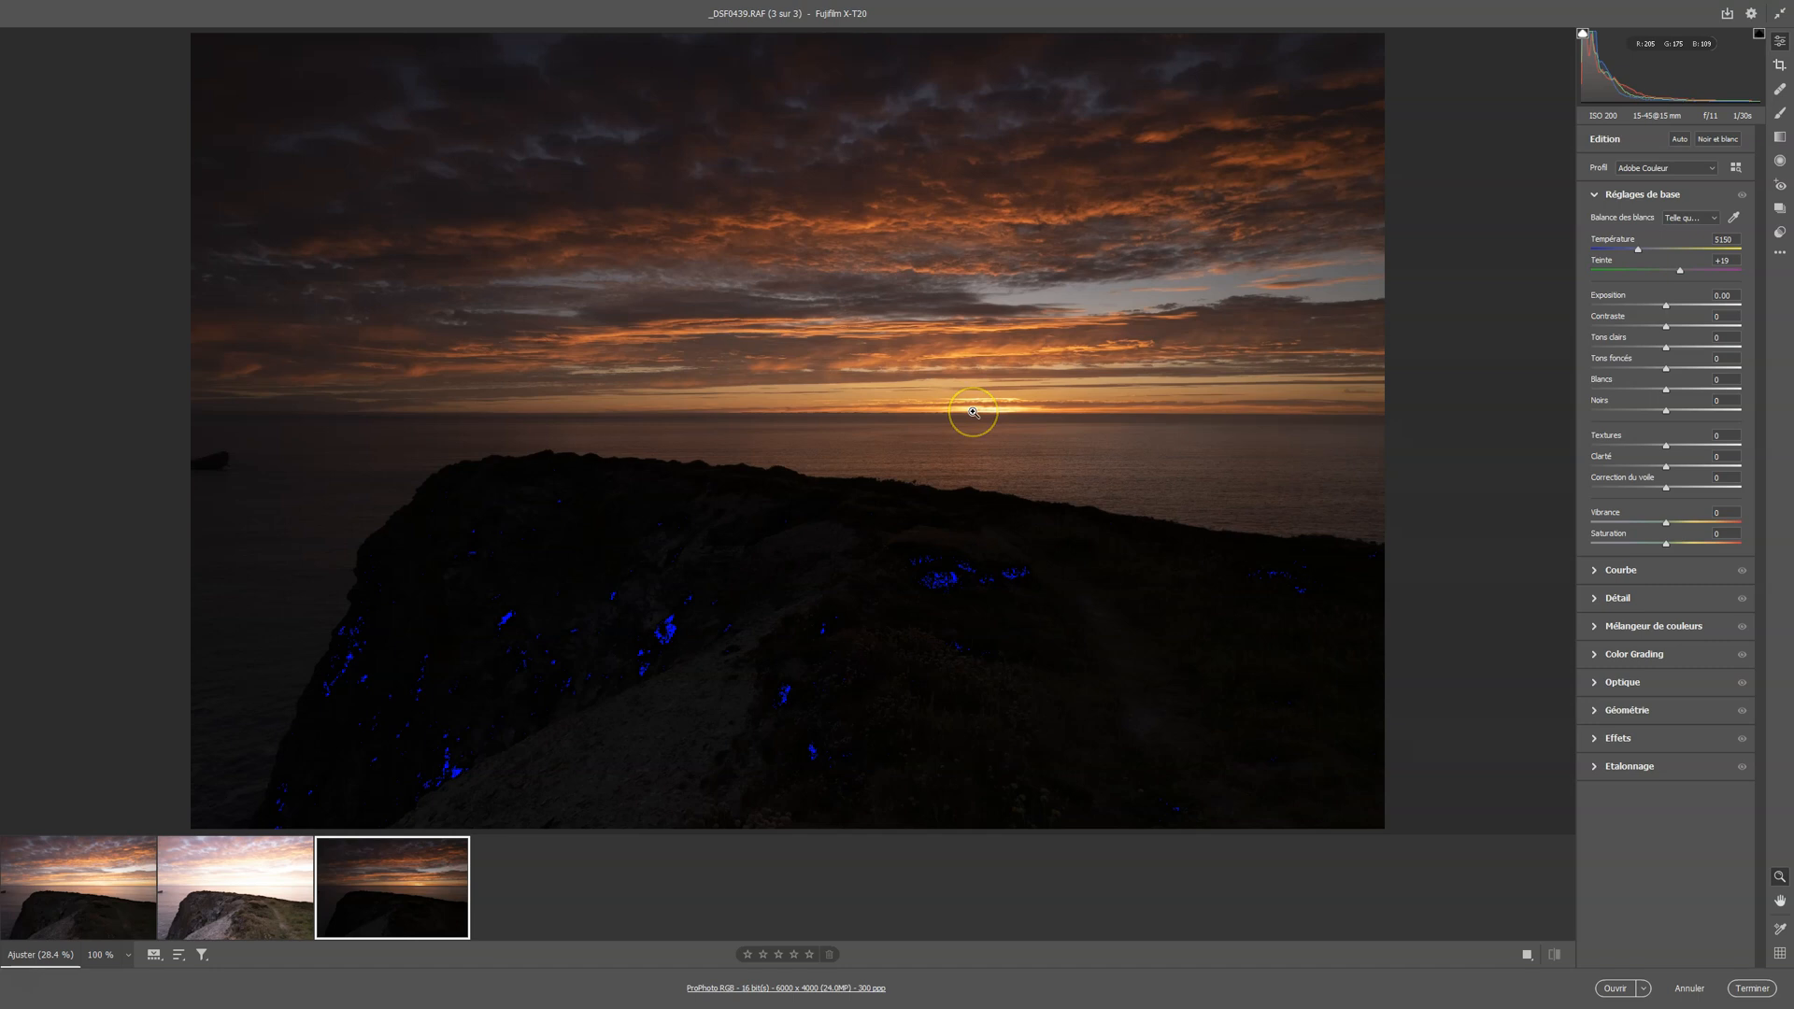
{"action": "key", "text": "Left"}
{"action": "key", "text": "Left"}
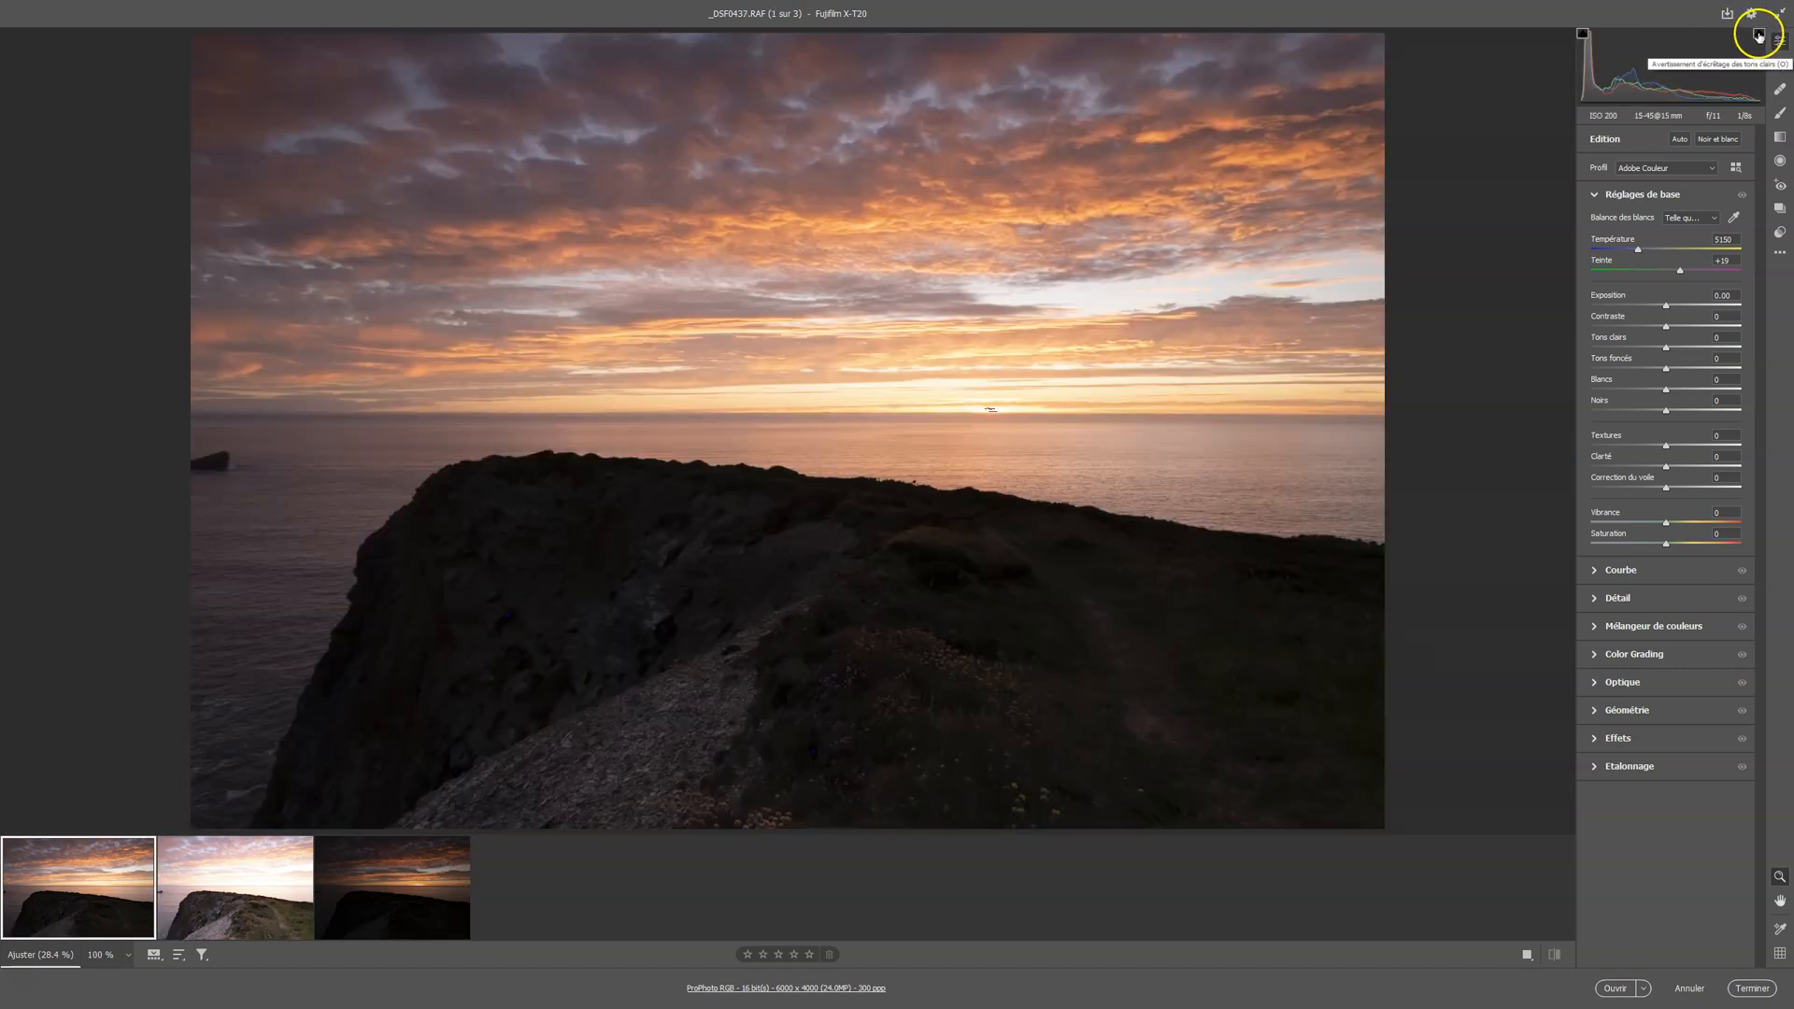
Select all three photos and apply the Pro Neg Std camera rendering profile to them
{"action": "key", "text": "ctrl+a"}
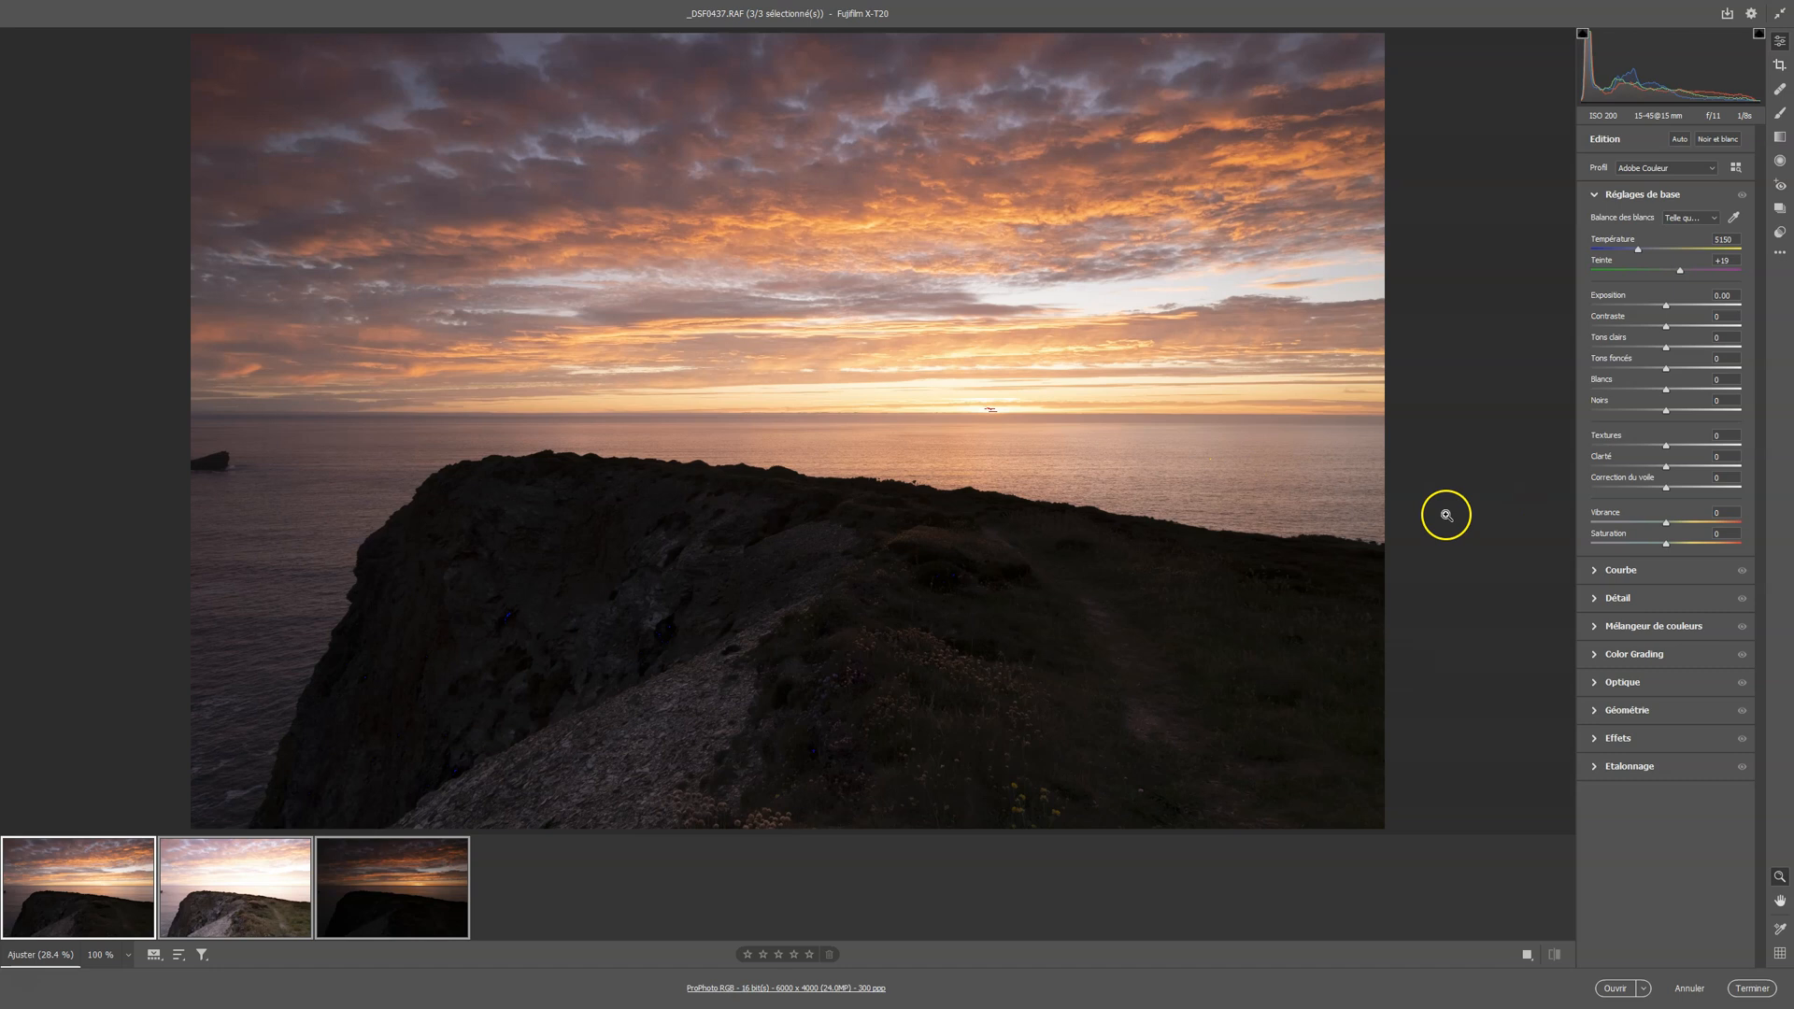
{"action": "left_click", "coordinate": [1736, 167]}
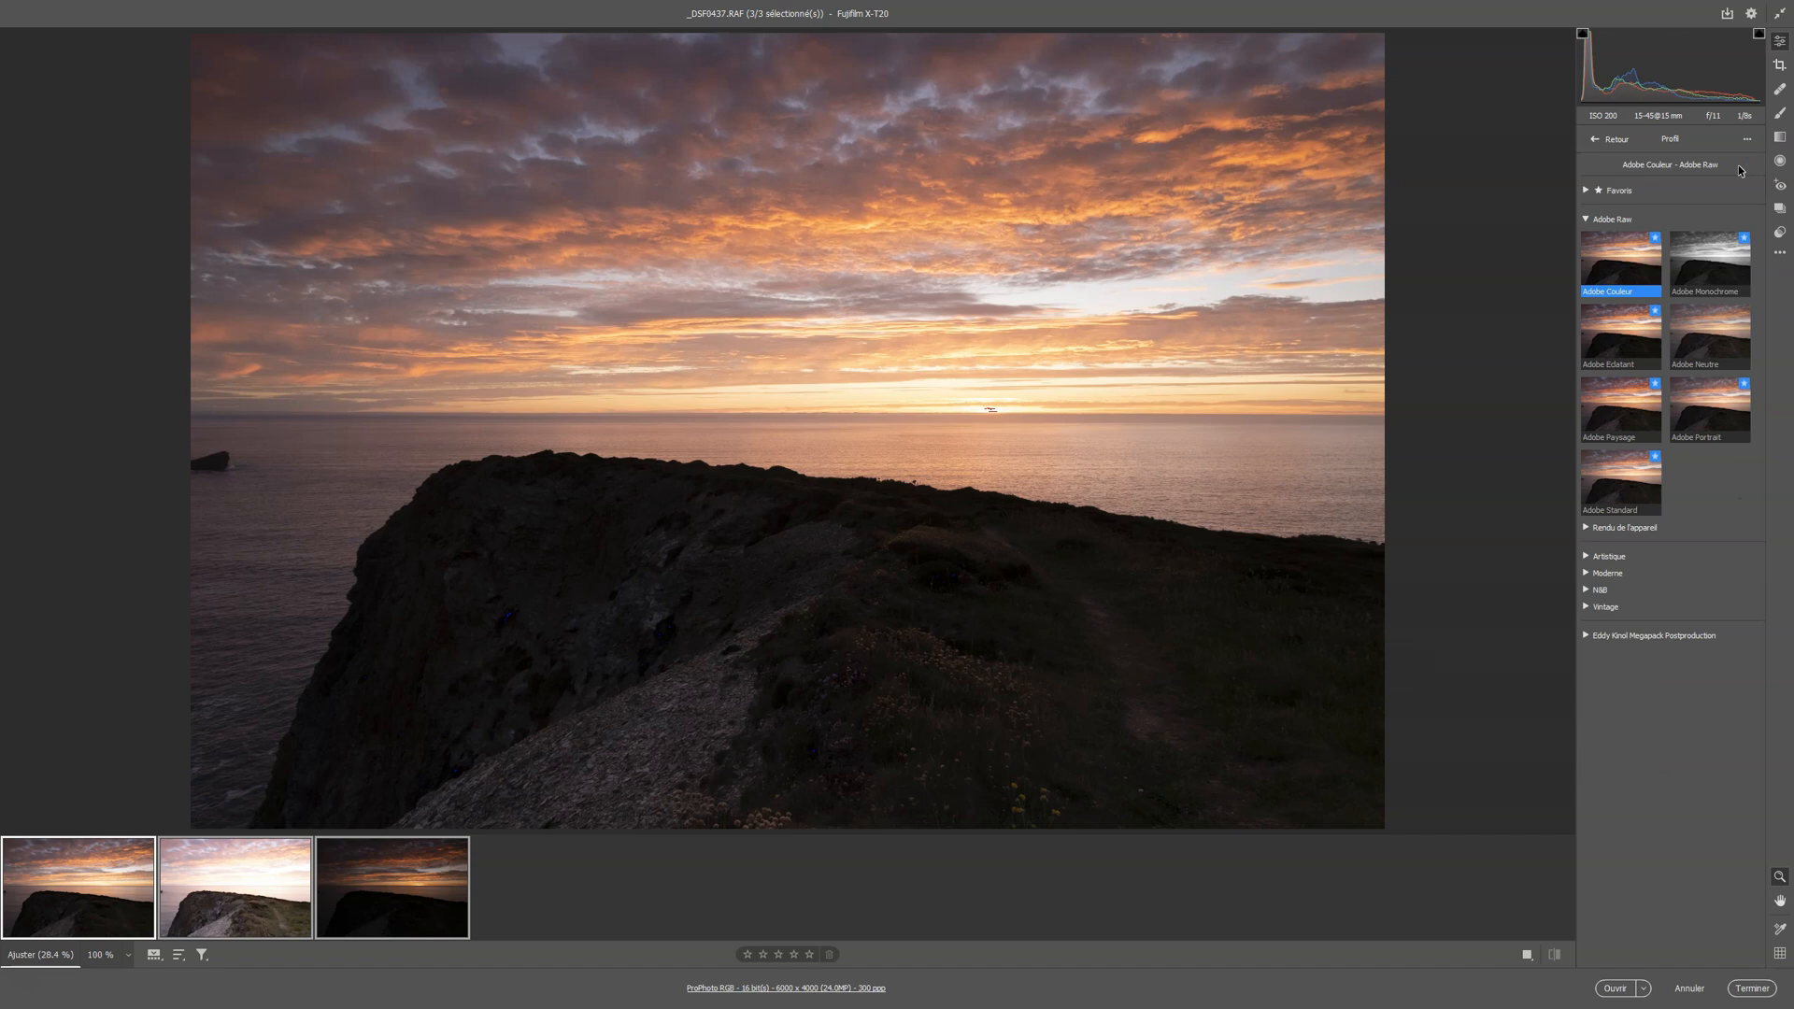
{"action": "left_click", "coordinate": [1586, 529]}
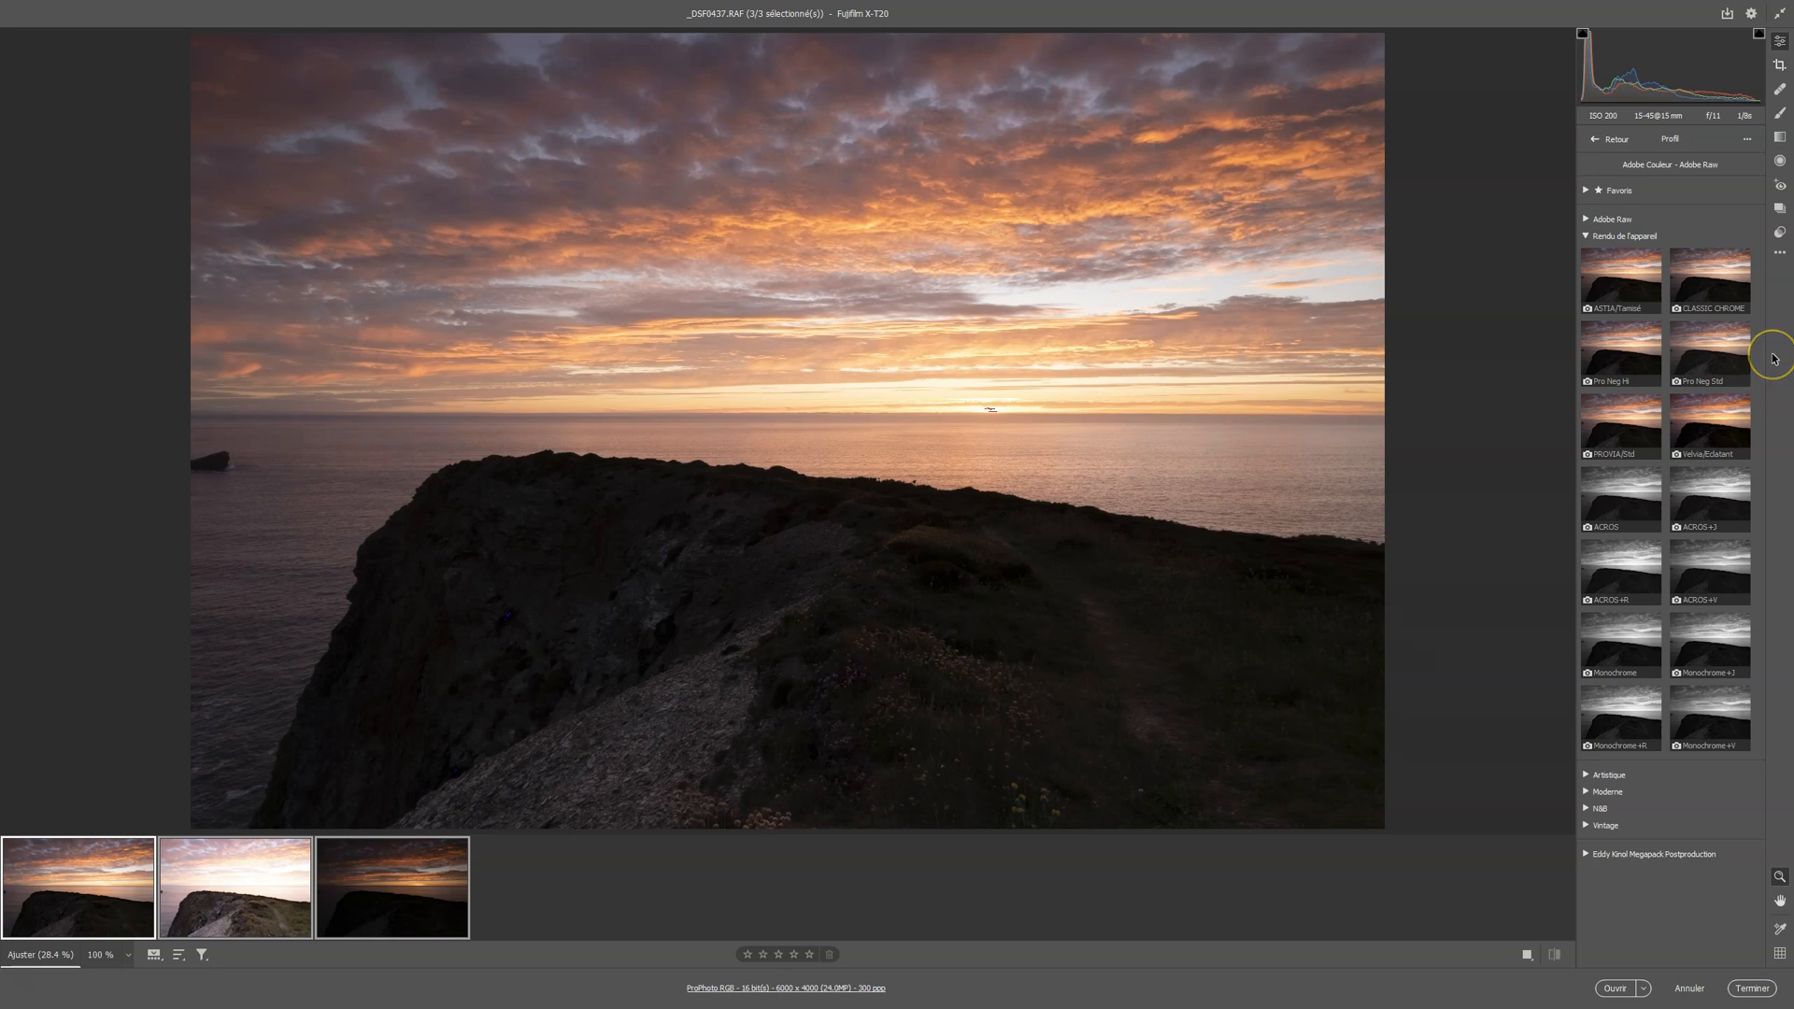
{"action": "left_click", "coordinate": [1674, 342]}
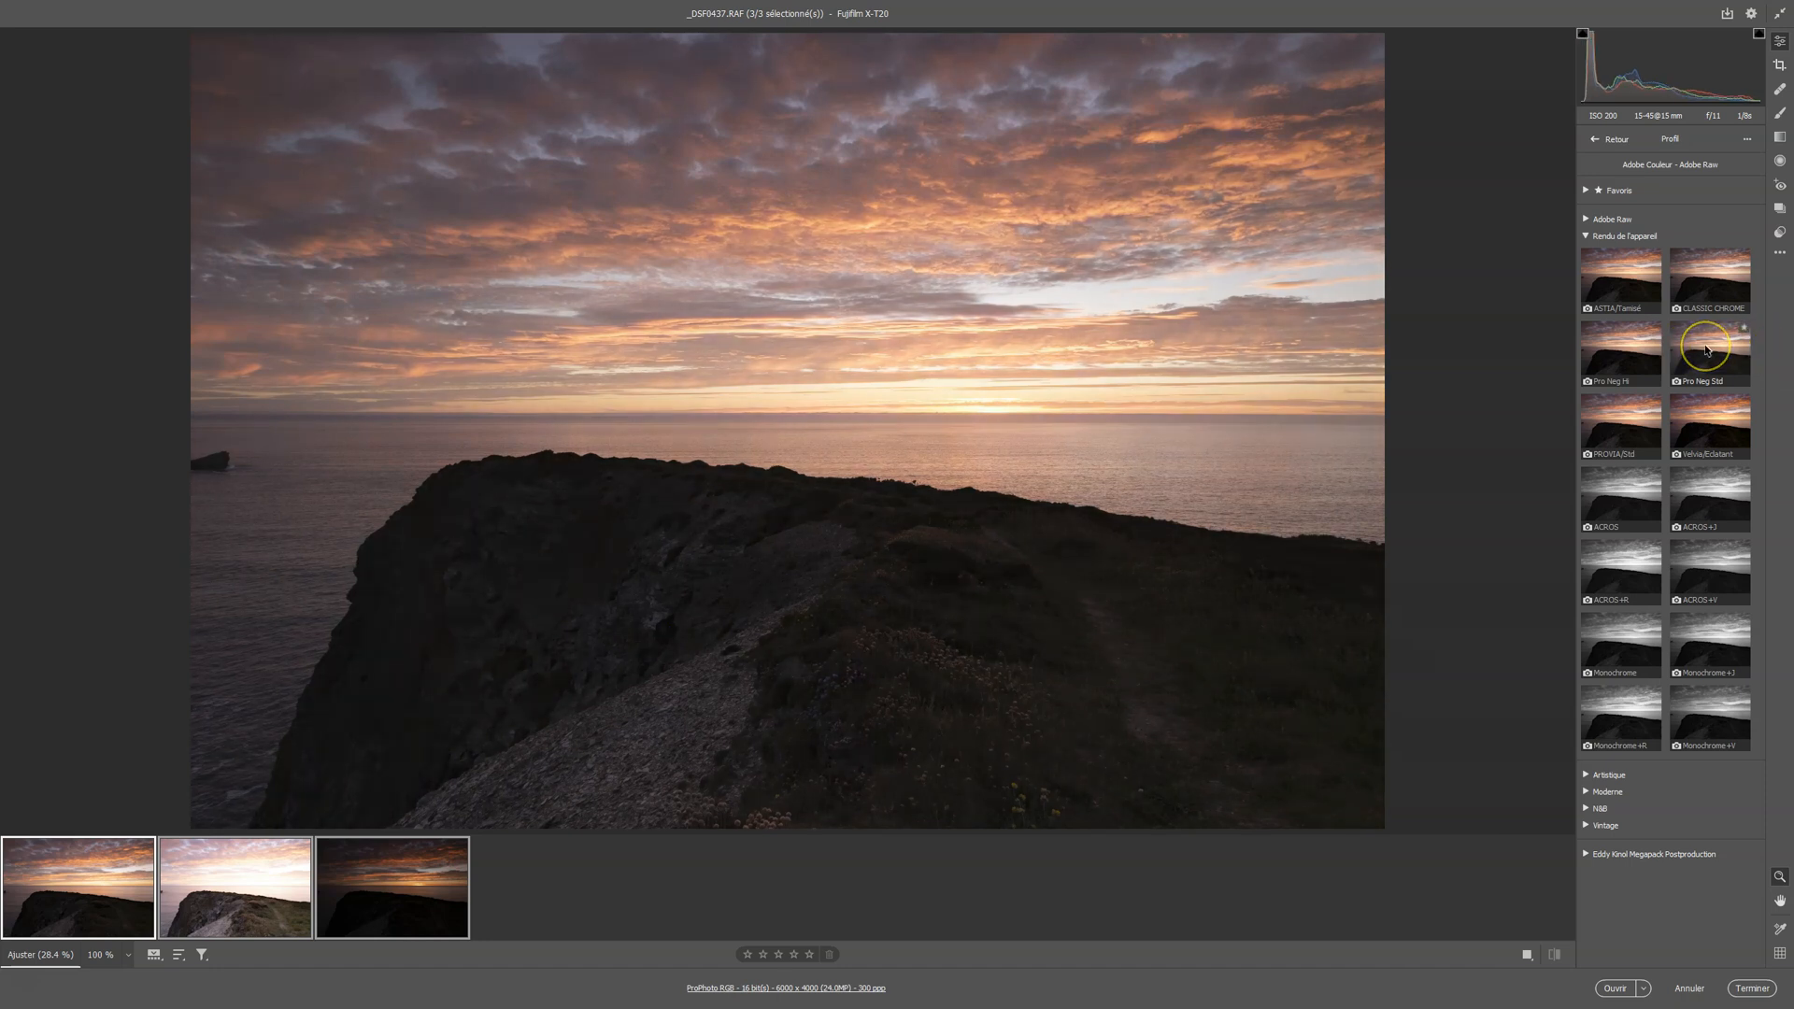
{"action": "left_click", "coordinate": [1707, 350]}
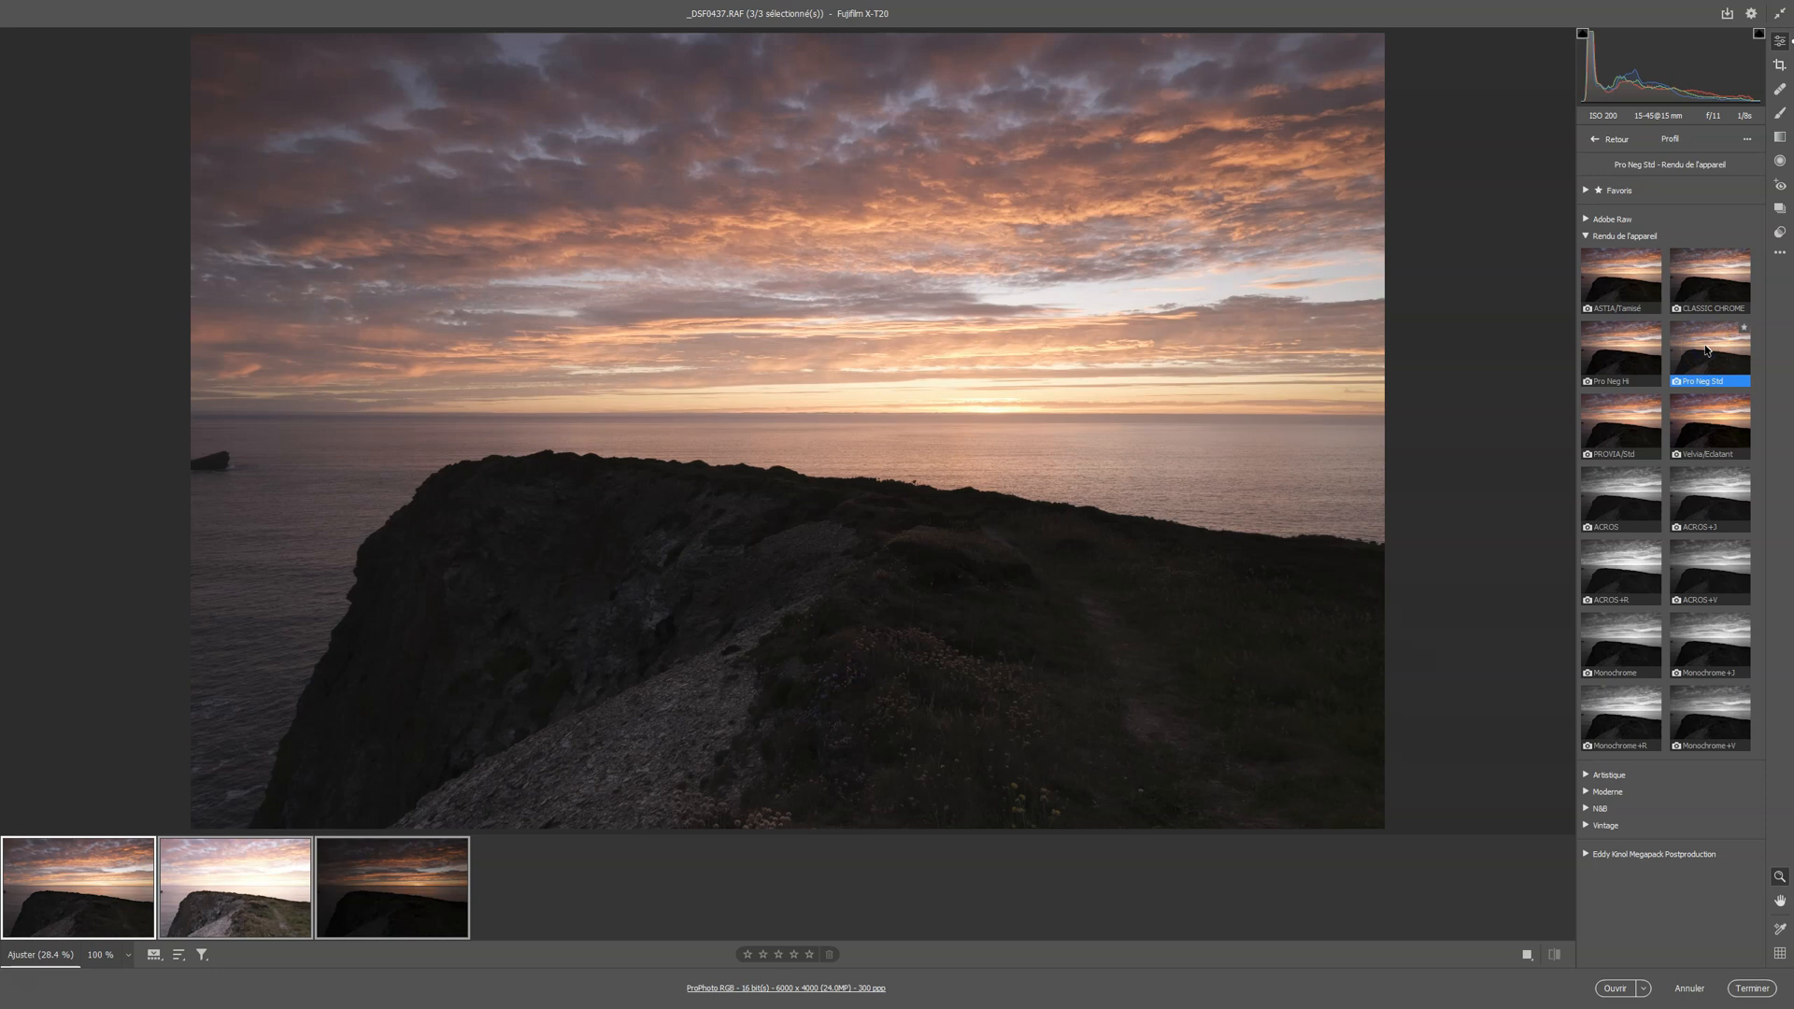
{"action": "left_click", "coordinate": [1587, 238]}
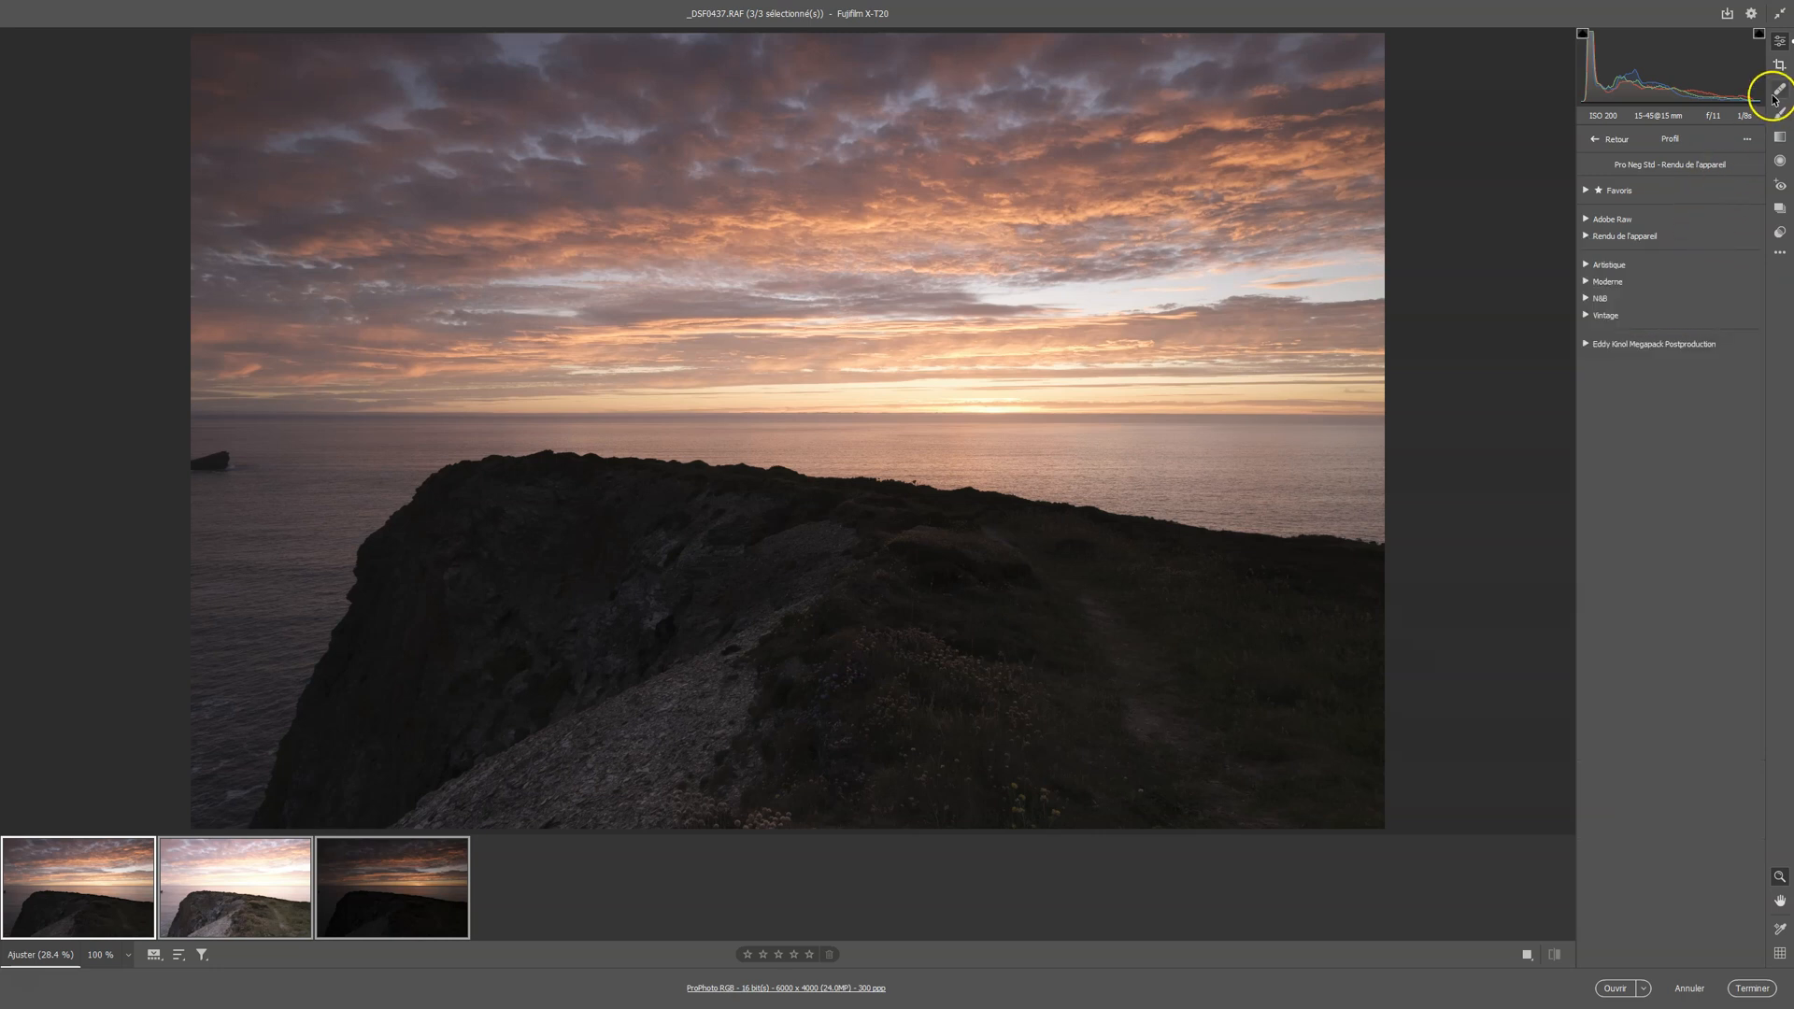
{"action": "left_click", "coordinate": [1593, 140]}
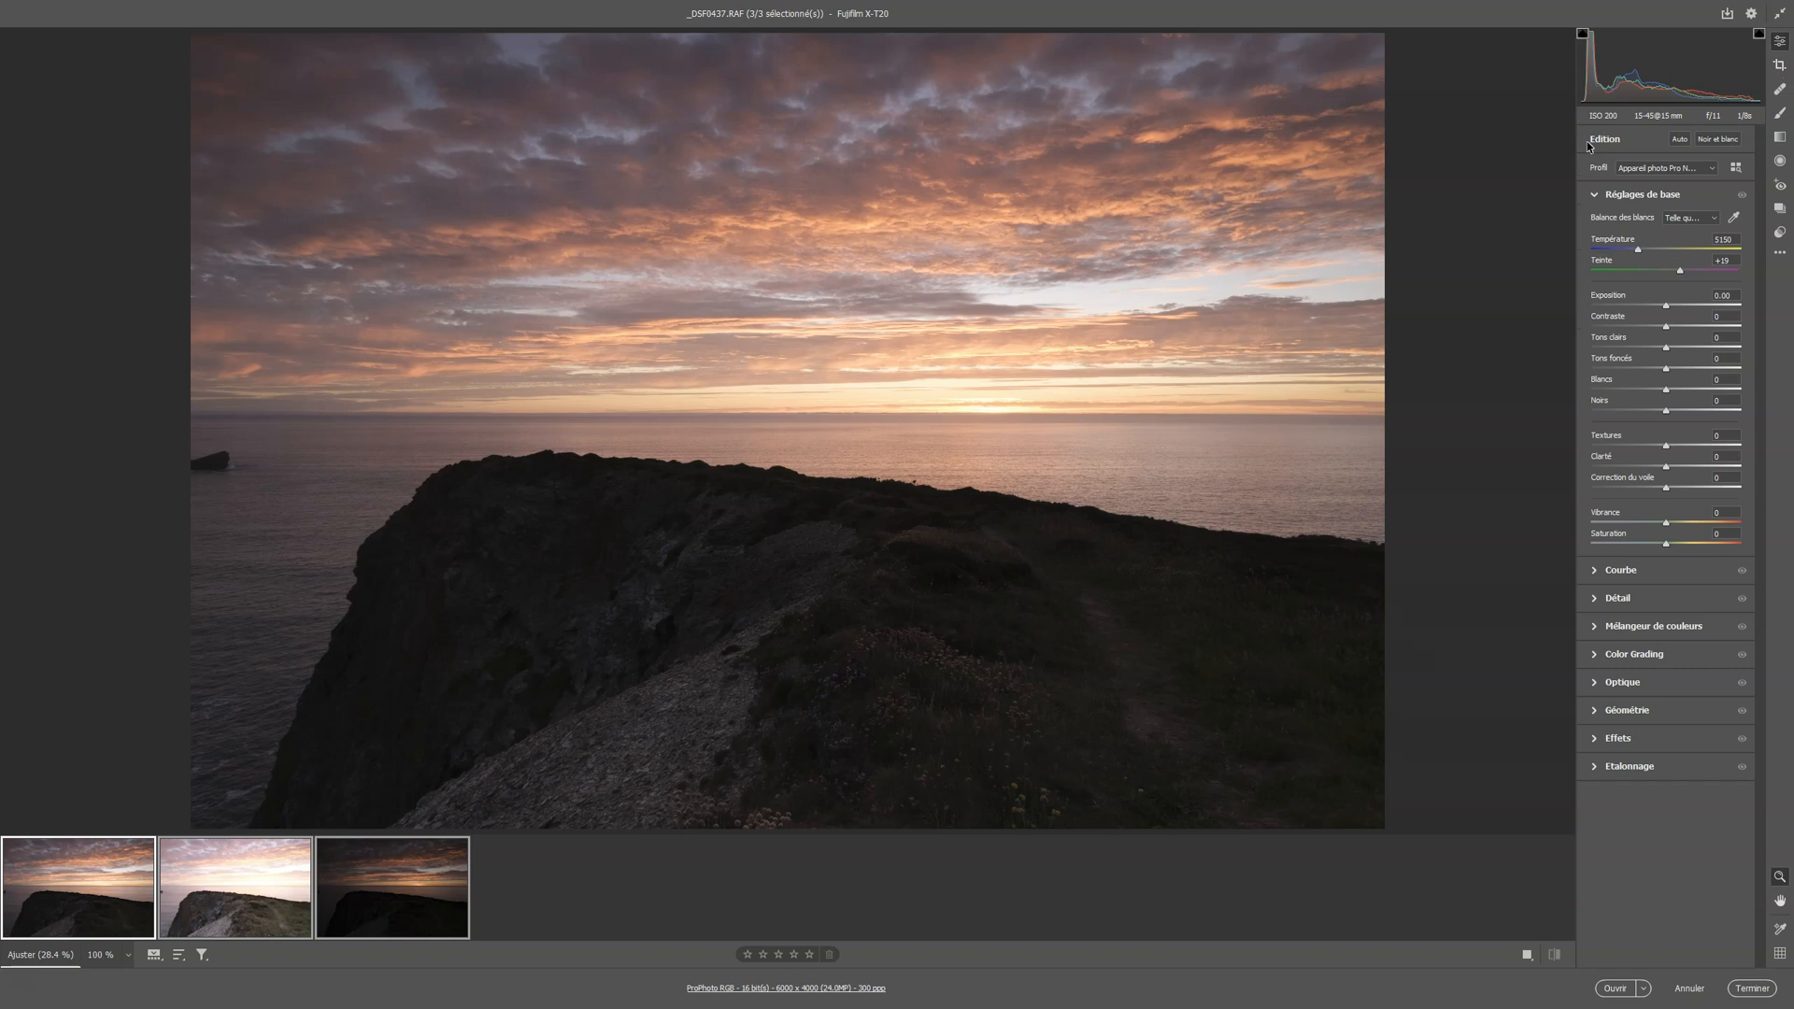
Lower the sharpening Detail amount for the selected photos, and try out the sharpening masking before resetting it
{"action": "left_click", "coordinate": [1595, 599]}
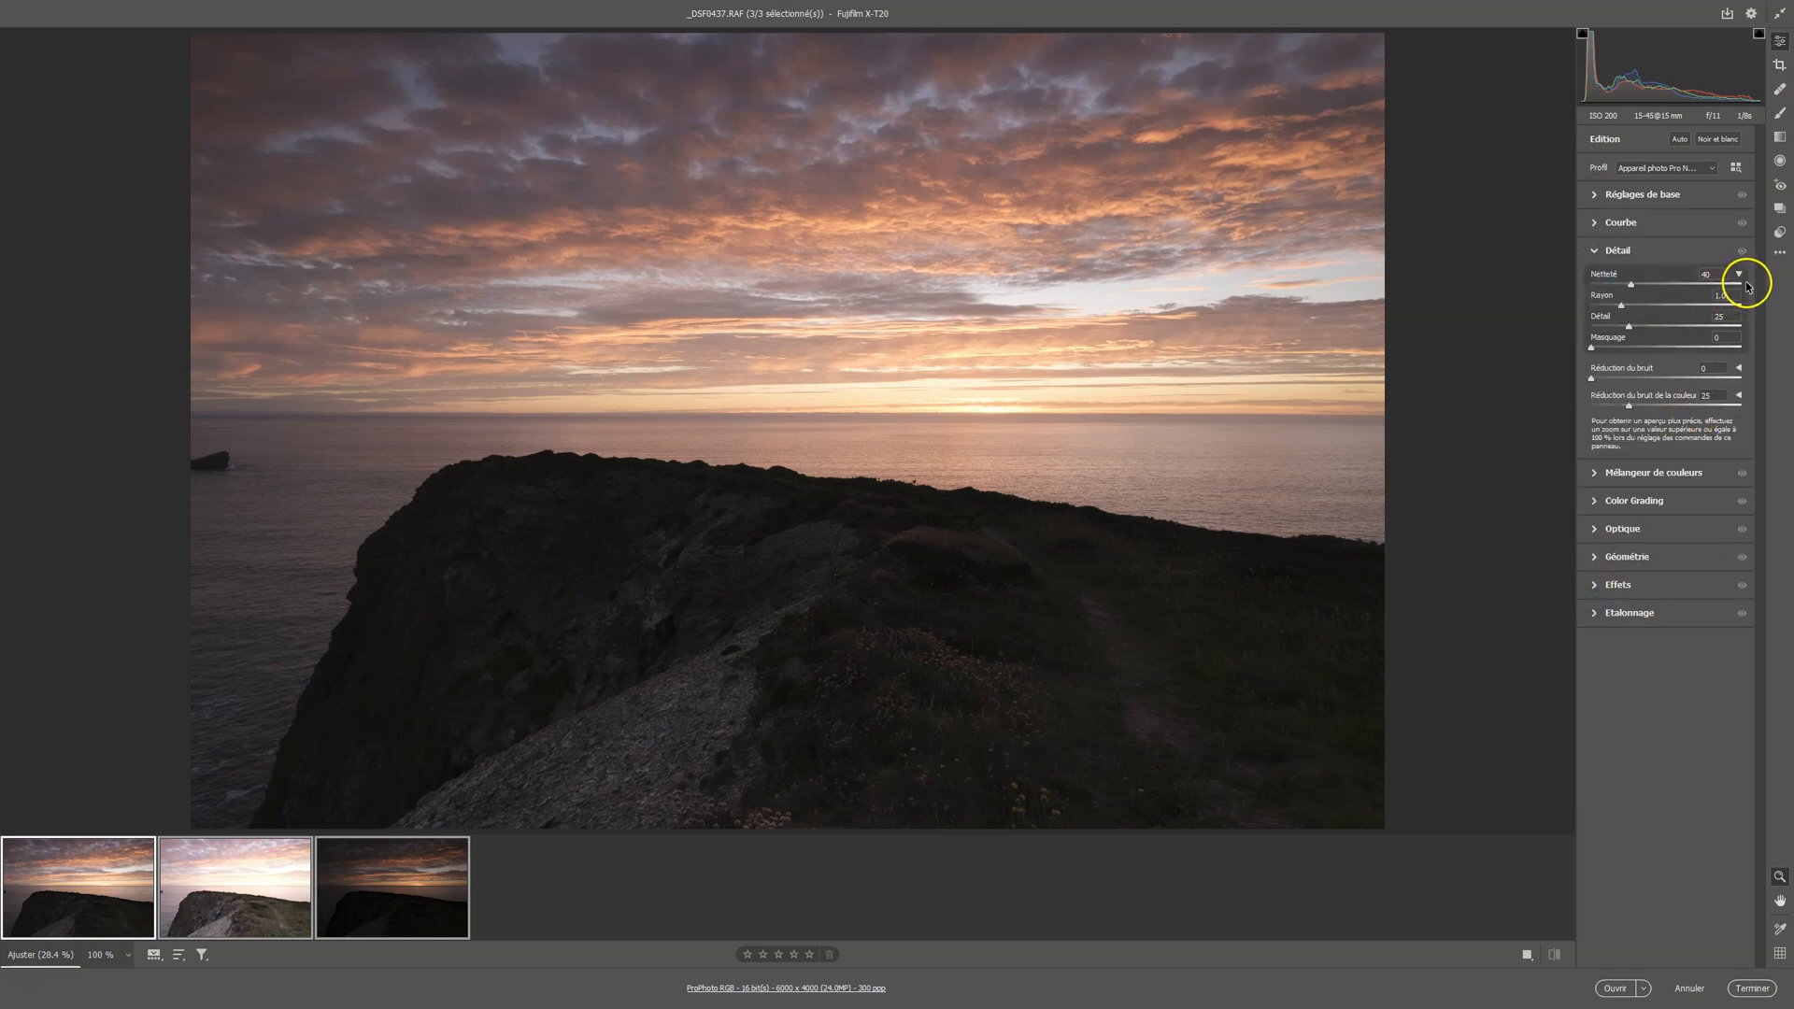
{"action": "left_click", "coordinate": [1739, 274]}
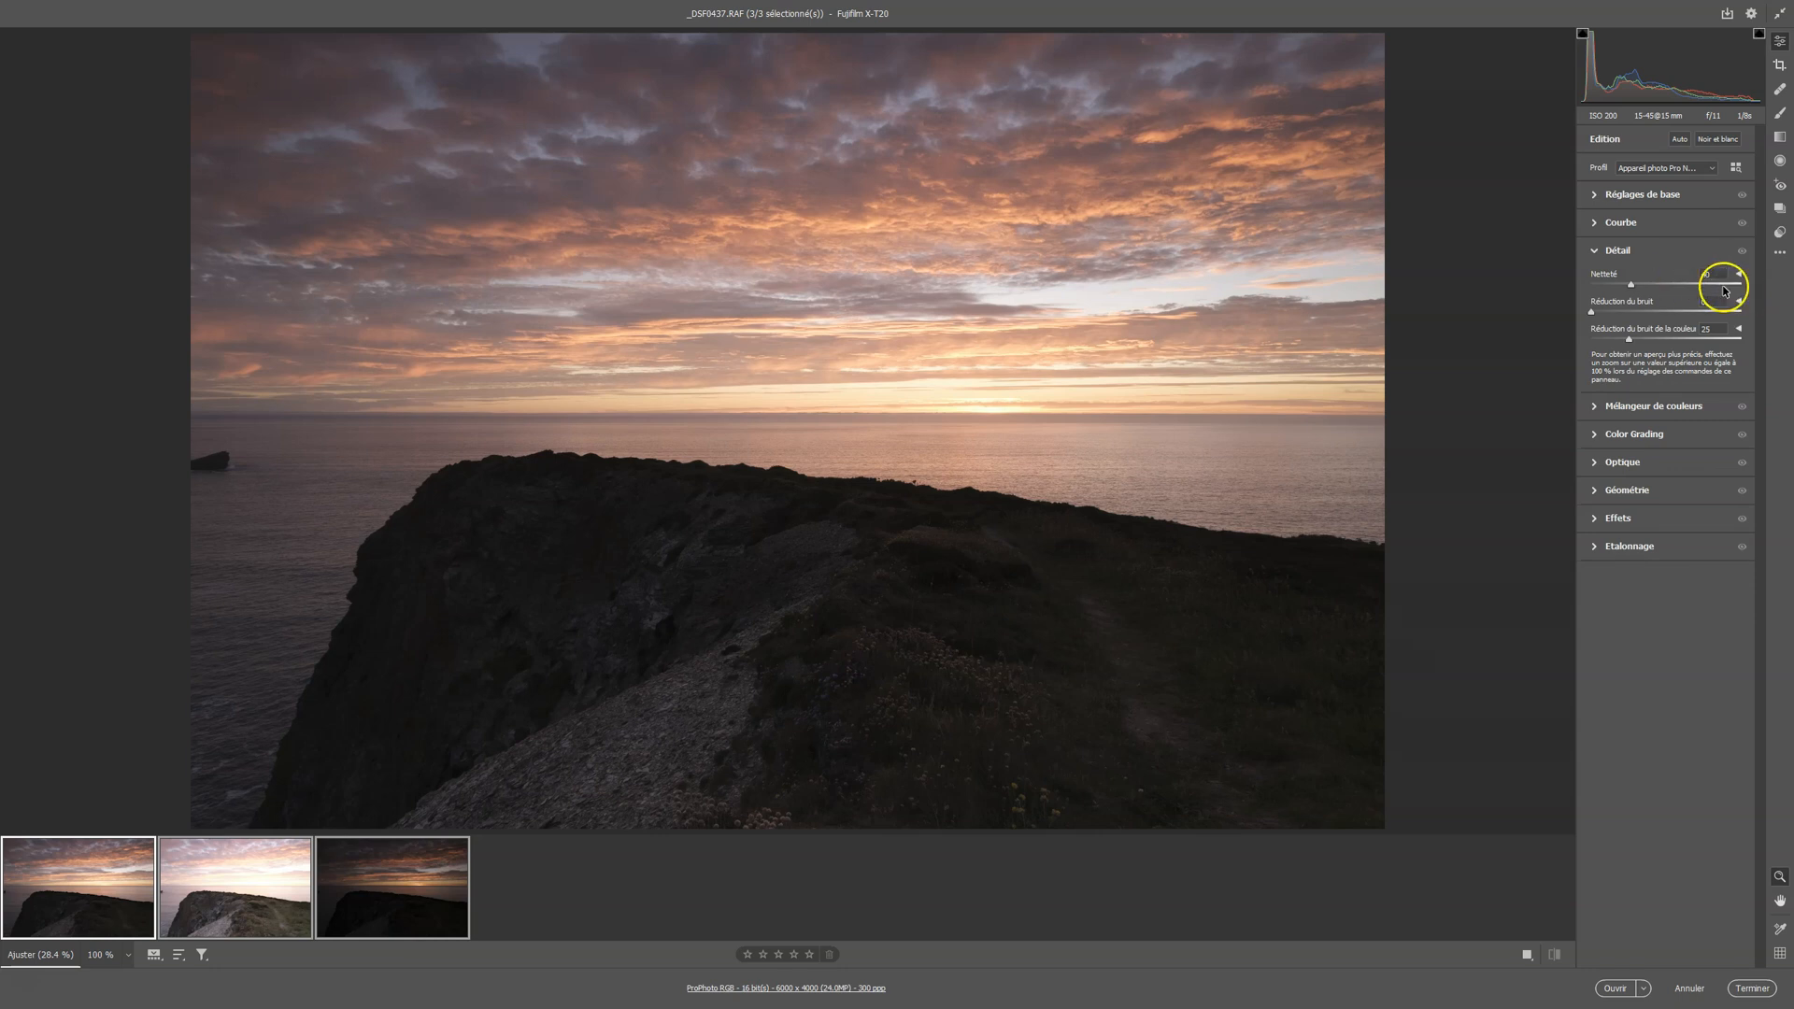
{"action": "left_click", "coordinate": [1740, 274]}
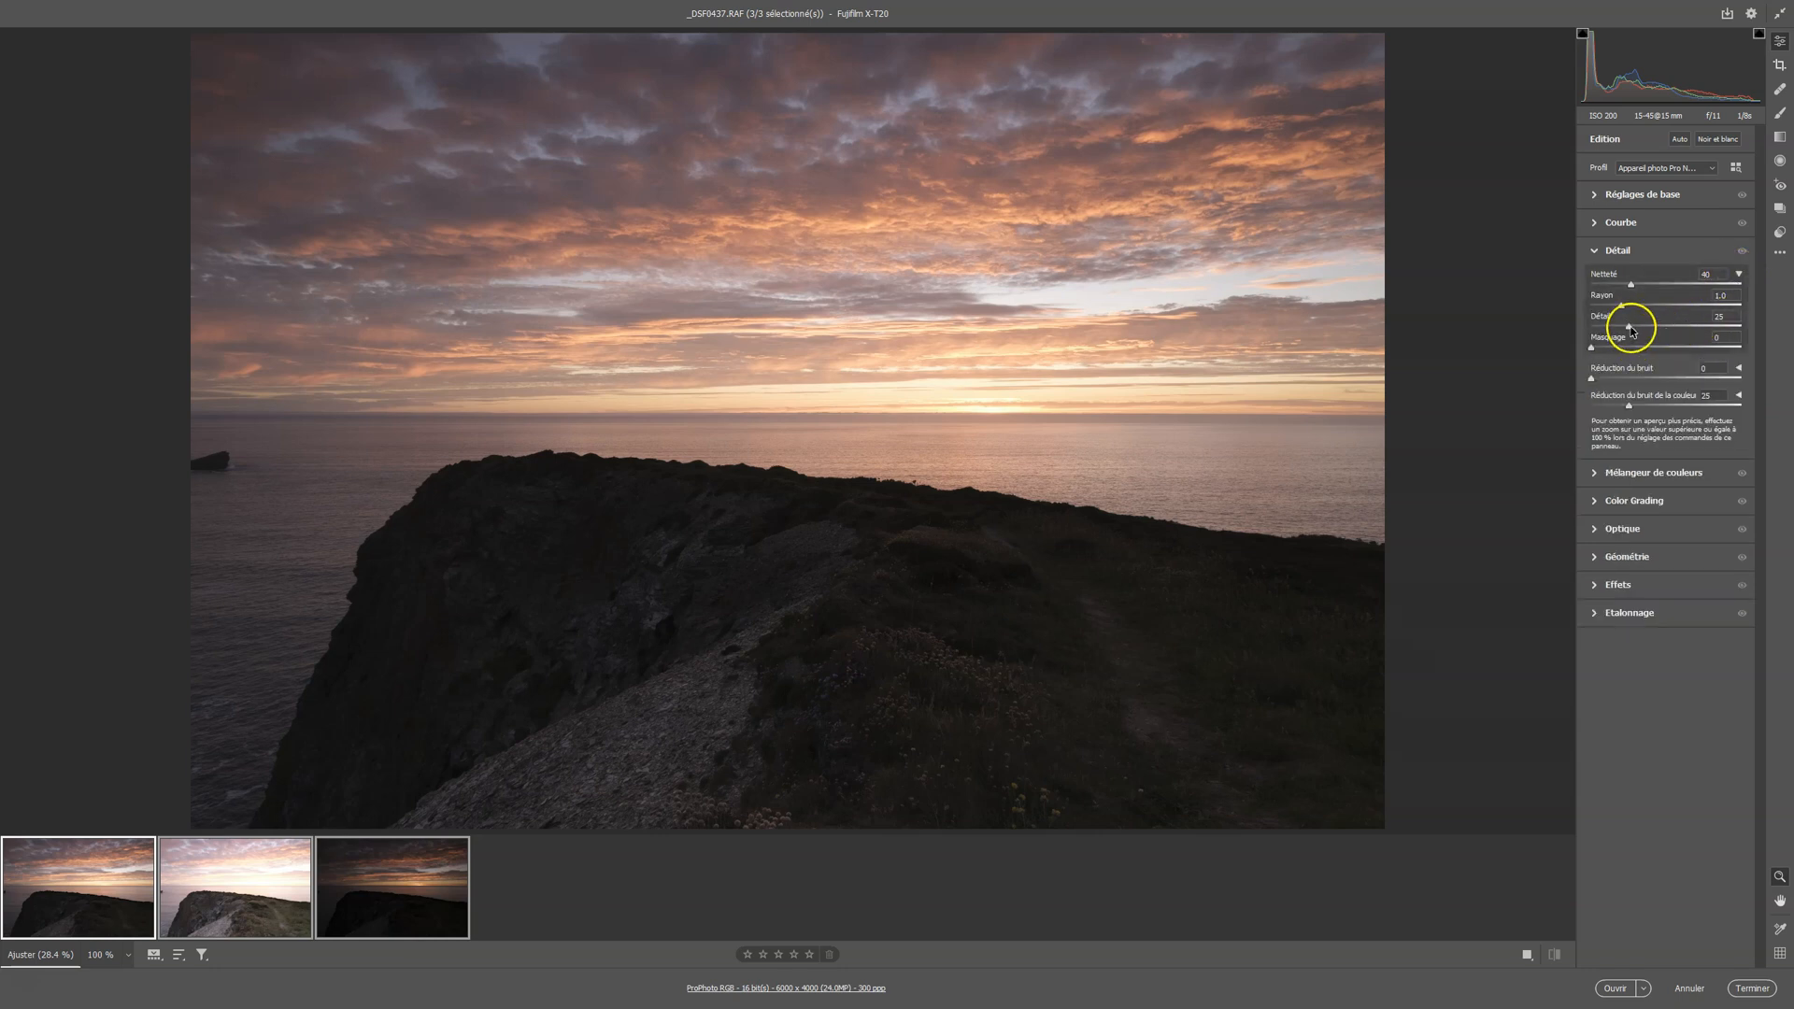
{"action": "left_click_drag", "start_coordinate": [1631, 330], "coordinate": [1474, 304]}
{"action": "left_click", "coordinate": [1715, 366]}
{"action": "key", "text": "alt"}
{"action": "left_click_drag", "start_coordinate": [1592, 352], "coordinate": [1678, 351]}
{"action": "double_click", "coordinate": [1679, 350]}
Set the exposure to -1.00 on _DSF0438.RAF and to +1.00 on _DSF0439.RAF
{"action": "left_click", "coordinate": [1593, 196]}
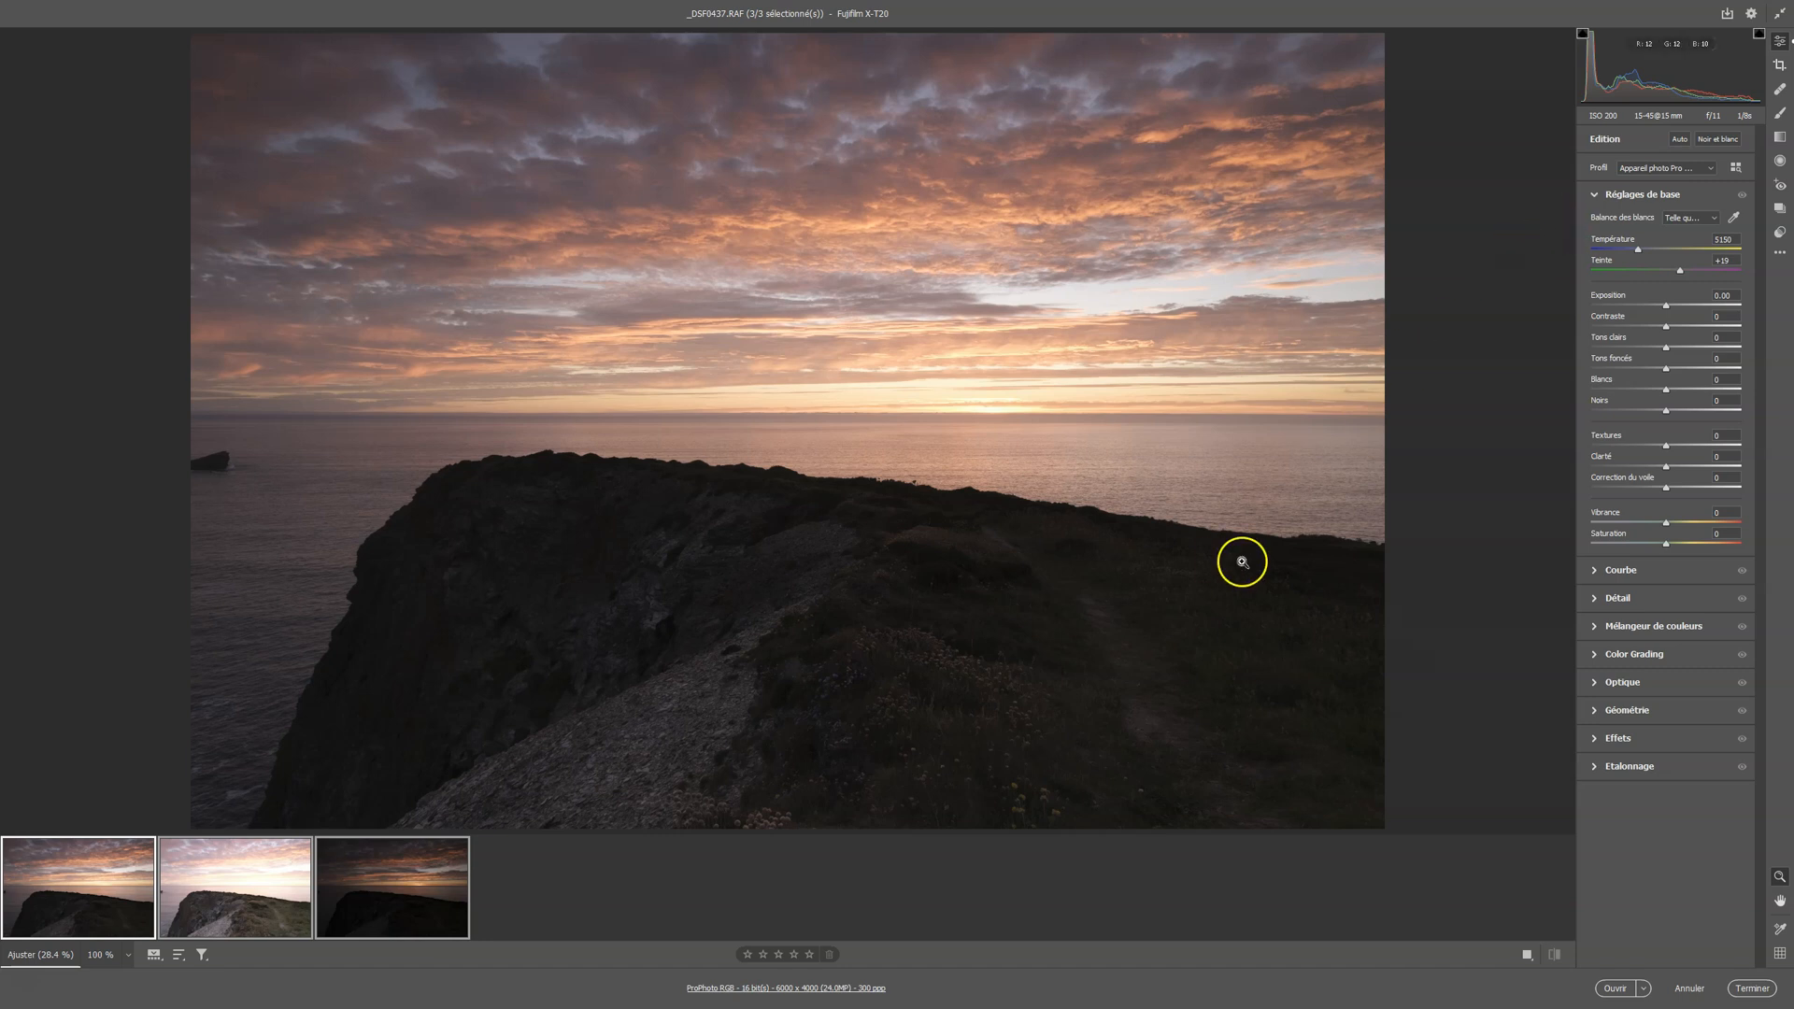
{"action": "left_click", "coordinate": [231, 879]}
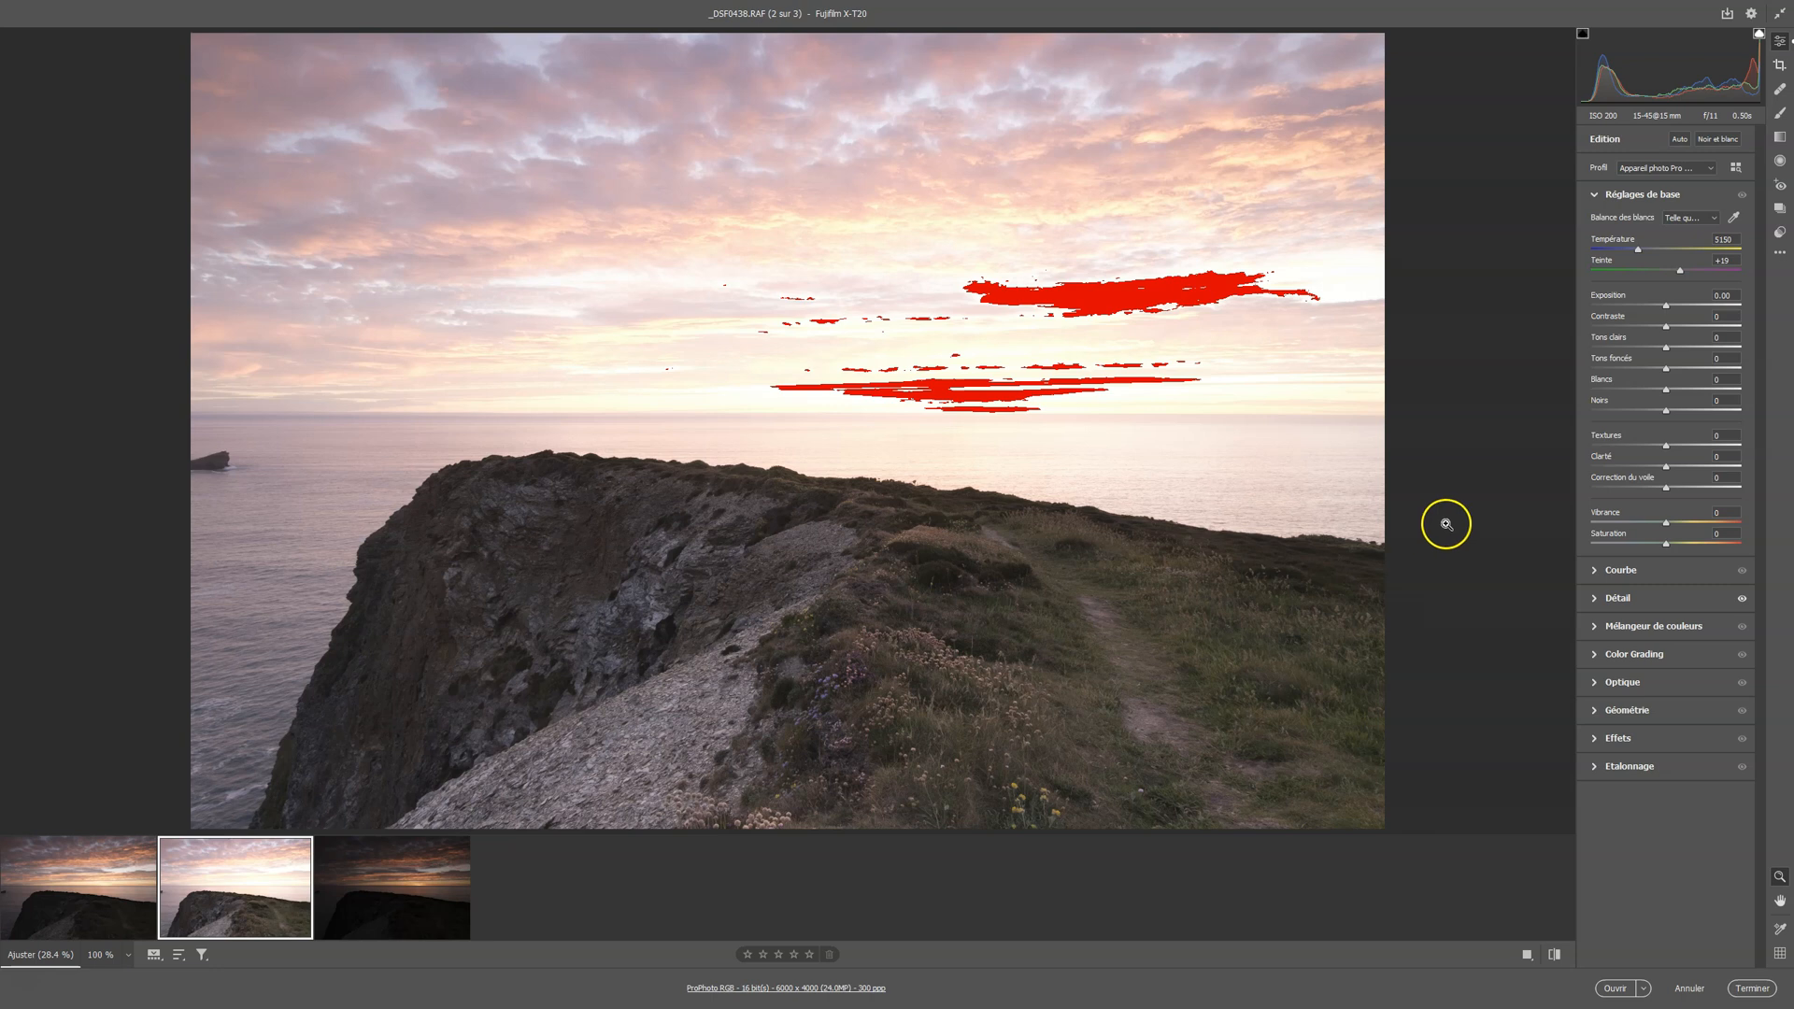
{"action": "left_click", "coordinate": [1719, 296]}
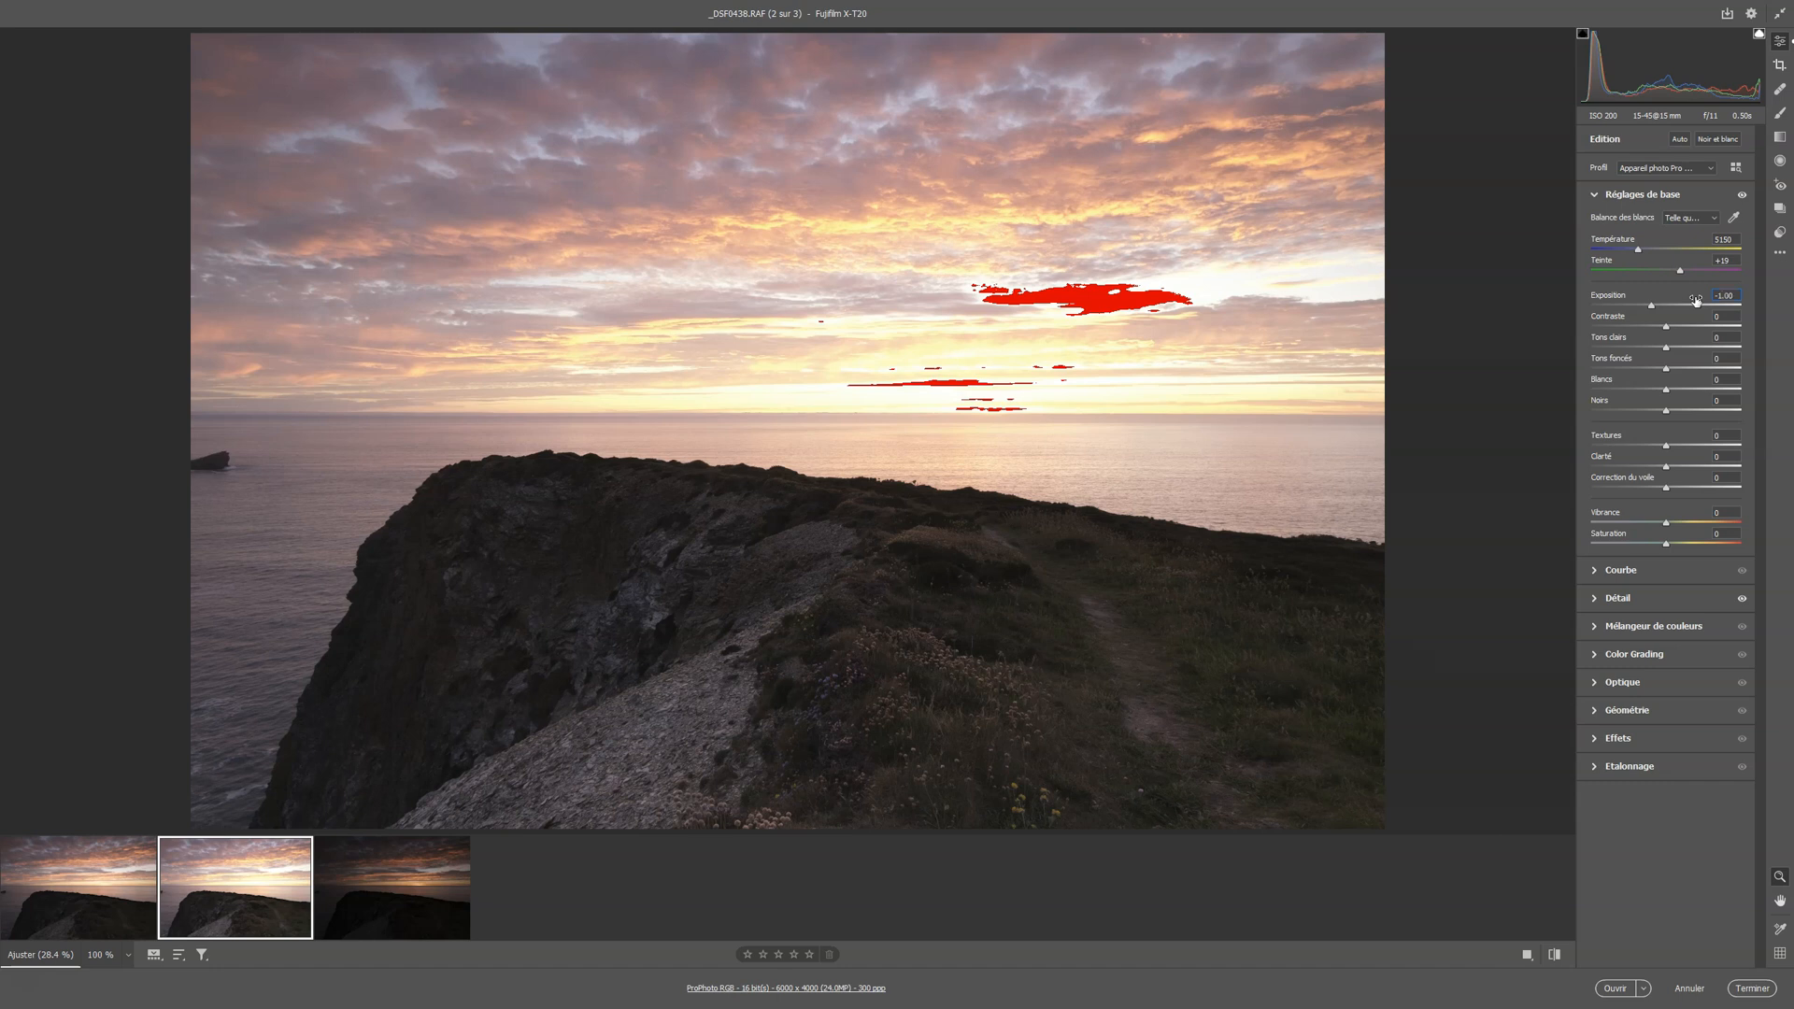
{"action": "left_click", "coordinate": [414, 903]}
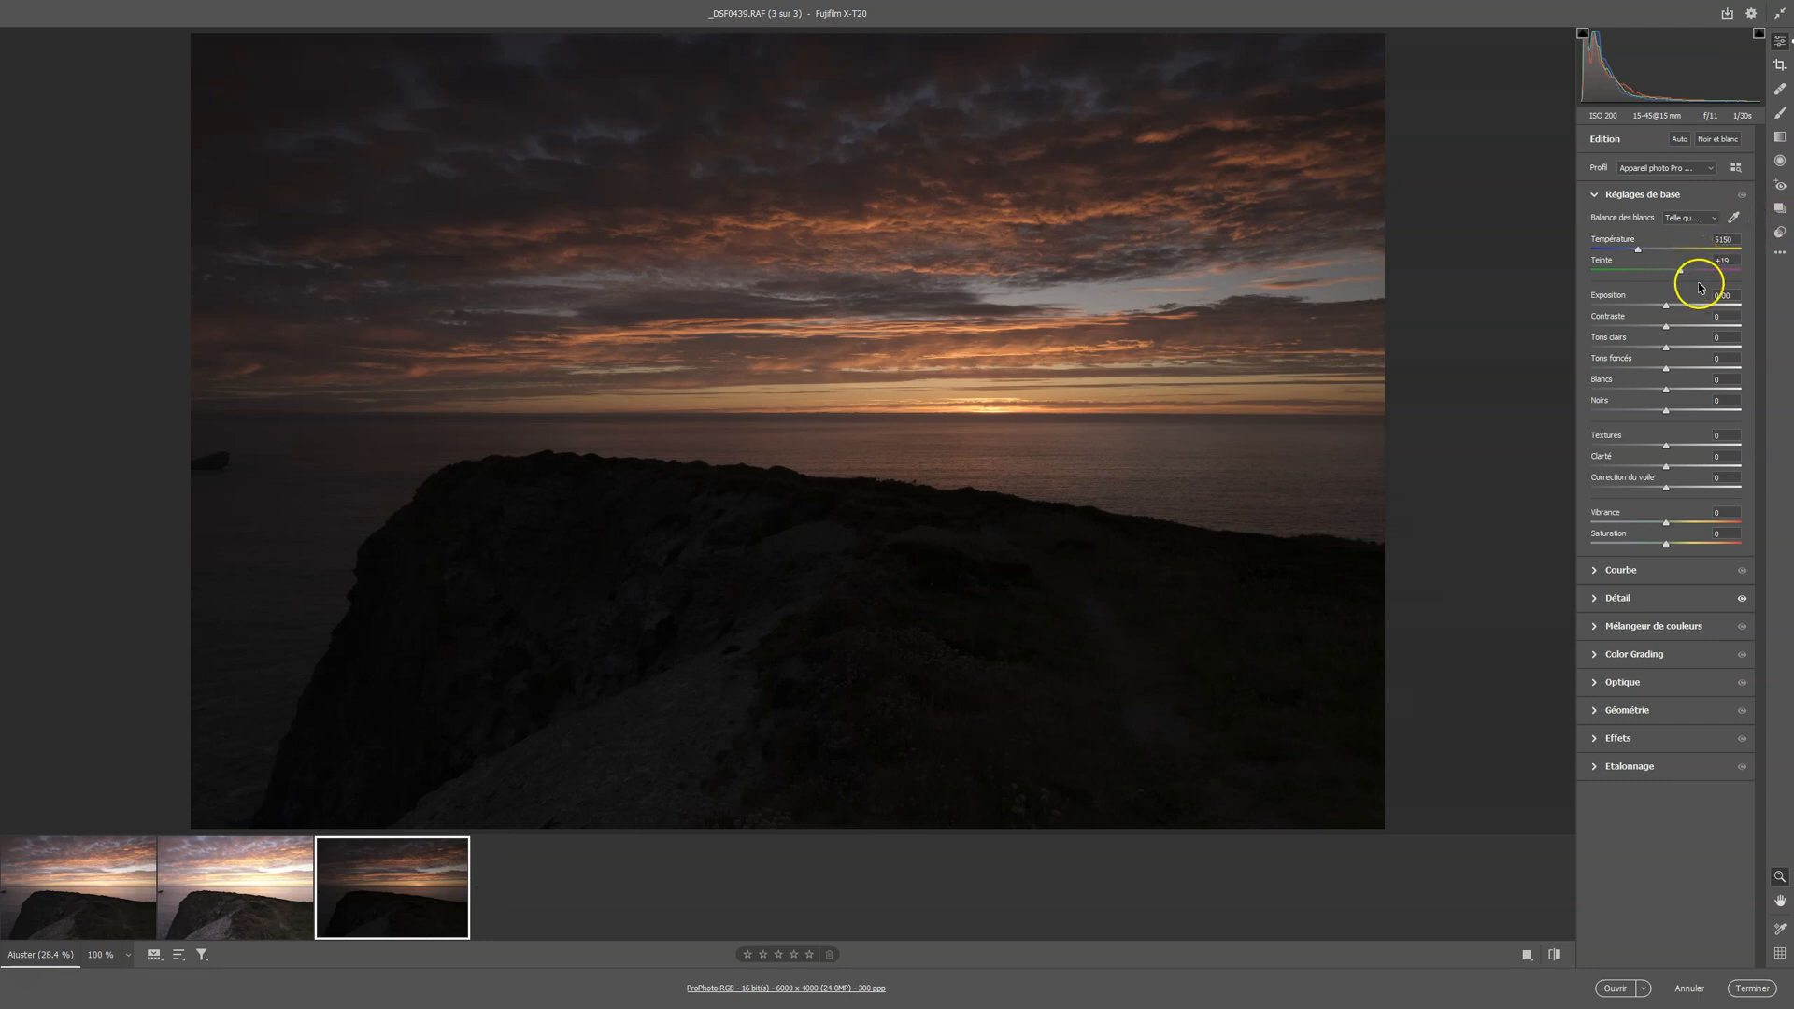
{"action": "left_click", "coordinate": [1729, 296]}
{"action": "type", "text": "+1."}
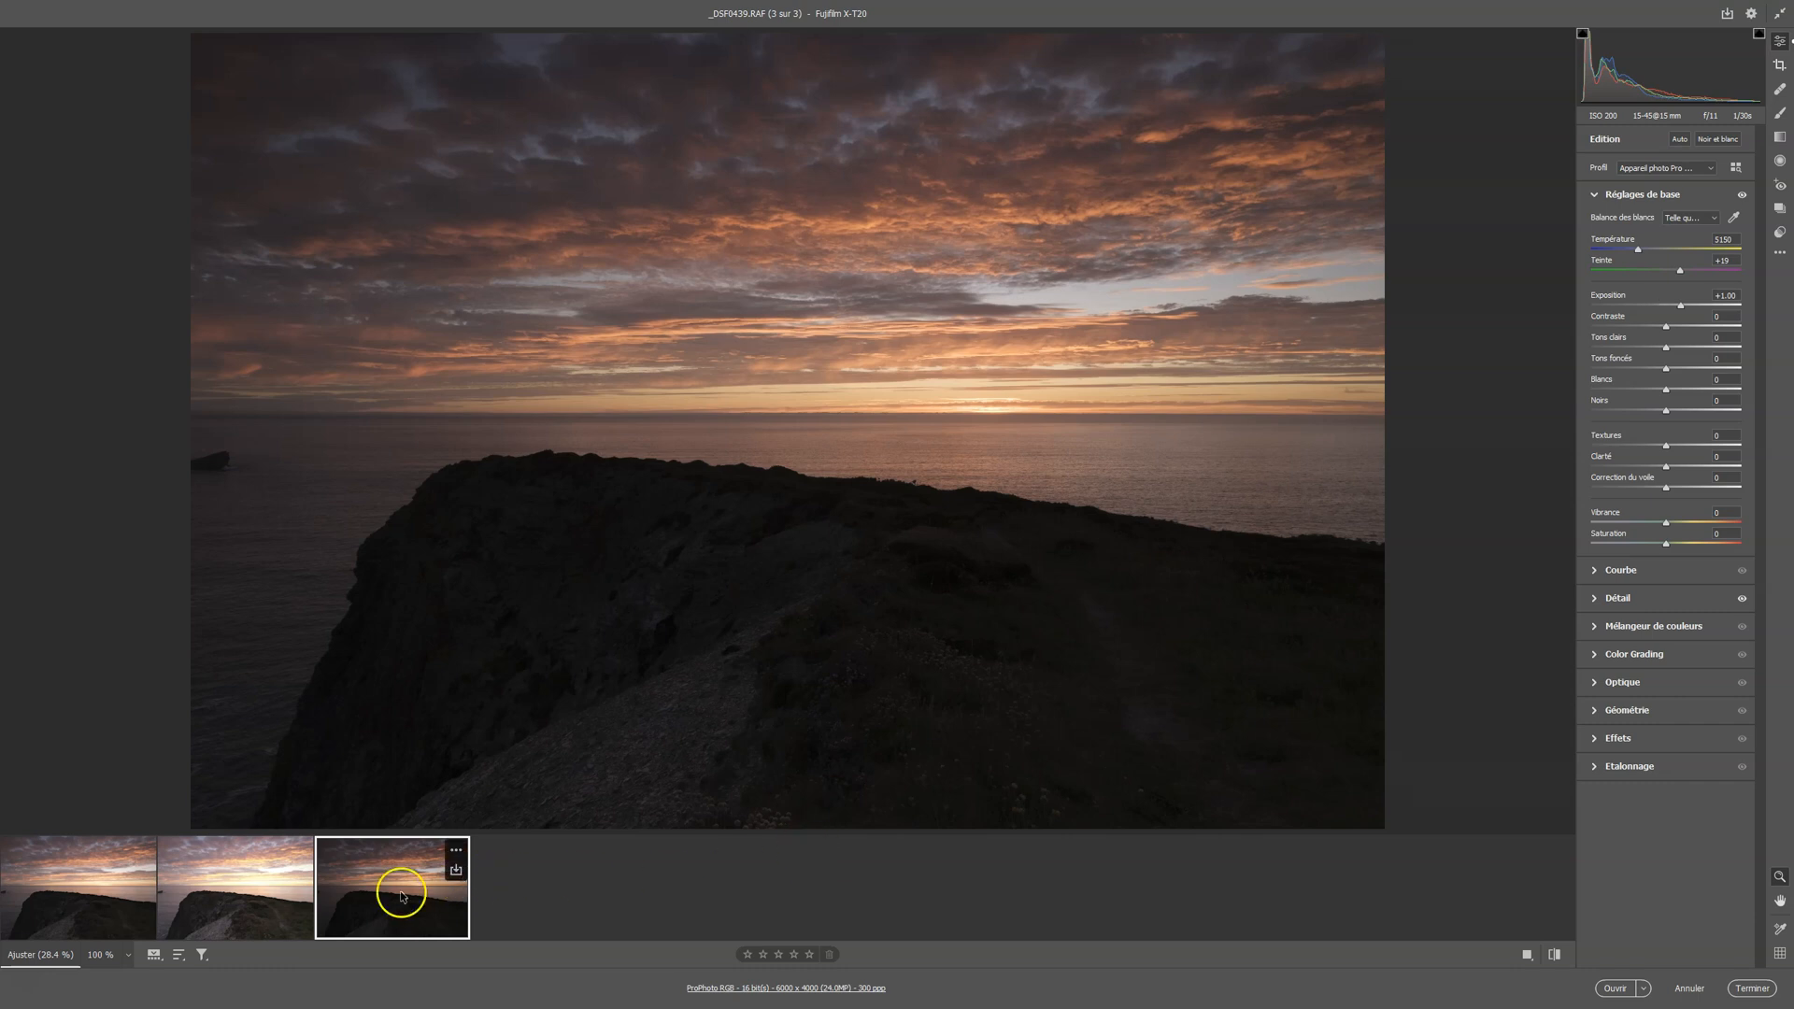
Compare the brightness of the three photos by switching repeatedly between them
{"action": "left_click", "coordinate": [47, 883]}
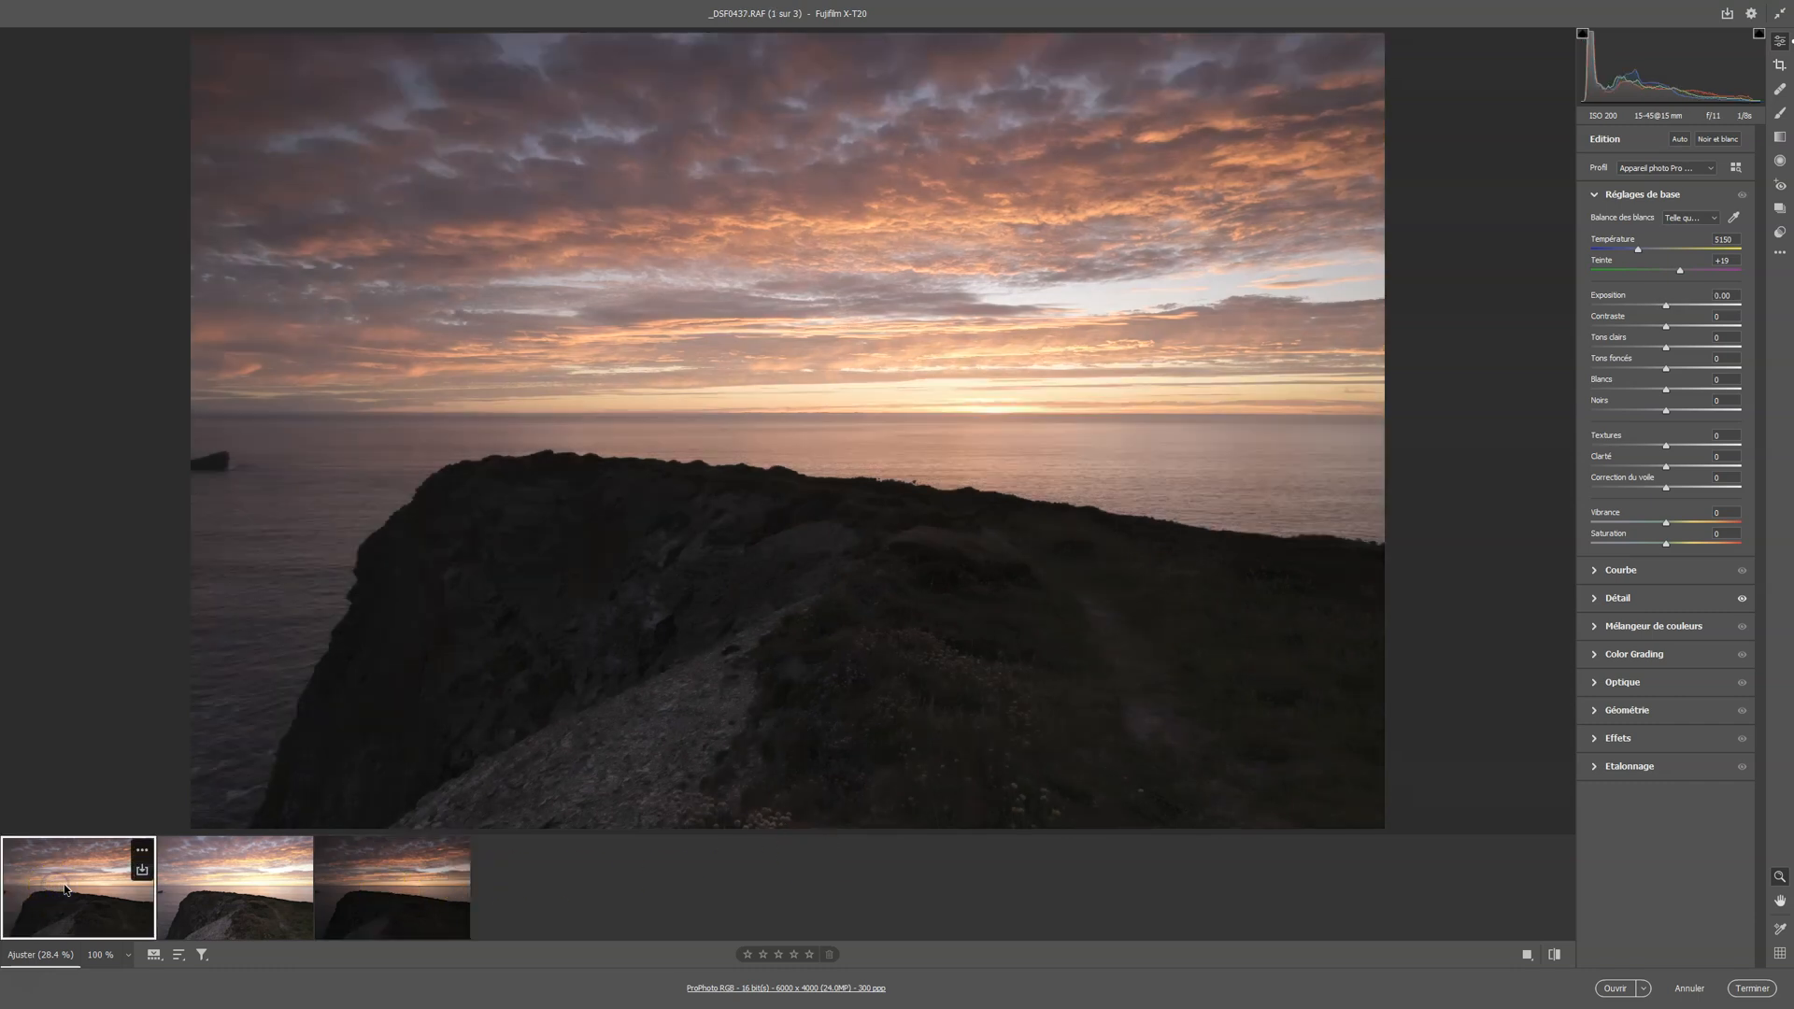
{"action": "left_click", "coordinate": [412, 892]}
{"action": "left_click", "coordinate": [107, 893]}
{"action": "left_click", "coordinate": [413, 892]}
{"action": "left_click", "coordinate": [187, 897]}
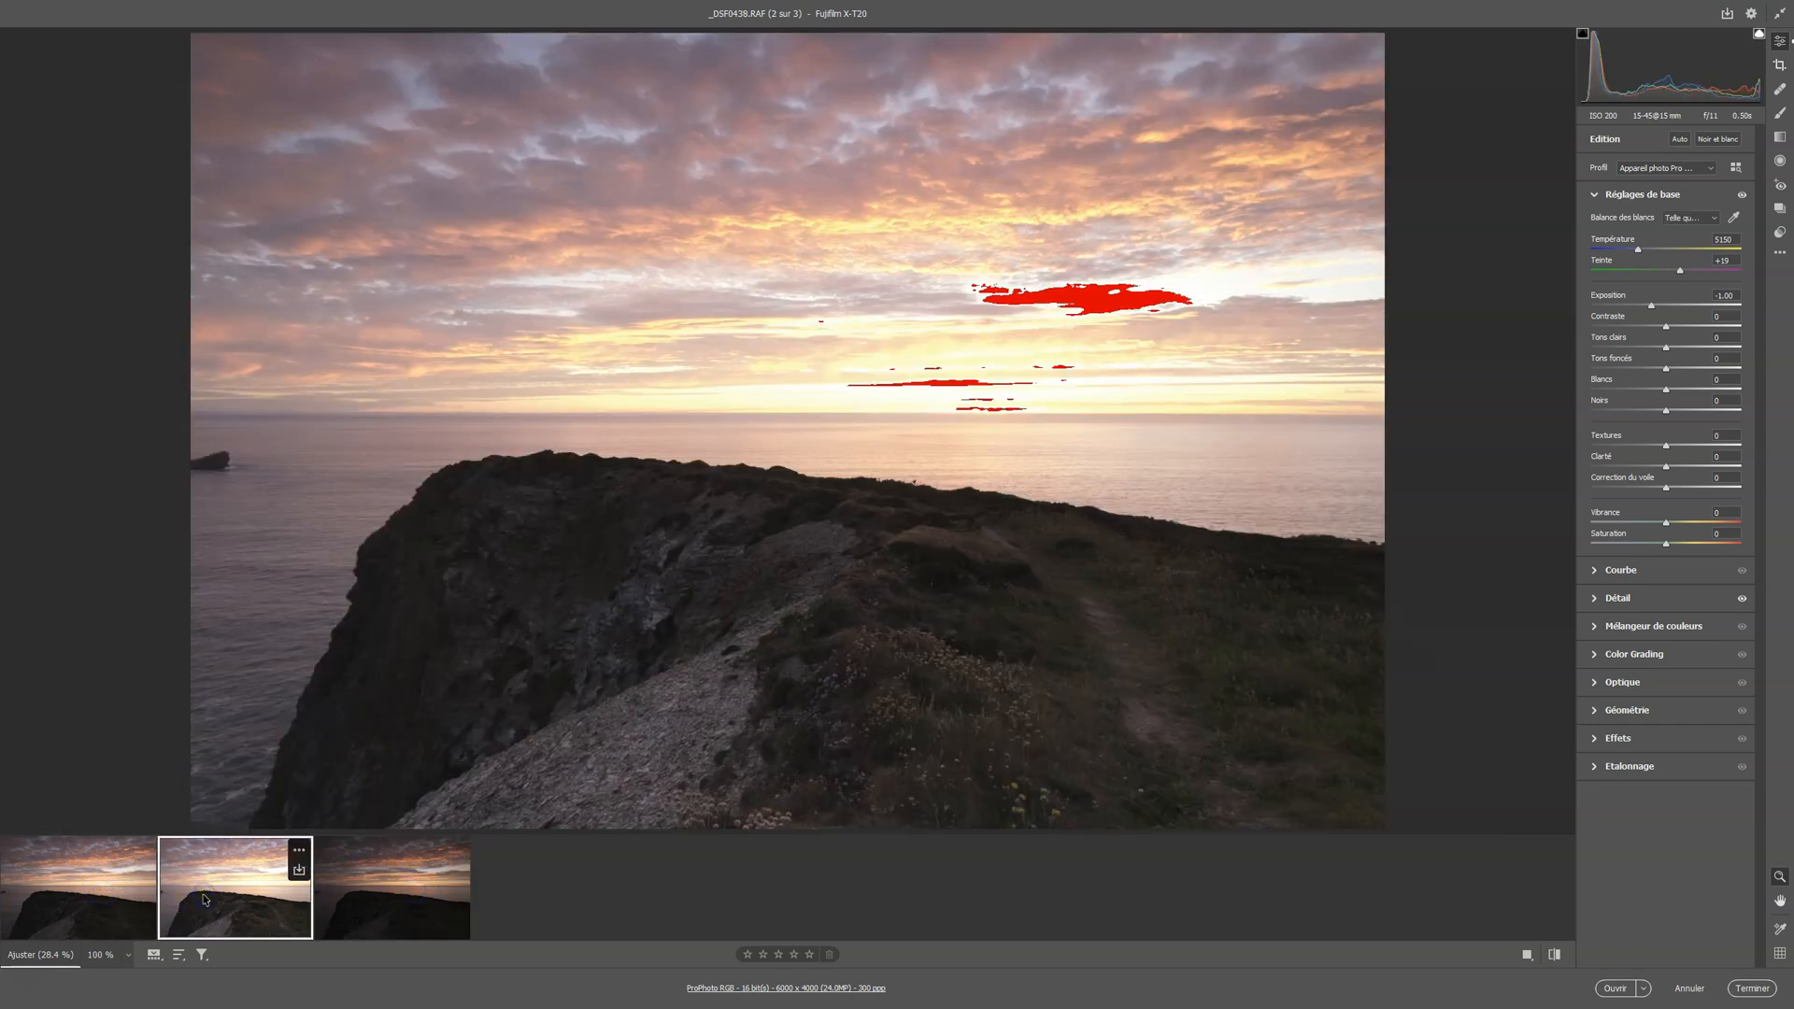
{"action": "left_click", "coordinate": [104, 903]}
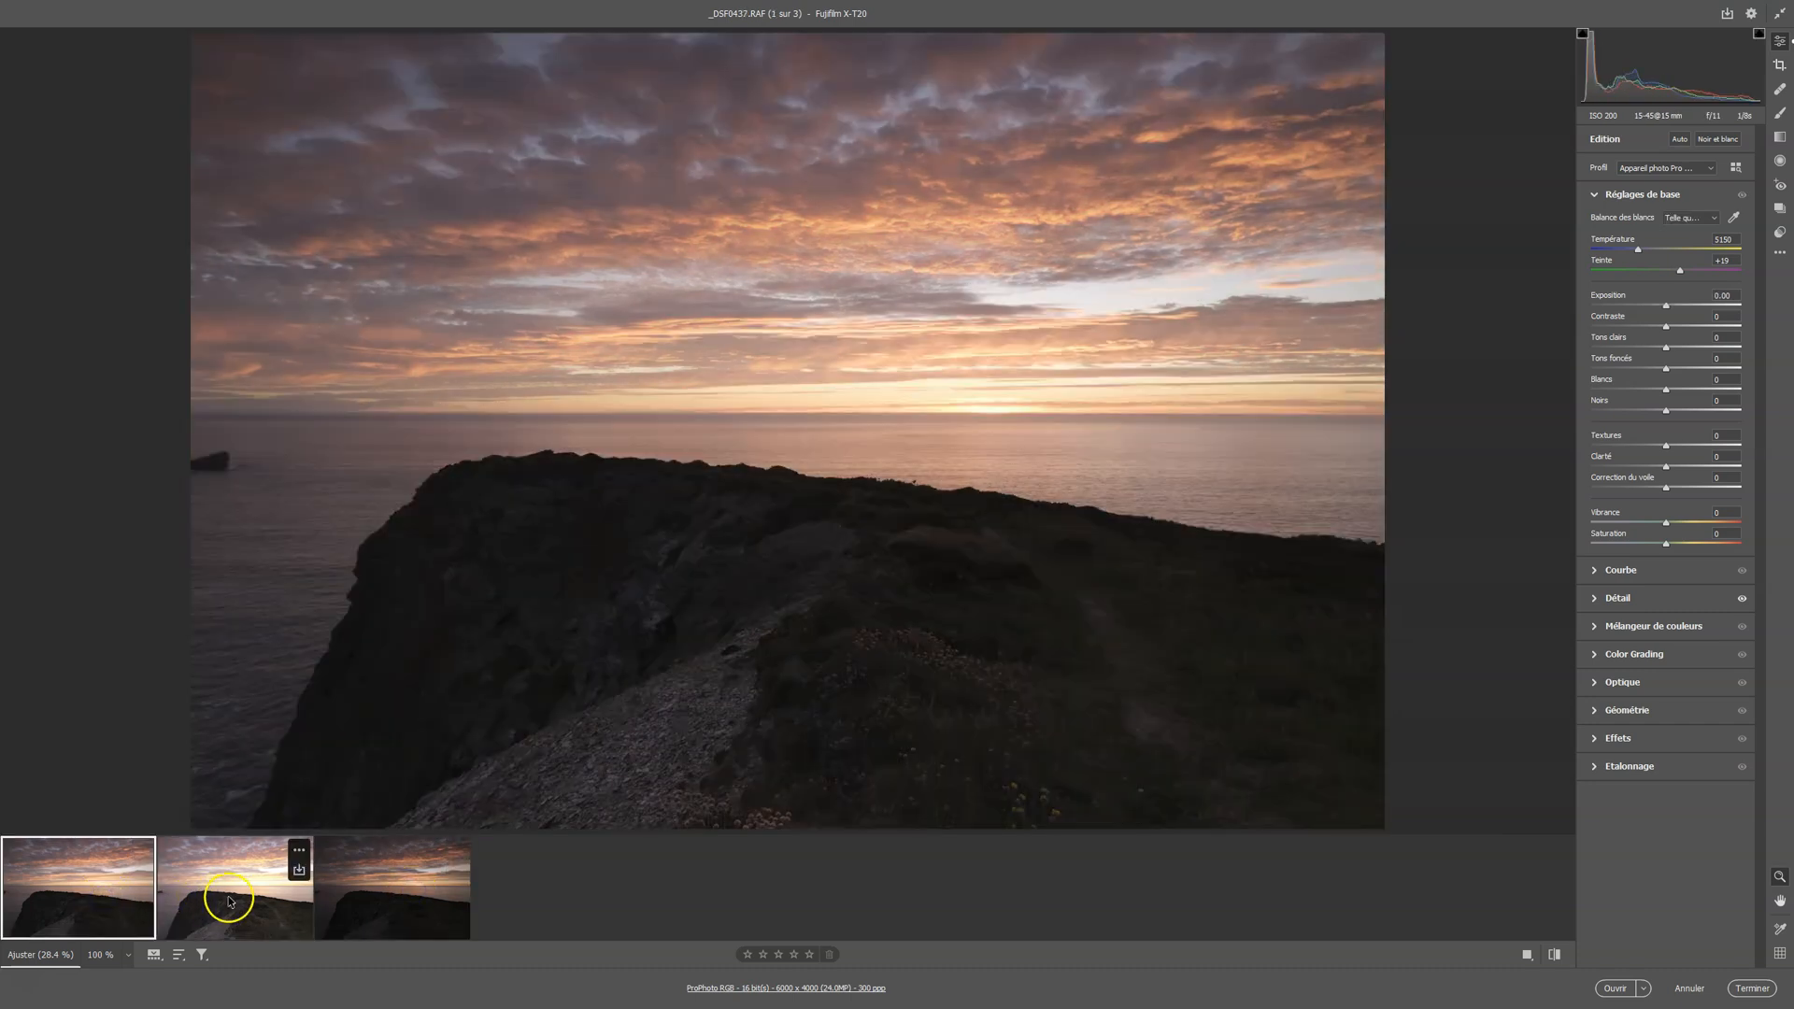
{"action": "left_click", "coordinate": [233, 899]}
{"action": "left_click", "coordinate": [95, 903]}
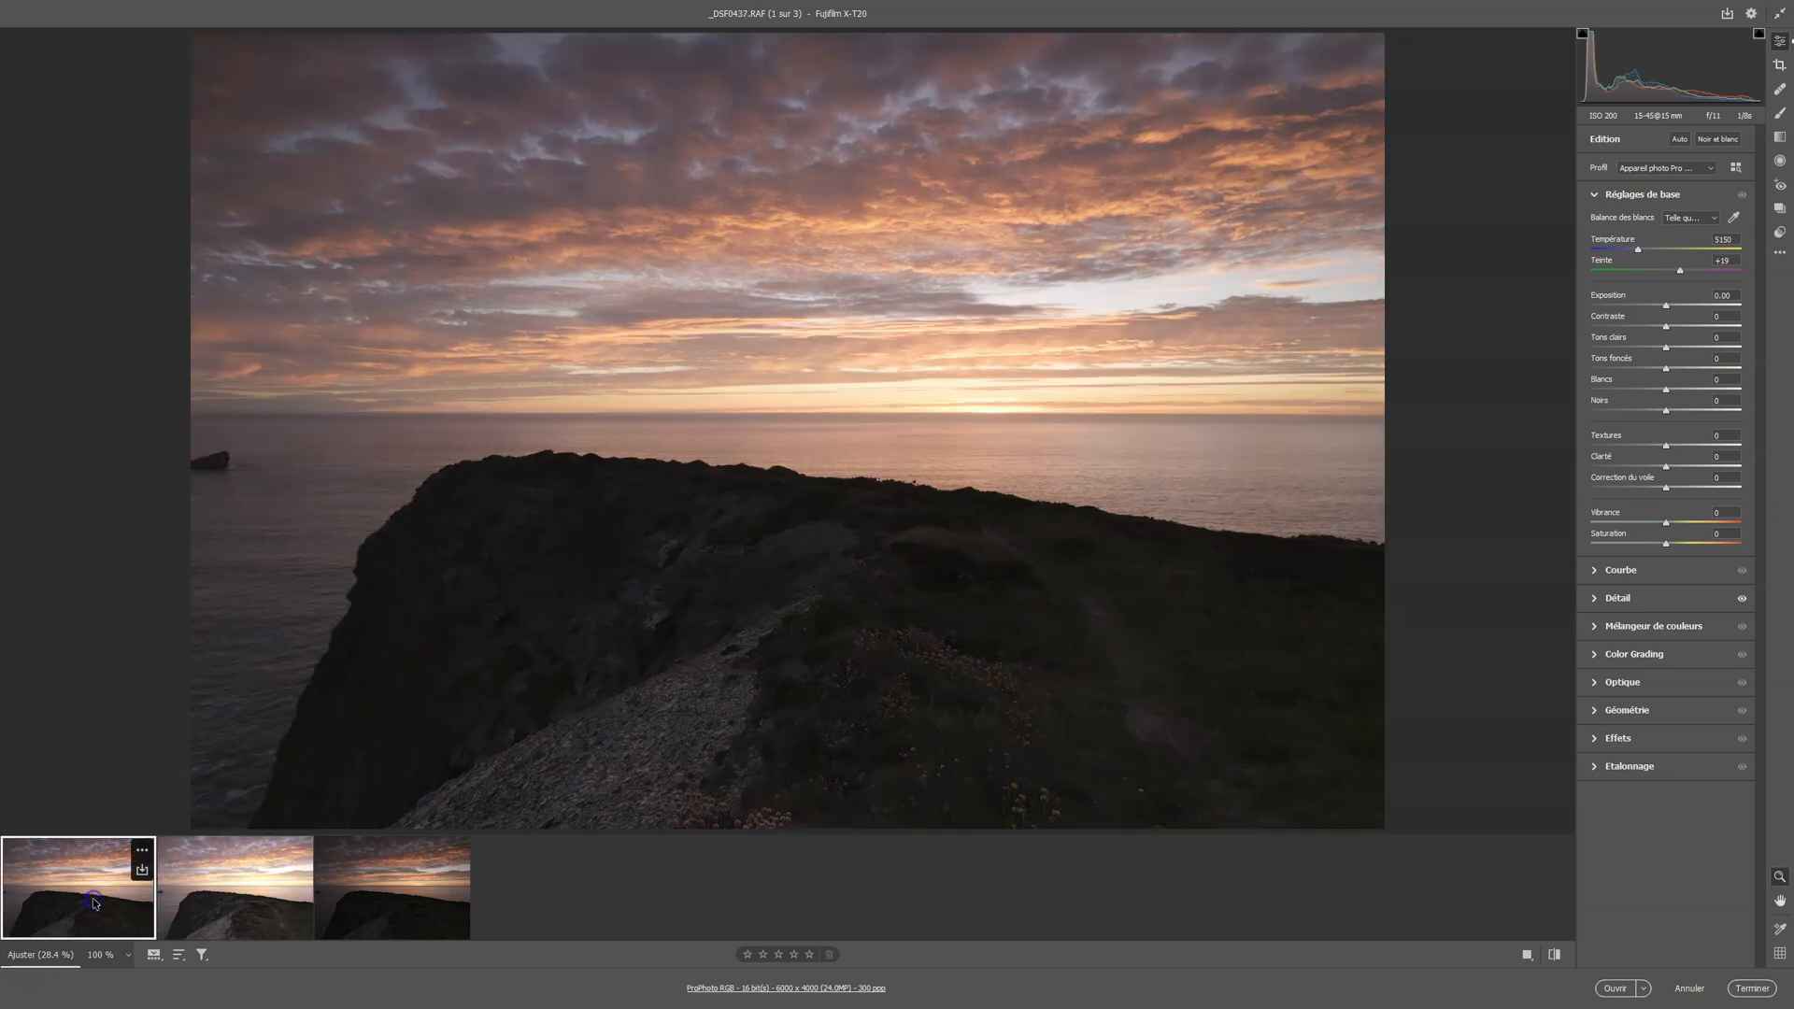
{"action": "left_click", "coordinate": [103, 897]}
{"action": "left_click", "coordinate": [207, 902]}
{"action": "left_click", "coordinate": [381, 892]}
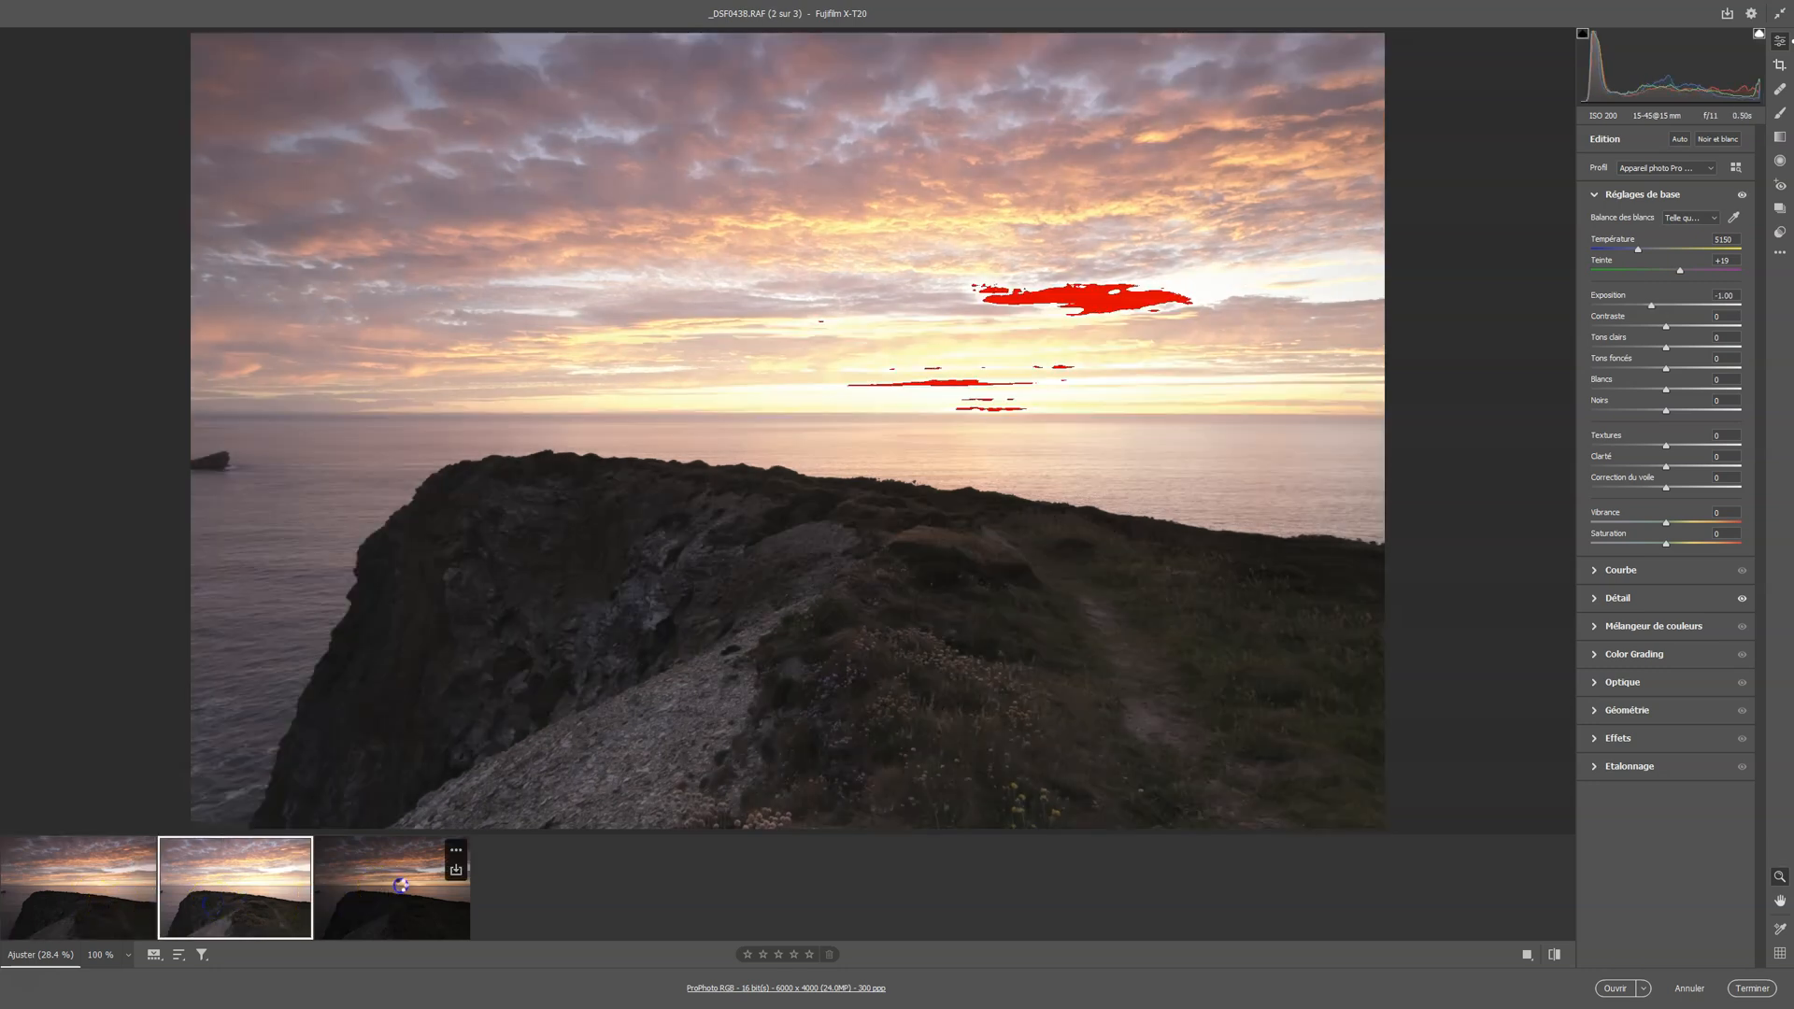
{"action": "left_click", "coordinate": [248, 892]}
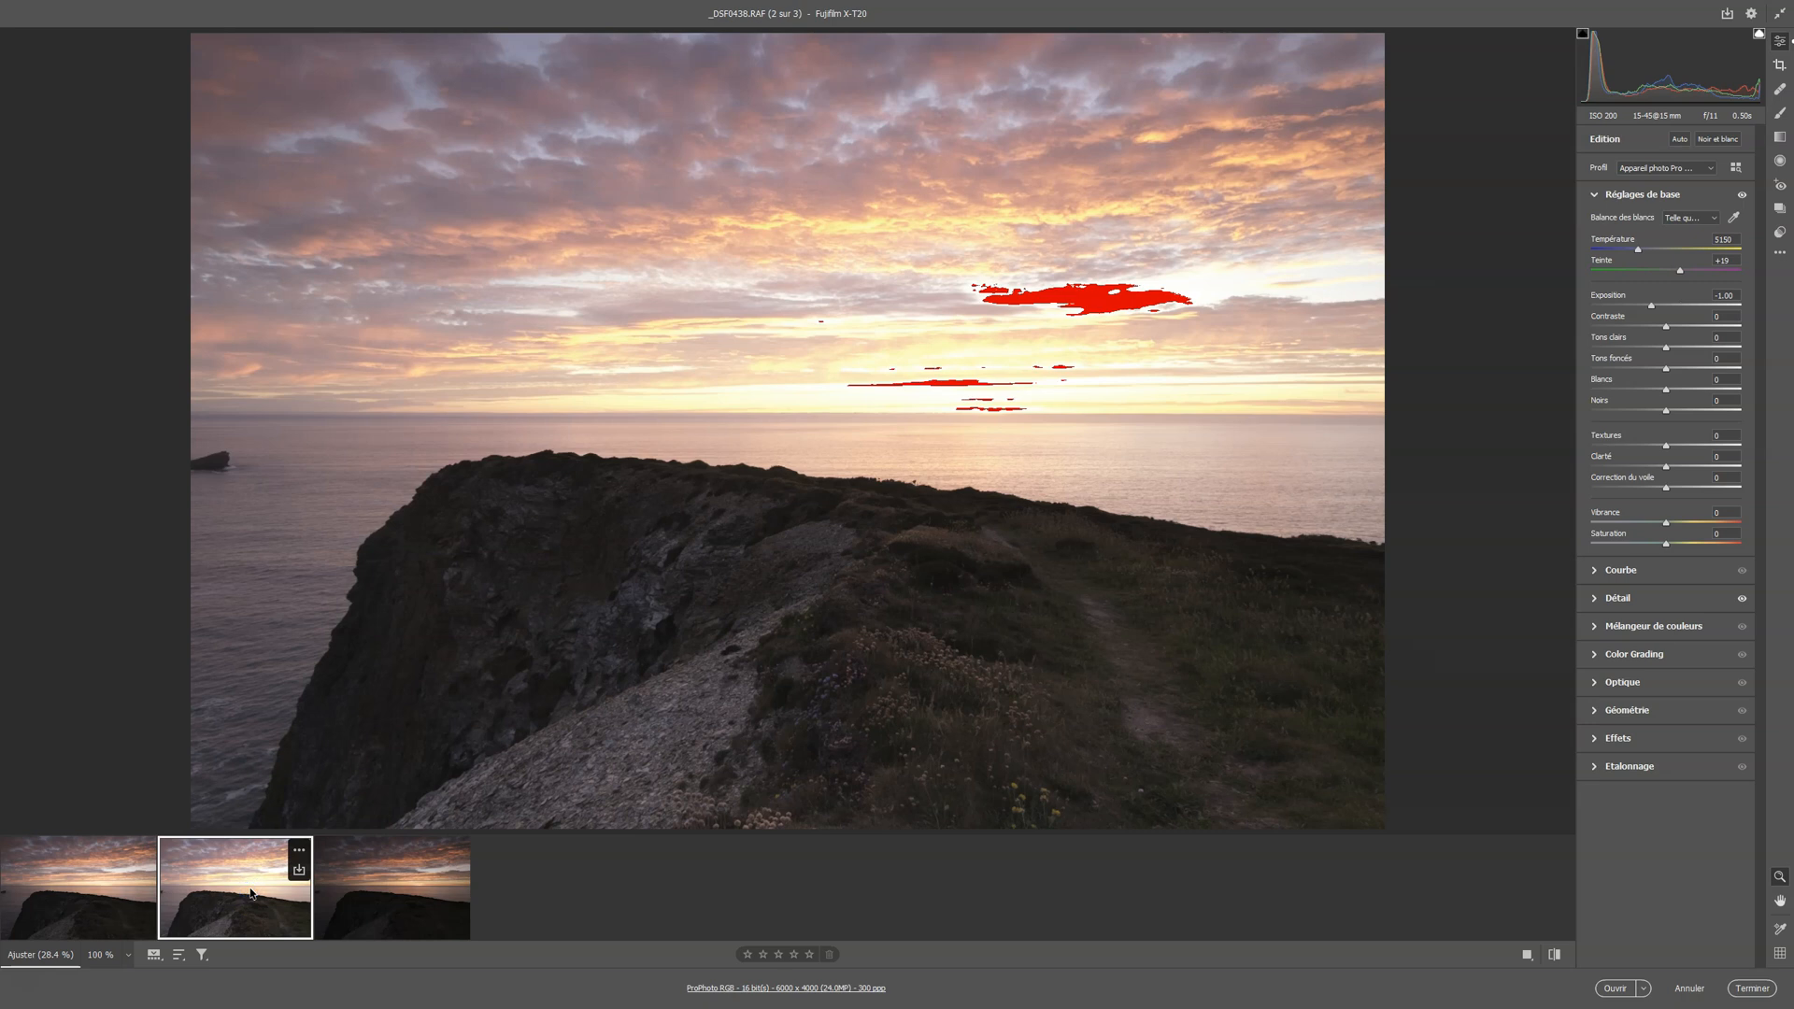
{"action": "left_click", "coordinate": [105, 893]}
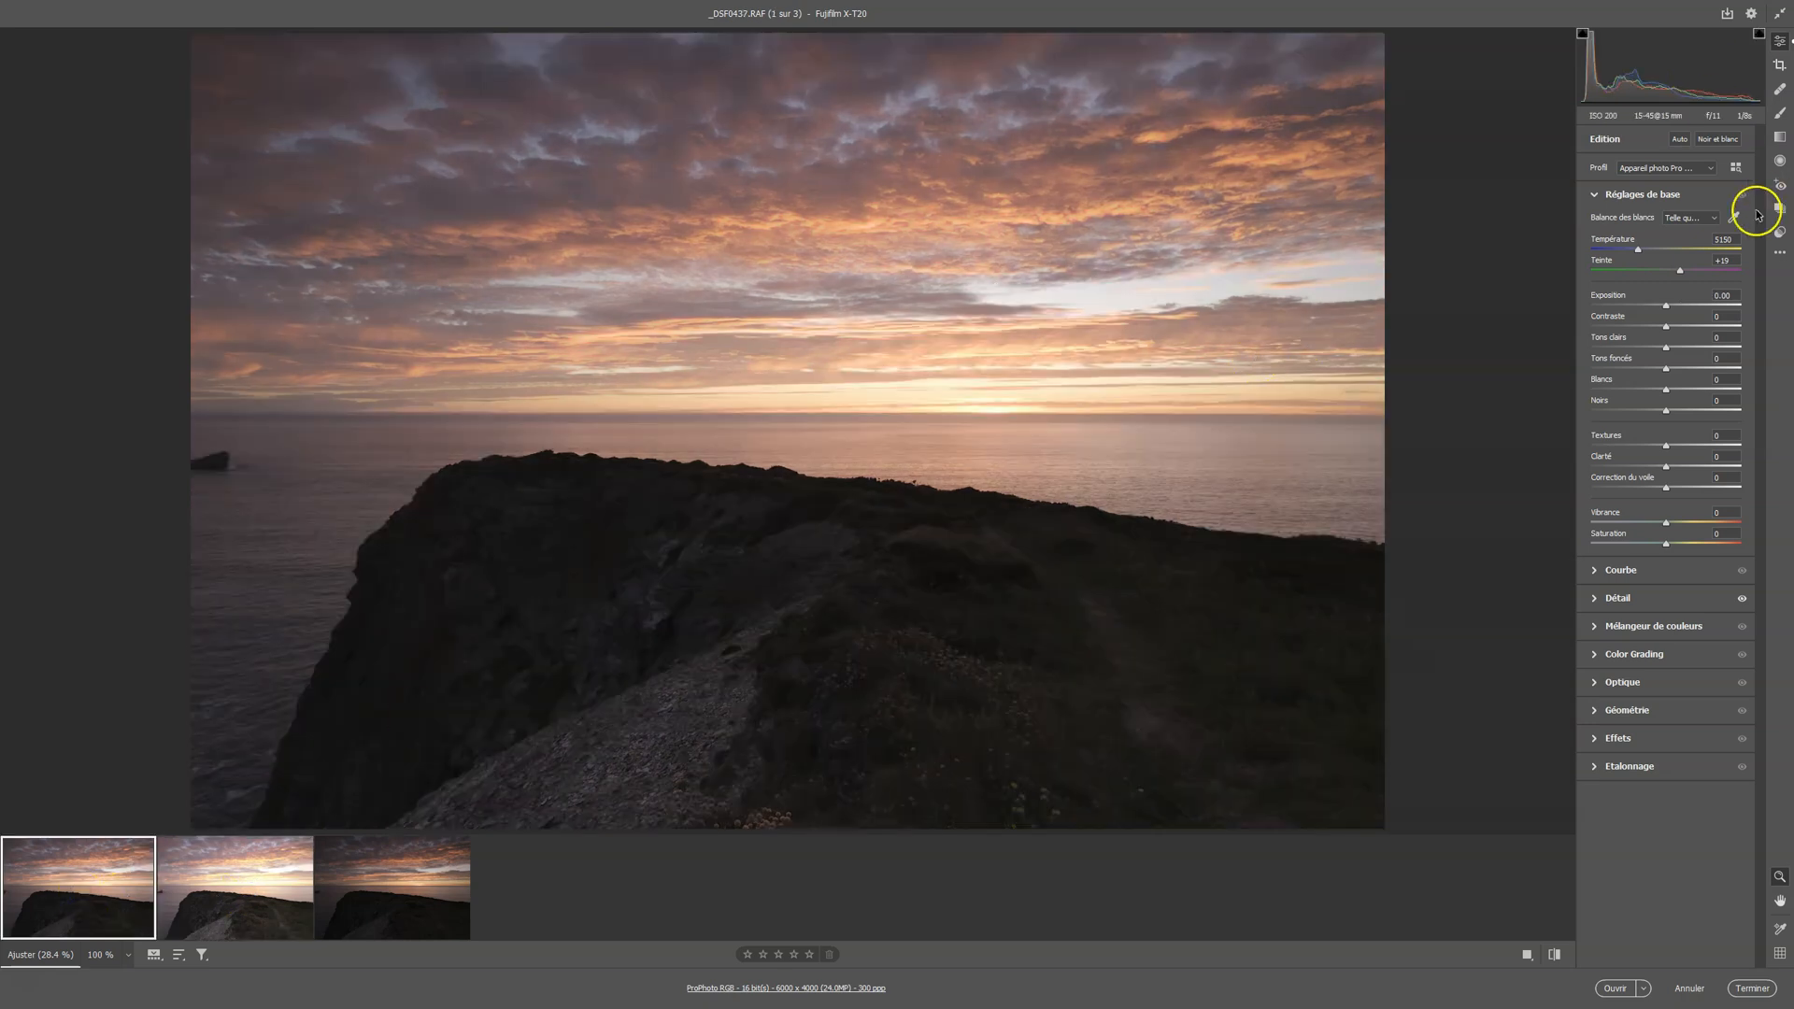
{"action": "left_click", "coordinate": [266, 913]}
{"action": "left_click", "coordinate": [386, 904]}
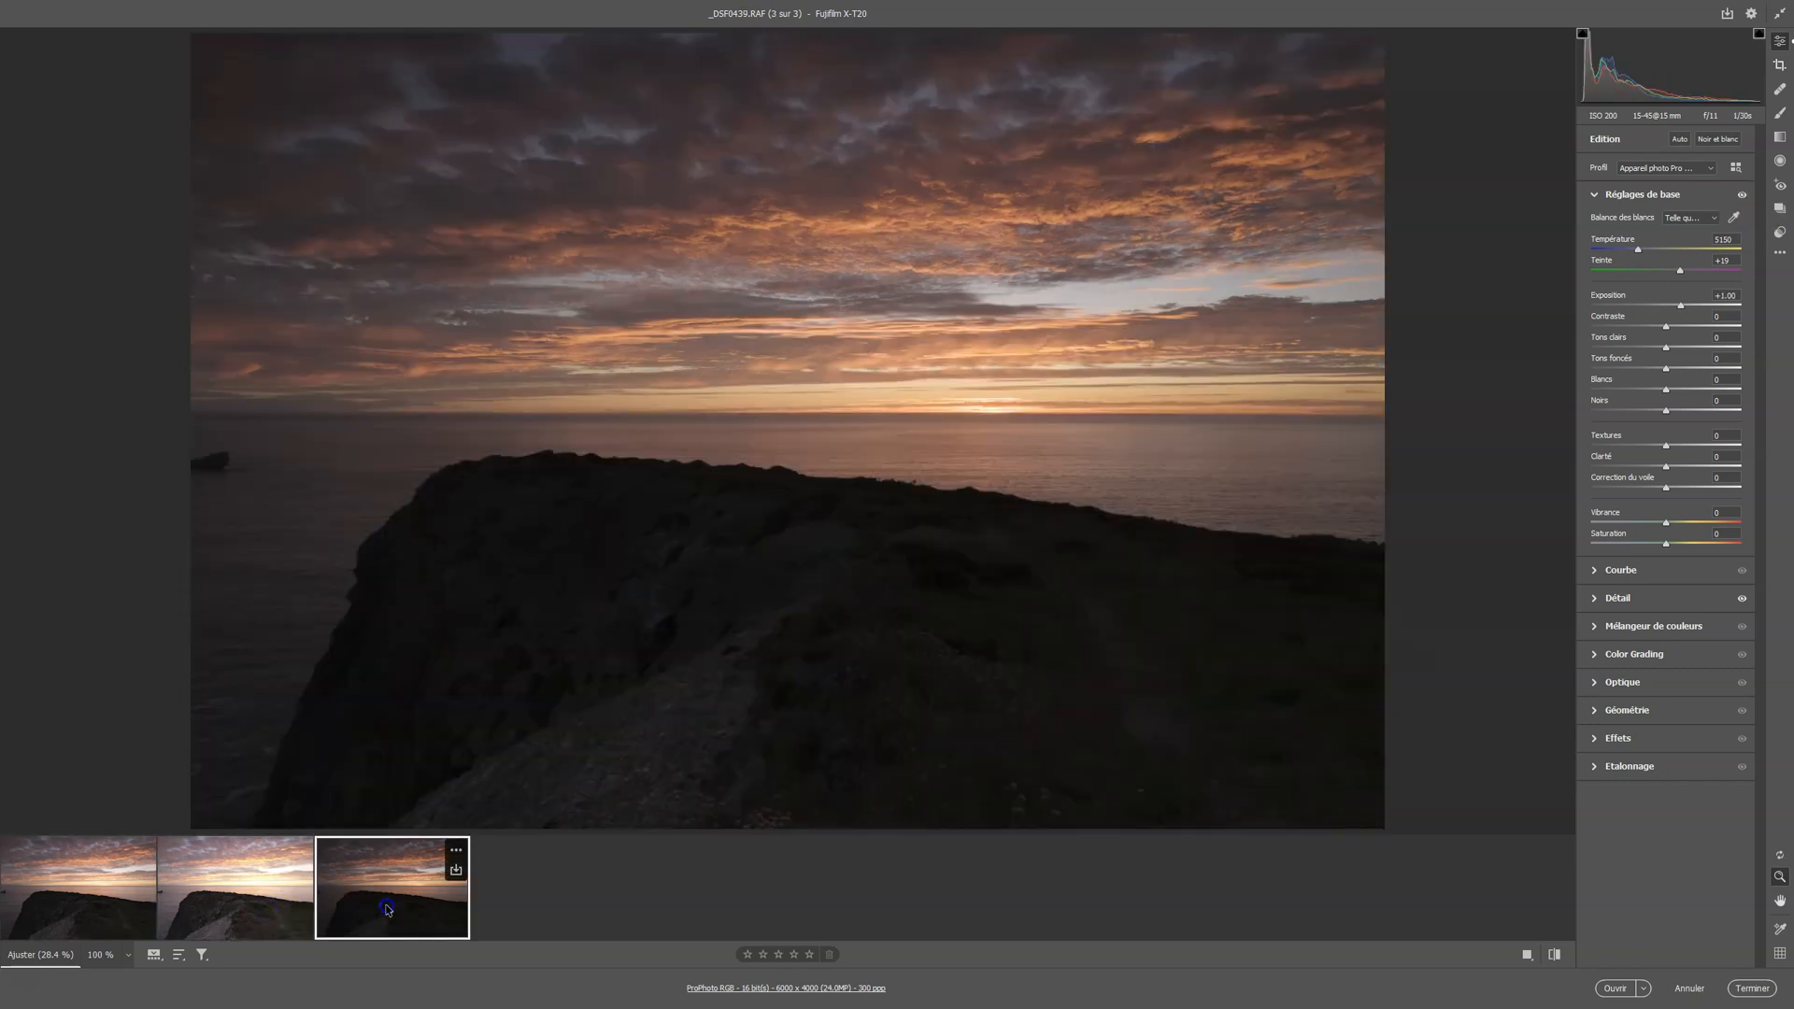
{"action": "left_click", "coordinate": [228, 905]}
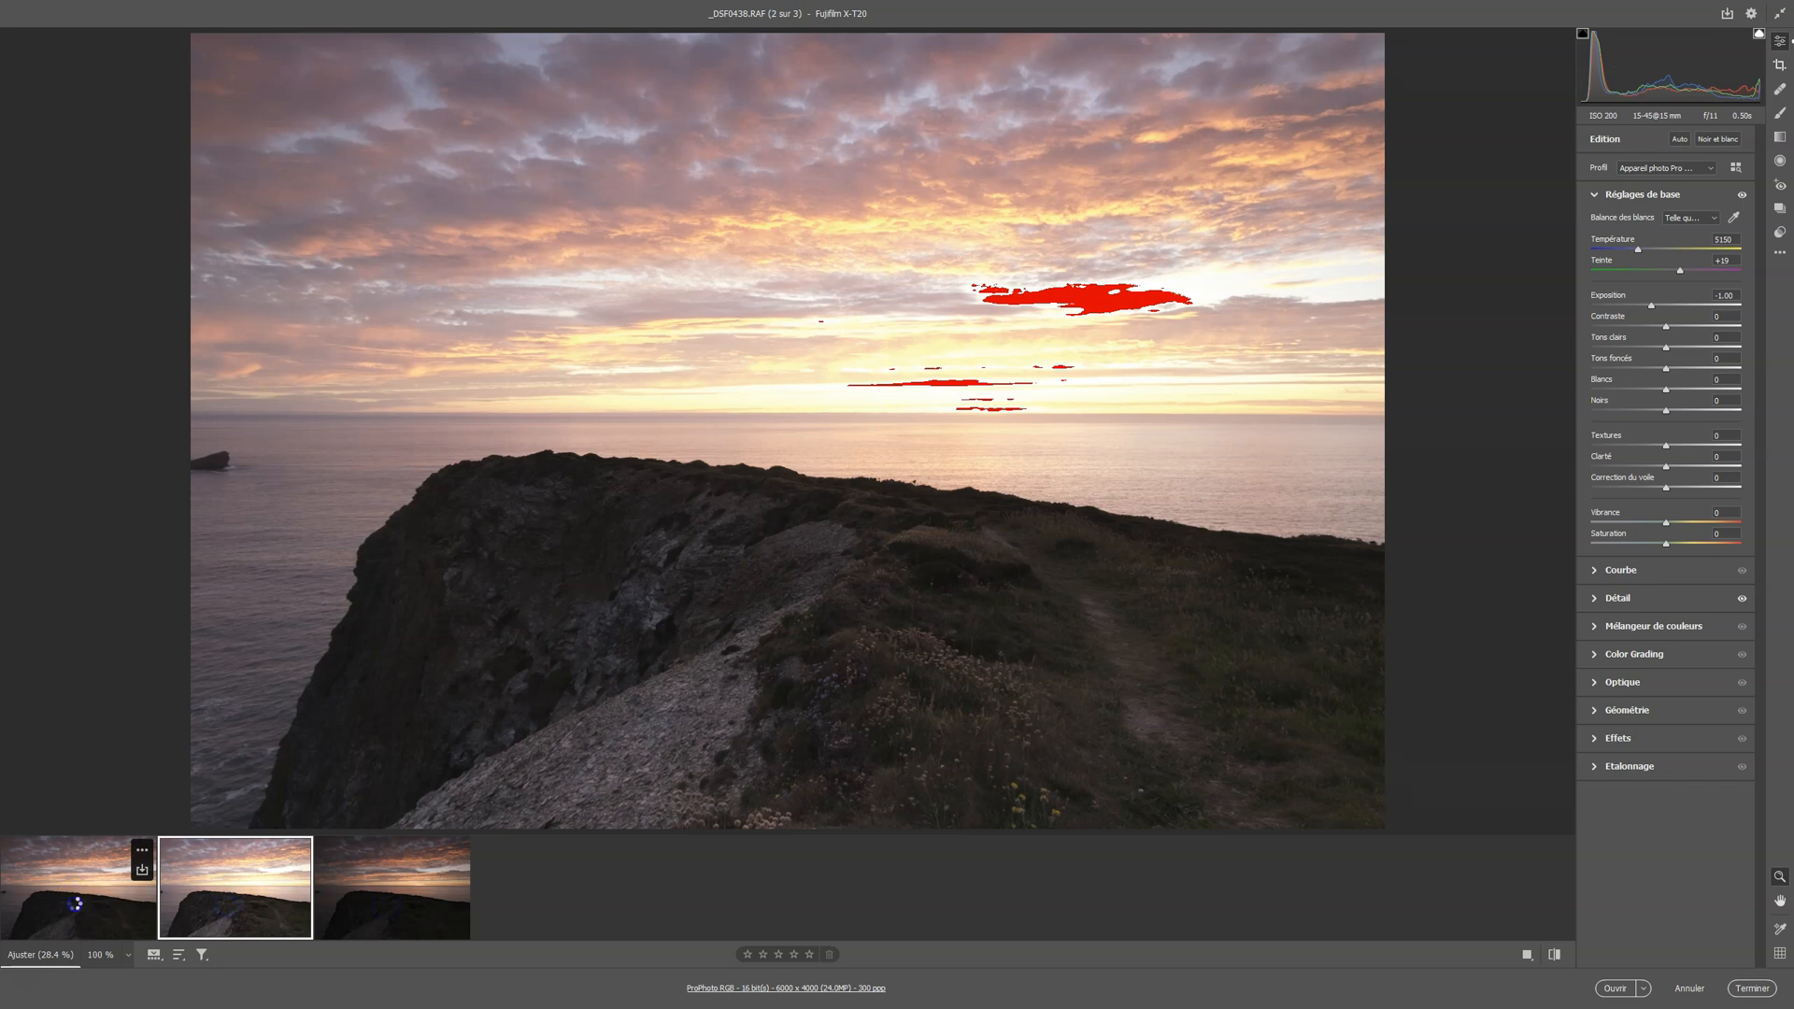
{"action": "left_click", "coordinate": [75, 906]}
{"action": "left_click", "coordinate": [187, 898]}
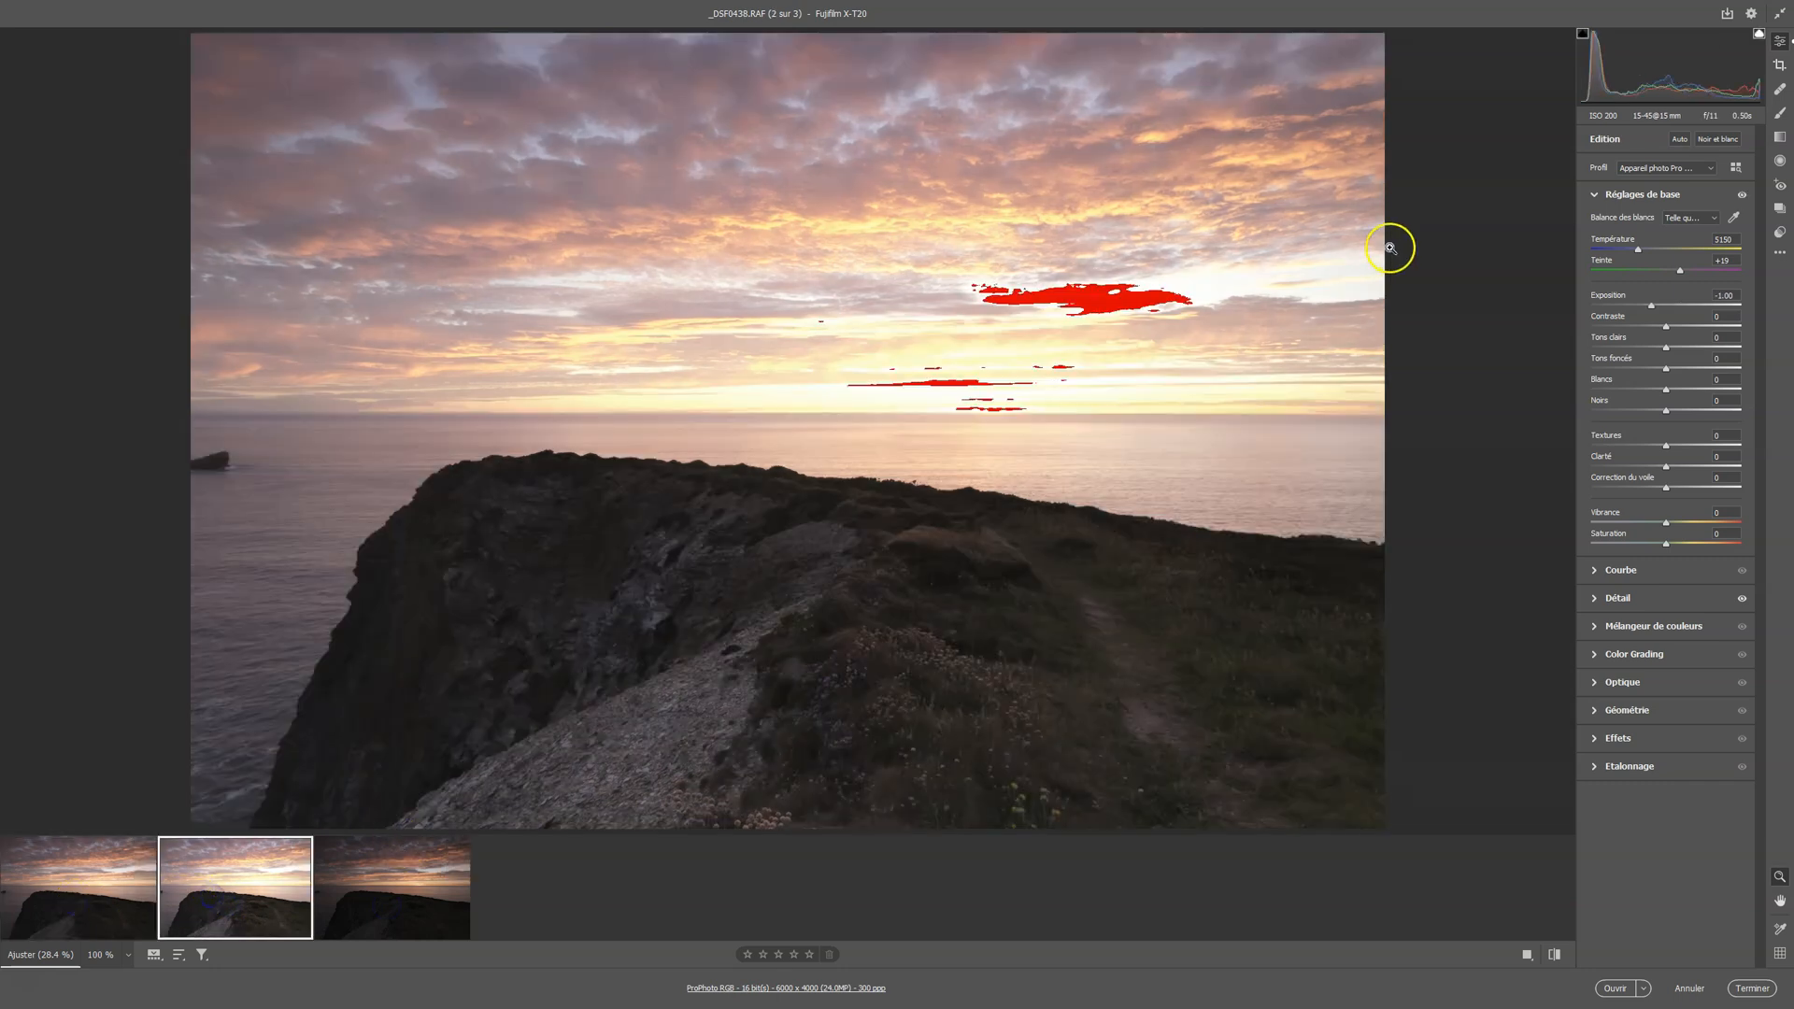
Turn off the highlight clipping warning and open all three photos as documents in Photoshop
{"action": "left_click", "coordinate": [1759, 33]}
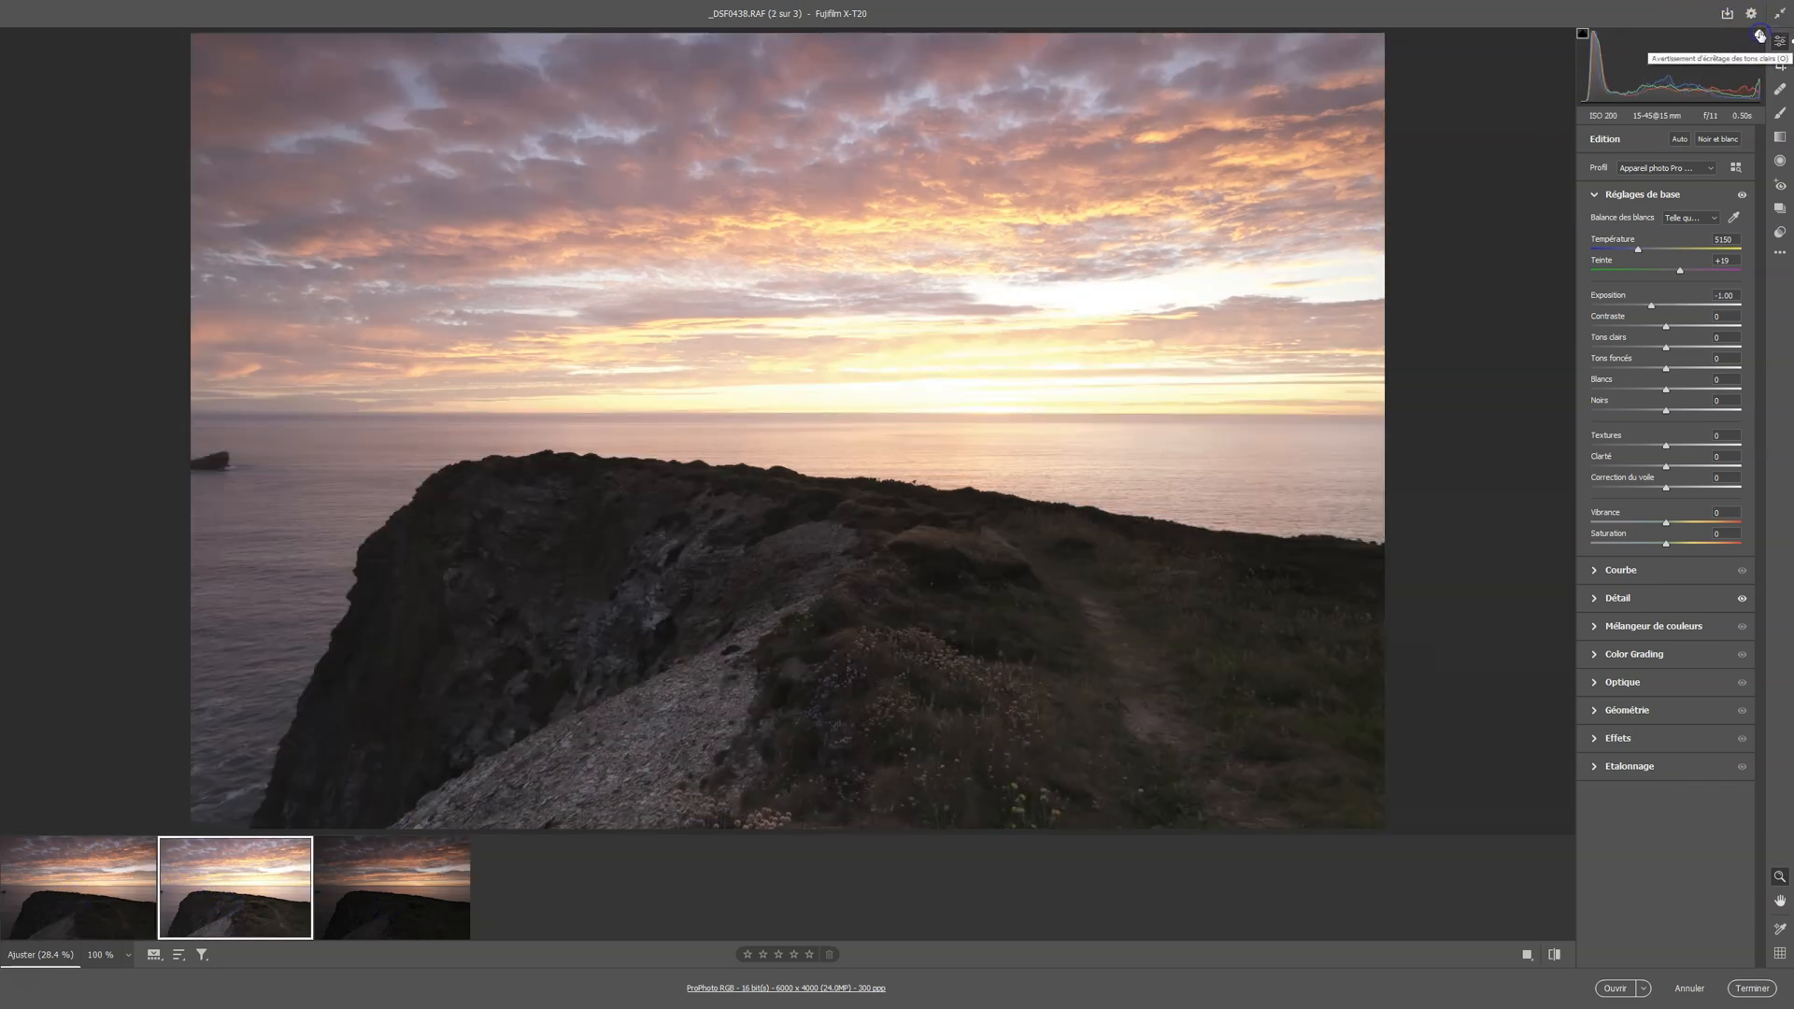
{"action": "left_click", "coordinate": [62, 883]}
{"action": "left_click", "coordinate": [395, 886], "text": "shift"}
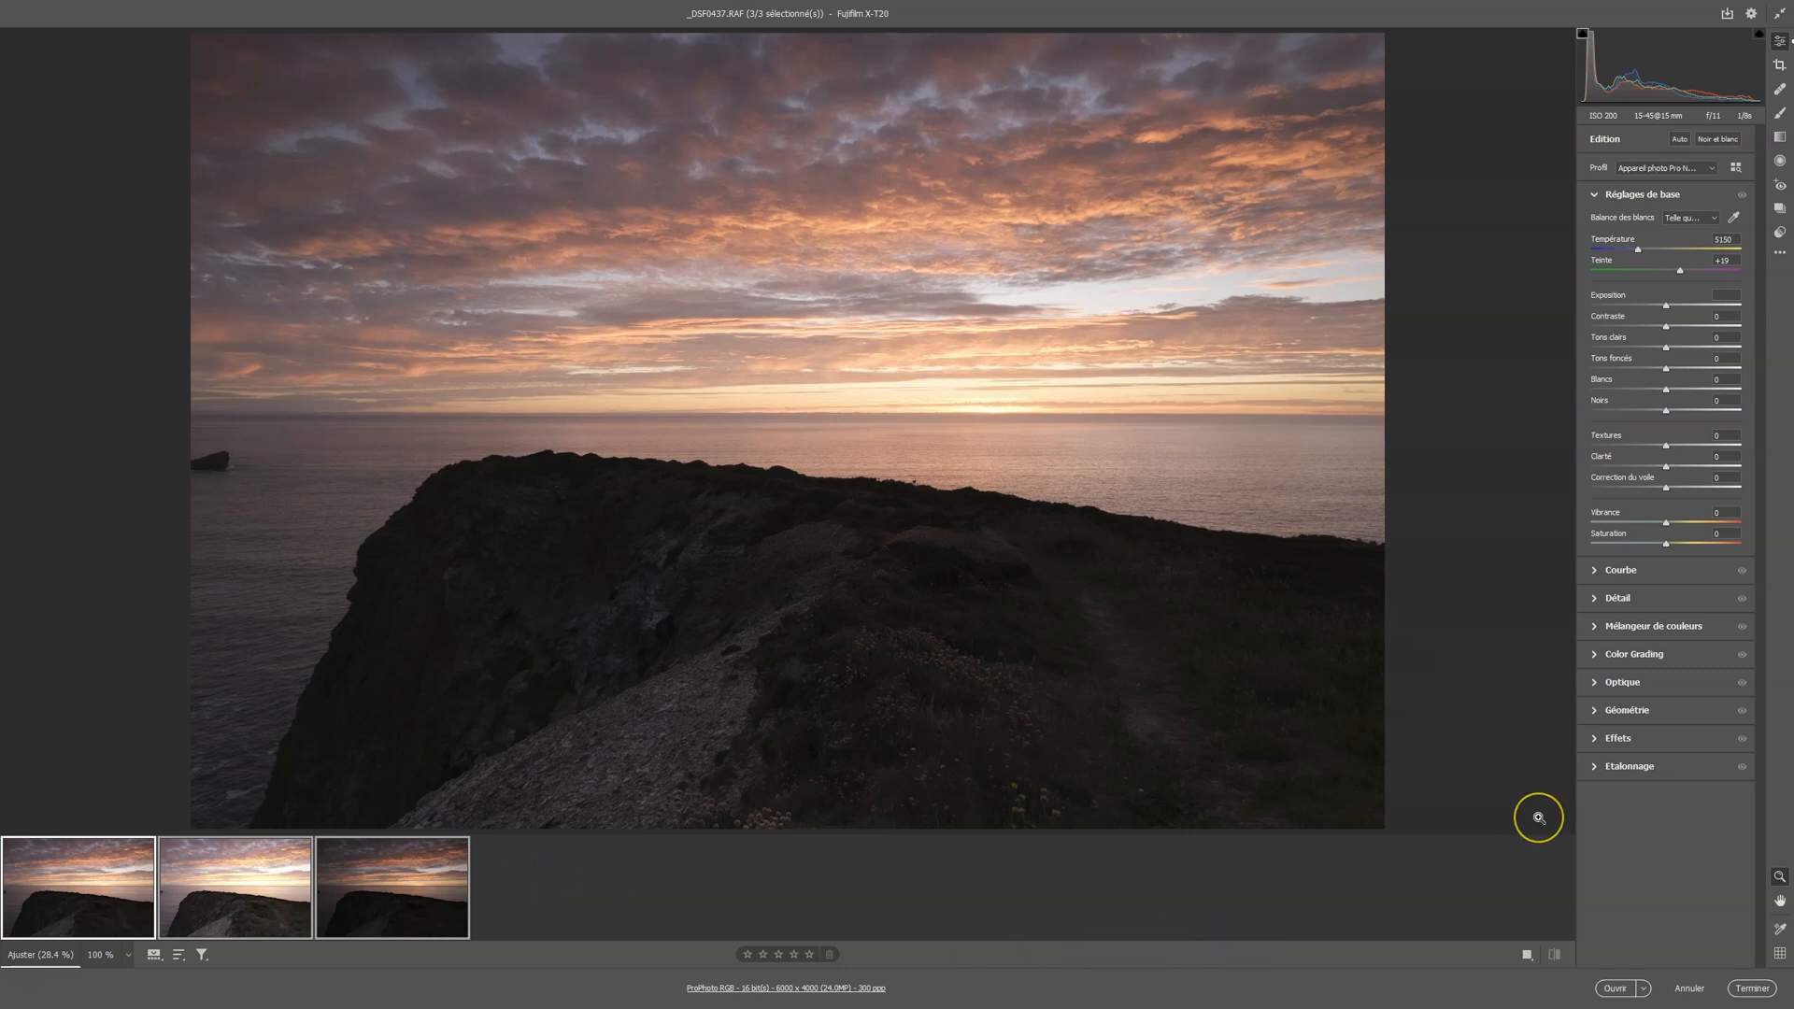
{"action": "left_click", "coordinate": [1618, 993]}
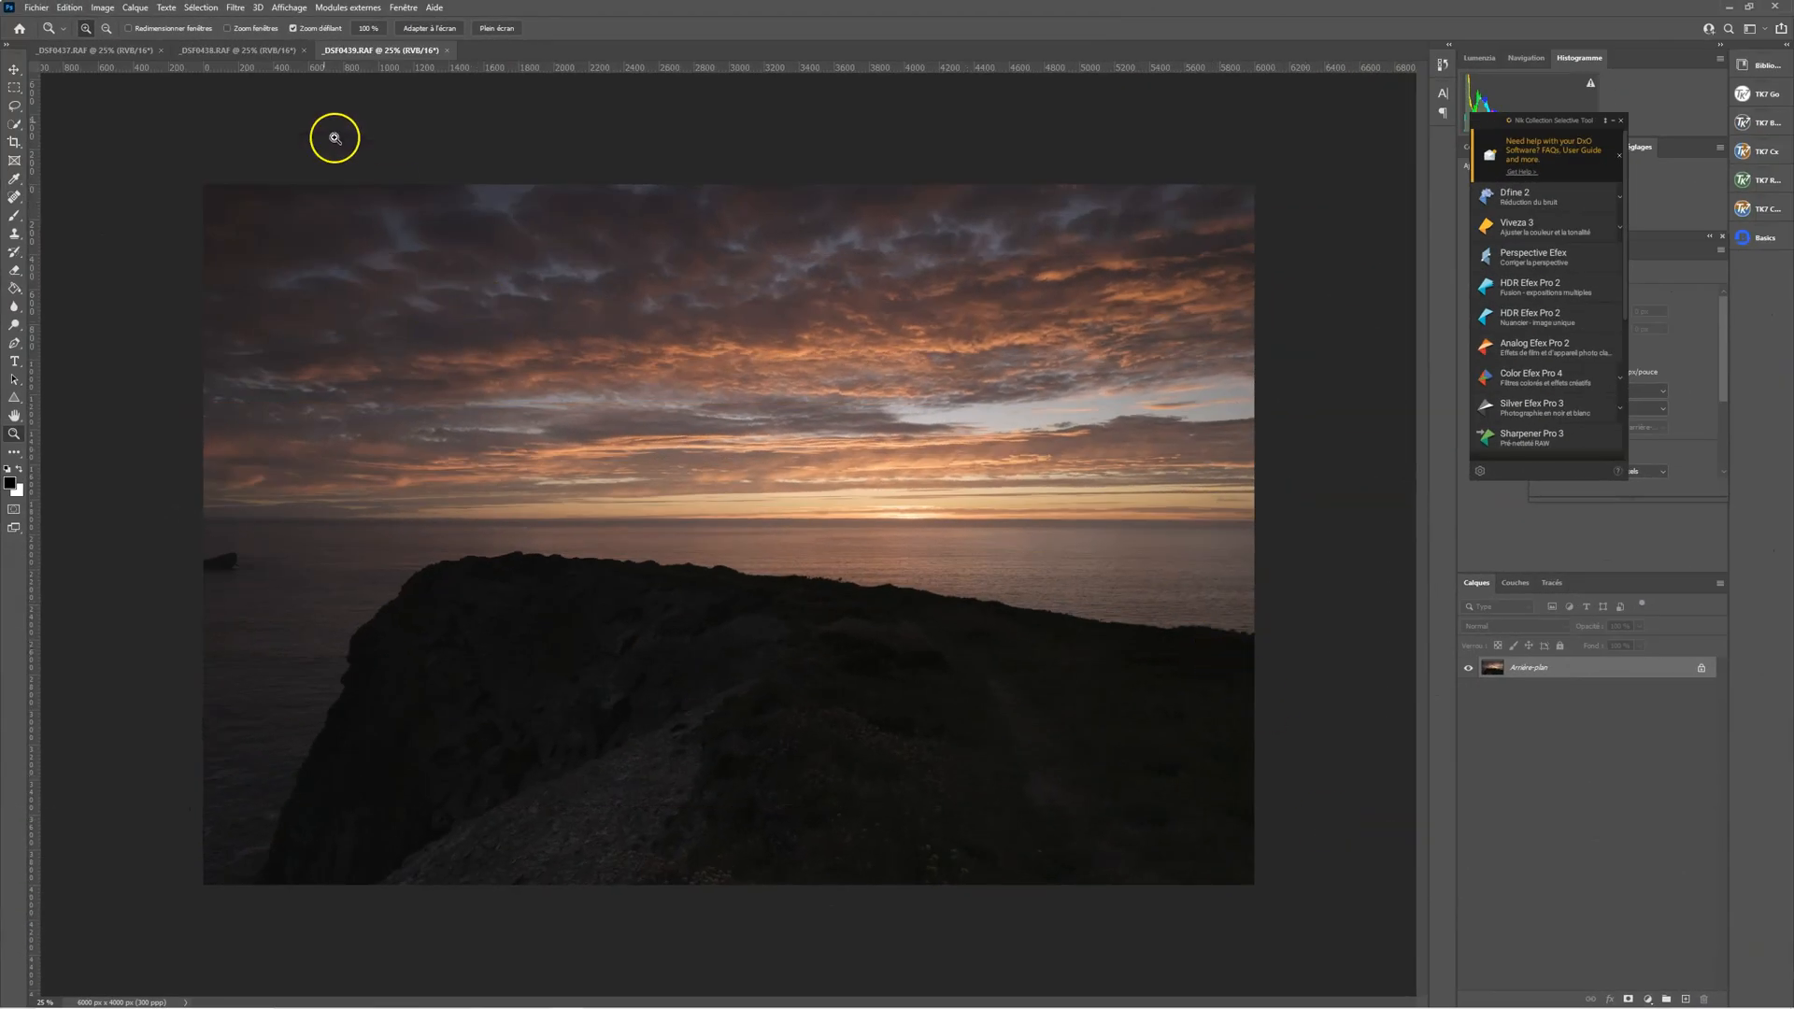
Copy the entire _DSF0437.RAF image and paste it as a new layer into the _DSF0438.RAF document
{"action": "left_click", "coordinate": [247, 52]}
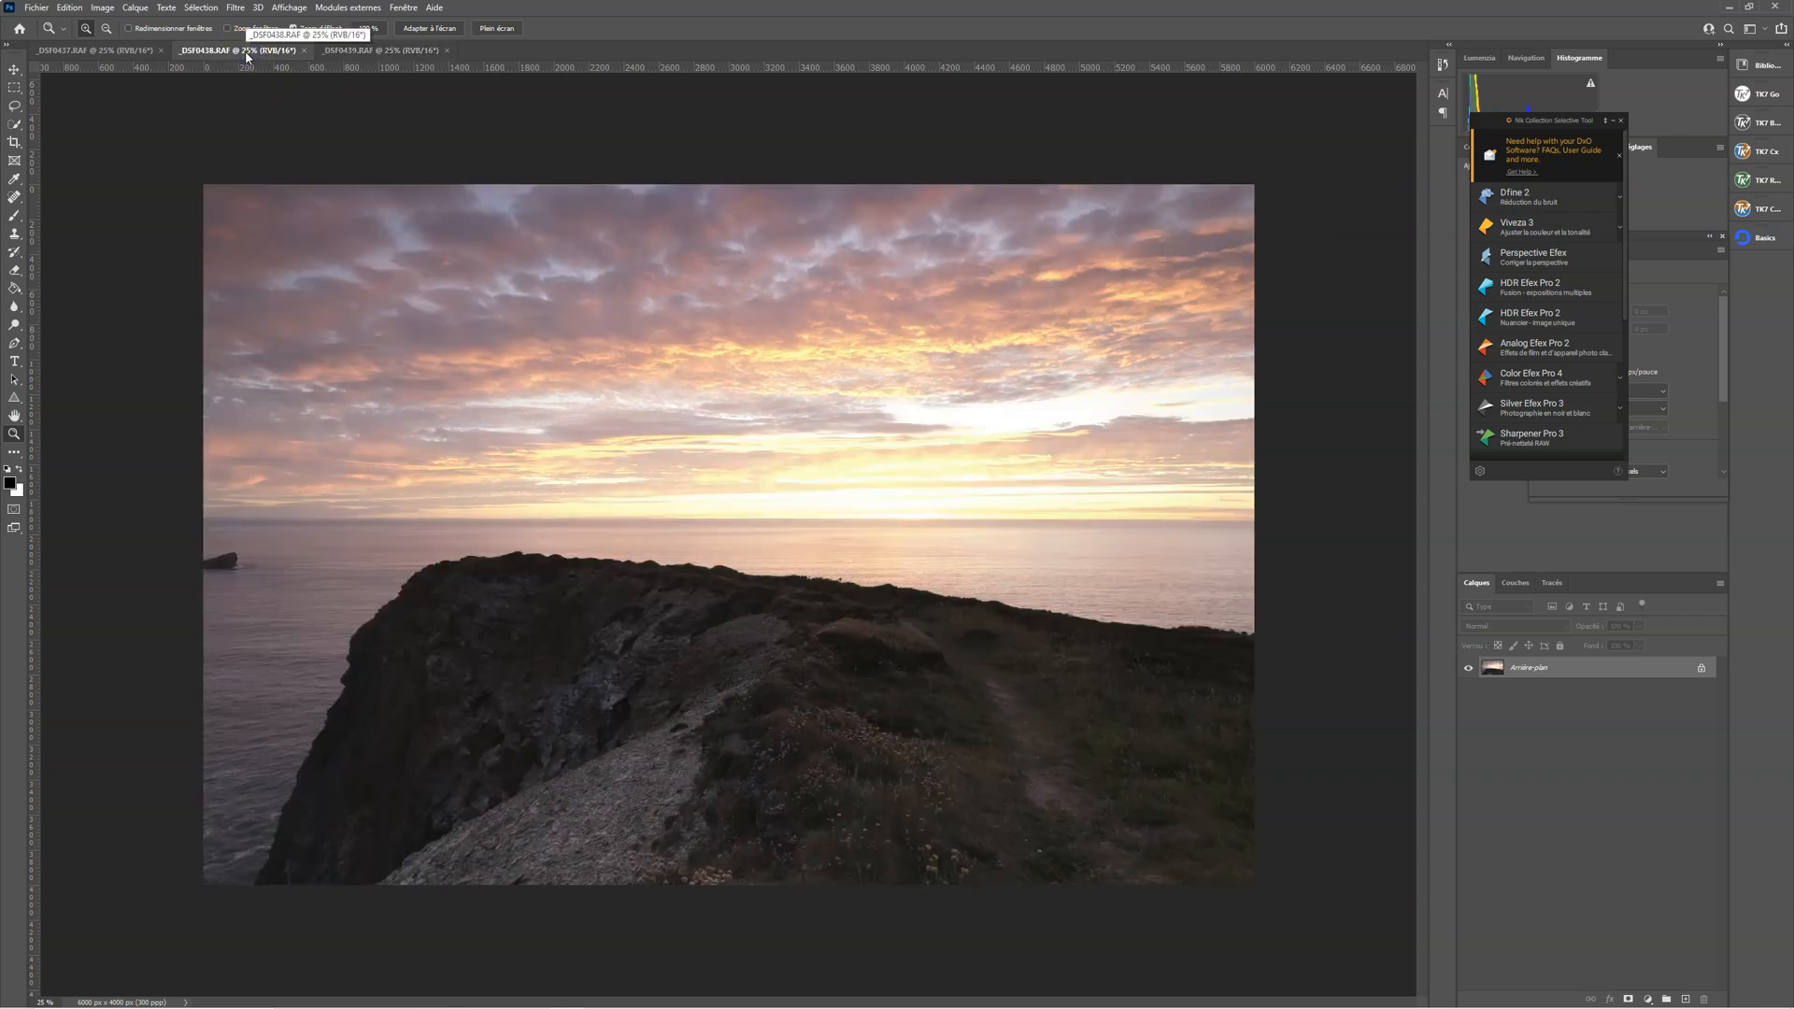
{"action": "left_click", "coordinate": [141, 51]}
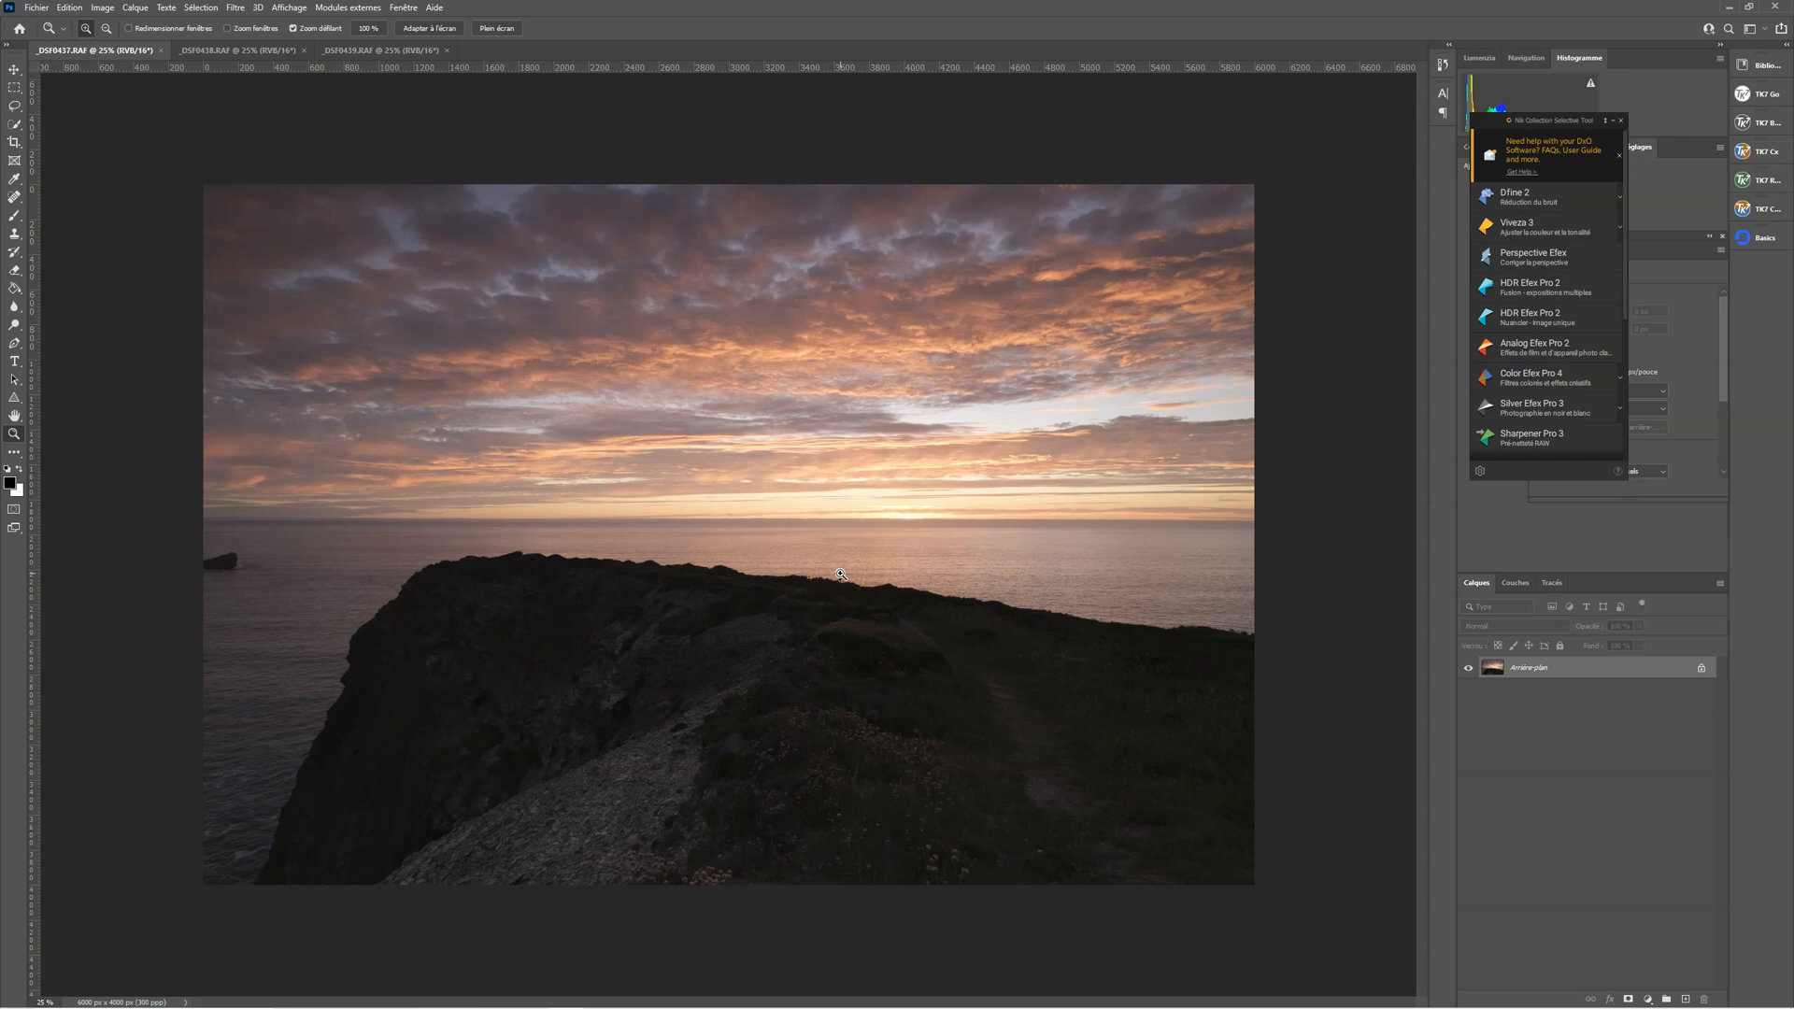
{"action": "key", "text": "ctrl+a"}
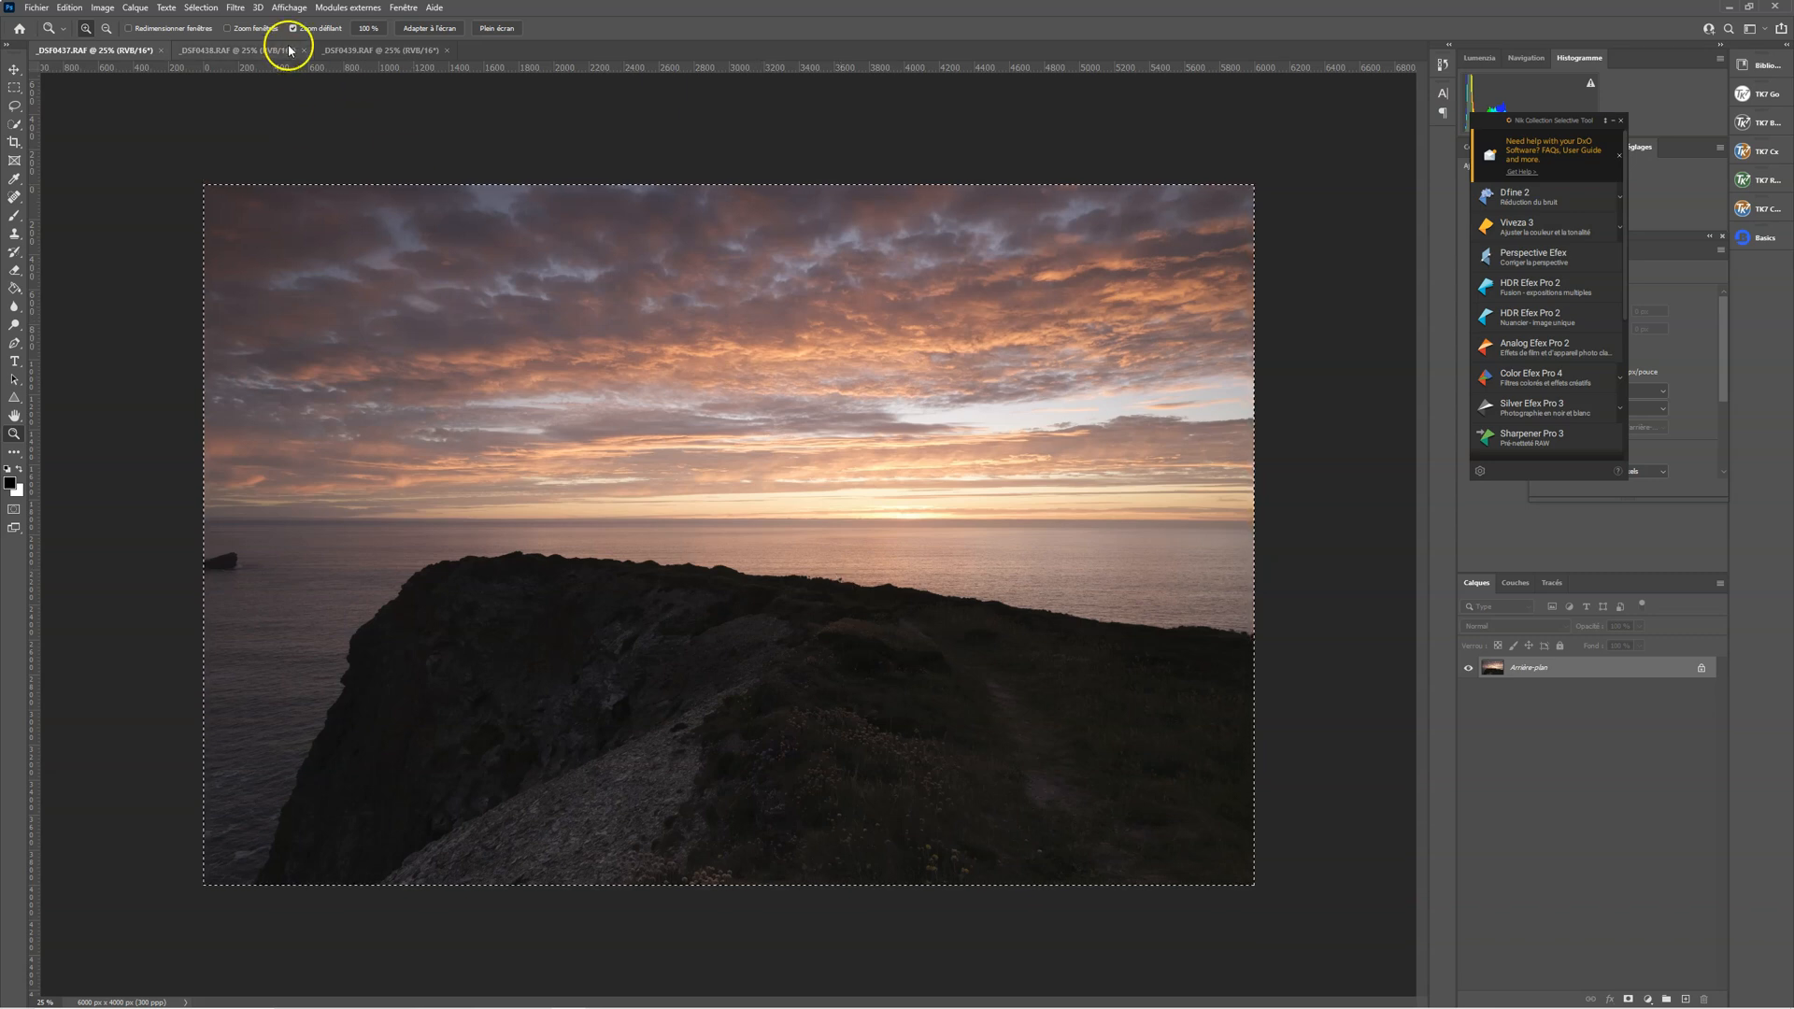
{"action": "left_click", "coordinate": [251, 50]}
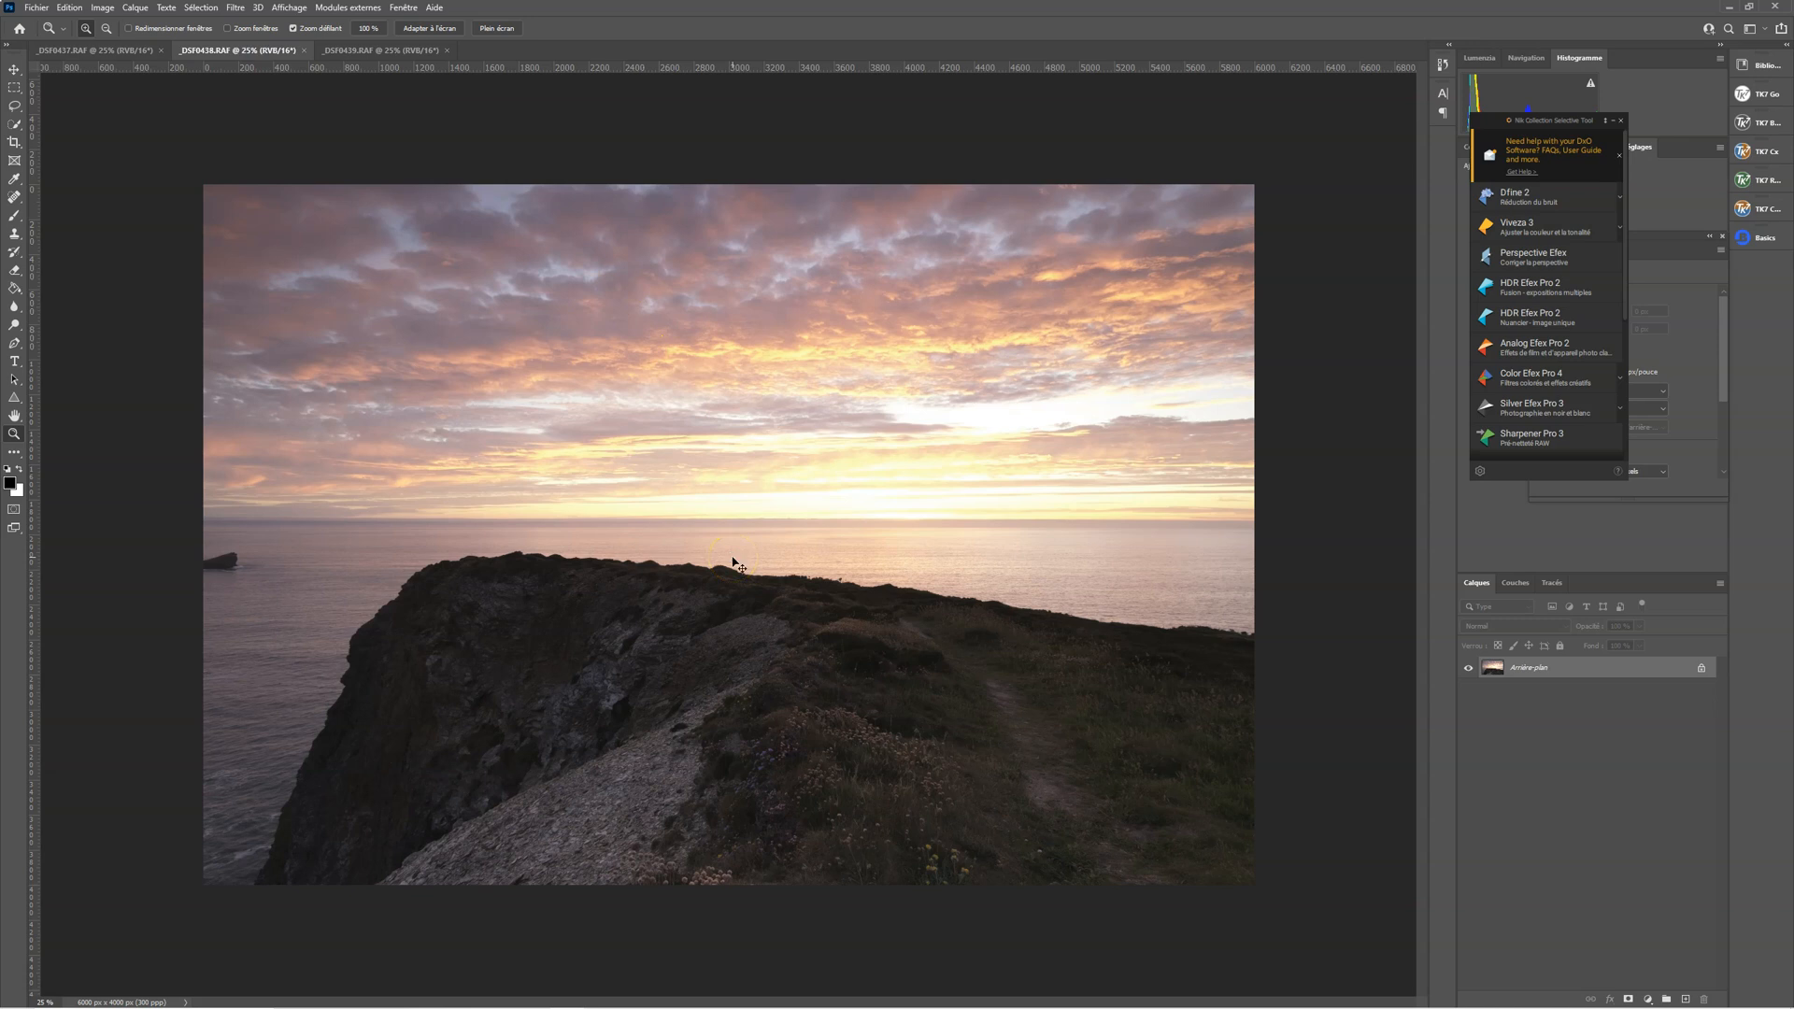
{"action": "key", "text": "ctrl+v"}
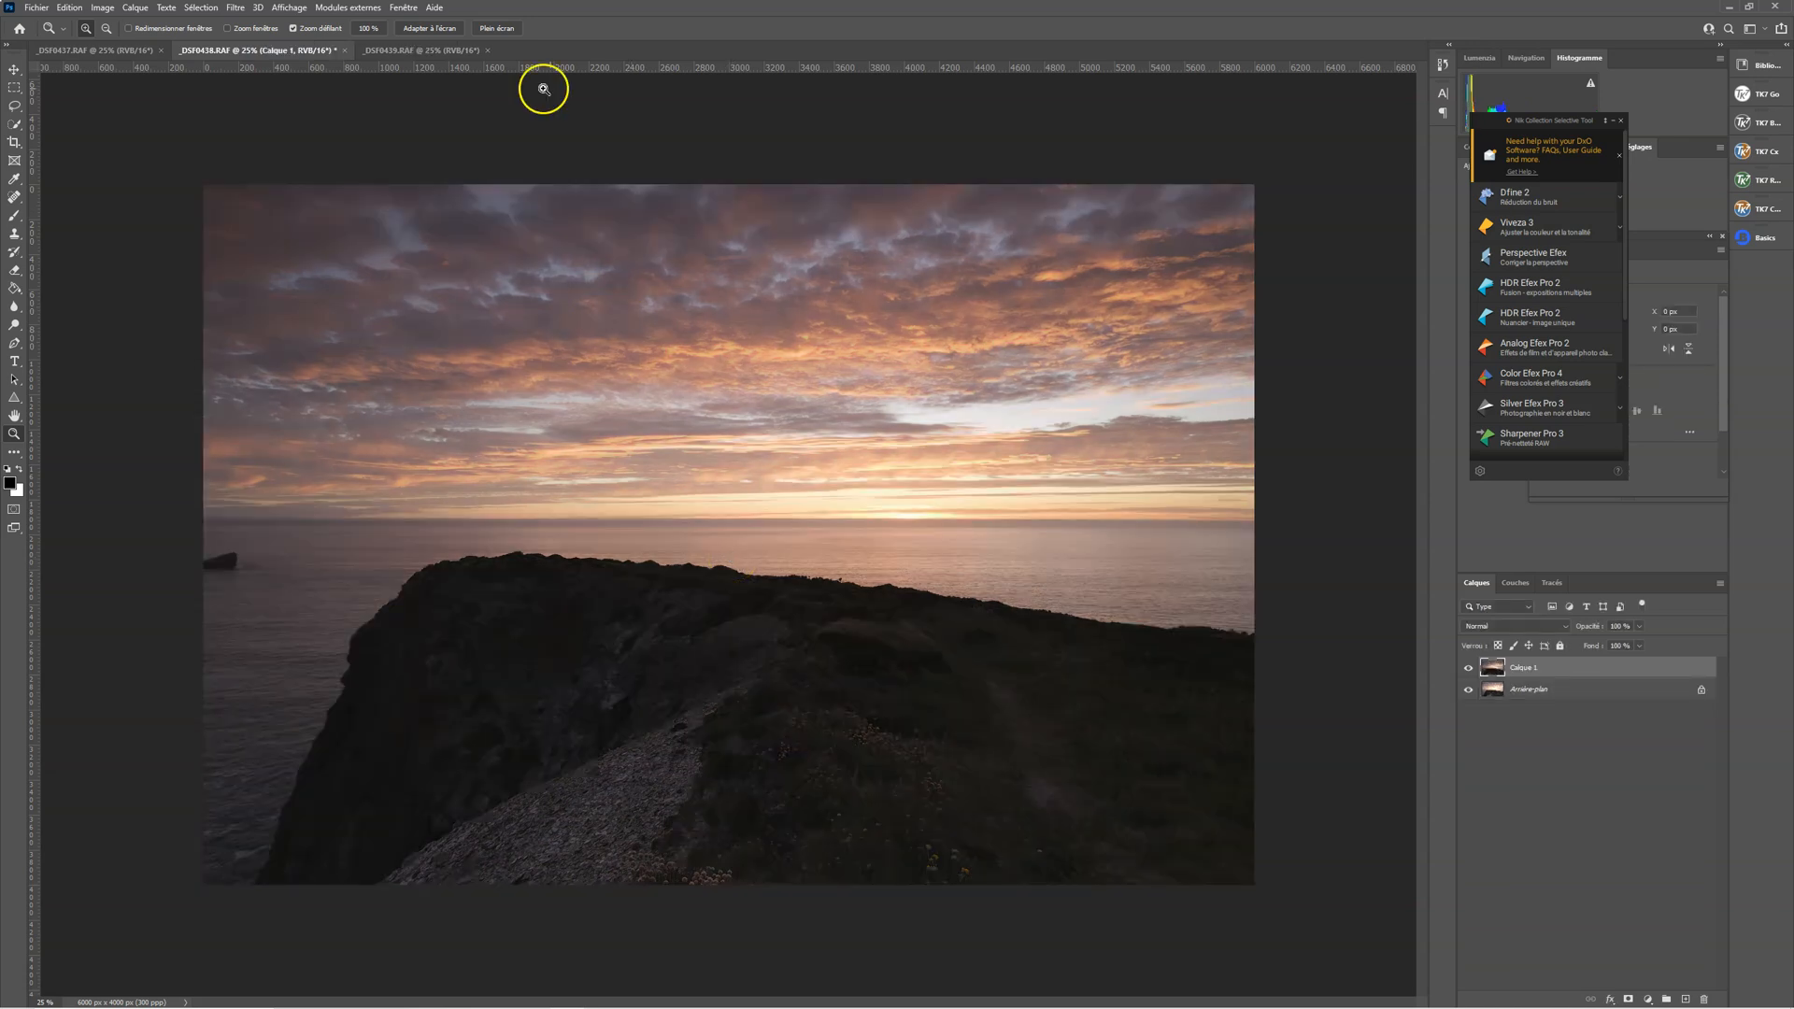
Copy the entire _DSF0439.RAF image and paste it as the top layer in the _DSF0438.RAF document
{"action": "left_click", "coordinate": [442, 49]}
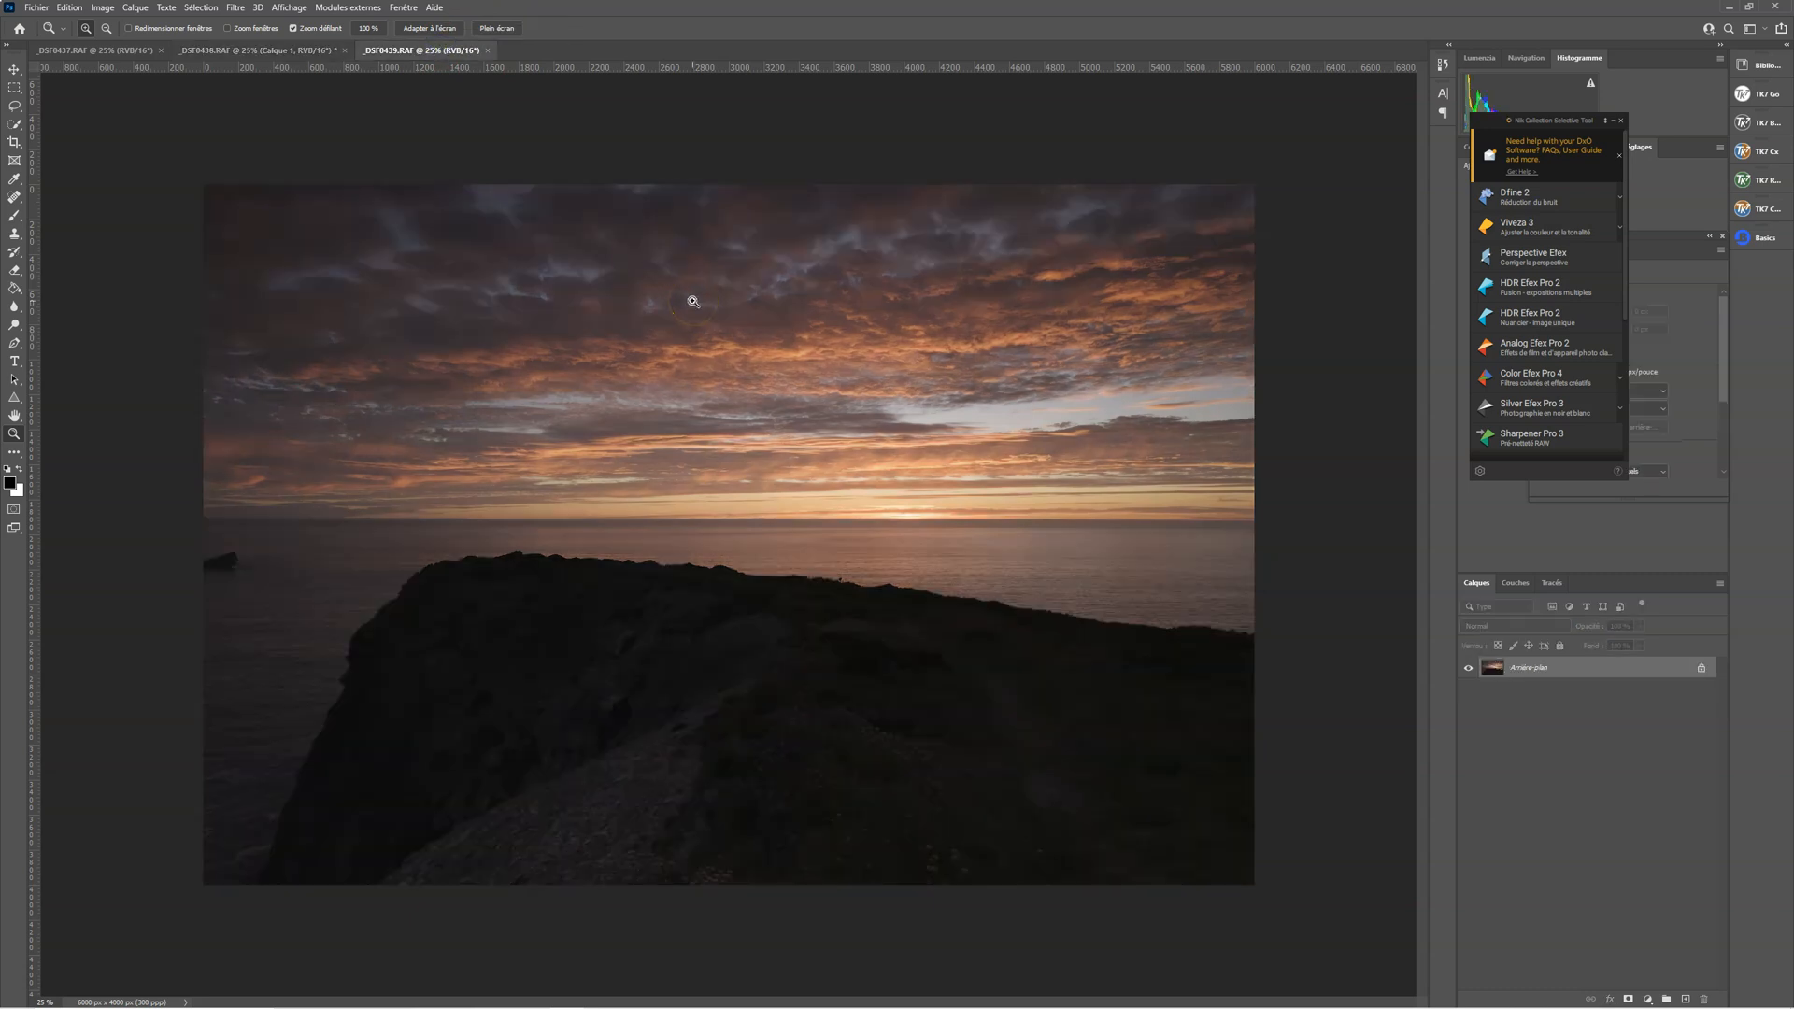
{"action": "key", "text": "ctrl+a"}
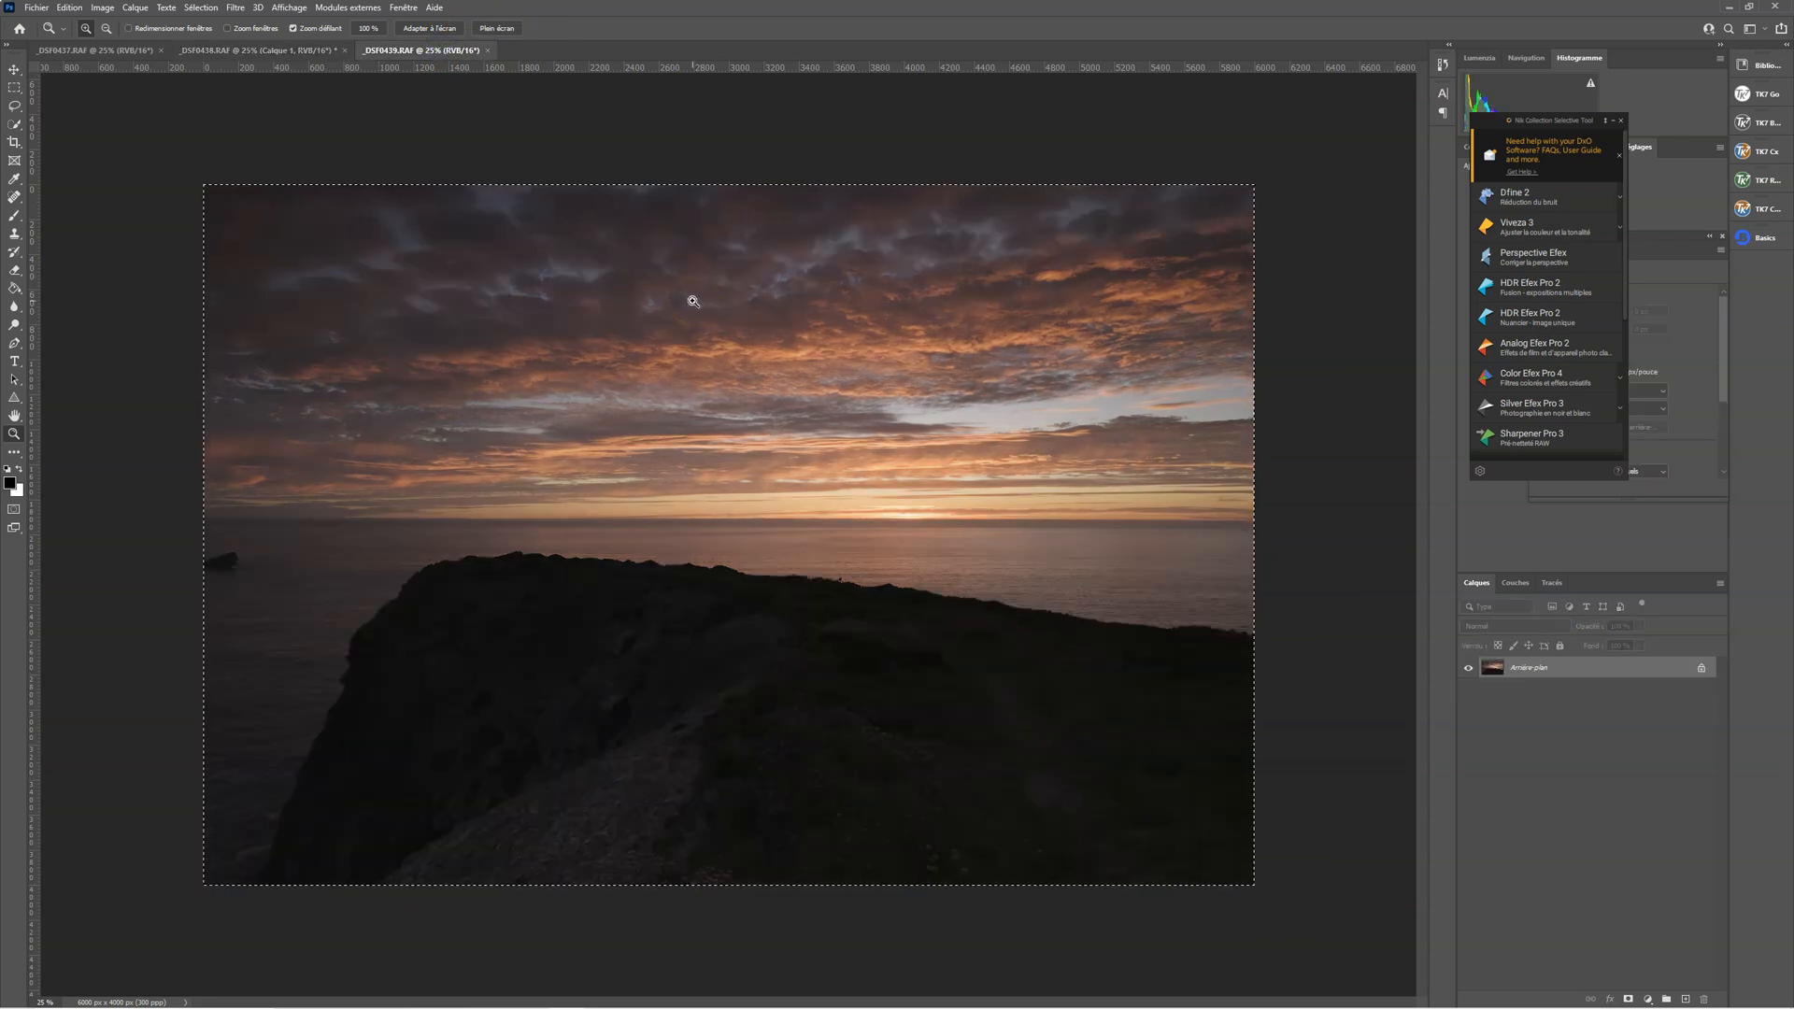
{"action": "left_click", "coordinate": [287, 50]}
{"action": "left_click", "coordinate": [287, 50]}
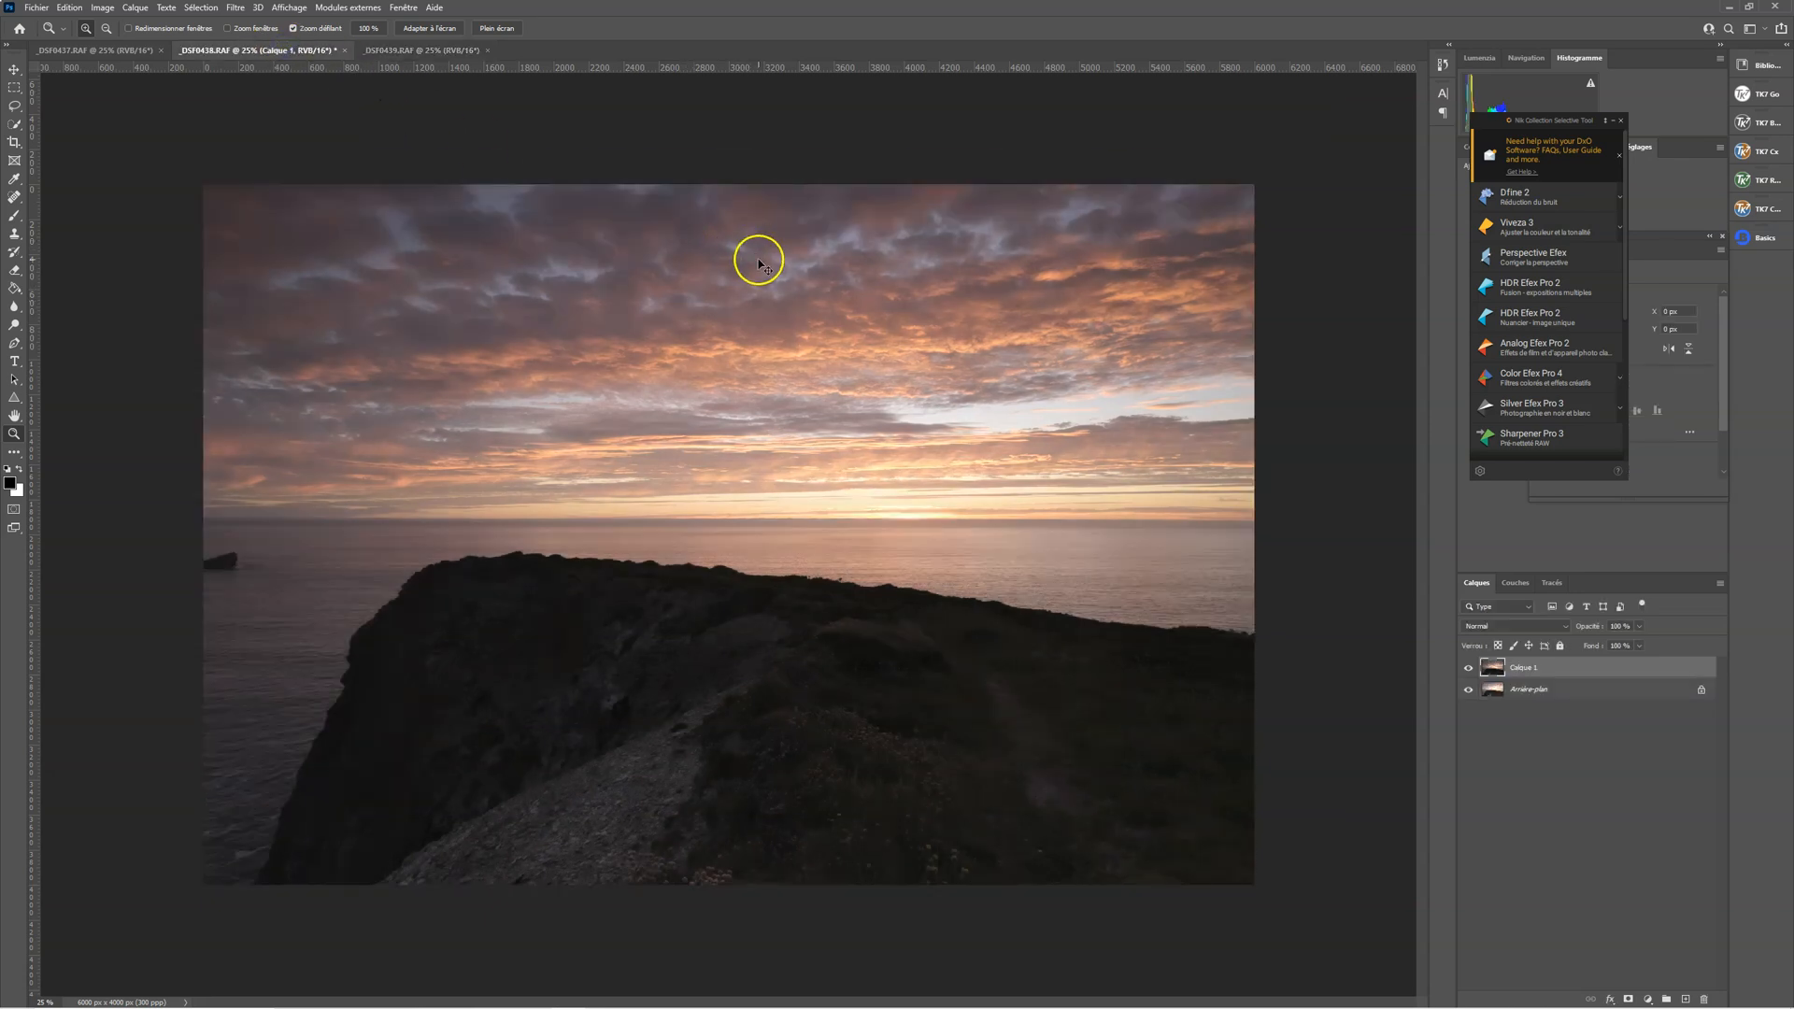
{"action": "key", "text": "ctrl+v"}
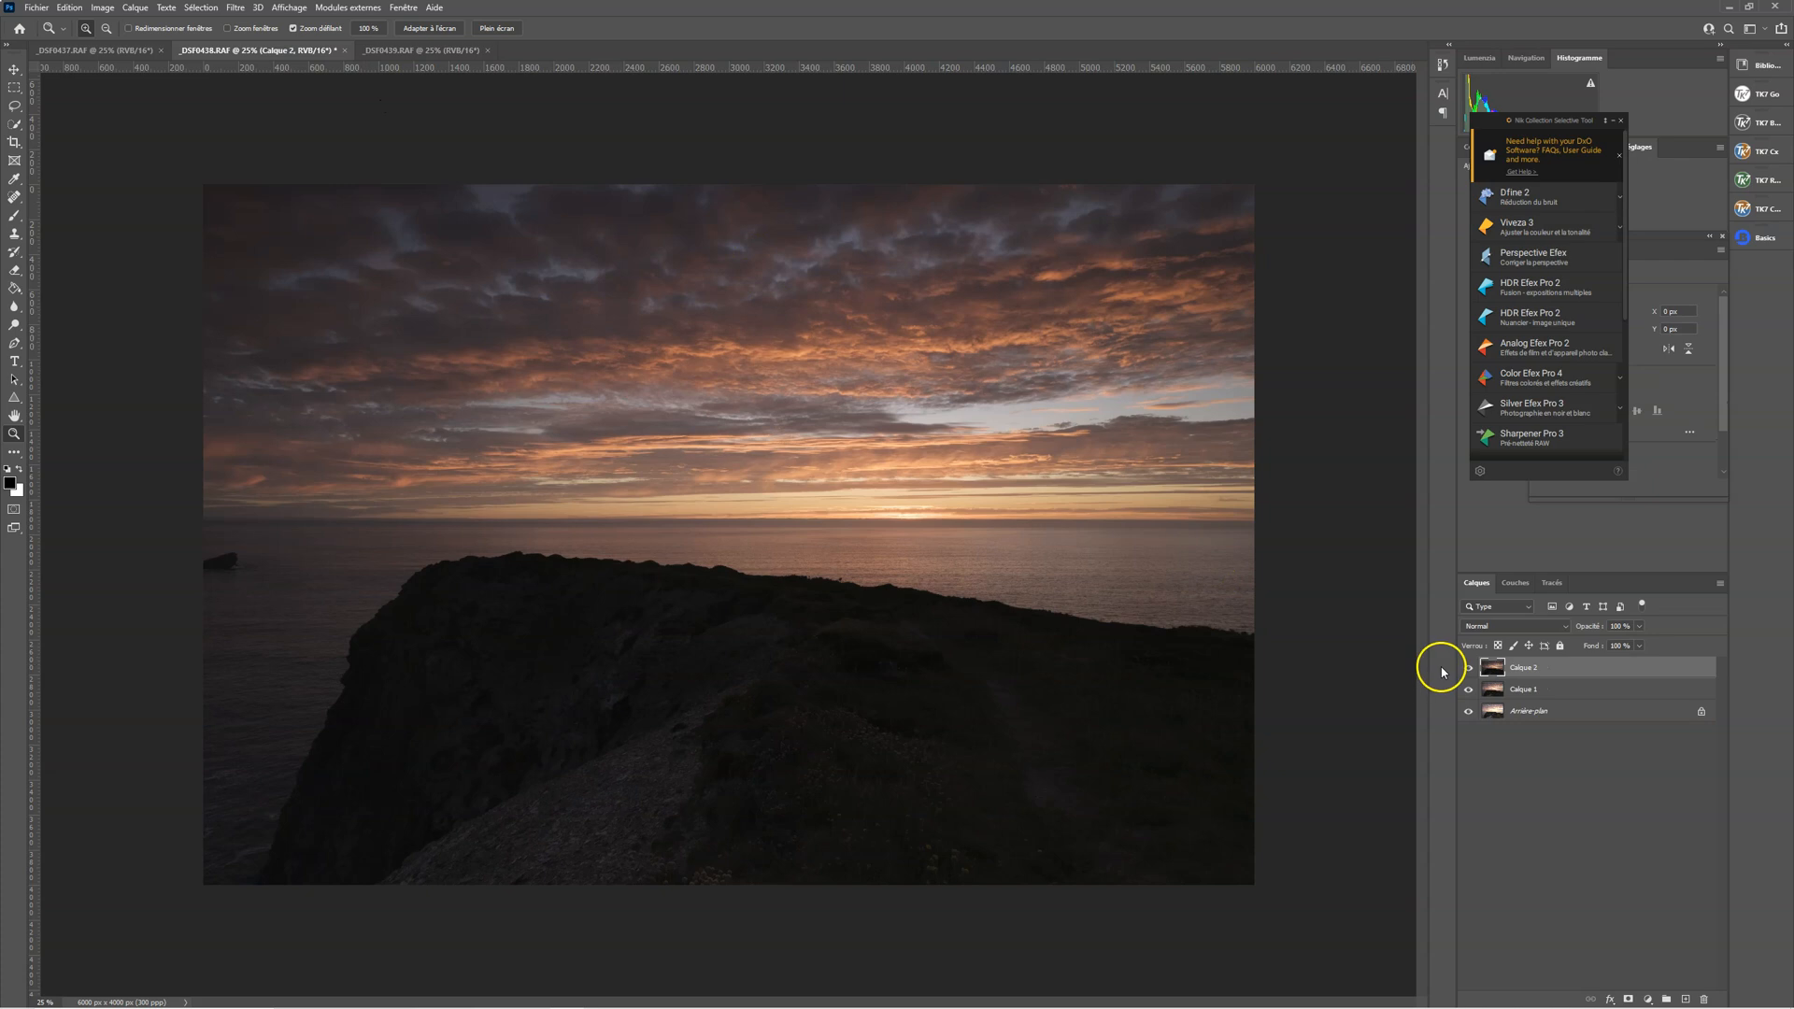
Close the _DSF0439.RAF and _DSF0437.RAF documents, keeping only the layered _DSF0438.RAF document open
{"action": "left_click", "coordinate": [492, 52]}
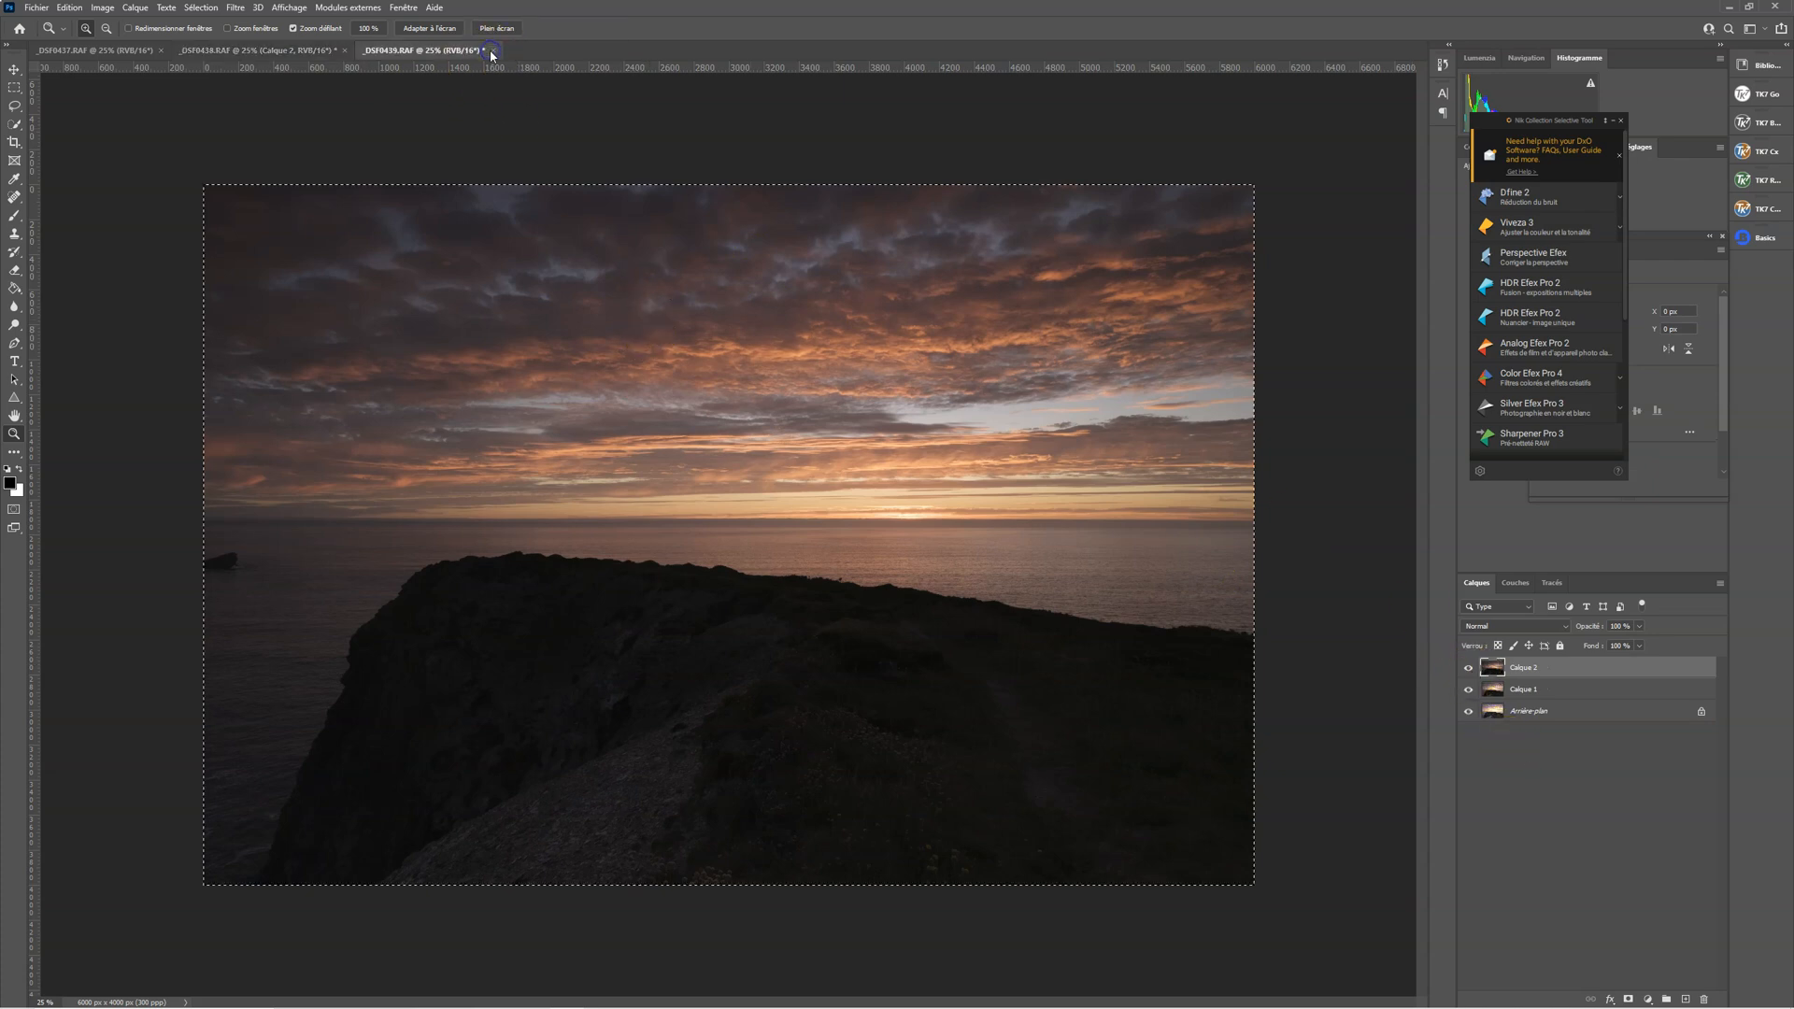
{"action": "left_click", "coordinate": [925, 370]}
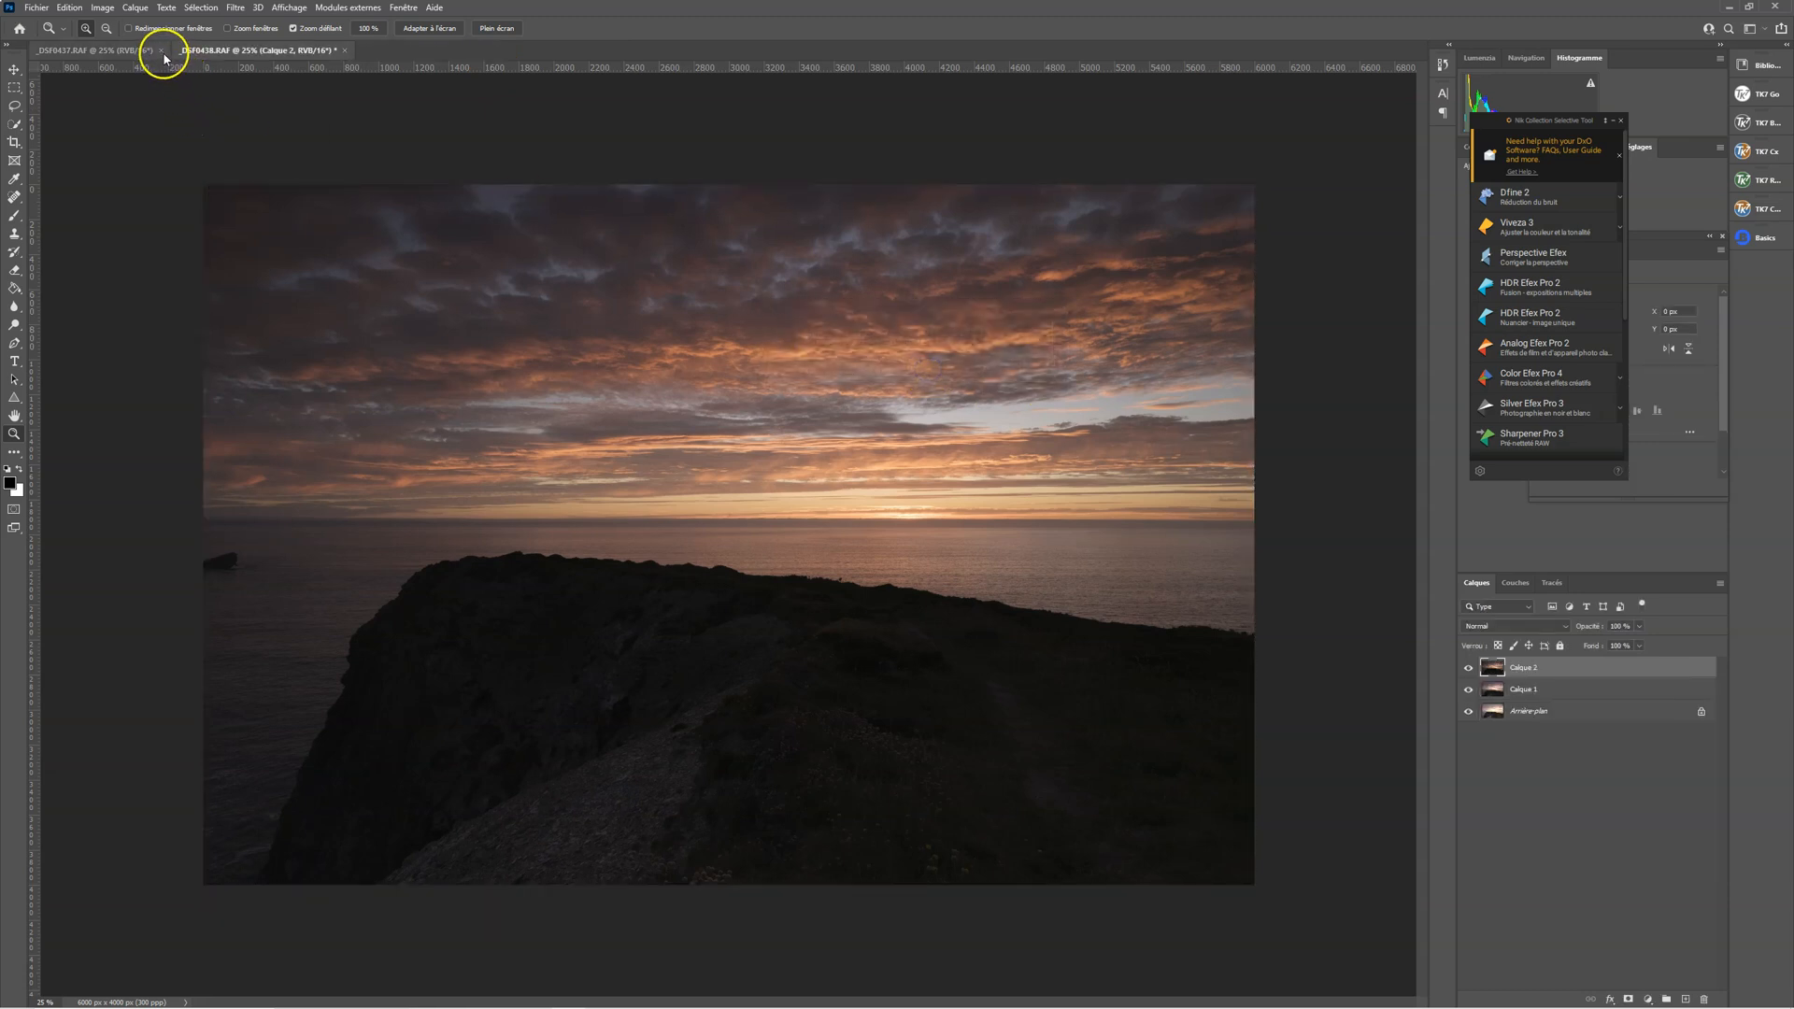
{"action": "left_click", "coordinate": [165, 51]}
{"action": "left_click", "coordinate": [916, 370]}
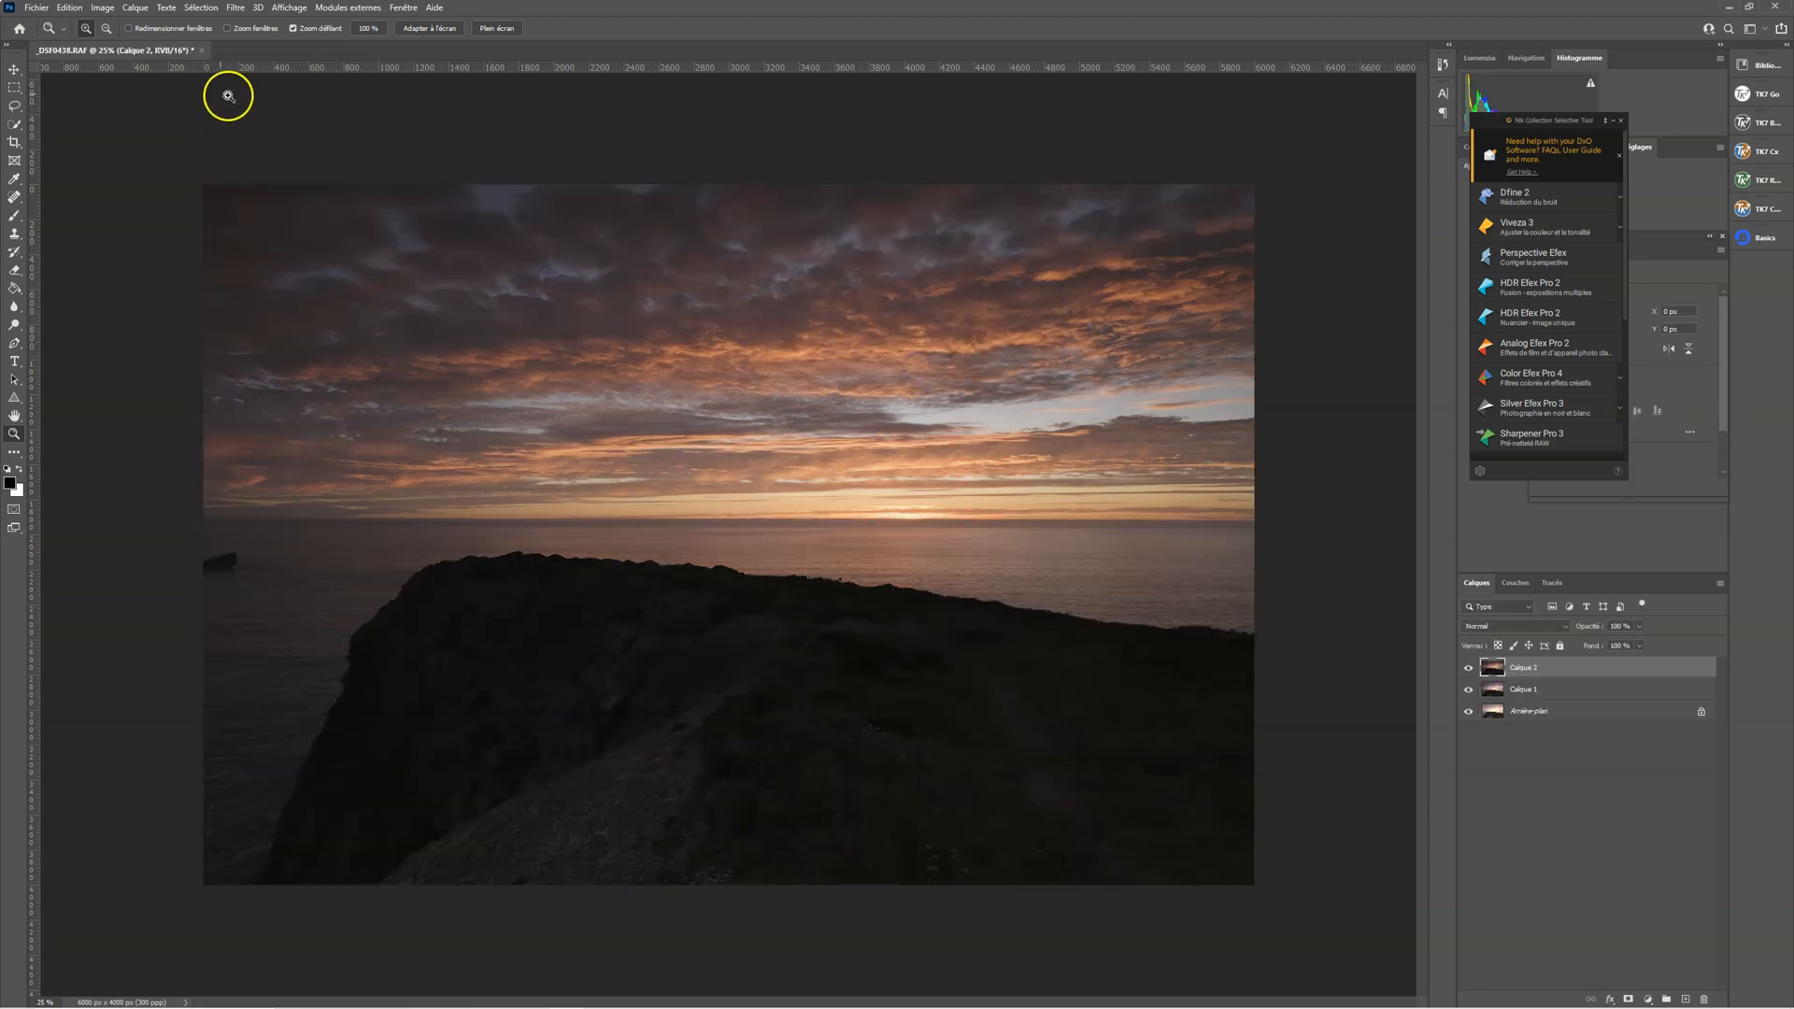
Compare the three stacked exposures by toggling the visibility of Calque 2 and Calque 1, leaving only Calque 2 hidden
{"action": "left_click", "coordinate": [1469, 668]}
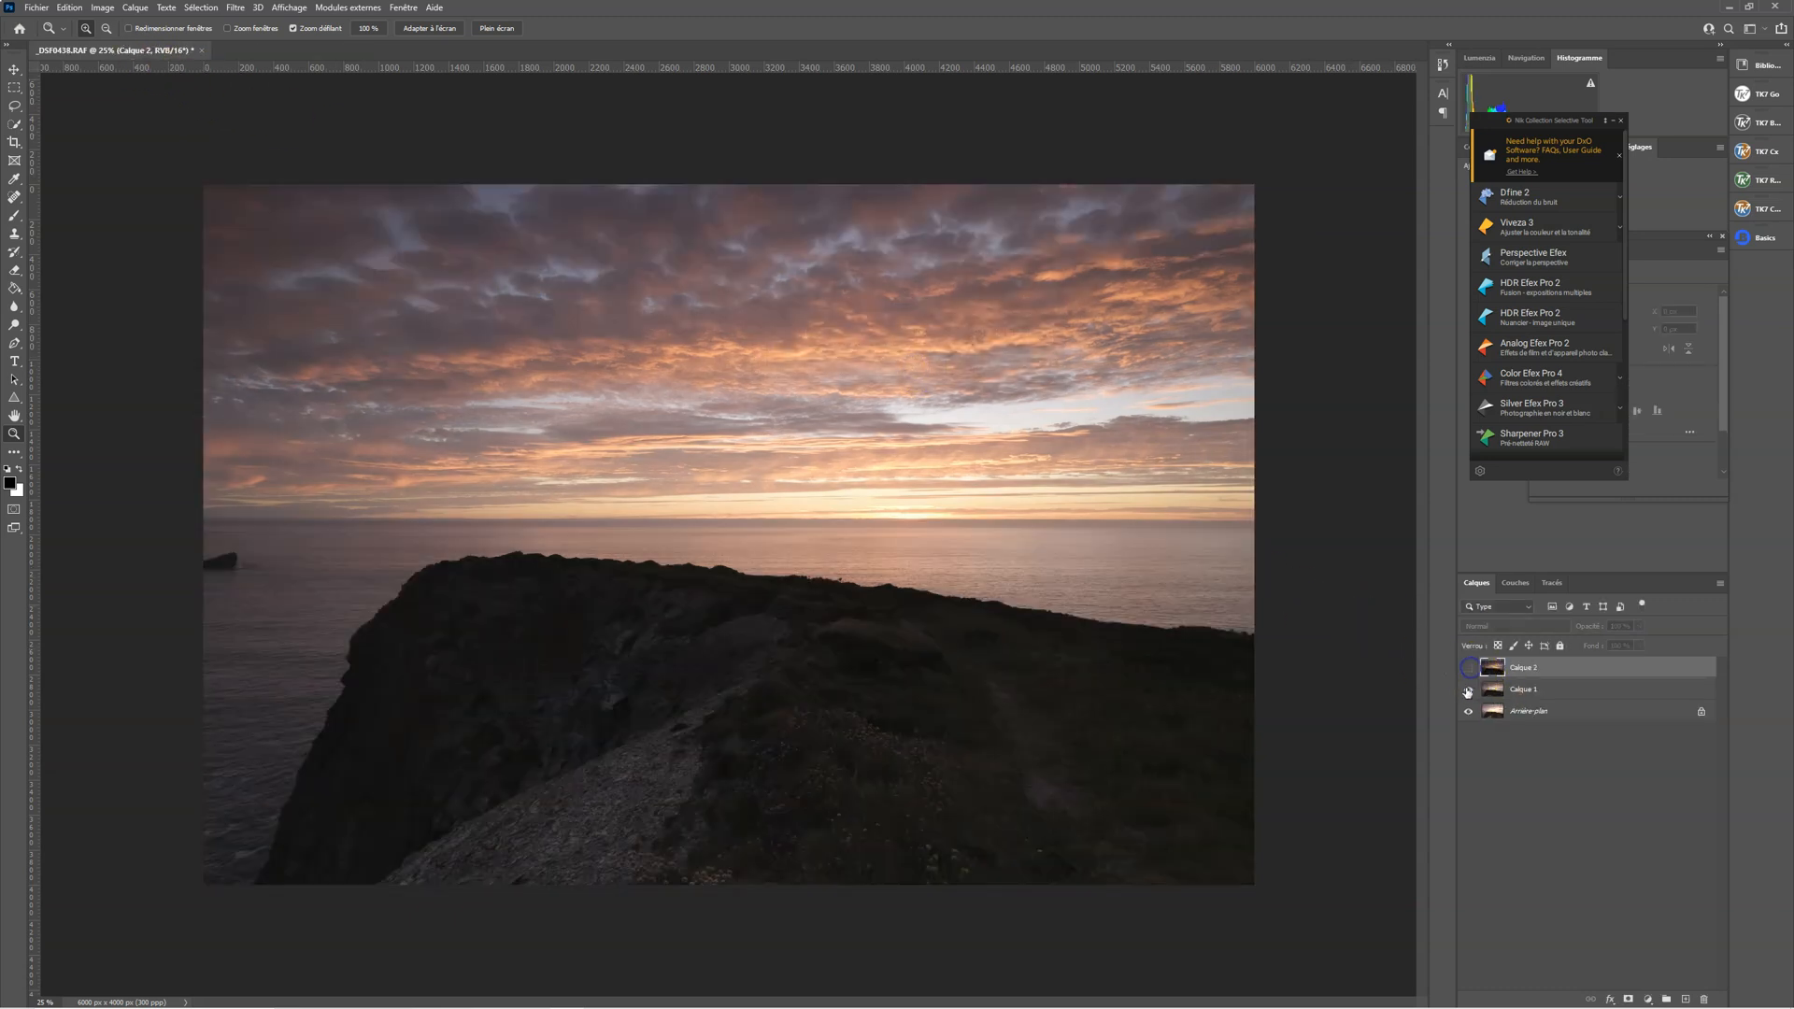
{"action": "left_click", "coordinate": [1467, 690]}
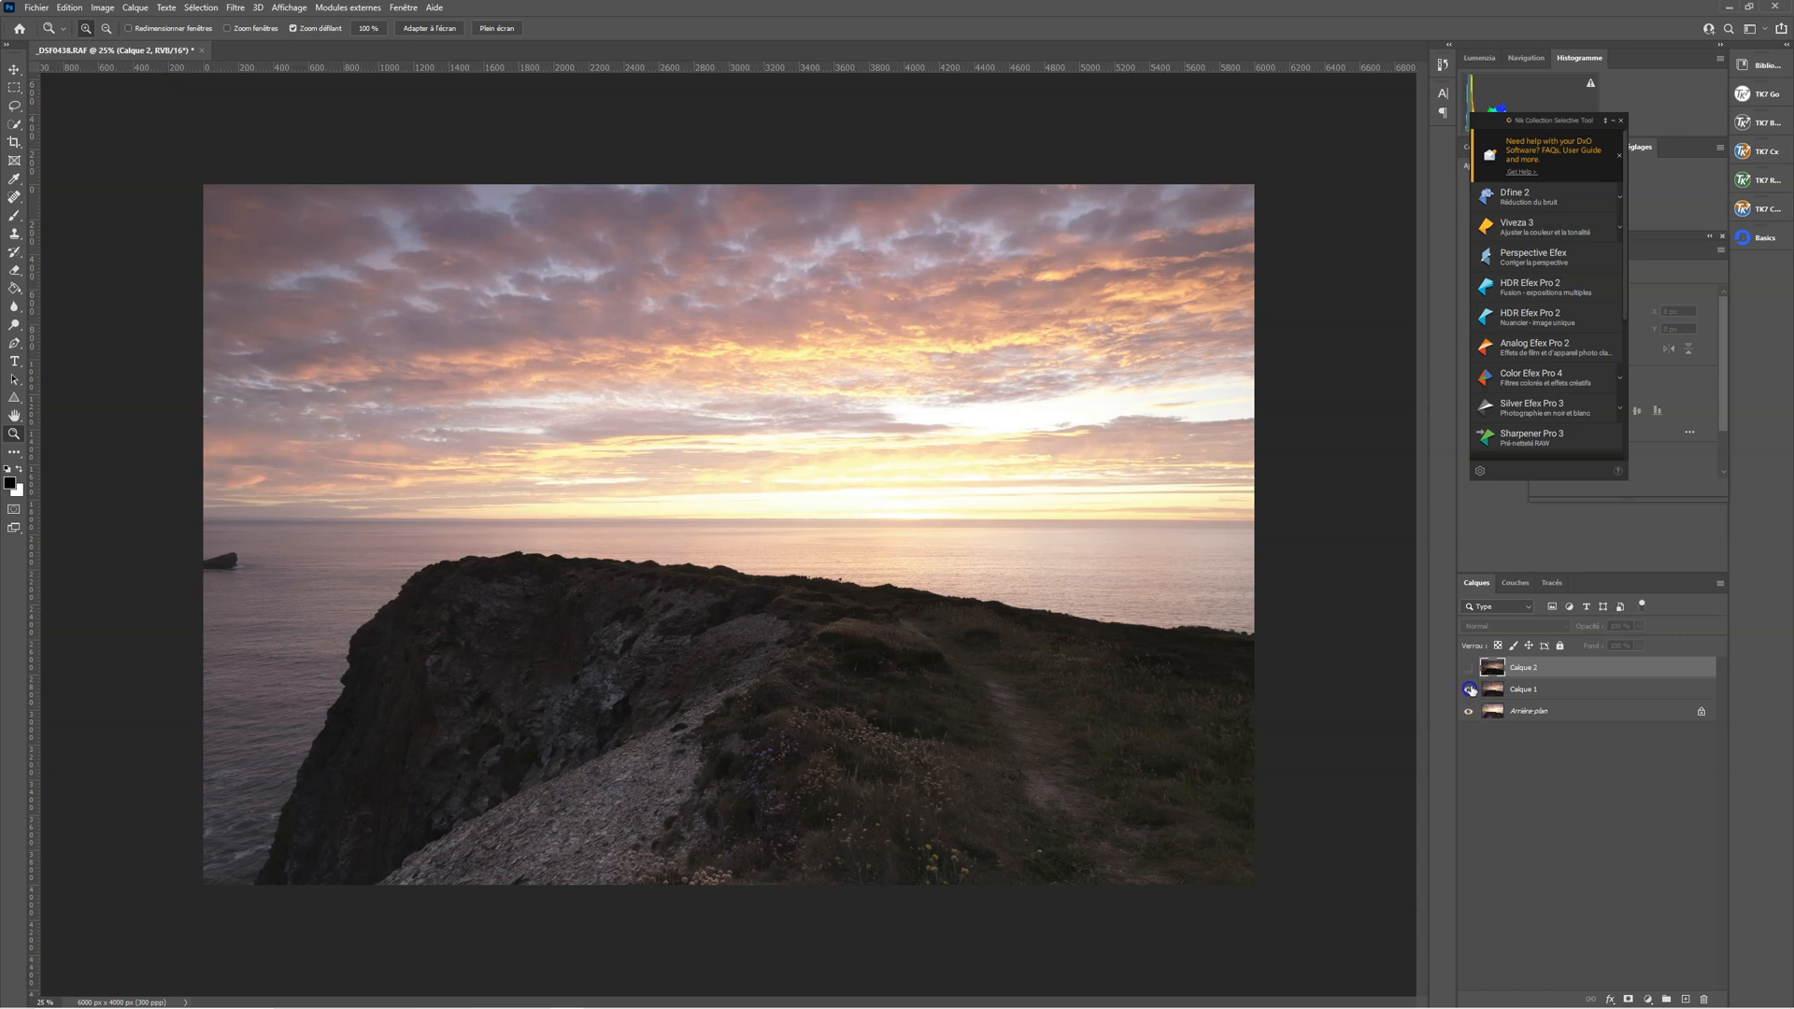
{"action": "left_click", "coordinate": [1470, 668]}
{"action": "left_click", "coordinate": [1471, 668]}
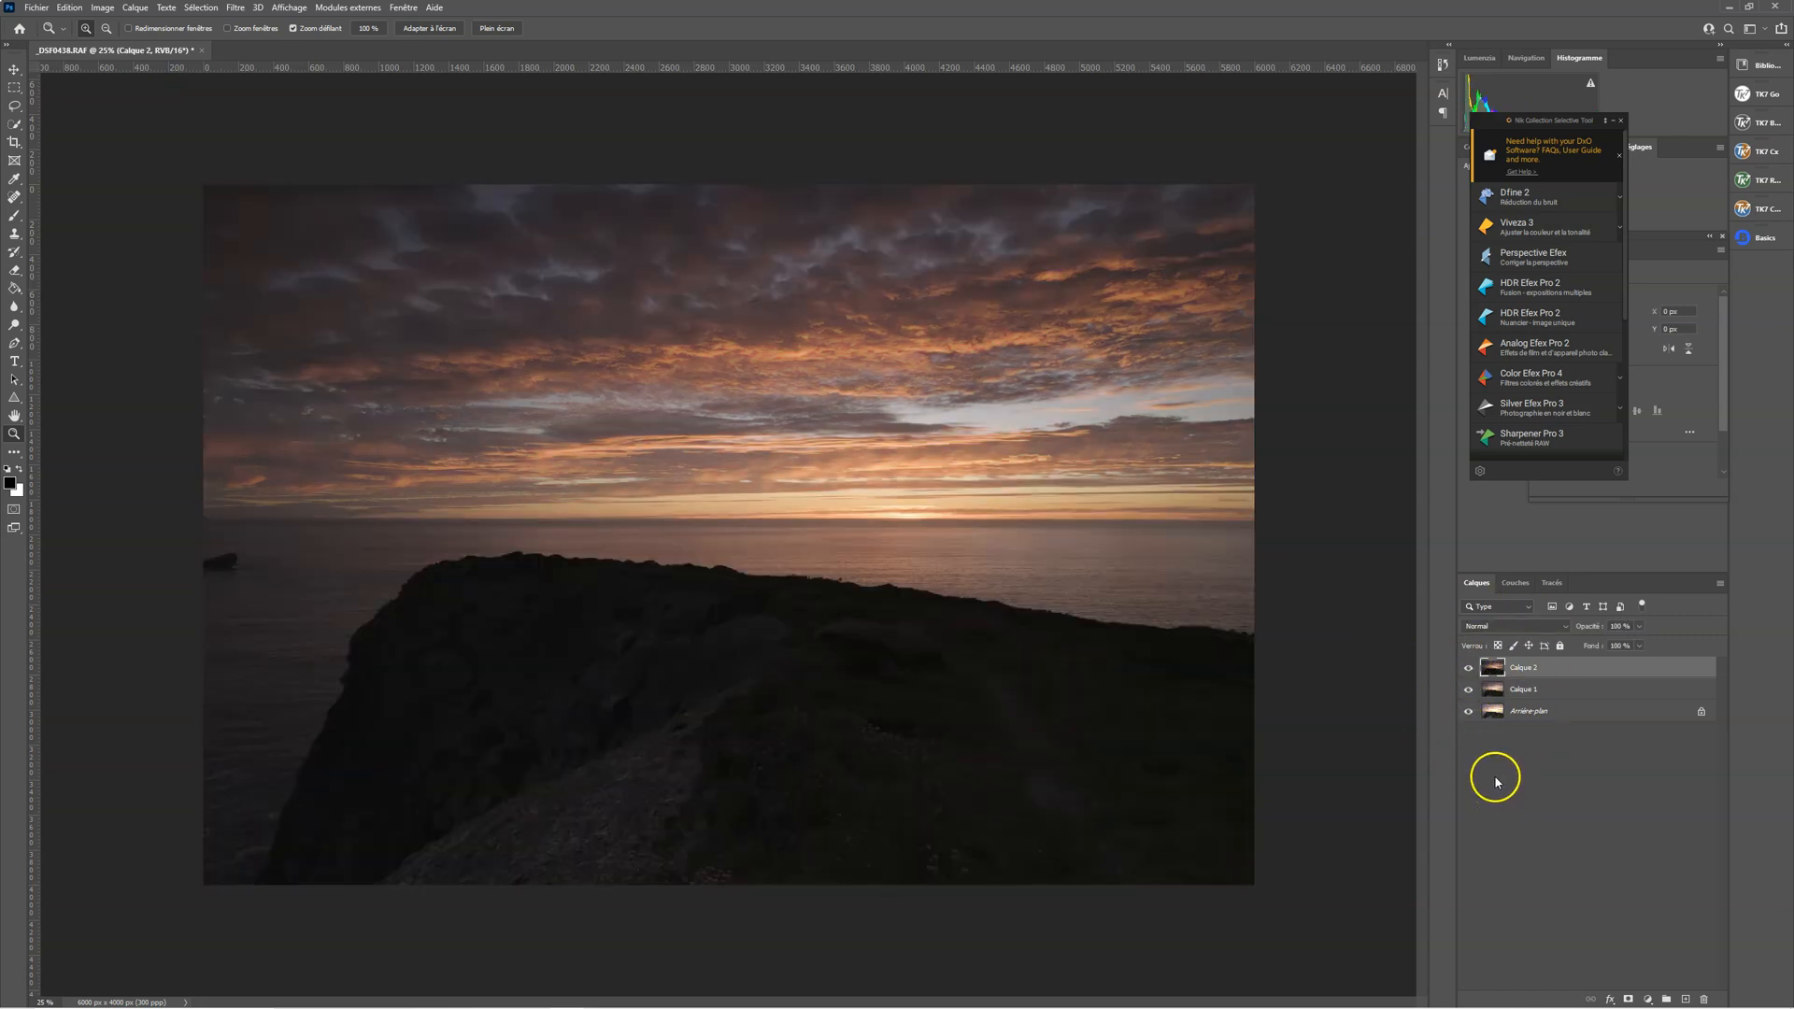
{"action": "left_click", "coordinate": [1468, 669]}
{"action": "left_click", "coordinate": [1468, 669]}
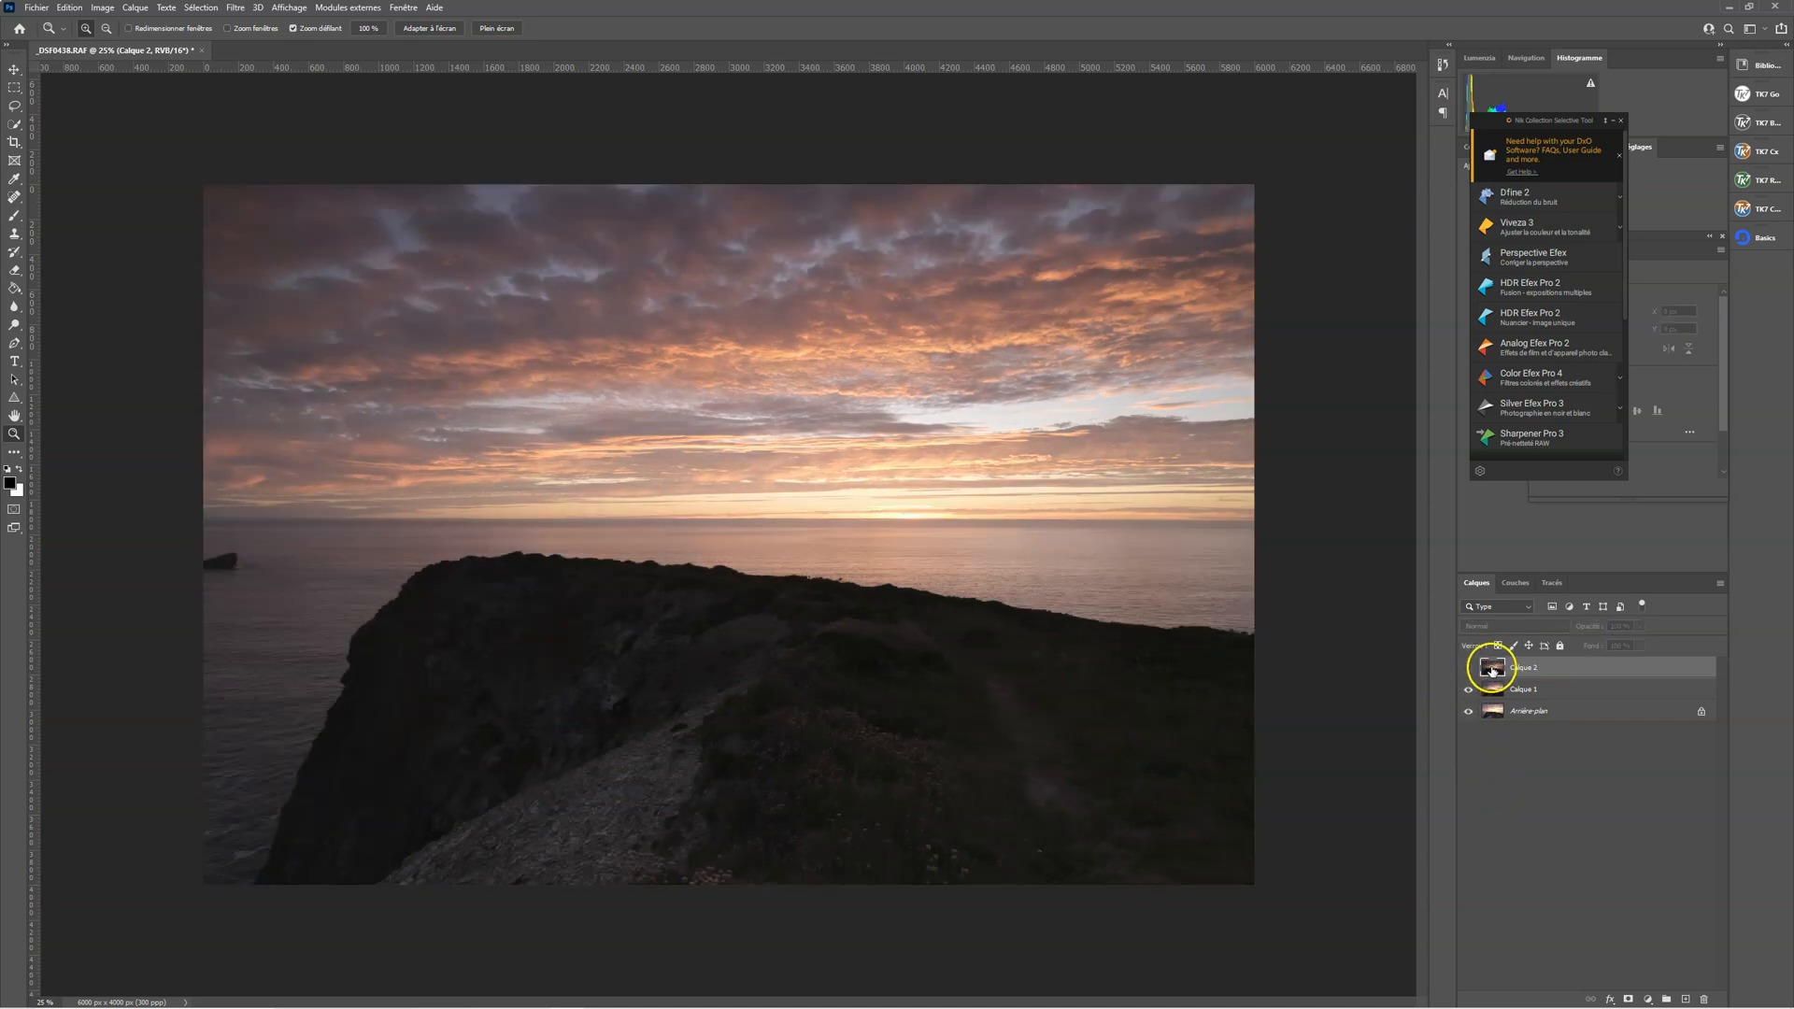
{"action": "left_click", "coordinate": [1468, 689]}
{"action": "left_click", "coordinate": [1468, 690]}
{"action": "left_click", "coordinate": [1468, 691]}
{"action": "left_click", "coordinate": [1468, 690]}
In Calque 1's blending options, split the black slider of the layer's own tonal range to 0 / 255, and check the blend
{"action": "left_click", "coordinate": [1494, 692]}
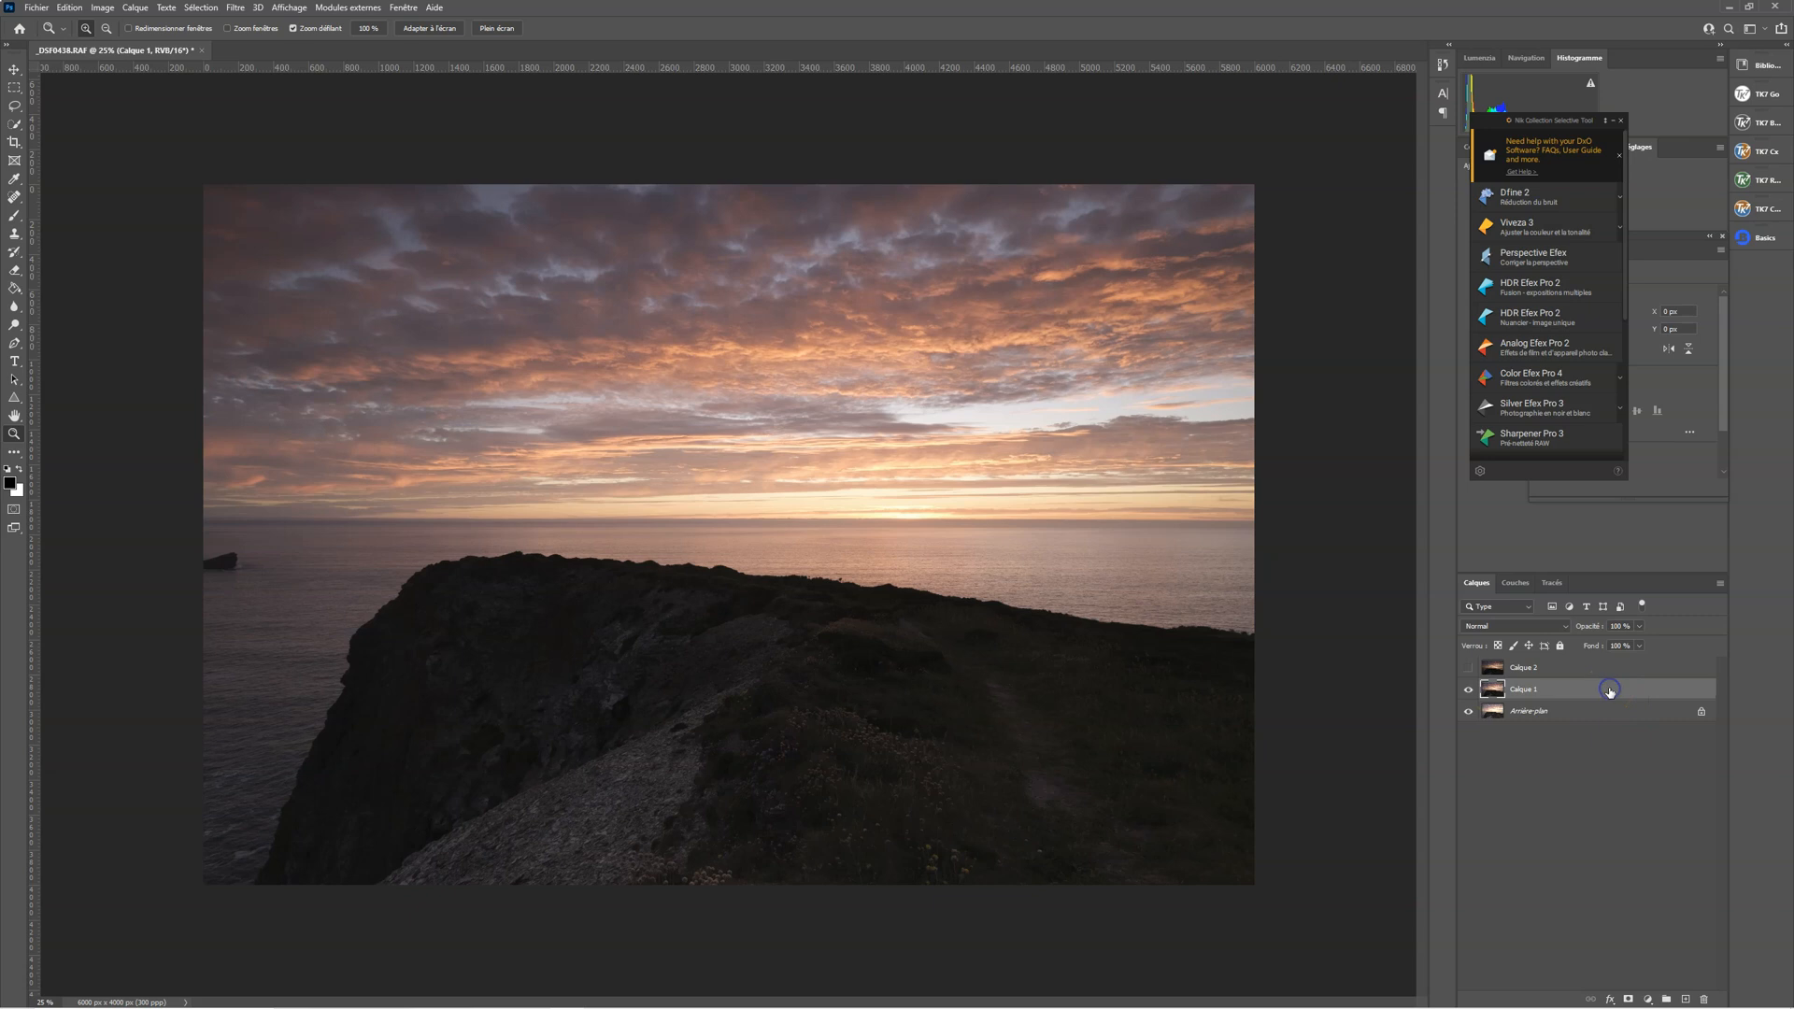
{"action": "double_click", "coordinate": [1609, 693]}
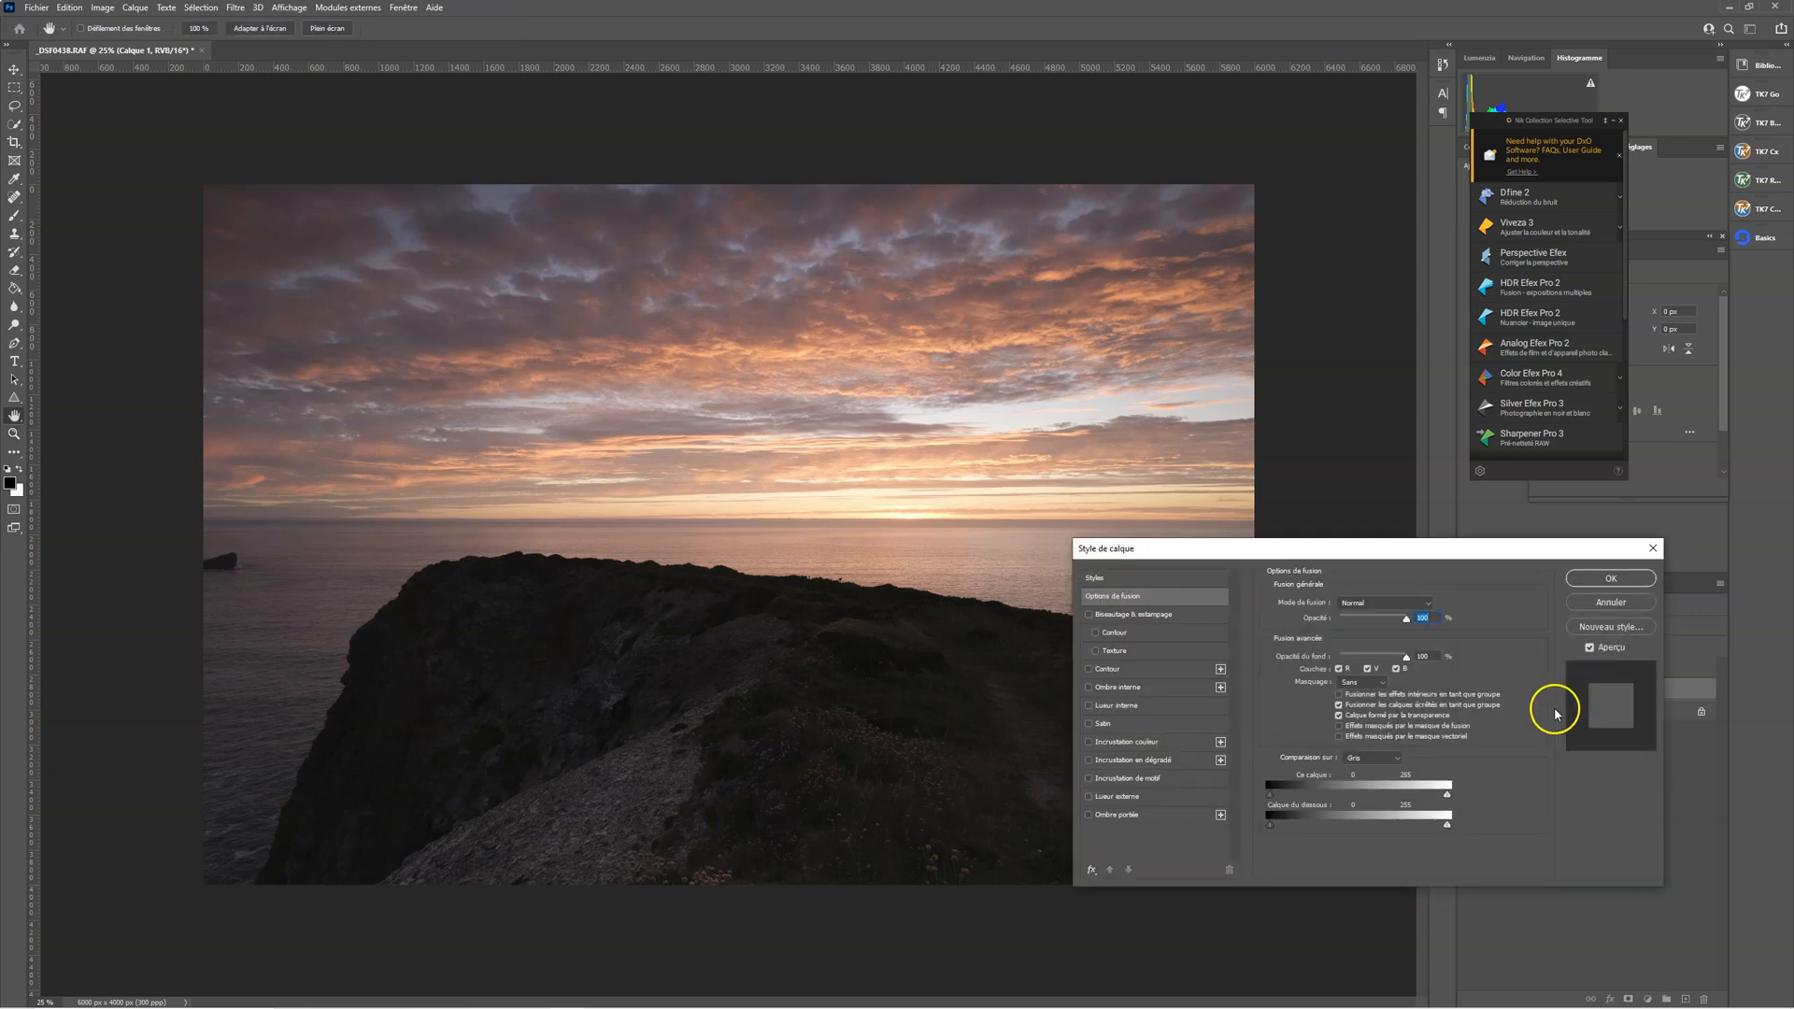
{"action": "left_click", "coordinate": [1272, 797]}
{"action": "key", "text": "alt"}
{"action": "left_click_drag", "start_coordinate": [1273, 797], "coordinate": [1472, 799]}
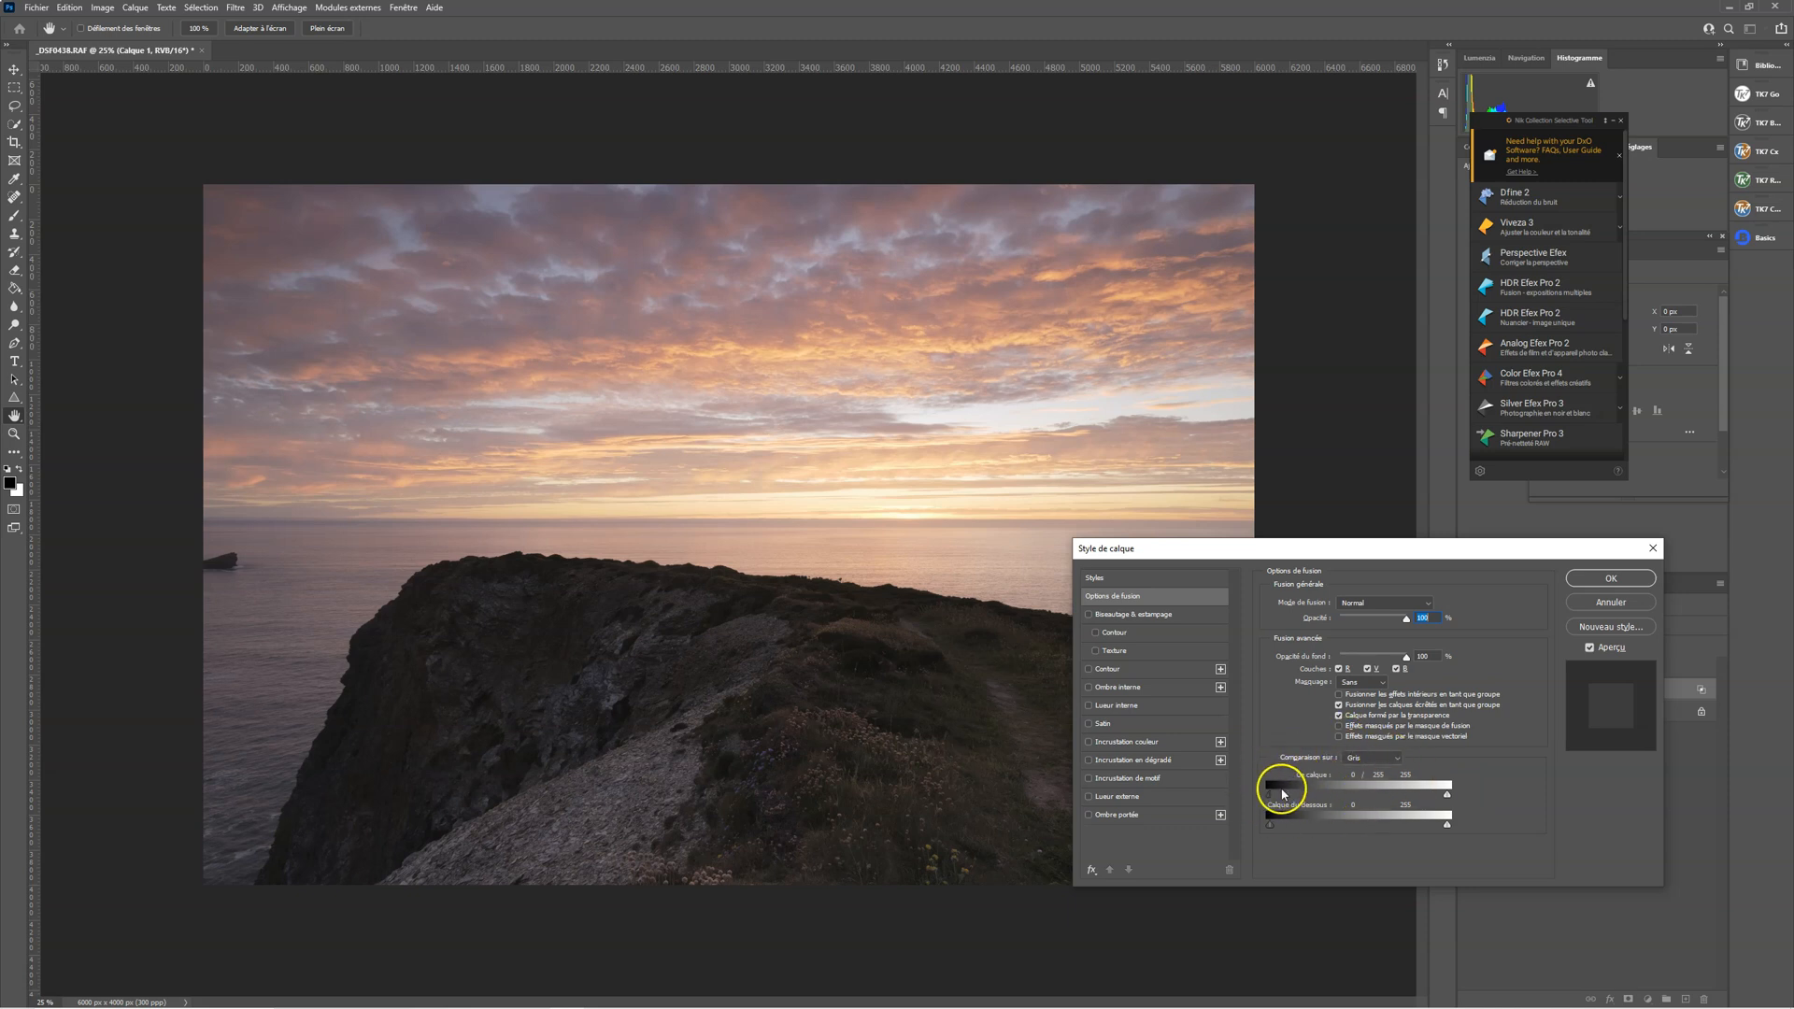
{"action": "left_click", "coordinate": [1598, 582]}
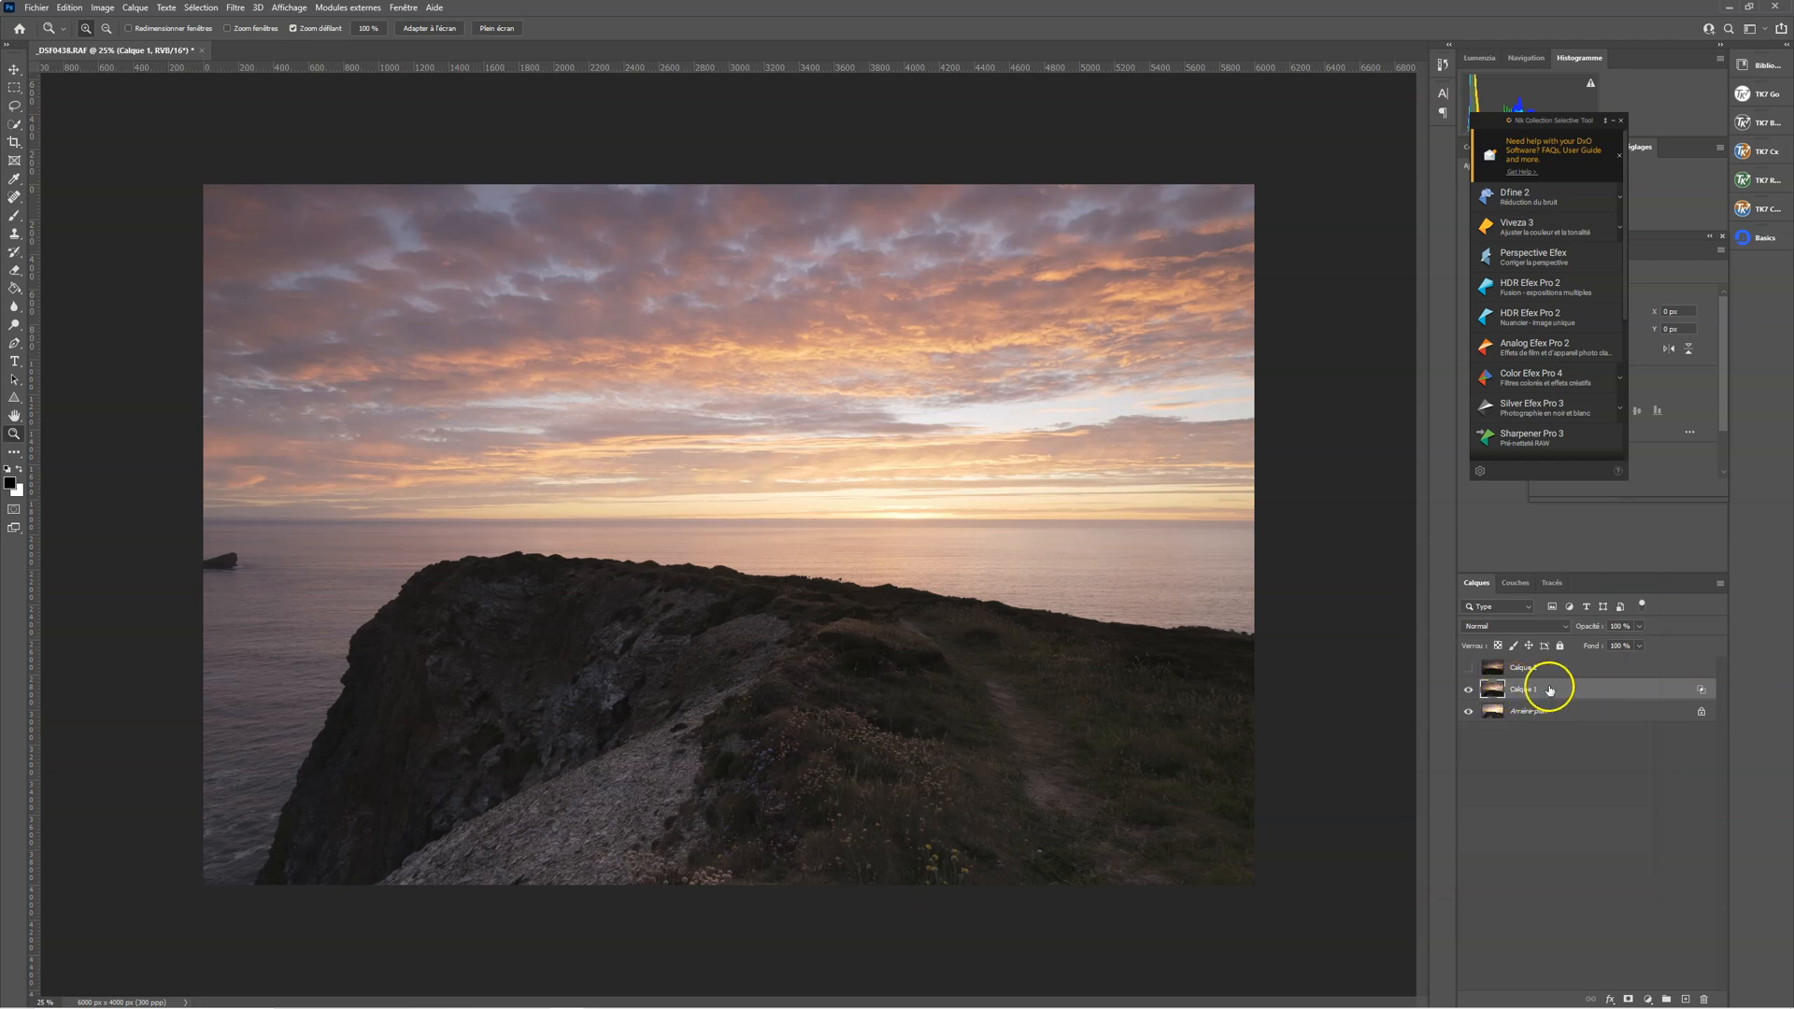
{"action": "left_click", "coordinate": [1469, 690]}
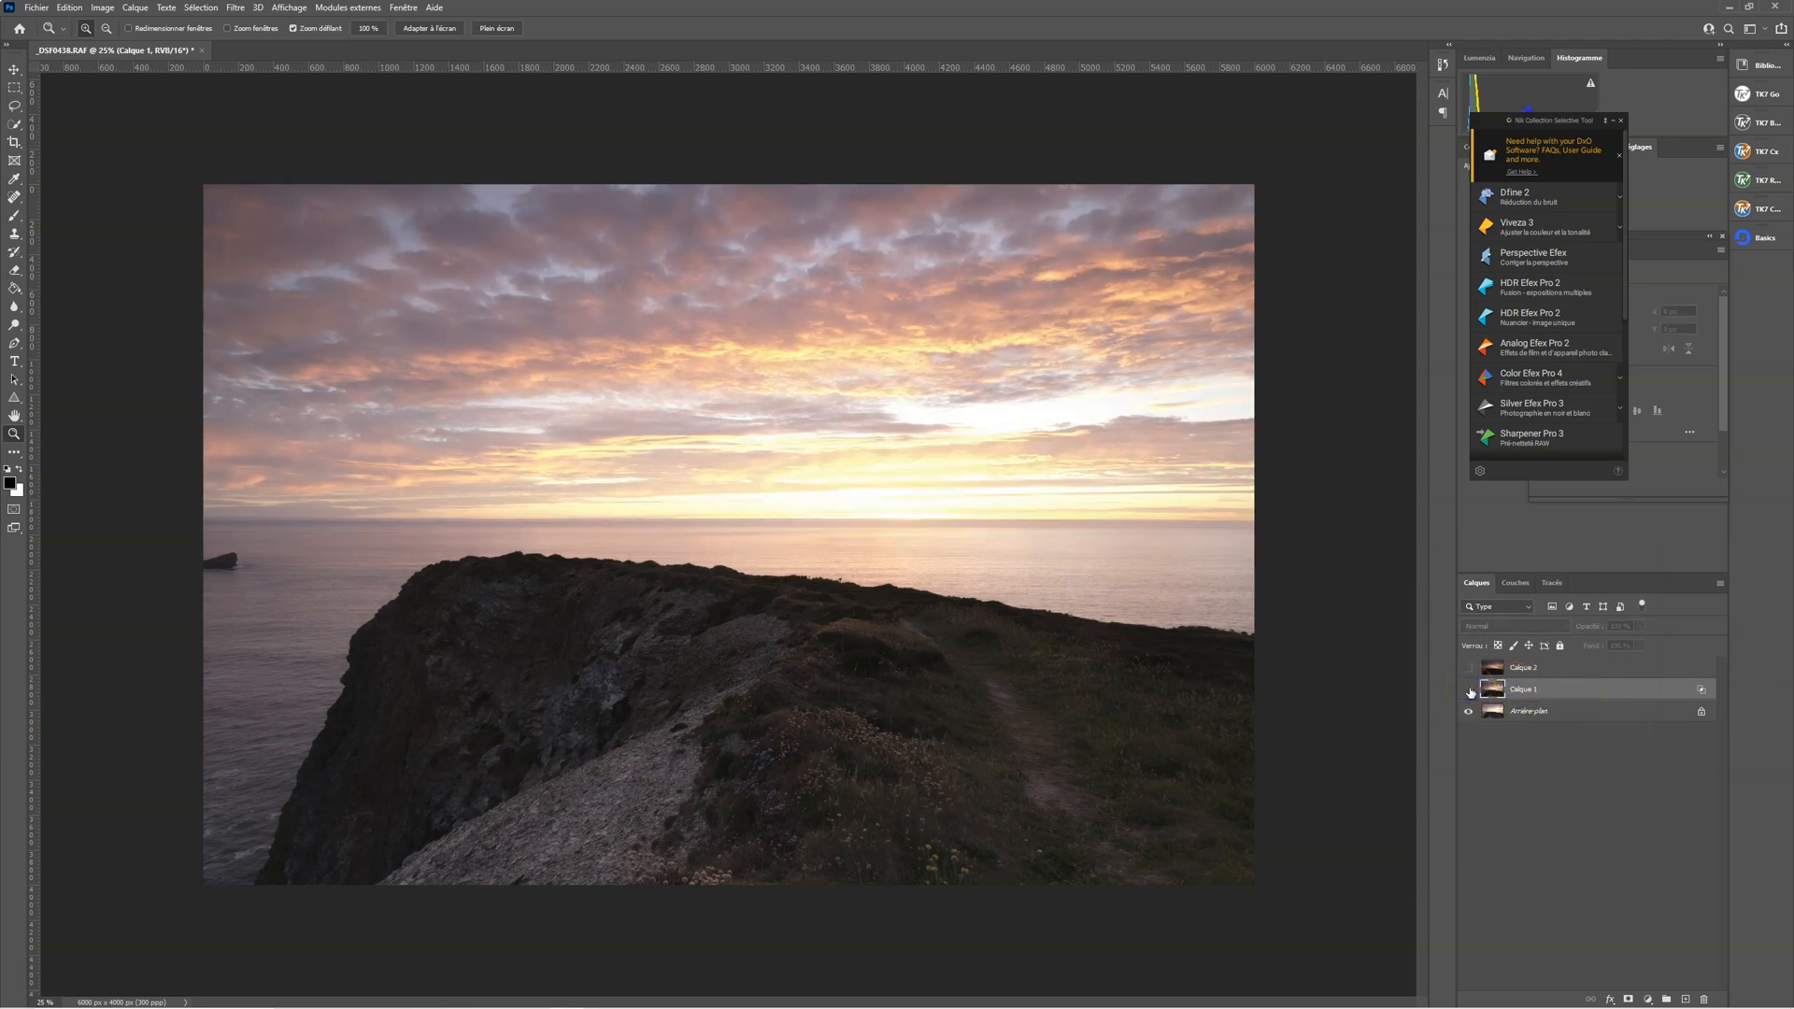
{"action": "left_click", "coordinate": [1469, 691]}
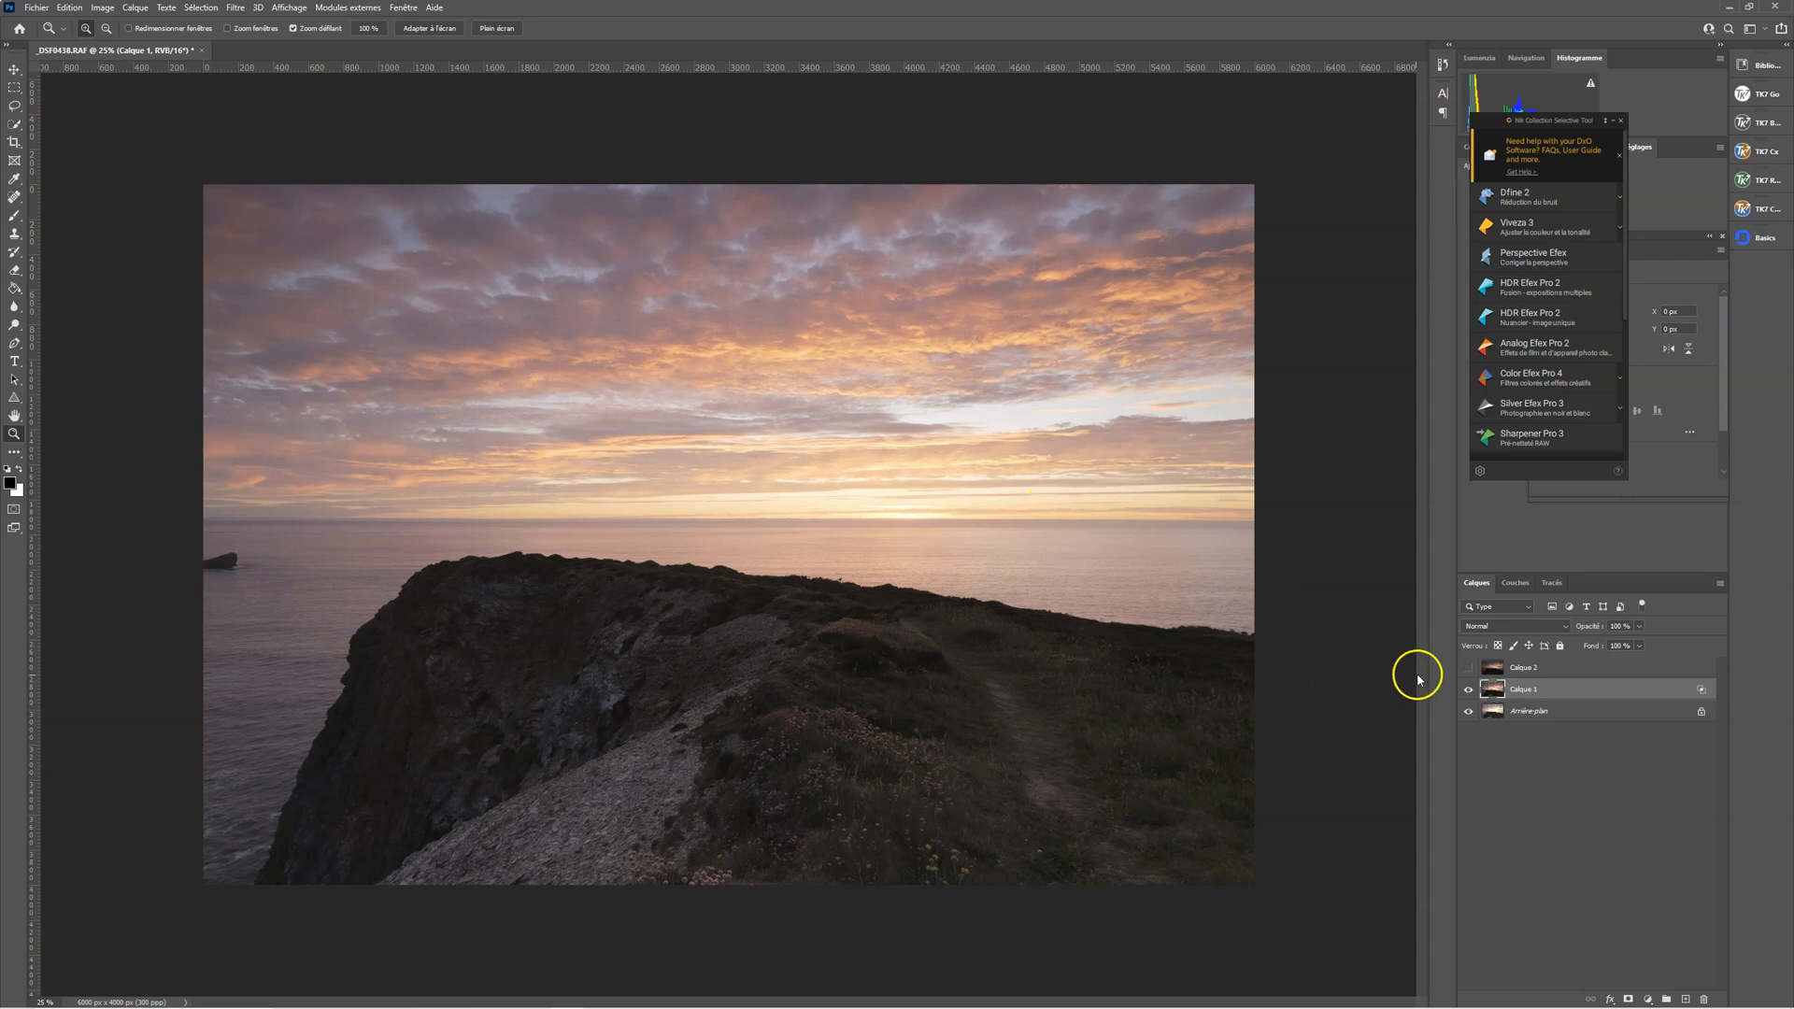
Show and select Calque 2, and compare the image with and without this darkest exposure
{"action": "left_click", "coordinate": [1470, 669]}
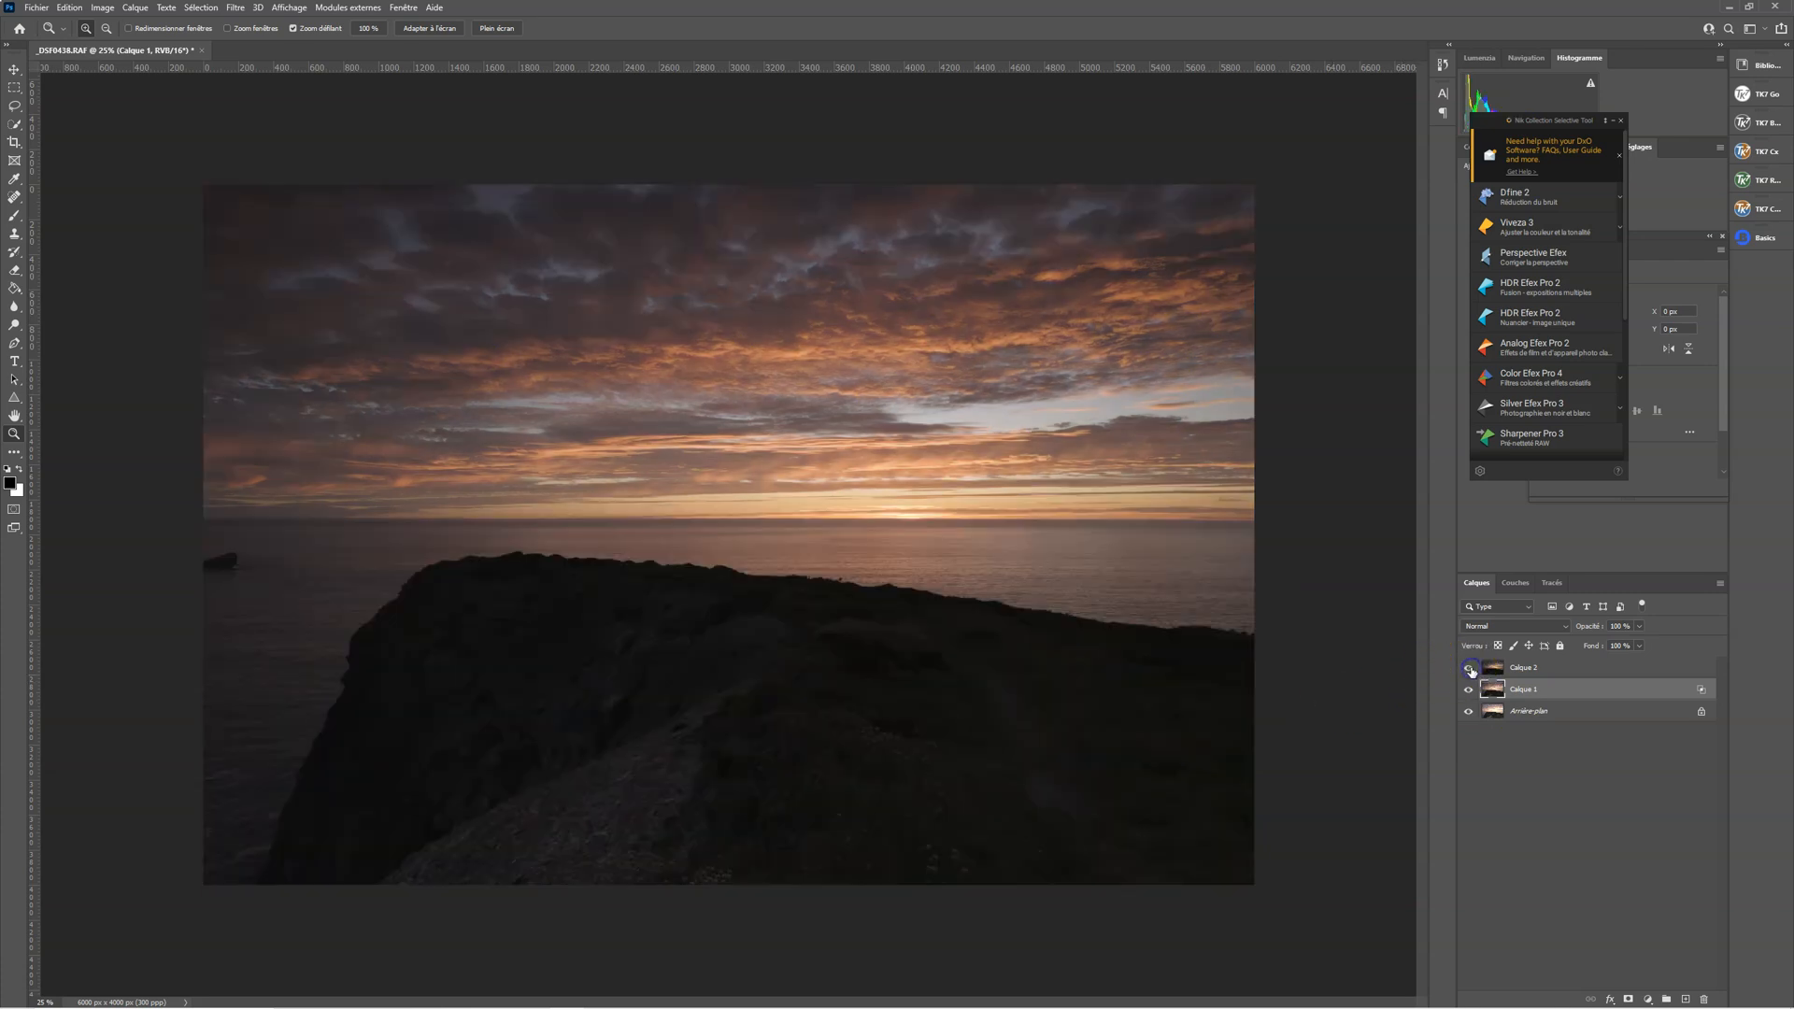
{"action": "left_click", "coordinate": [1469, 669]}
{"action": "left_click", "coordinate": [1469, 669]}
{"action": "left_click", "coordinate": [1579, 671]}
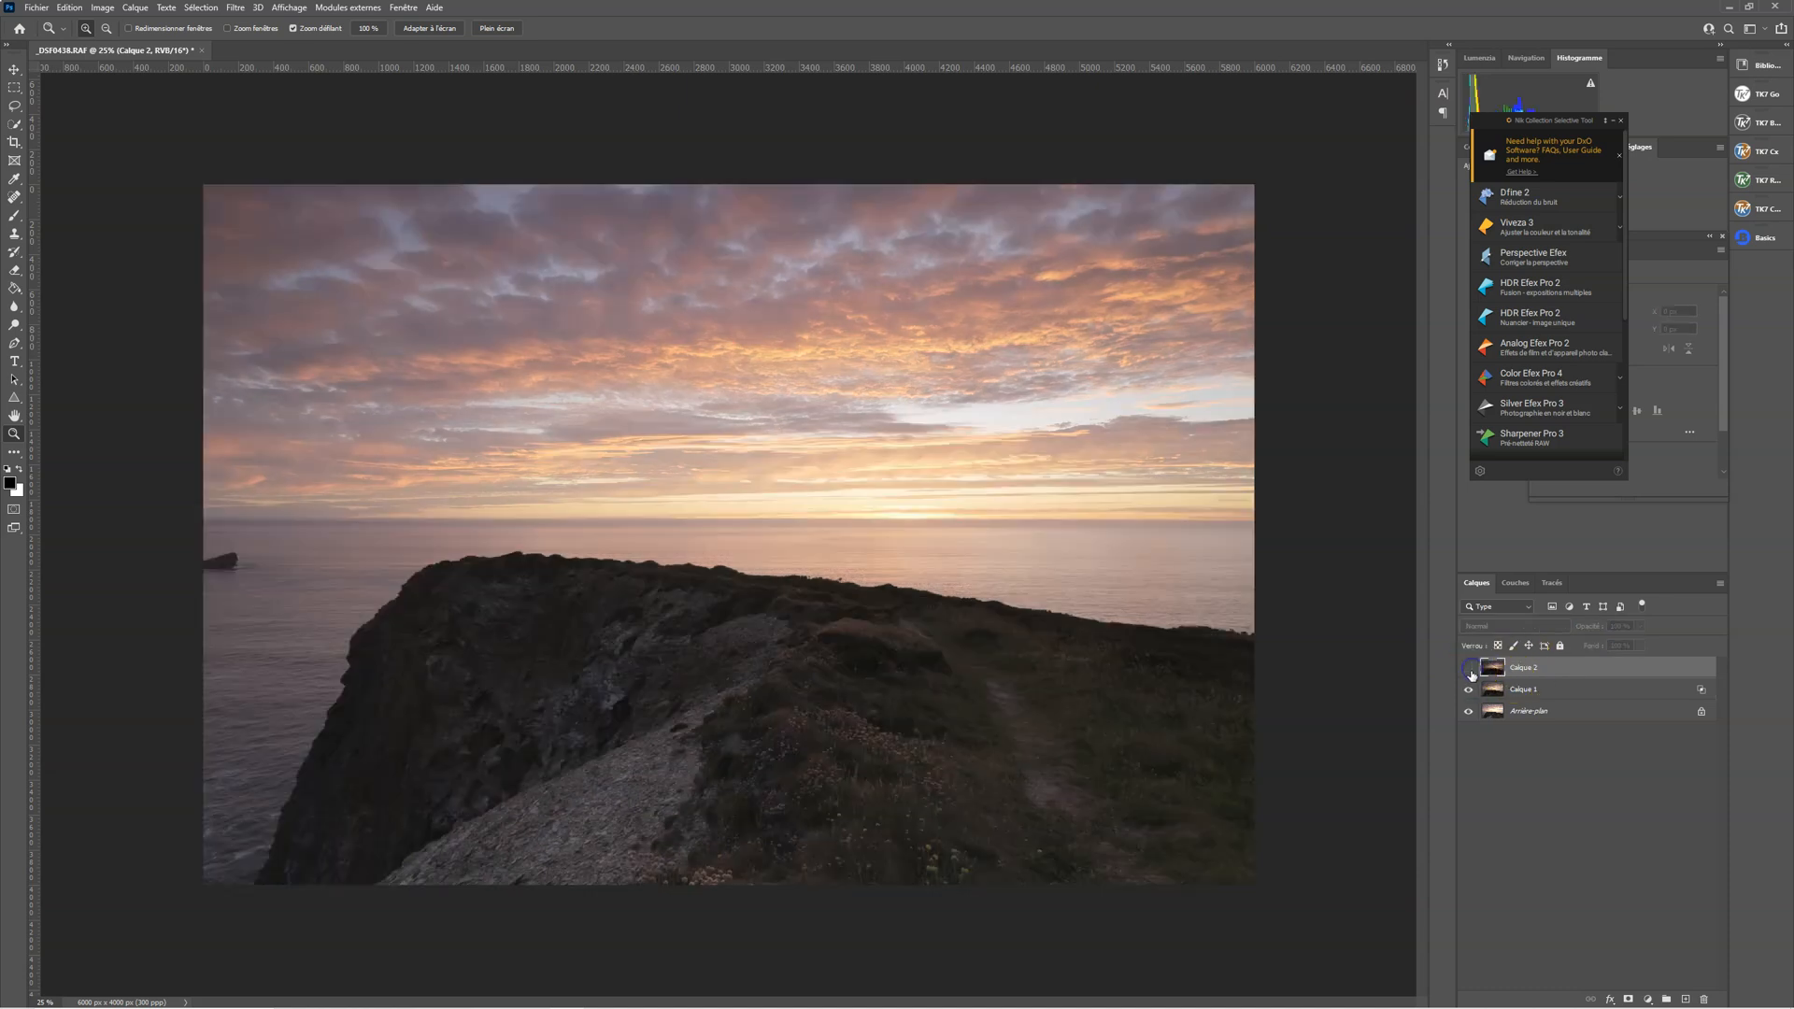
{"action": "left_click", "coordinate": [1469, 668]}
{"action": "left_click", "coordinate": [1468, 668]}
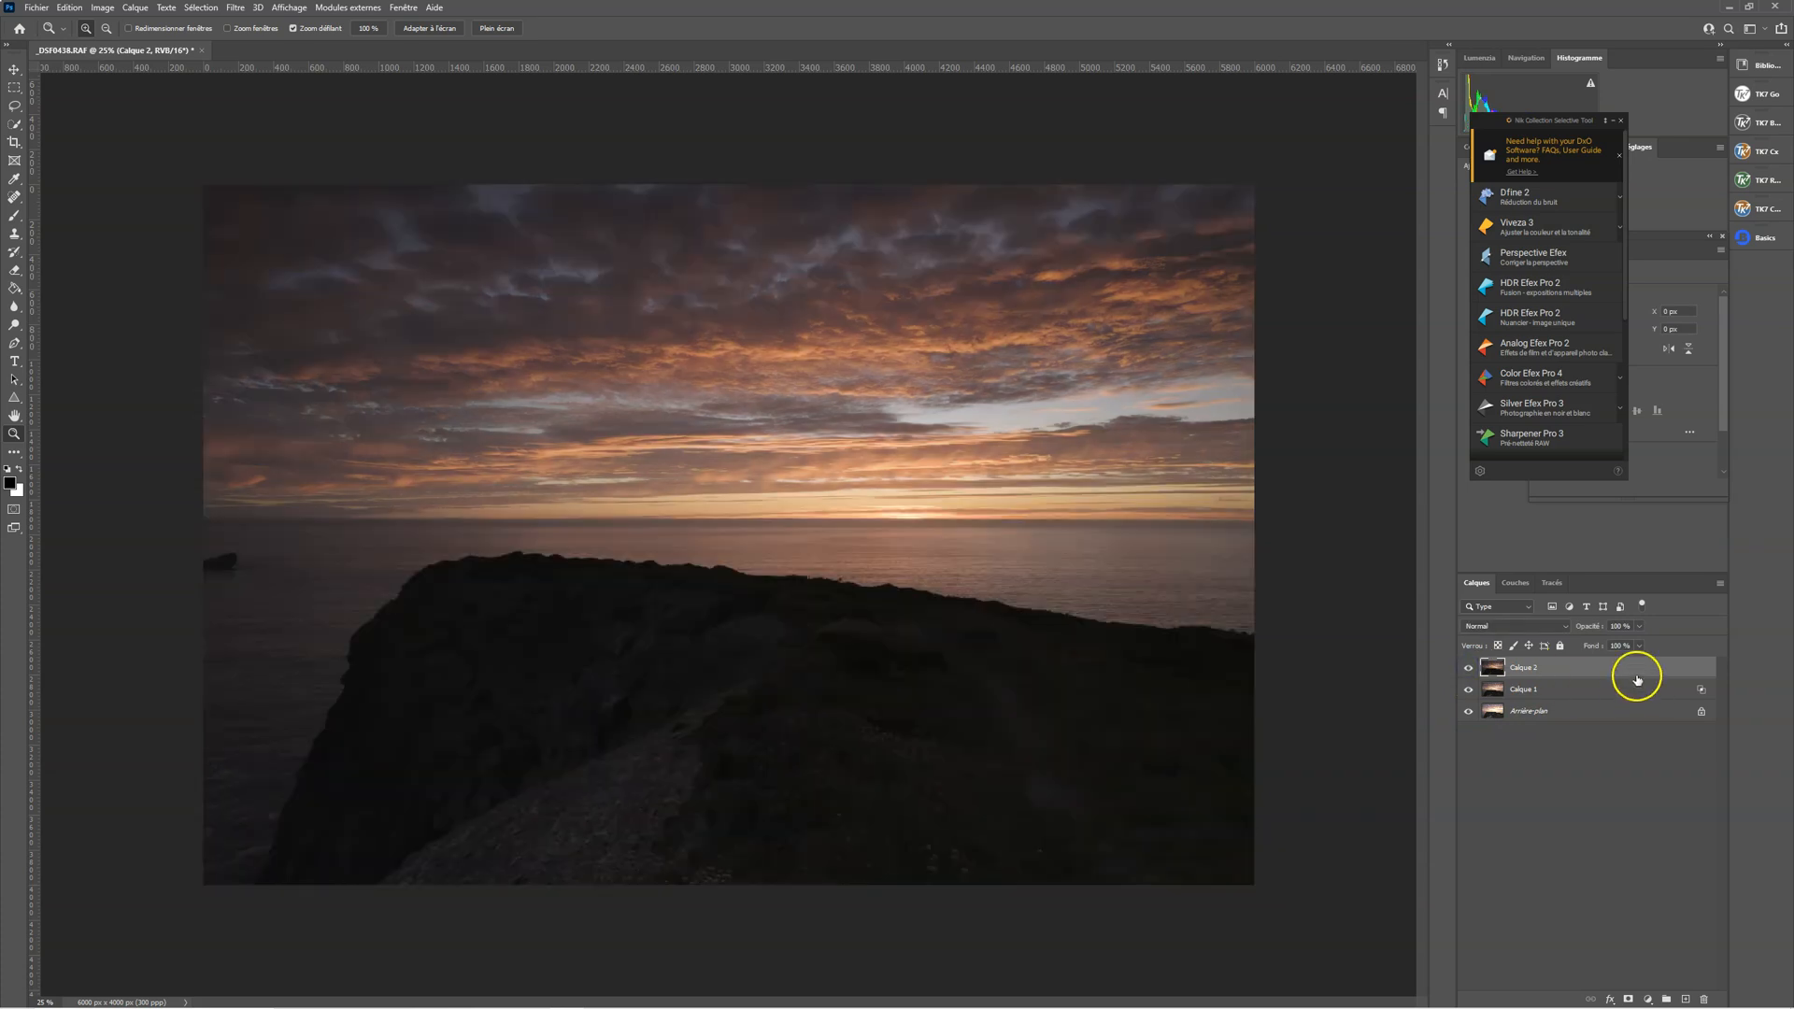
In Calque 2's blending options, split the black slider of the layer's own tonal range to 0 / 255
{"action": "left_click", "coordinate": [1632, 669]}
{"action": "double_click", "coordinate": [1631, 668]}
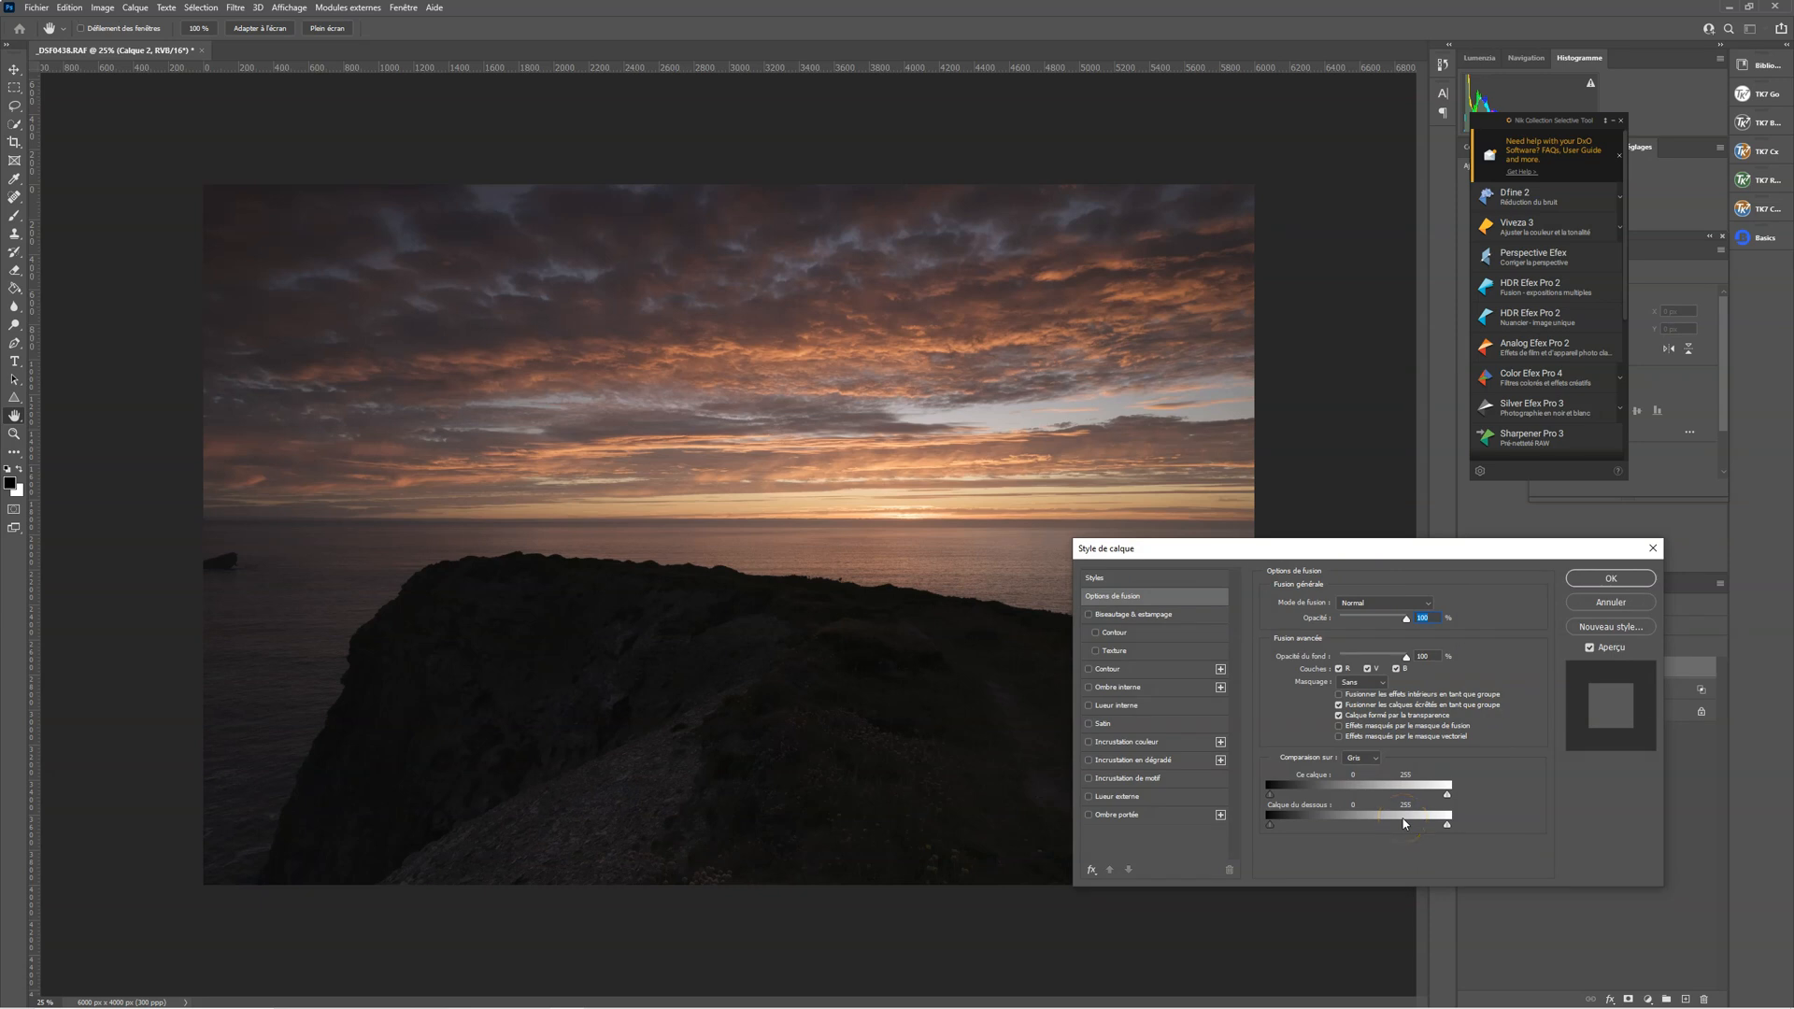
{"action": "key", "text": "alt"}
{"action": "left_click_drag", "start_coordinate": [1276, 799], "coordinate": [1543, 801]}
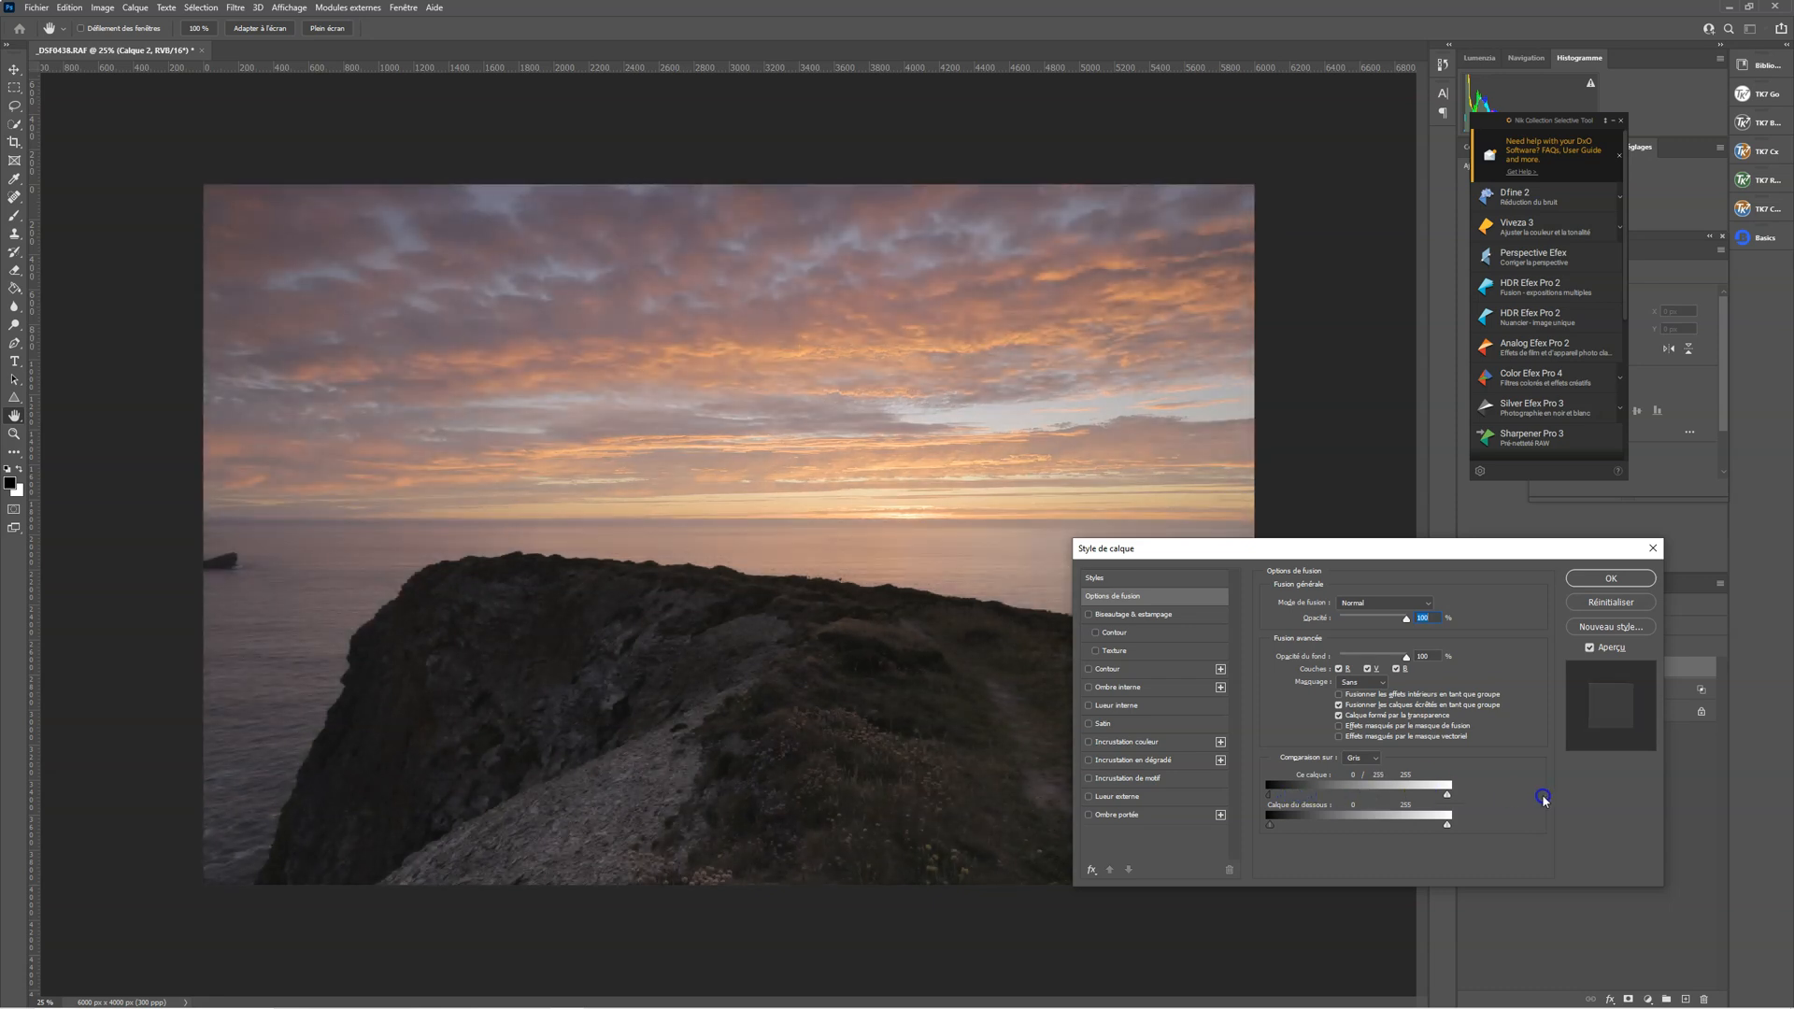
{"action": "left_click", "coordinate": [1600, 580]}
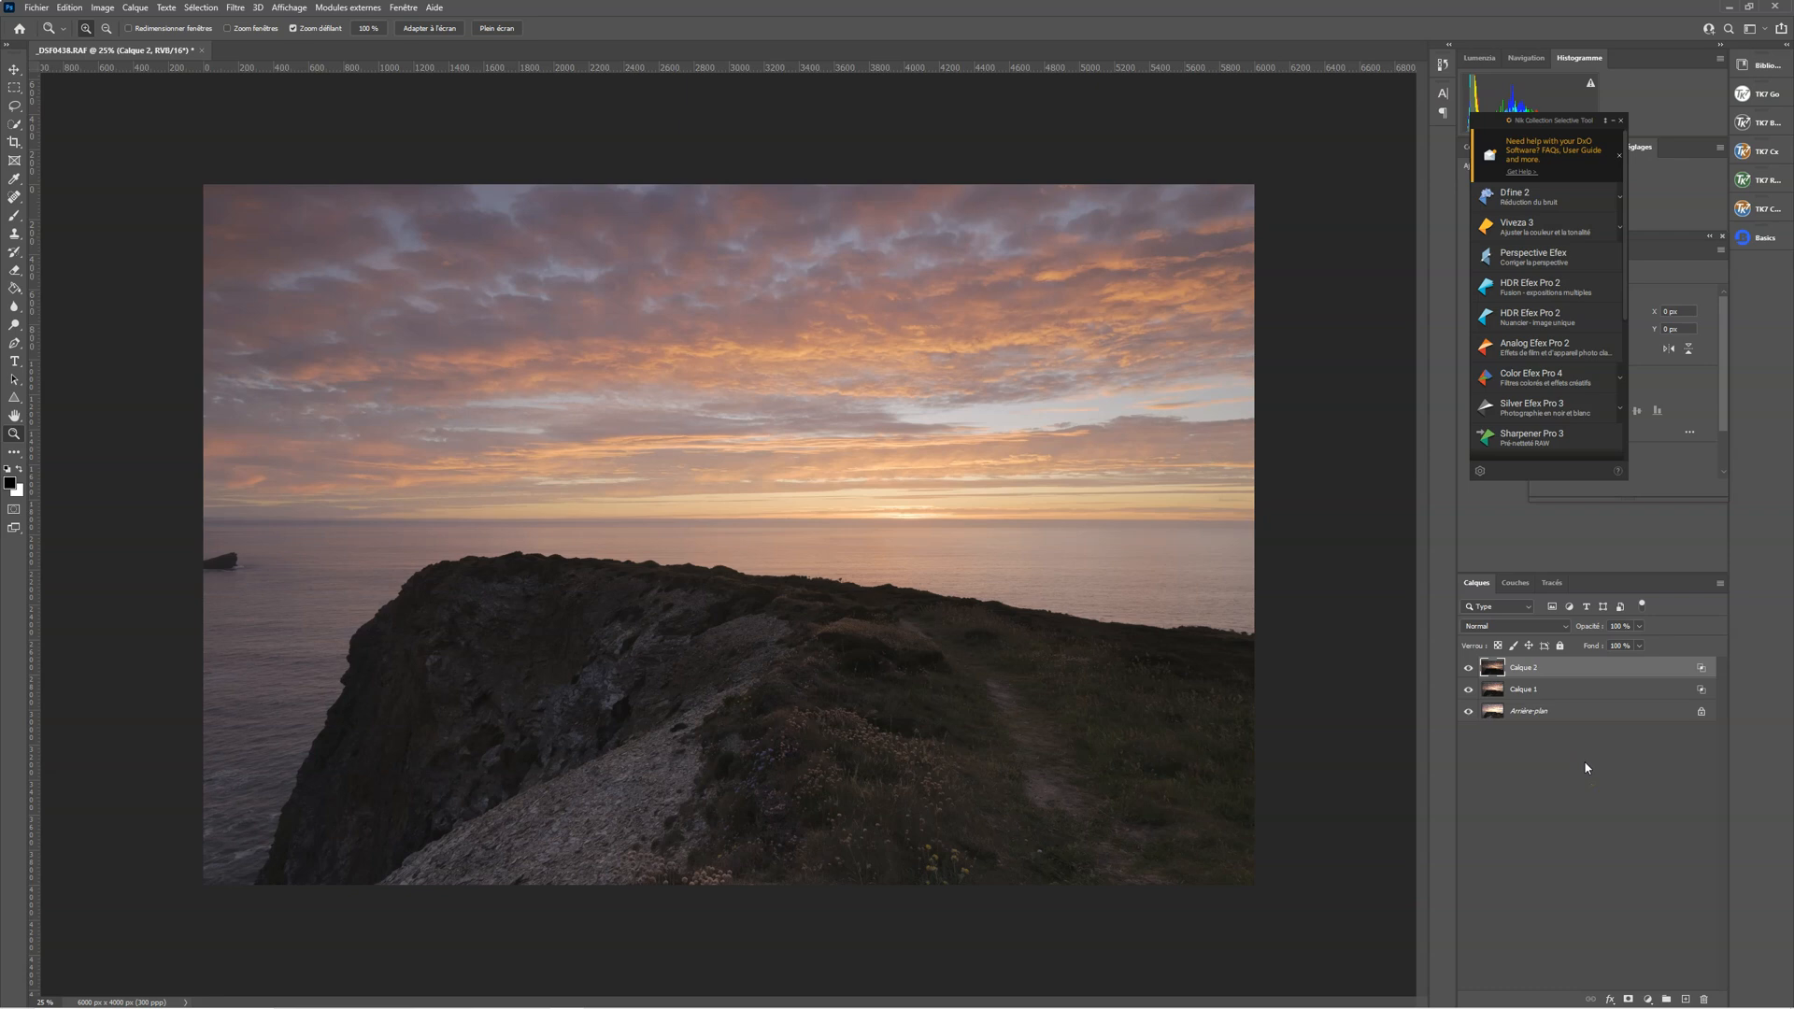
Compare the blended result with the background exposure alone by hiding and restoring the other layers
{"action": "left_click", "coordinate": [1468, 713], "text": "alt"}
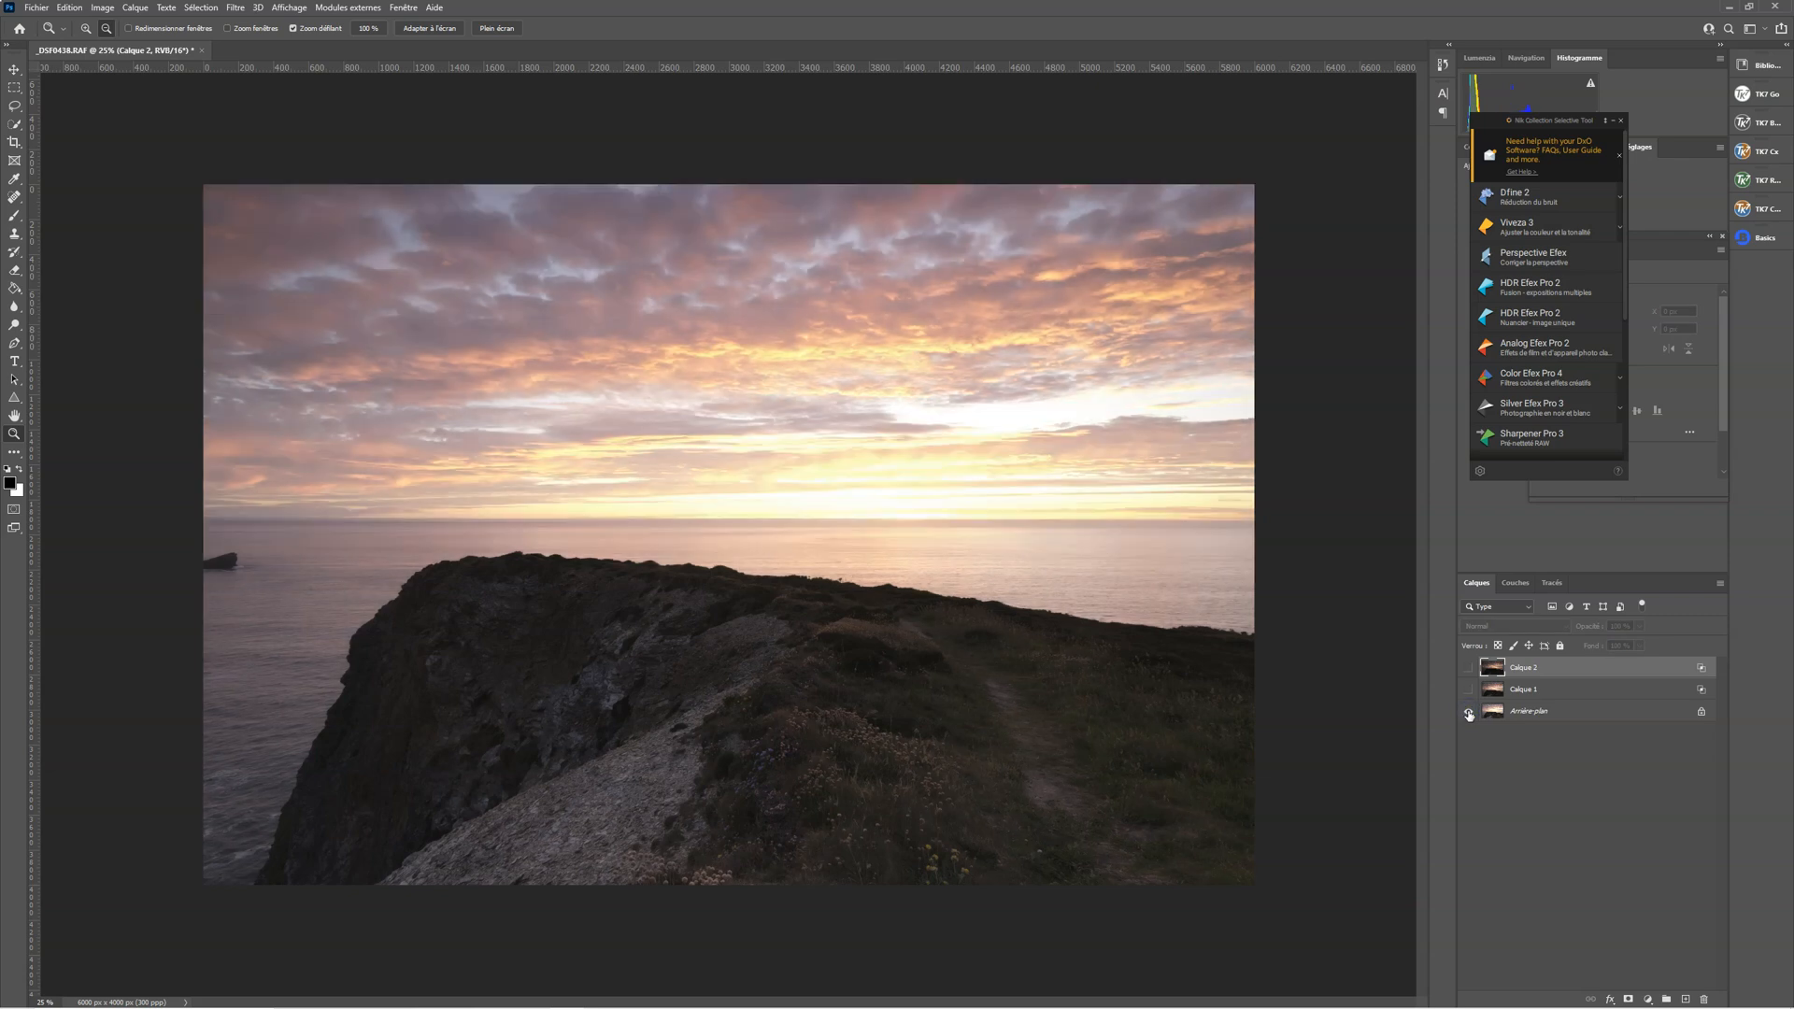
{"action": "left_click", "coordinate": [1468, 713], "text": "alt"}
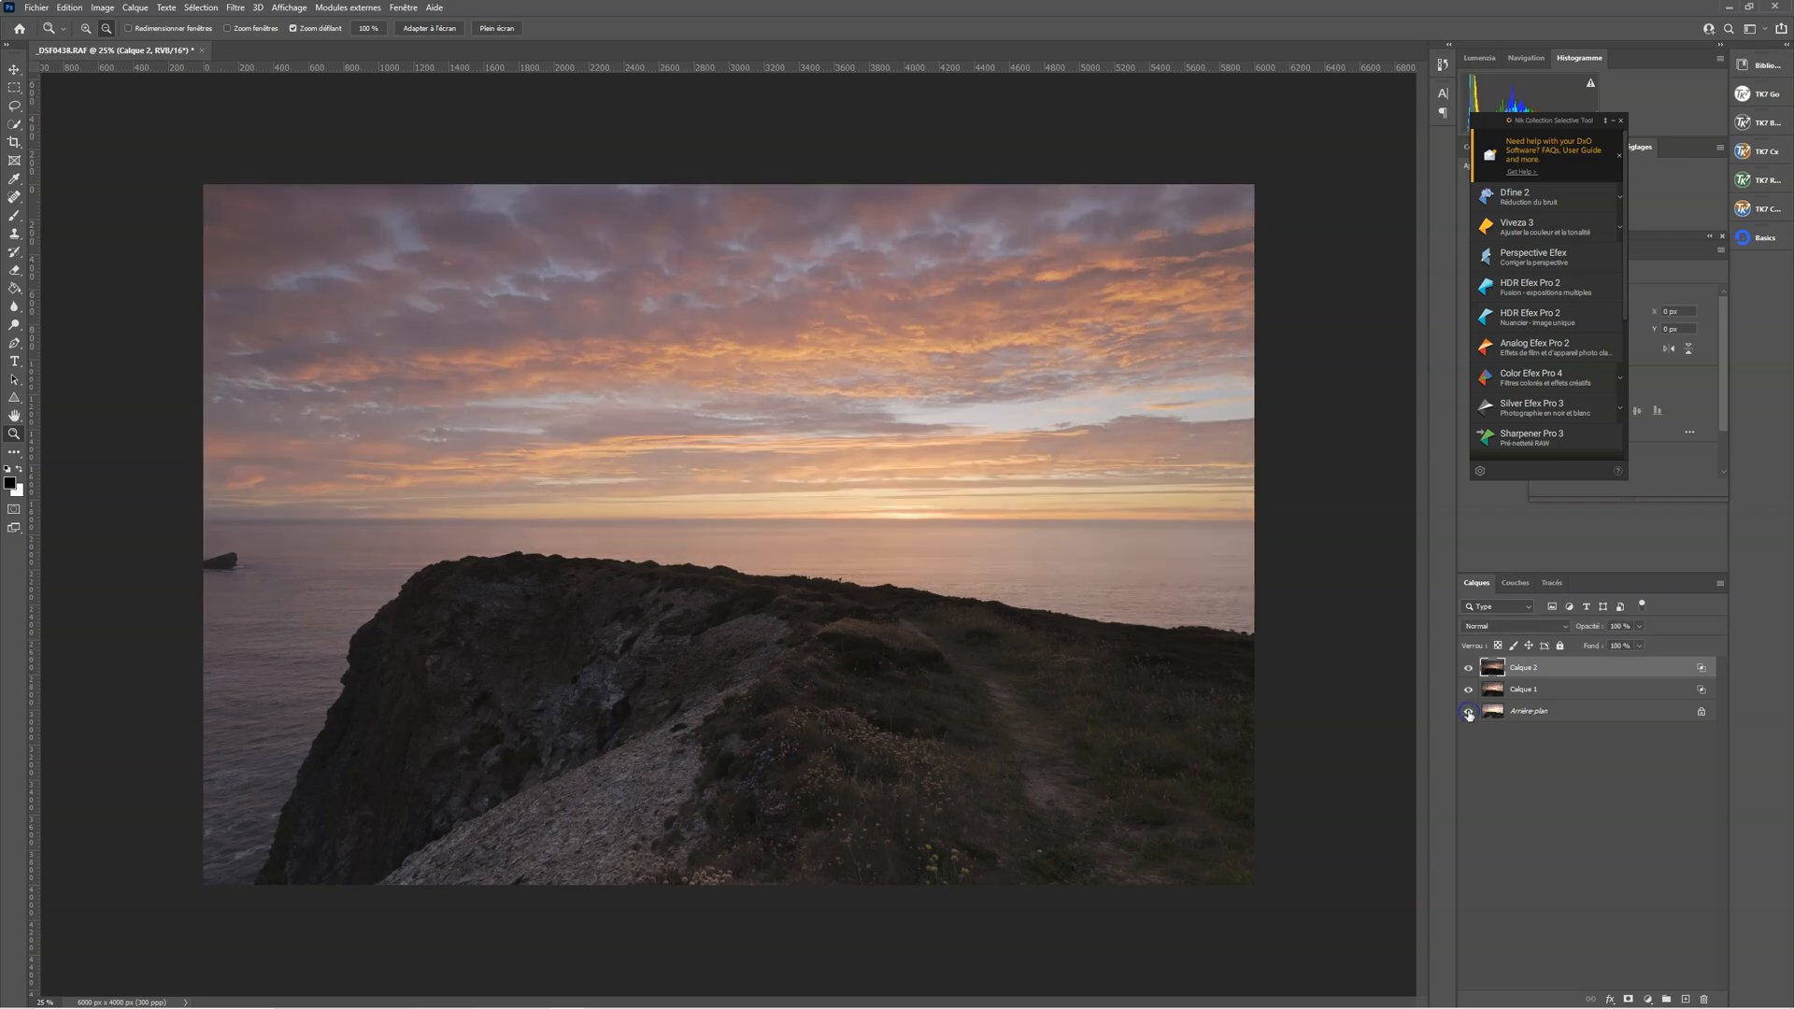
{"action": "left_click", "coordinate": [1468, 713], "text": "alt"}
{"action": "left_click", "coordinate": [1468, 713], "text": "alt"}
Stamp all visible layers into a new merged layer at the top of the stack and convert it to a smart object
{"action": "left_click", "coordinate": [1544, 810]}
{"action": "key", "text": "alt"}
{"action": "key", "text": "ctrl+alt+shift+e"}
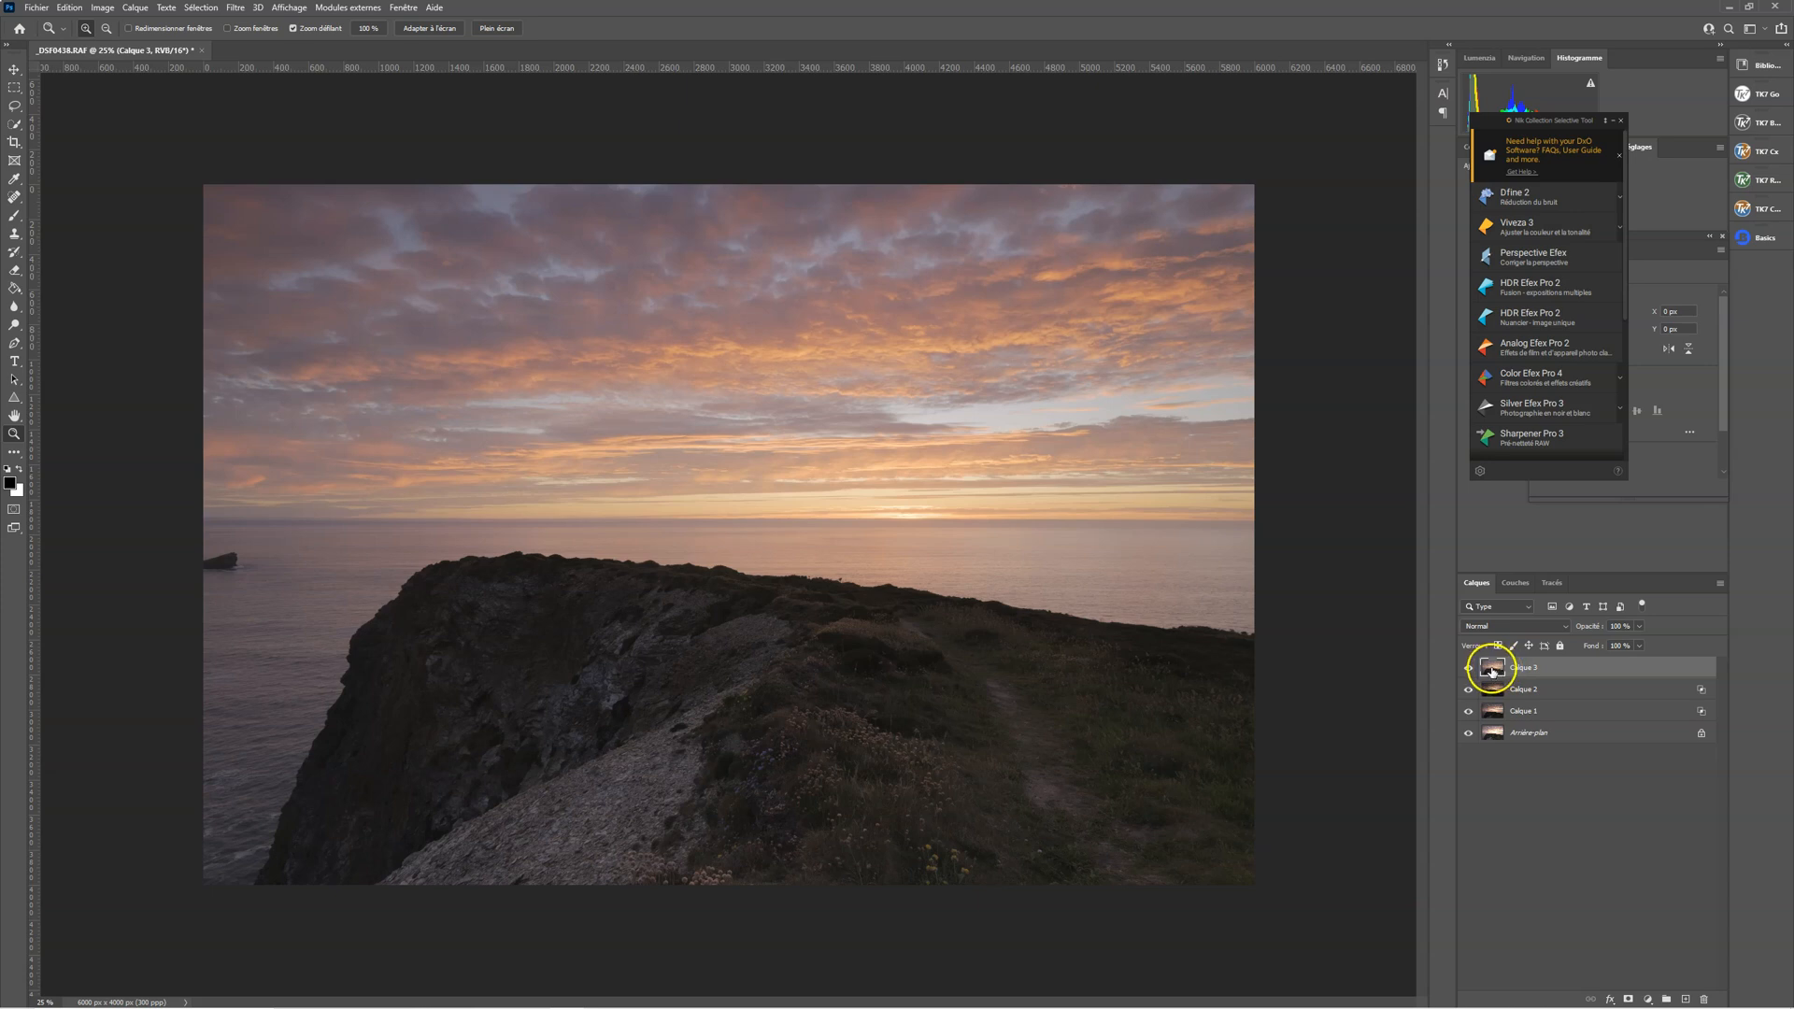
{"action": "right_click", "coordinate": [1595, 672]}
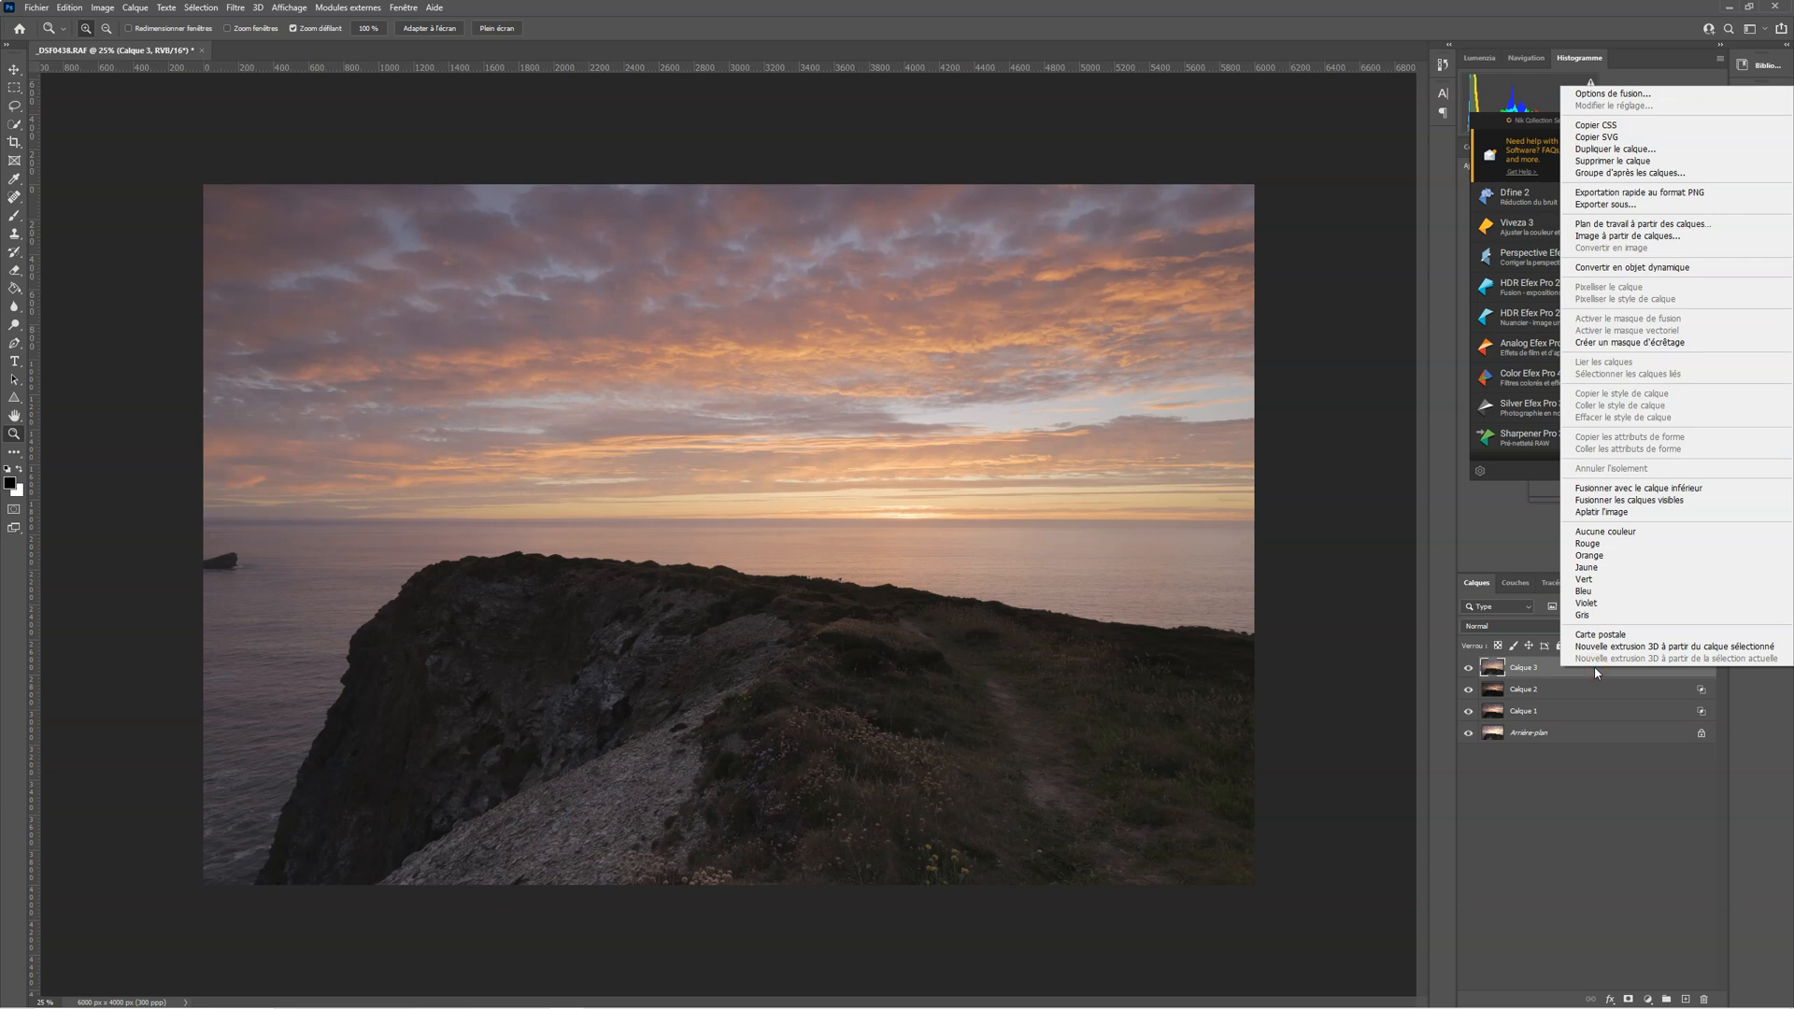
{"action": "left_click", "coordinate": [1637, 271]}
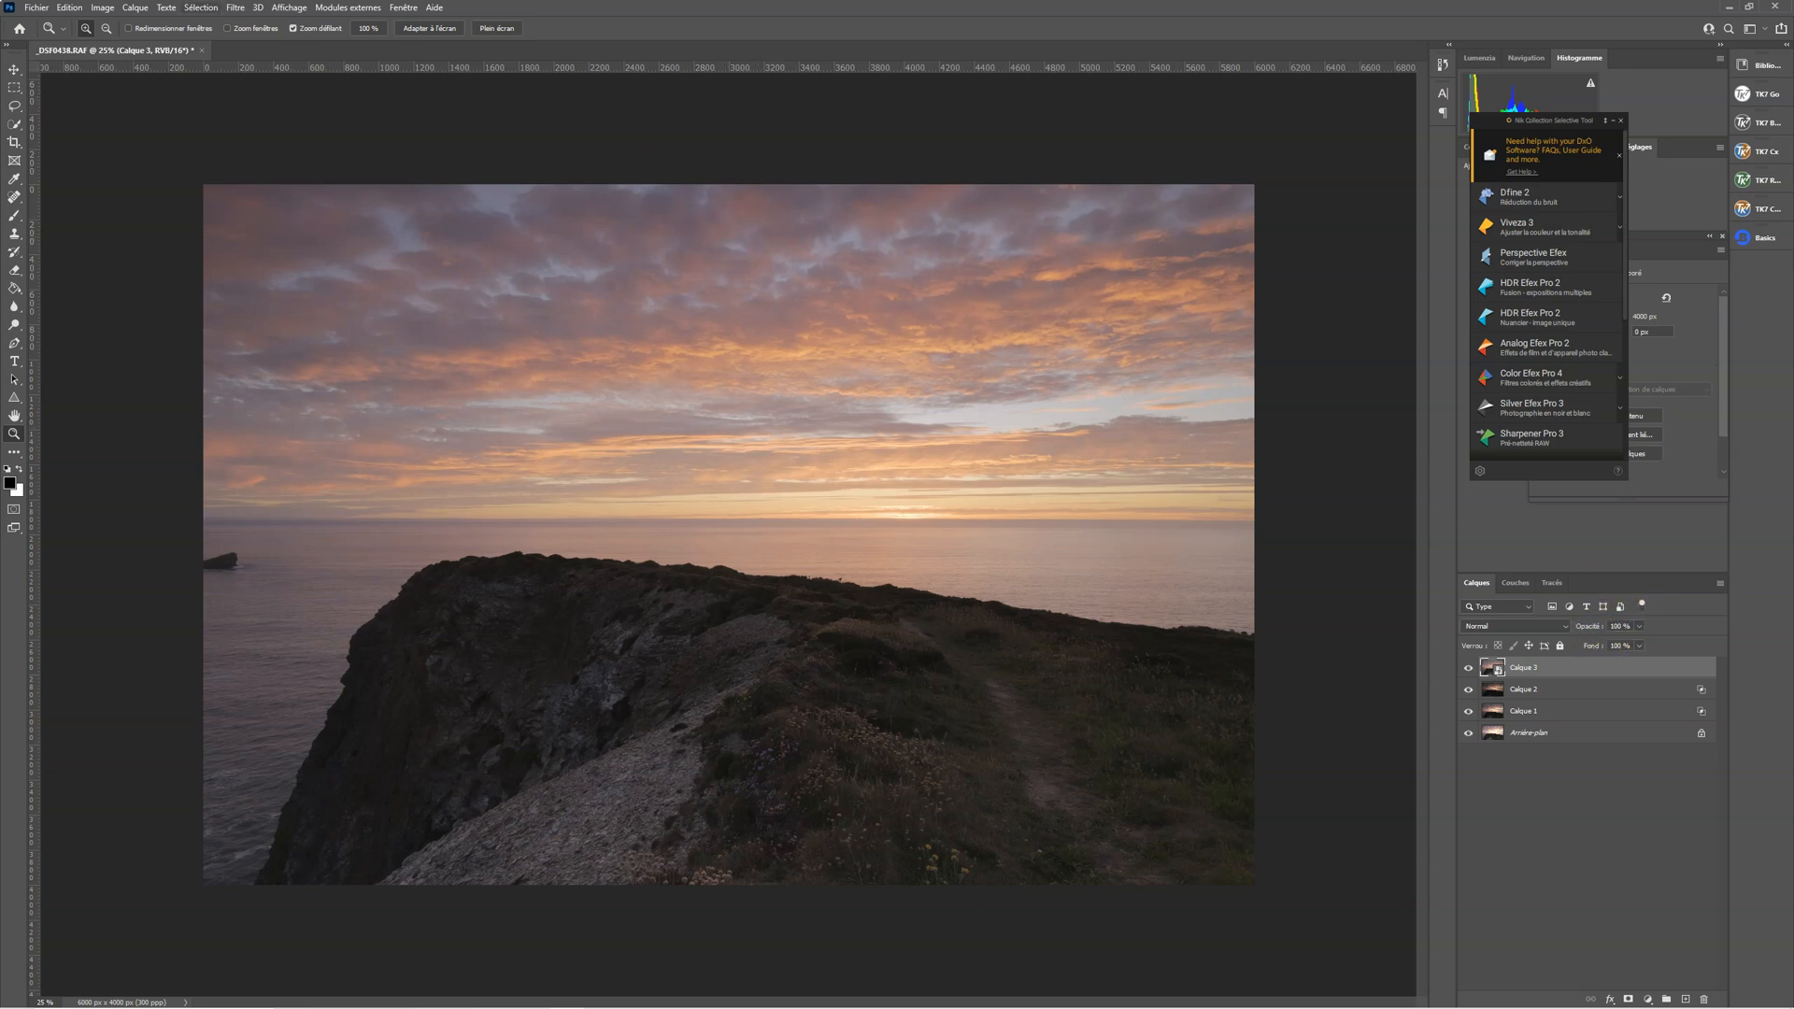
Open the merged smart object in the Luminar AI filter, set Enhance's Accent to 52, and check the image with and without it
{"action": "left_click", "coordinate": [244, 14]}
{"action": "mouse_move", "coordinate": [327, 411]}
{"action": "mouse_move", "coordinate": [322, 380]}
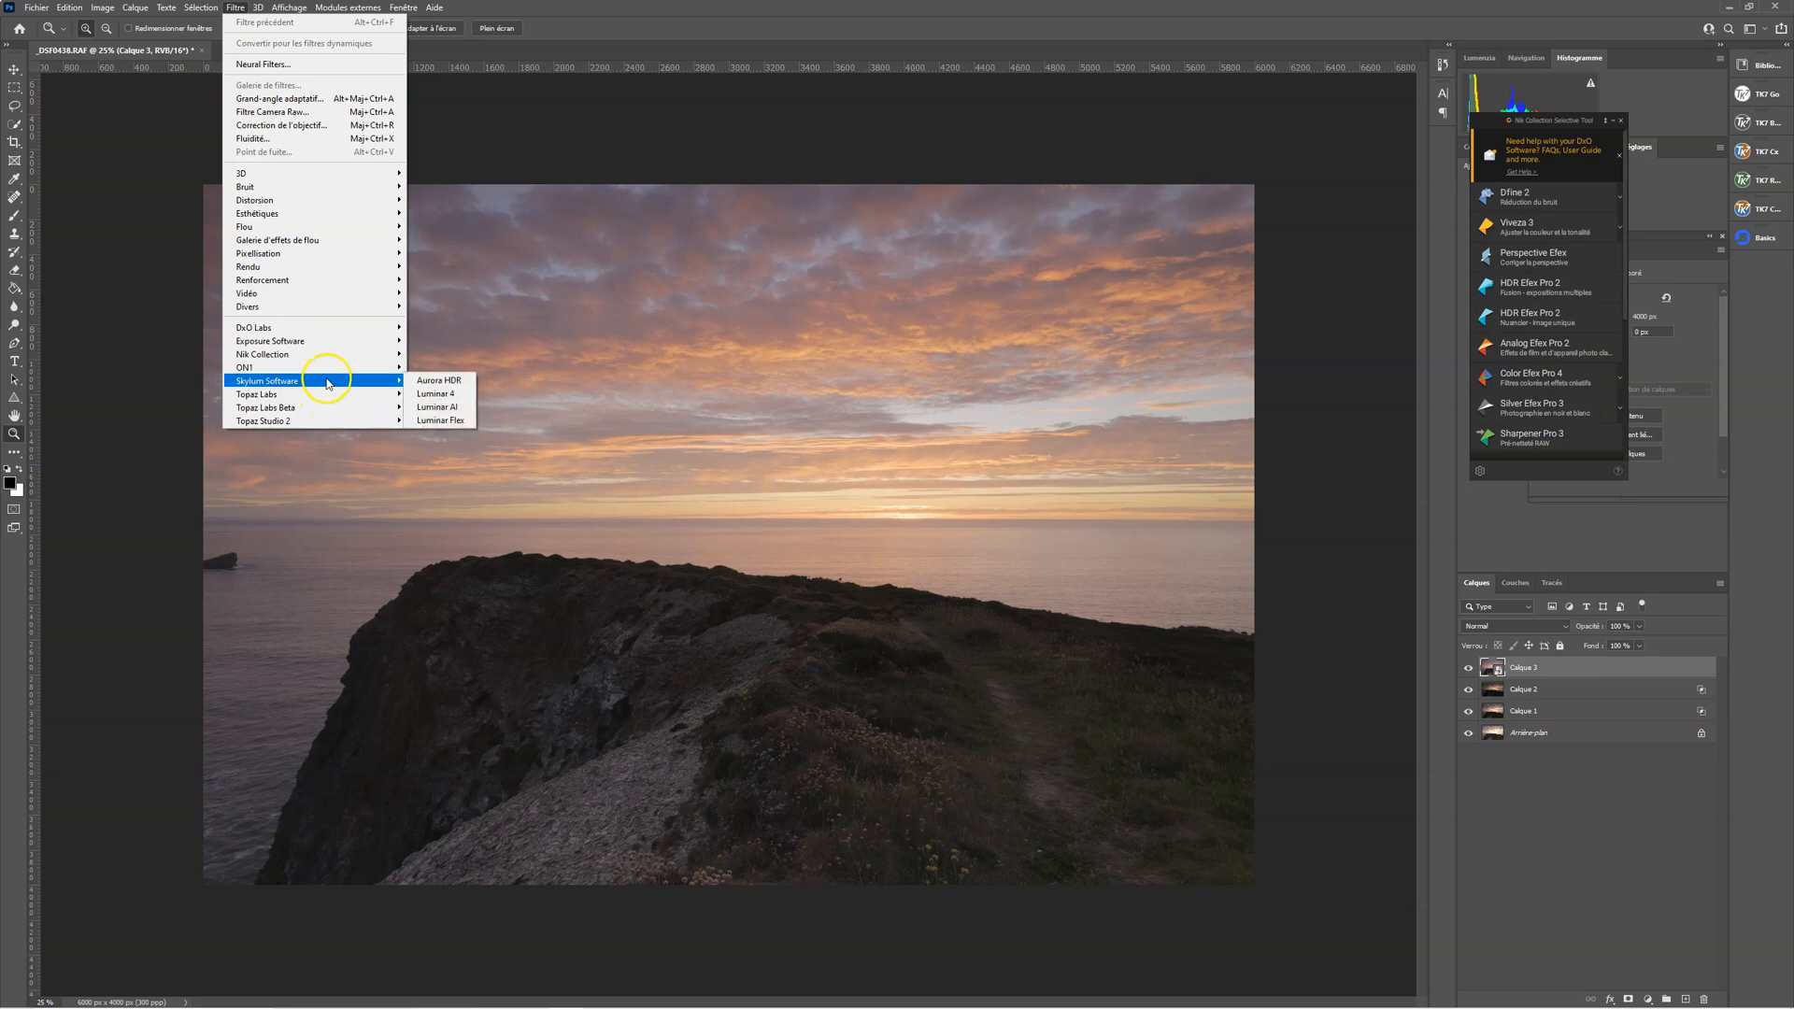
{"action": "left_click", "coordinate": [439, 408]}
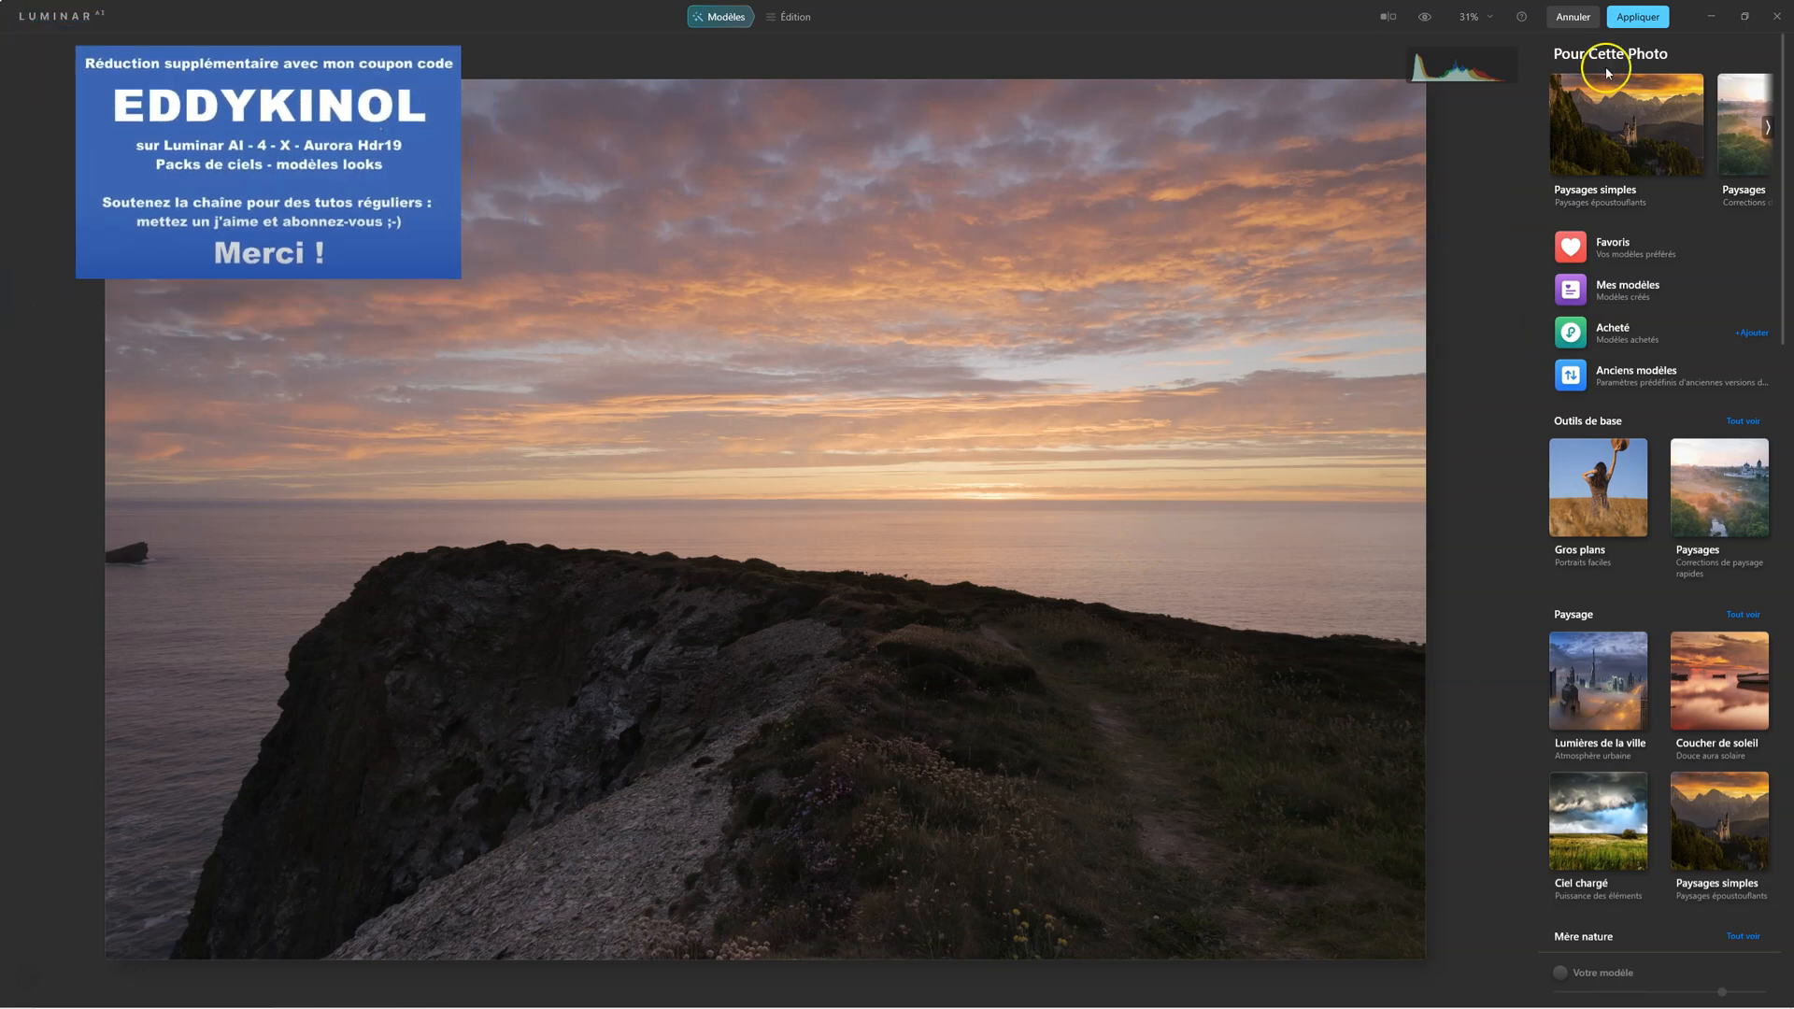
{"action": "left_click", "coordinate": [793, 16]}
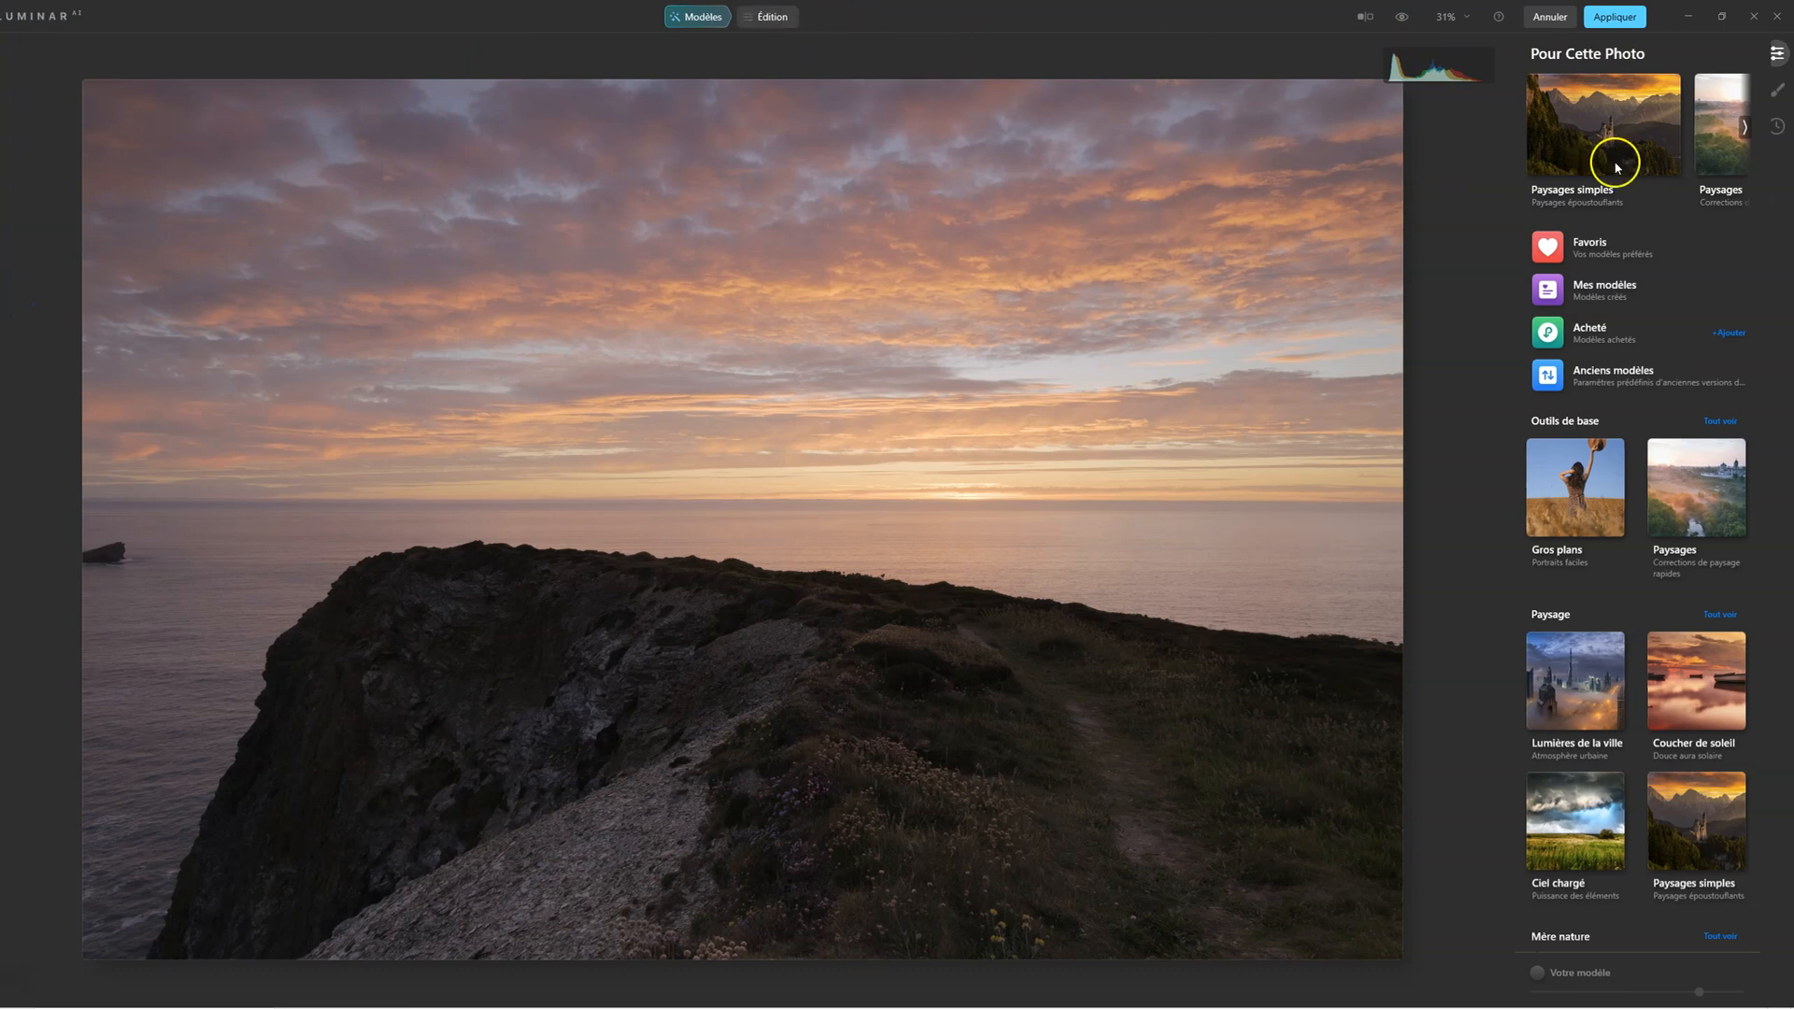
{"action": "left_click_drag", "start_coordinate": [1572, 160], "coordinate": [1657, 175]}
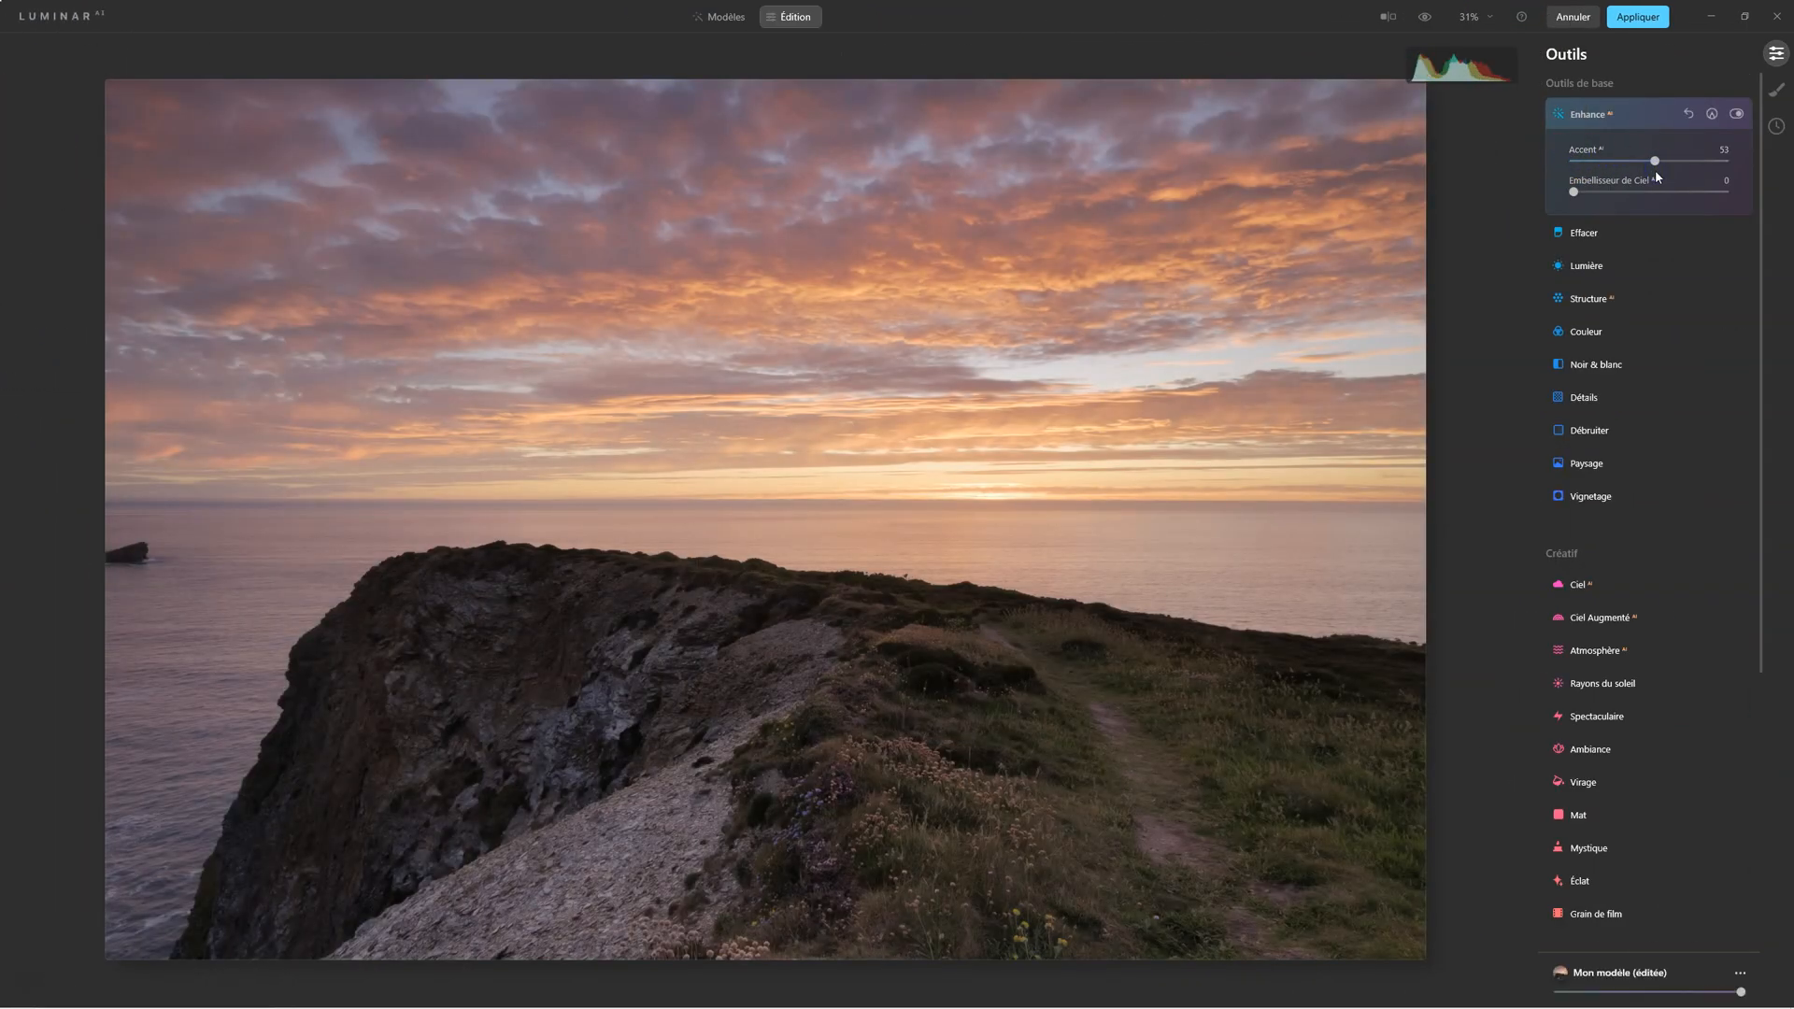
{"action": "left_click", "coordinate": [1740, 115]}
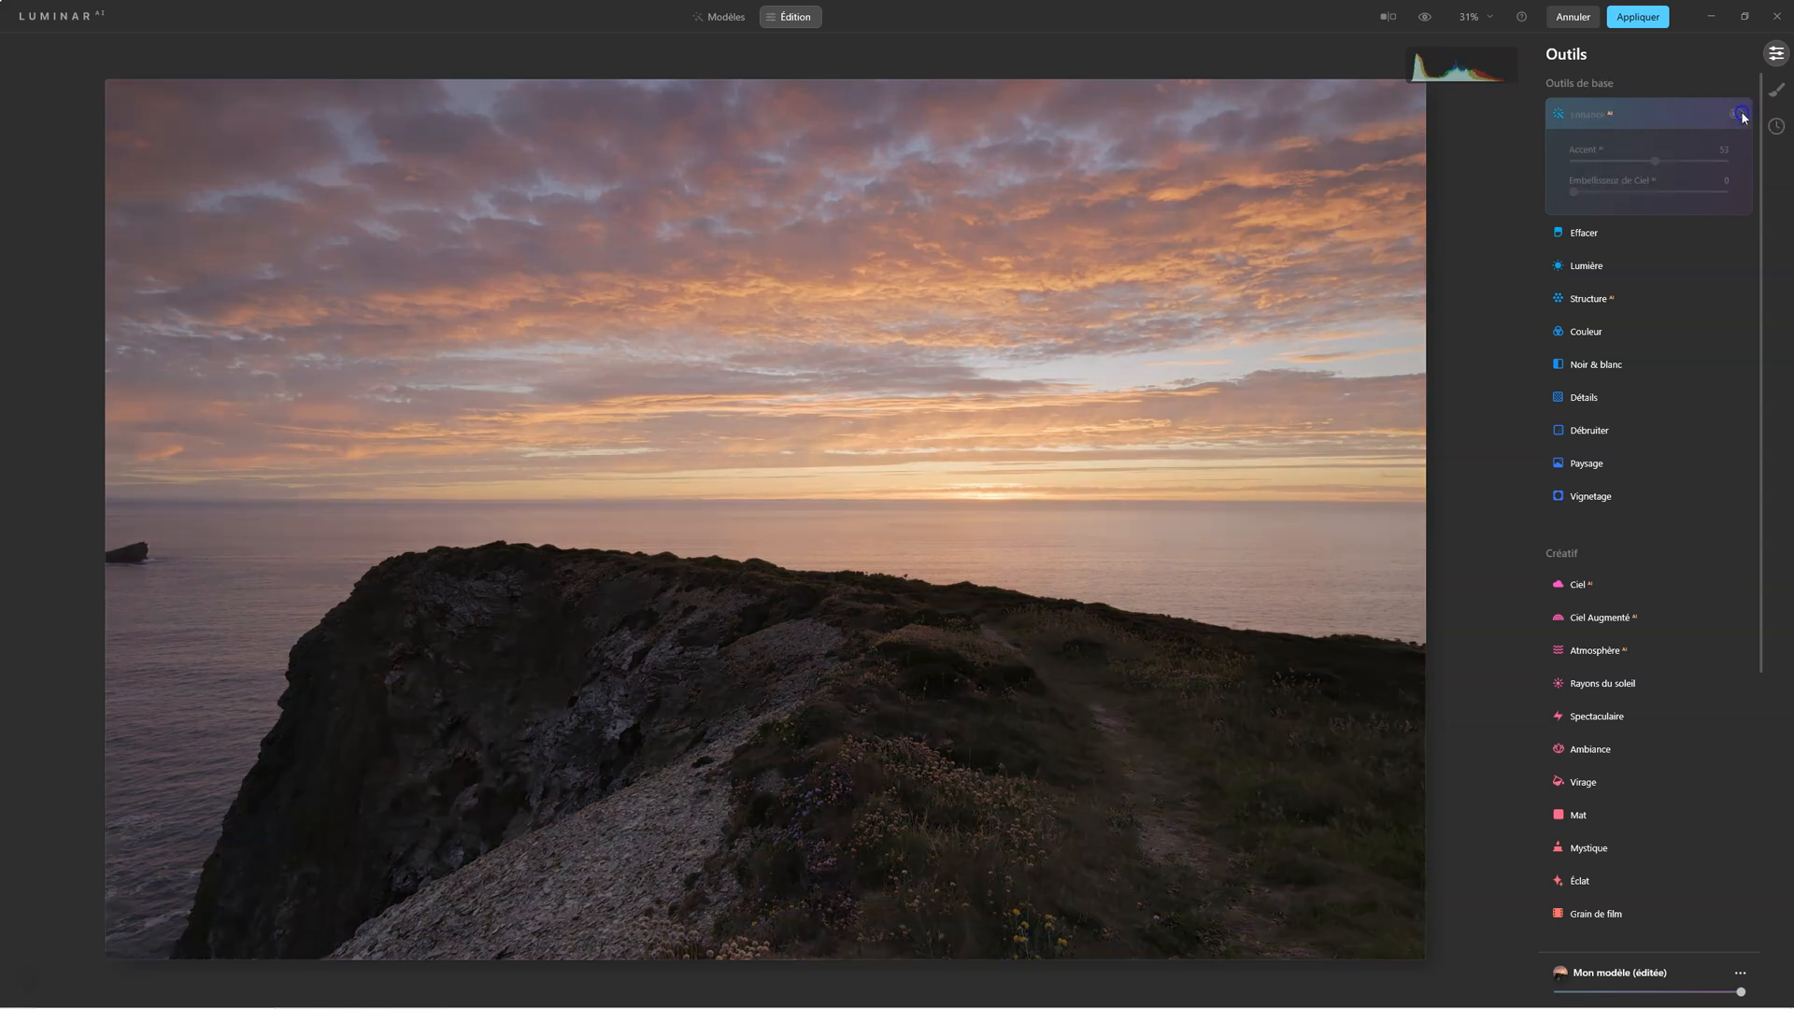
{"action": "left_click", "coordinate": [1740, 115]}
Set the Structure amount to 49, moderately reduce the overall strength of the edits, and apply the filter
{"action": "left_click", "coordinate": [1586, 304]}
{"action": "left_click_drag", "start_coordinate": [1642, 254], "coordinate": [1679, 262]}
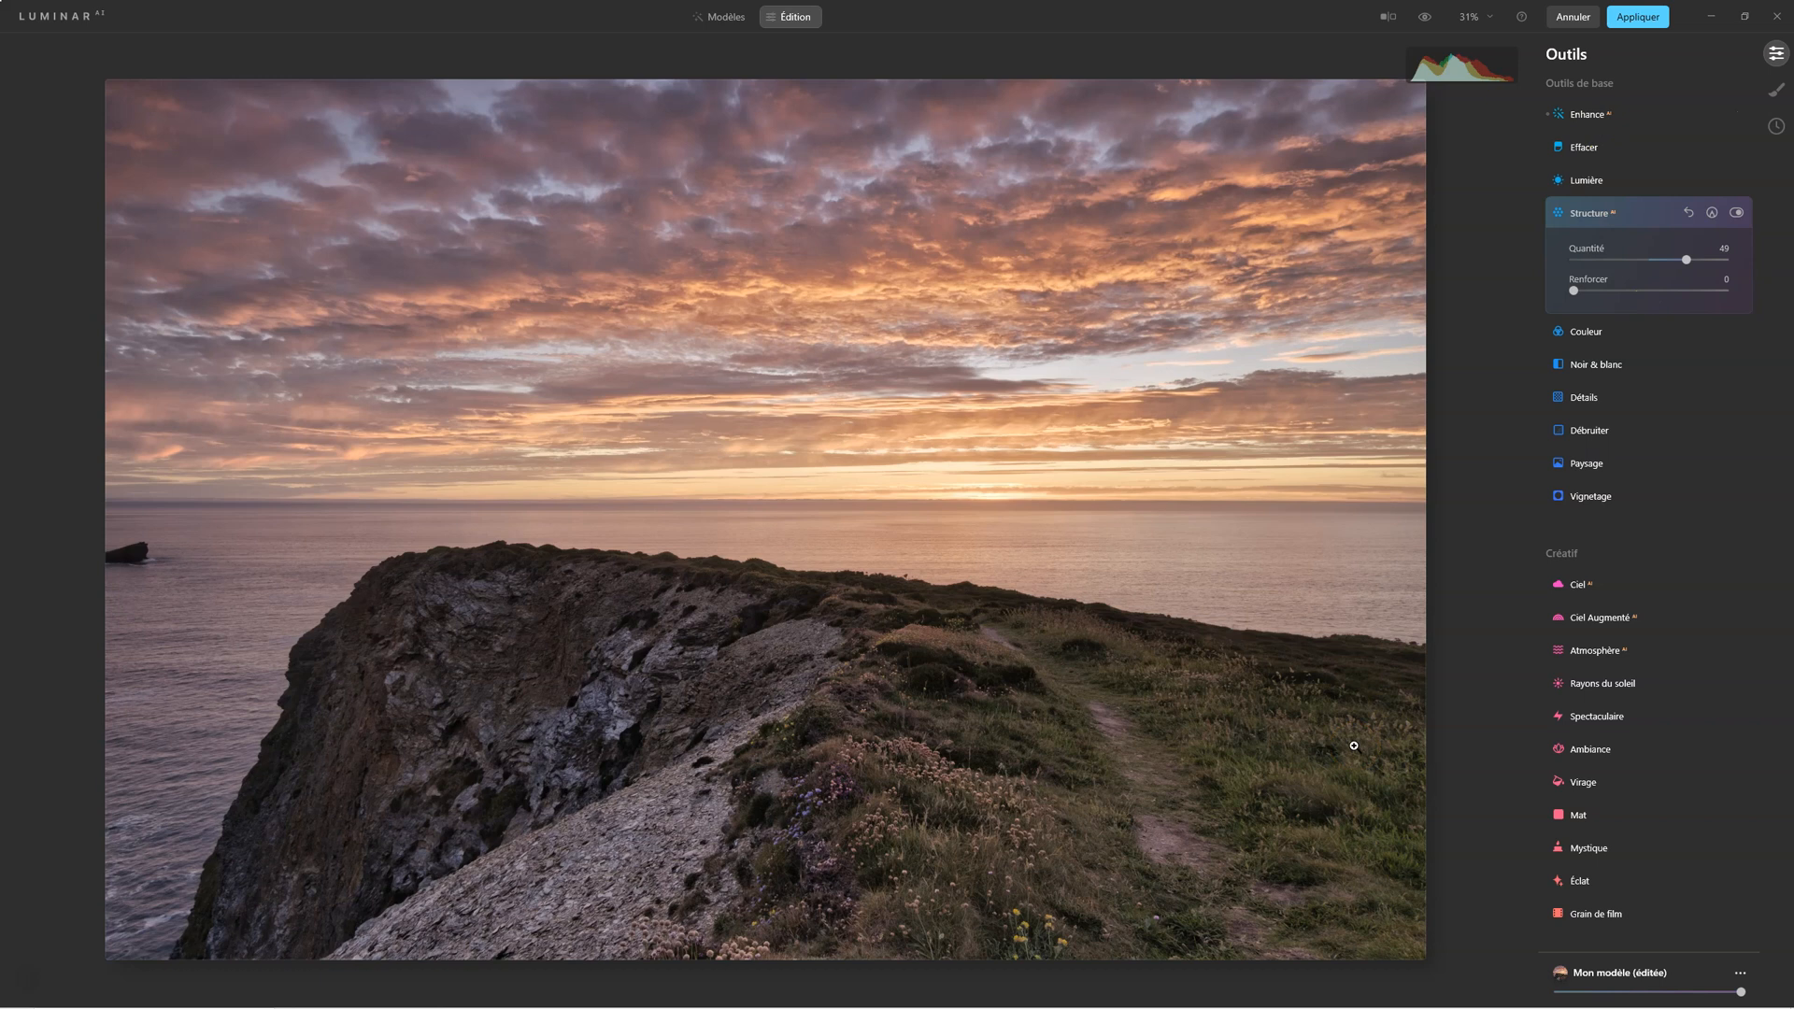
{"action": "left_click_drag", "start_coordinate": [1741, 991], "coordinate": [1692, 968]}
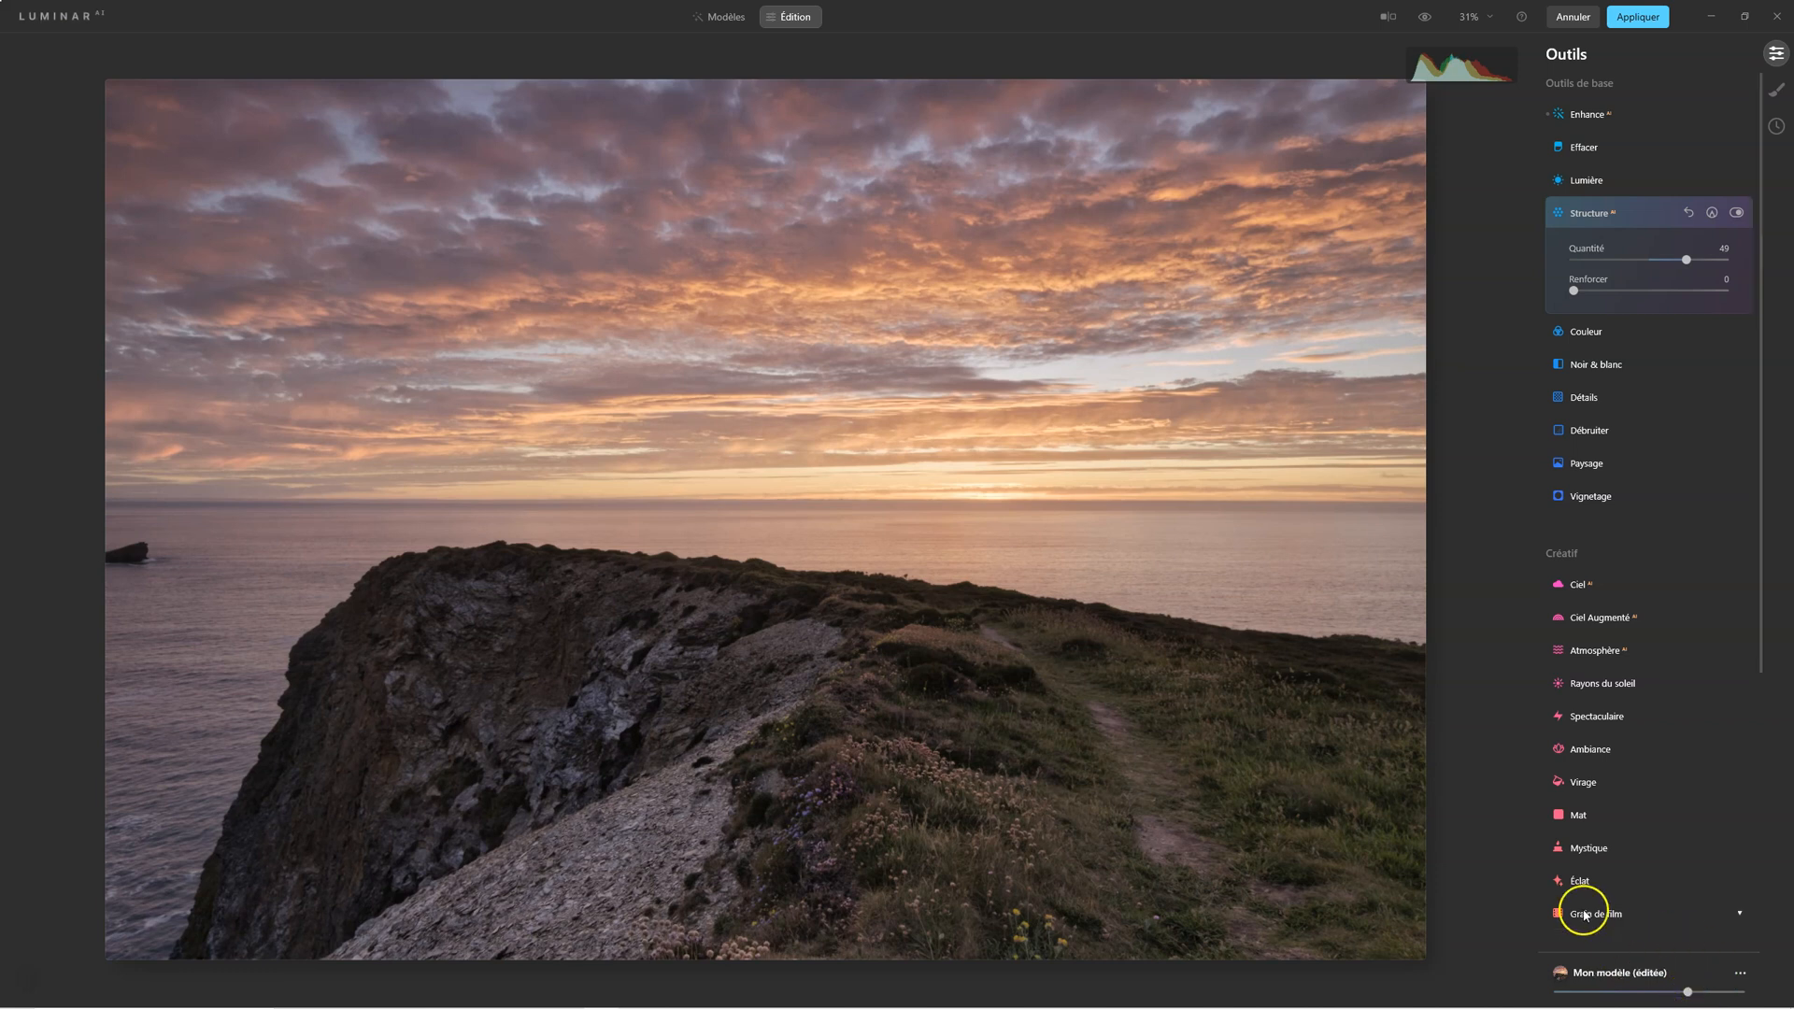
{"action": "left_click", "coordinate": [1643, 19]}
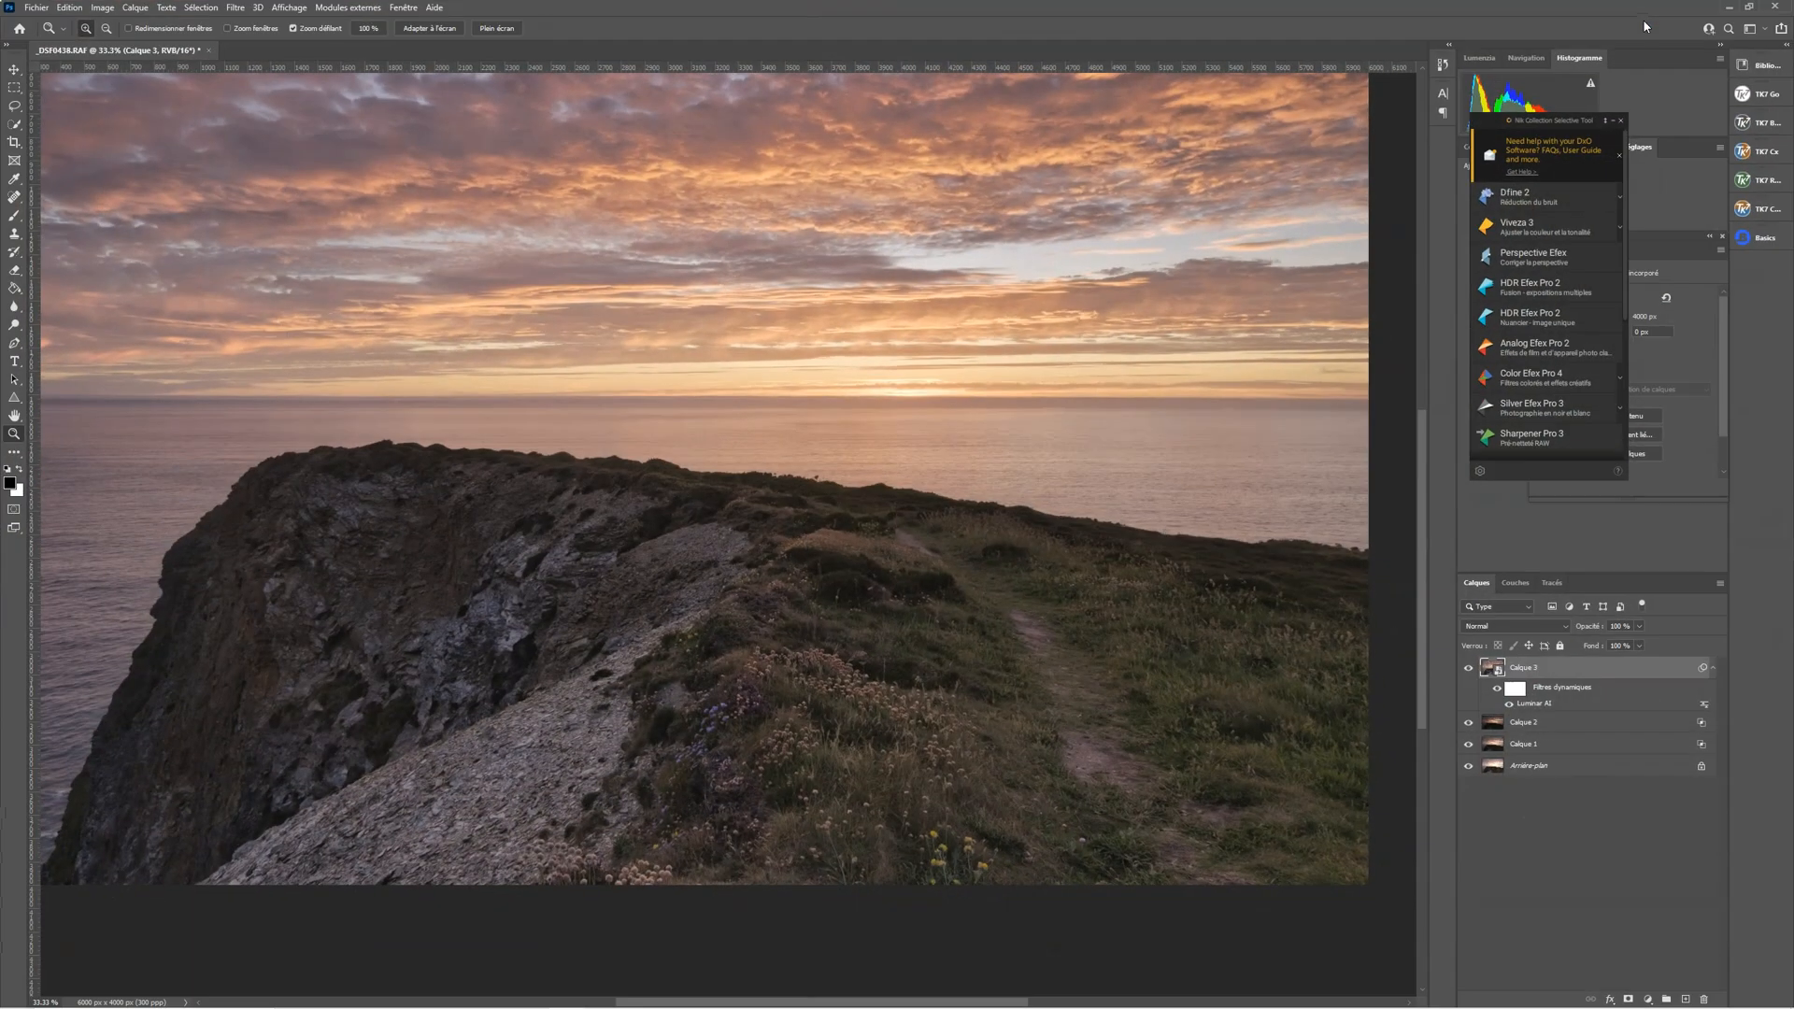
Fit the image to the screen and compare it with and without the filtered Calque 3
{"action": "right_click", "coordinate": [1167, 605]}
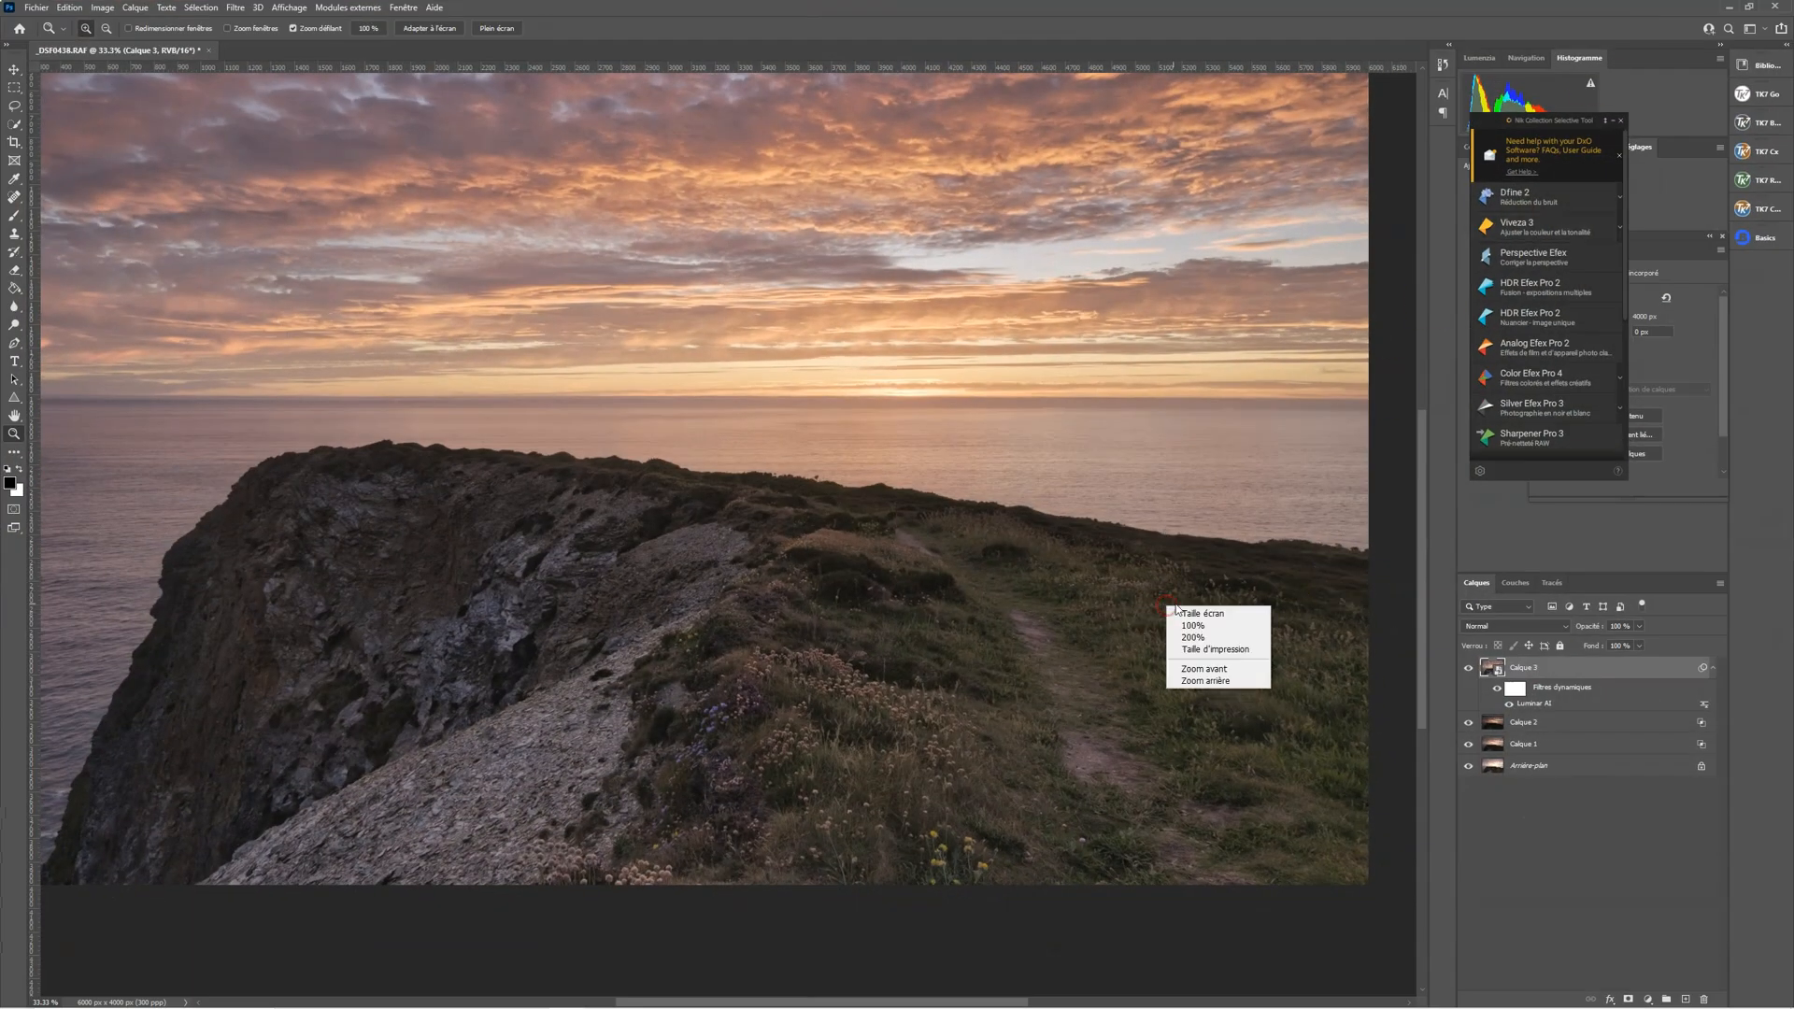
{"action": "left_click", "coordinate": [1189, 615]}
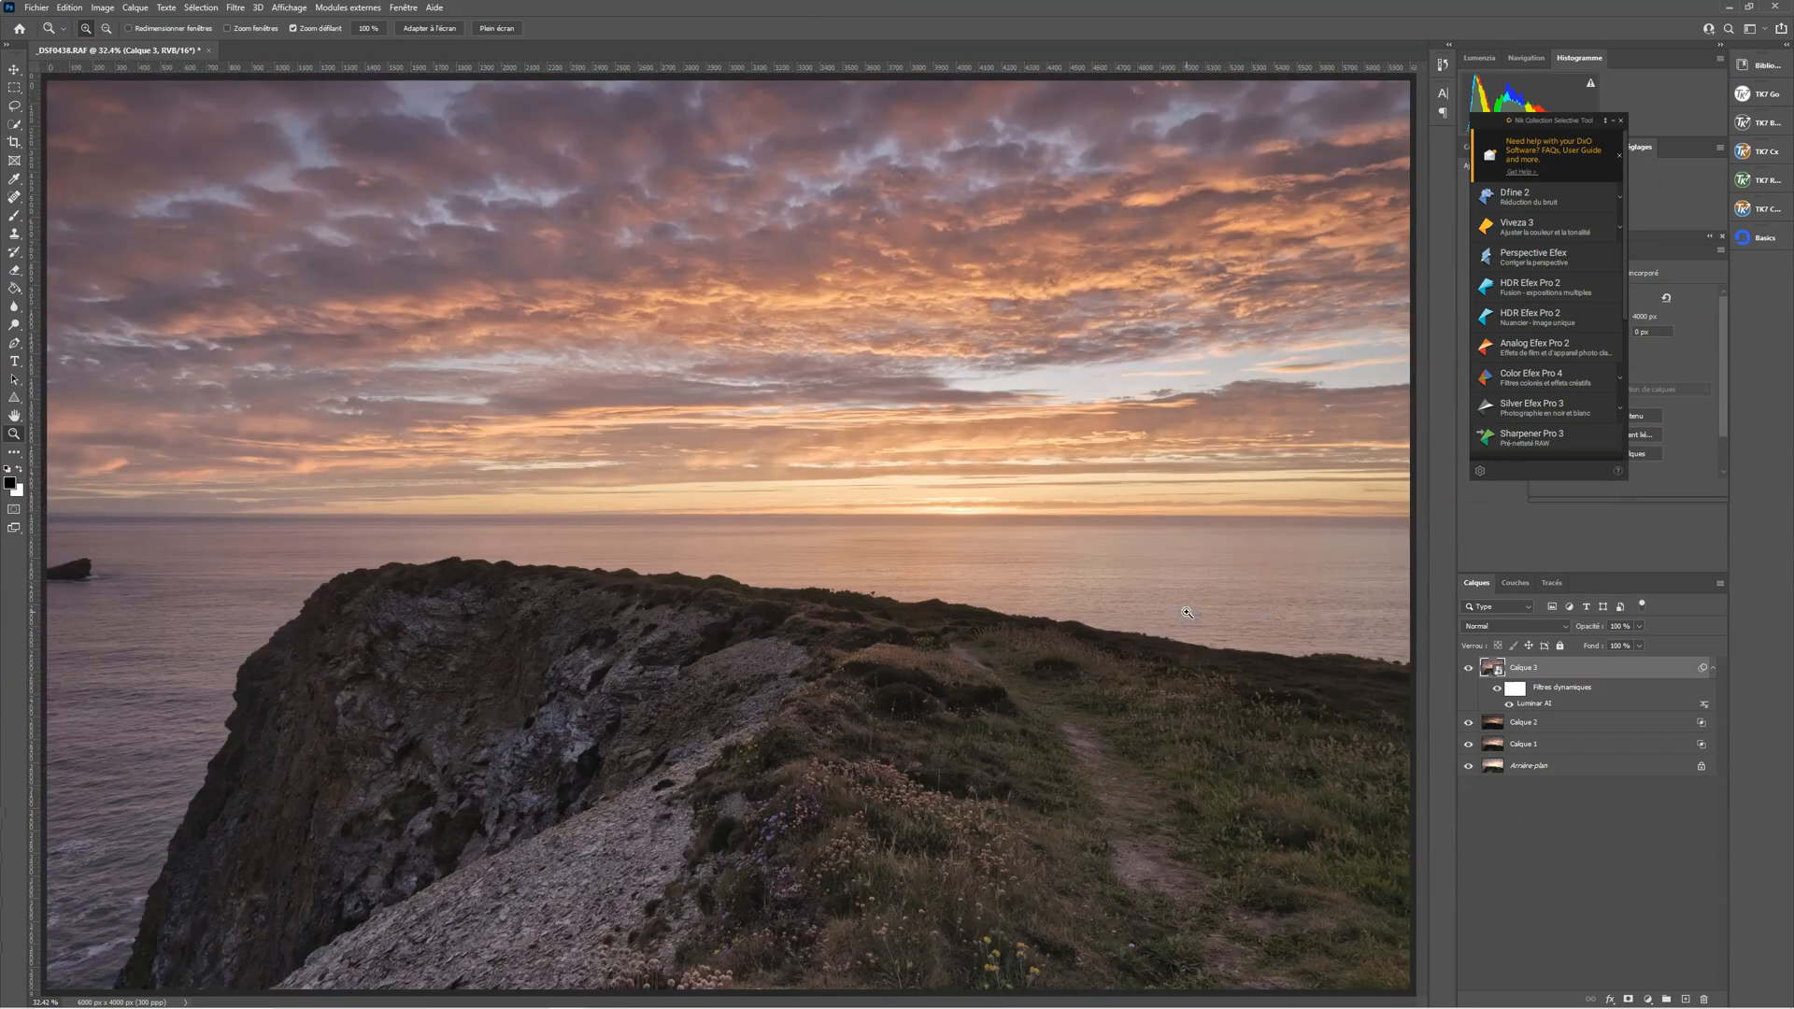
{"action": "left_click", "coordinate": [1470, 668]}
{"action": "left_click", "coordinate": [1470, 669]}
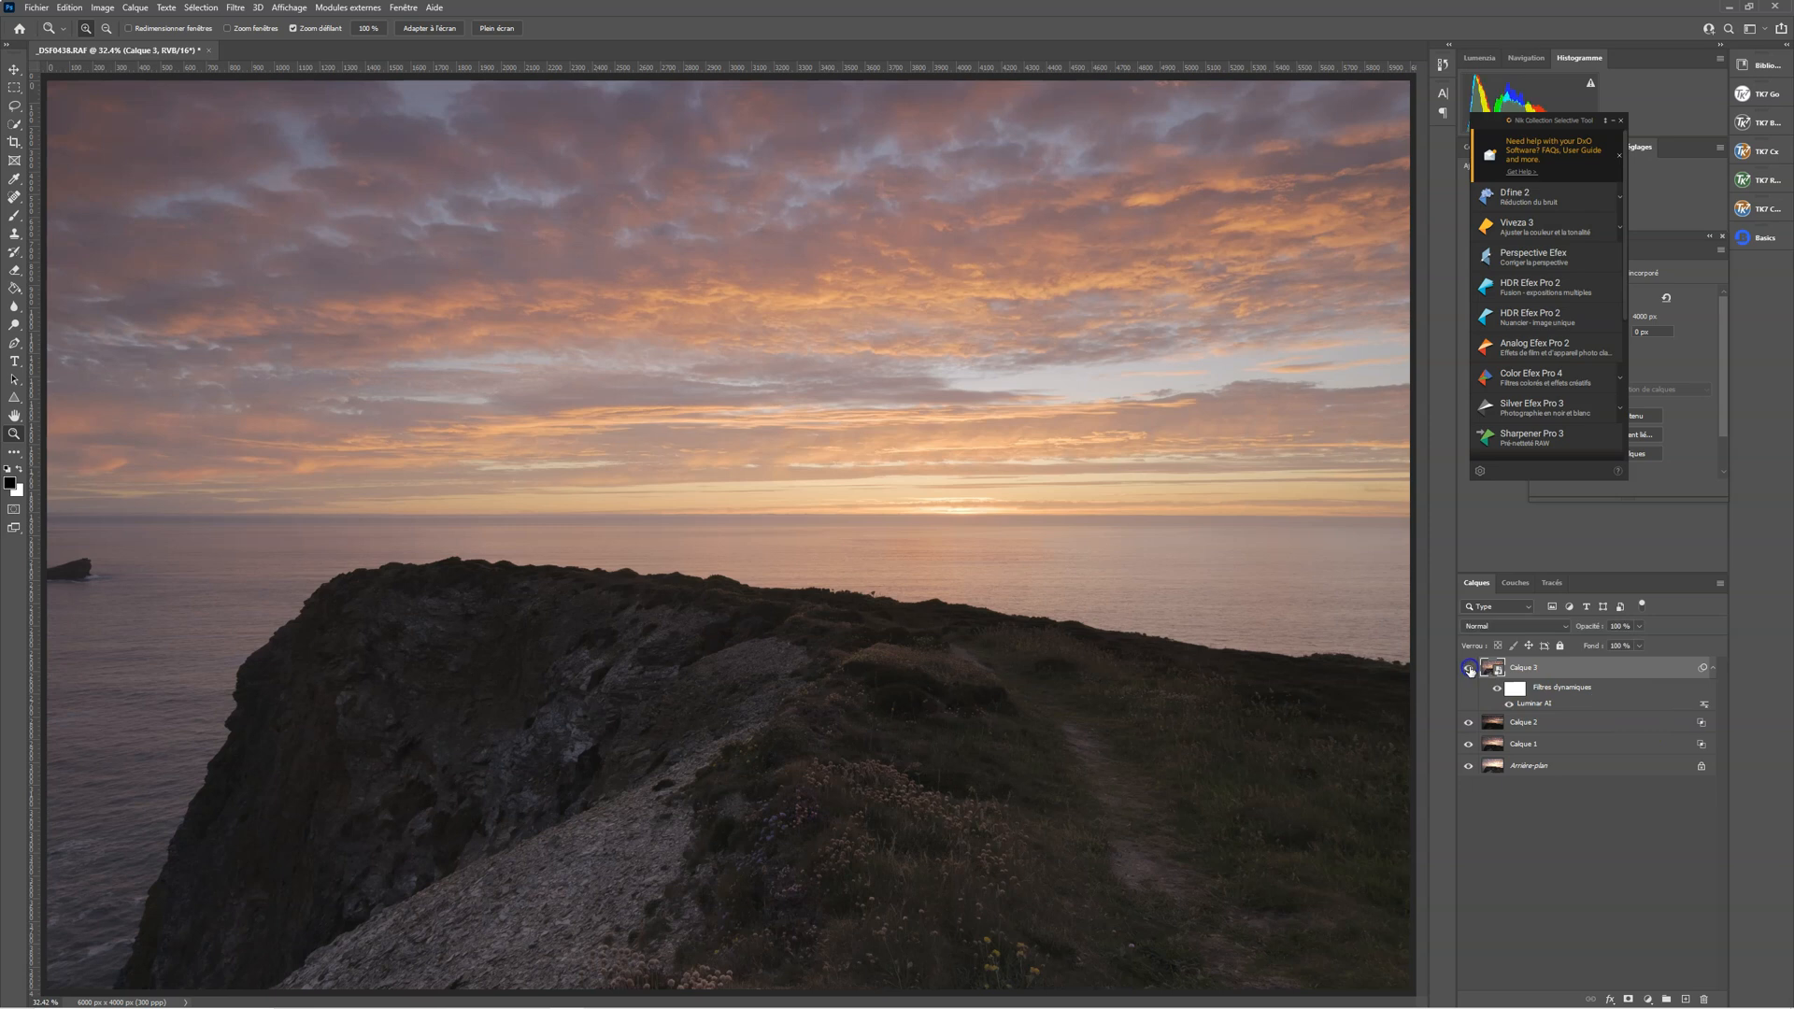
{"action": "left_click", "coordinate": [1470, 668]}
{"action": "left_click", "coordinate": [1470, 669]}
{"action": "left_click", "coordinate": [1470, 668]}
{"action": "left_click", "coordinate": [1470, 668]}
Compare the image with and without Calque 3 at a reduced size, and return to the full-screen fit
{"action": "right_click", "coordinate": [1000, 569]}
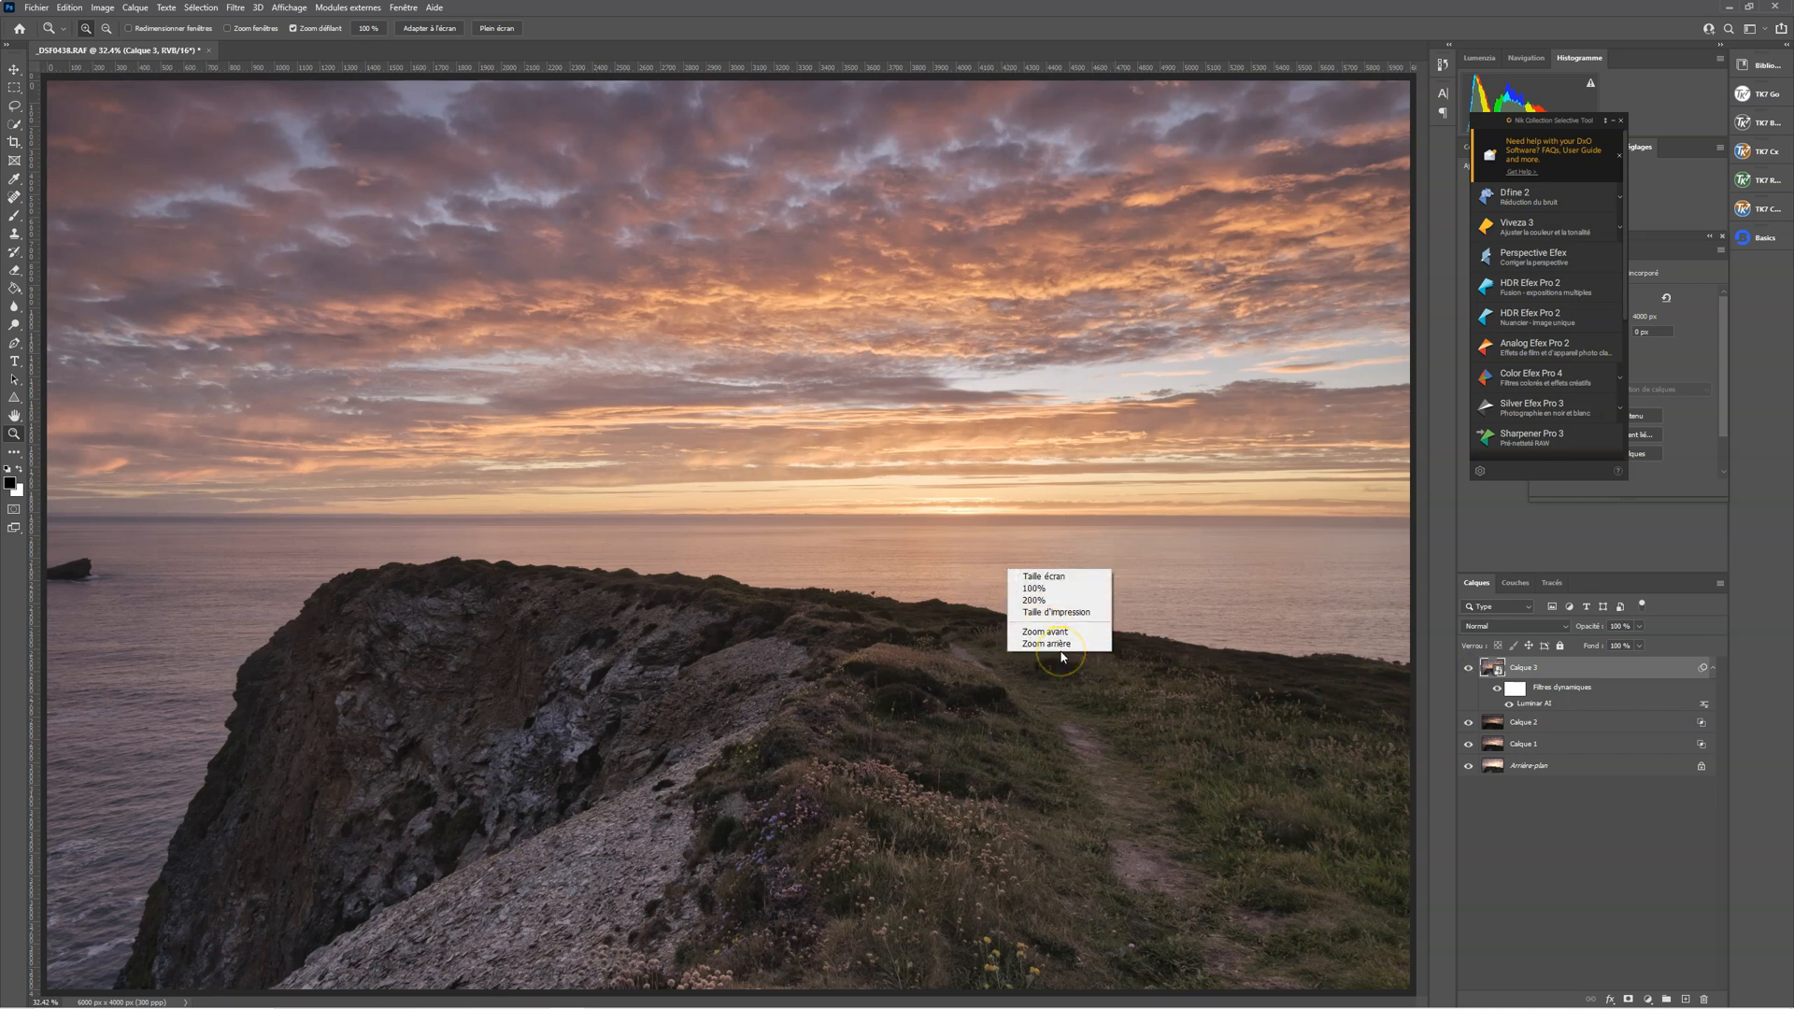
{"action": "left_click", "coordinate": [916, 476]}
{"action": "left_click_drag", "start_coordinate": [980, 470], "coordinate": [918, 483]}
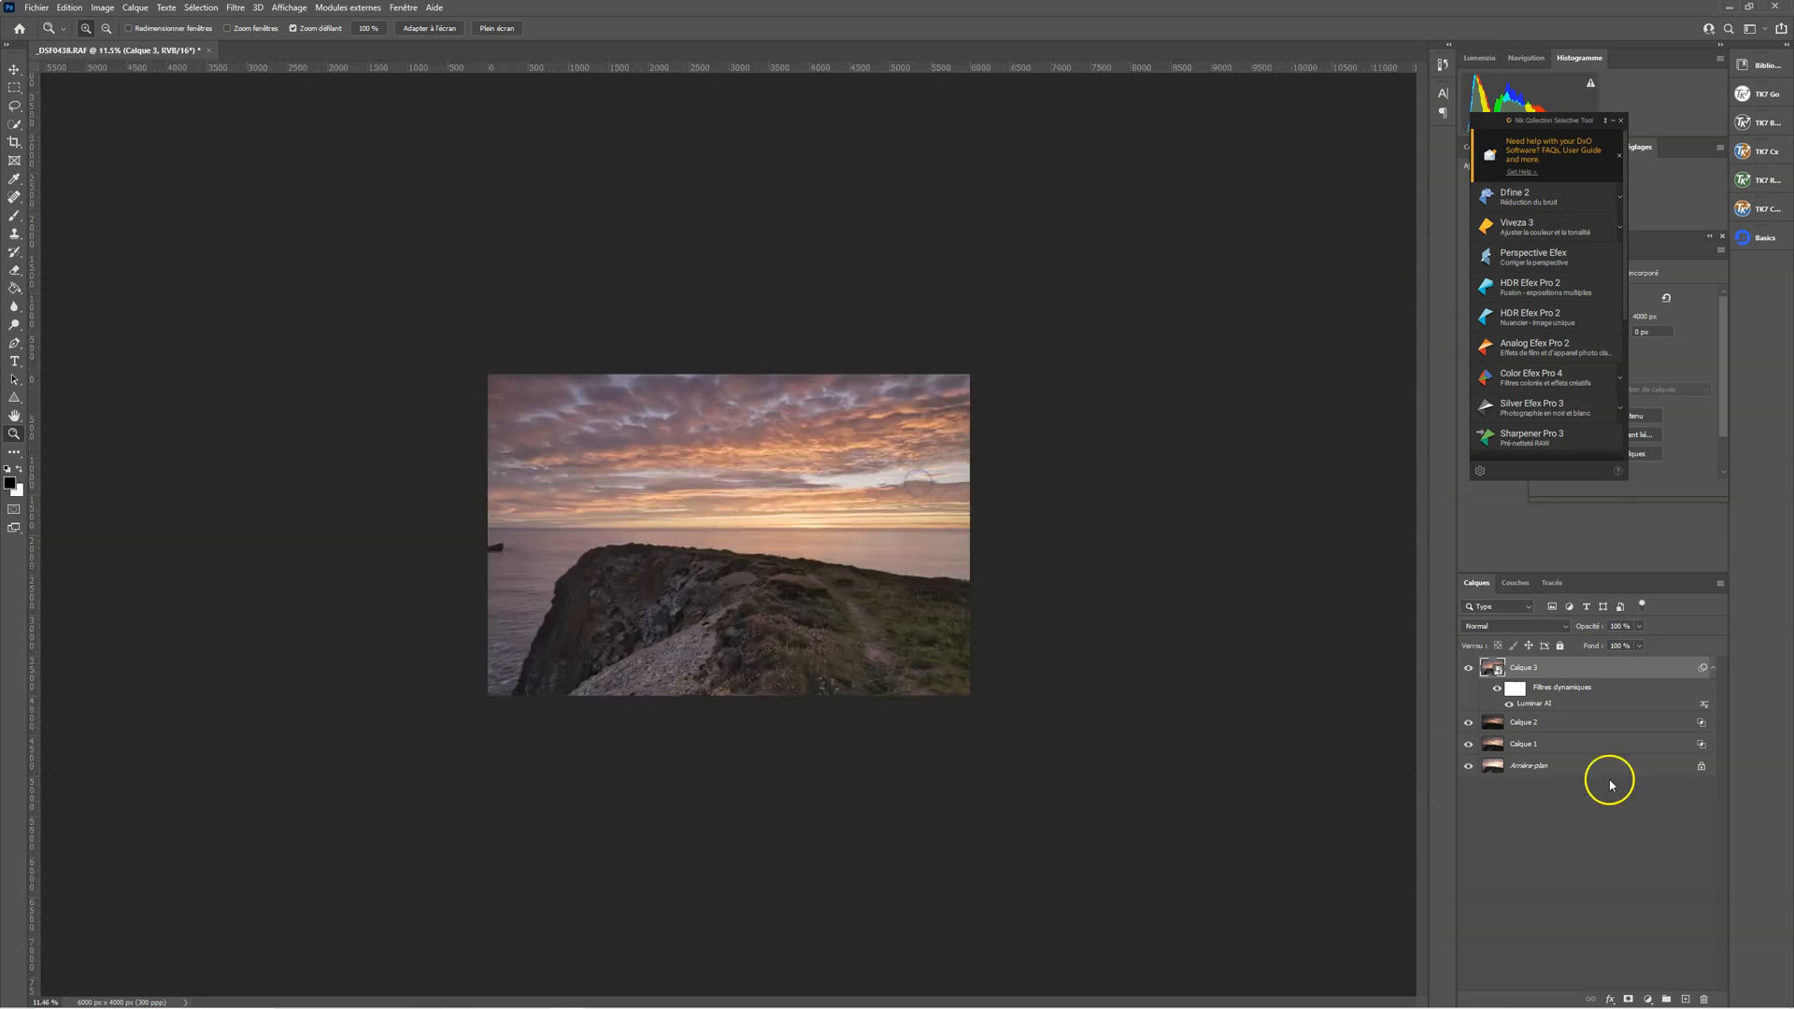
{"action": "left_click", "coordinate": [1468, 670]}
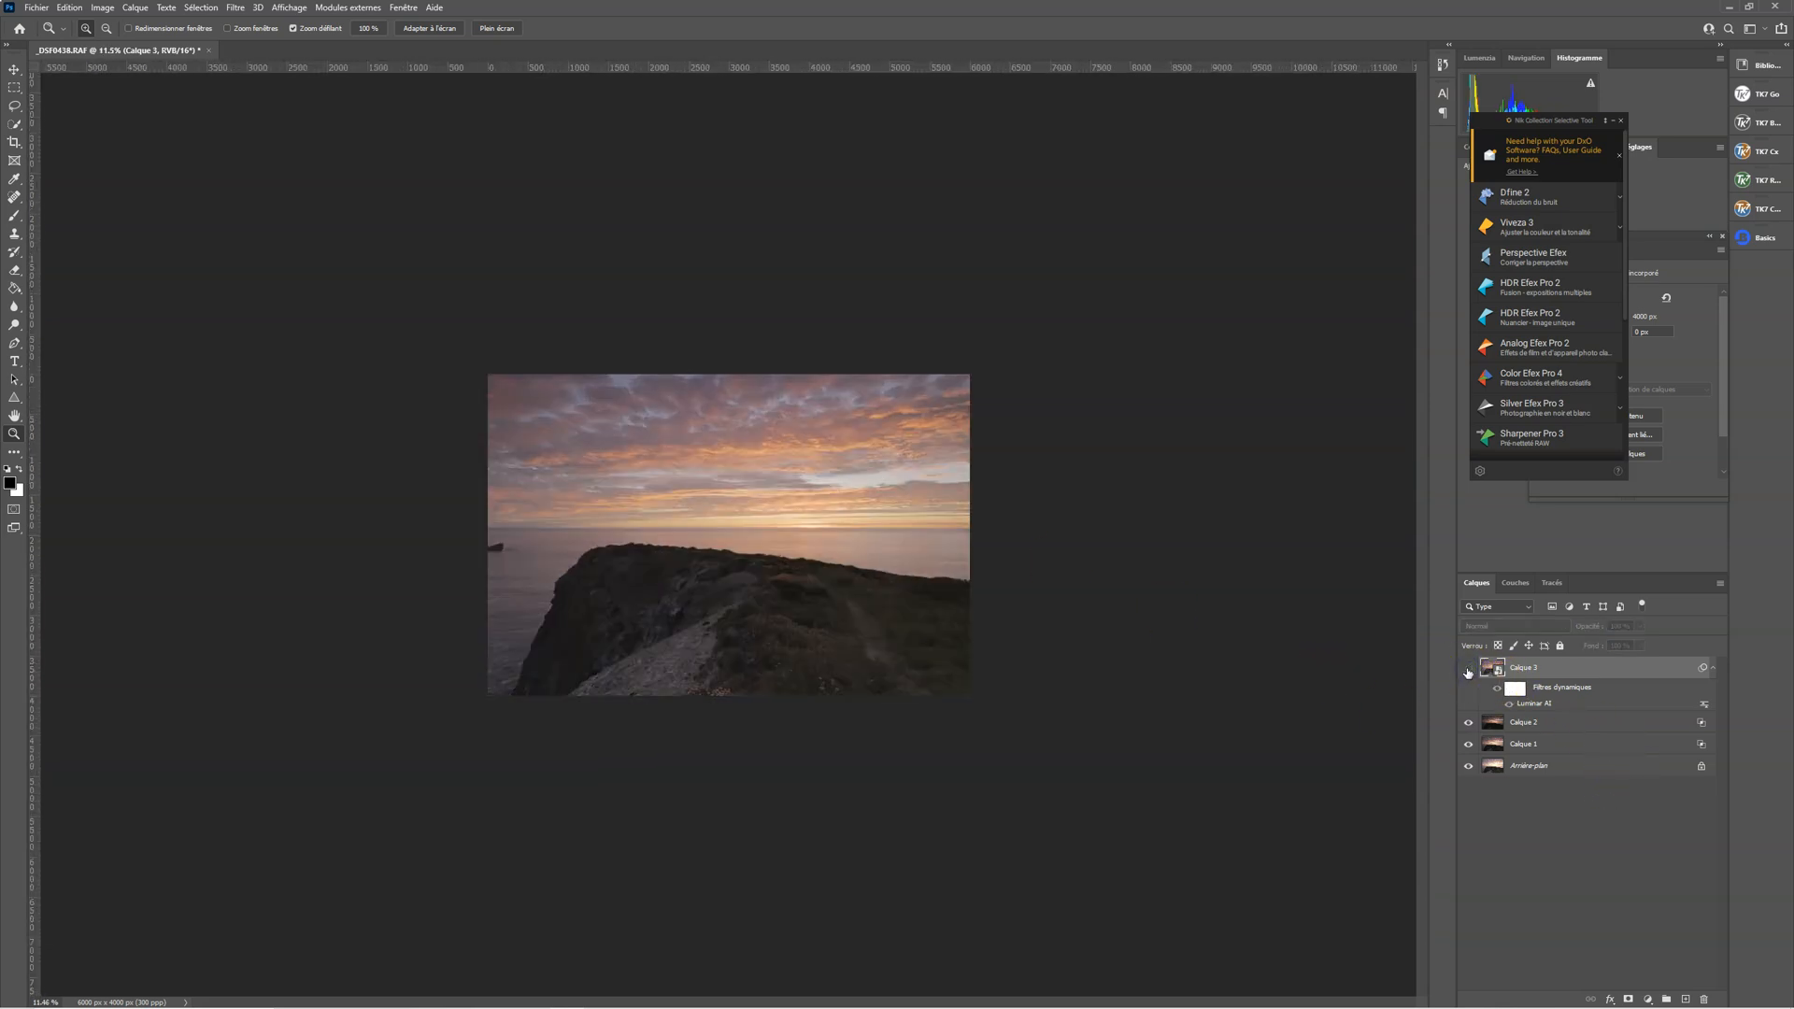
{"action": "left_click", "coordinate": [1468, 670]}
{"action": "left_click", "coordinate": [1467, 670]}
{"action": "left_click", "coordinate": [1468, 670]}
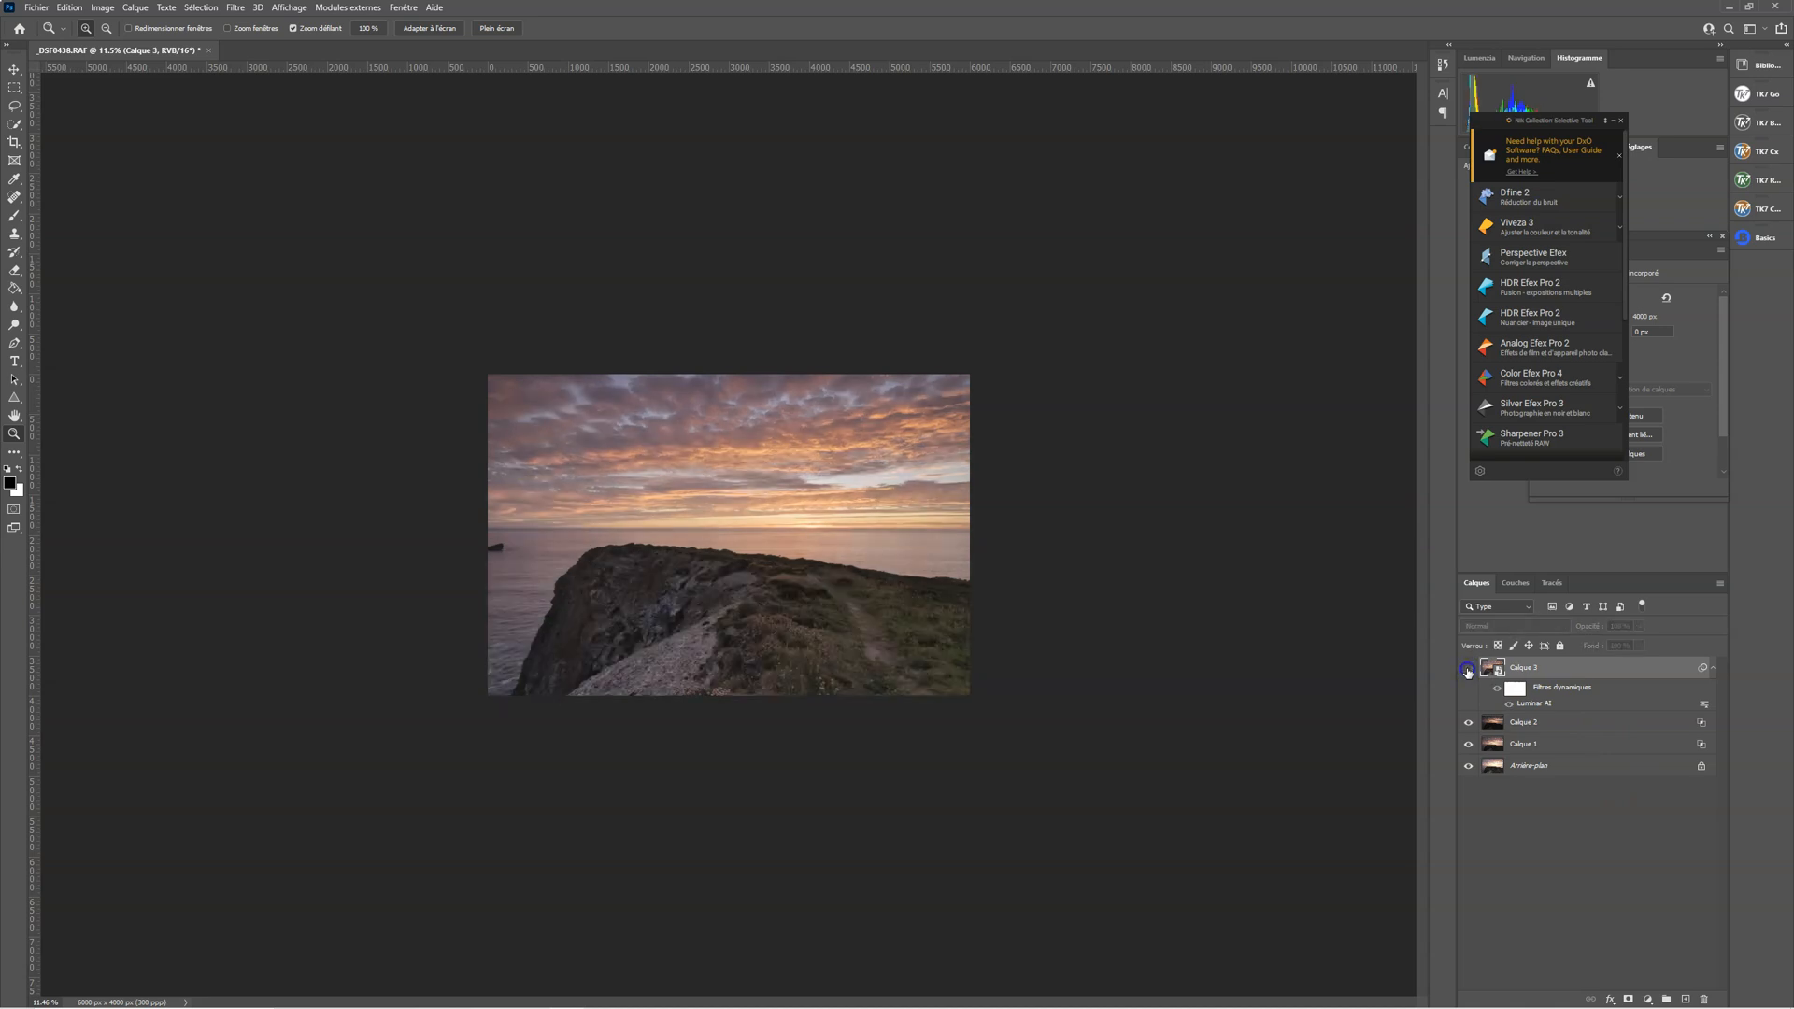
{"action": "left_click", "coordinate": [1467, 670]}
{"action": "left_click", "coordinate": [1467, 670]}
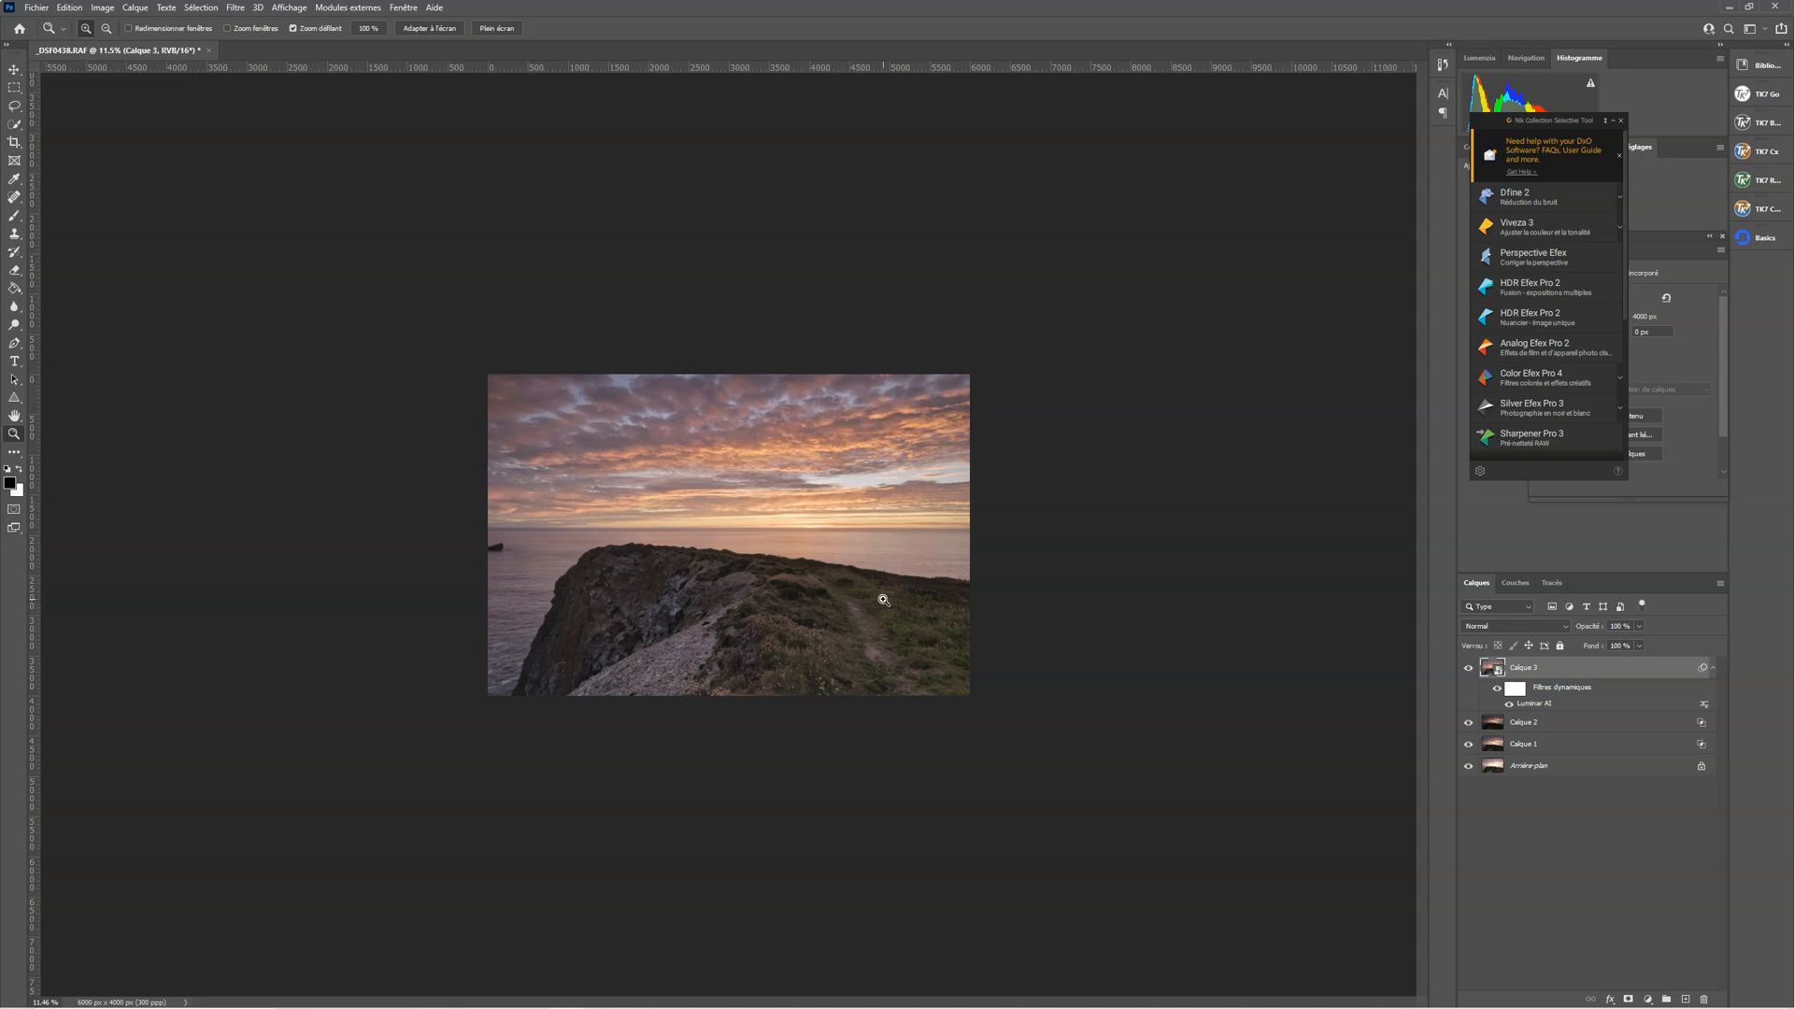
{"action": "left_click", "coordinate": [883, 600]}
{"action": "left_click", "coordinate": [883, 600]}
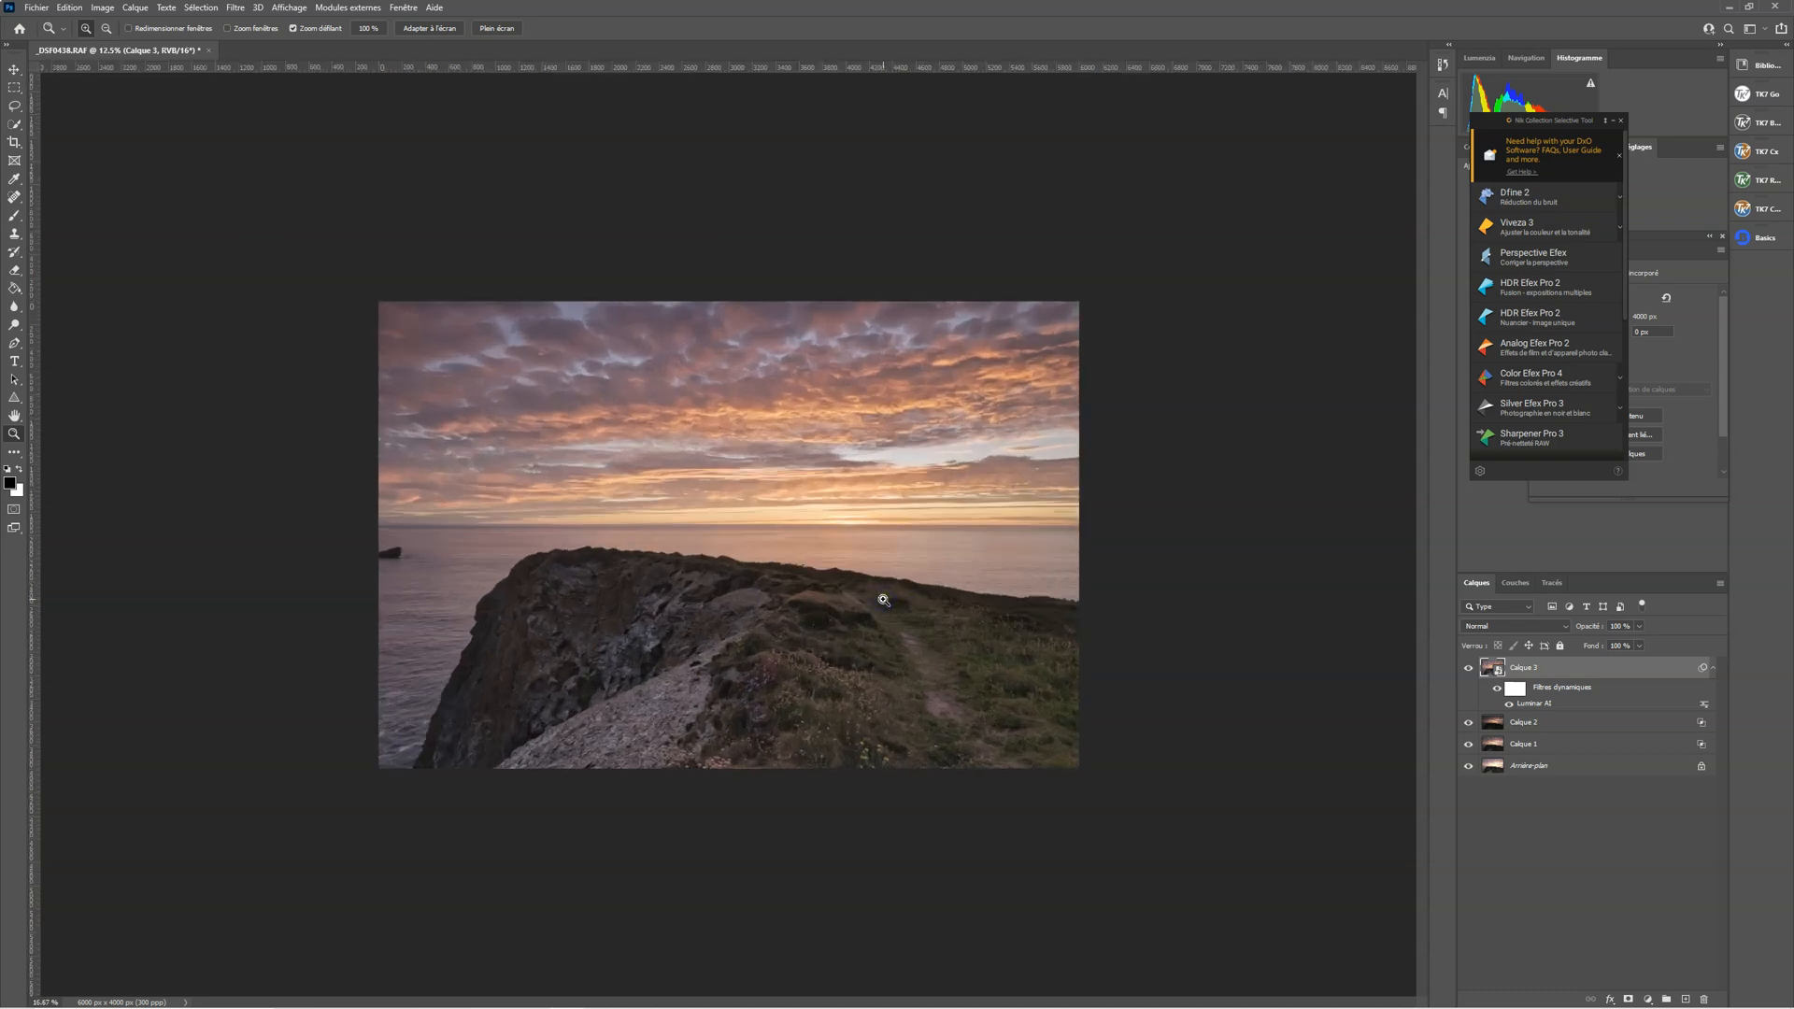
{"action": "right_click", "coordinate": [884, 602]}
{"action": "left_click", "coordinate": [928, 609]}
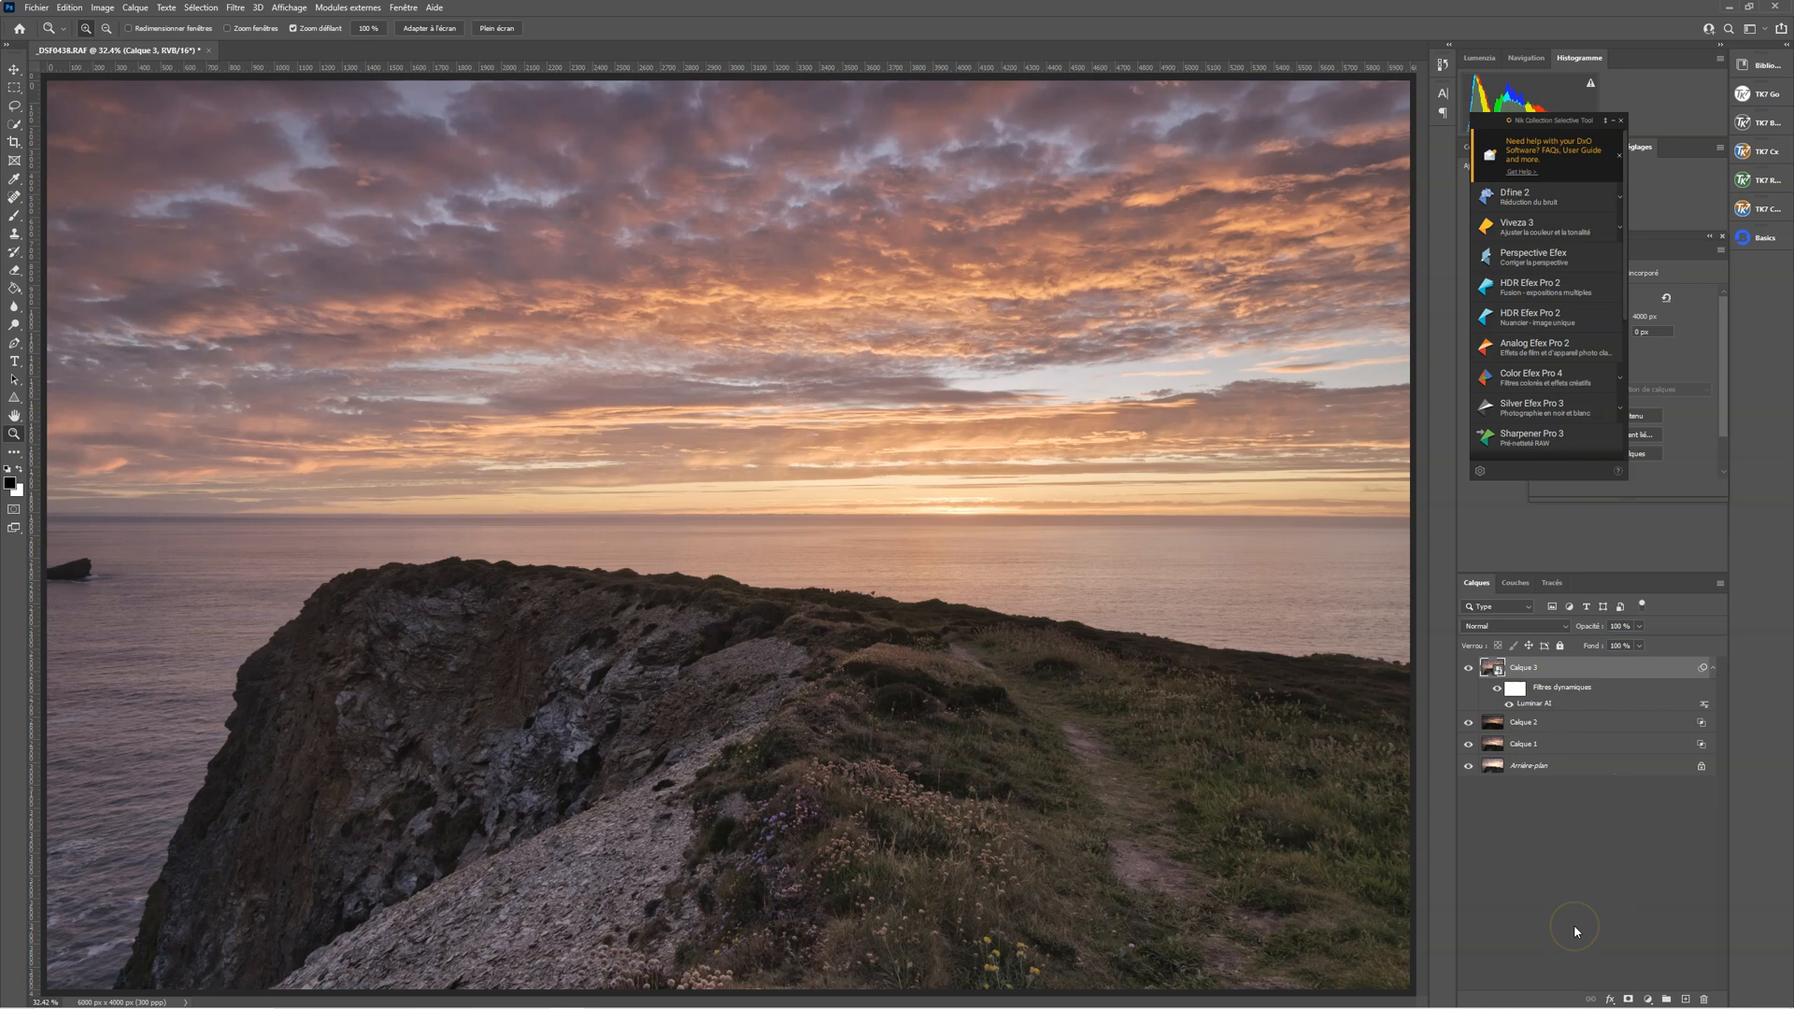
Duplicate the Calque 3 smart object and set the Mystique amount to 50 in the copy's Luminar AI filter
{"action": "key", "text": "ctrl+j"}
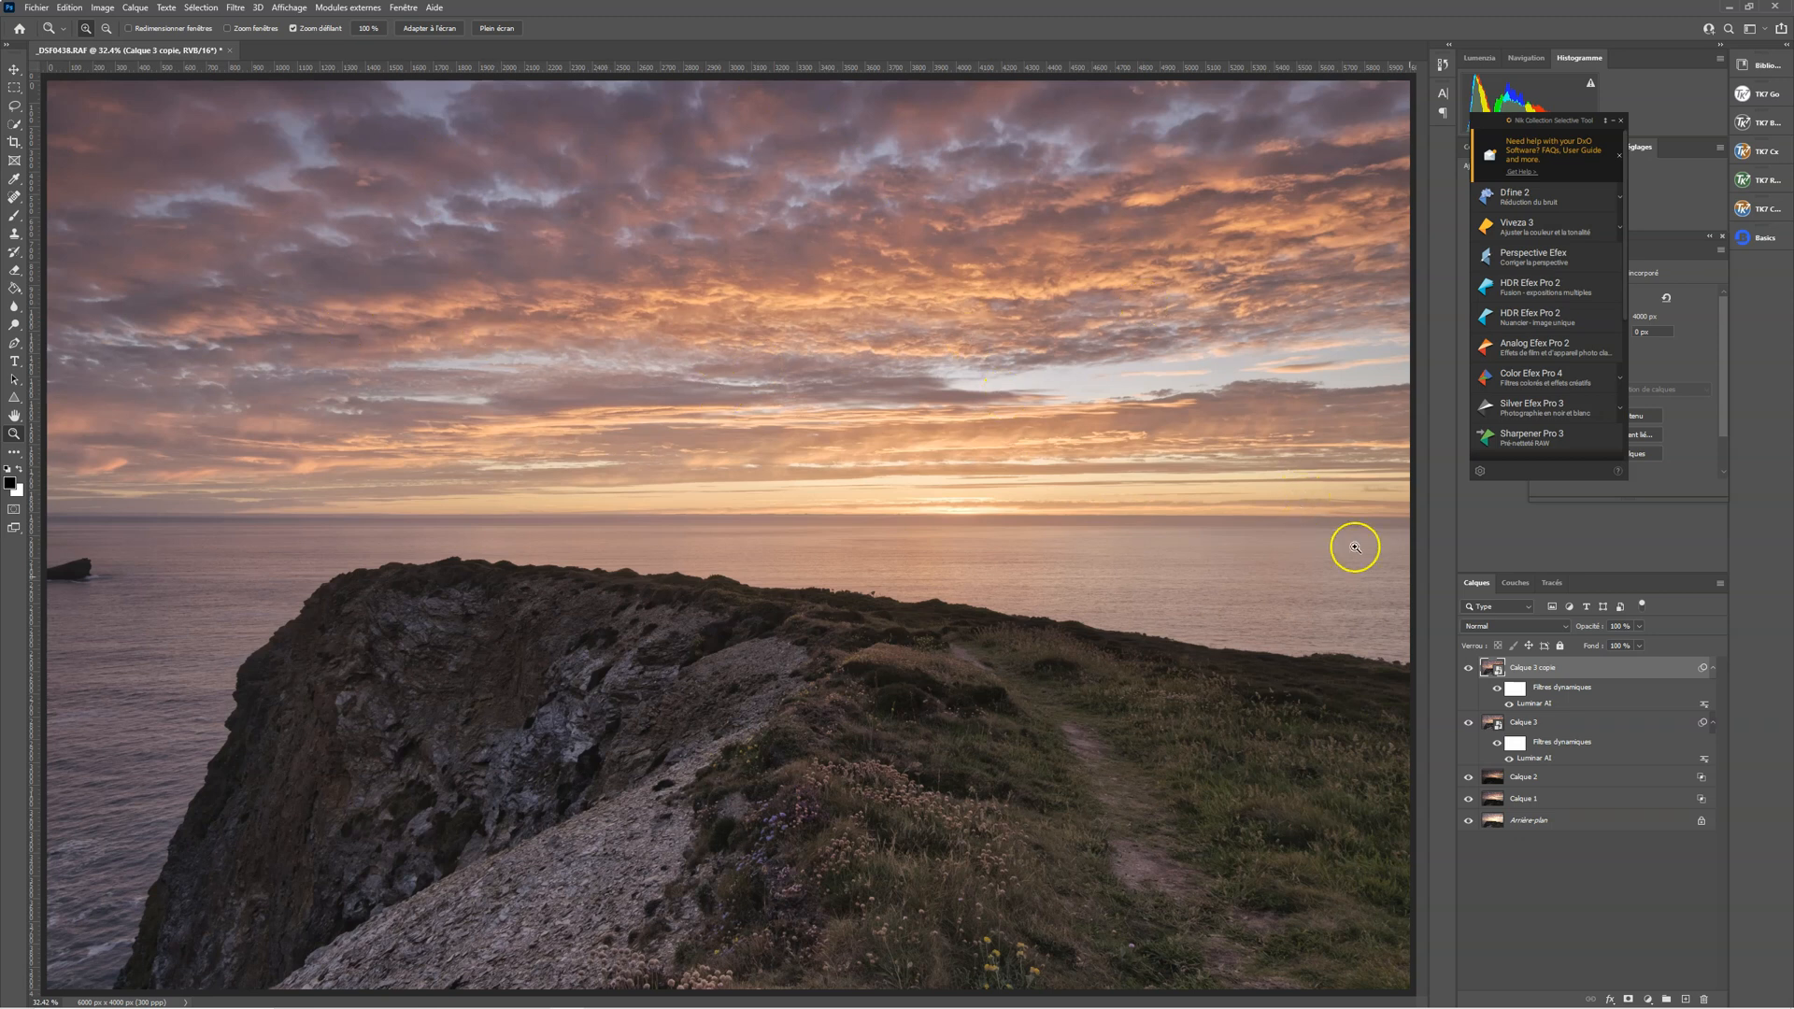
{"action": "double_click", "coordinate": [1533, 707]}
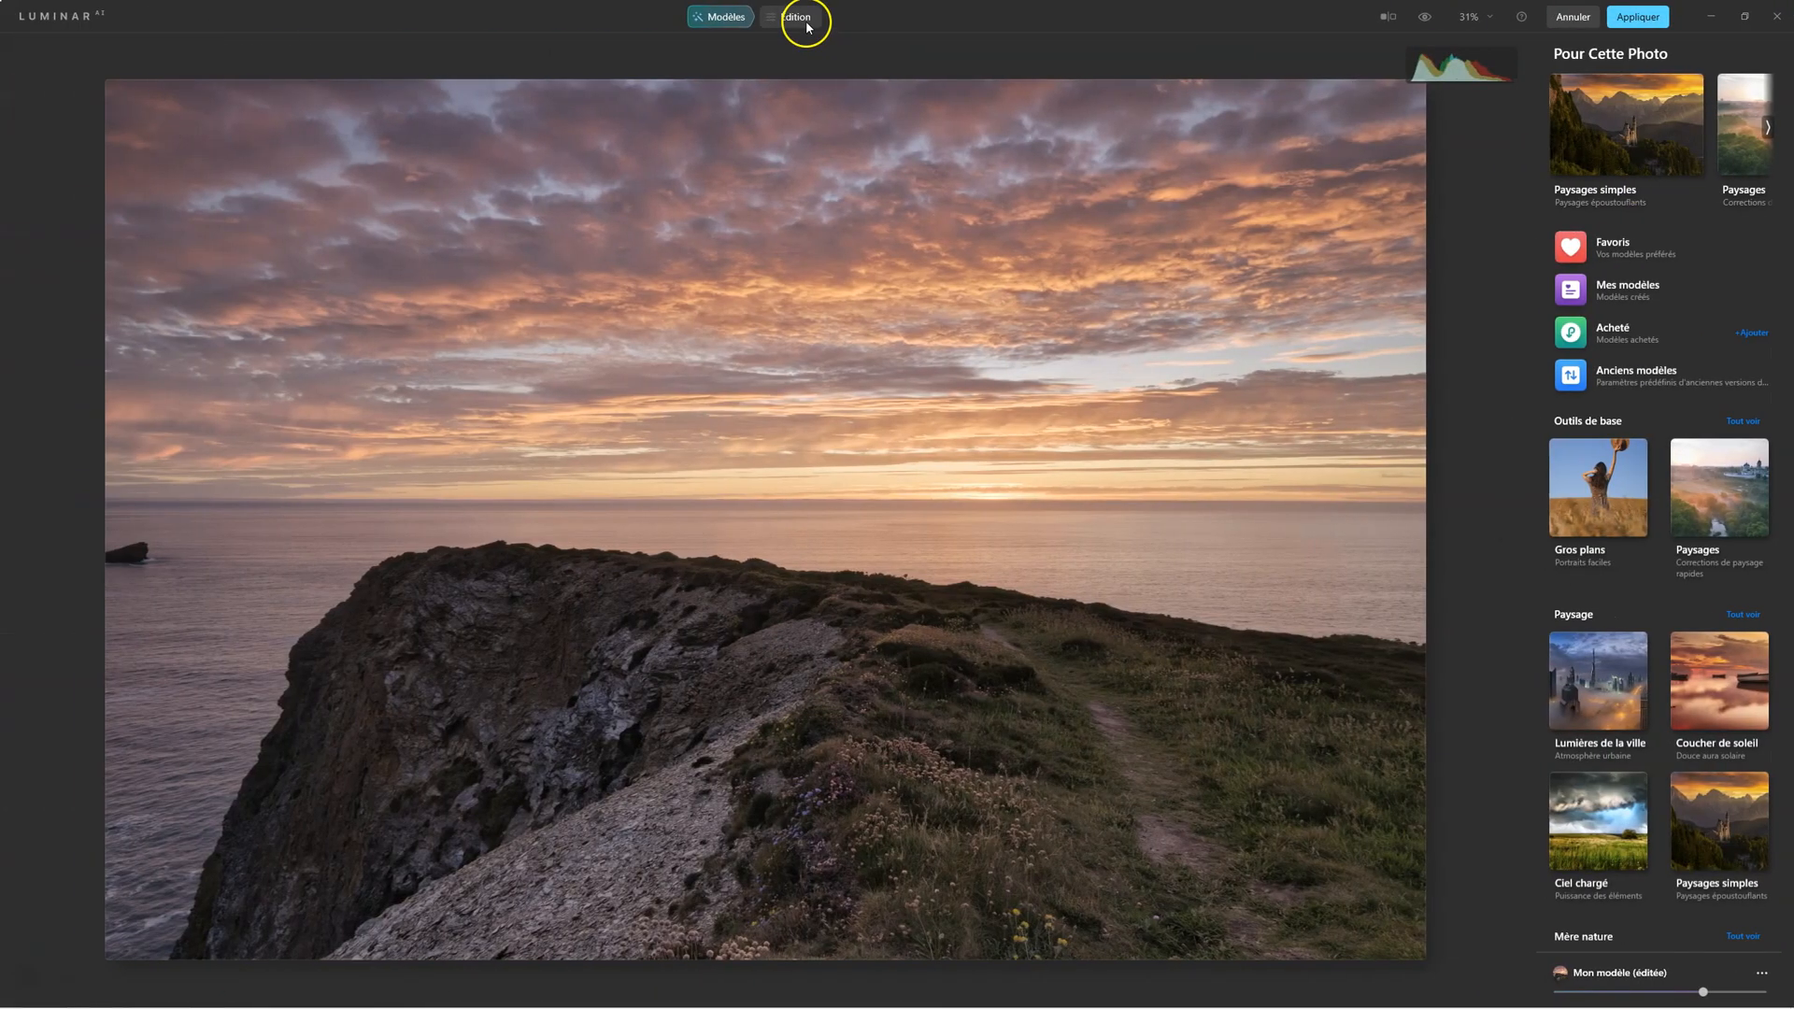
{"action": "left_click", "coordinate": [806, 19]}
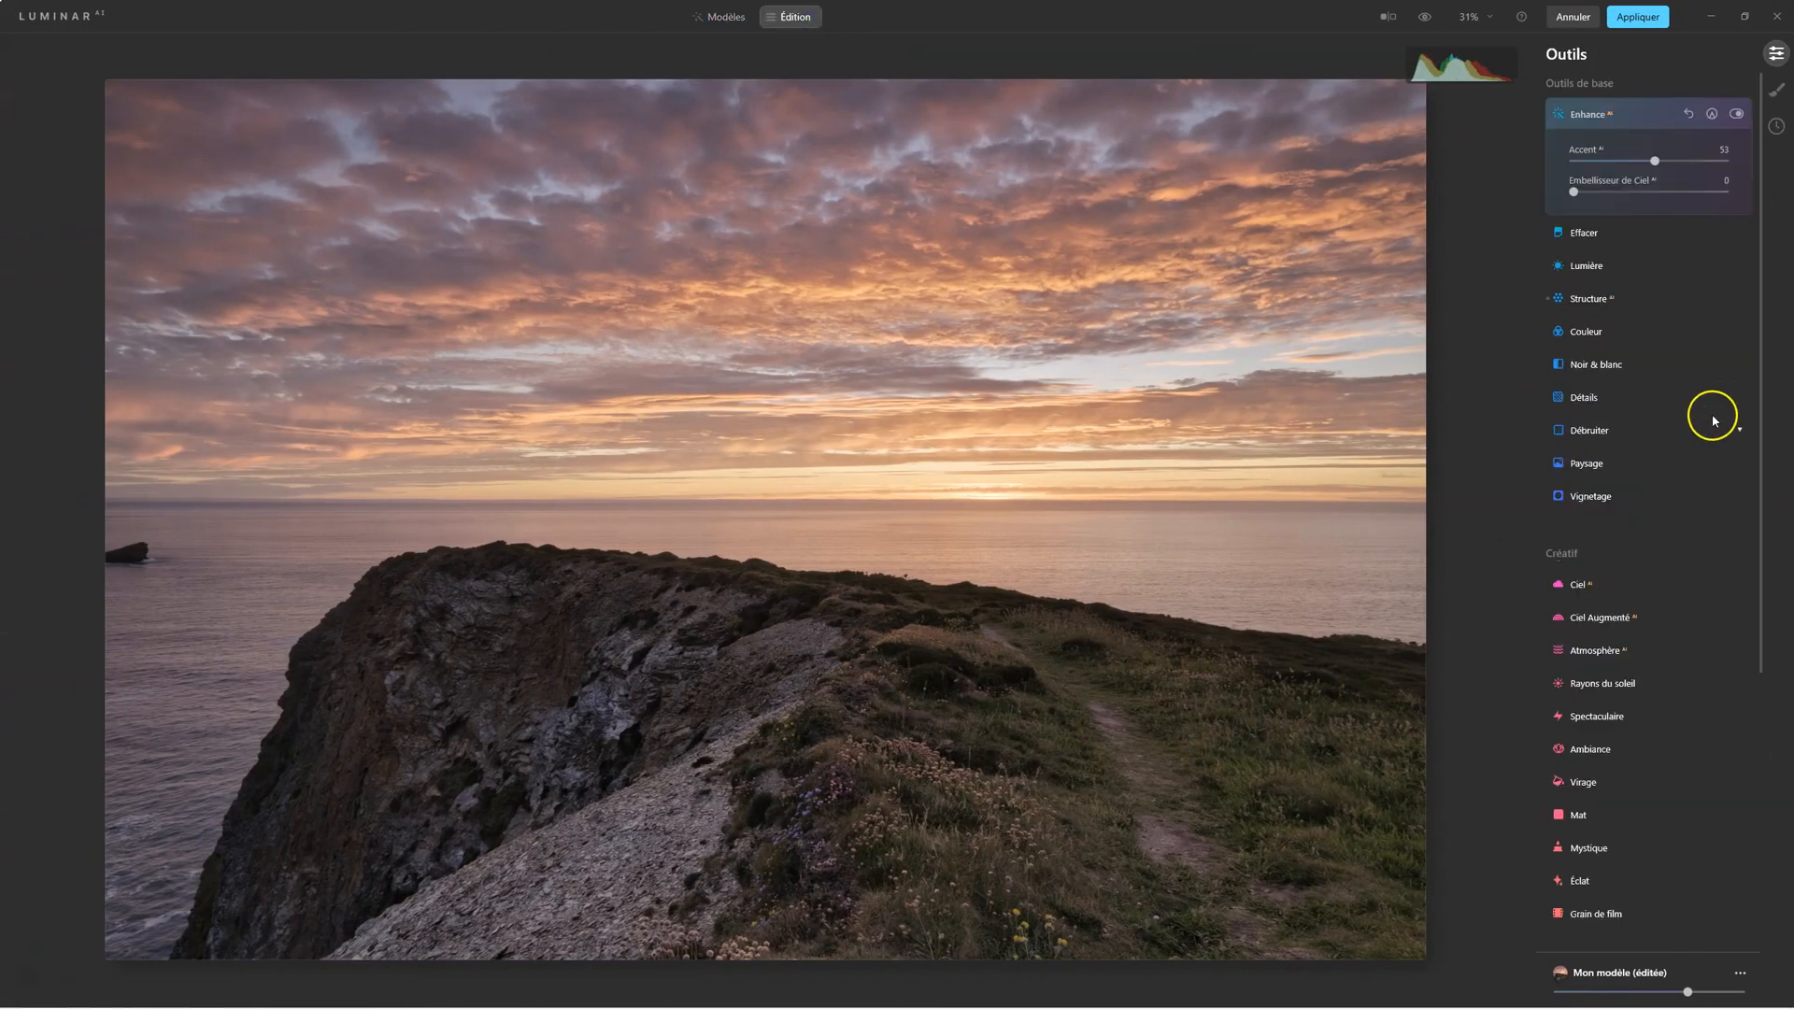
{"action": "left_click", "coordinate": [1589, 848]}
{"action": "left_click", "coordinate": [1649, 675]}
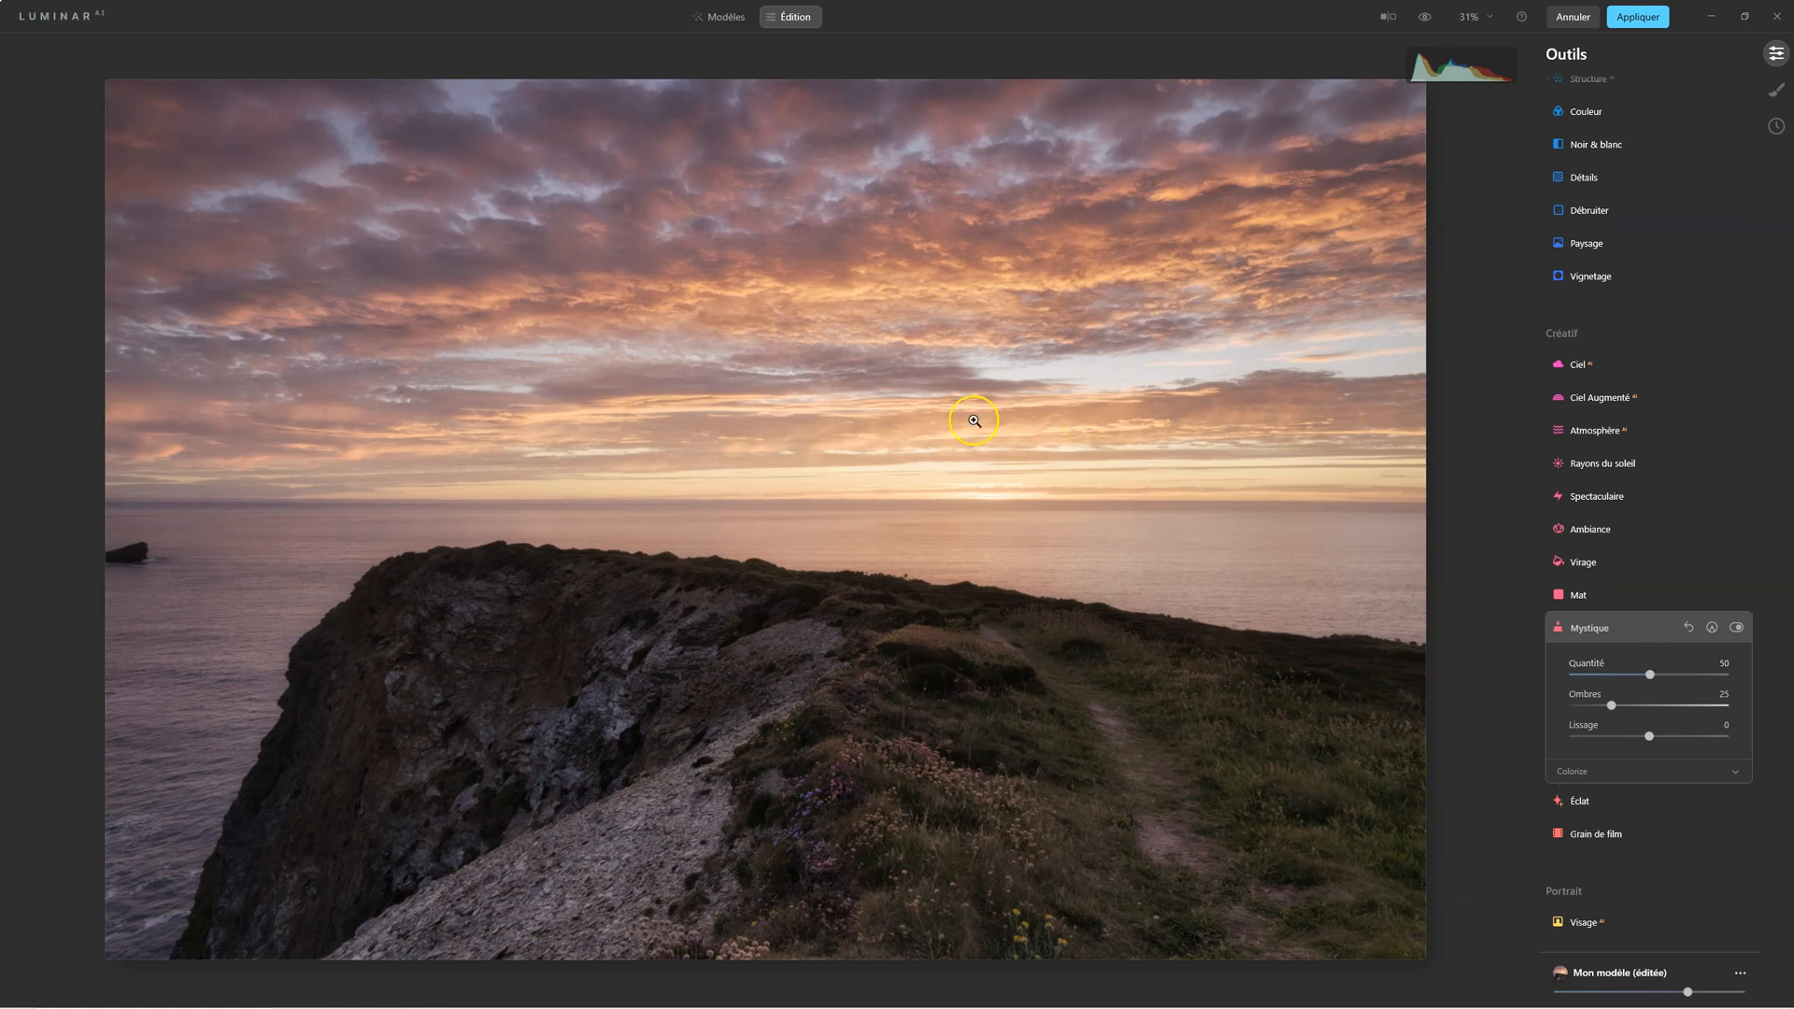
Add an Éclat effect of type Flou artistique with an amount of 26, and apply the Luminar AI edits
{"action": "left_click", "coordinate": [1580, 803]}
{"action": "mouse_move", "coordinate": [1622, 731]}
{"action": "left_mouse_down"}
{"action": "mouse_move", "coordinate": [1562, 729]}
{"action": "mouse_move", "coordinate": [1614, 737]}
{"action": "left_mouse_up"}
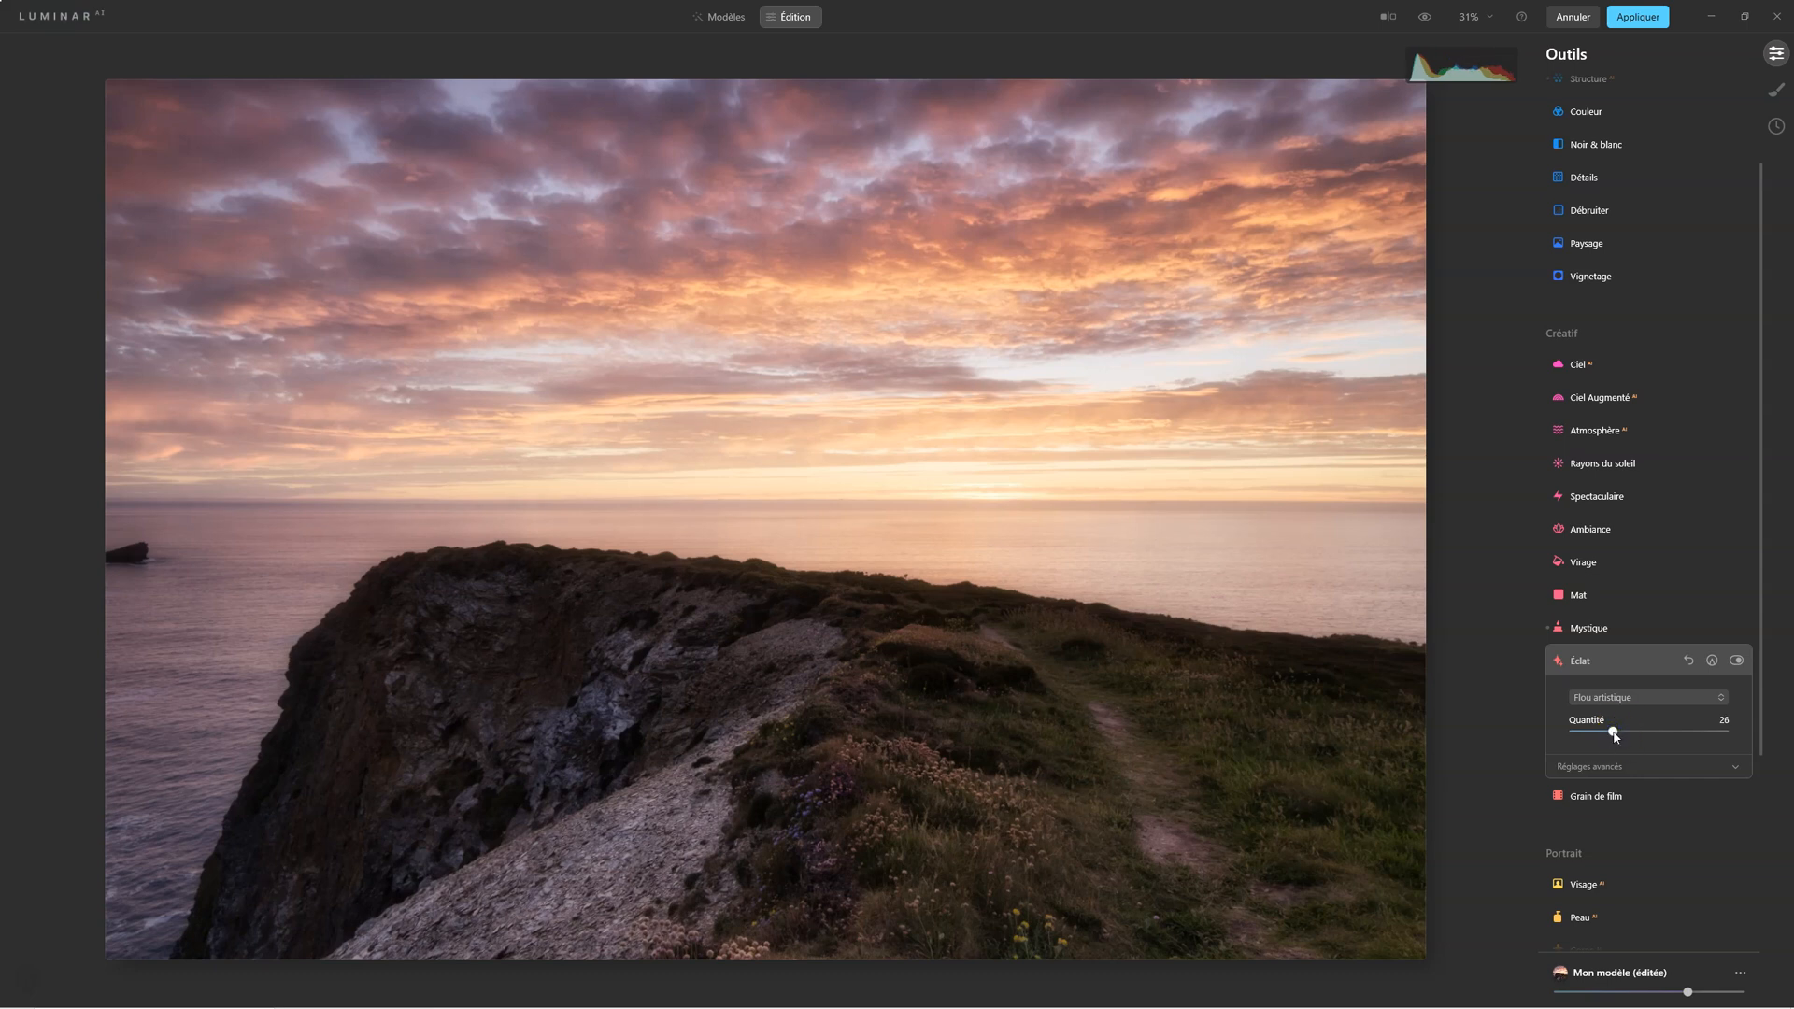
{"action": "left_click", "coordinate": [1643, 19]}
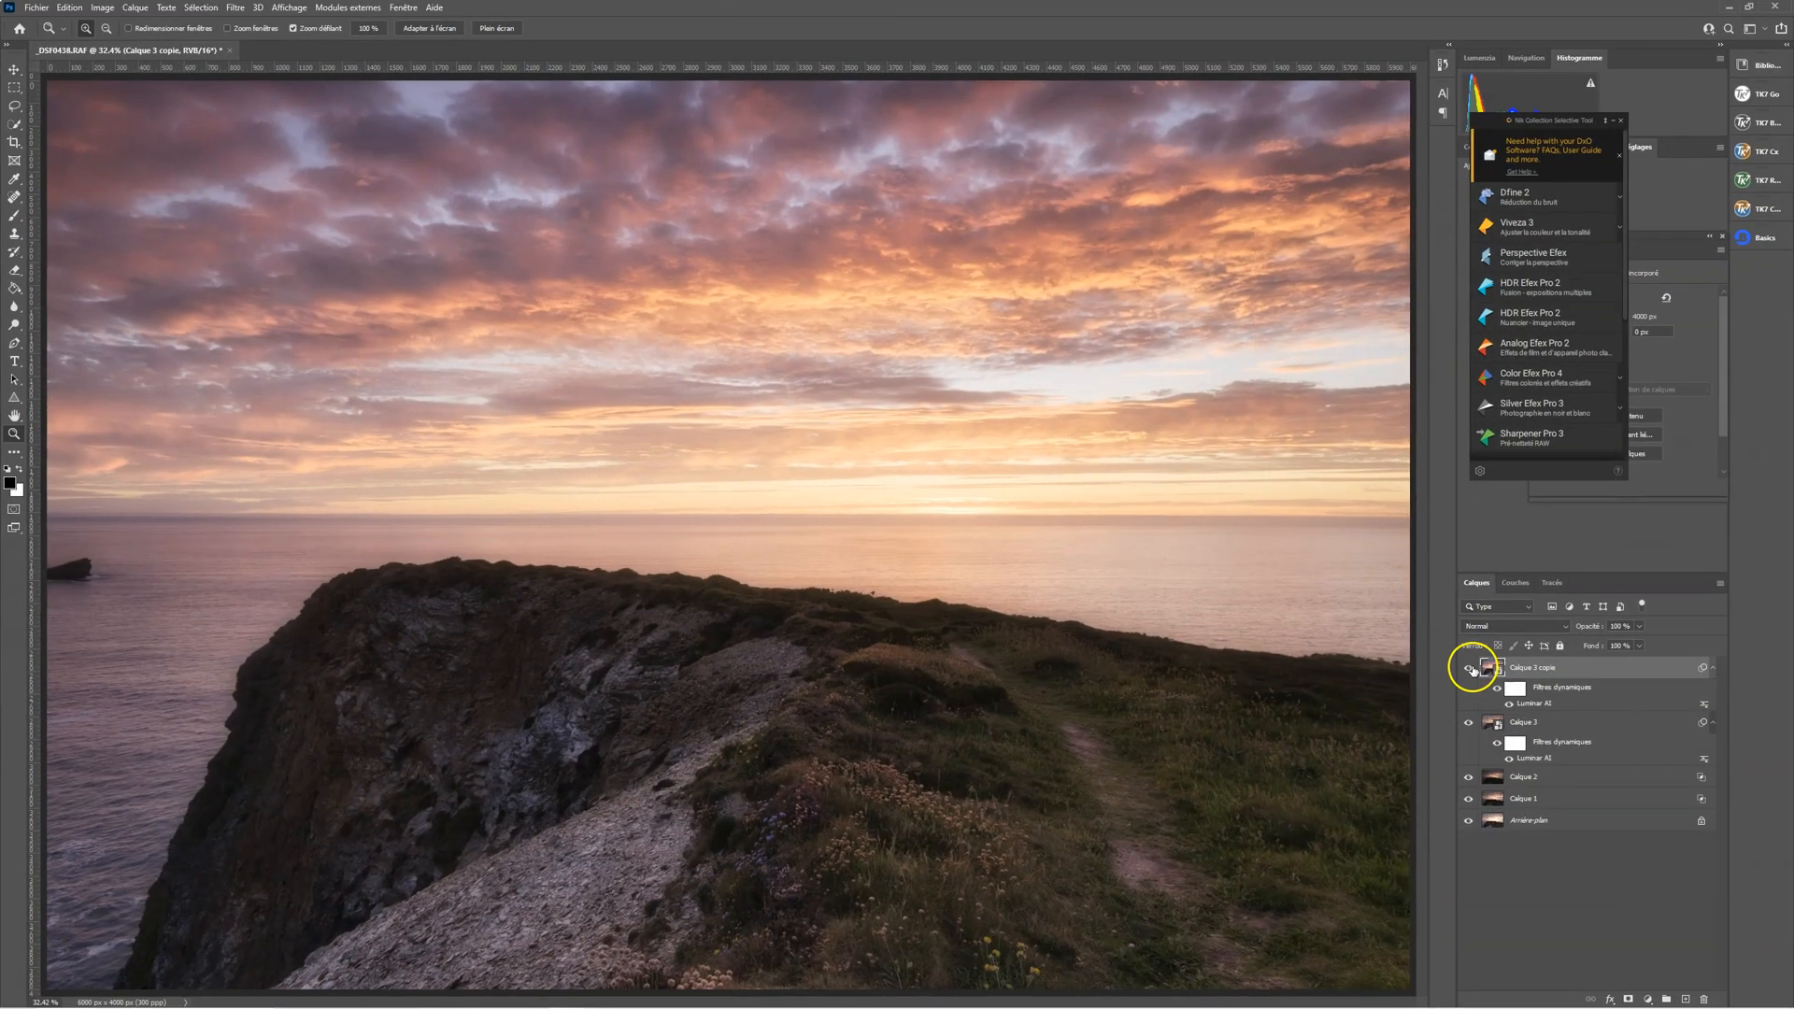
Compare the image with and without Calque 3 copie
{"action": "left_click", "coordinate": [1470, 668]}
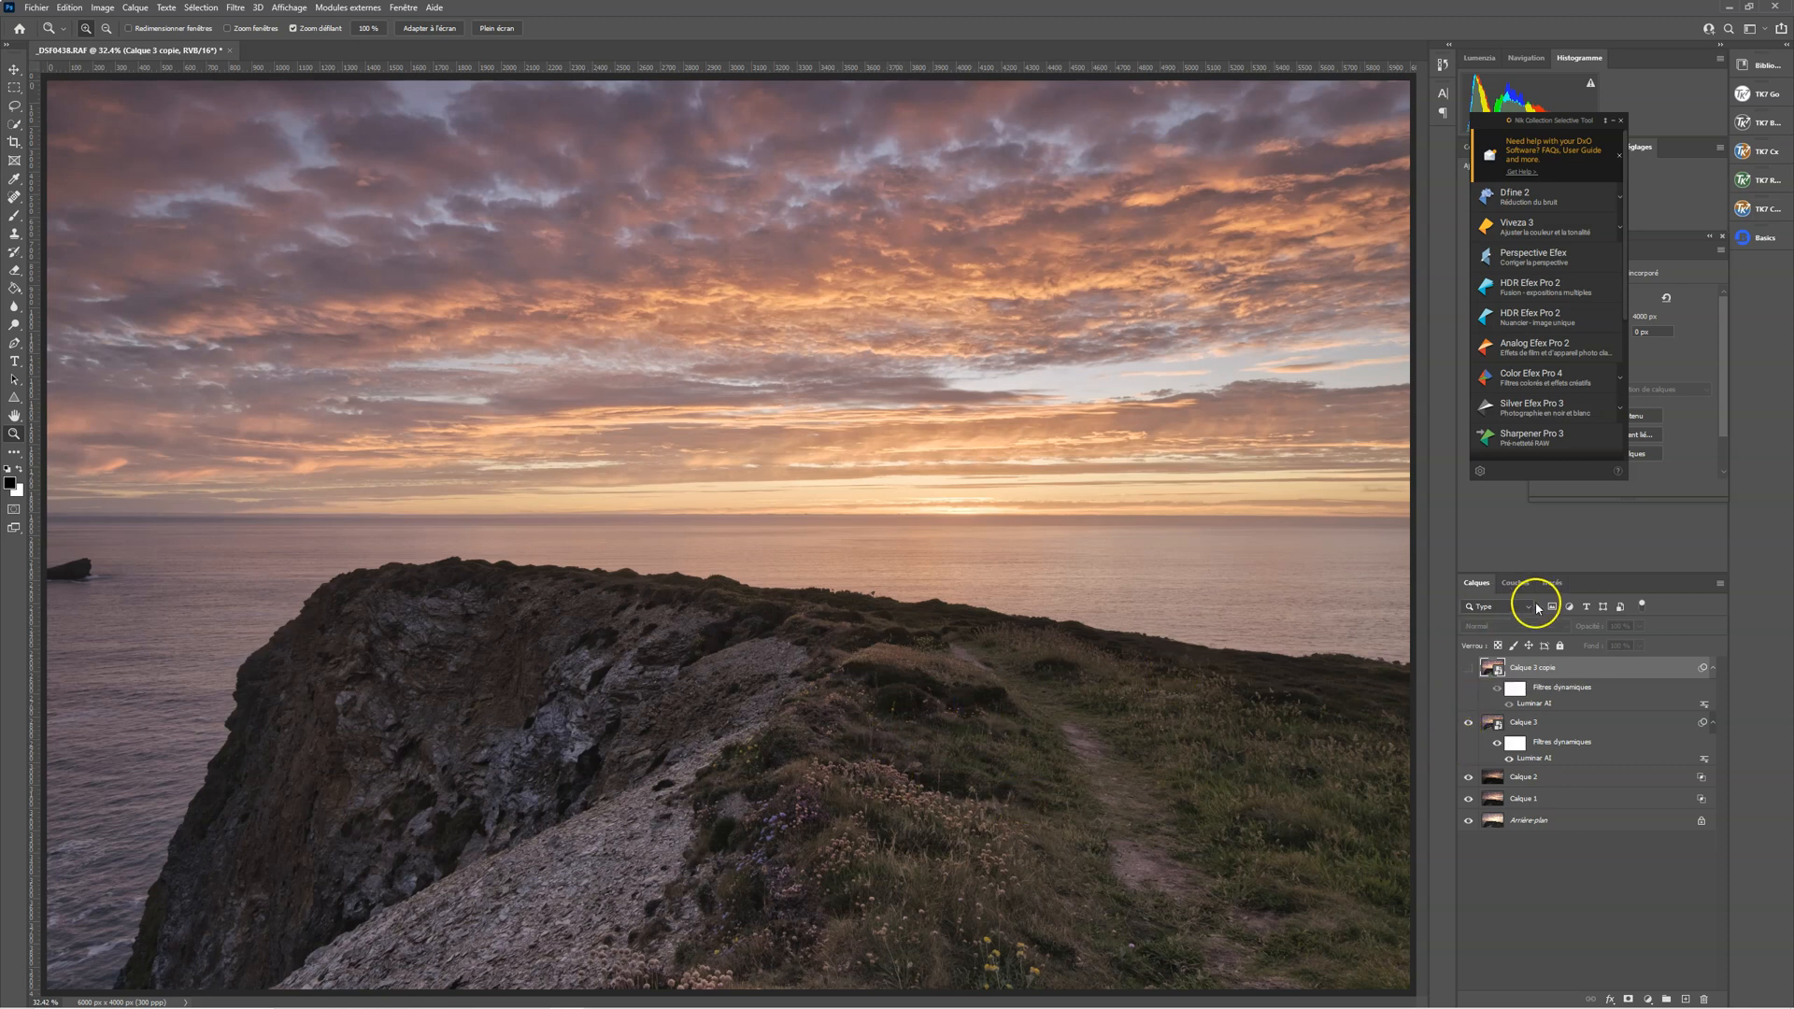
{"action": "left_click", "coordinate": [1469, 668]}
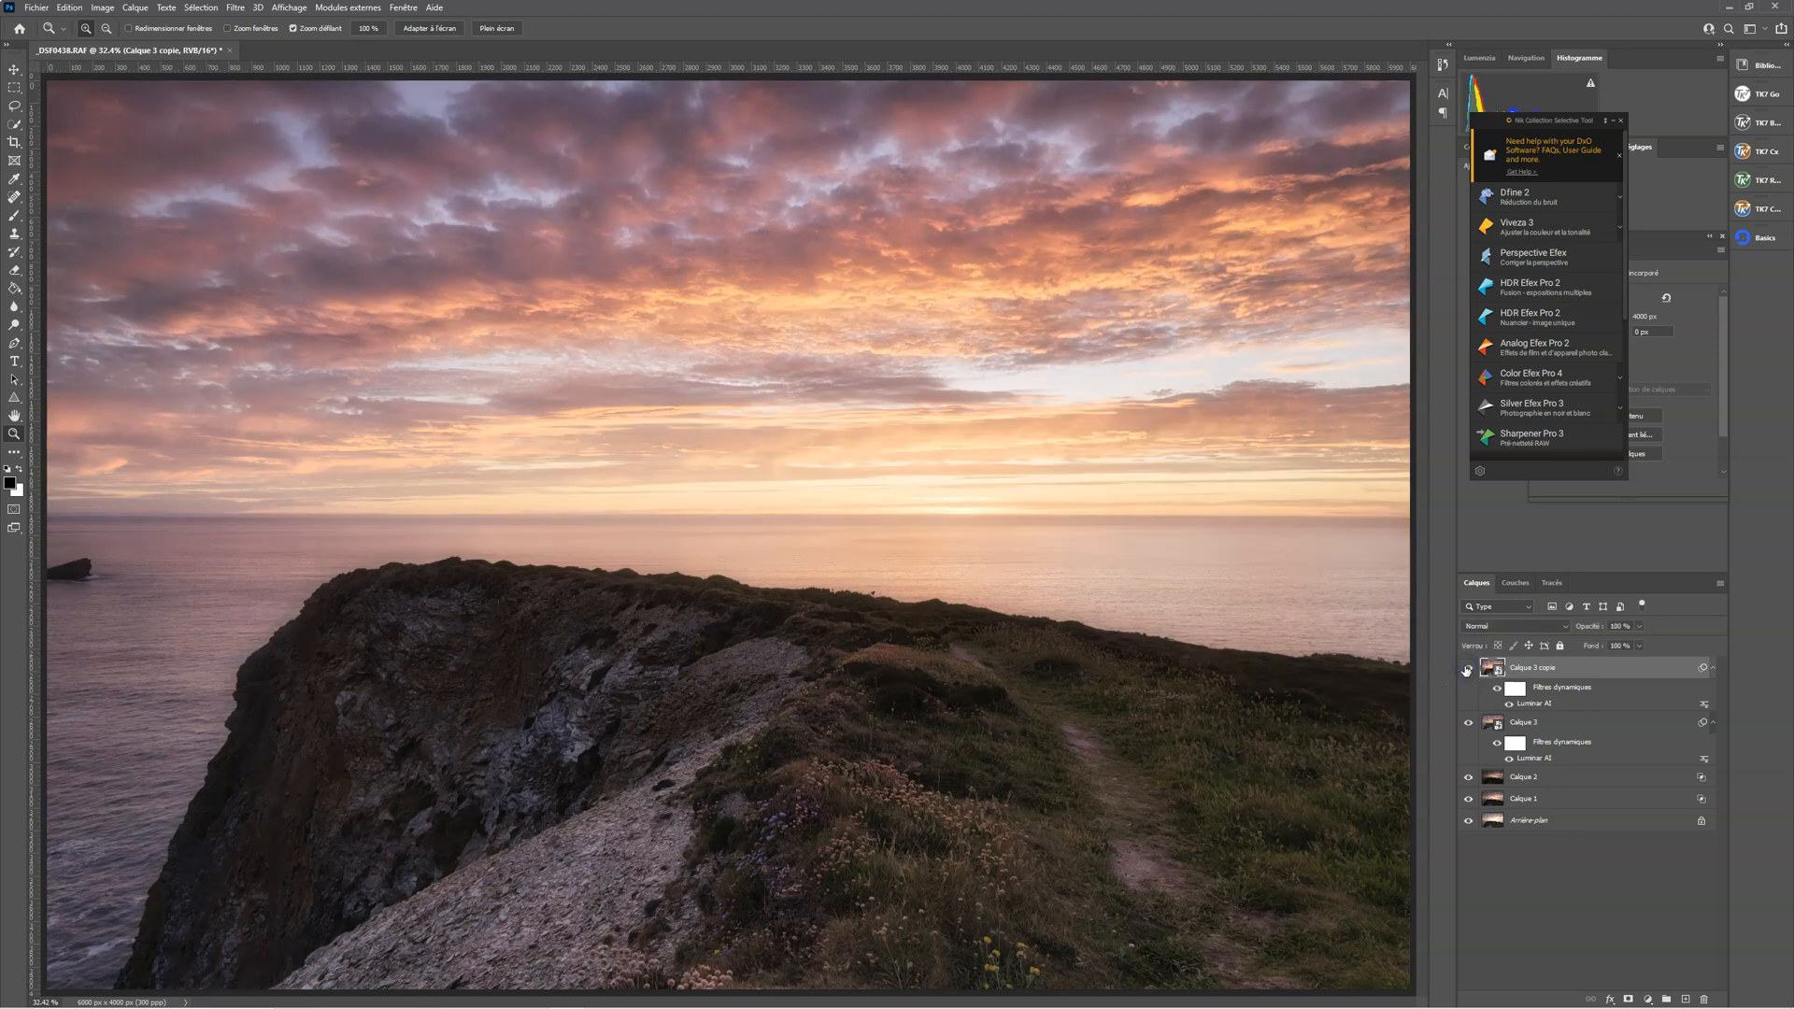
{"action": "left_click", "coordinate": [1466, 669]}
{"action": "left_click", "coordinate": [1466, 670]}
Invert the smart filter mask of Calque 3 copie to black and compare the image with and without that layer
{"action": "left_click", "coordinate": [1519, 690]}
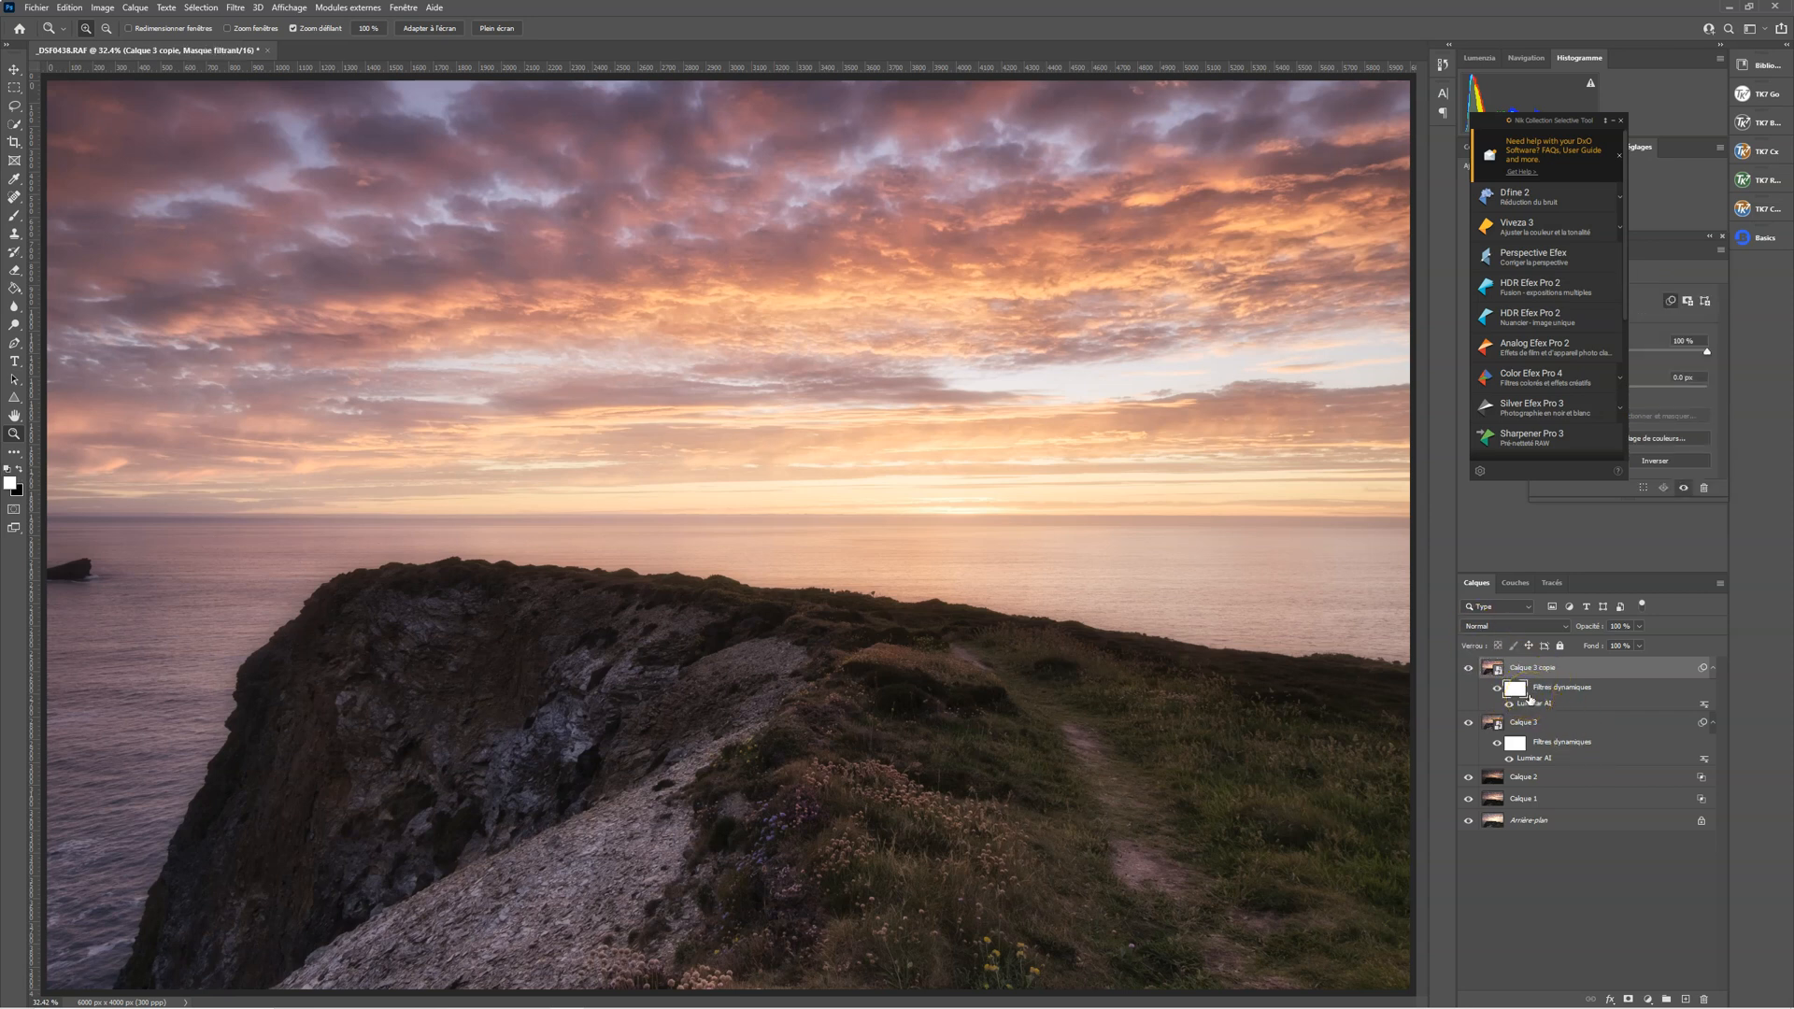
{"action": "key", "text": "ctrl+i"}
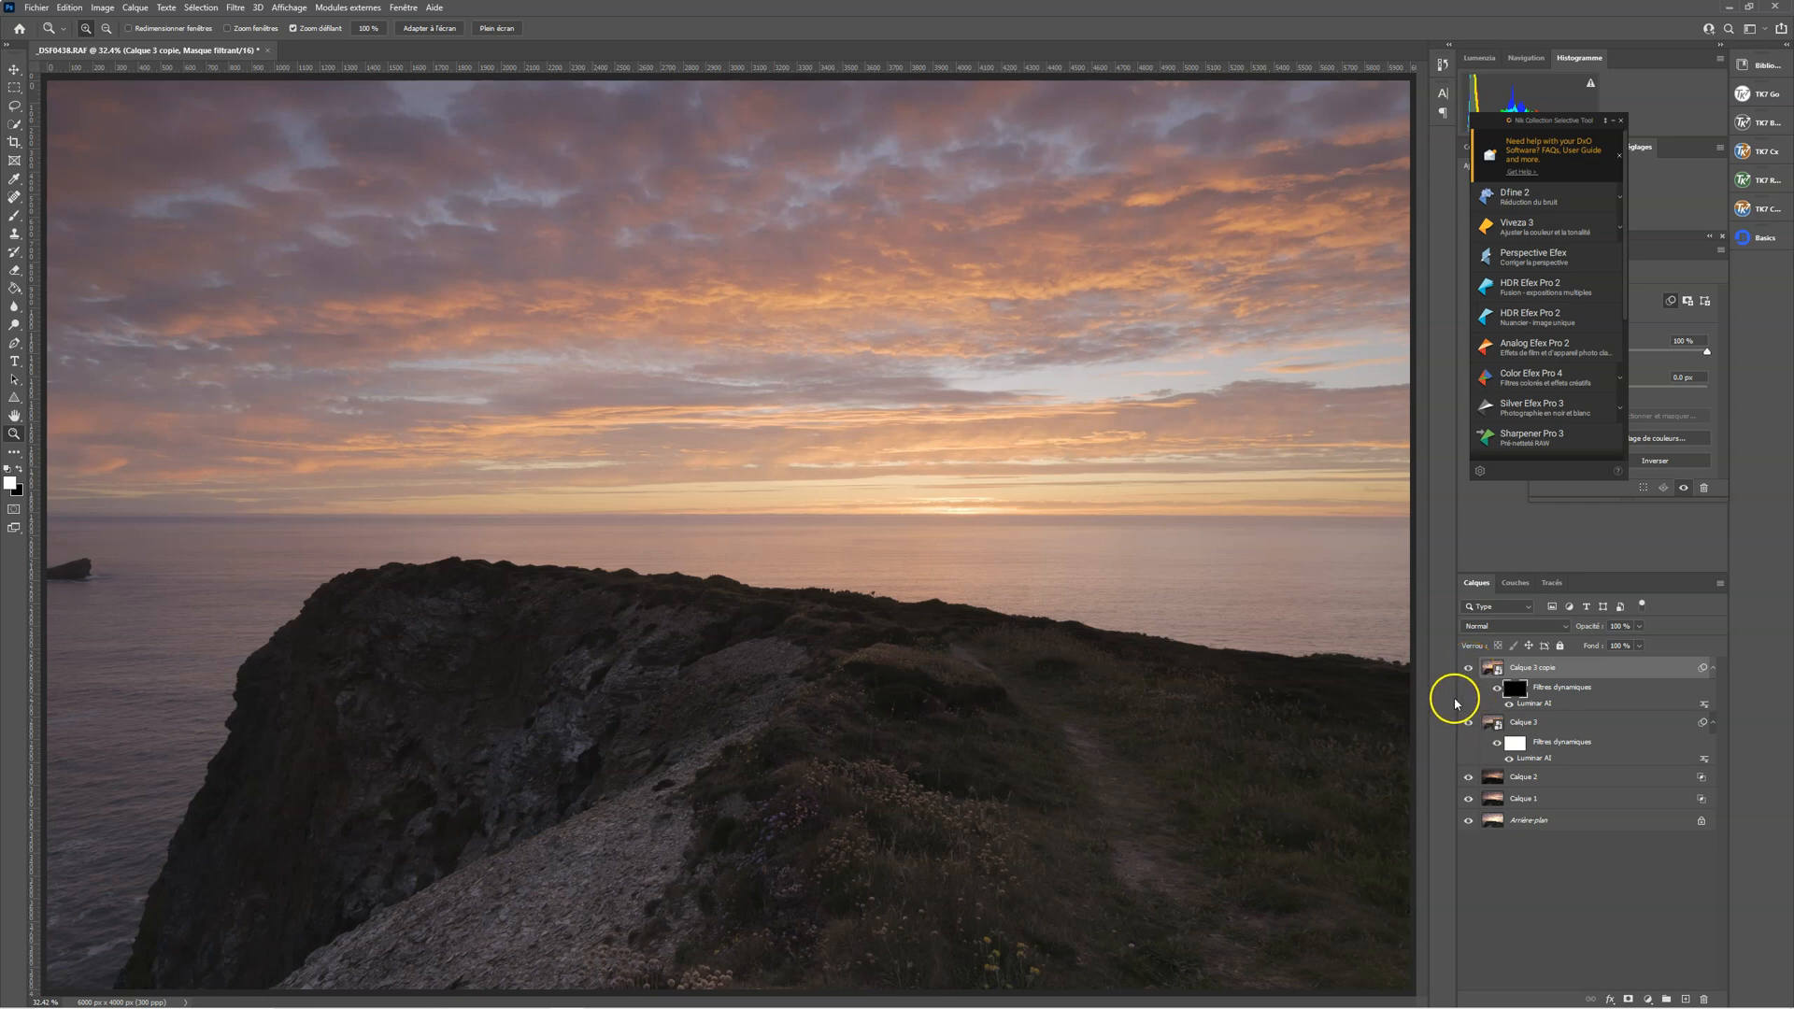
{"action": "left_click", "coordinate": [1468, 668]}
{"action": "left_click", "coordinate": [1468, 668]}
Add a layer mask to Calque 3 copie, inverting it to black and back to white
{"action": "left_click", "coordinate": [1628, 999]}
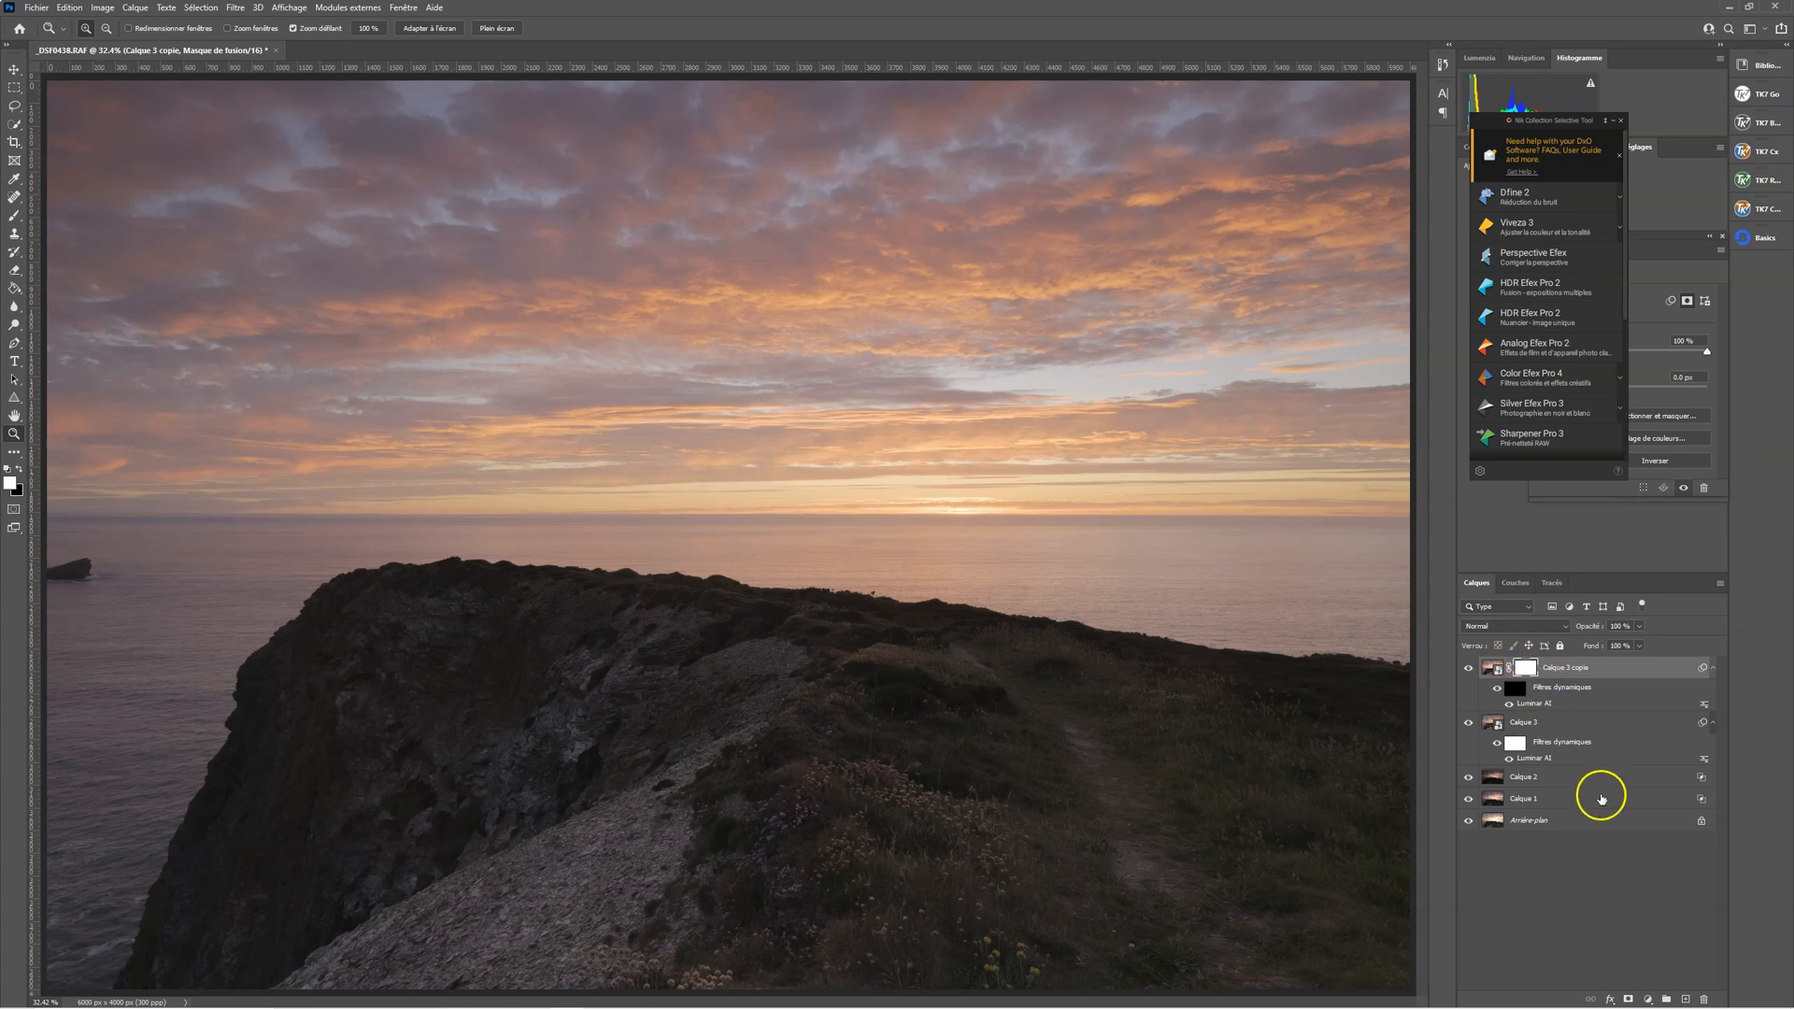
{"action": "key", "text": "ctrl+i"}
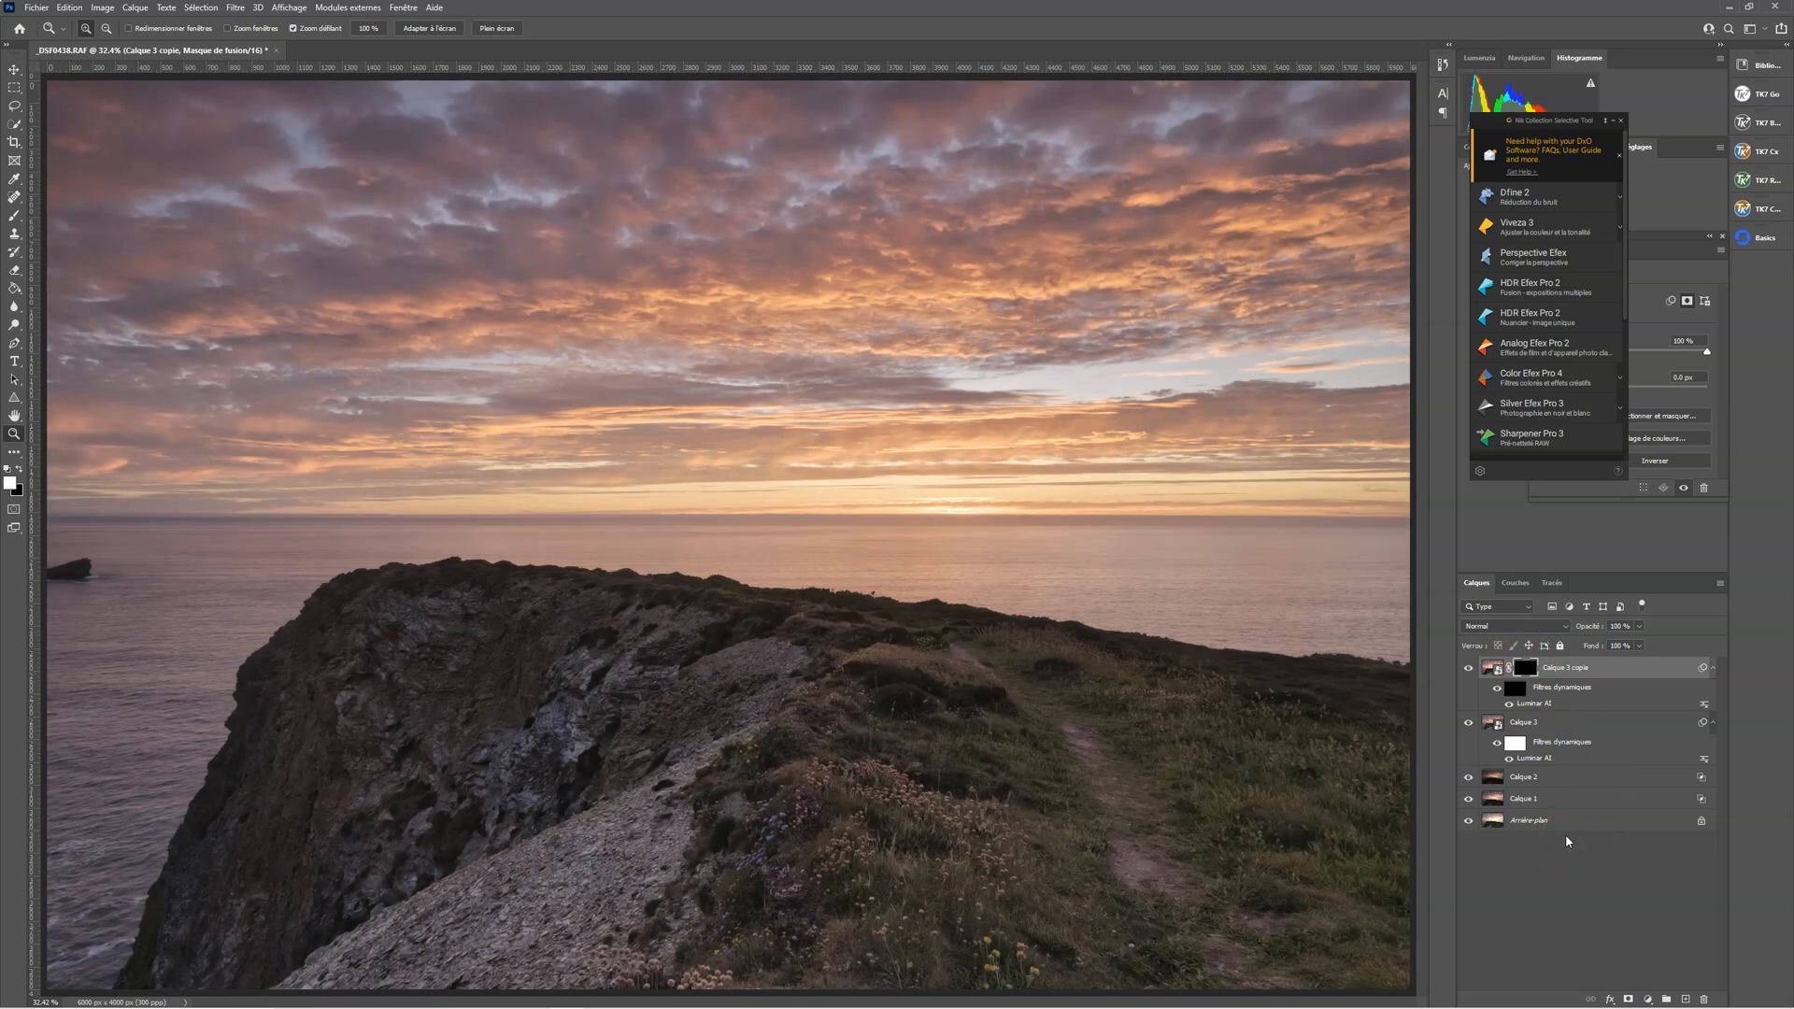
{"action": "key", "text": "ctrl+i"}
Target the smart filter mask of Calque 3 copie and select the sky automatically
{"action": "left_click", "coordinate": [1520, 692]}
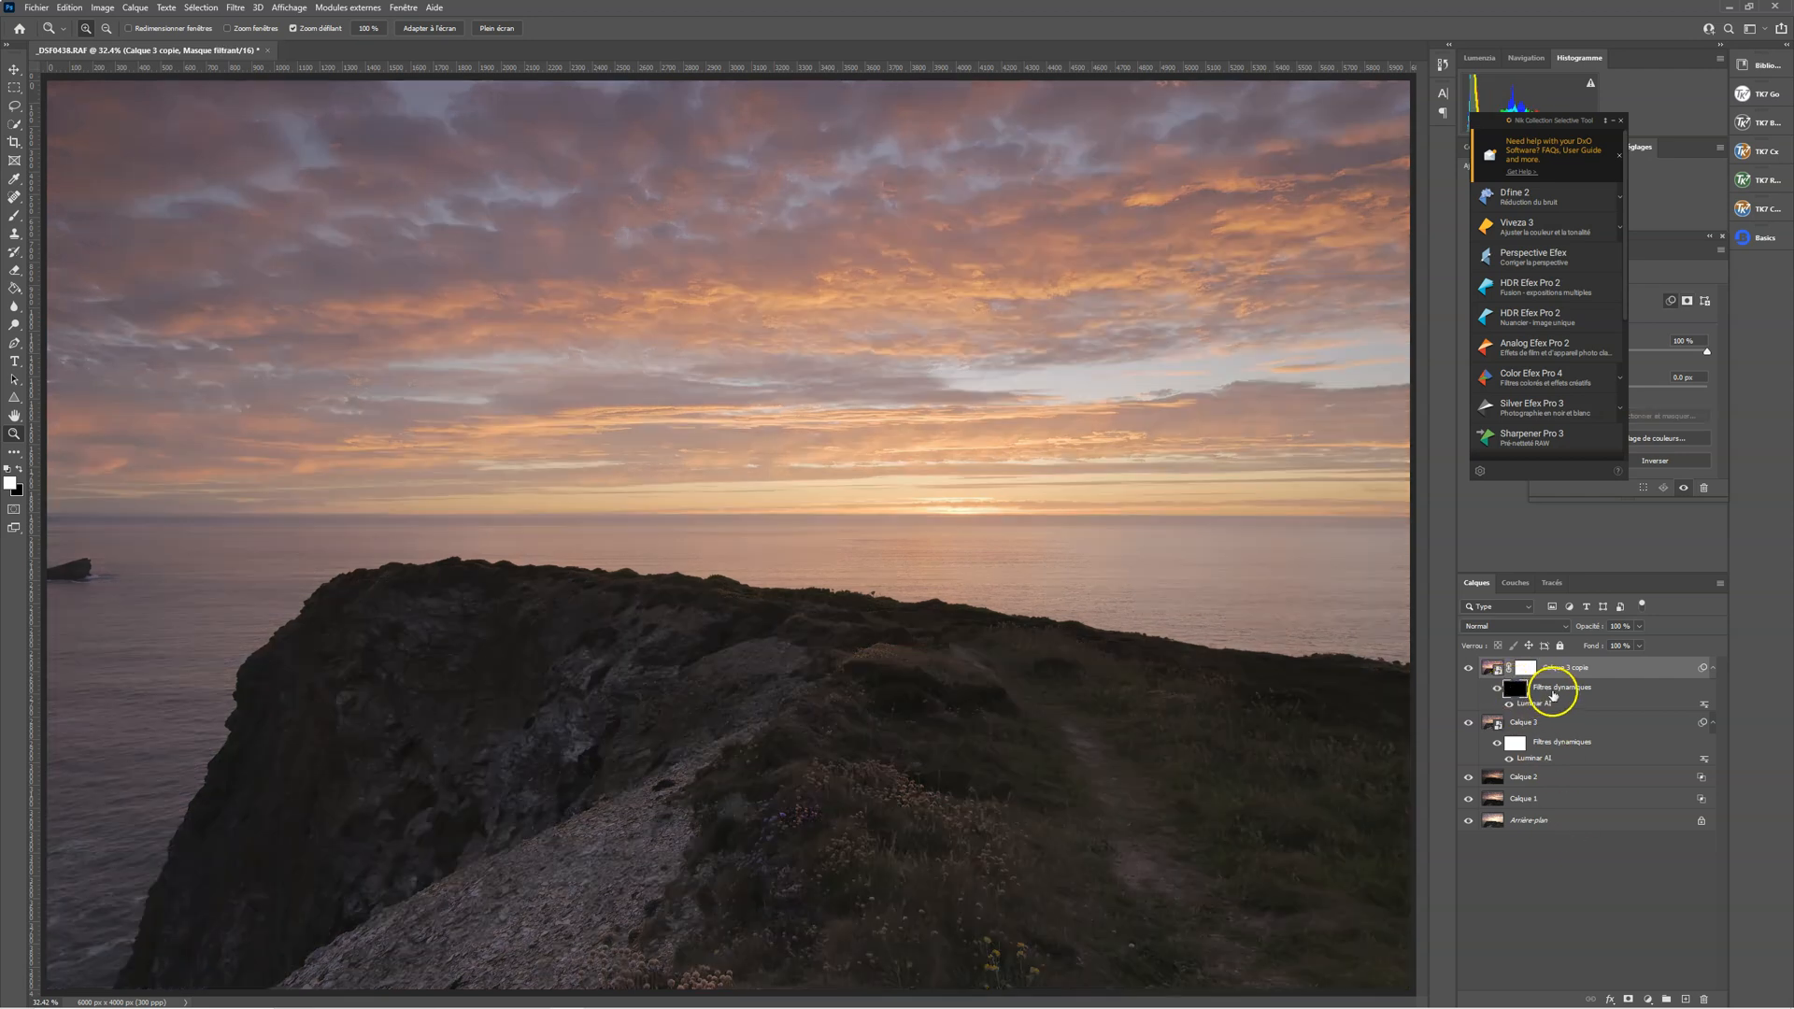
{"action": "left_click", "coordinate": [235, 7]}
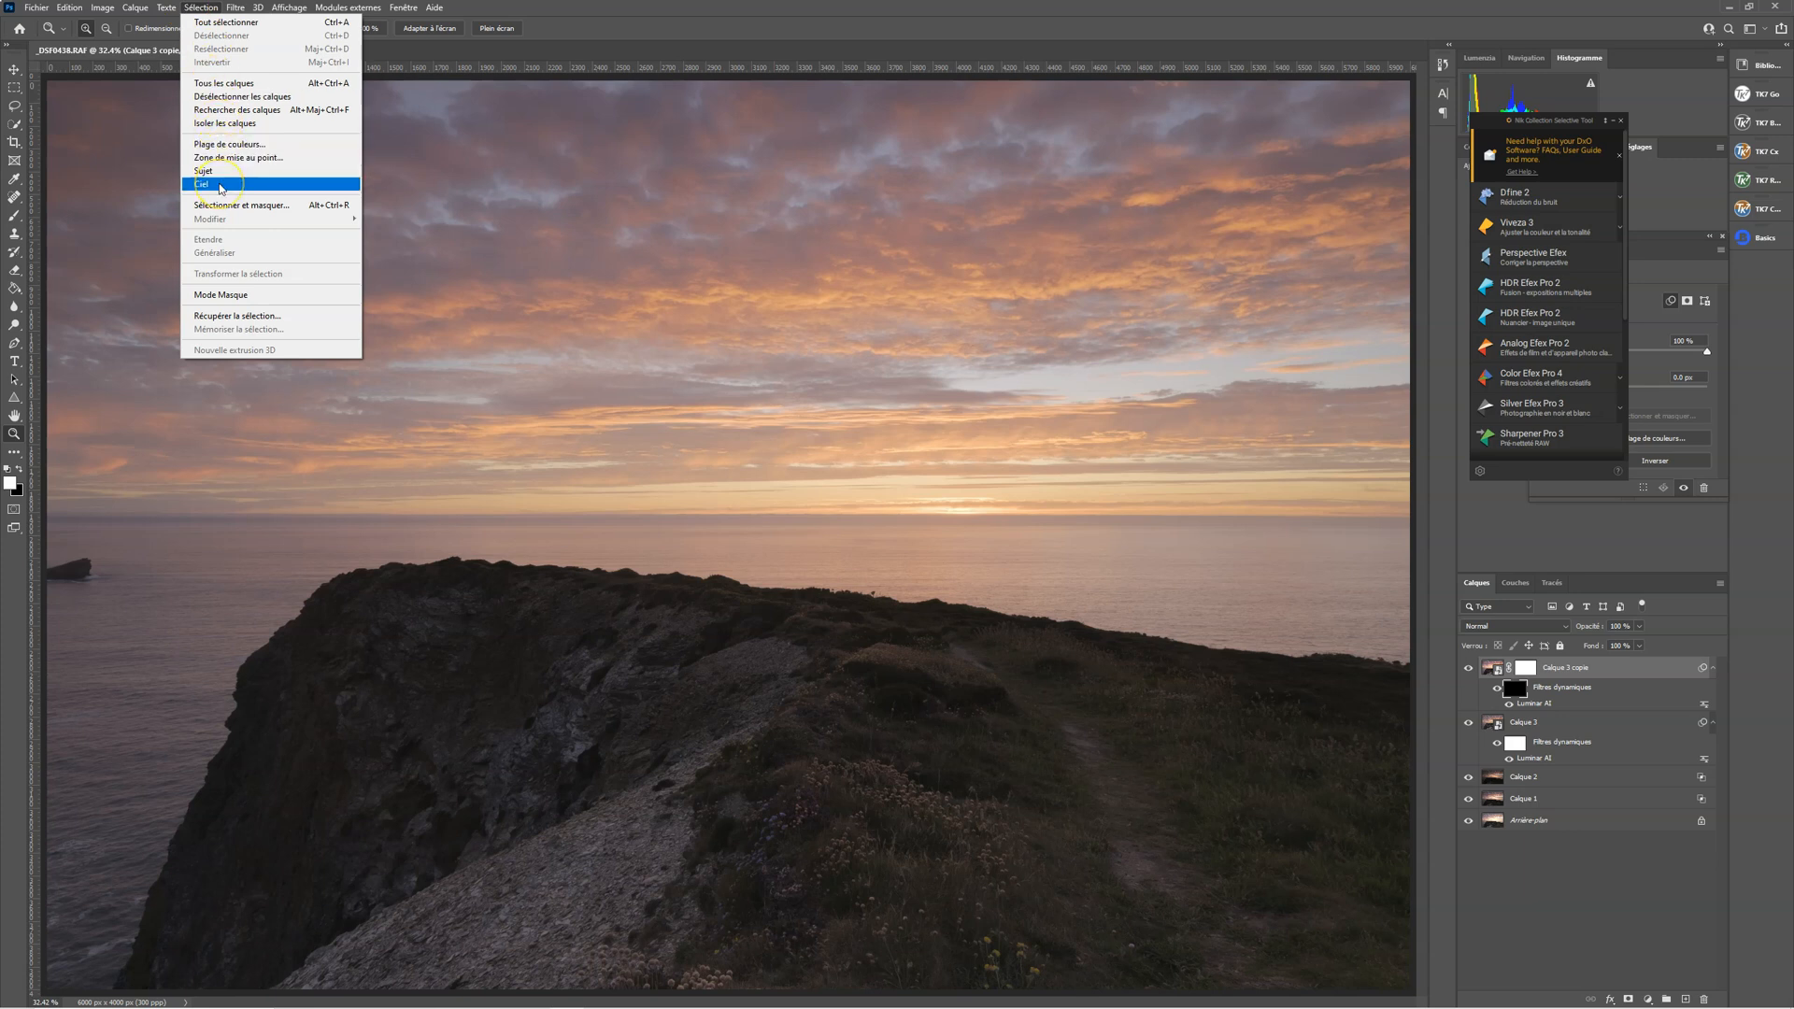
{"action": "left_click", "coordinate": [221, 186]}
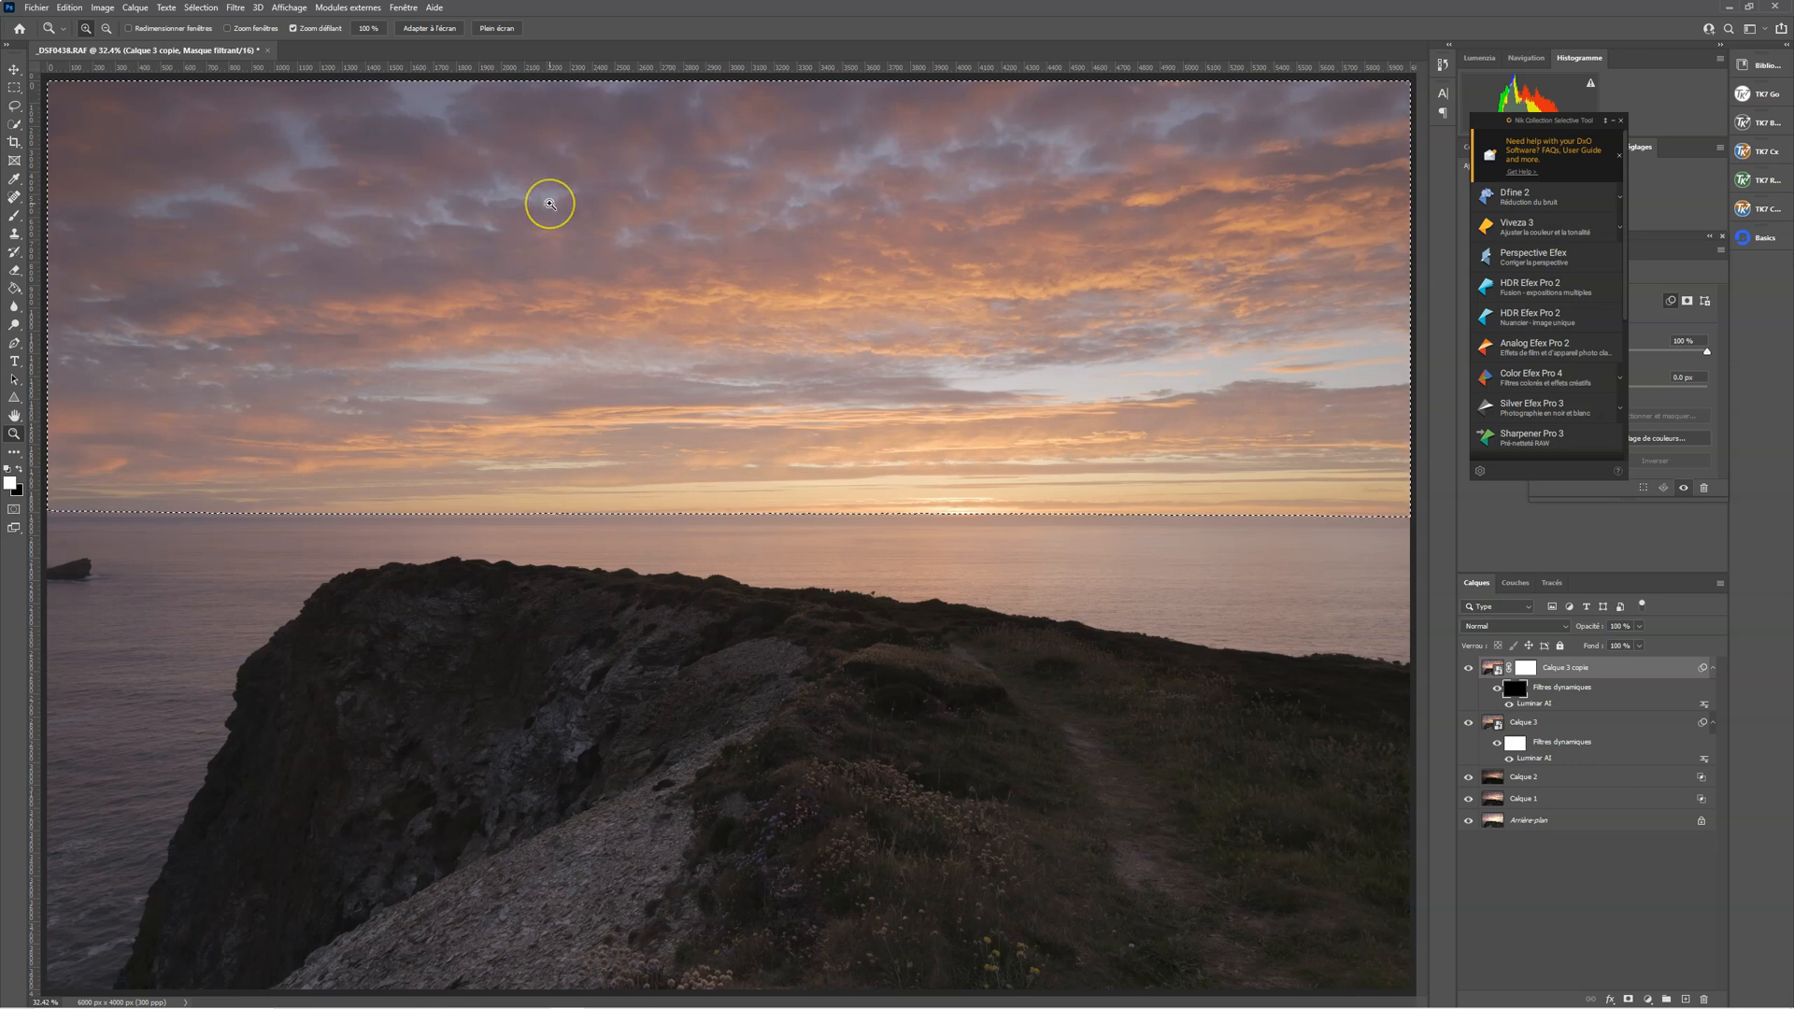
Set up an enlarged Brush with 100% opacity and 30% flow
{"action": "key", "text": "b"}
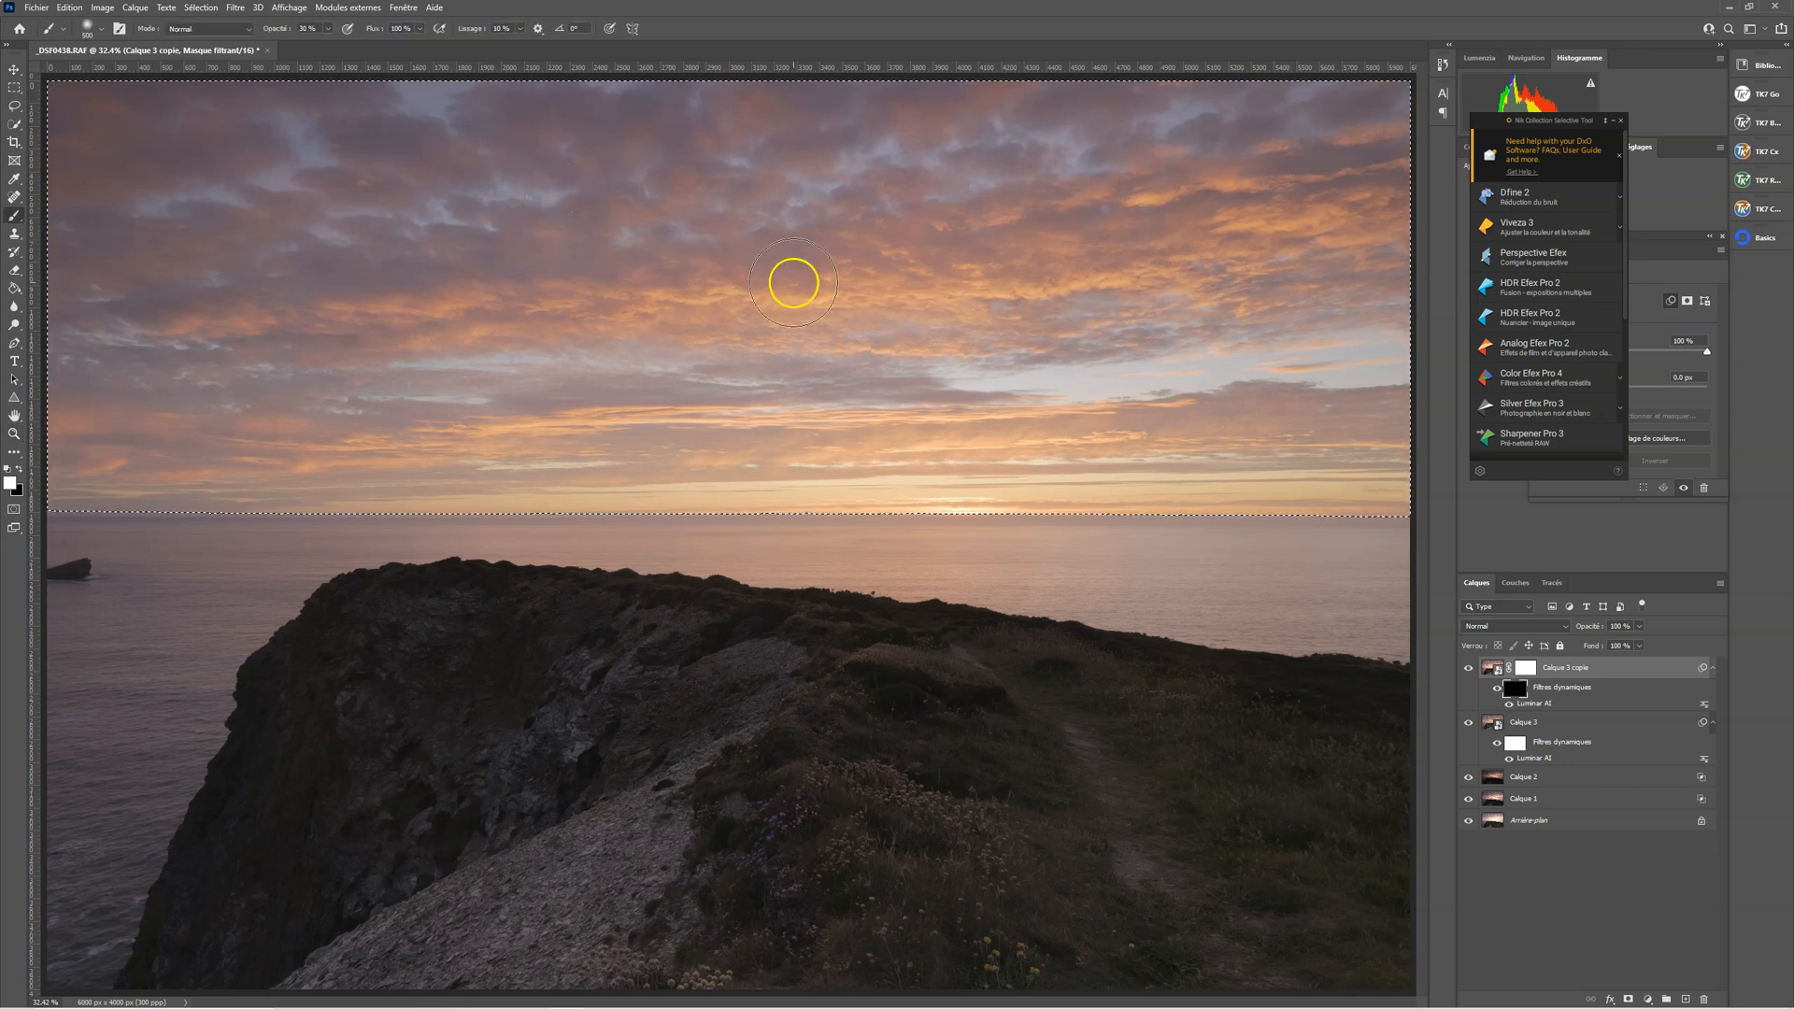
{"action": "key", "text": "bracketright"}
{"action": "key", "text": "bracketright"}
{"action": "key", "text": "bracketright"}
{"action": "key", "text": "bracketright"}
{"action": "key", "text": "bracketright"}
{"action": "key", "text": "bracketright"}
{"action": "key", "text": "bracketright"}
{"action": "key", "text": "bracketright"}
{"action": "key", "text": "bracketright"}
{"action": "key", "text": "bracketright"}
{"action": "key", "text": "bracketright"}
{"action": "key", "text": "bracketright"}
{"action": "key", "text": "bracketright"}
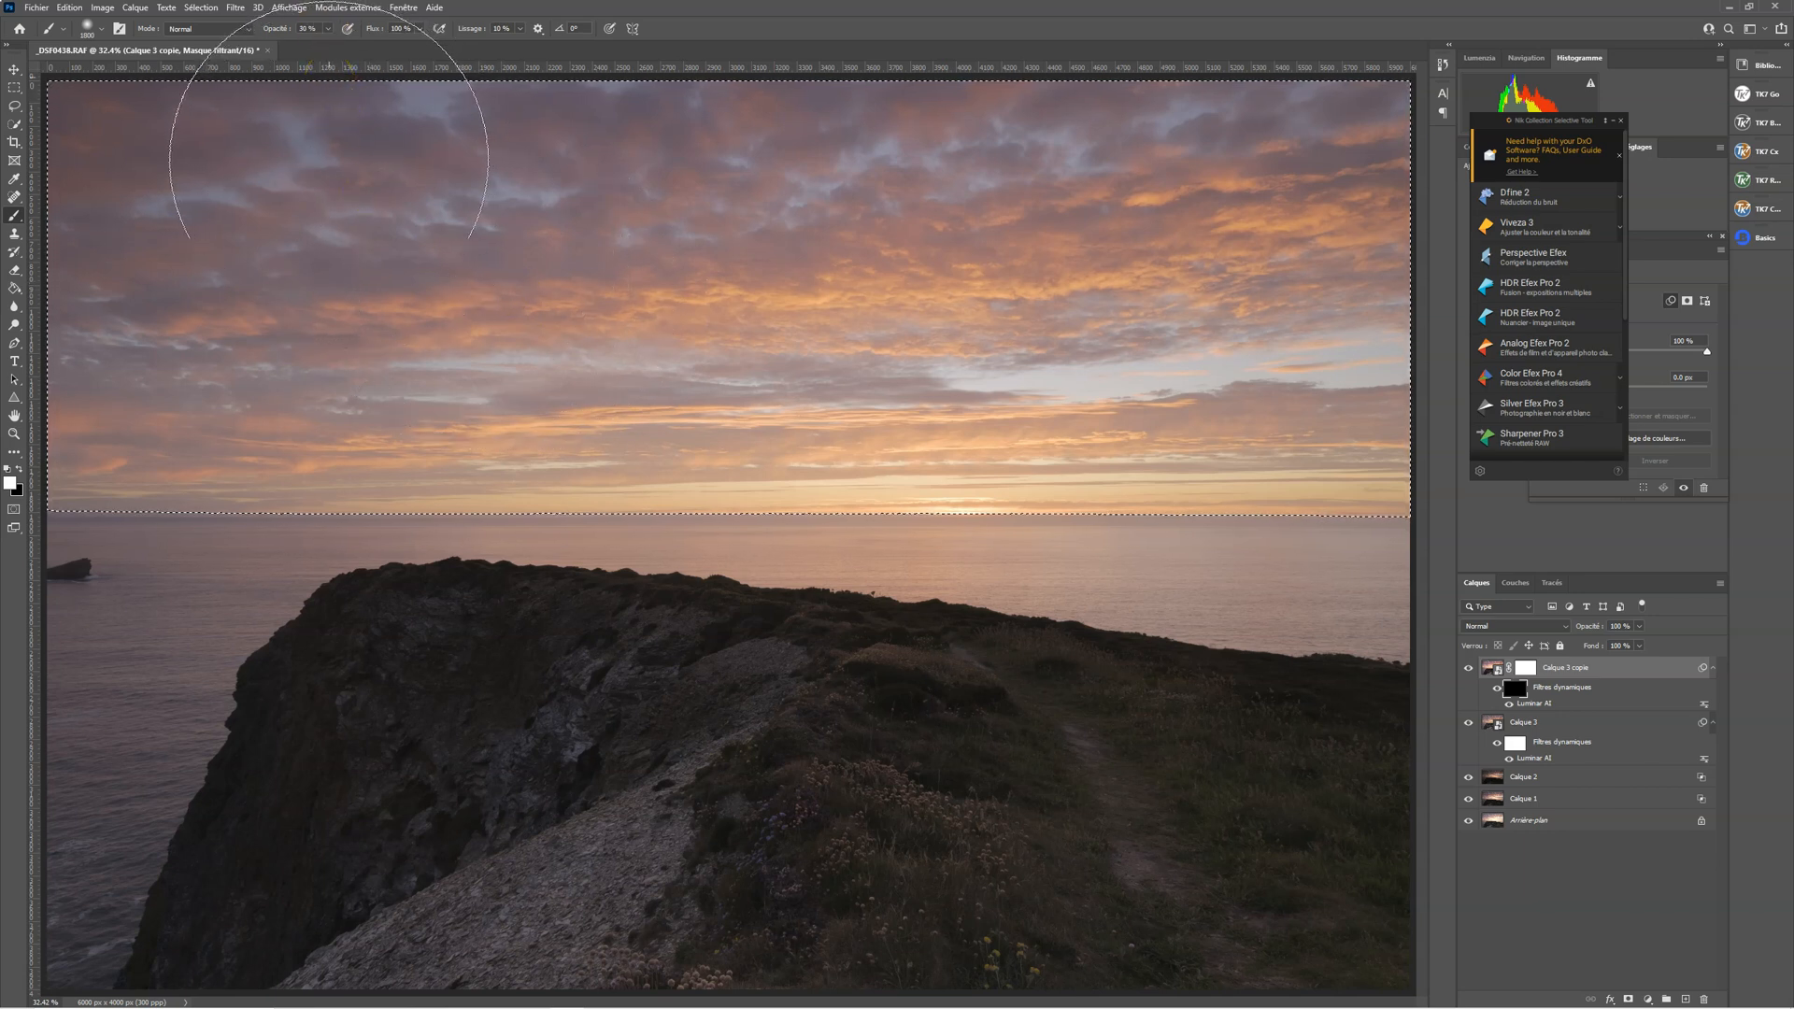
{"action": "left_click", "coordinate": [412, 176]}
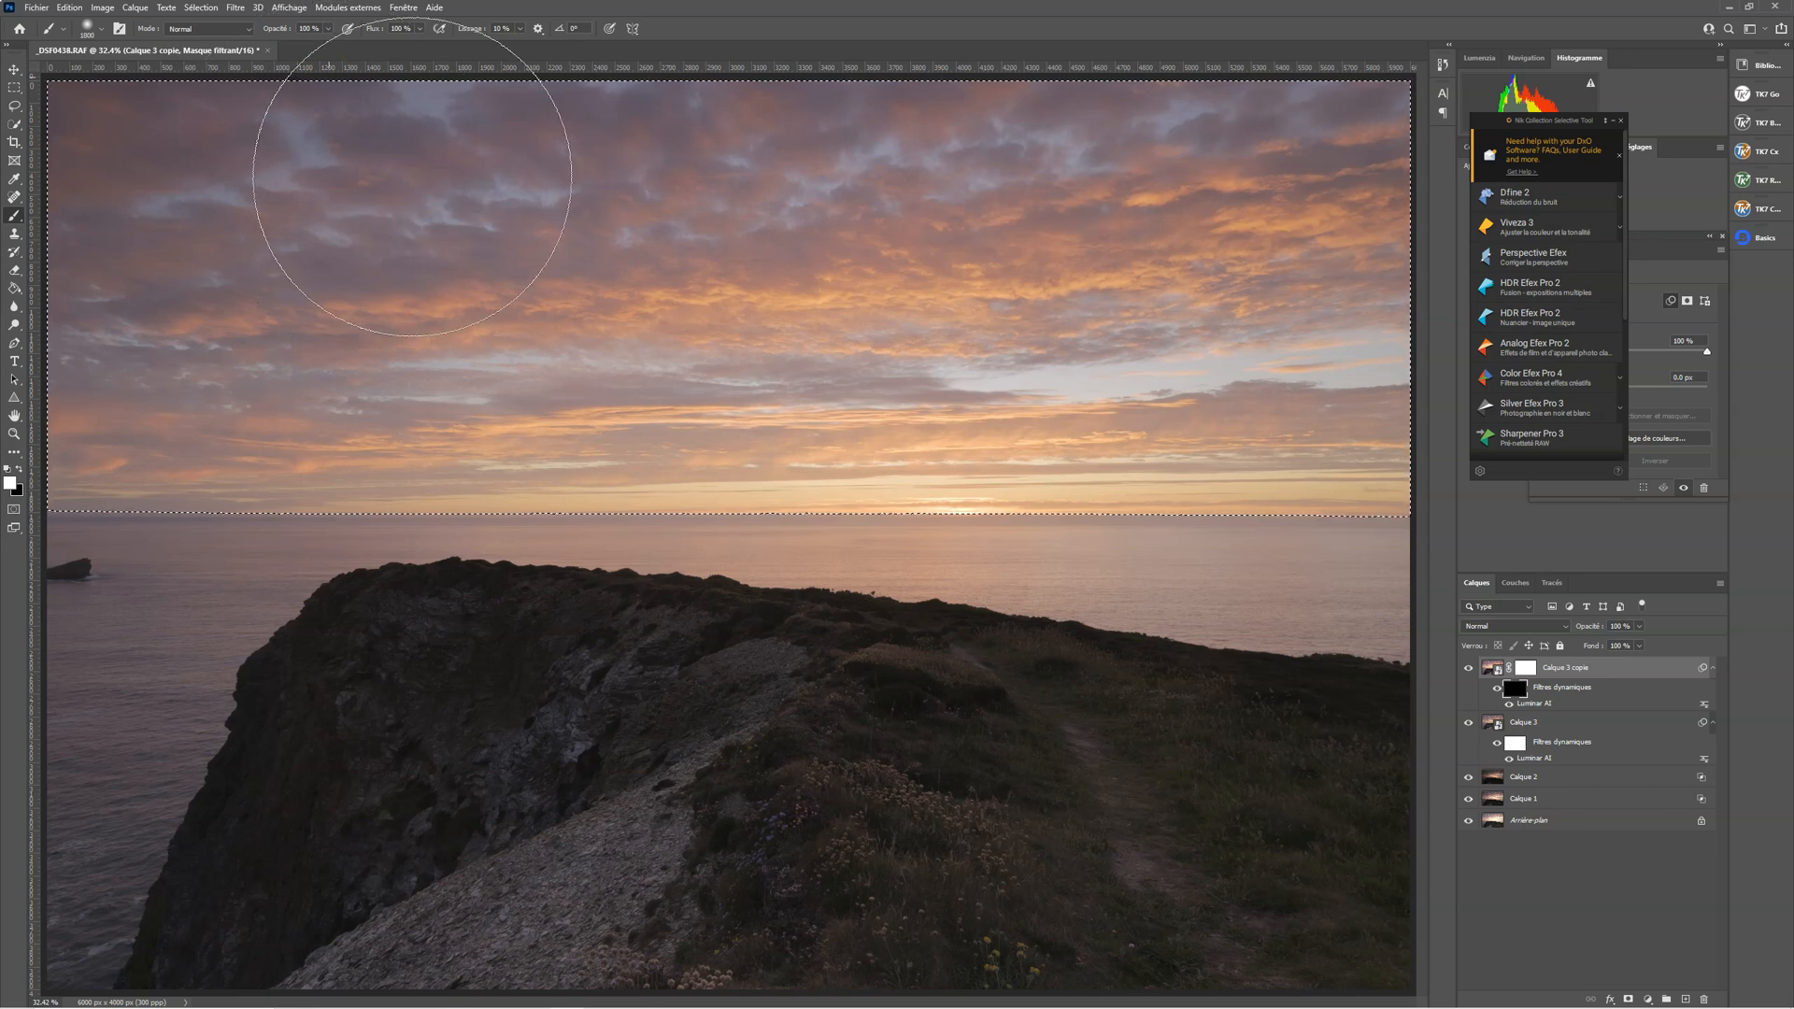
{"action": "left_click", "coordinate": [566, 332]}
{"action": "left_click", "coordinate": [471, 182]}
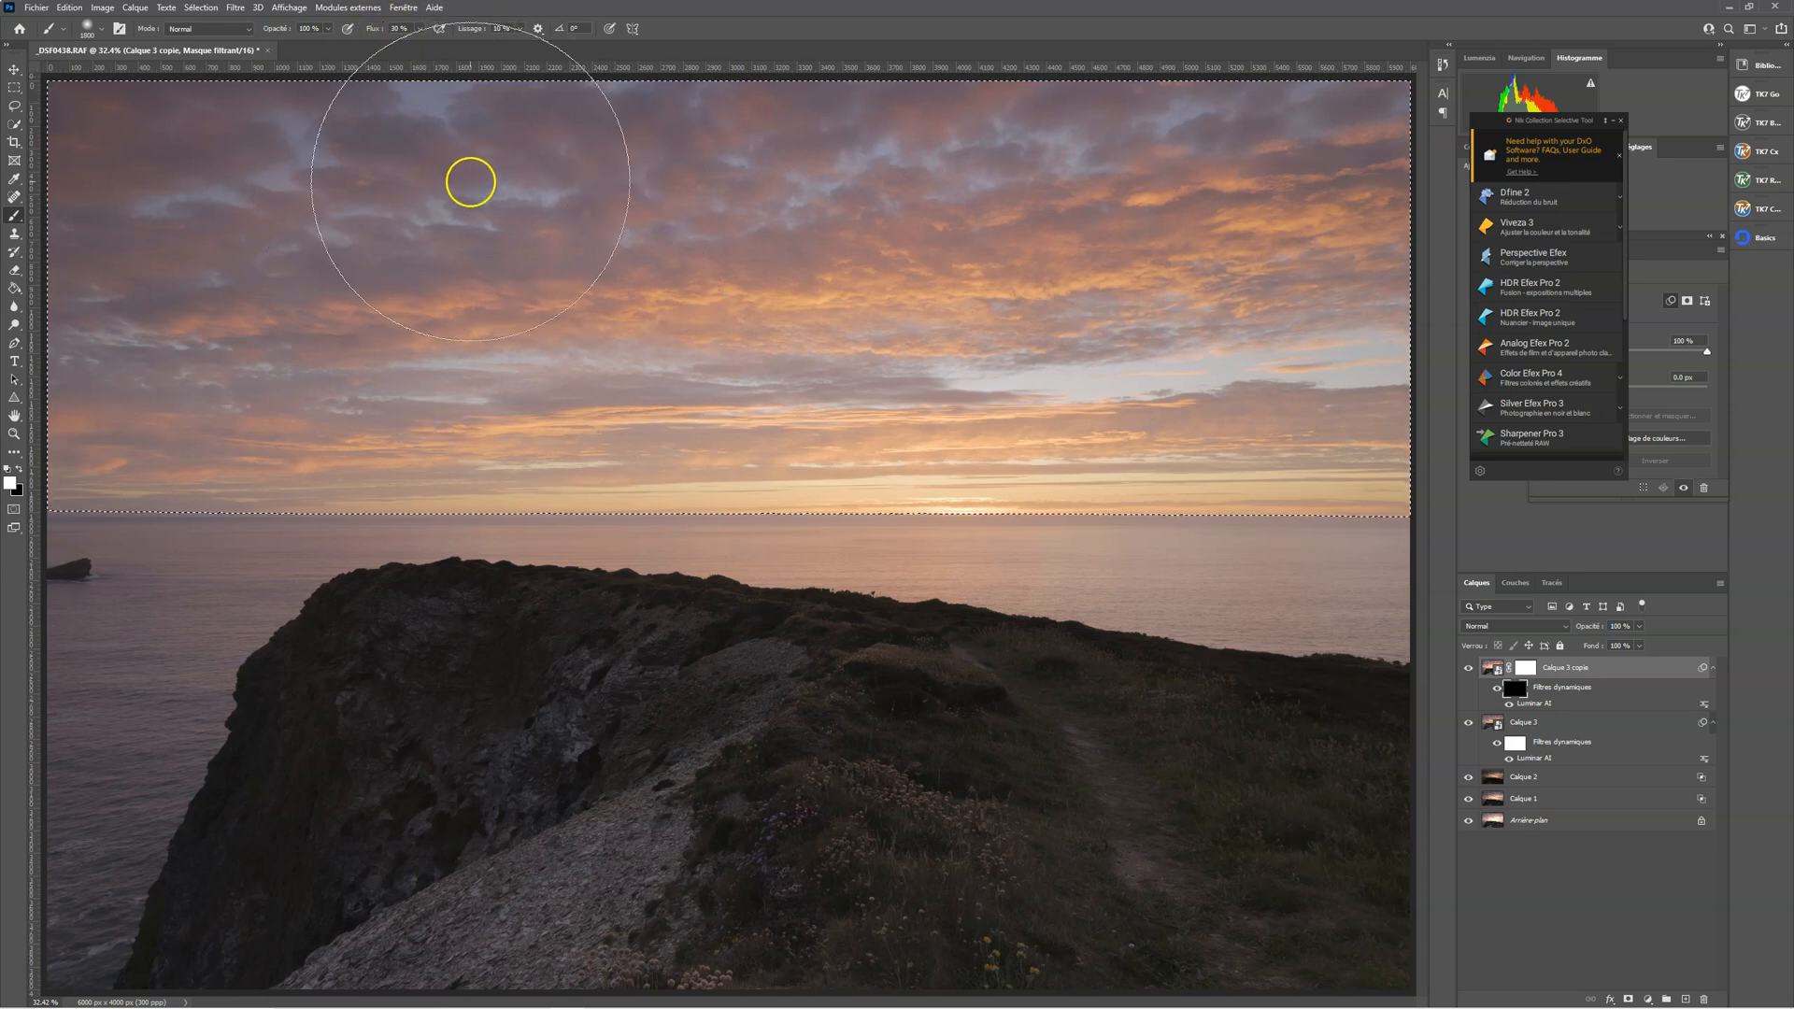
Paint white across the selected sky on the smart filter mask of Calque 3 copie
{"action": "left_click", "coordinate": [1526, 667]}
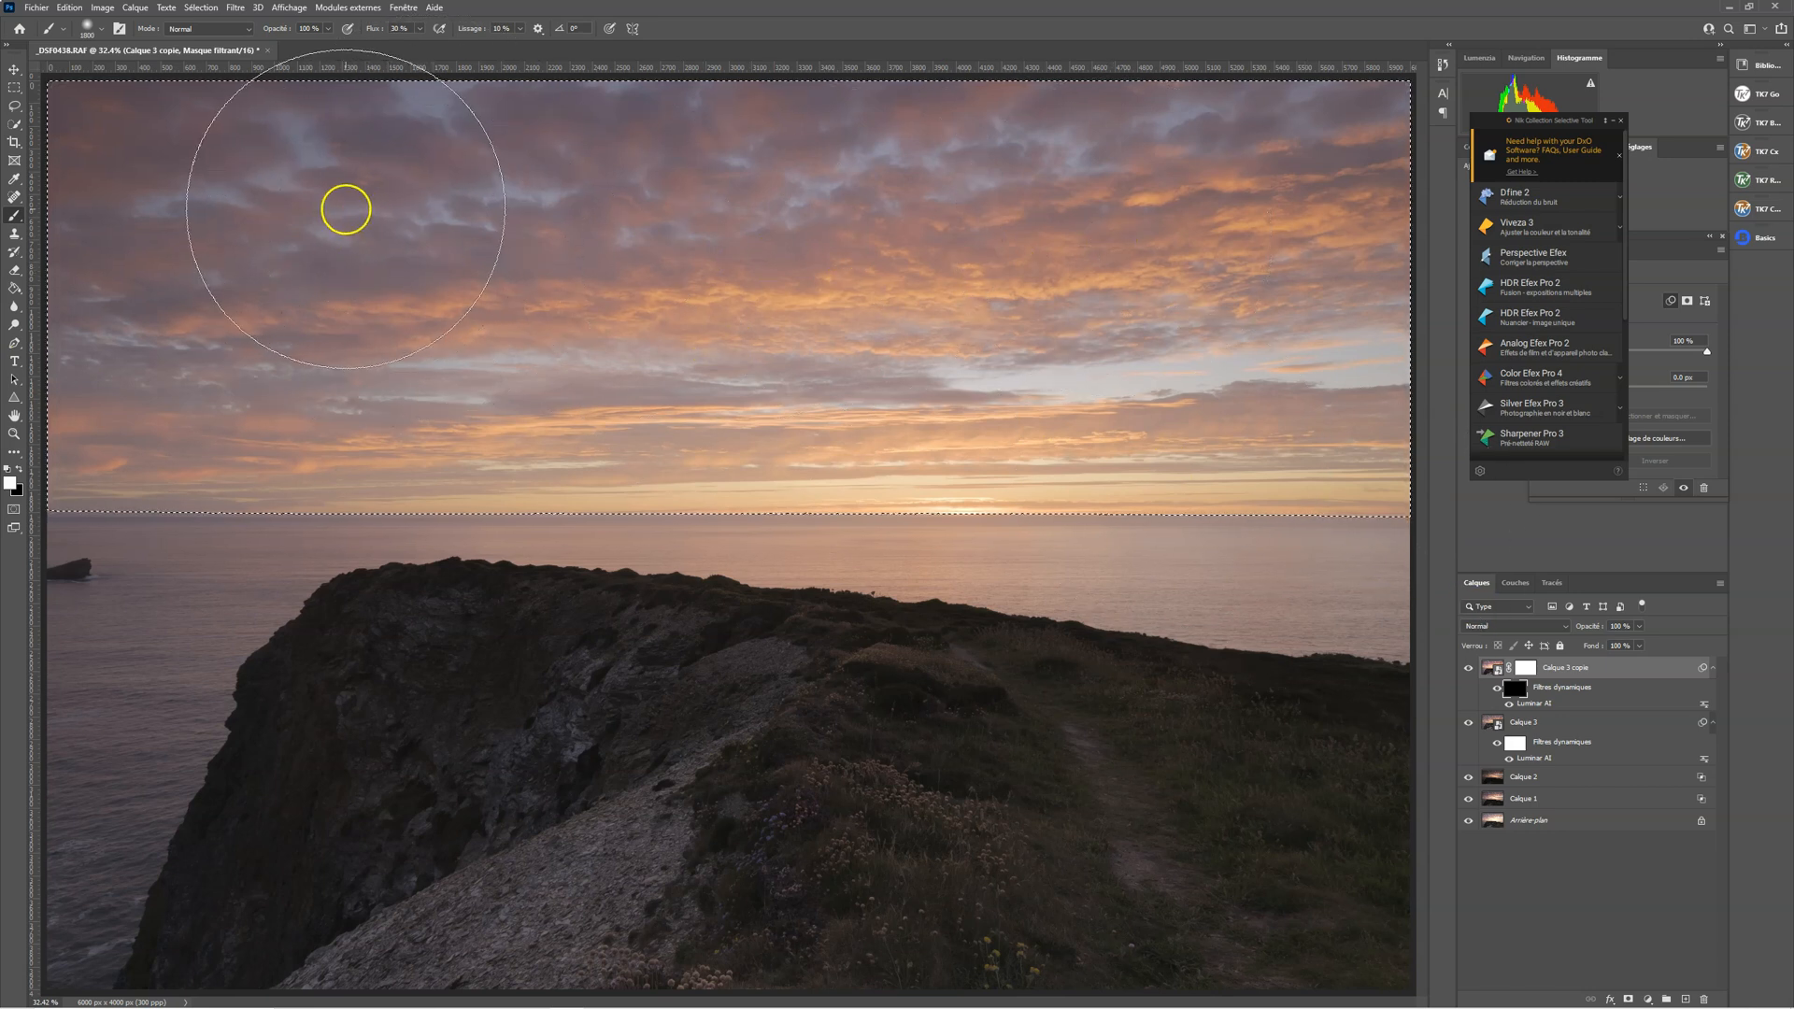
{"action": "mouse_move", "coordinate": [112, 189]}
{"action": "left_mouse_down"}
{"action": "mouse_move", "coordinate": [908, 200]}
{"action": "mouse_move", "coordinate": [366, 158]}
{"action": "mouse_move", "coordinate": [837, 175]}
{"action": "mouse_move", "coordinate": [1363, 158]}
{"action": "mouse_move", "coordinate": [1295, 193]}
{"action": "mouse_move", "coordinate": [1341, 193]}
{"action": "left_mouse_up"}
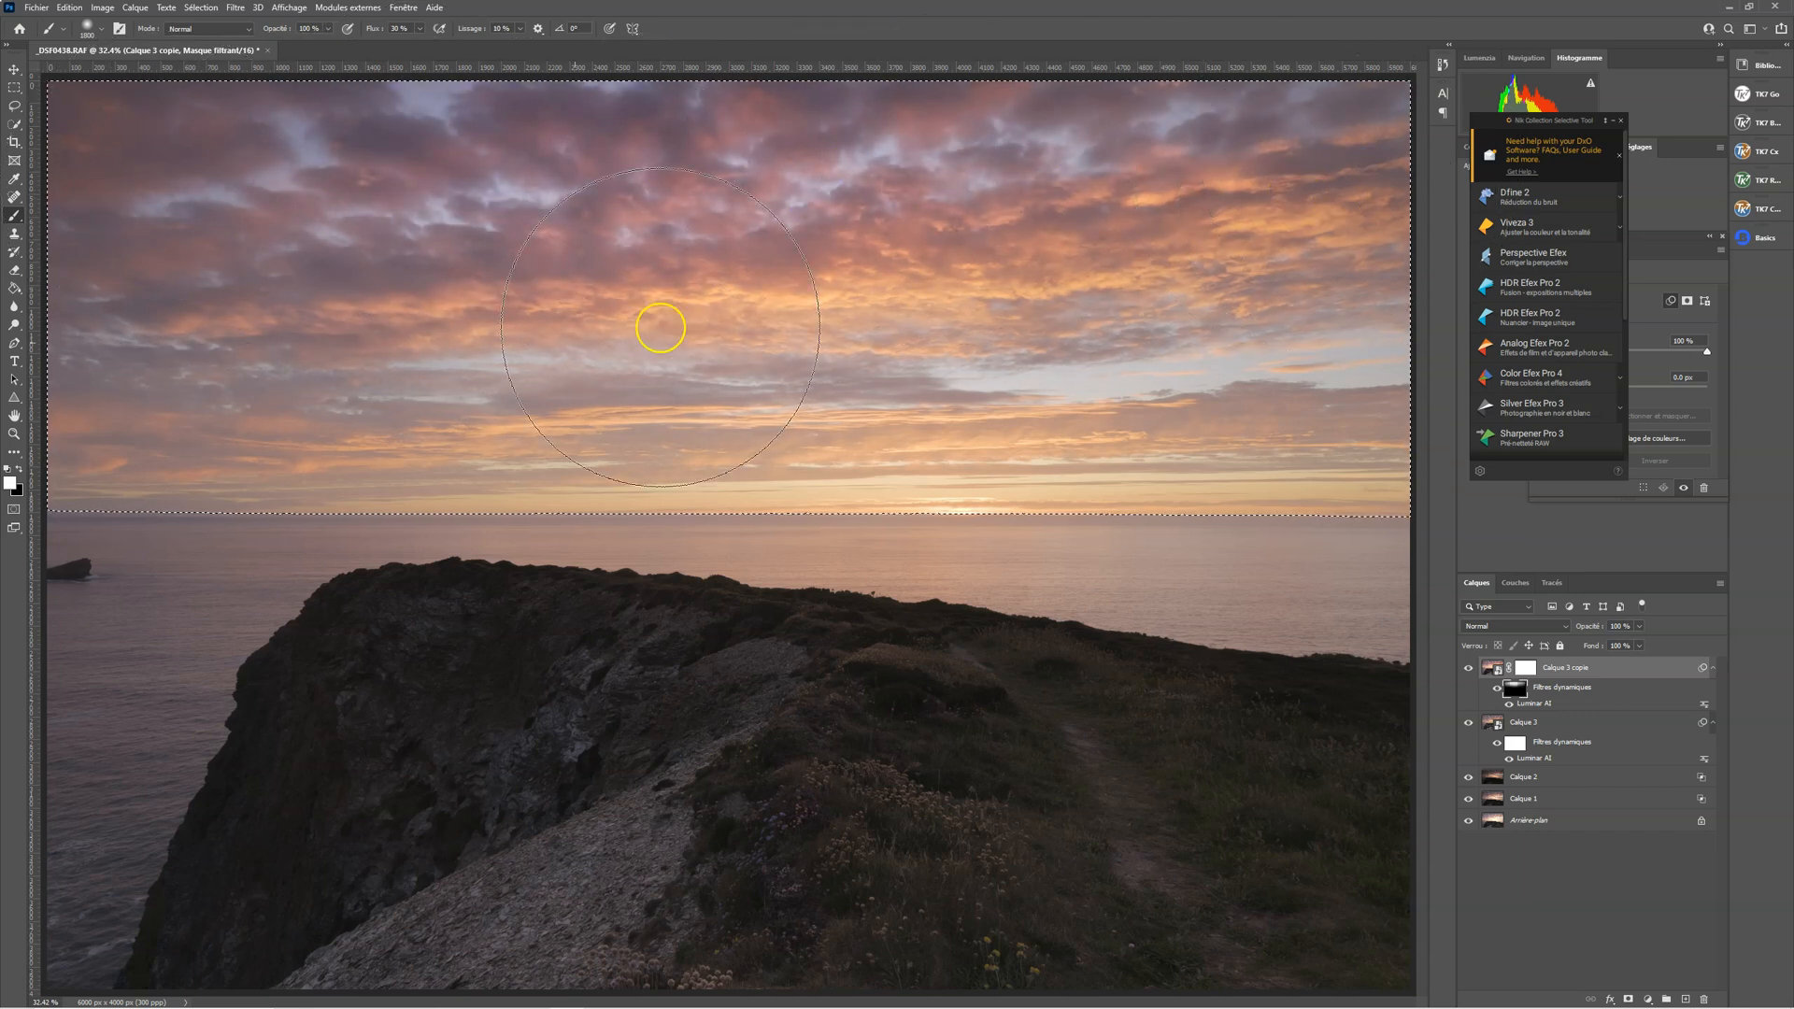
{"action": "left_click_drag", "start_coordinate": [188, 392], "coordinate": [1439, 393]}
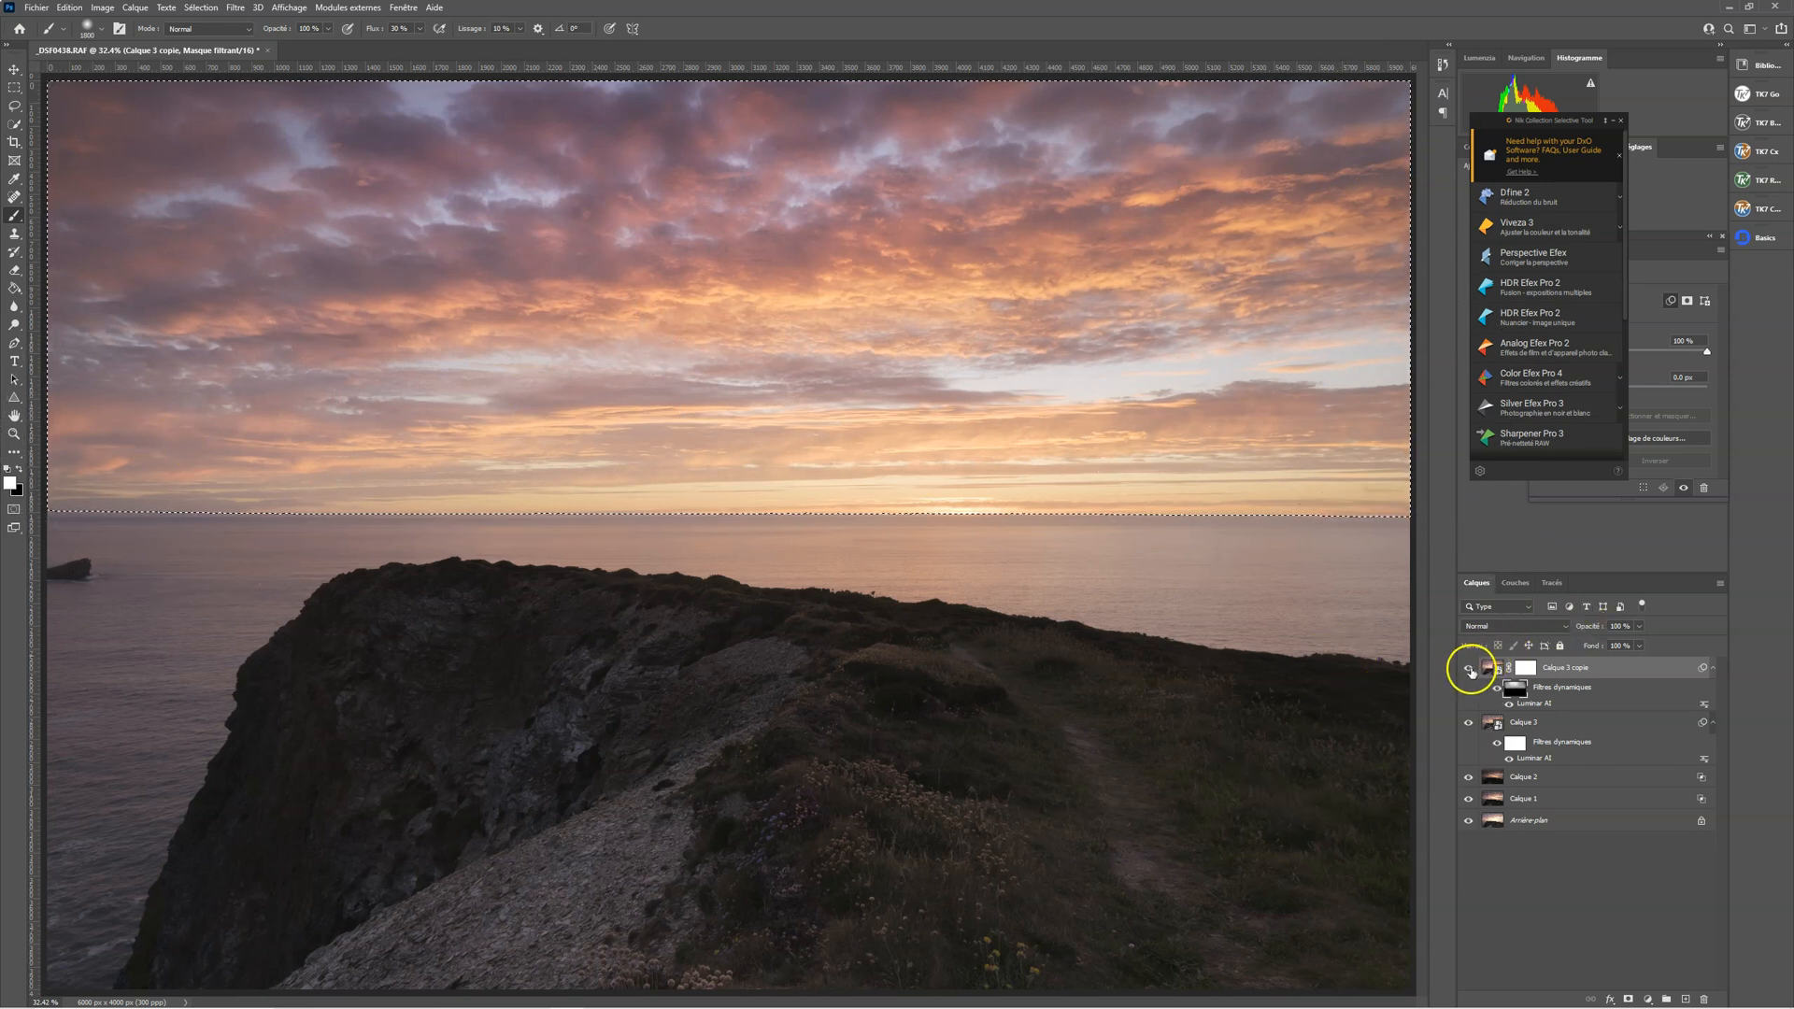
Compare the sky with and without the smart filters of Calque 3 copie
{"action": "left_click", "coordinate": [1498, 689]}
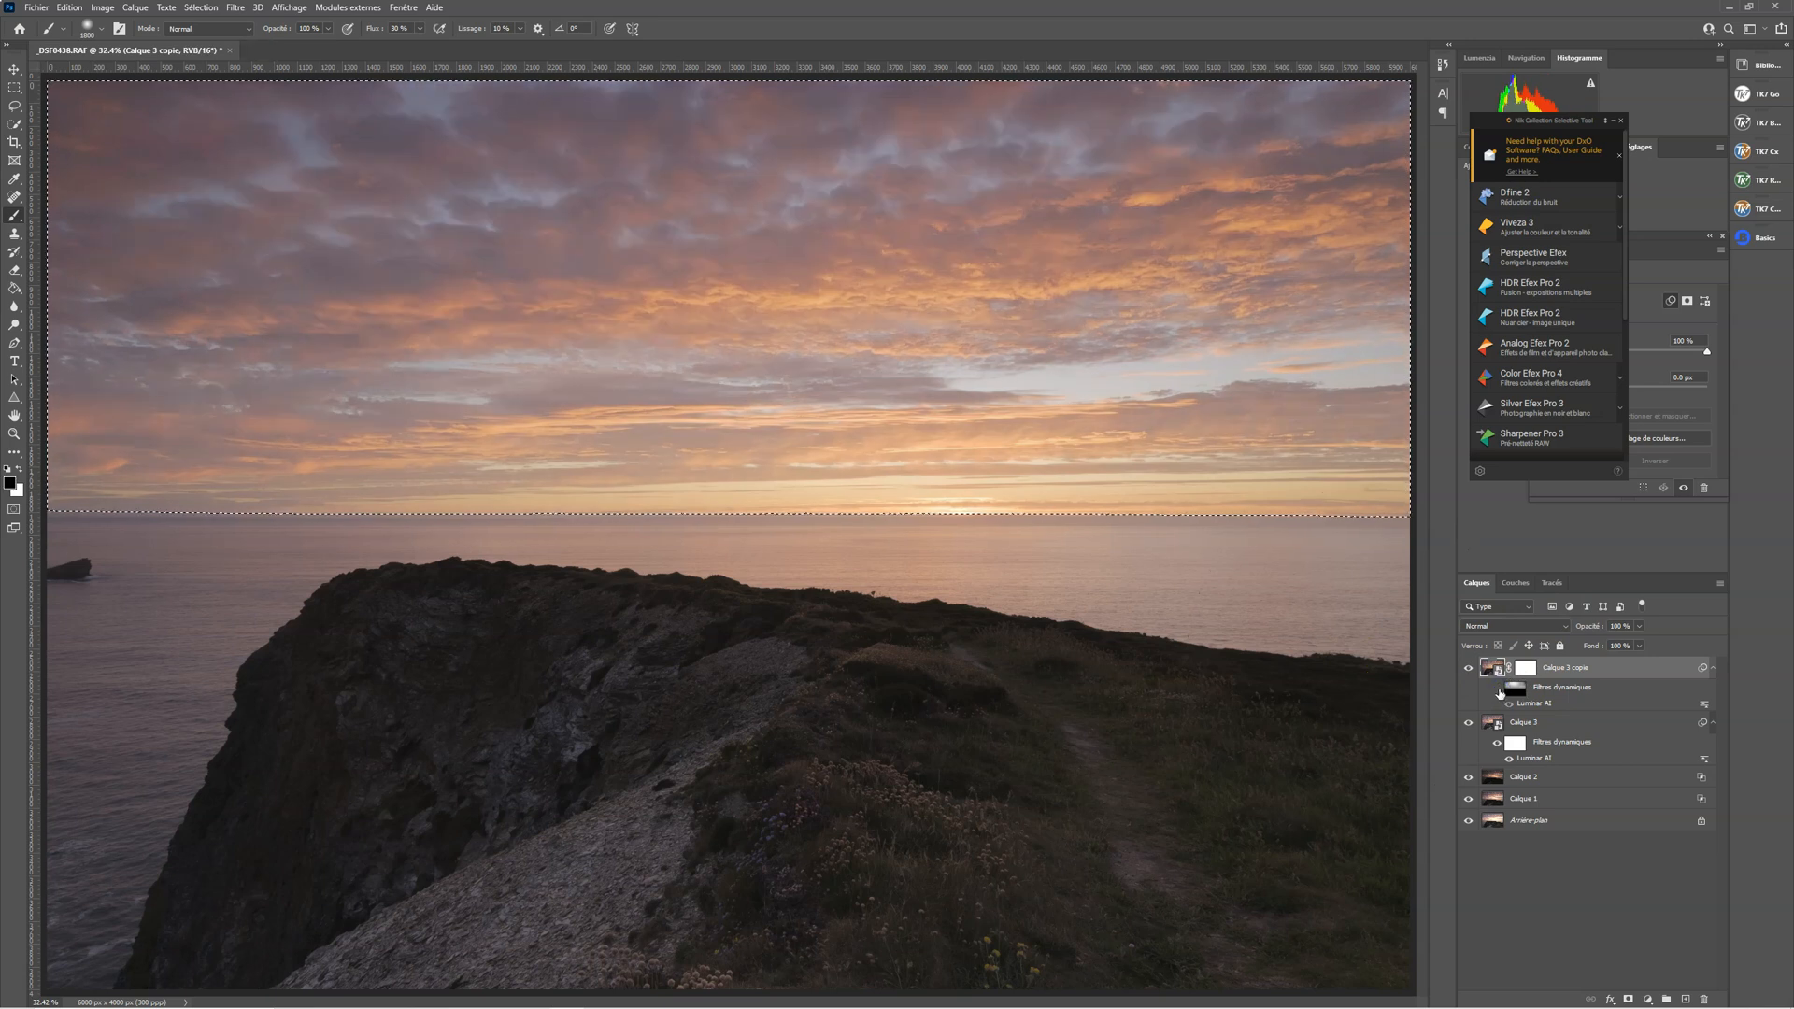
{"action": "left_click", "coordinate": [1499, 690]}
{"action": "left_click", "coordinate": [1499, 691]}
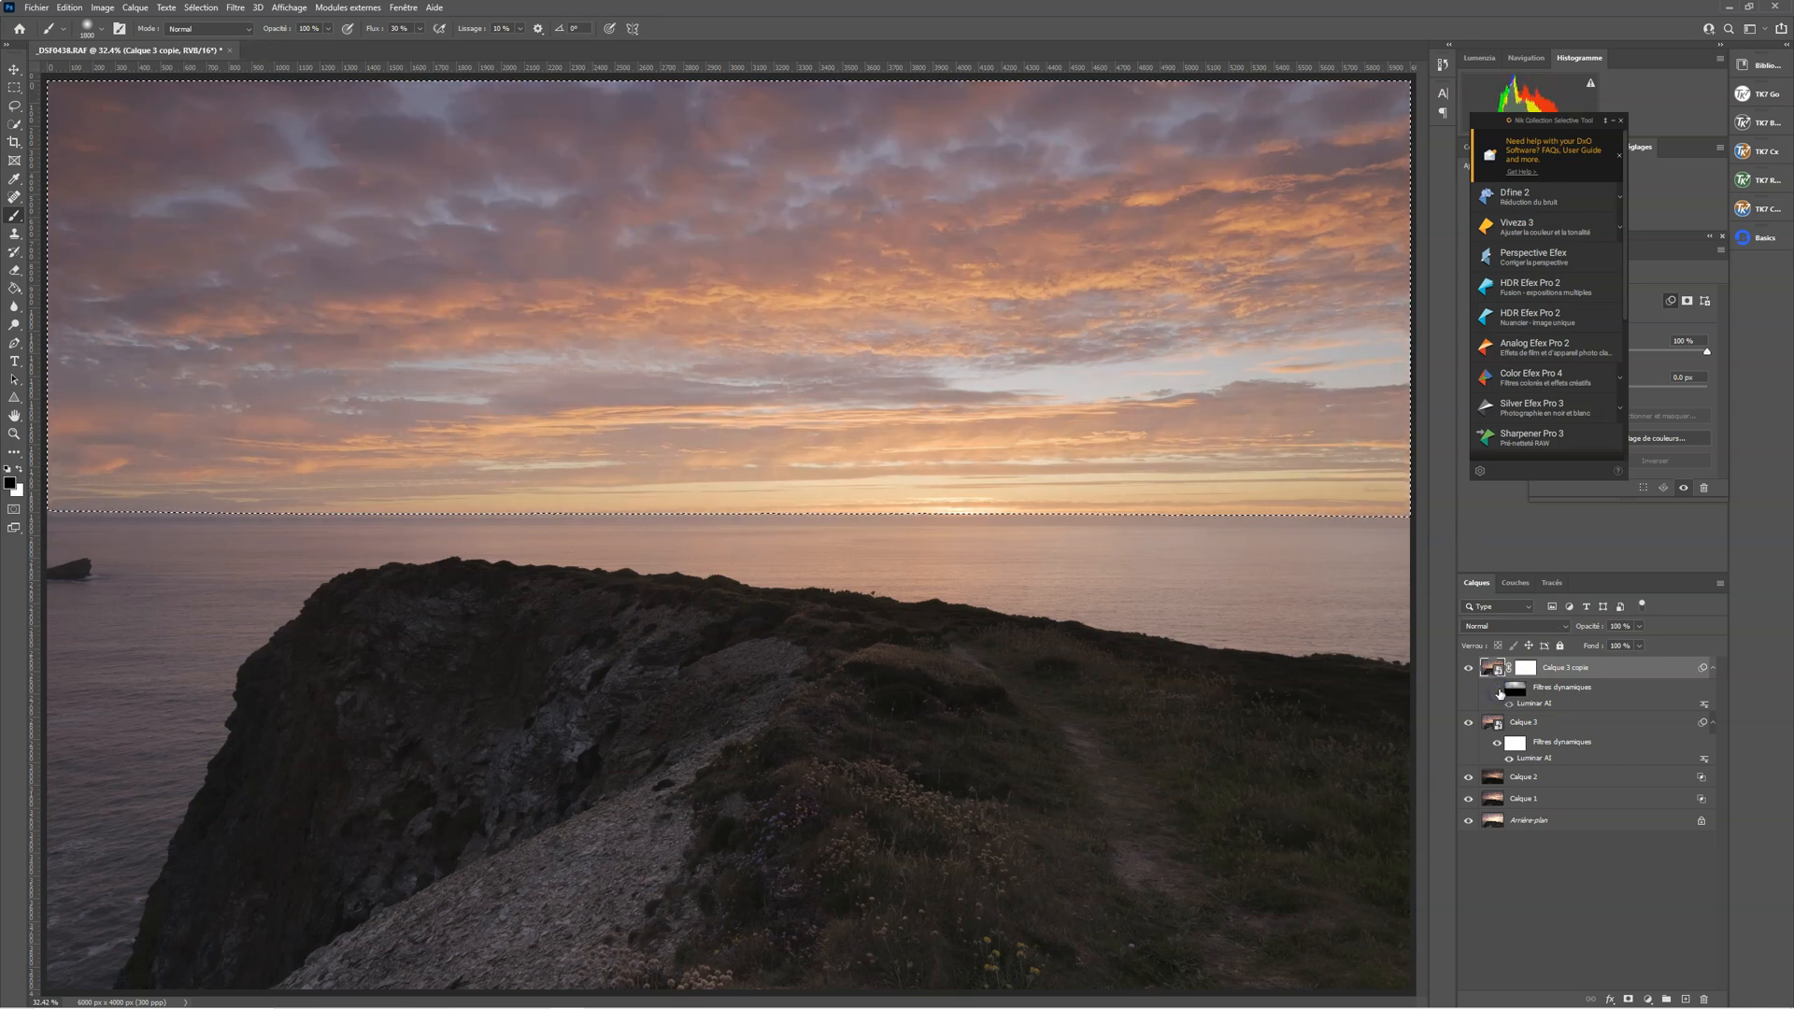
{"action": "left_click", "coordinate": [1499, 691]}
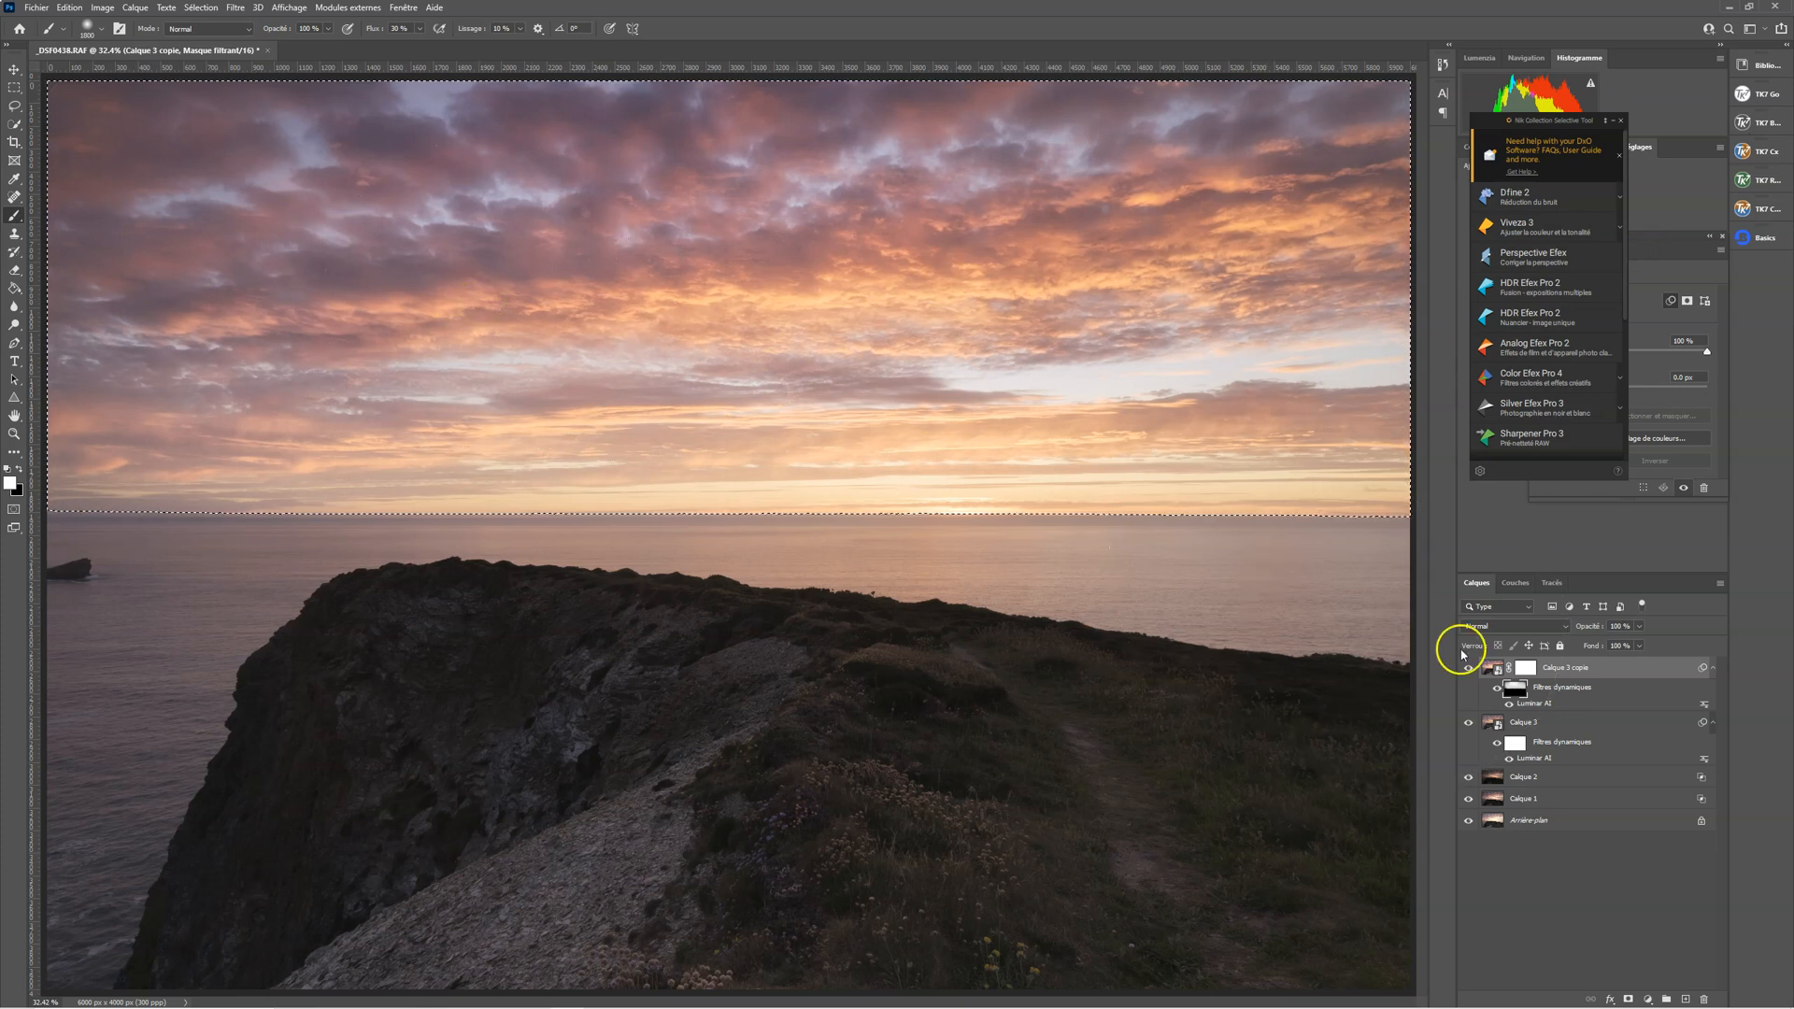
{"action": "left_click", "coordinate": [1497, 690]}
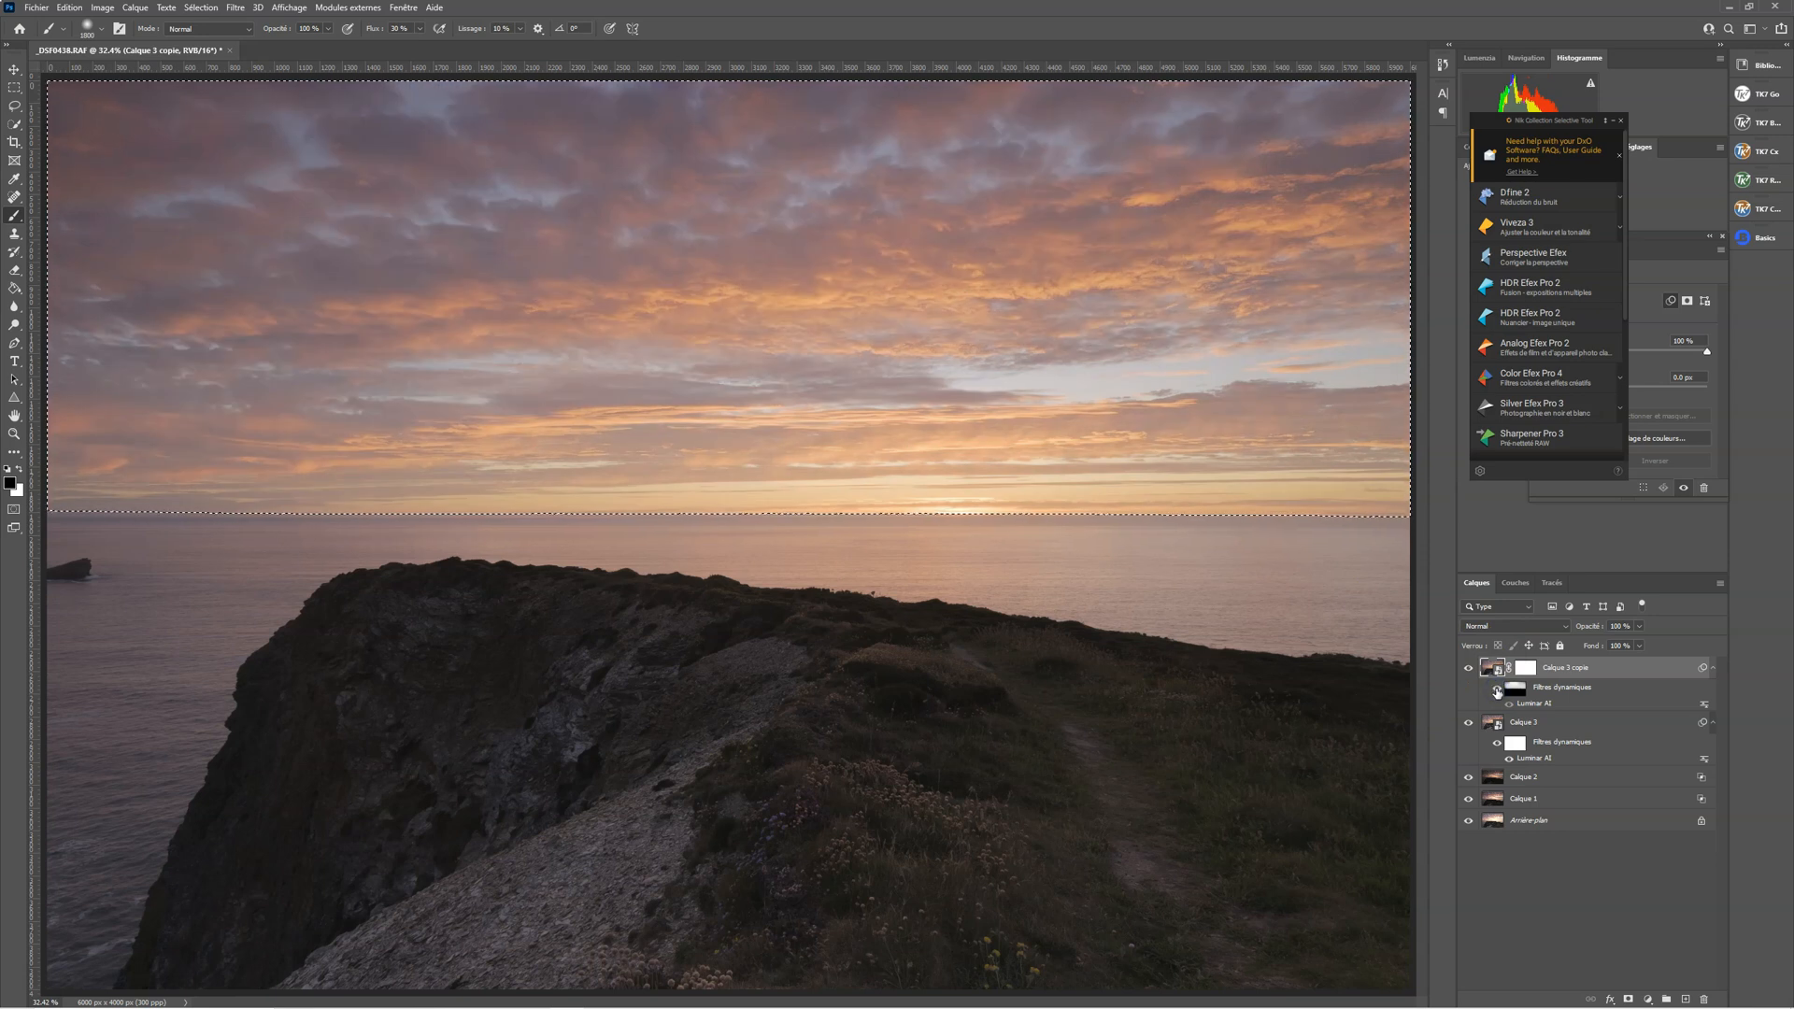
{"action": "left_click", "coordinate": [1498, 691]}
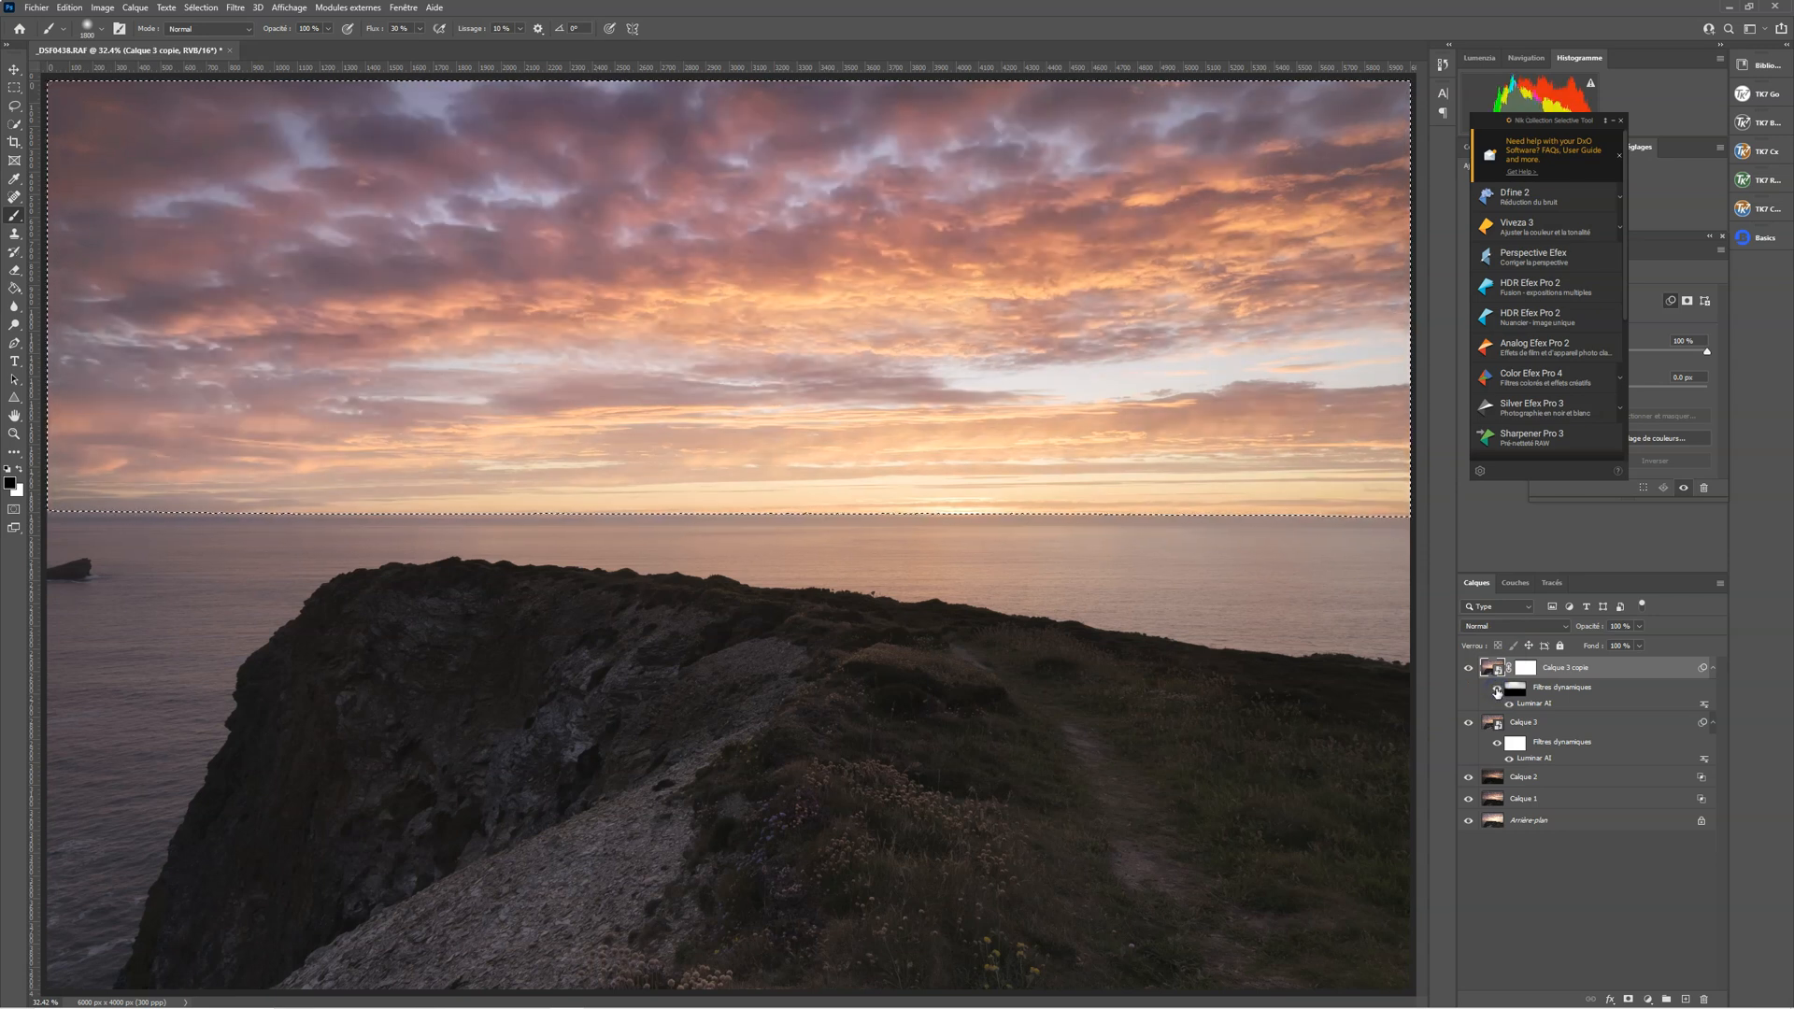
{"action": "left_click", "coordinate": [1497, 690]}
{"action": "left_click", "coordinate": [1497, 690]}
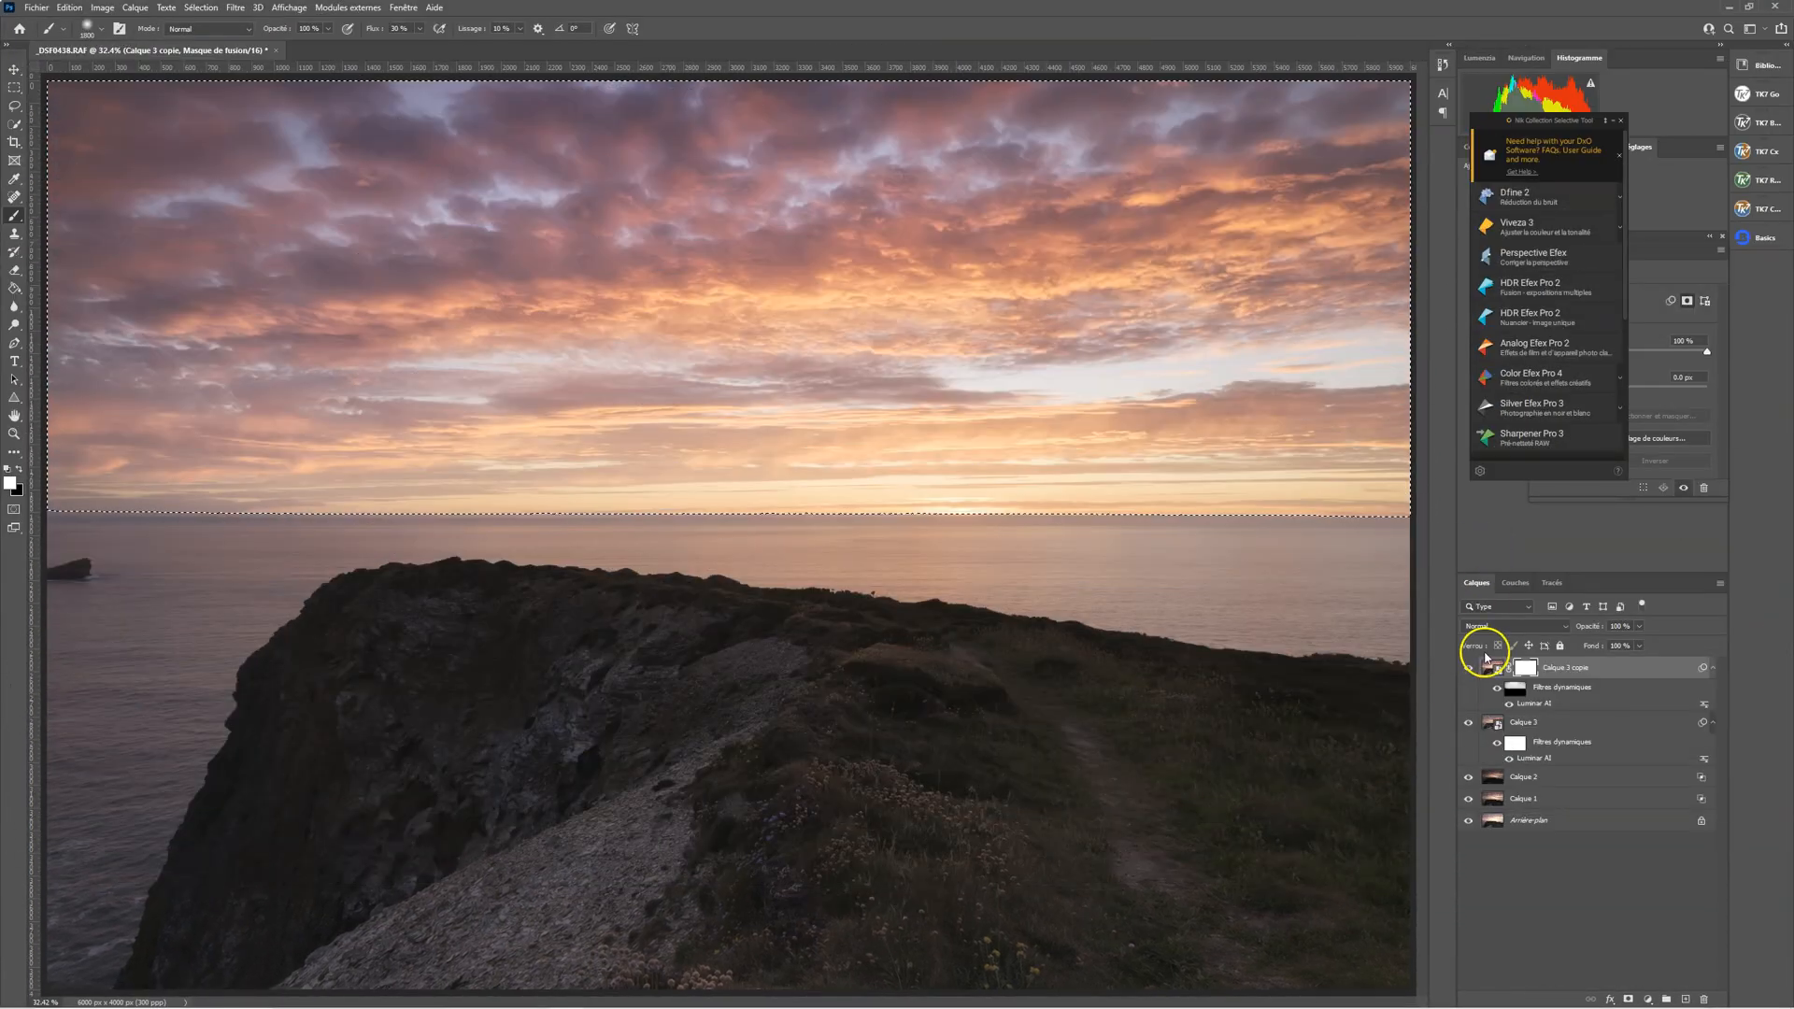
Compare the whole image with and without Calque 3 copie, leaving the layer shown
{"action": "left_click", "coordinate": [1469, 669]}
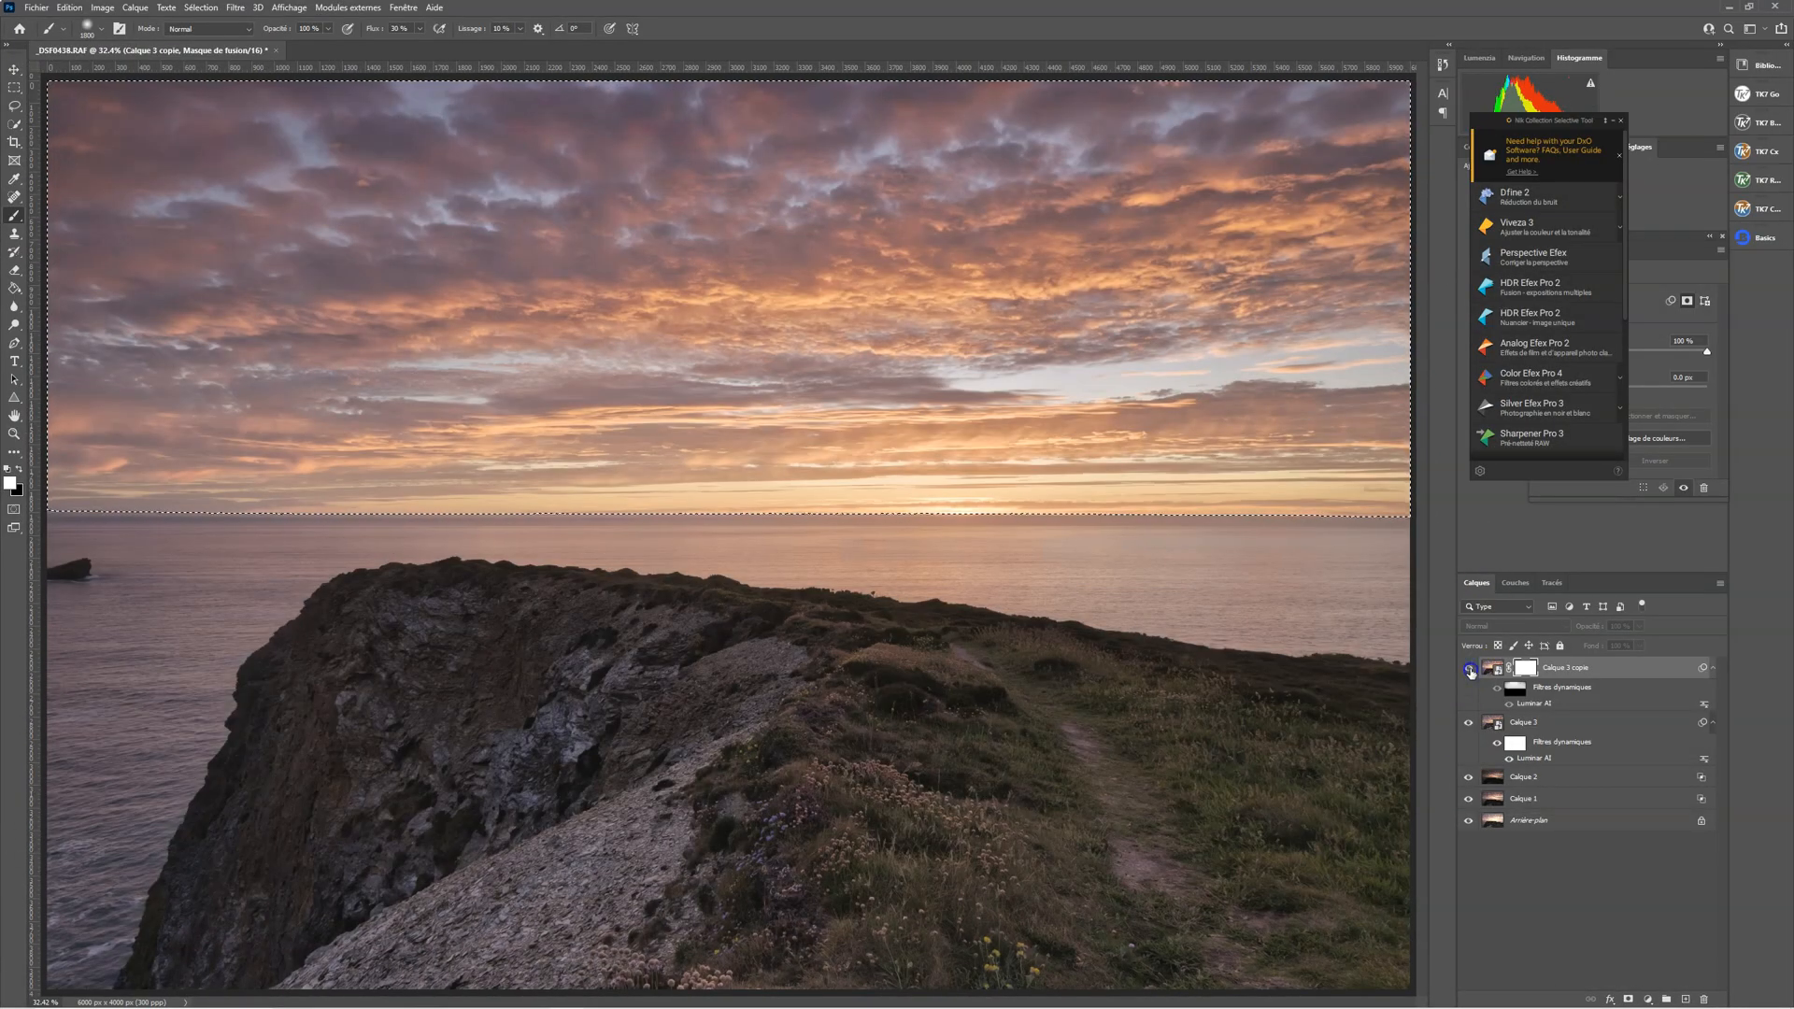
{"action": "left_click", "coordinate": [1469, 669]}
{"action": "left_click", "coordinate": [1471, 671]}
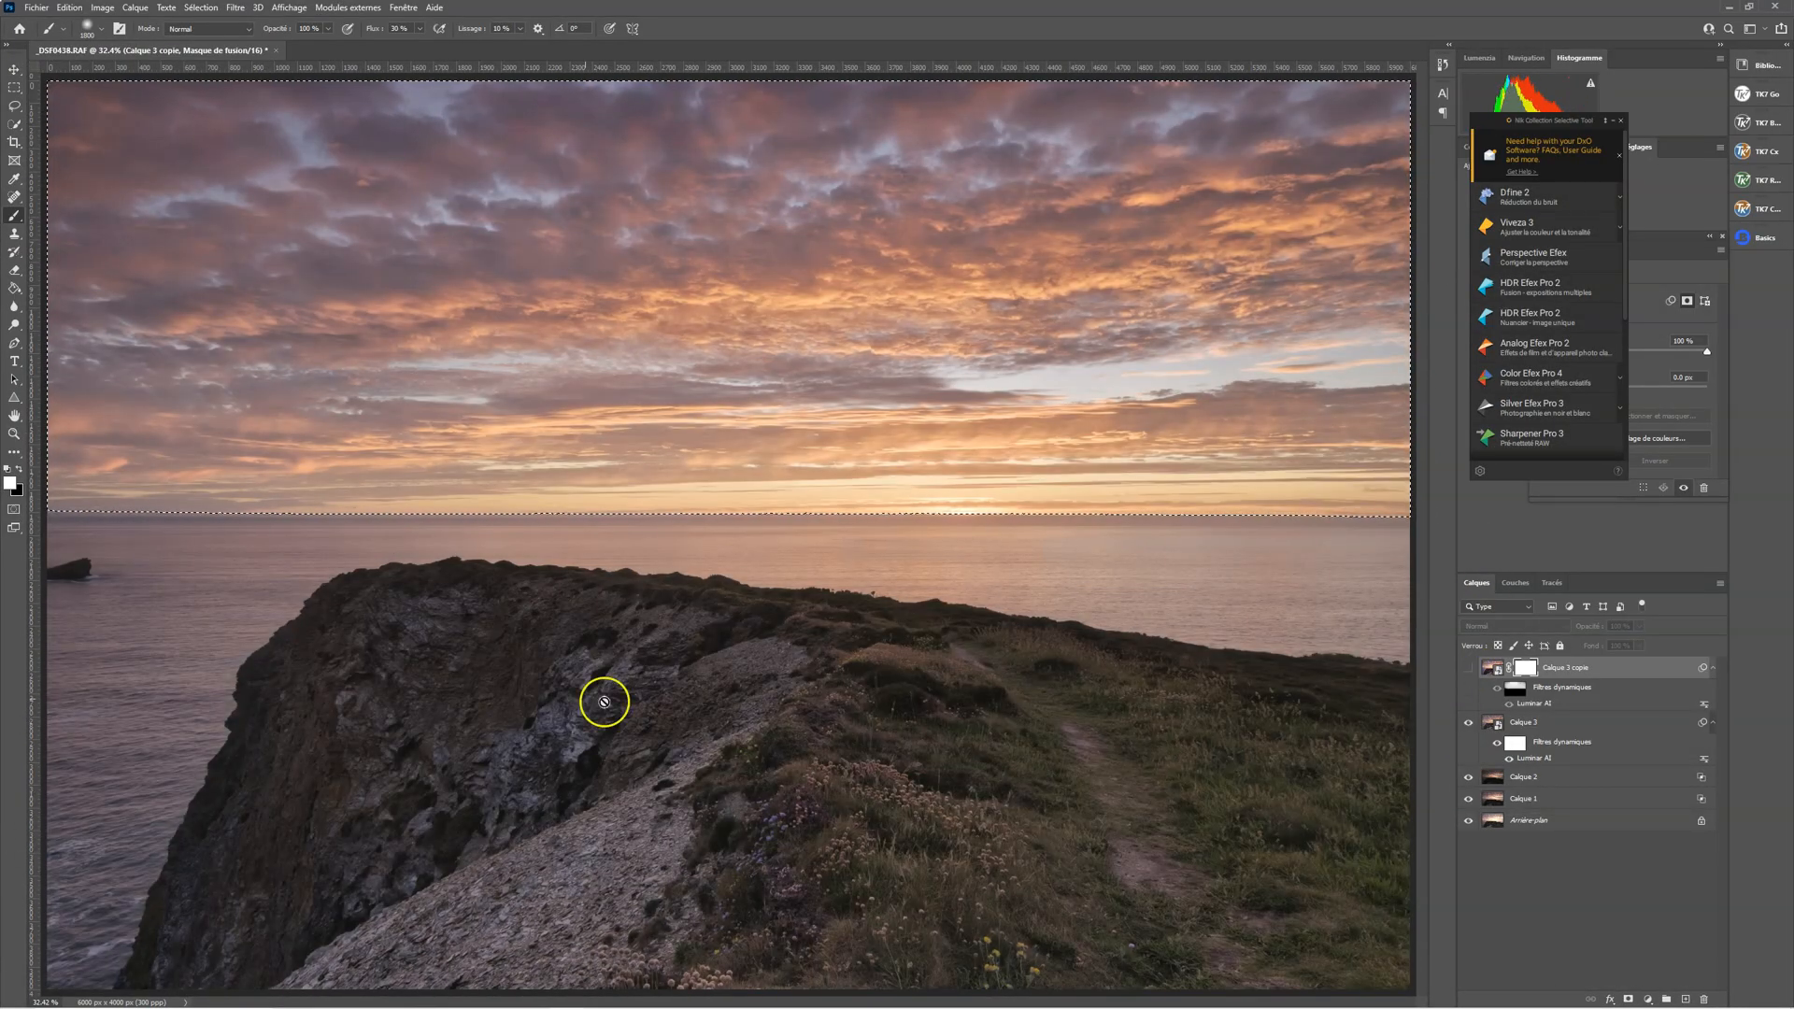
{"action": "left_click", "coordinate": [1469, 669]}
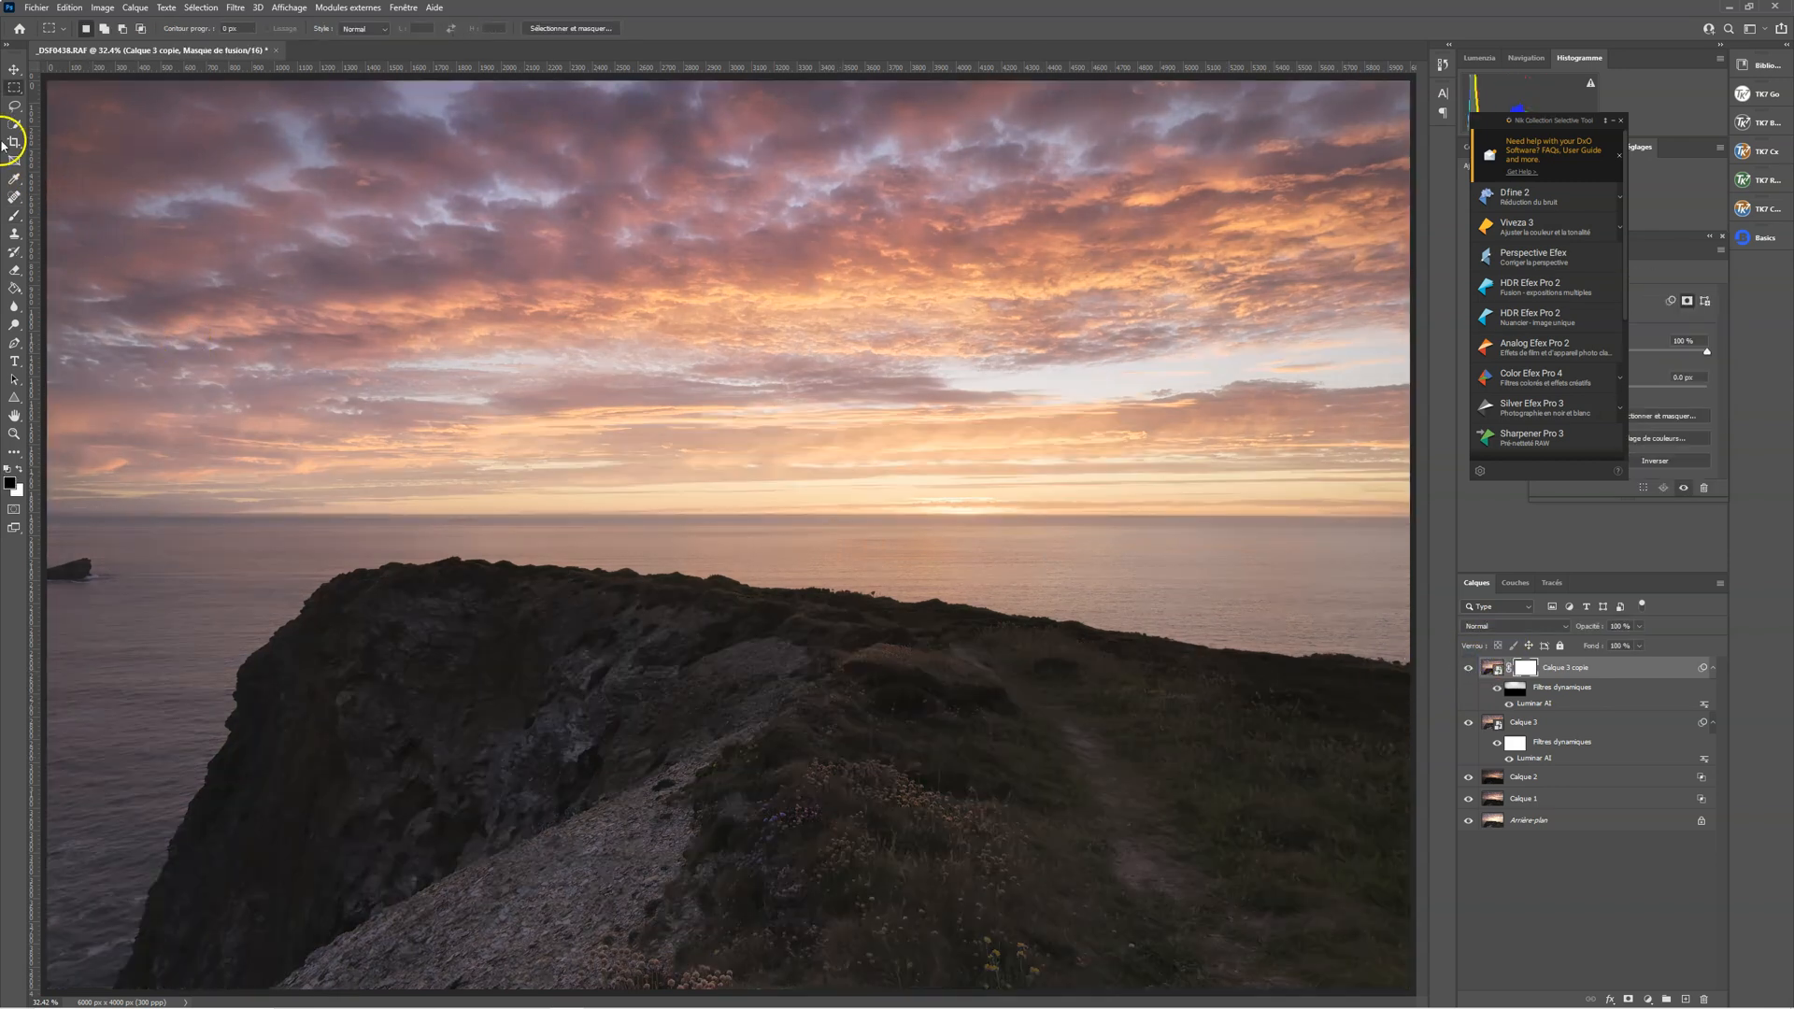
Select the foreground headland with a rectangle drawn with the Object Selection tool
{"action": "left_click", "coordinate": [14, 124]}
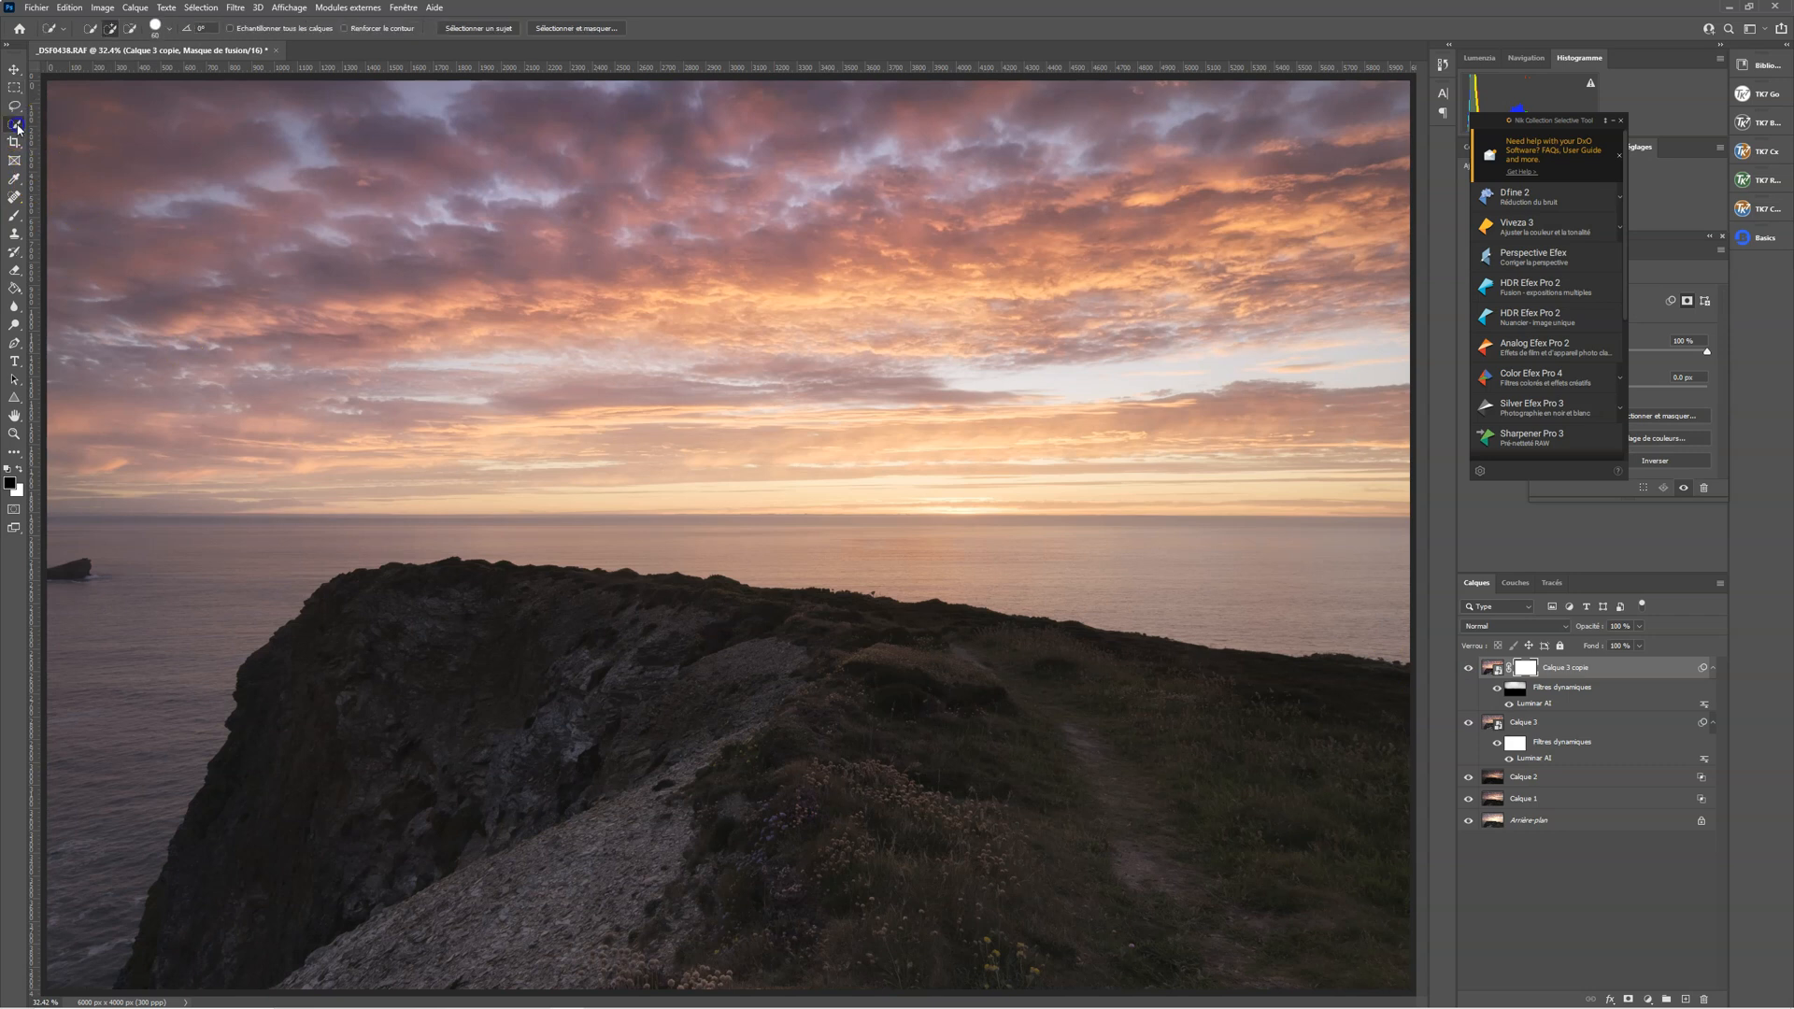
{"action": "left_click", "coordinate": [68, 127]}
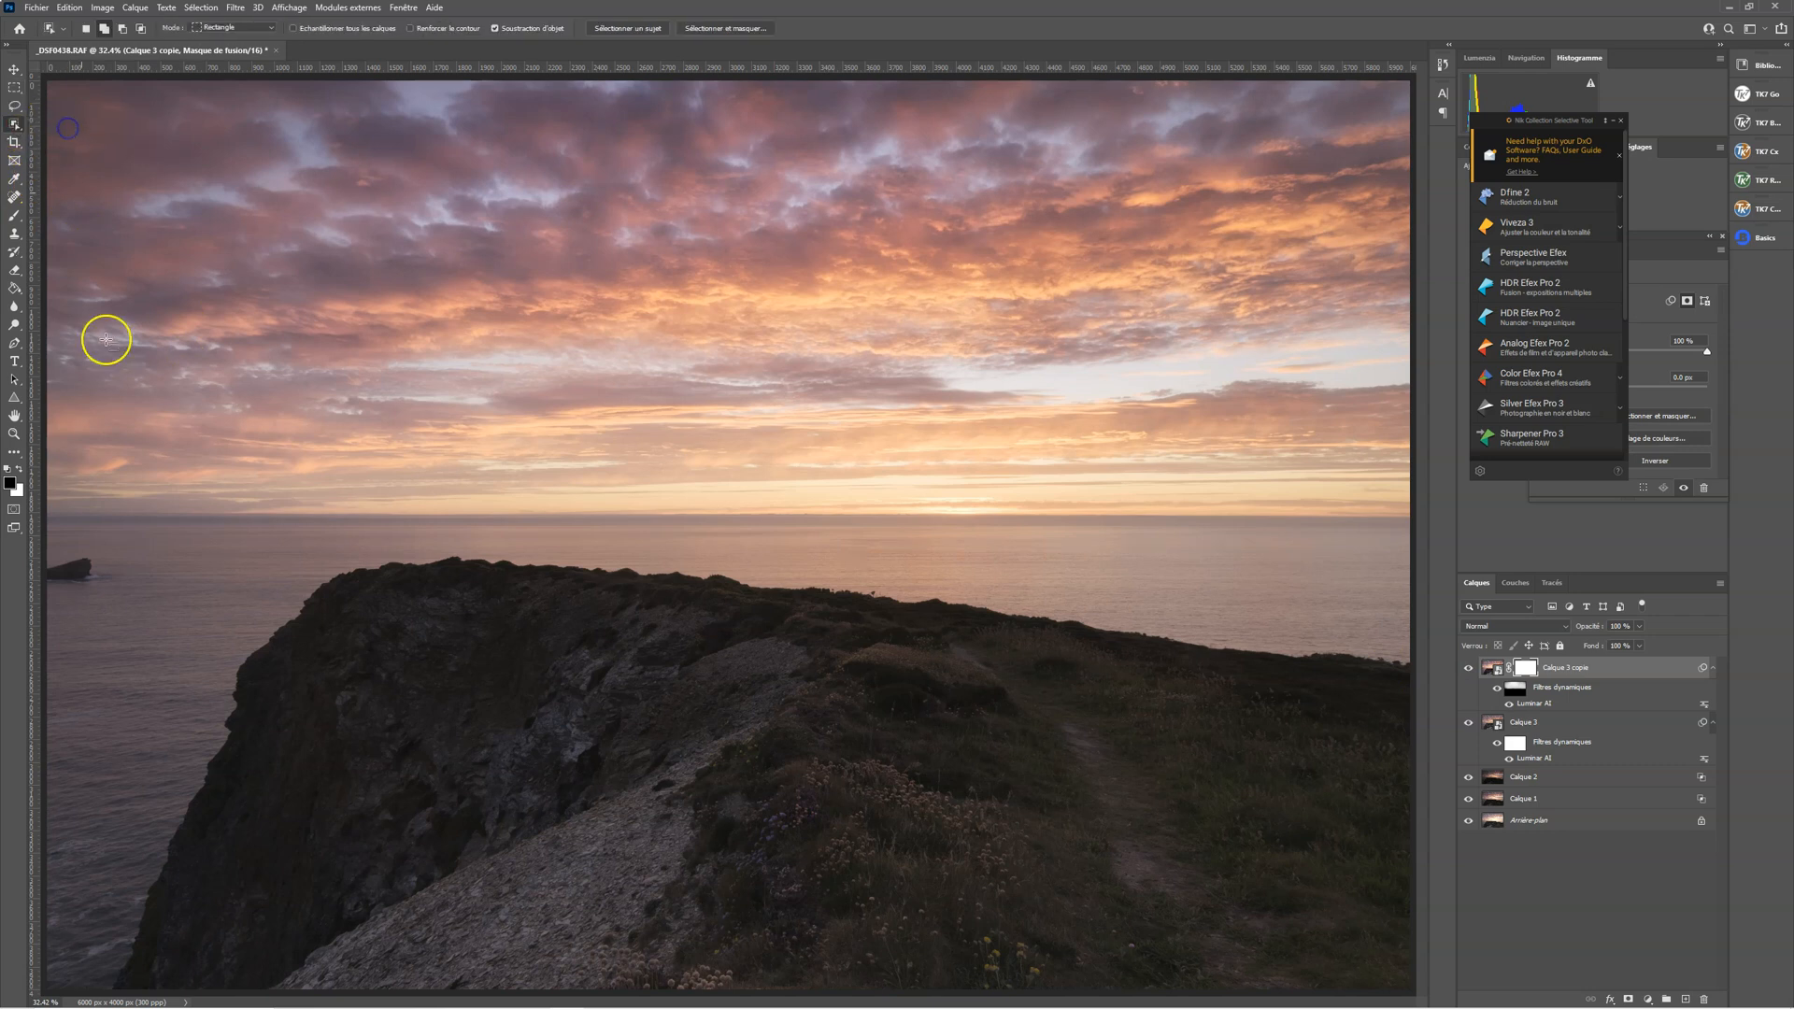
{"action": "left_click_drag", "start_coordinate": [146, 538], "coordinate": [1442, 1005]}
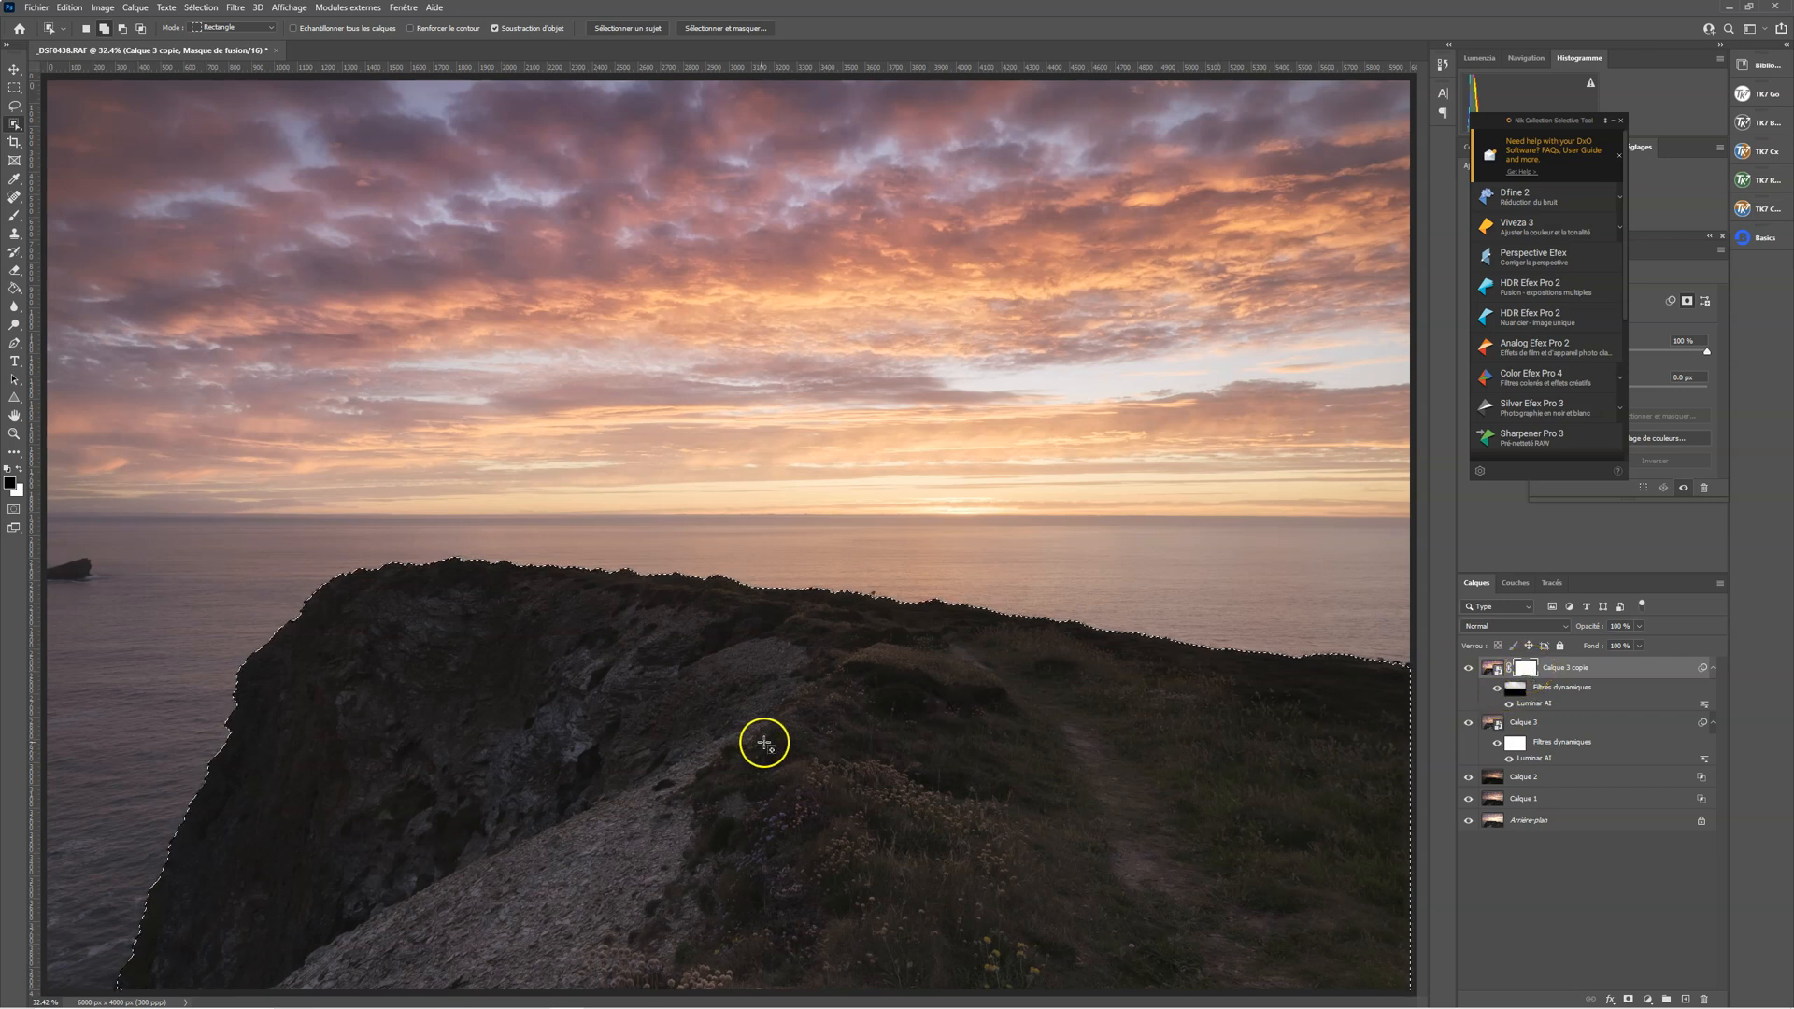
Paint black with the Brush over the selected headland on the layer mask of Calque 3 copie, checking against the hidden layer
{"action": "key", "text": "b"}
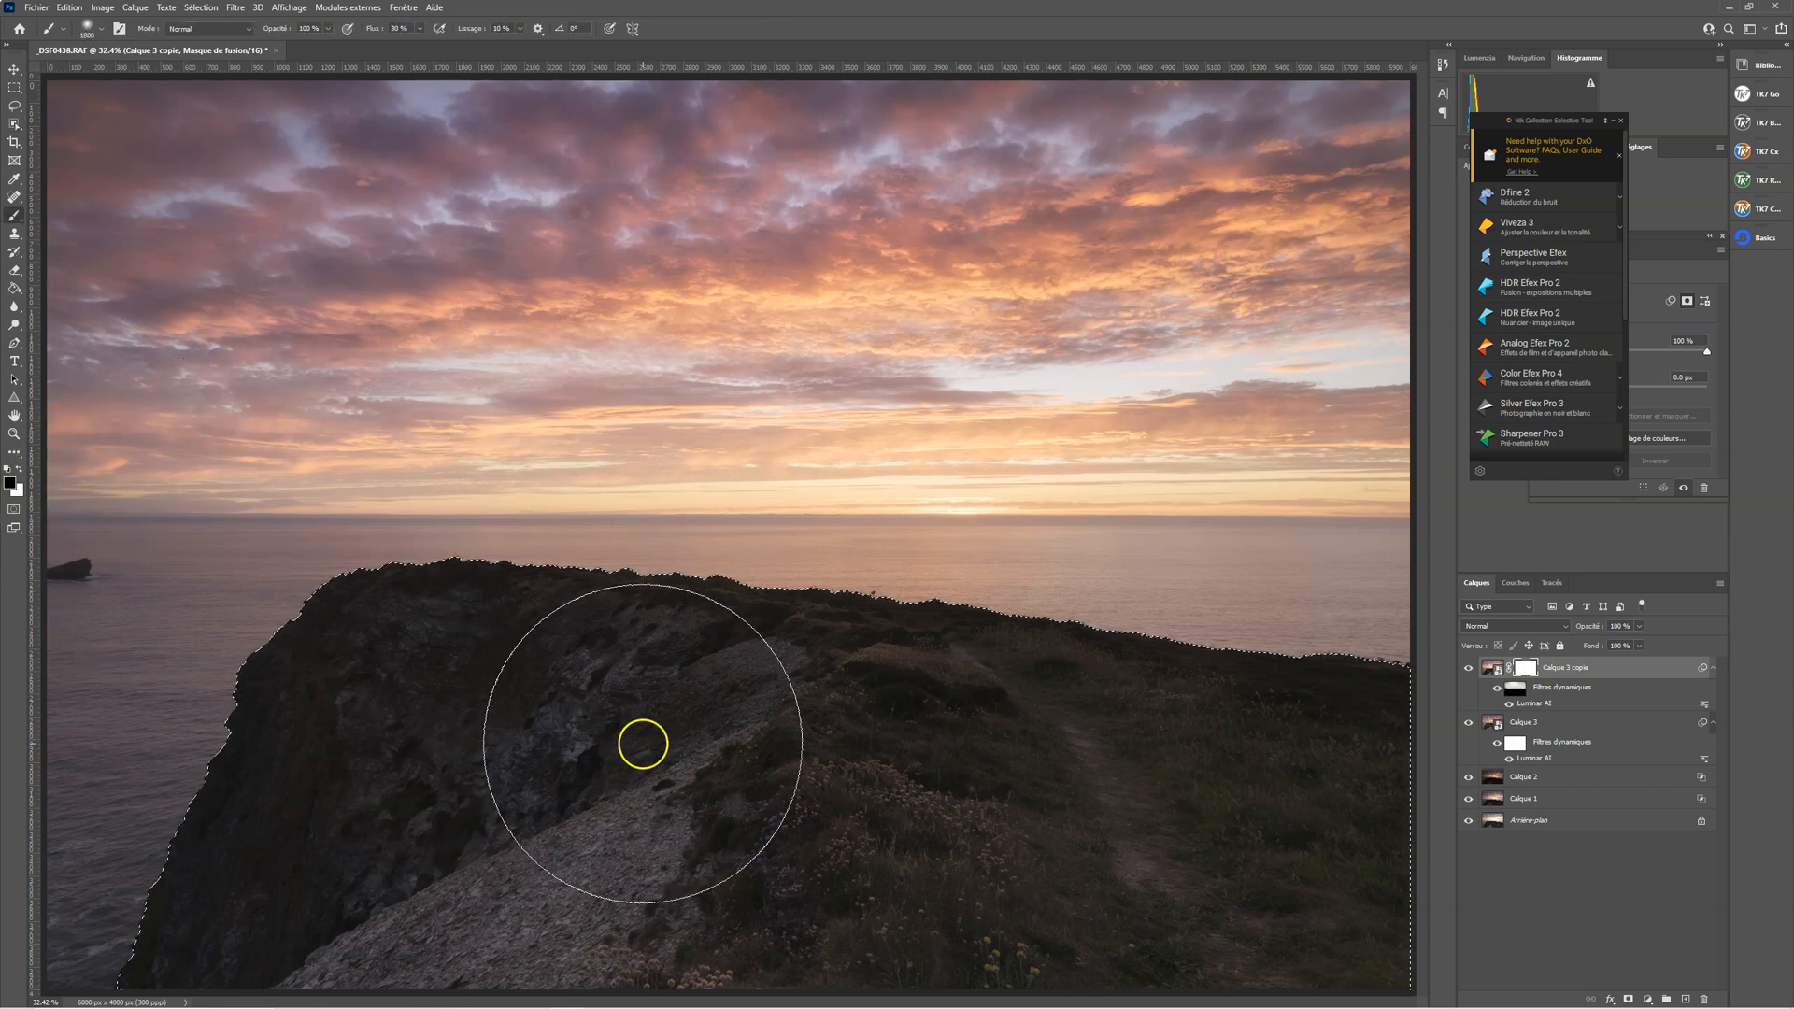
{"action": "mouse_move", "coordinate": [709, 769]}
{"action": "left_mouse_down"}
{"action": "mouse_move", "coordinate": [790, 833]}
{"action": "mouse_move", "coordinate": [629, 773]}
{"action": "mouse_move", "coordinate": [590, 875]}
{"action": "mouse_move", "coordinate": [731, 804]}
{"action": "mouse_move", "coordinate": [456, 774]}
{"action": "mouse_move", "coordinate": [486, 876]}
{"action": "mouse_move", "coordinate": [556, 738]}
{"action": "mouse_move", "coordinate": [270, 852]}
{"action": "mouse_move", "coordinate": [489, 845]}
{"action": "mouse_move", "coordinate": [451, 739]}
{"action": "mouse_move", "coordinate": [514, 922]}
{"action": "mouse_move", "coordinate": [769, 847]}
{"action": "mouse_move", "coordinate": [1023, 923]}
{"action": "mouse_move", "coordinate": [846, 772]}
{"action": "mouse_move", "coordinate": [1010, 932]}
{"action": "mouse_move", "coordinate": [1306, 838]}
{"action": "mouse_move", "coordinate": [834, 797]}
{"action": "mouse_move", "coordinate": [1148, 887]}
{"action": "mouse_move", "coordinate": [1135, 734]}
{"action": "mouse_move", "coordinate": [869, 880]}
{"action": "mouse_move", "coordinate": [1240, 817]}
{"action": "mouse_move", "coordinate": [1042, 766]}
{"action": "mouse_move", "coordinate": [1096, 834]}
{"action": "left_mouse_up"}
{"action": "left_click", "coordinate": [1468, 670]}
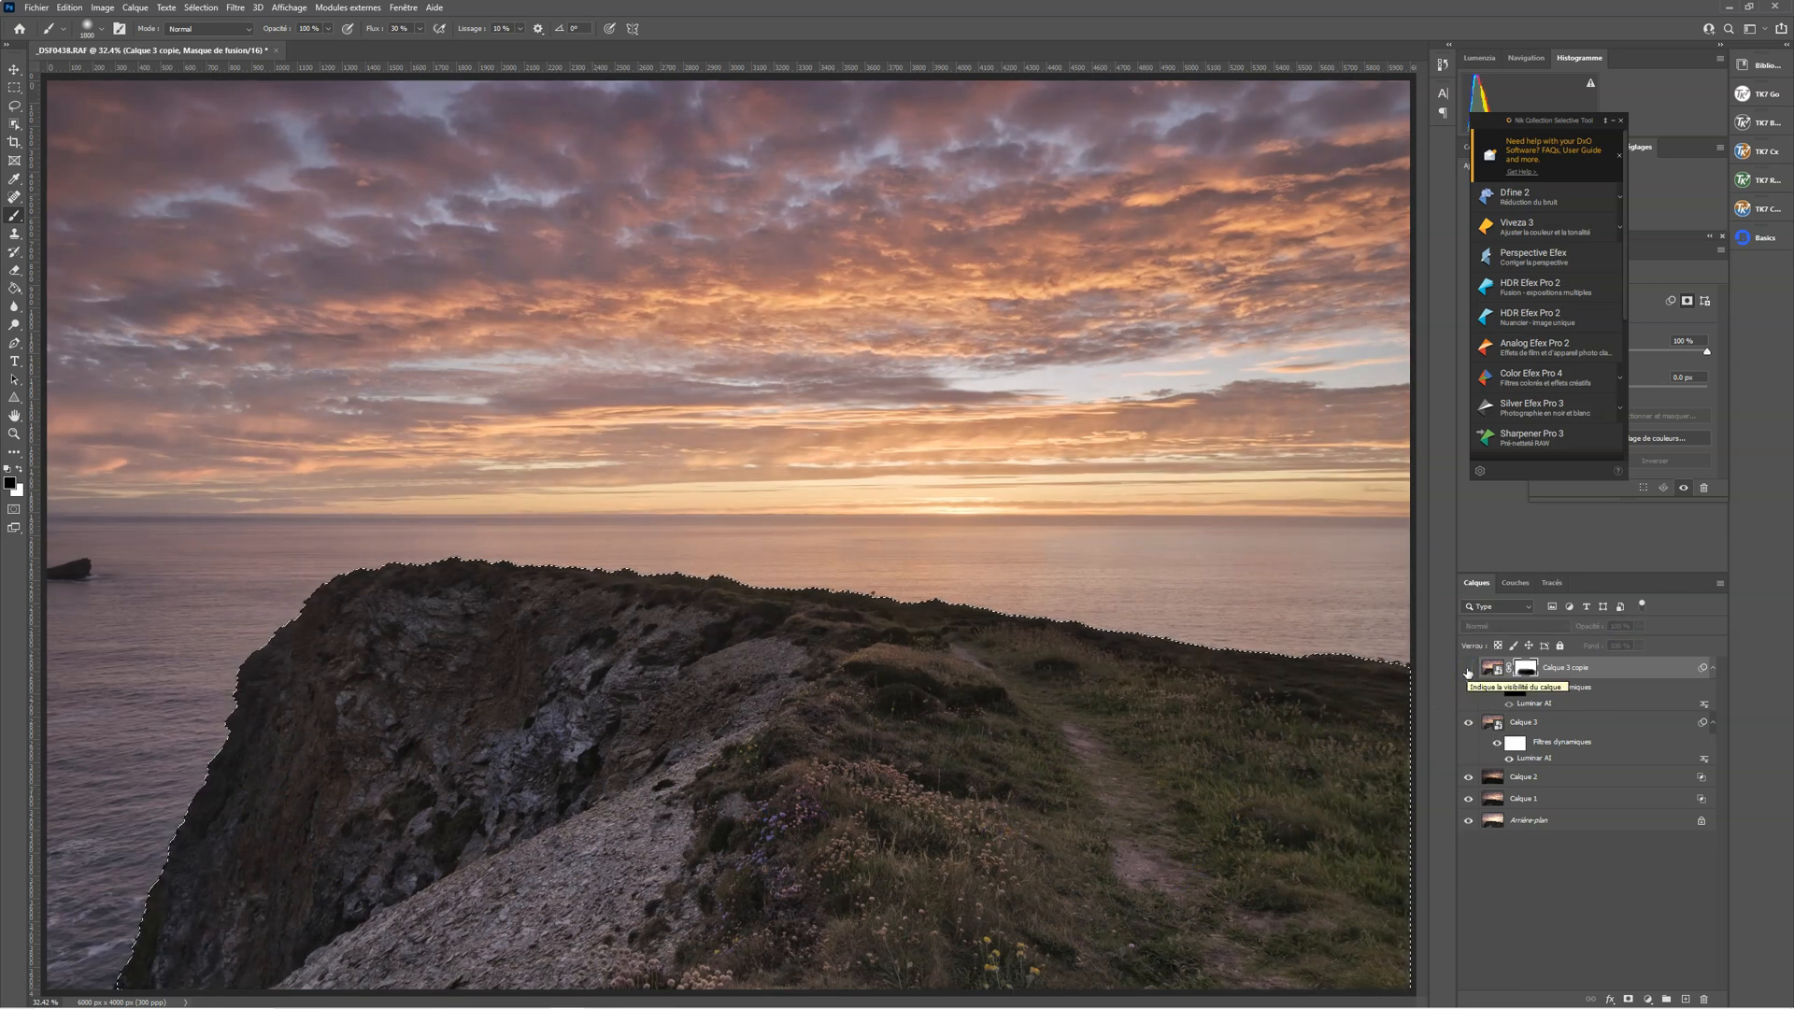
{"action": "left_click", "coordinate": [1468, 670]}
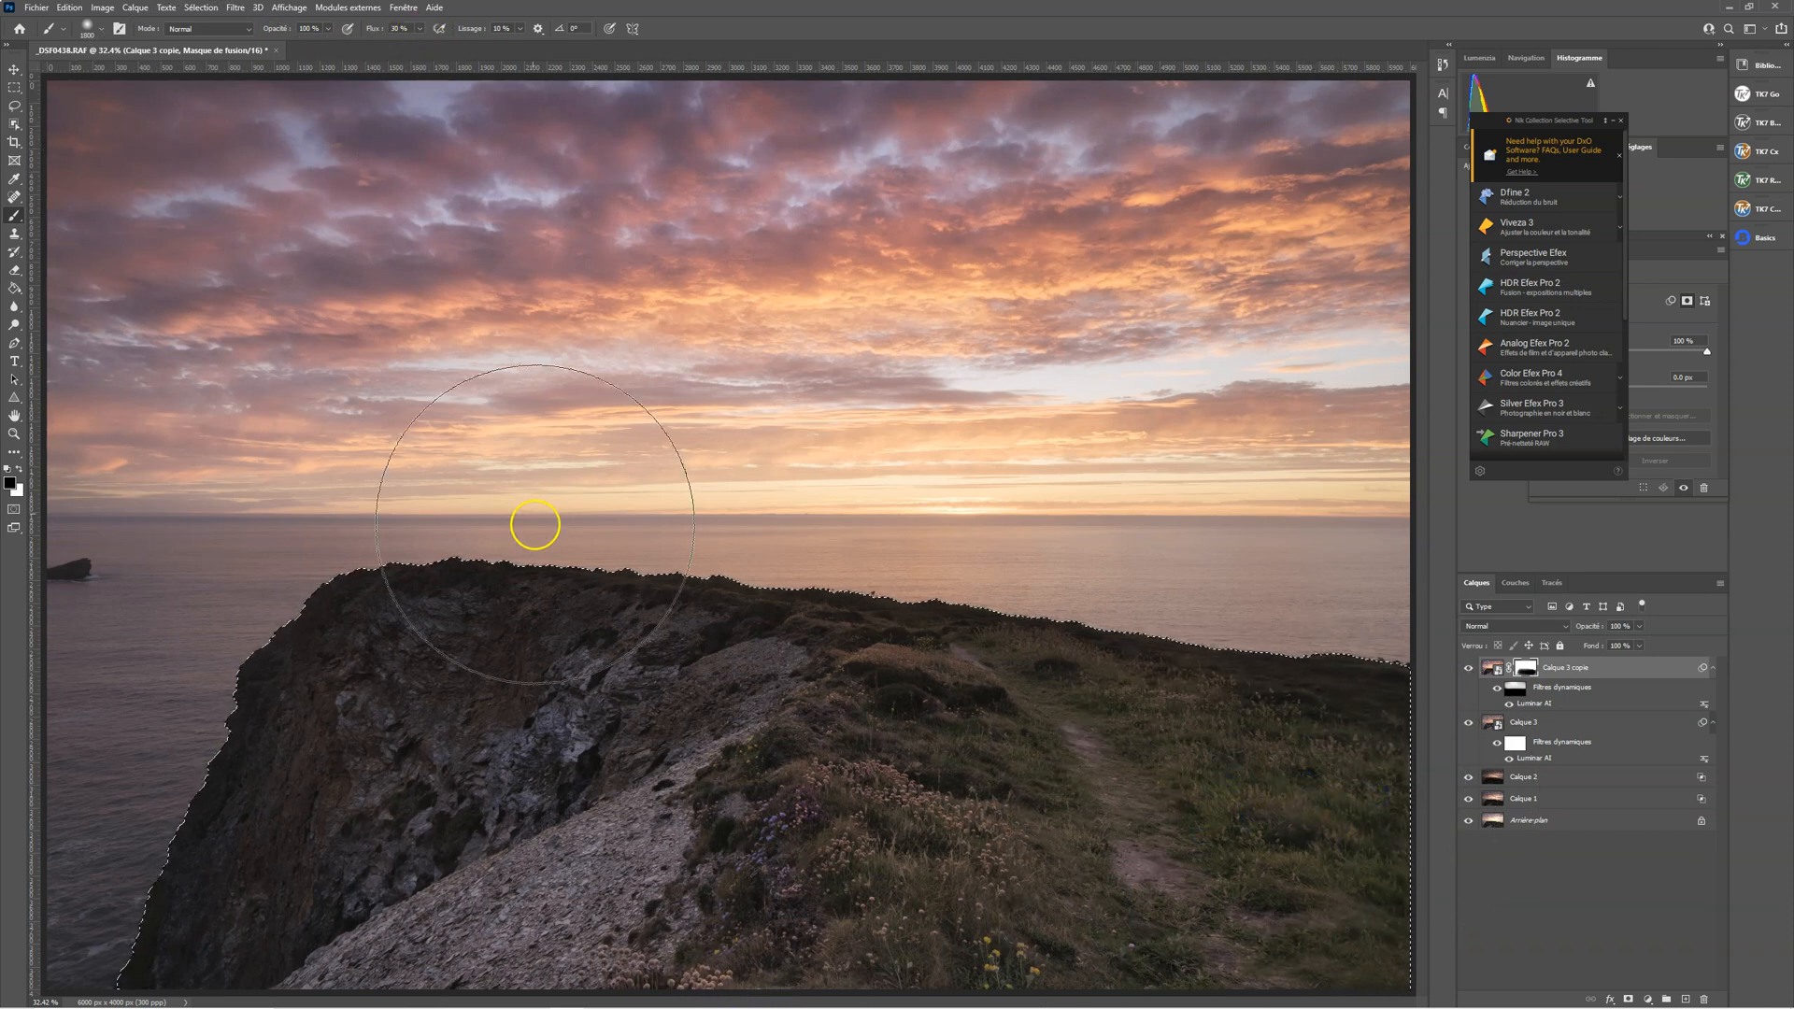
{"action": "mouse_move", "coordinate": [323, 767]}
{"action": "left_mouse_down"}
{"action": "mouse_move", "coordinate": [478, 747]}
{"action": "mouse_move", "coordinate": [269, 880]}
{"action": "mouse_move", "coordinate": [461, 904]}
{"action": "left_mouse_up"}
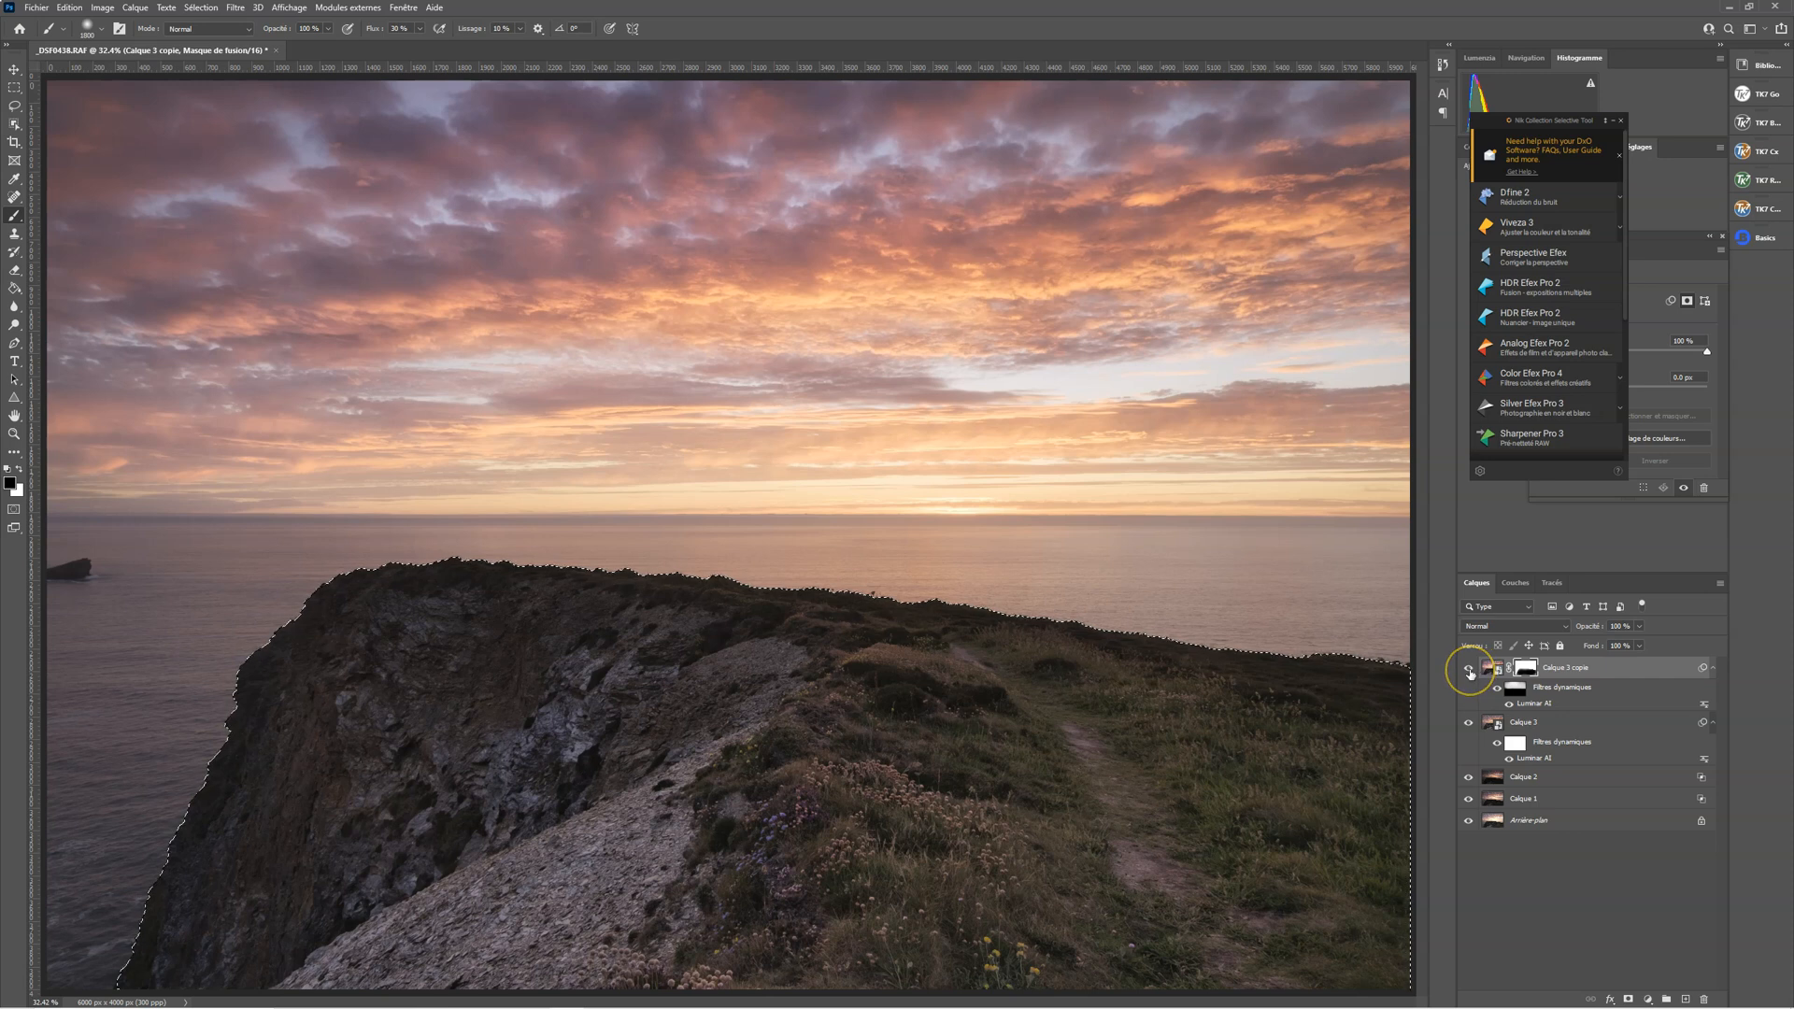
Compare the masked headland with Calque 3 copie hidden and shown
{"action": "left_click", "coordinate": [1469, 669]}
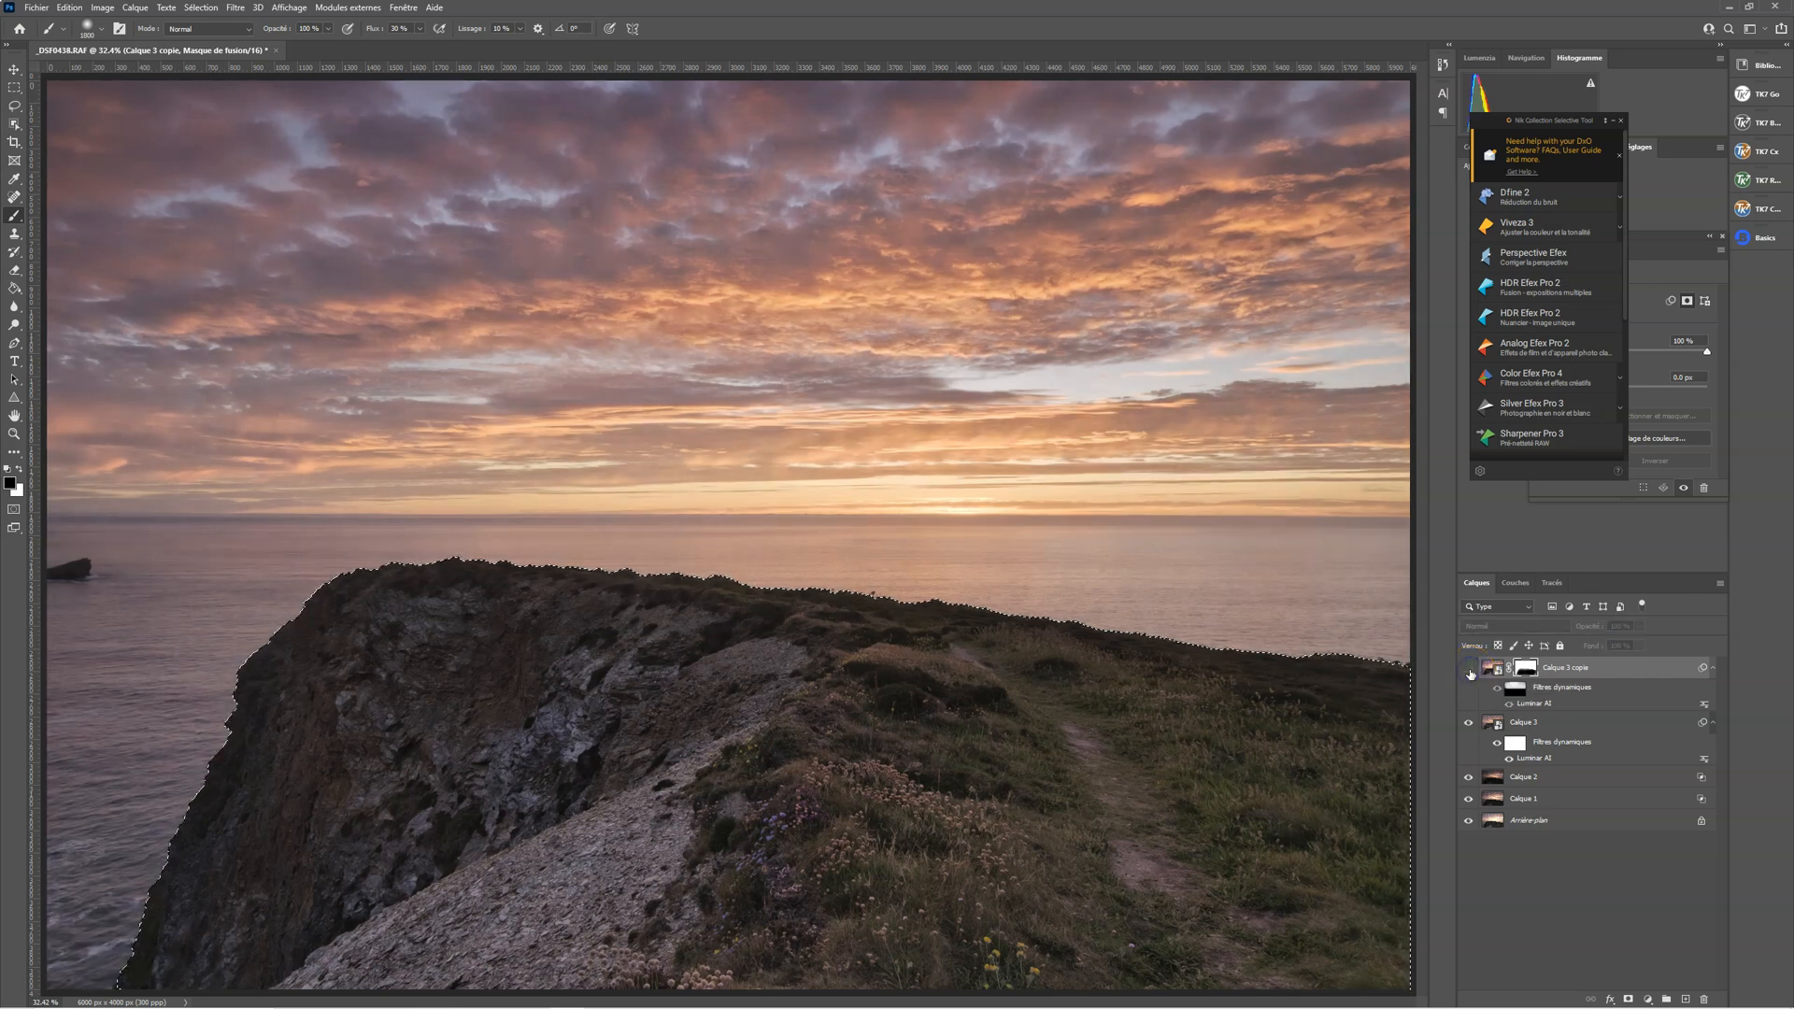
{"action": "left_click", "coordinate": [1469, 669]}
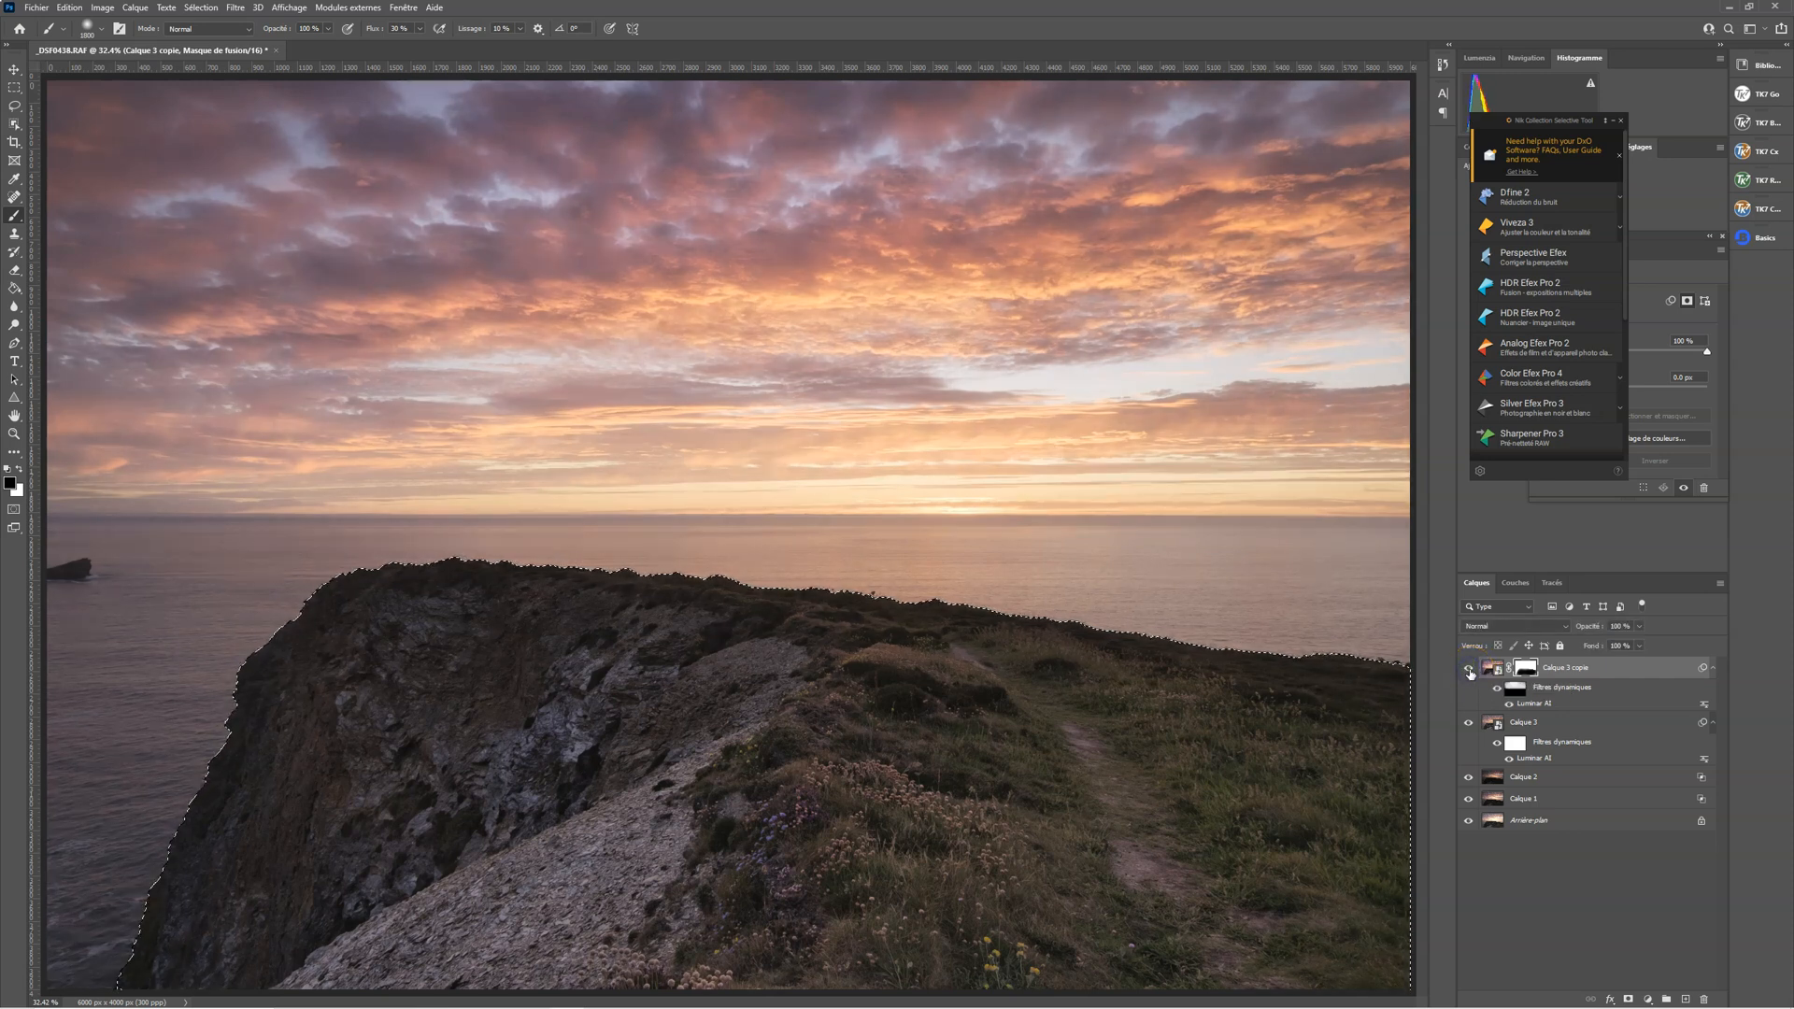
{"action": "left_click", "coordinate": [1469, 669]}
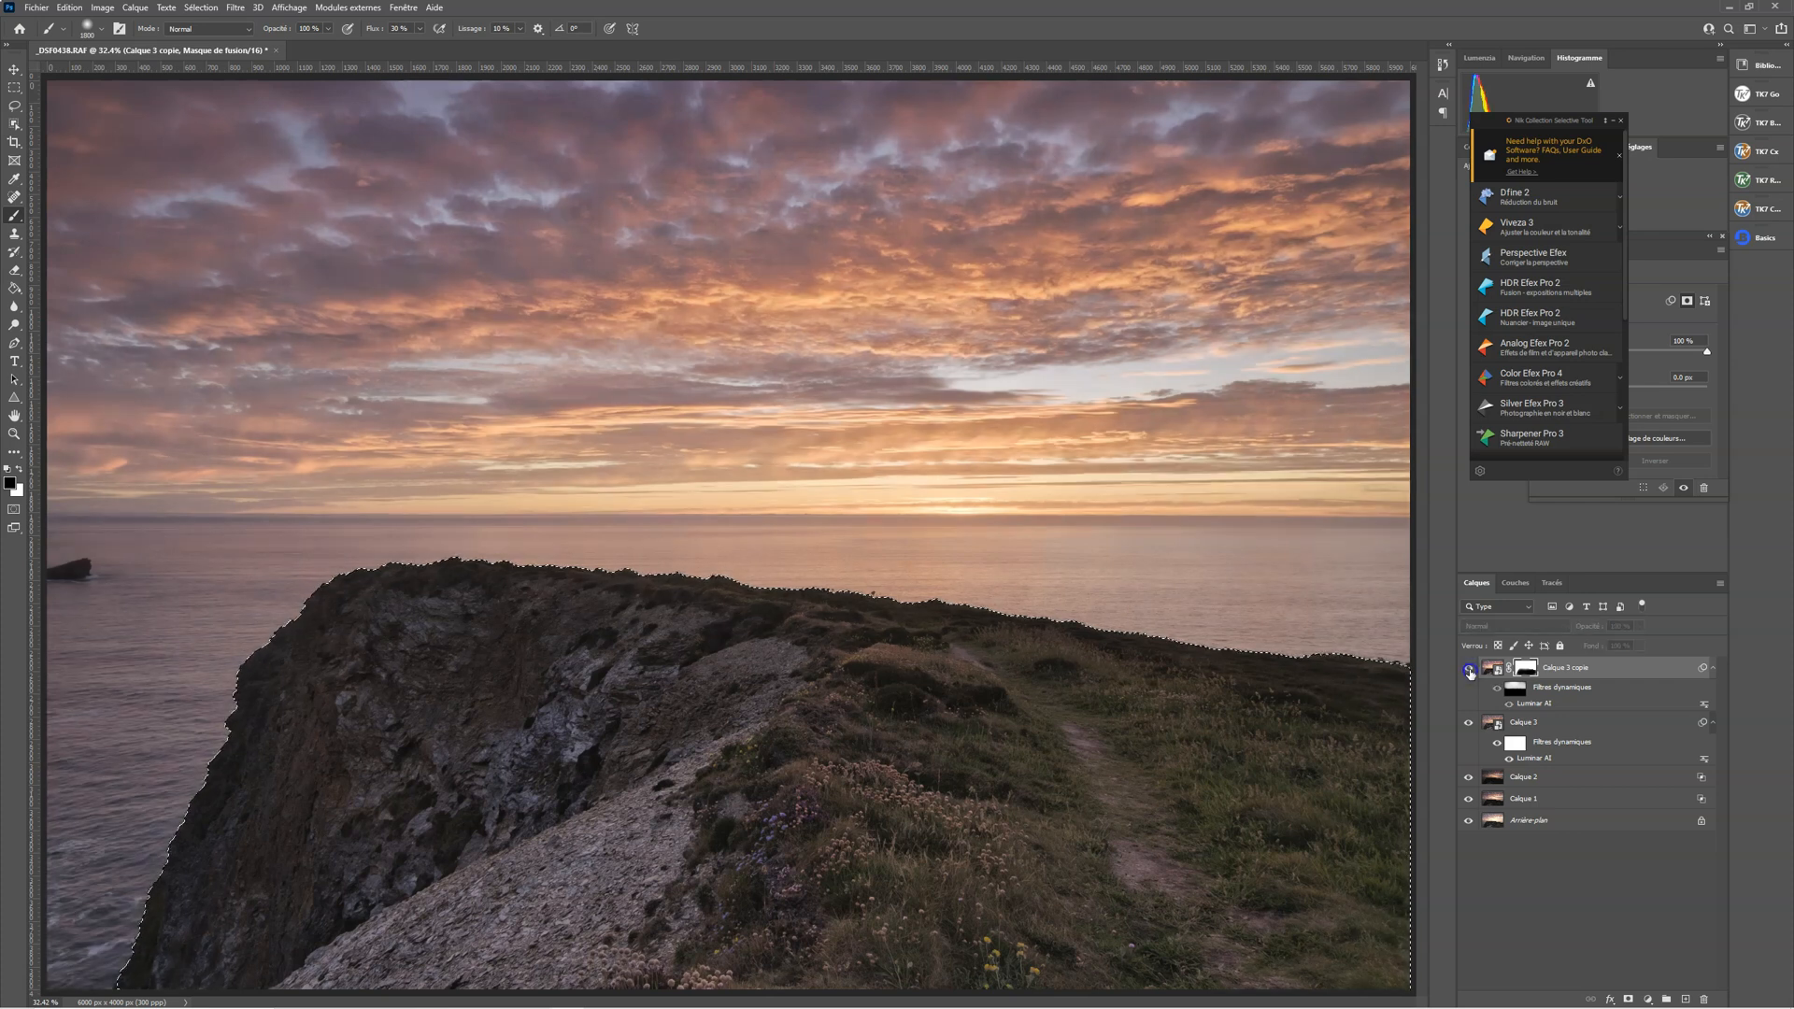
{"action": "left_click", "coordinate": [1469, 669]}
{"action": "left_click", "coordinate": [1469, 669]}
{"action": "left_click", "coordinate": [1469, 669]}
{"action": "left_click", "coordinate": [1469, 670]}
{"action": "left_click", "coordinate": [1469, 669]}
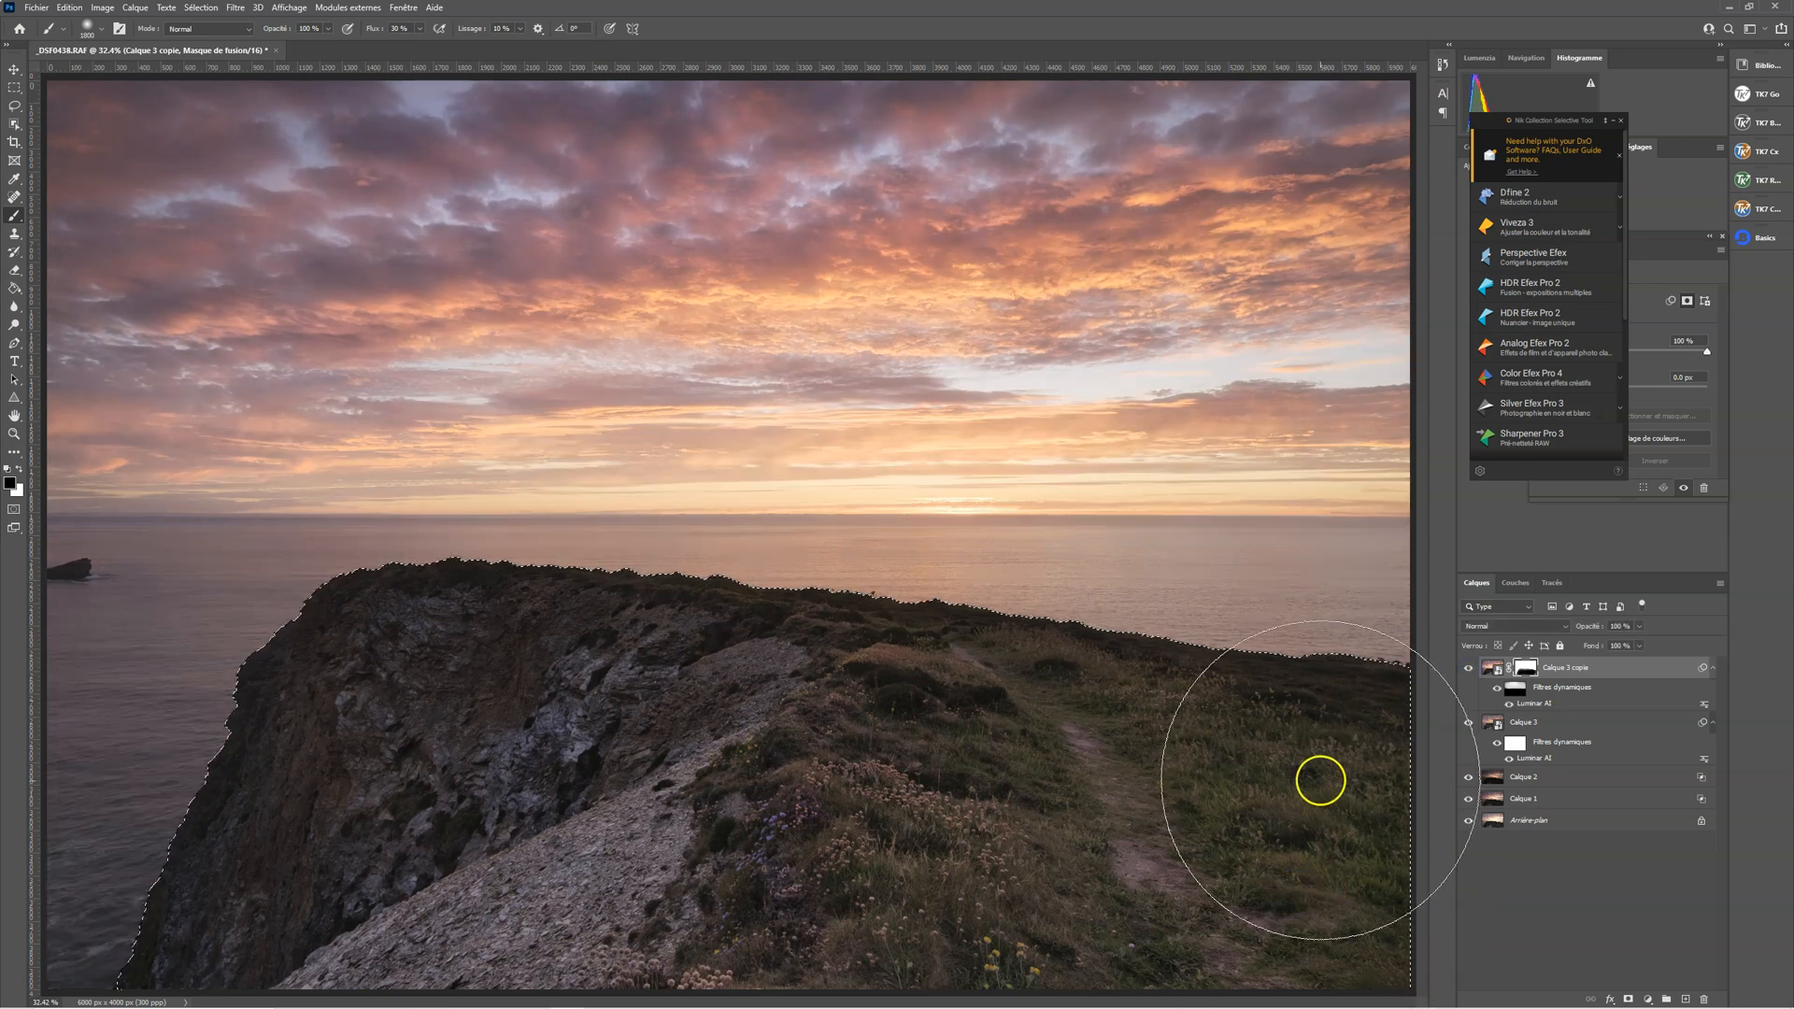
Paint more black over the remaining dark grass of the headland on the layer mask, and clear the selection
{"action": "mouse_move", "coordinate": [1172, 907]}
{"action": "left_mouse_down"}
{"action": "mouse_move", "coordinate": [507, 801]}
{"action": "mouse_move", "coordinate": [705, 795]}
{"action": "mouse_move", "coordinate": [473, 991]}
{"action": "mouse_move", "coordinate": [221, 751]}
{"action": "mouse_move", "coordinate": [661, 765]}
{"action": "mouse_move", "coordinate": [801, 990]}
{"action": "mouse_move", "coordinate": [480, 825]}
{"action": "mouse_move", "coordinate": [1019, 743]}
{"action": "mouse_move", "coordinate": [1001, 801]}
{"action": "mouse_move", "coordinate": [1069, 825]}
{"action": "mouse_move", "coordinate": [613, 910]}
{"action": "mouse_move", "coordinate": [561, 850]}
{"action": "mouse_move", "coordinate": [401, 781]}
{"action": "mouse_move", "coordinate": [708, 808]}
{"action": "mouse_move", "coordinate": [633, 765]}
{"action": "mouse_move", "coordinate": [1165, 741]}
{"action": "mouse_move", "coordinate": [629, 710]}
{"action": "mouse_move", "coordinate": [307, 920]}
{"action": "mouse_move", "coordinate": [320, 669]}
{"action": "mouse_move", "coordinate": [941, 972]}
{"action": "mouse_move", "coordinate": [873, 821]}
{"action": "mouse_move", "coordinate": [920, 974]}
{"action": "mouse_move", "coordinate": [1242, 937]}
{"action": "mouse_move", "coordinate": [888, 853]}
{"action": "mouse_move", "coordinate": [376, 429]}
{"action": "left_mouse_up"}
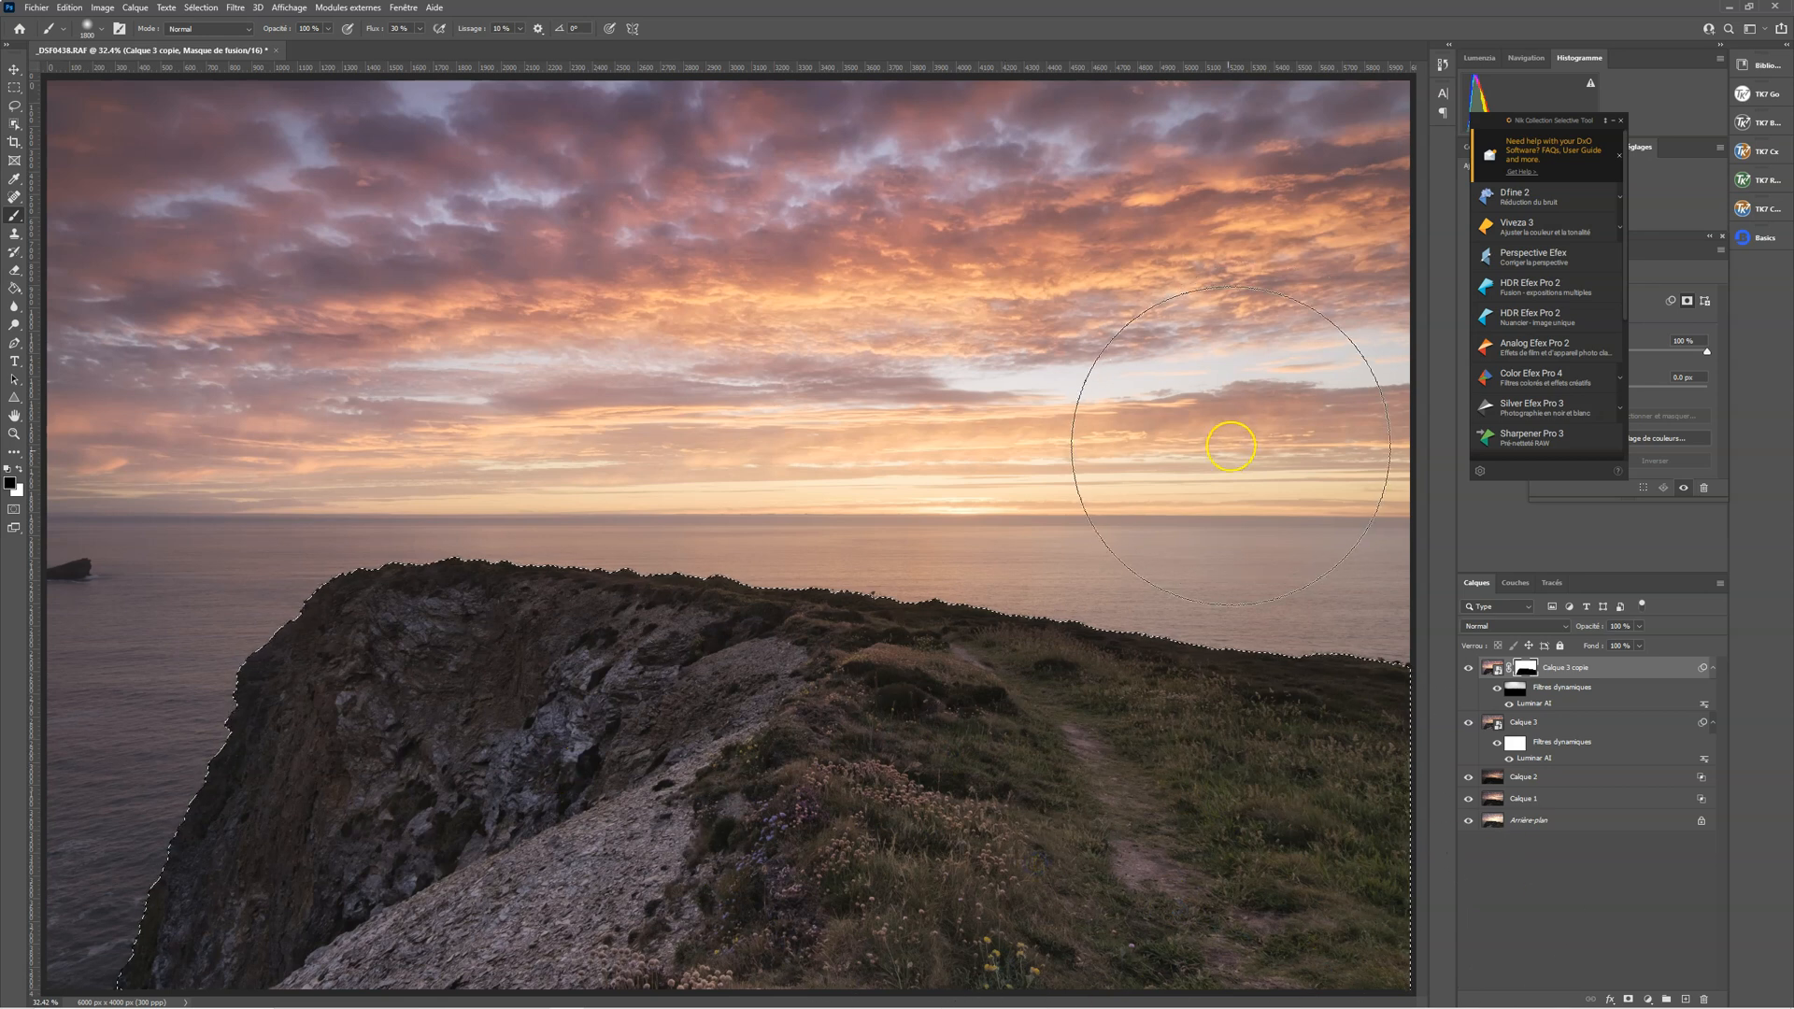
{"action": "key", "text": "ctrl+d"}
Fit the image to the view and compare it with and without Calque 3 copie
{"action": "key", "text": "z"}
{"action": "left_click_drag", "start_coordinate": [867, 511], "coordinate": [831, 521]}
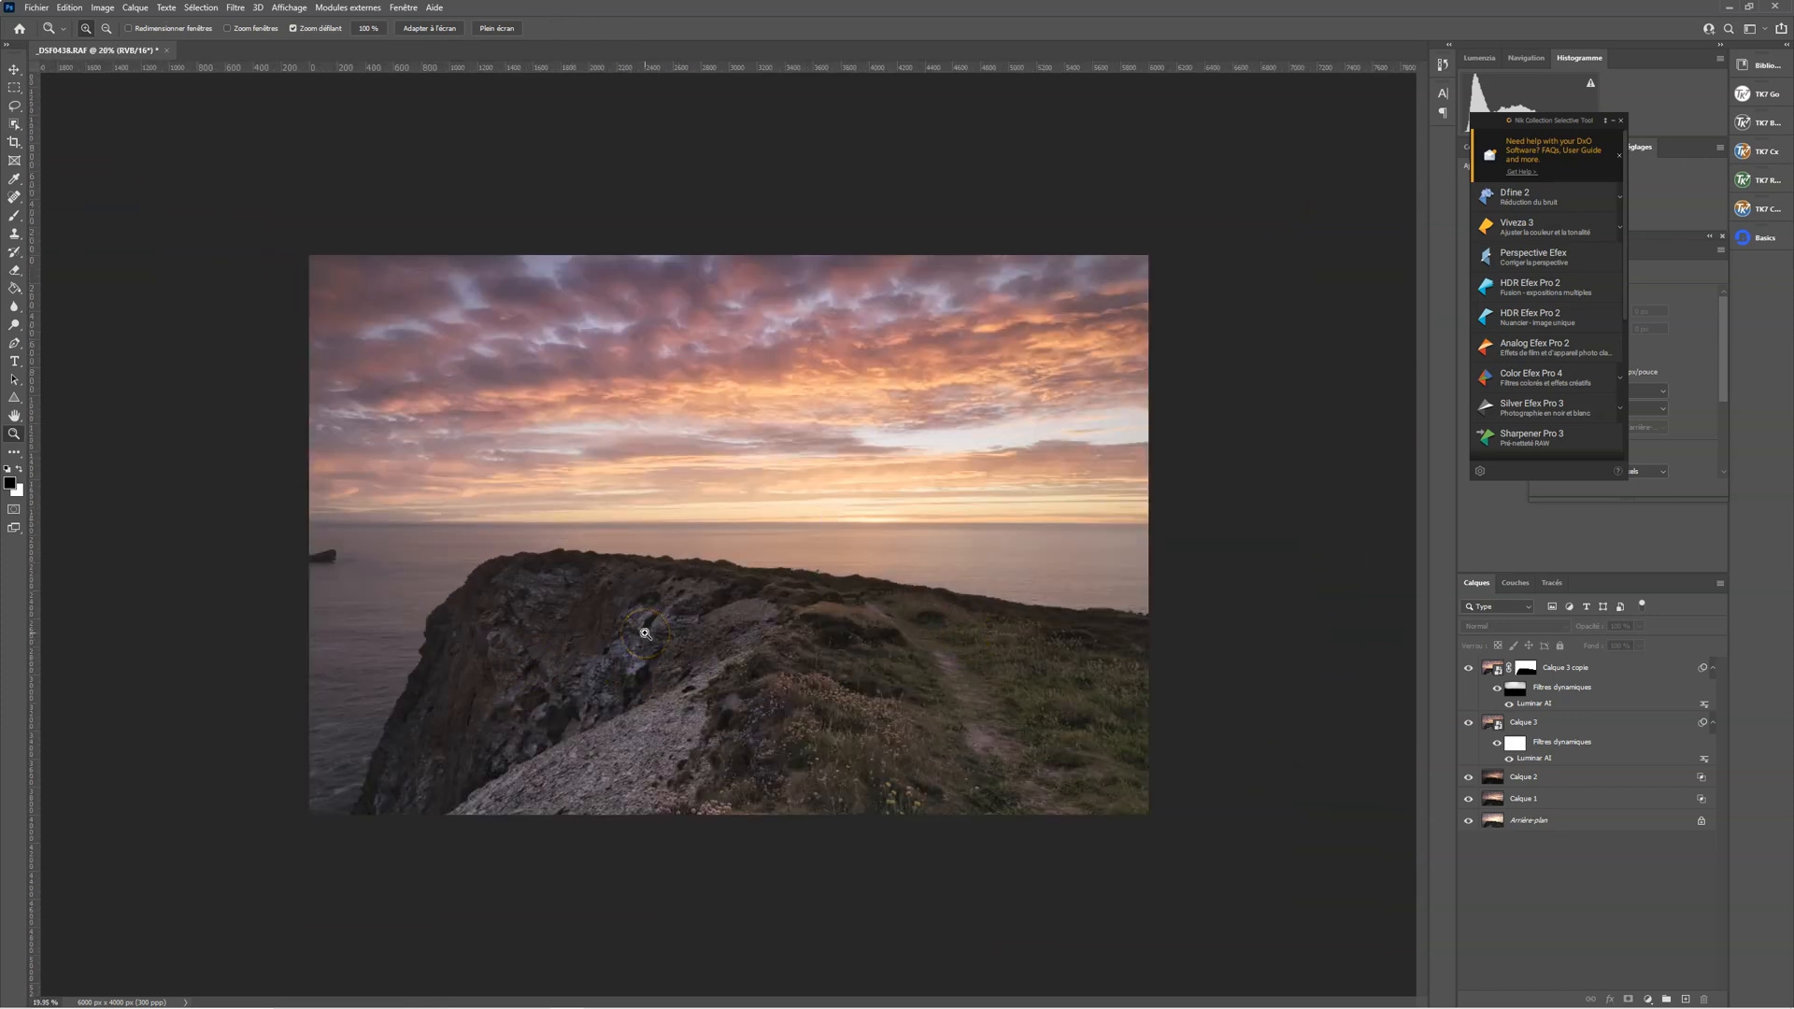
{"action": "key", "text": "ctrl+0"}
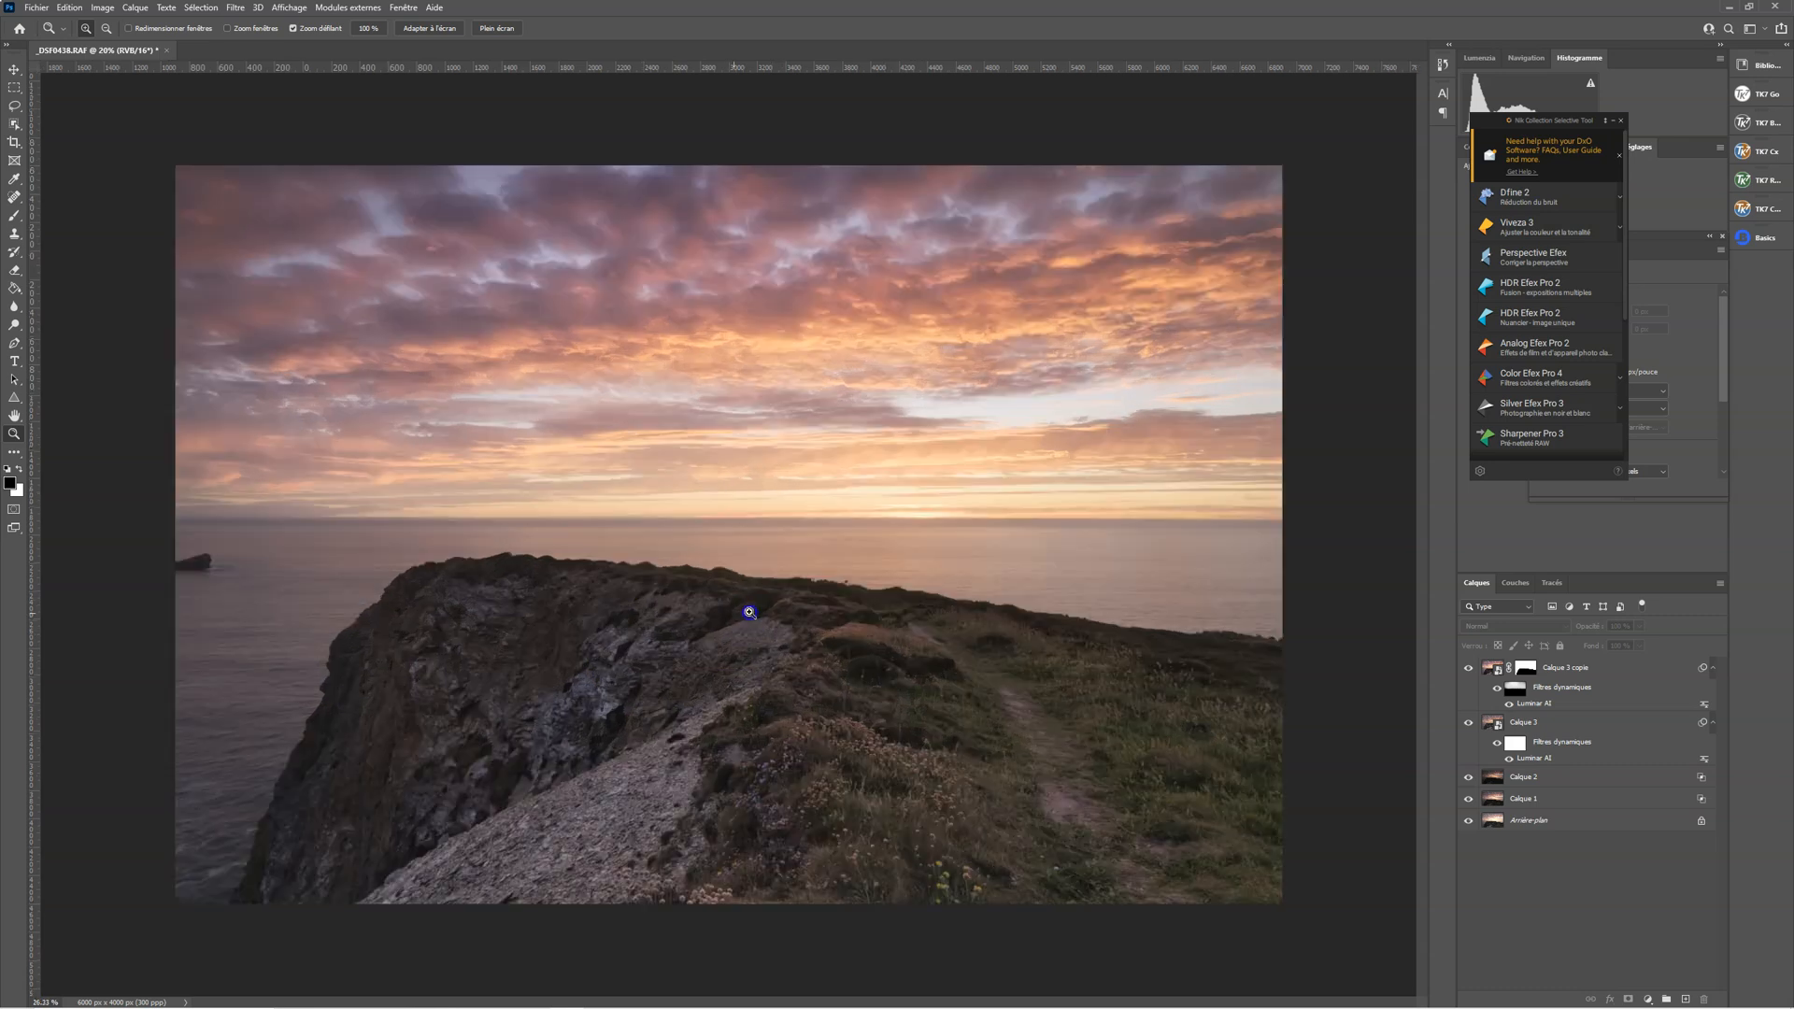
{"action": "left_click", "coordinate": [1466, 669]}
{"action": "left_click", "coordinate": [1466, 669]}
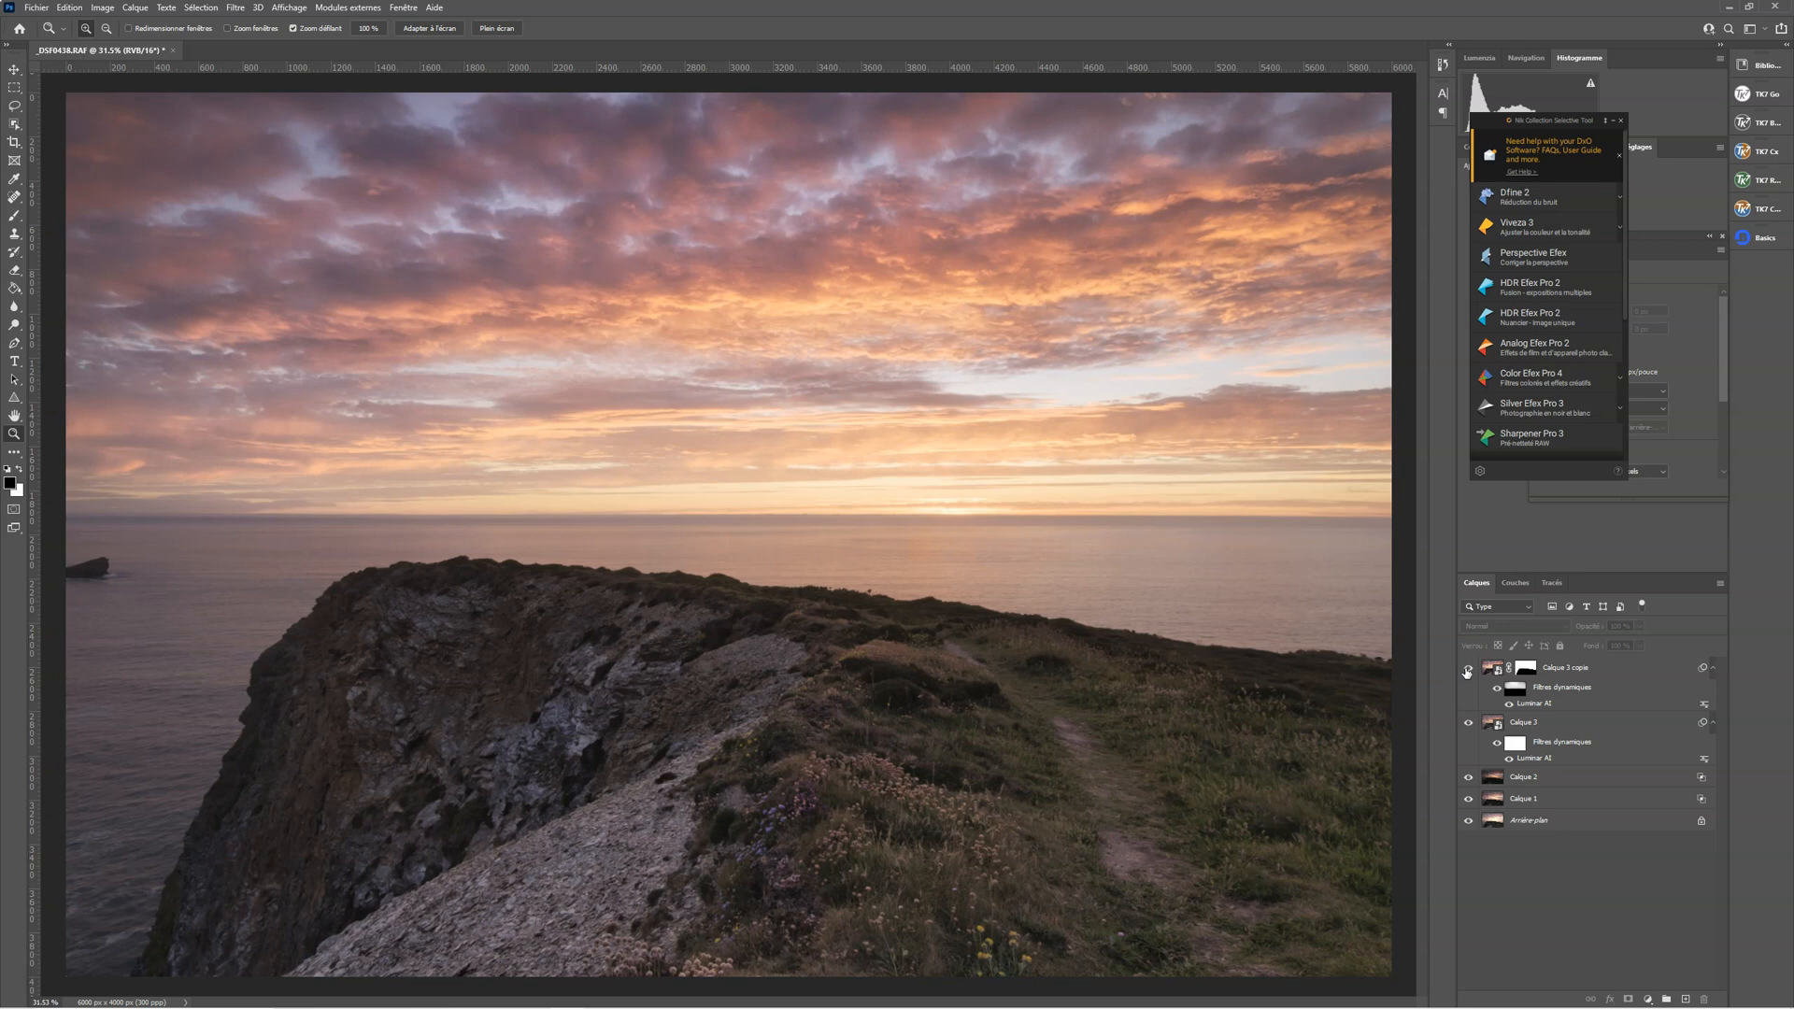
{"action": "left_click", "coordinate": [1466, 669]}
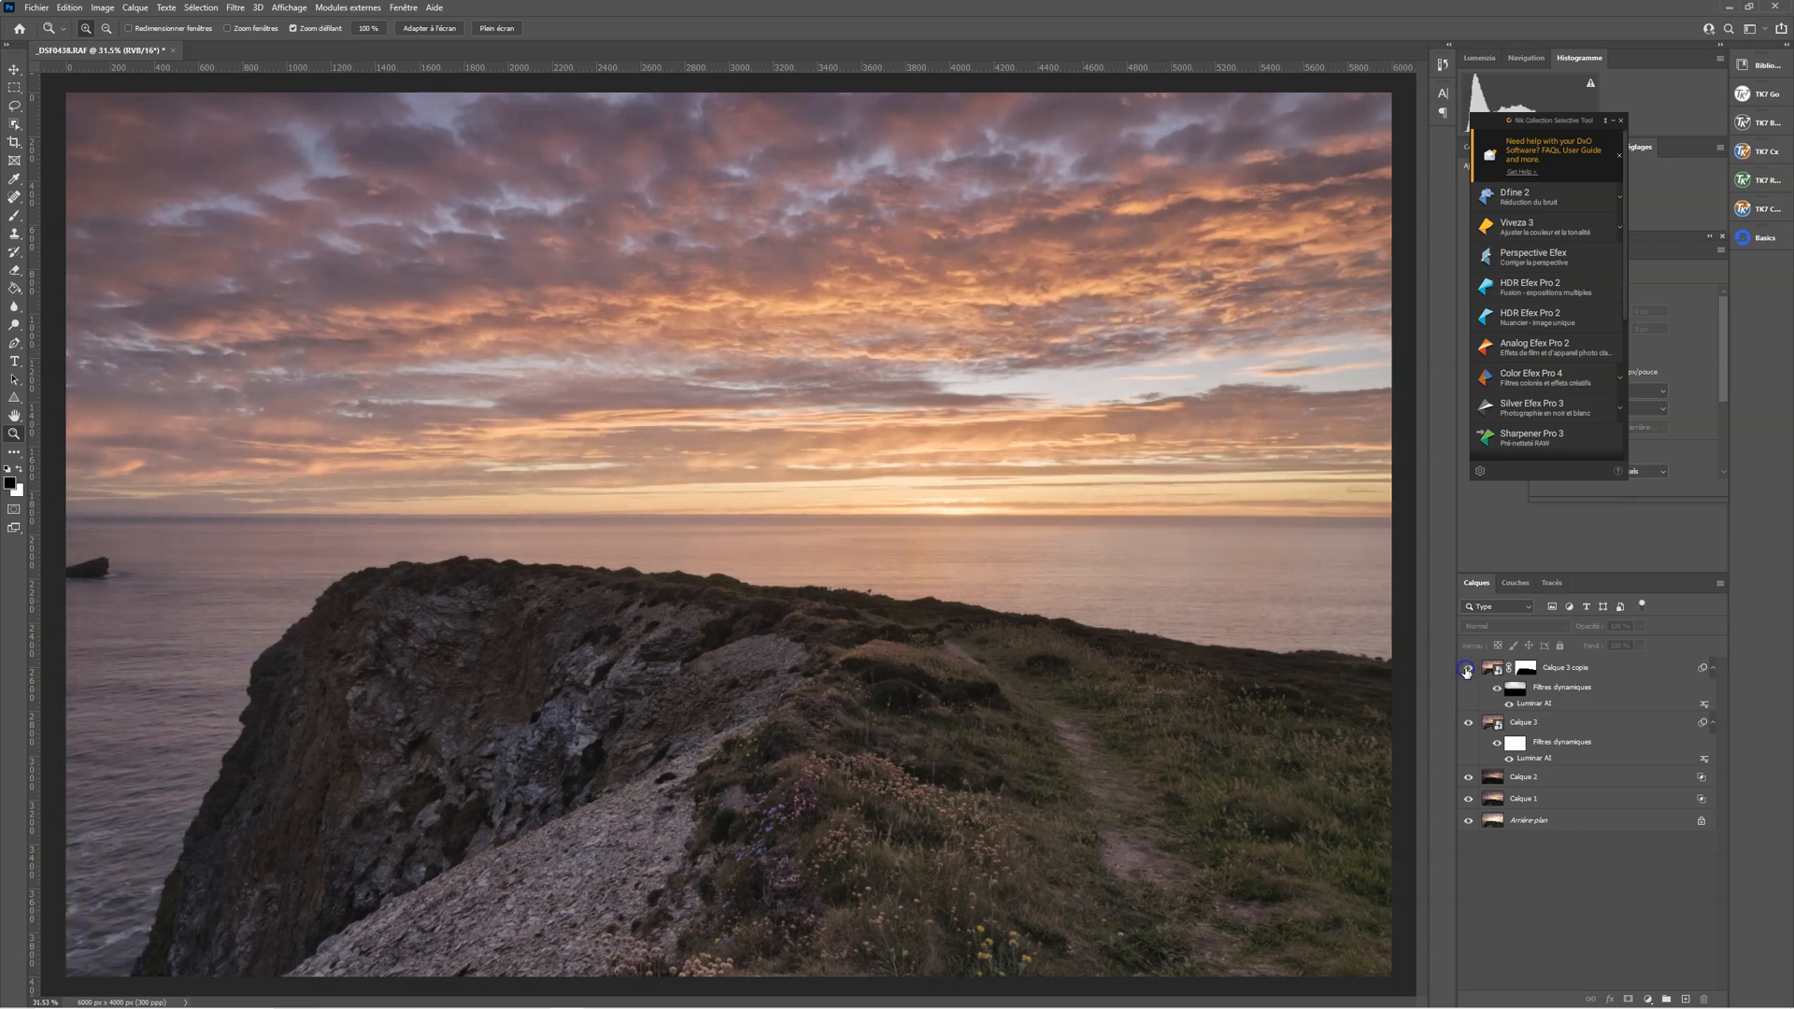
{"action": "left_click", "coordinate": [1467, 669]}
{"action": "mouse_move", "coordinate": [621, 700]}
{"action": "left_mouse_down"}
{"action": "mouse_move", "coordinate": [773, 701]}
{"action": "mouse_move", "coordinate": [561, 703]}
{"action": "mouse_move", "coordinate": [644, 703]}
{"action": "mouse_move", "coordinate": [629, 704]}
{"action": "left_mouse_up"}
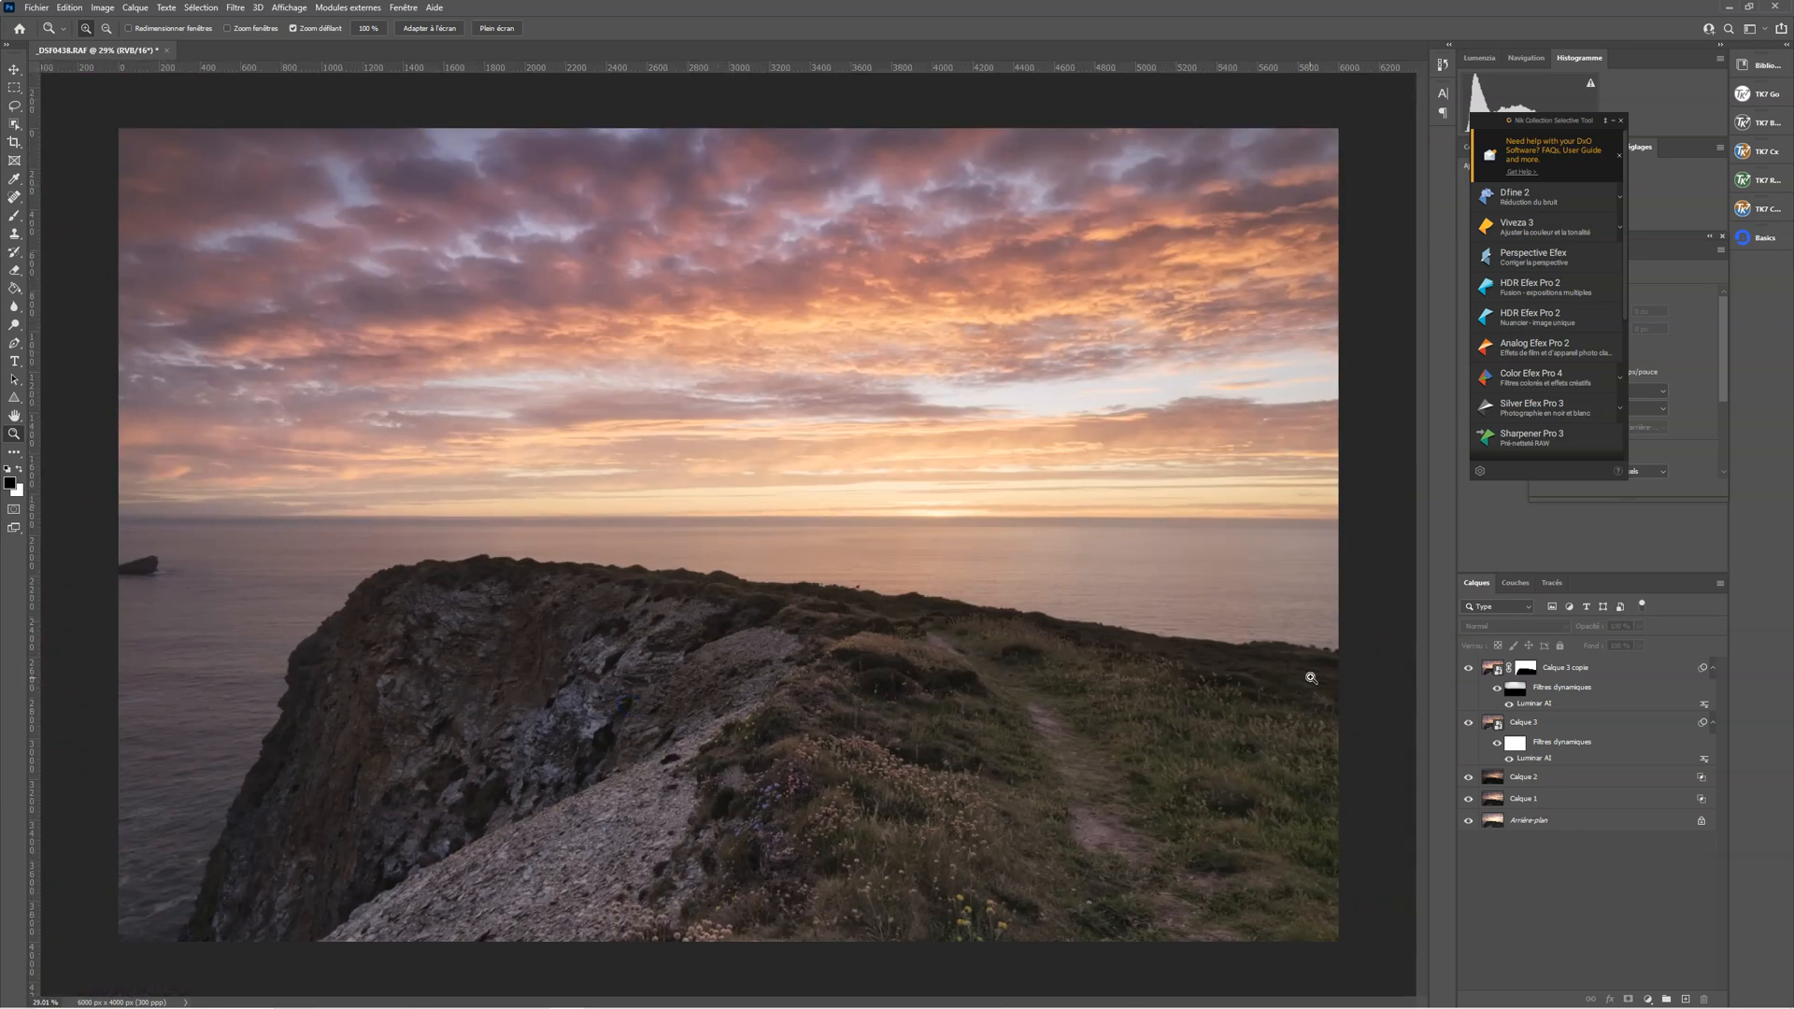
Stamp all visible layers into a new pixel layer above Calque 3 copie and collapse the Nik Collection panel
{"action": "left_click", "coordinate": [1492, 669]}
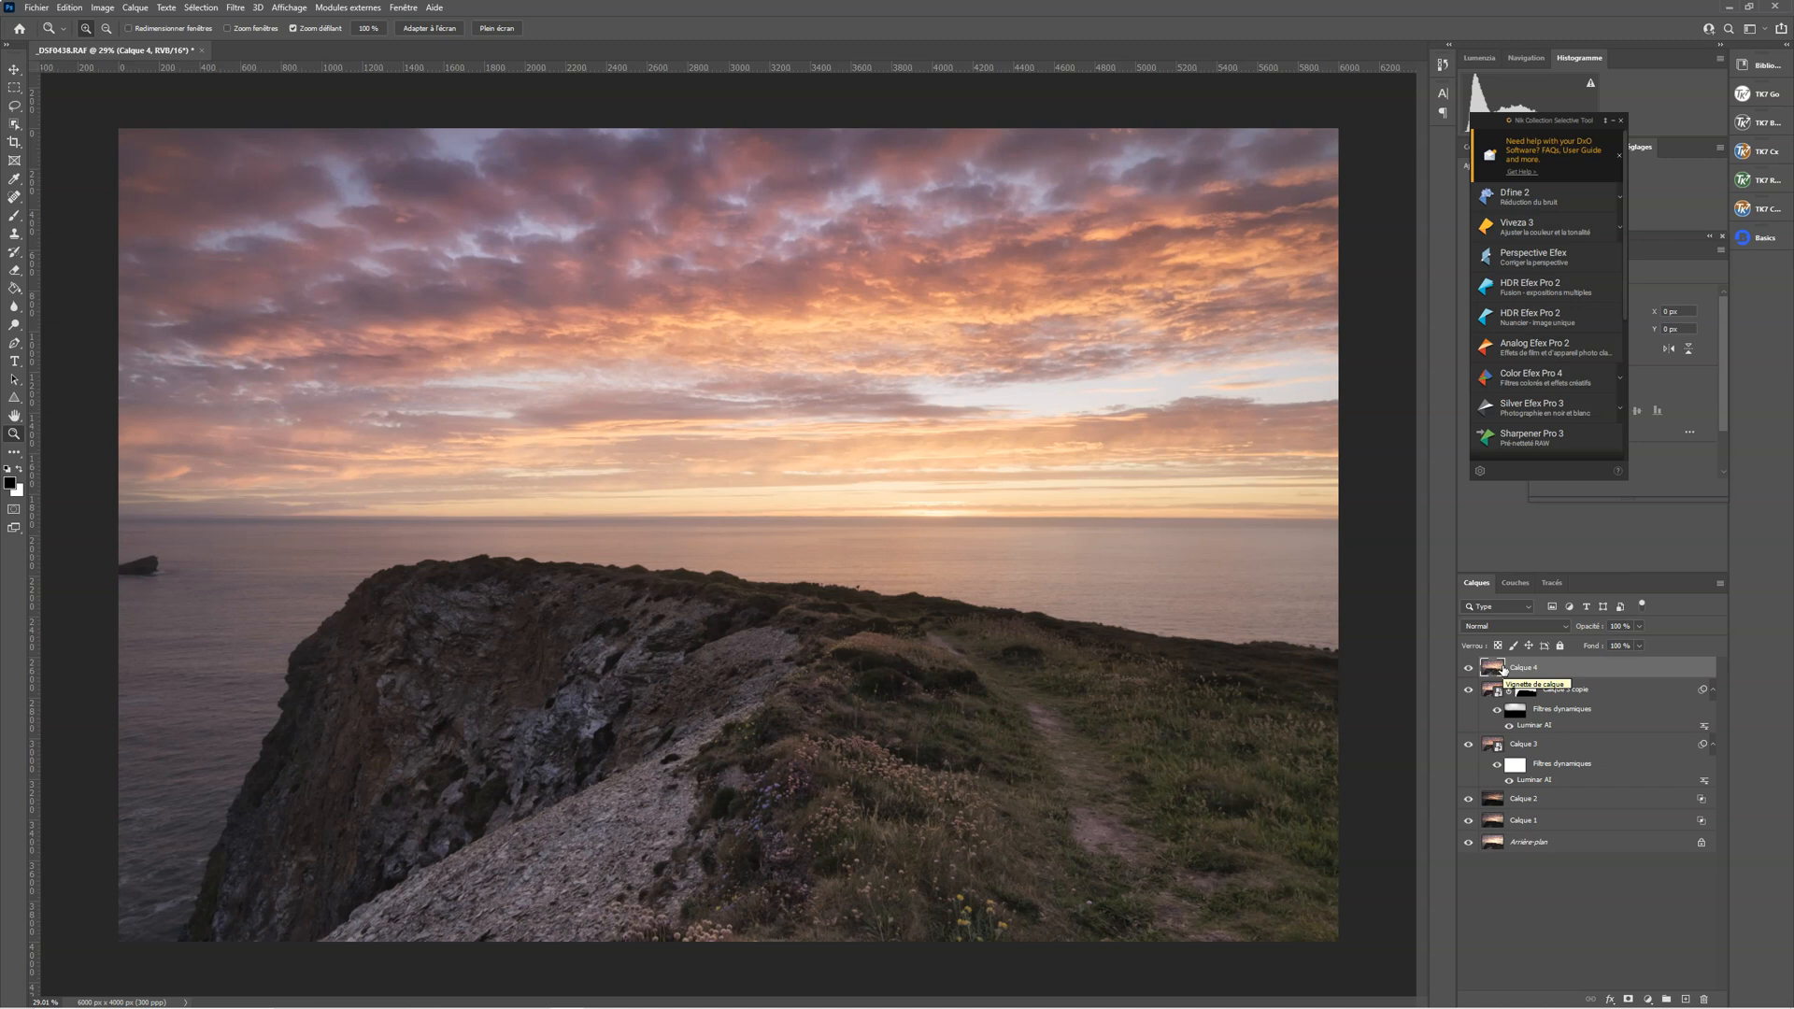
{"action": "left_click", "coordinate": [1506, 673]}
{"action": "left_click", "coordinate": [1648, 999]}
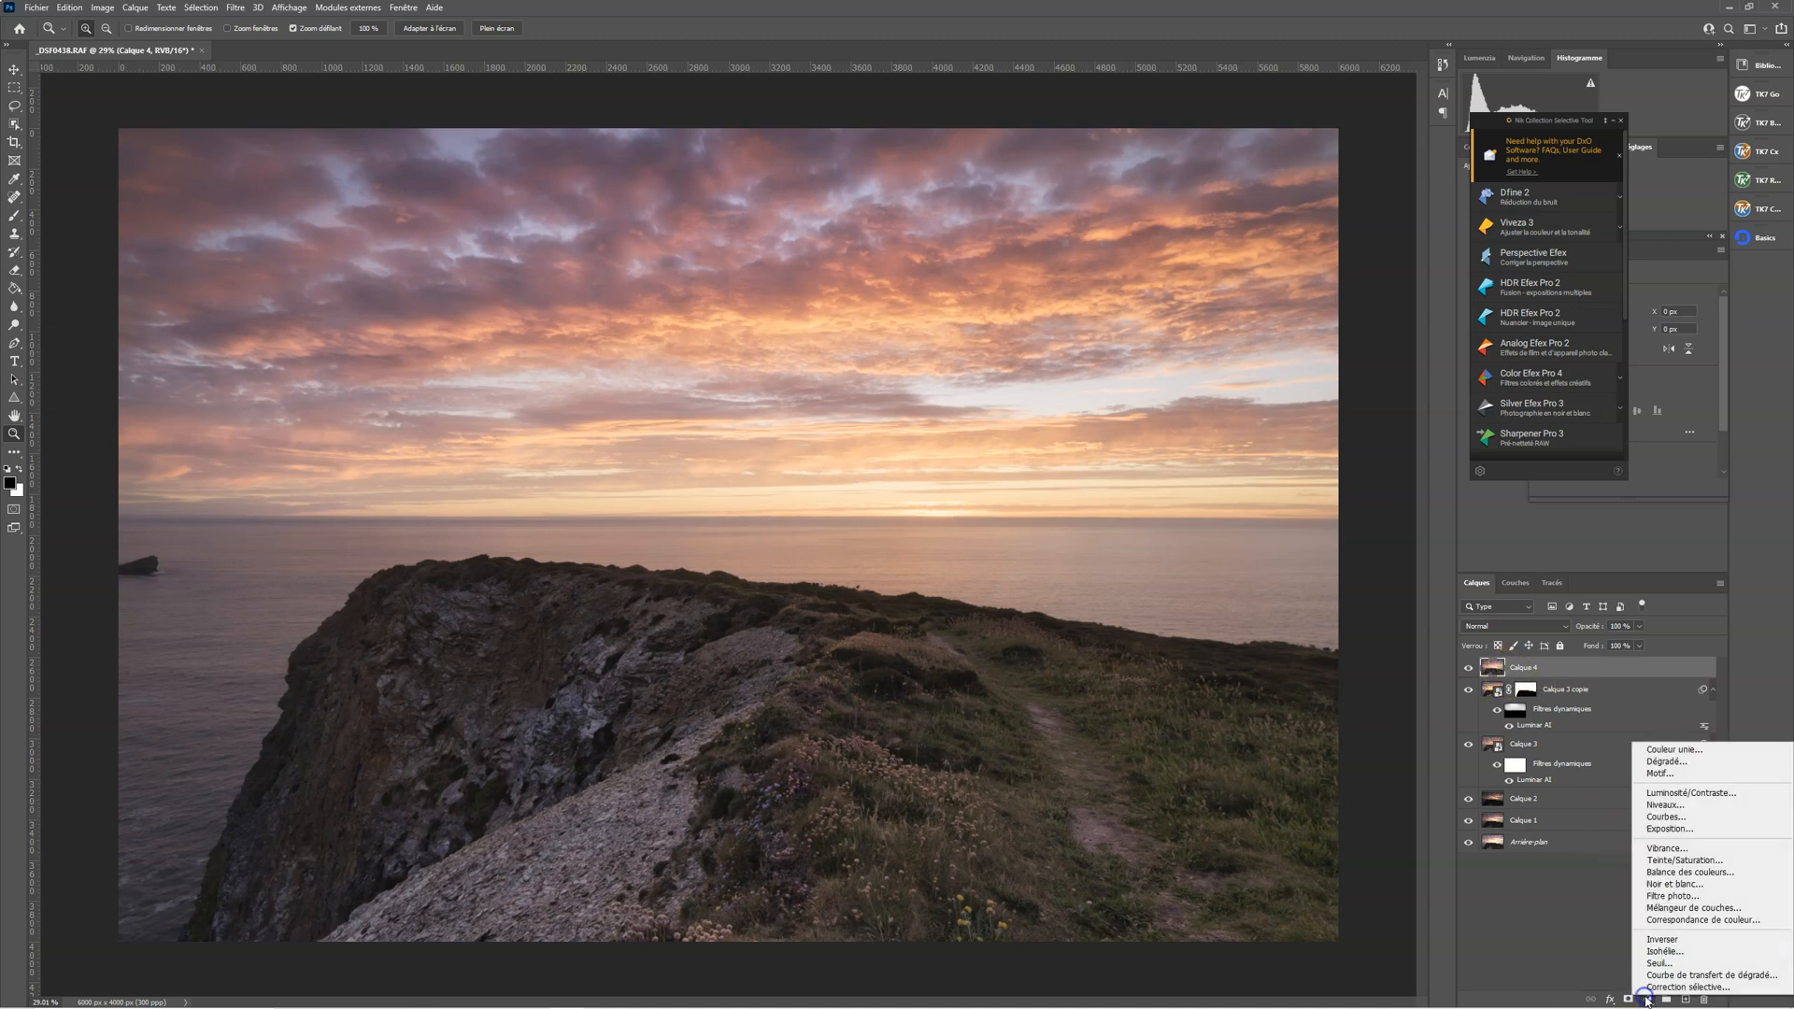
{"action": "left_click", "coordinate": [1537, 179]}
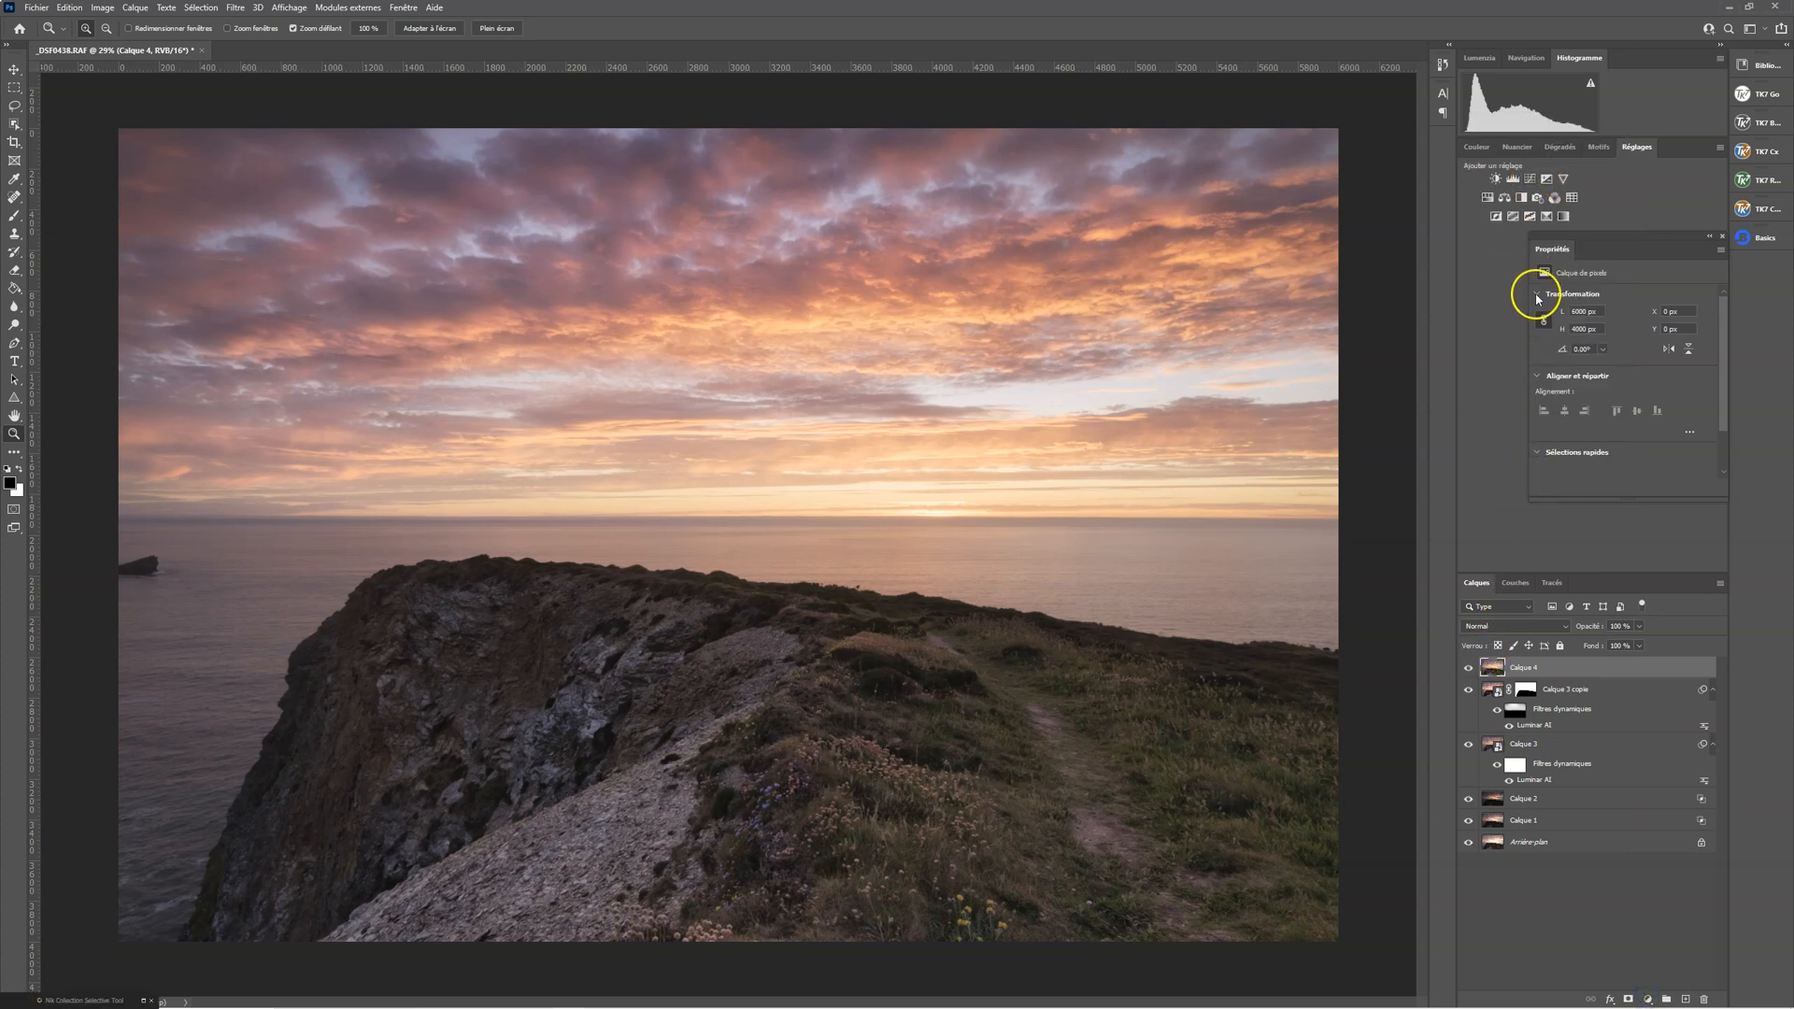
Add a Curves adjustment layer above Calque 4 and raise its midtones to brighten the image
{"action": "left_click", "coordinate": [1529, 180]}
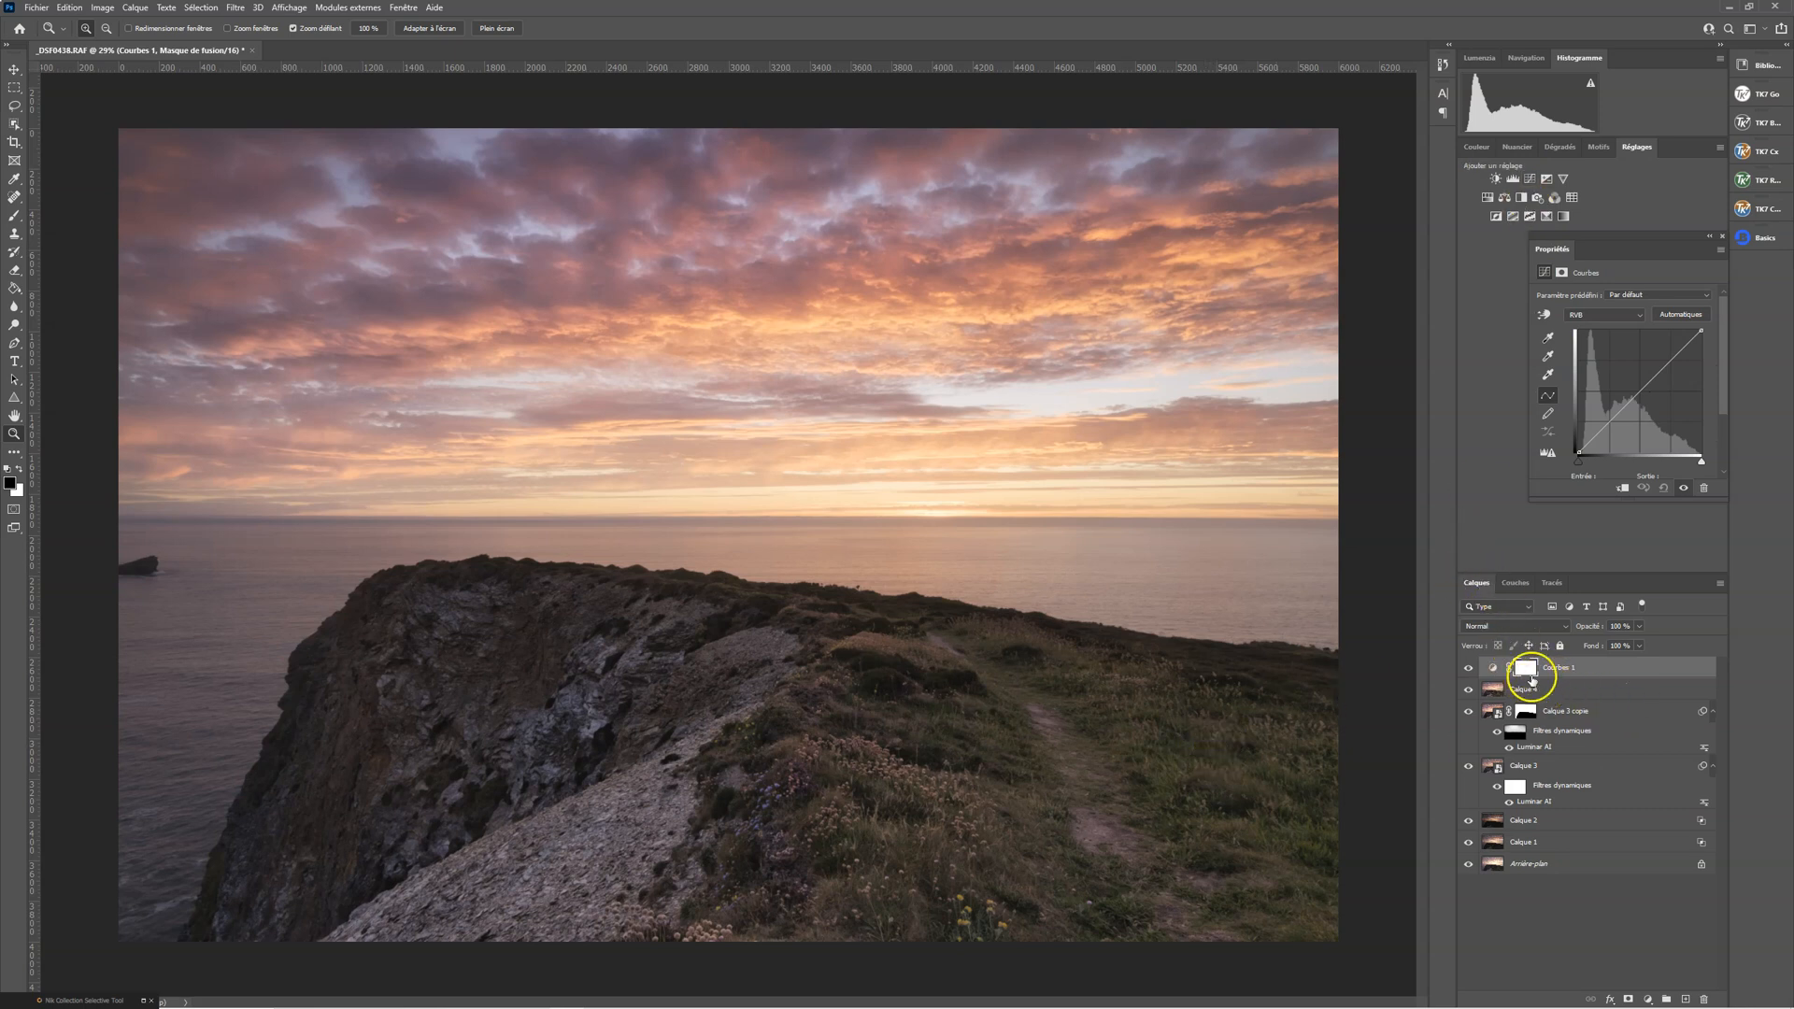
{"action": "left_click", "coordinate": [1636, 399]}
{"action": "left_click_drag", "start_coordinate": [1632, 393], "coordinate": [1628, 387]}
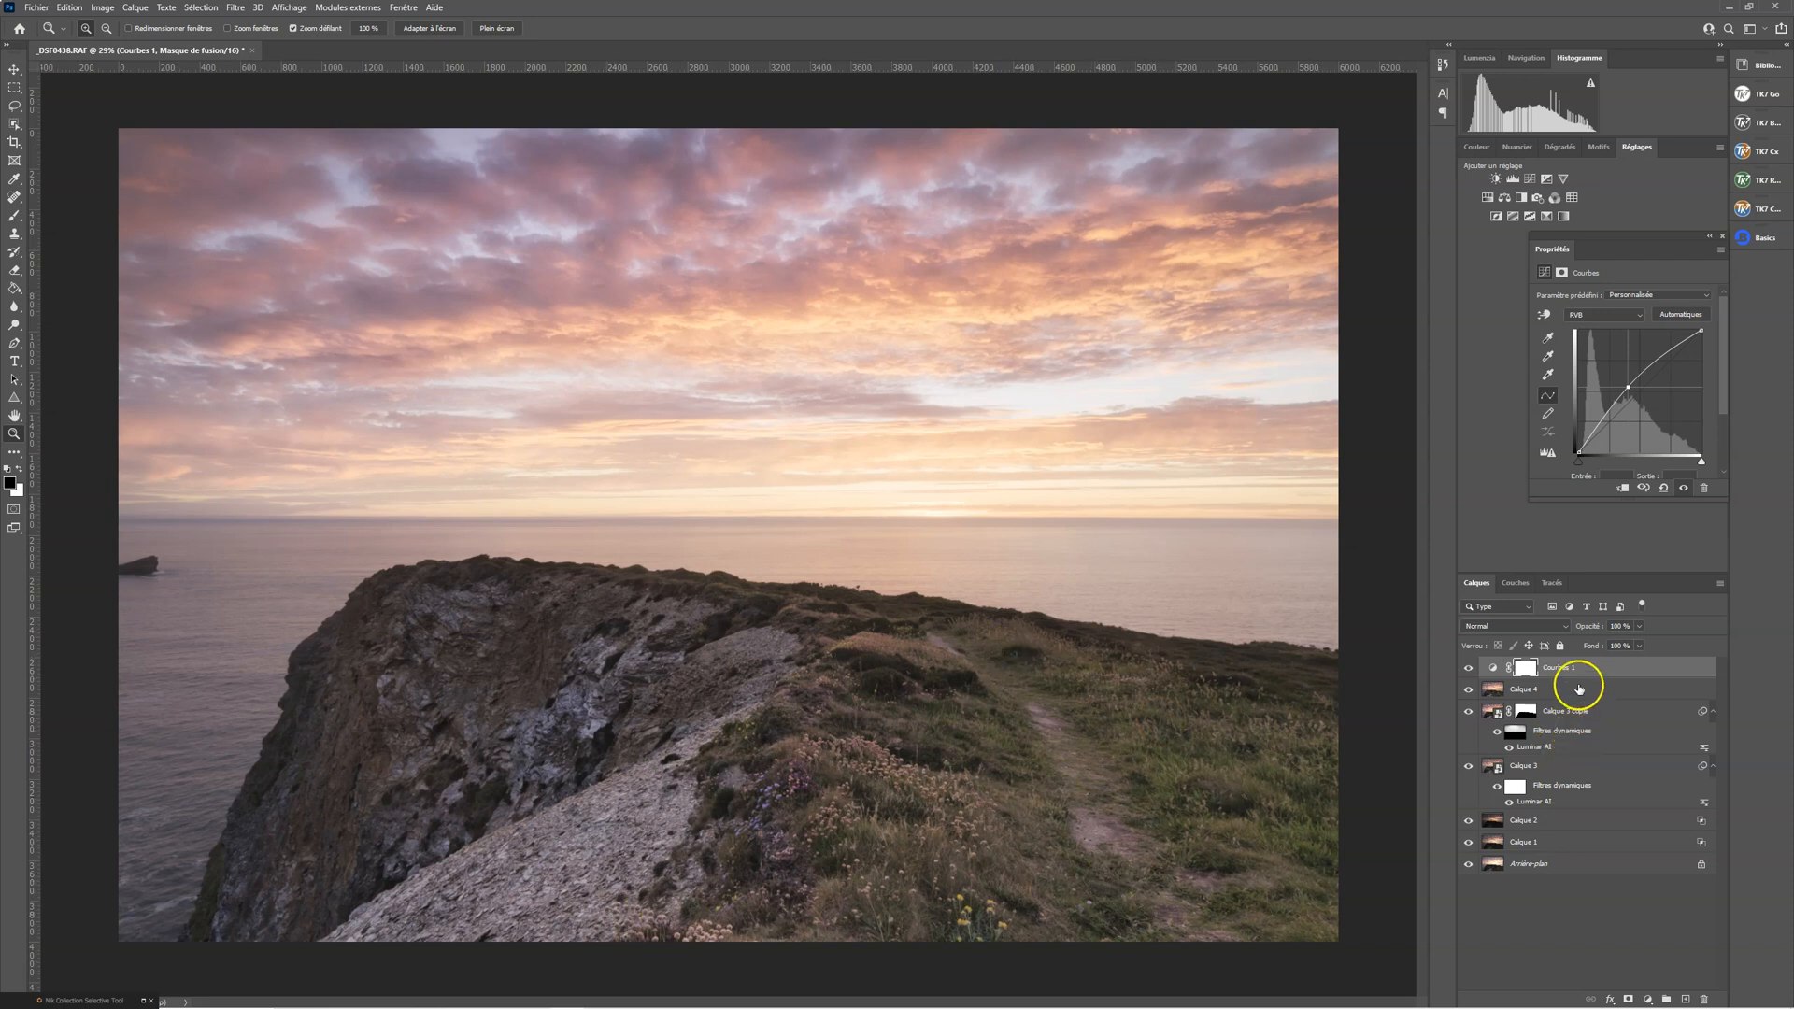
Set the Courbes 1 layer to the Lumière tamisée blend mode and readjust the curve's midpoint upward
{"action": "left_click", "coordinate": [1564, 627]}
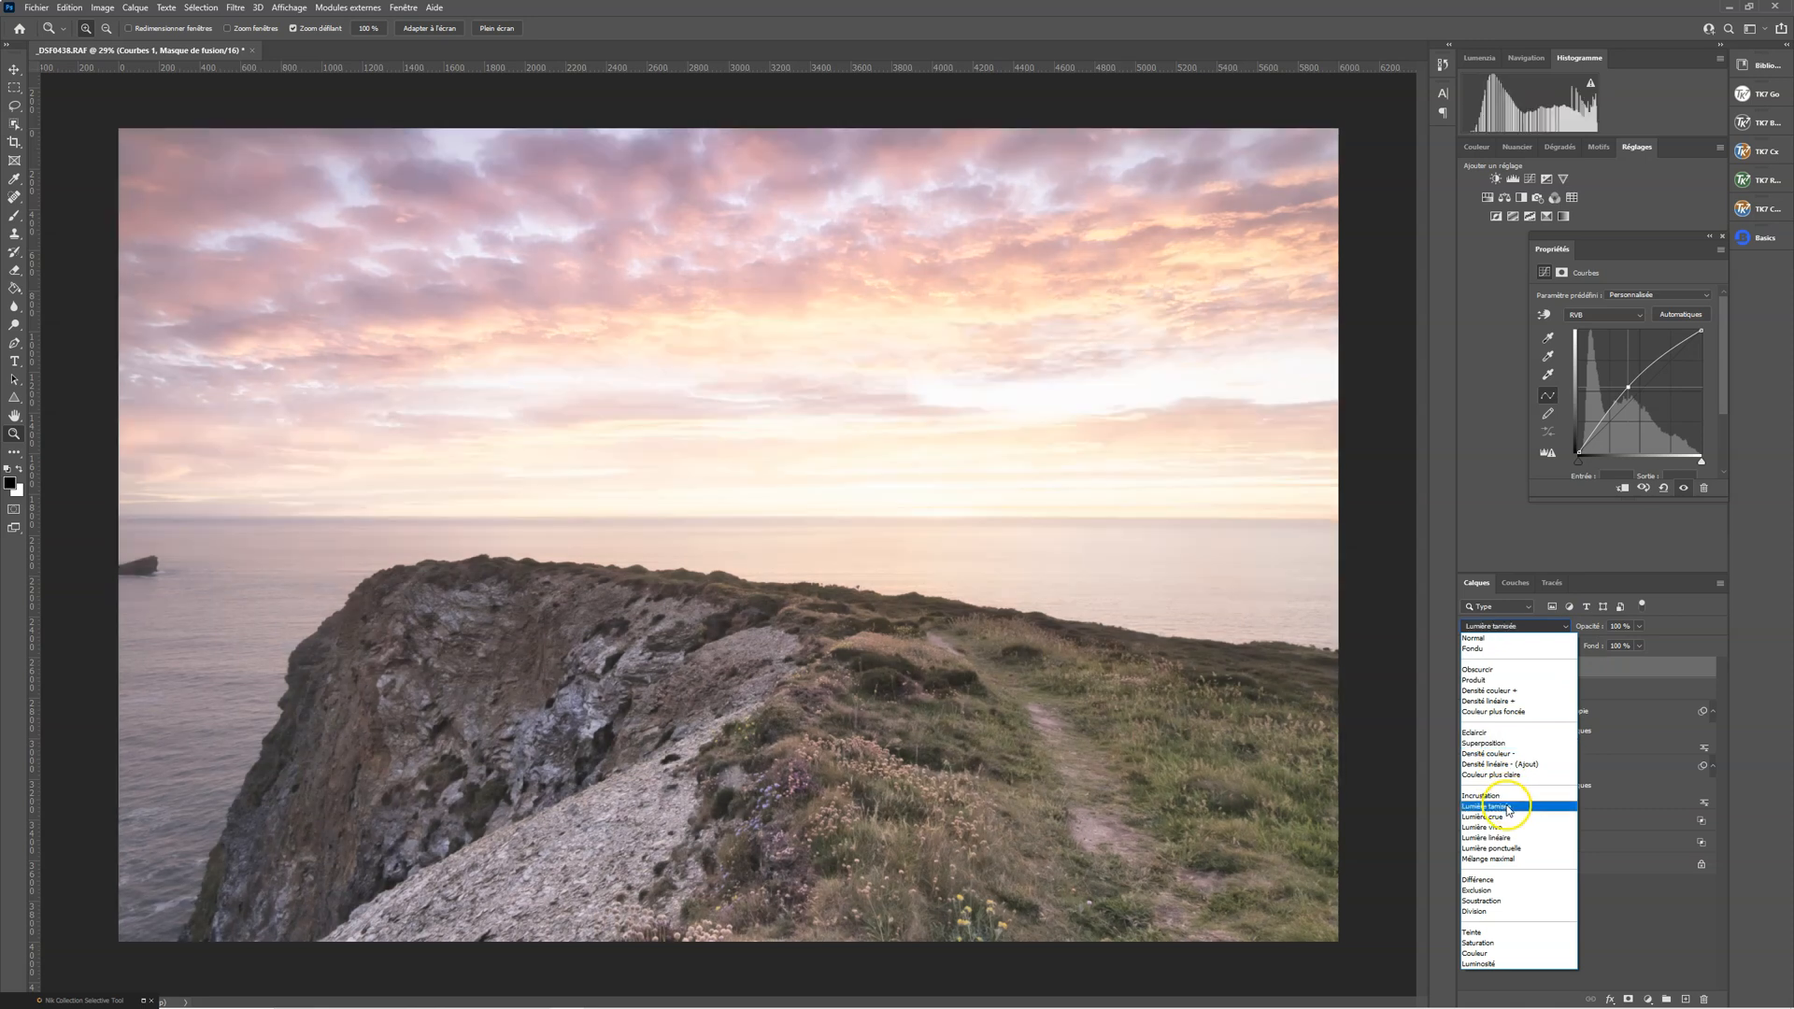
{"action": "left_click", "coordinate": [1505, 805]}
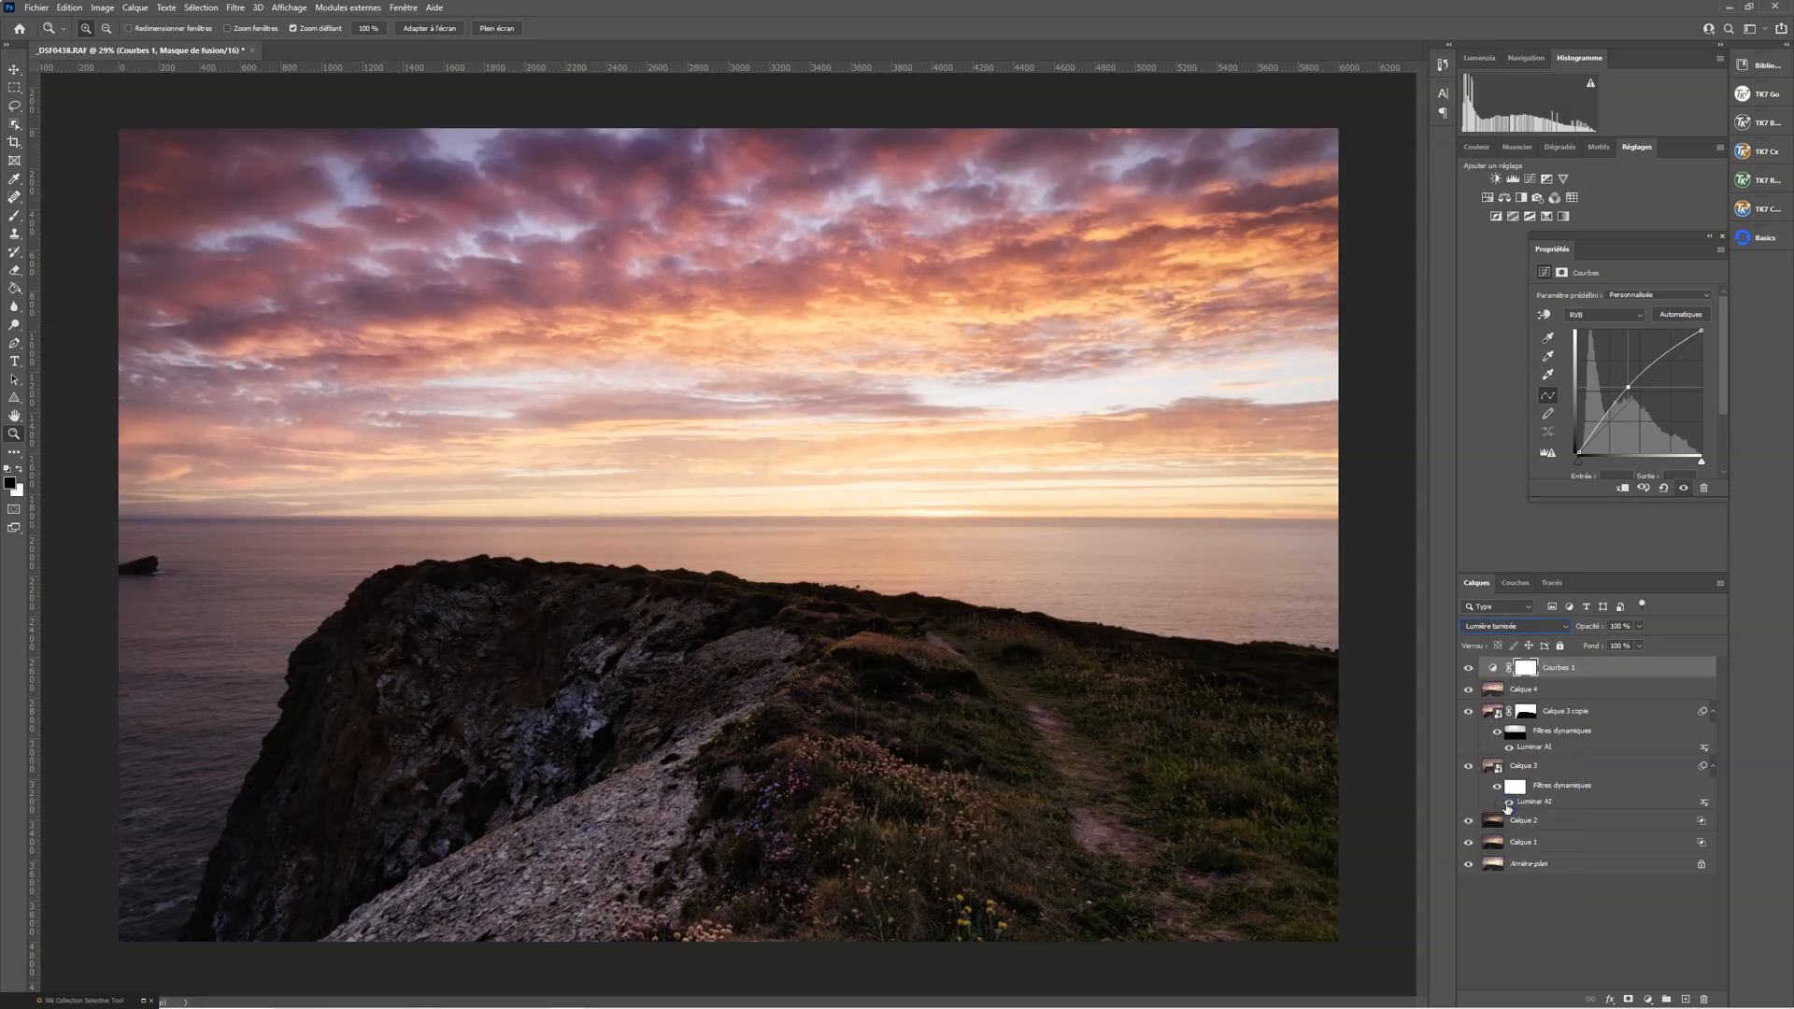
{"action": "left_click", "coordinate": [1549, 630]}
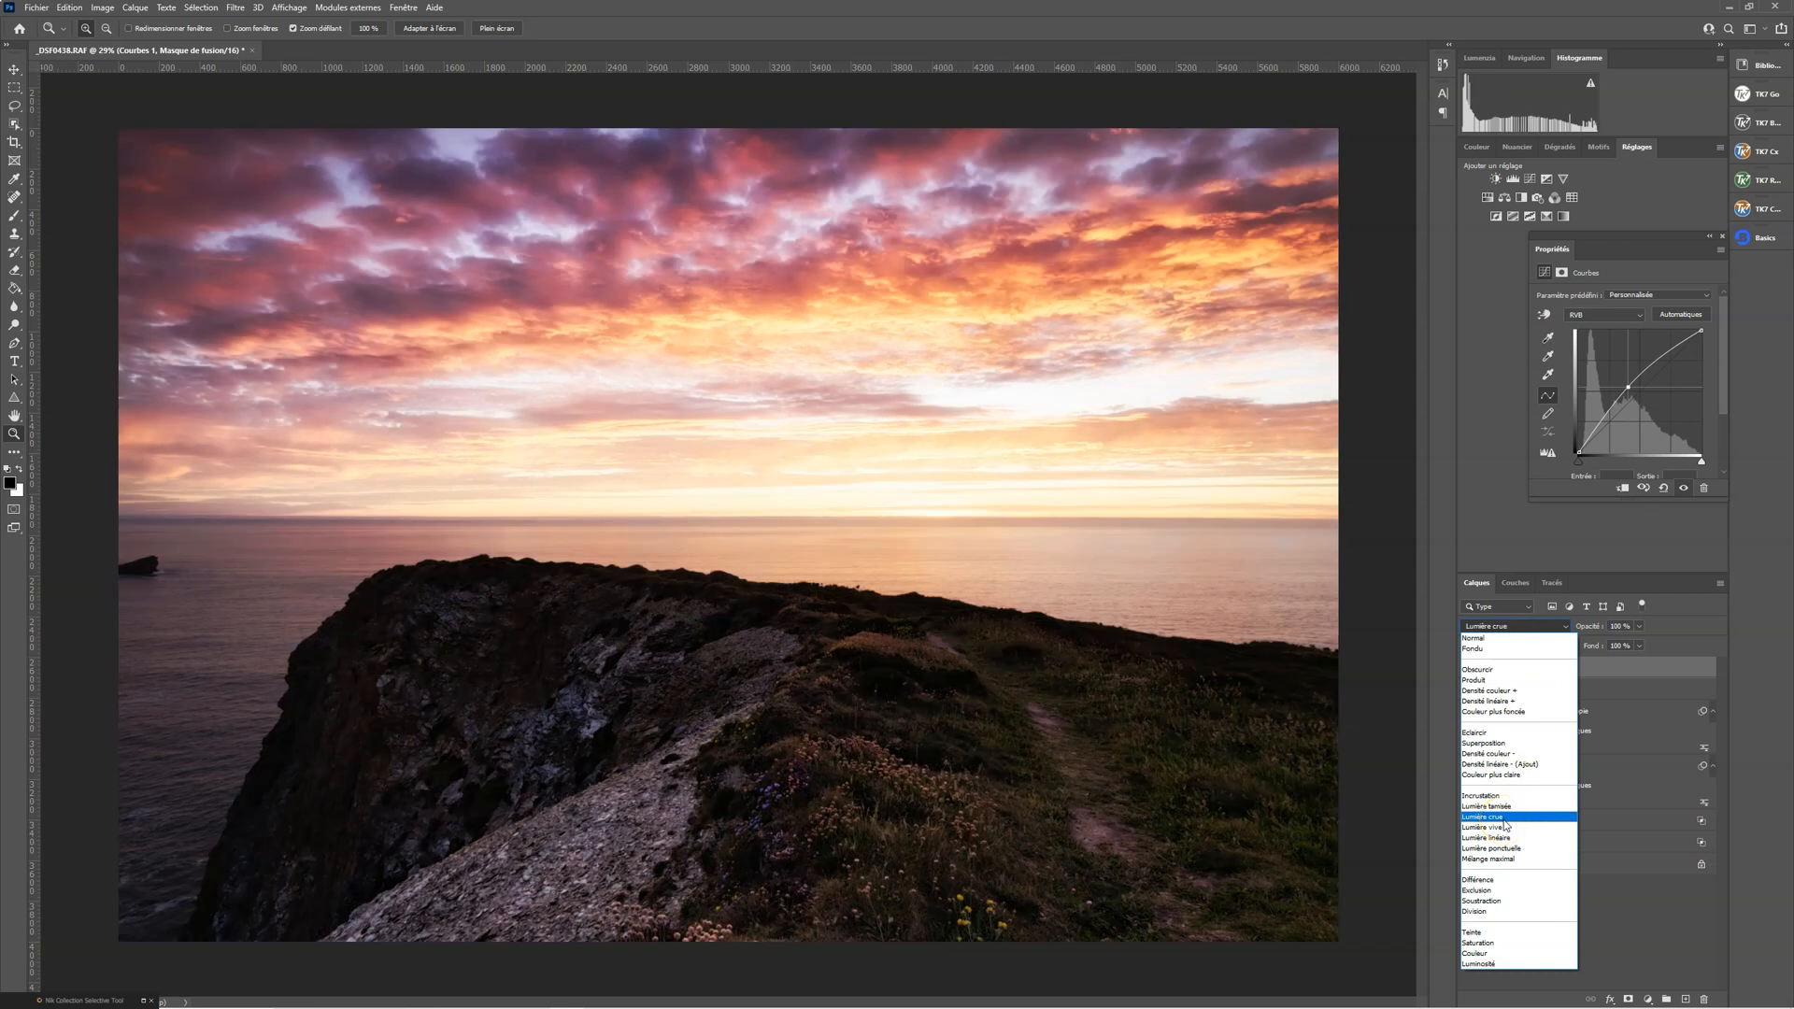
{"action": "left_click", "coordinate": [1505, 809]}
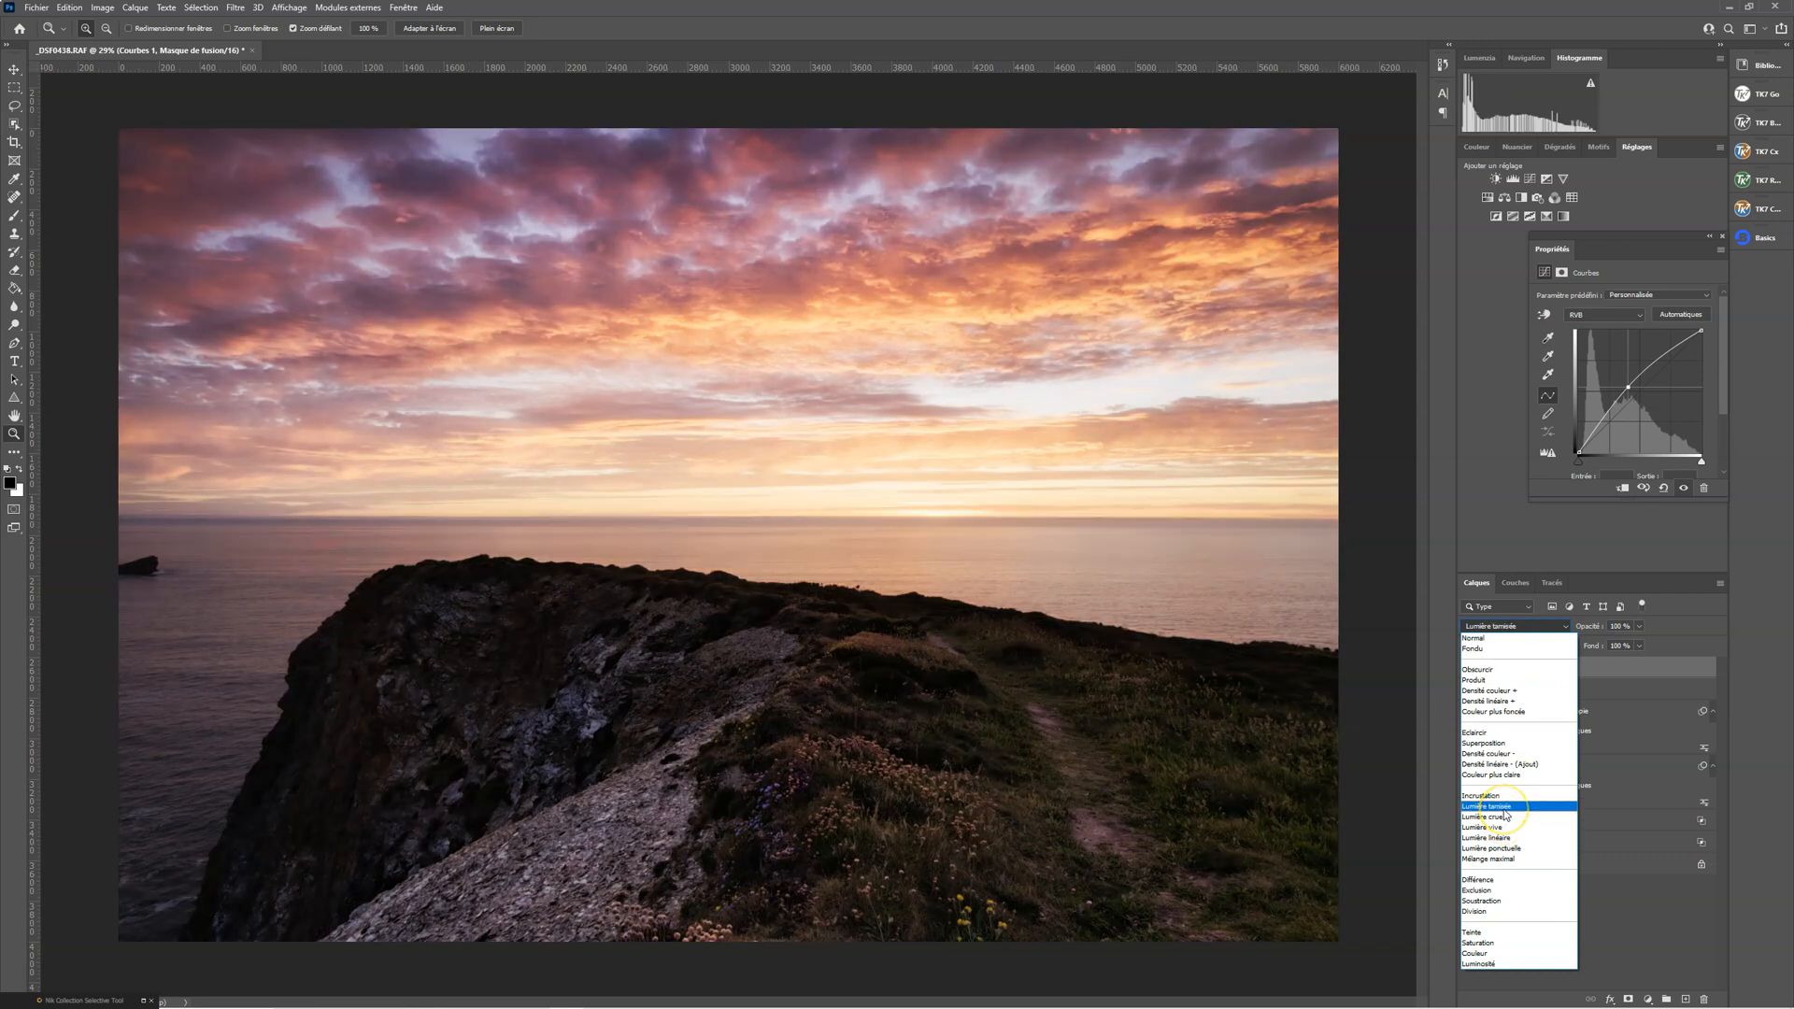
{"action": "left_click", "coordinate": [1506, 811]}
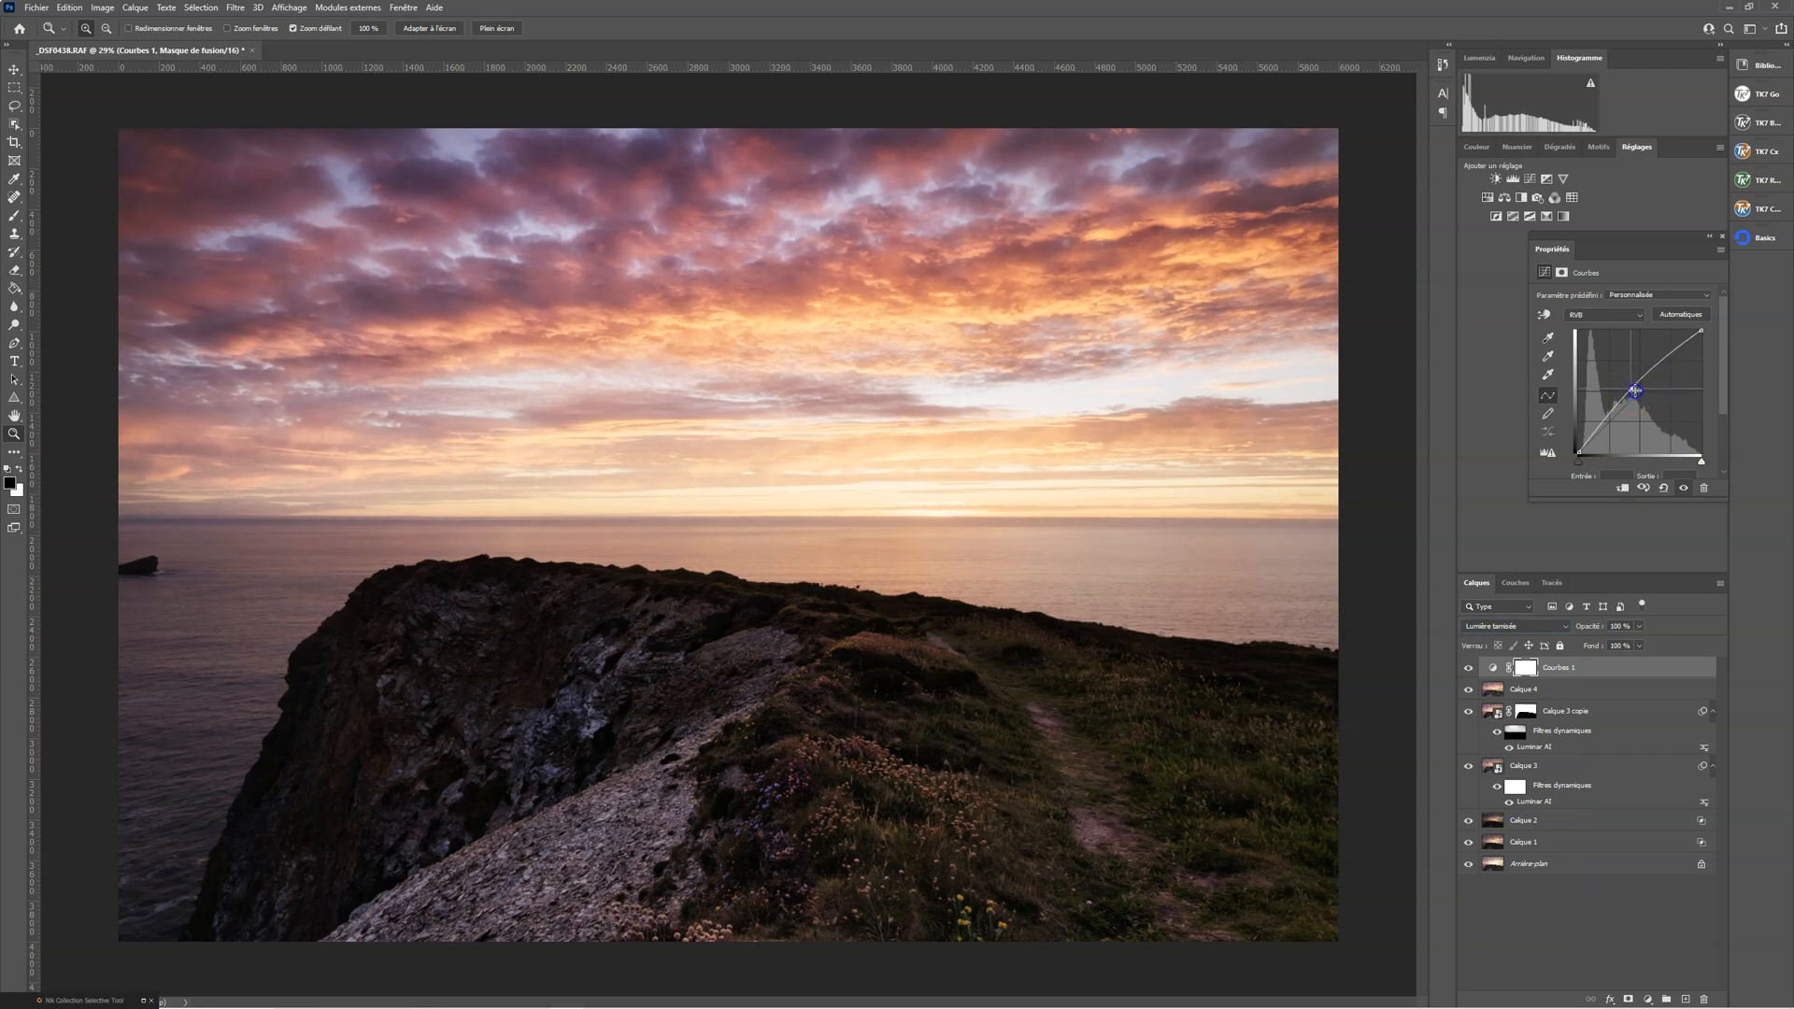
{"action": "left_click_drag", "start_coordinate": [1636, 389], "coordinate": [1636, 386]}
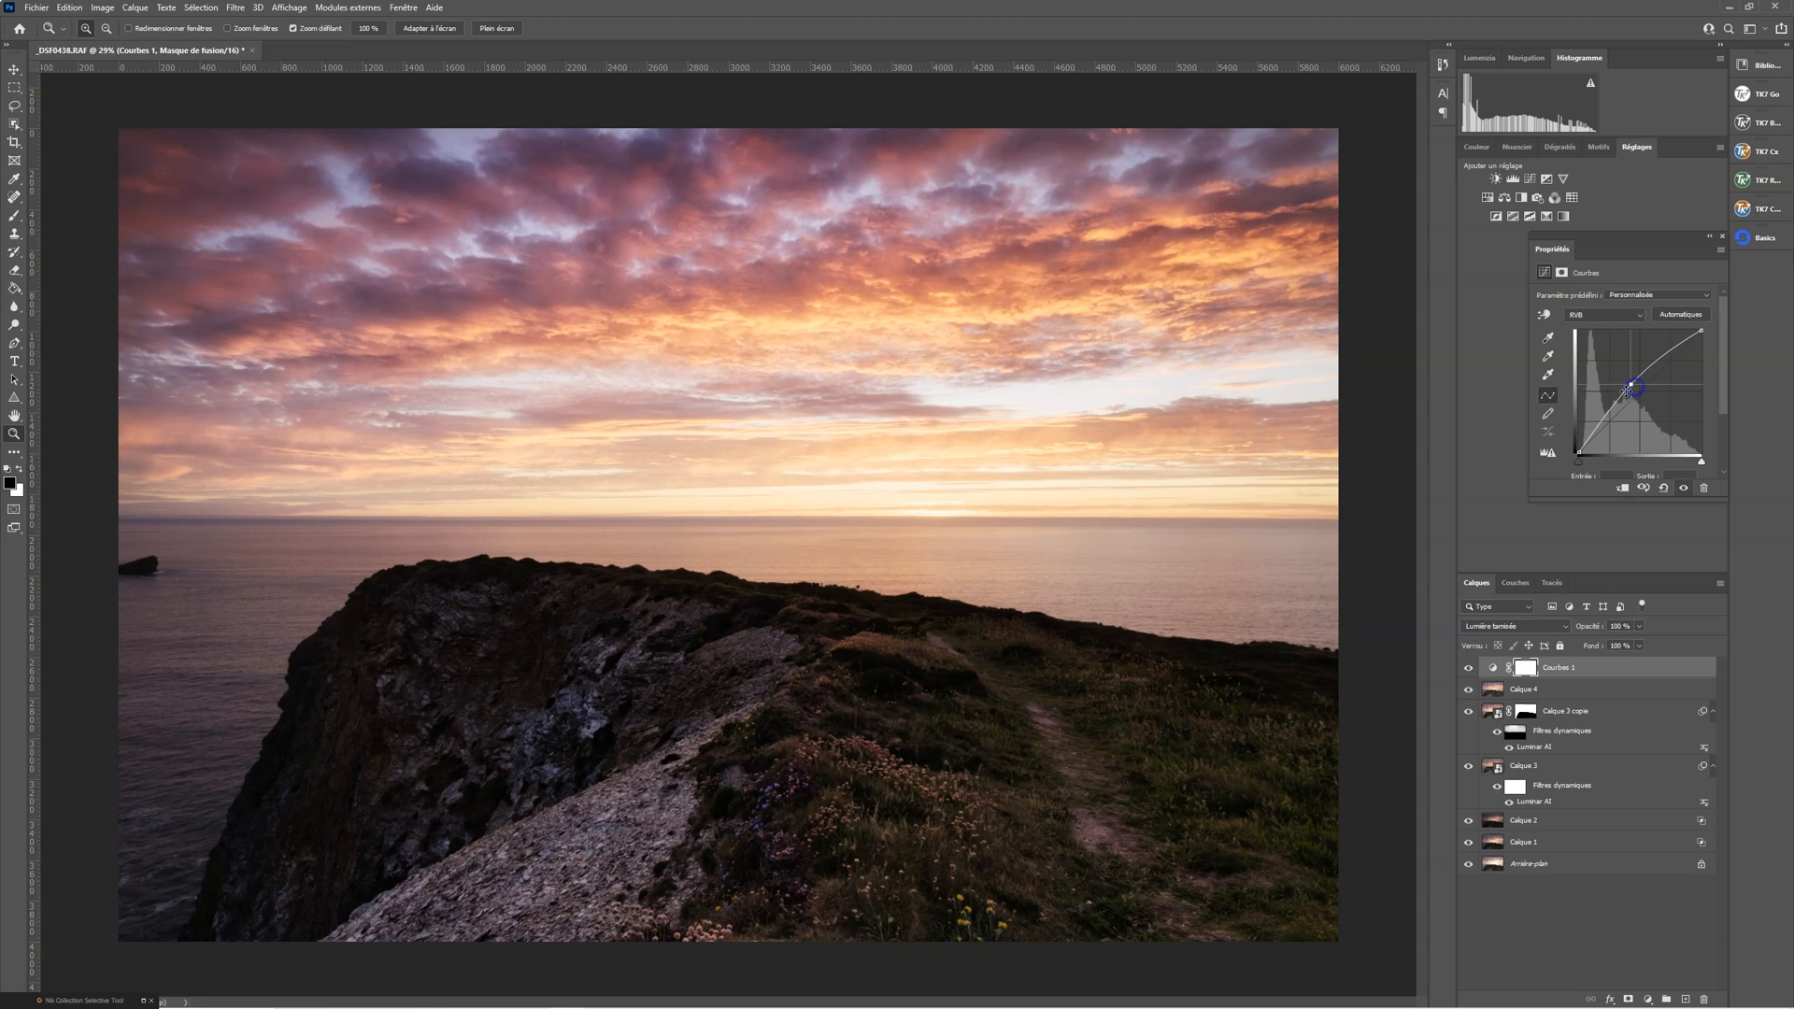
Set up a smaller white Brush with 6 % opacity and 100 % flow
{"action": "key", "text": "b"}
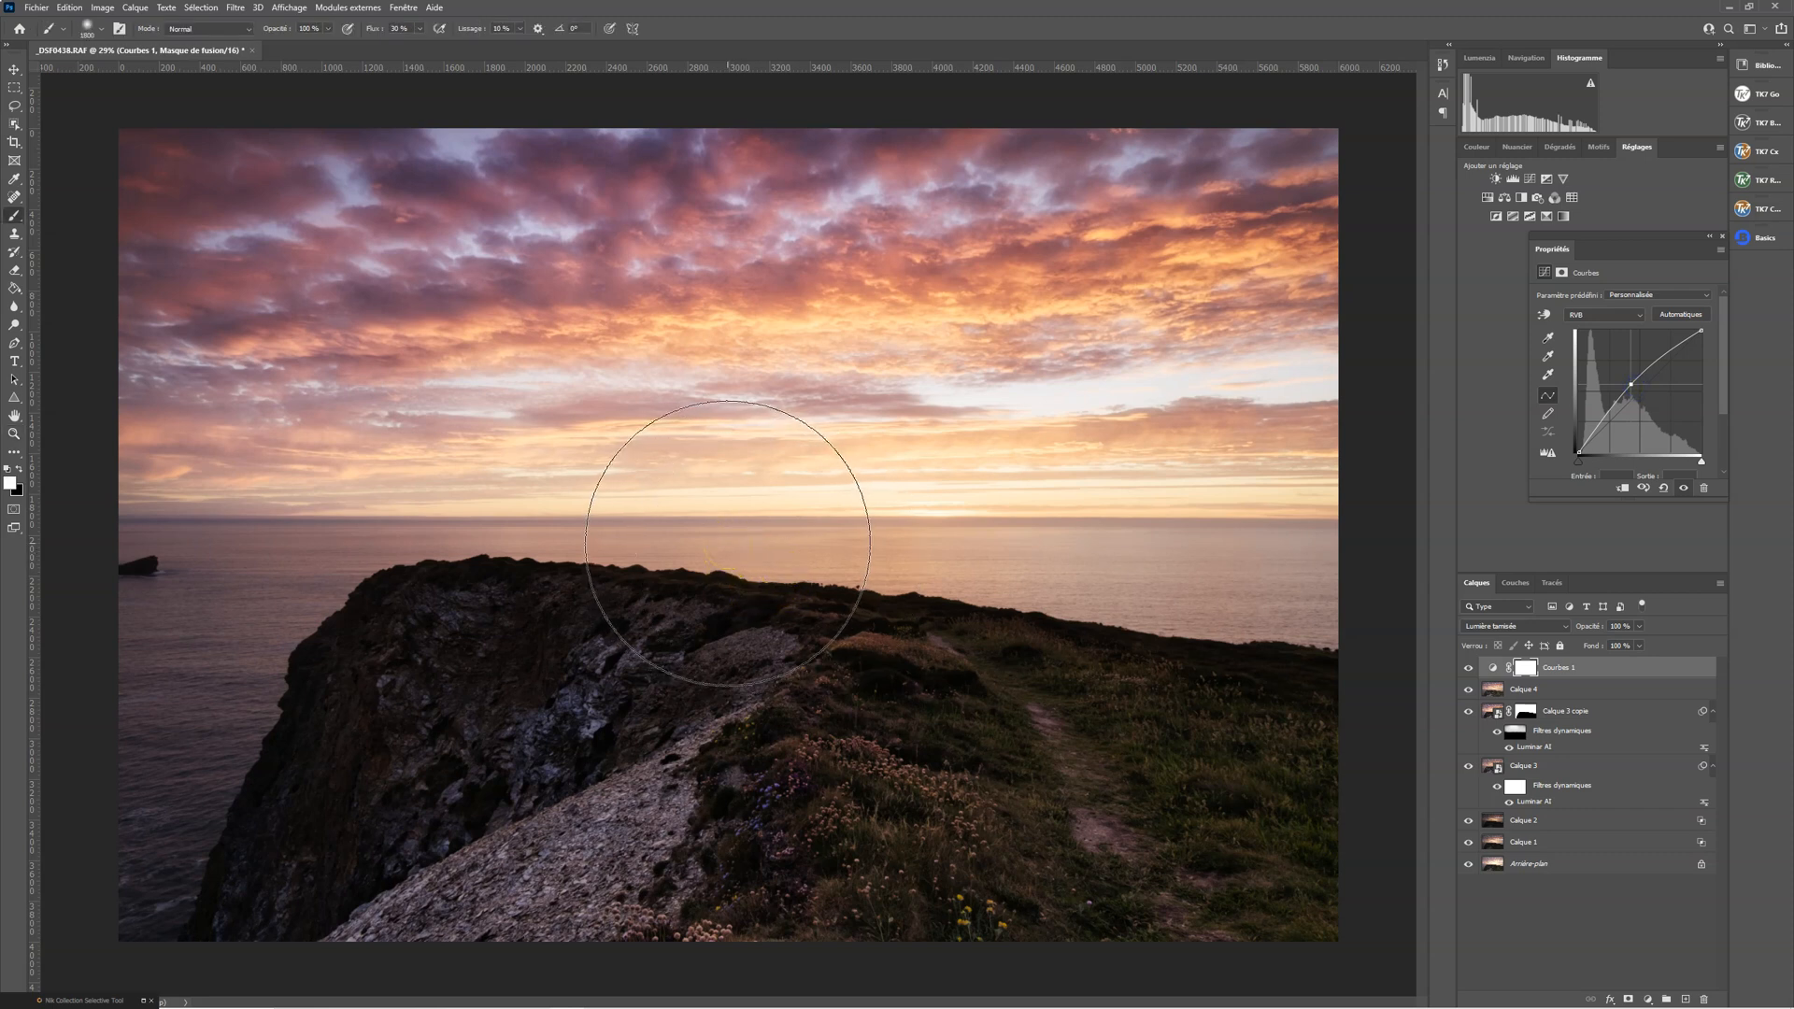
{"action": "key", "text": "bracketleft"}
{"action": "key", "text": "bracketleft"}
{"action": "key", "text": "bracketleft"}
{"action": "key", "text": "bracketleft"}
{"action": "key", "text": "bracketleft"}
{"action": "key", "text": "bracketleft"}
{"action": "key", "text": "bracketleft"}
{"action": "key", "text": "bracketleft"}
{"action": "key", "text": "bracketleft"}
{"action": "key", "text": "bracketleft"}
{"action": "key", "text": "bracketleft"}
{"action": "key", "text": "bracketleft"}
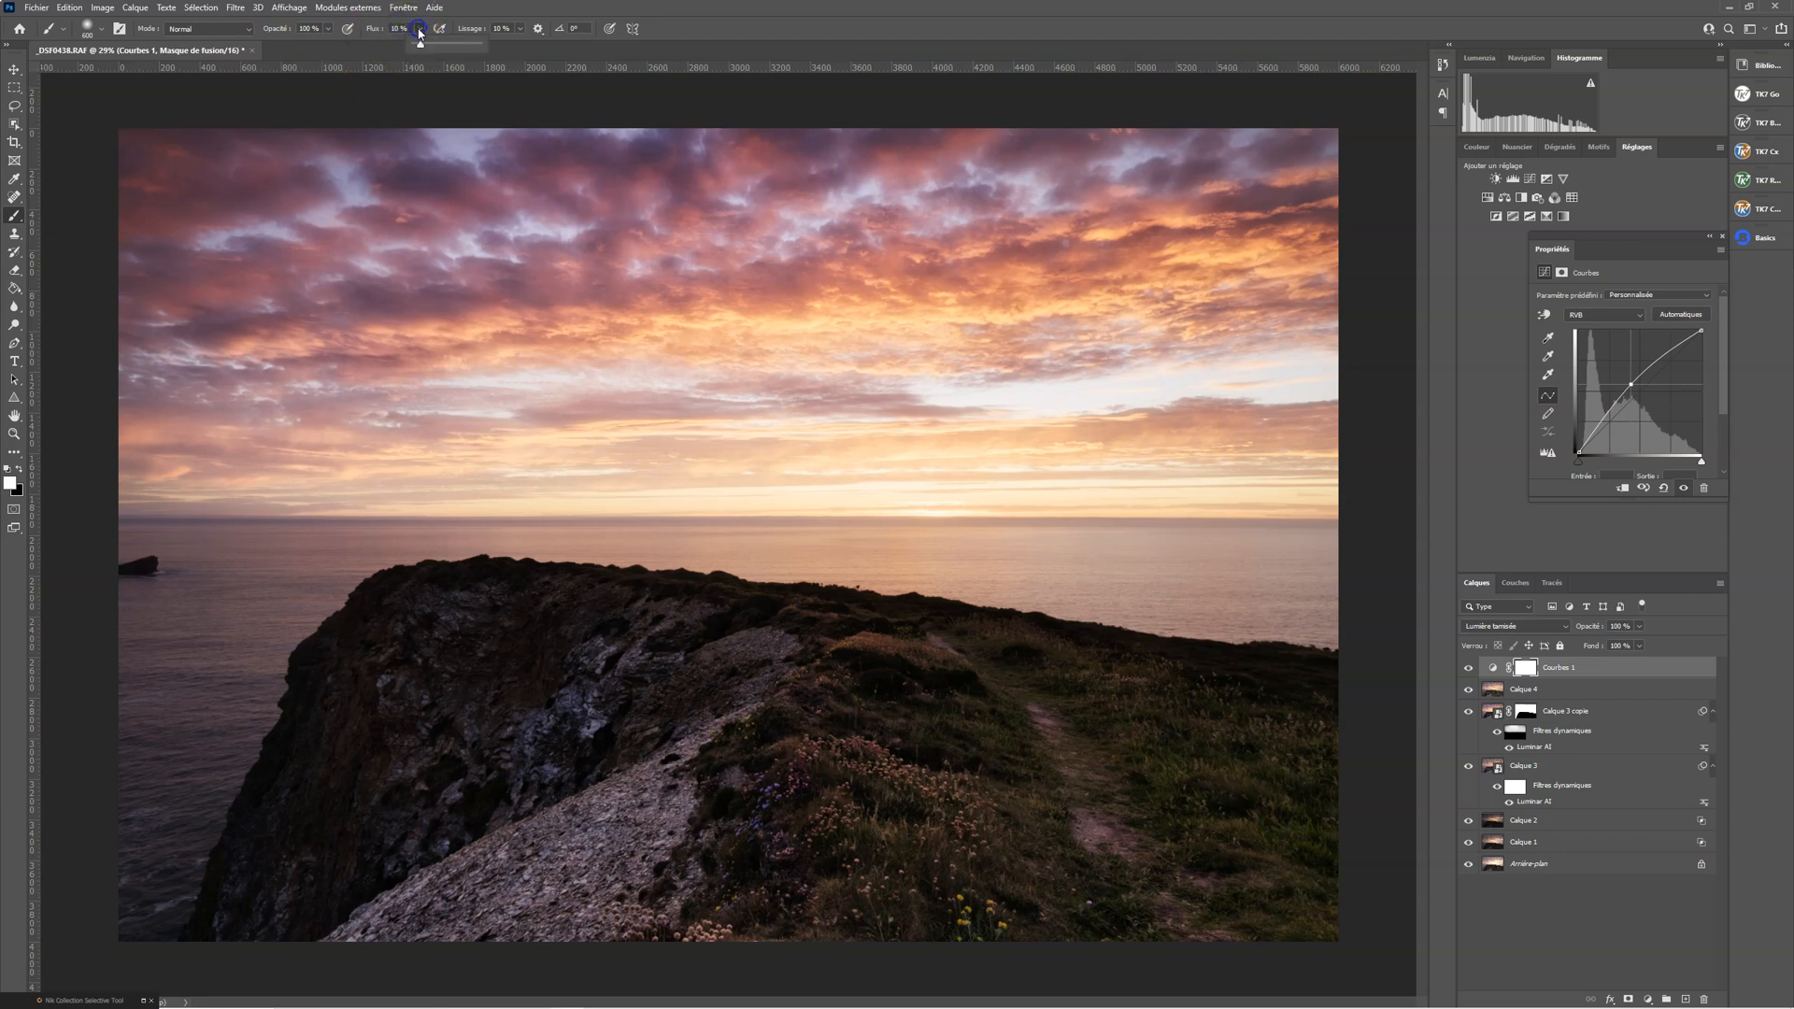
{"action": "left_click", "coordinate": [328, 28]}
{"action": "left_click", "coordinate": [309, 28]}
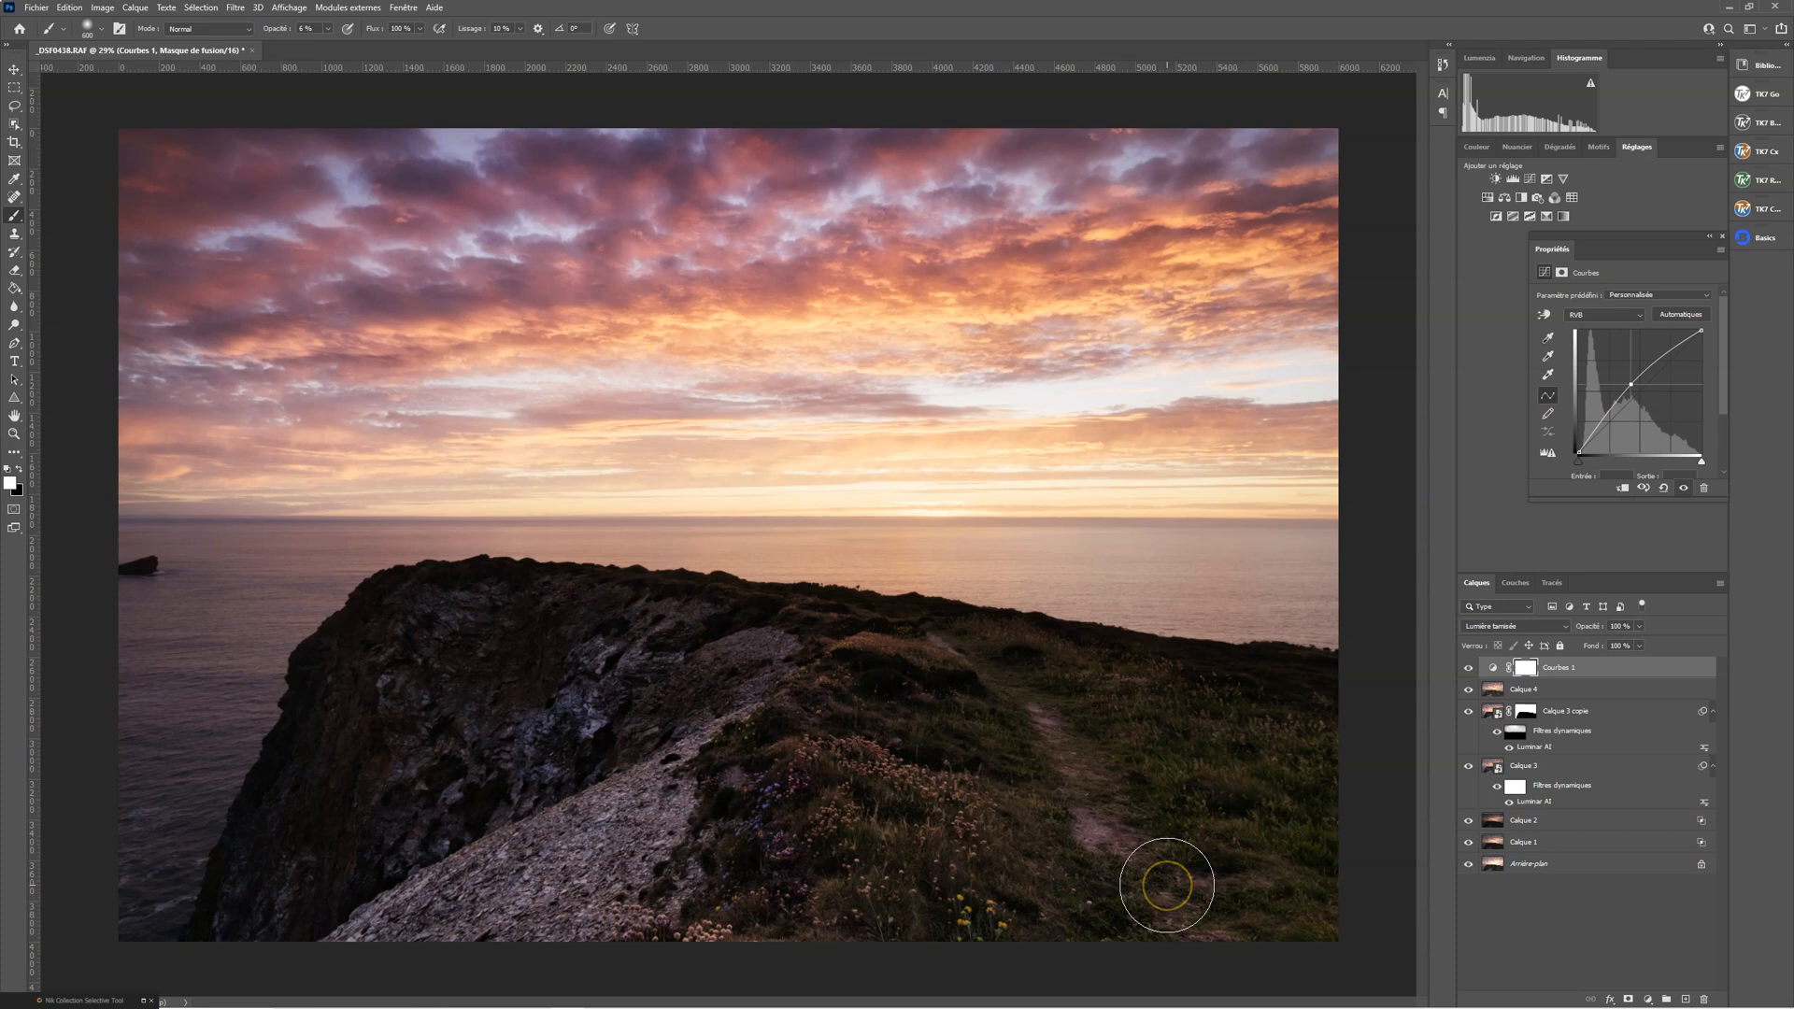
Invert the Courbes 1 mask to black and start painting white along the footpath, reducing the brush size
{"action": "key", "text": "ctrl+i"}
{"action": "left_click", "coordinate": [1162, 891]}
{"action": "mouse_move", "coordinate": [1161, 891]}
{"action": "left_mouse_down"}
{"action": "mouse_move", "coordinate": [1104, 786]}
{"action": "mouse_move", "coordinate": [1035, 705]}
{"action": "mouse_move", "coordinate": [954, 676]}
{"action": "mouse_move", "coordinate": [1154, 778]}
{"action": "mouse_move", "coordinate": [1162, 907]}
{"action": "mouse_move", "coordinate": [1051, 728]}
{"action": "mouse_move", "coordinate": [959, 652]}
{"action": "left_mouse_up"}
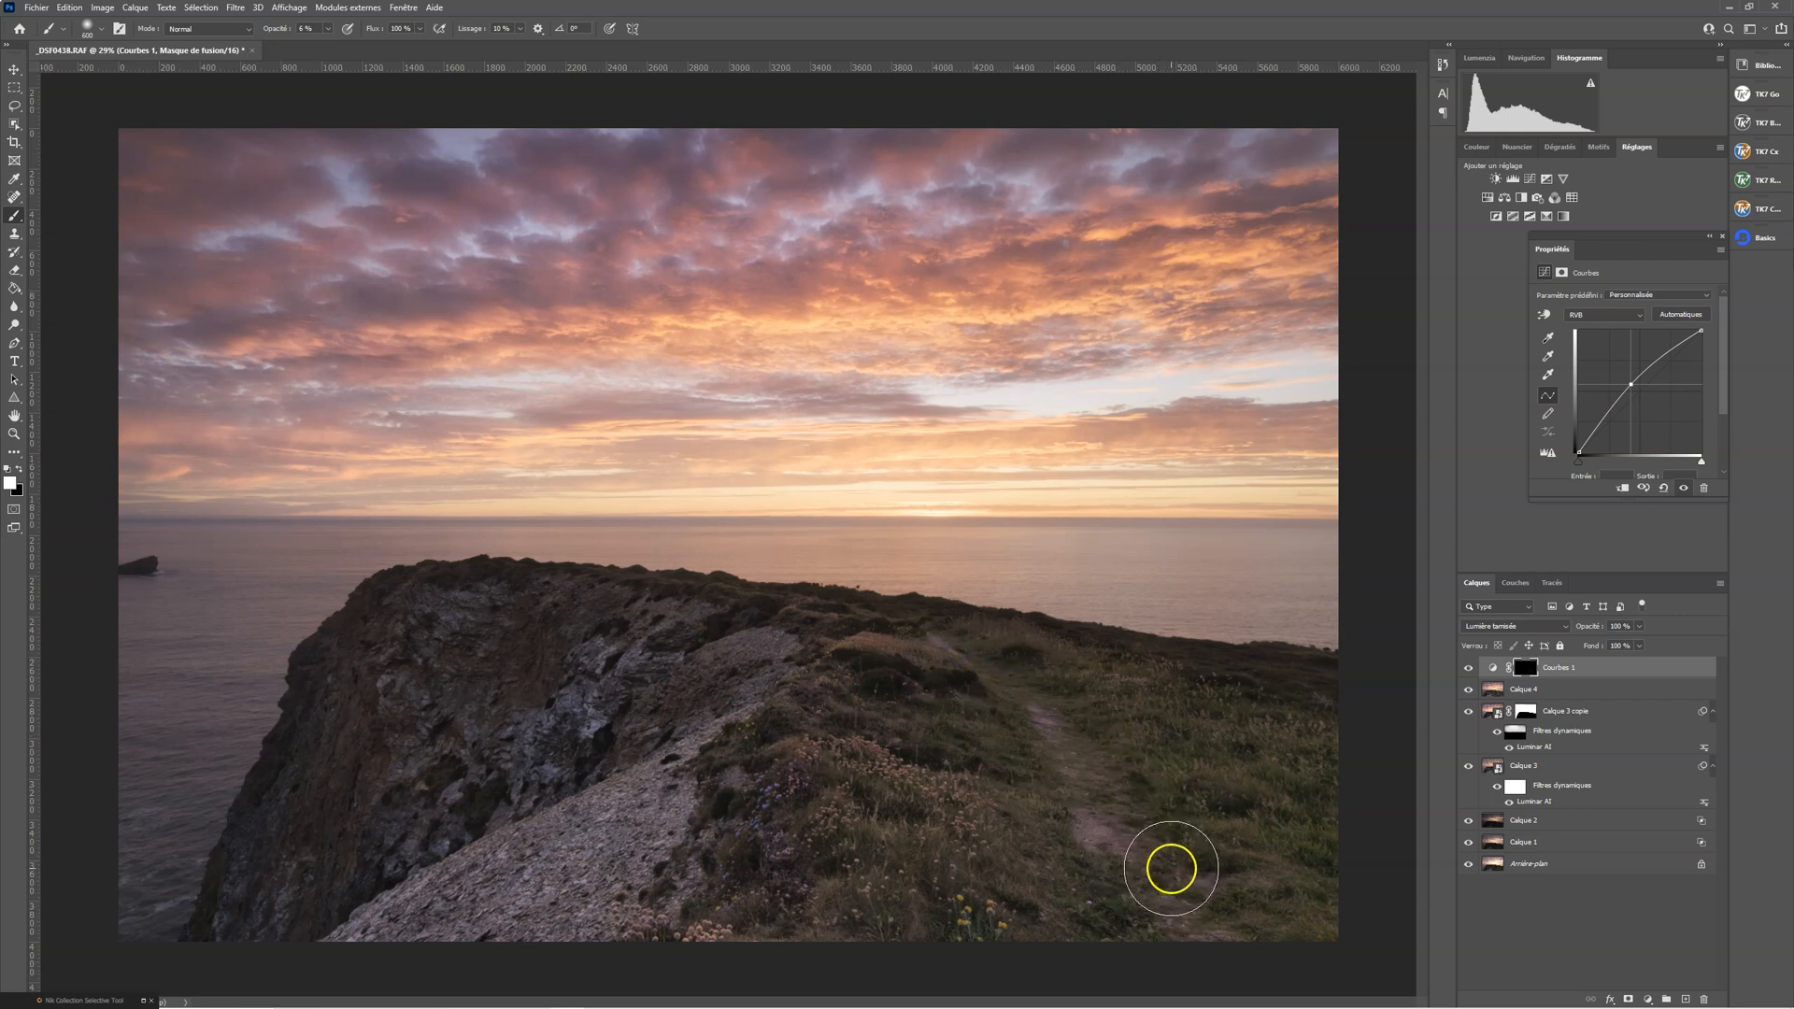
{"action": "key", "text": "["}
{"action": "key", "text": "["}
With Courbes 1 in Éclaircir mode, brush more white along the footpath up to the ridge and check the layer's effect
{"action": "left_click", "coordinate": [1135, 845]}
{"action": "mouse_move", "coordinate": [1135, 845]}
{"action": "left_mouse_down"}
{"action": "mouse_move", "coordinate": [1110, 776]}
{"action": "mouse_move", "coordinate": [946, 642]}
{"action": "left_mouse_up"}
{"action": "left_click", "coordinate": [1126, 821]}
{"action": "mouse_move", "coordinate": [1159, 927]}
{"action": "left_mouse_down"}
{"action": "mouse_move", "coordinate": [982, 729]}
{"action": "mouse_move", "coordinate": [939, 635]}
{"action": "left_mouse_up"}
{"action": "mouse_move", "coordinate": [1136, 882]}
{"action": "left_mouse_down"}
{"action": "mouse_move", "coordinate": [965, 620]}
{"action": "mouse_move", "coordinate": [917, 617]}
{"action": "left_mouse_up"}
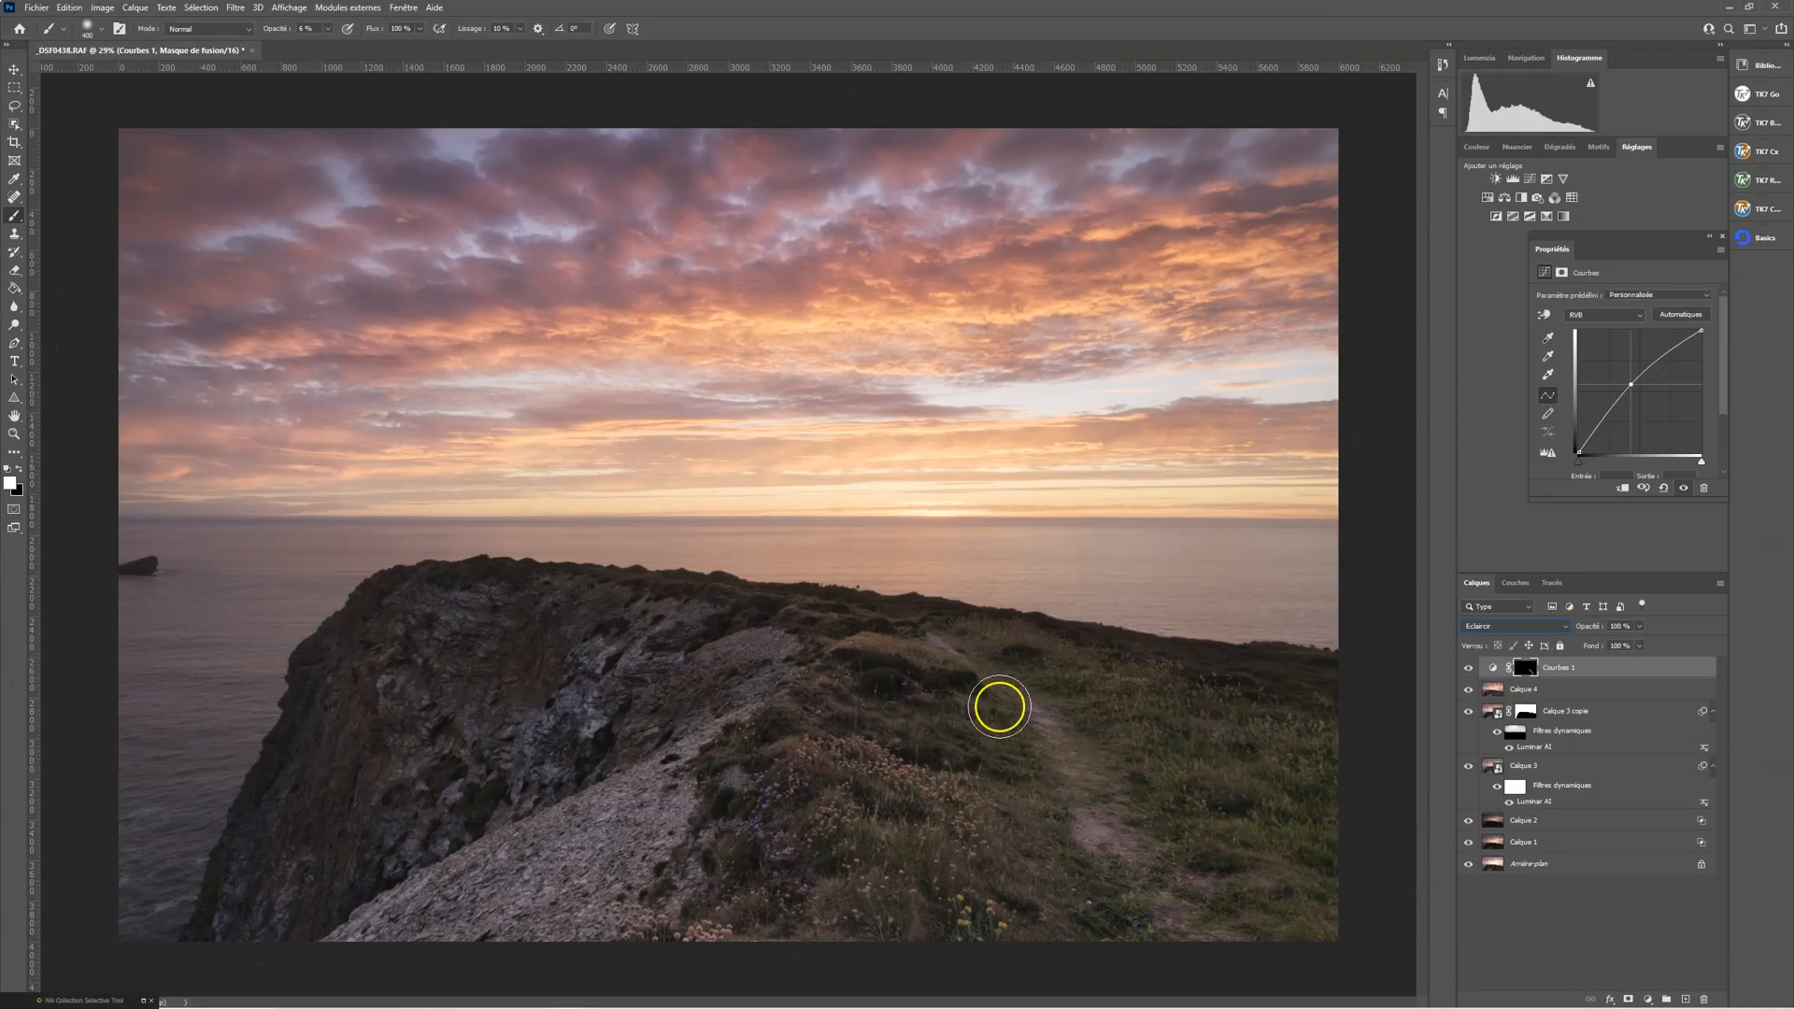
{"action": "mouse_move", "coordinate": [1147, 839]}
{"action": "left_mouse_down"}
{"action": "mouse_move", "coordinate": [1162, 813]}
{"action": "mouse_move", "coordinate": [945, 645]}
{"action": "left_mouse_up"}
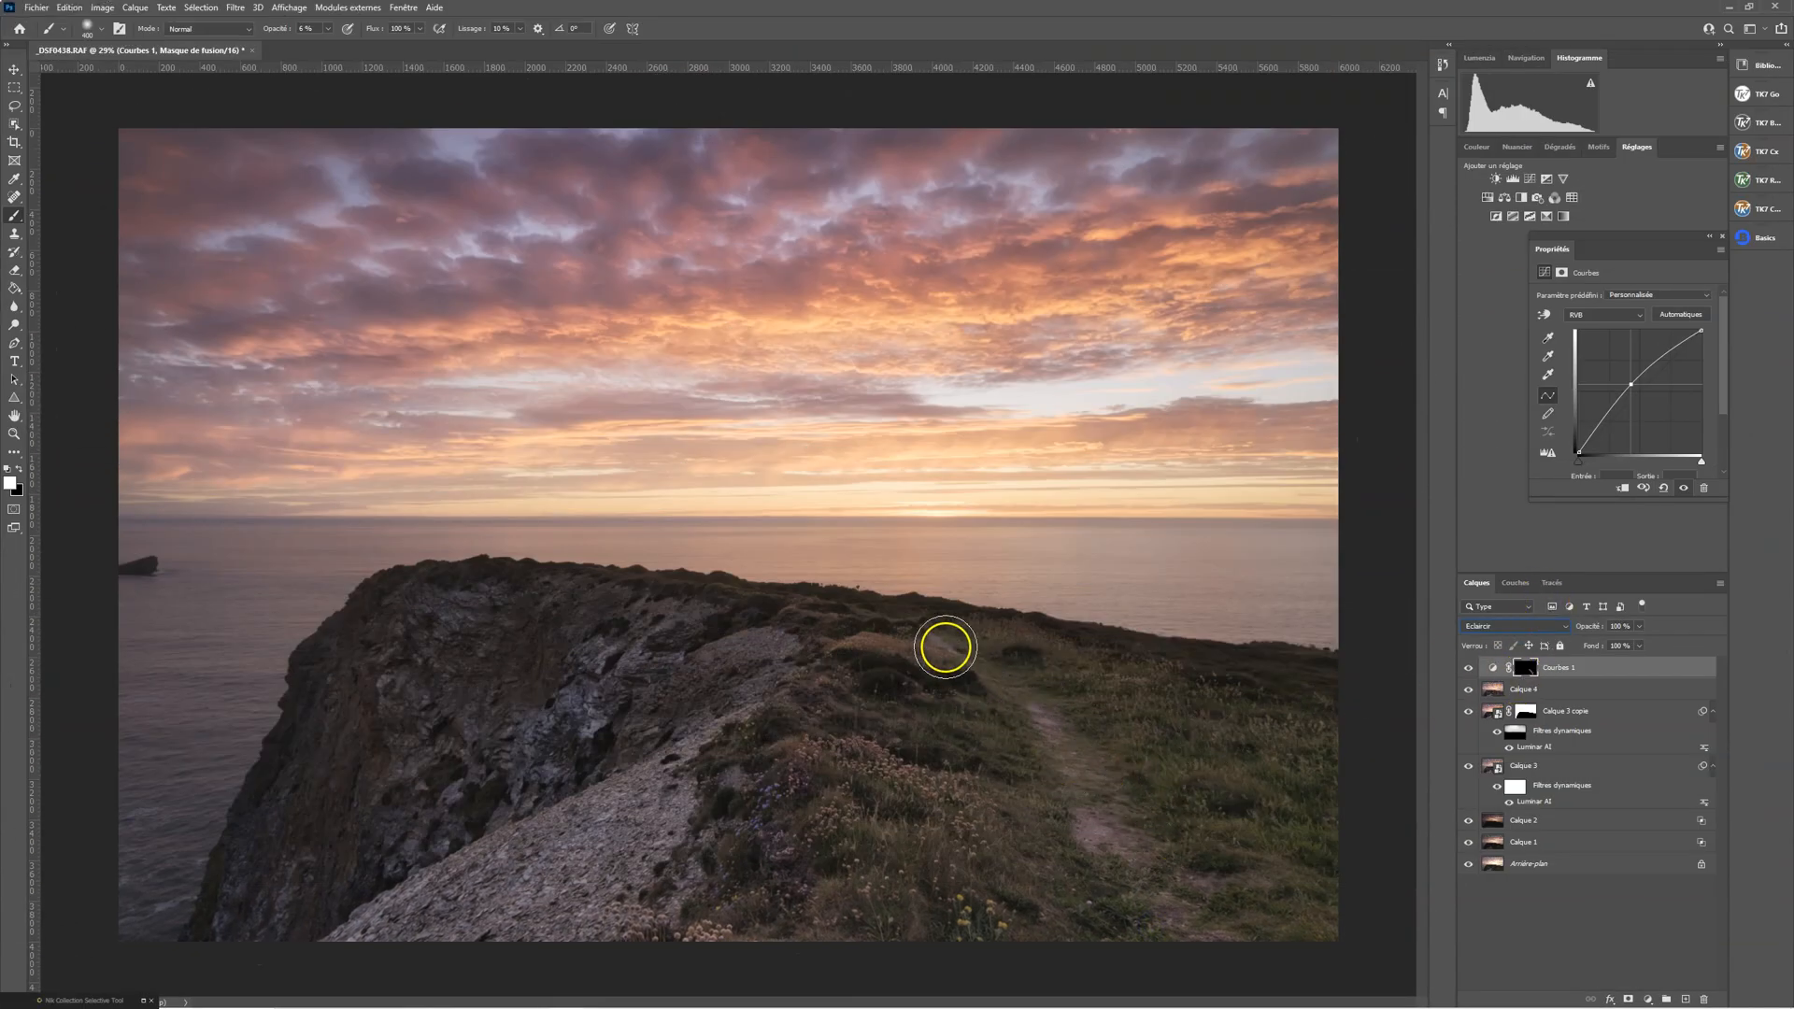
{"action": "mouse_move", "coordinate": [1092, 793]}
{"action": "left_mouse_down"}
{"action": "mouse_move", "coordinate": [615, 987]}
{"action": "mouse_move", "coordinate": [750, 813]}
{"action": "mouse_move", "coordinate": [668, 839]}
{"action": "mouse_move", "coordinate": [724, 756]}
{"action": "mouse_move", "coordinate": [724, 696]}
{"action": "mouse_move", "coordinate": [554, 843]}
{"action": "mouse_move", "coordinate": [649, 810]}
{"action": "mouse_move", "coordinate": [481, 912]}
{"action": "mouse_move", "coordinate": [660, 815]}
{"action": "mouse_move", "coordinate": [552, 926]}
{"action": "mouse_move", "coordinate": [666, 863]}
{"action": "mouse_move", "coordinate": [686, 767]}
{"action": "mouse_move", "coordinate": [391, 943]}
{"action": "mouse_move", "coordinate": [753, 691]}
{"action": "mouse_move", "coordinate": [705, 685]}
{"action": "mouse_move", "coordinate": [720, 664]}
{"action": "mouse_move", "coordinate": [706, 748]}
{"action": "mouse_move", "coordinate": [733, 664]}
{"action": "mouse_move", "coordinate": [770, 712]}
{"action": "left_mouse_up"}
{"action": "left_click", "coordinate": [1470, 669]}
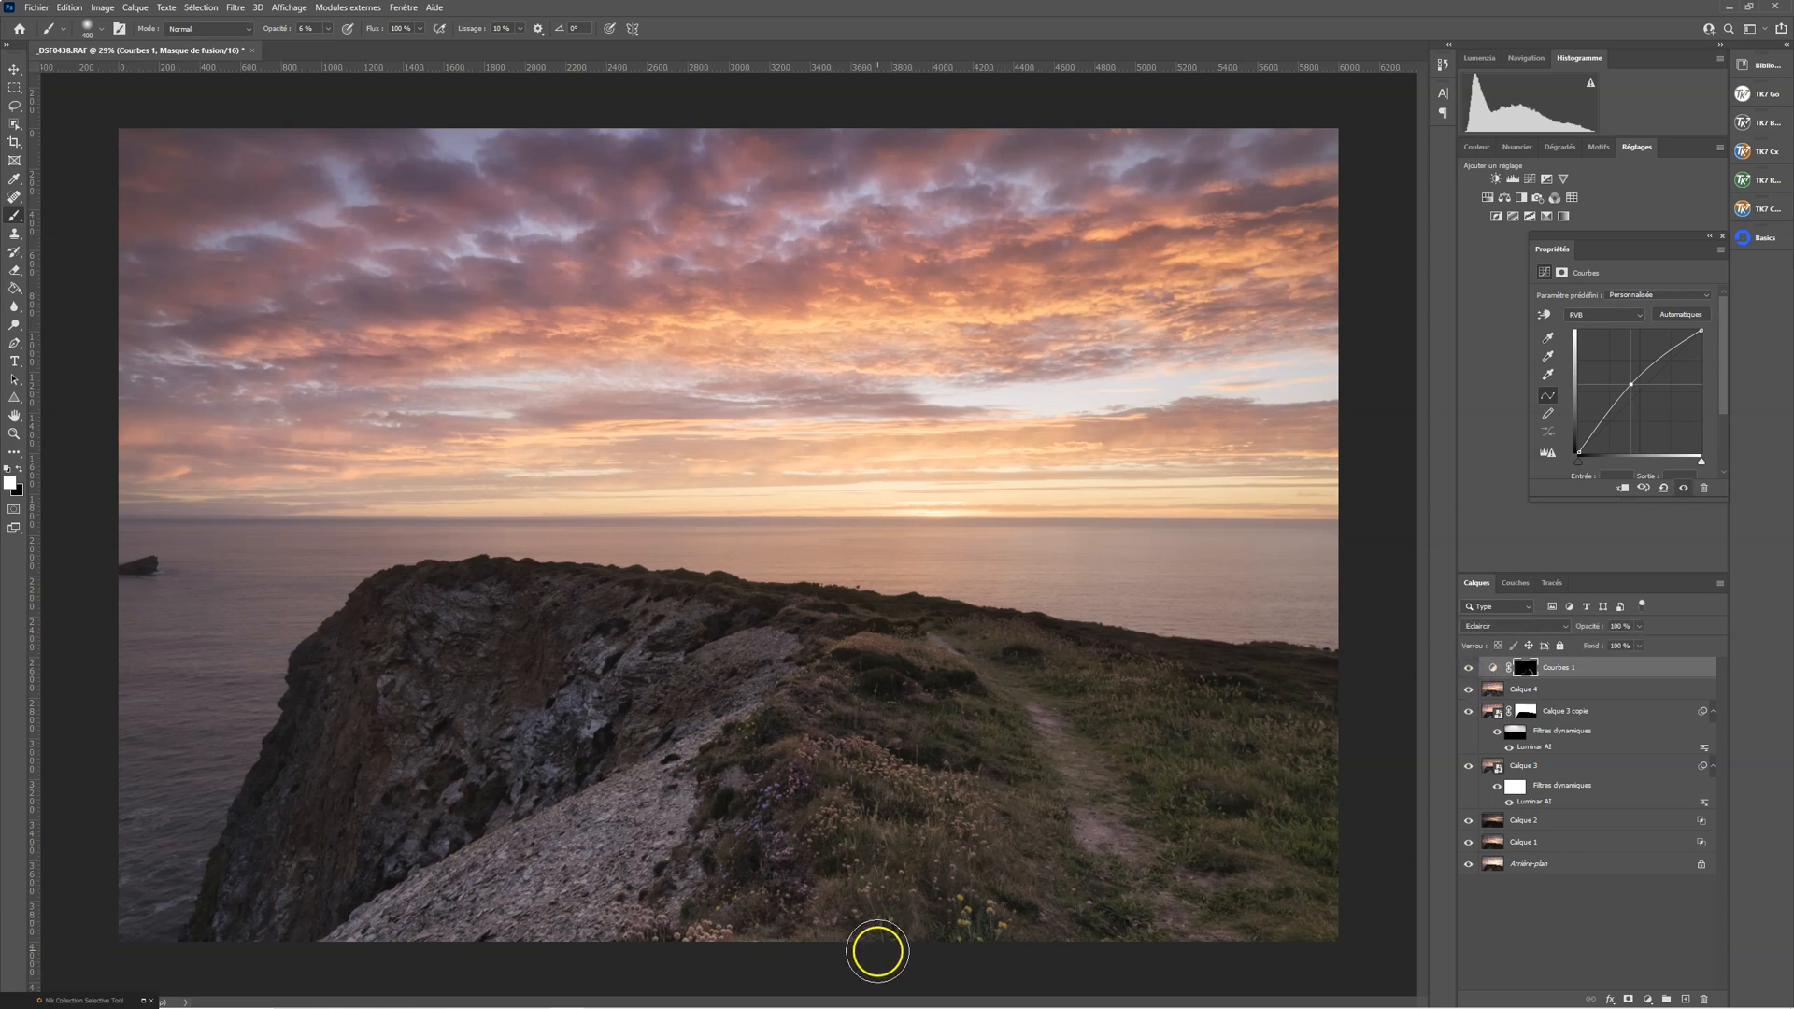
Paint white on the Courbes 1 mask over the flowers and grass between the rocks and the footpath
{"action": "mouse_move", "coordinate": [812, 766]}
{"action": "left_mouse_down"}
{"action": "mouse_move", "coordinate": [964, 794]}
{"action": "mouse_move", "coordinate": [801, 782]}
{"action": "mouse_move", "coordinate": [860, 800]}
{"action": "left_mouse_up"}
{"action": "left_click_drag", "start_coordinate": [806, 812], "coordinate": [748, 907]}
{"action": "mouse_move", "coordinate": [908, 734]}
{"action": "left_mouse_down"}
{"action": "mouse_move", "coordinate": [914, 712]}
{"action": "mouse_move", "coordinate": [835, 742]}
{"action": "mouse_move", "coordinate": [850, 652]}
{"action": "mouse_move", "coordinate": [998, 681]}
{"action": "left_mouse_up"}
{"action": "left_click_drag", "start_coordinate": [996, 744], "coordinate": [989, 753]}
Add a new empty layer and set the brush to 100 % opacity with the red foreground colour ff0000
{"action": "left_click", "coordinate": [1688, 1000]}
{"action": "key", "text": "0"}
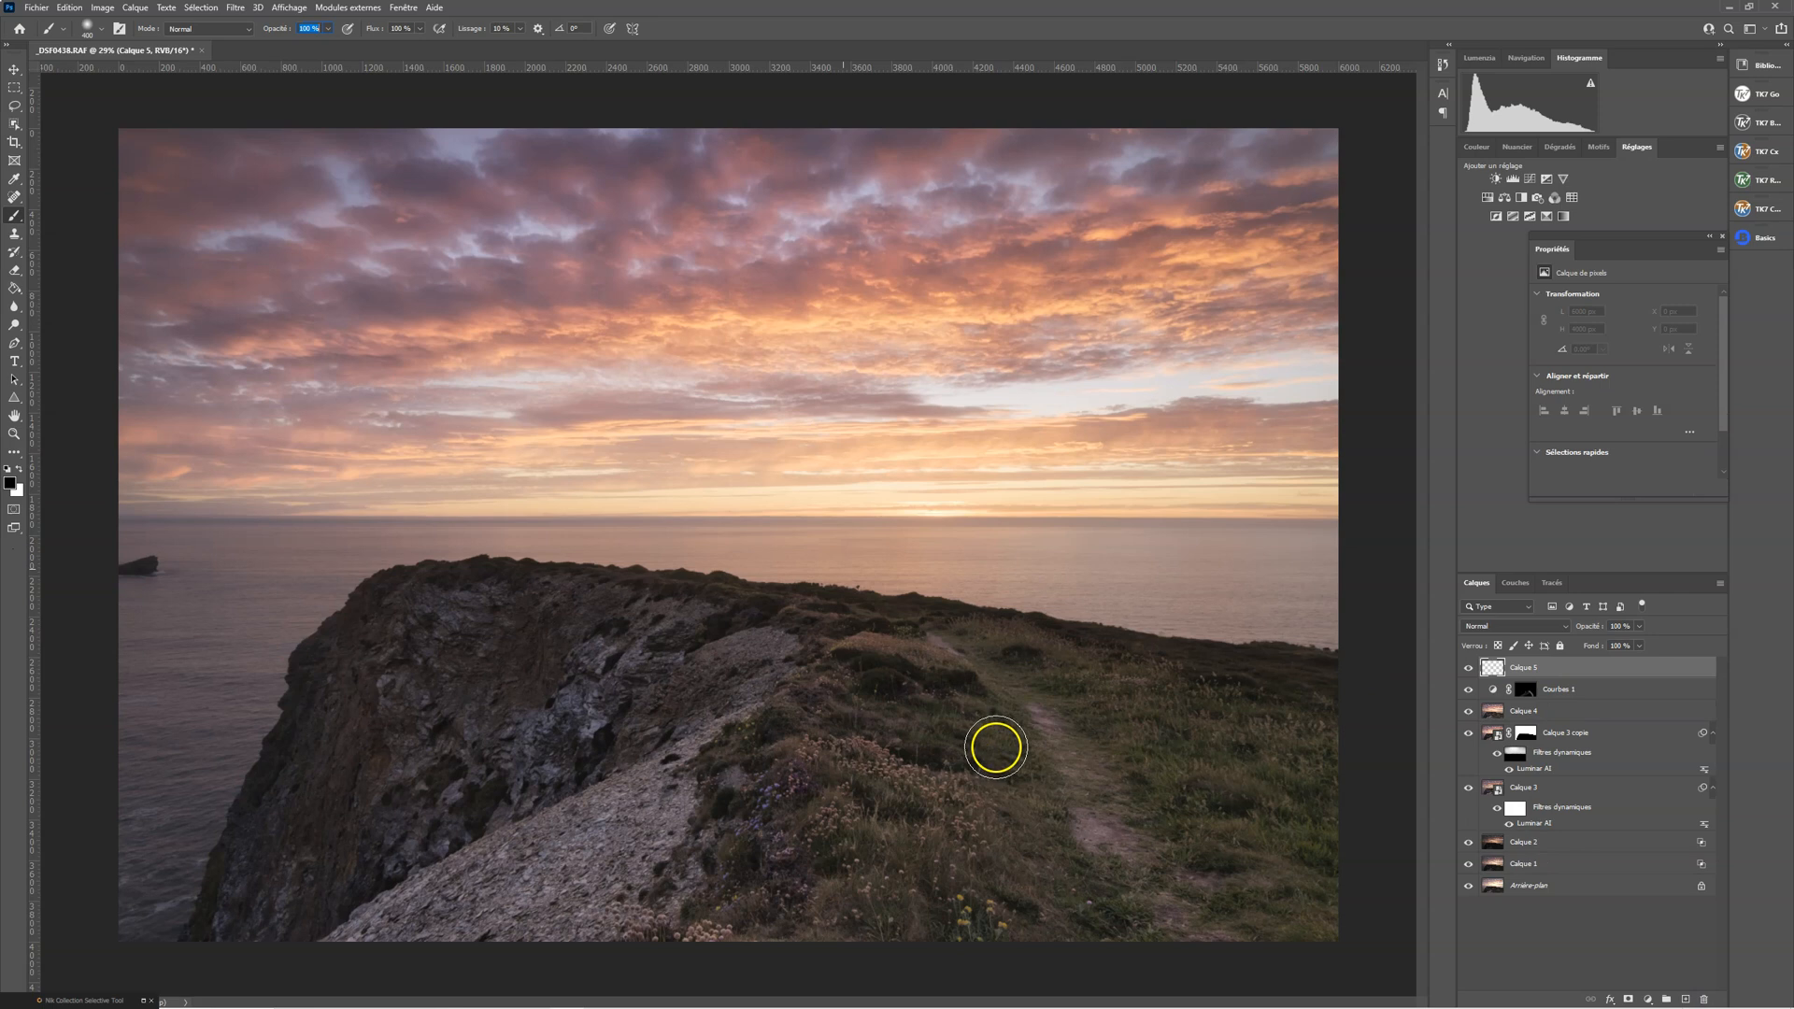
{"action": "left_click", "coordinate": [11, 482]}
{"action": "left_click", "coordinate": [1336, 285]}
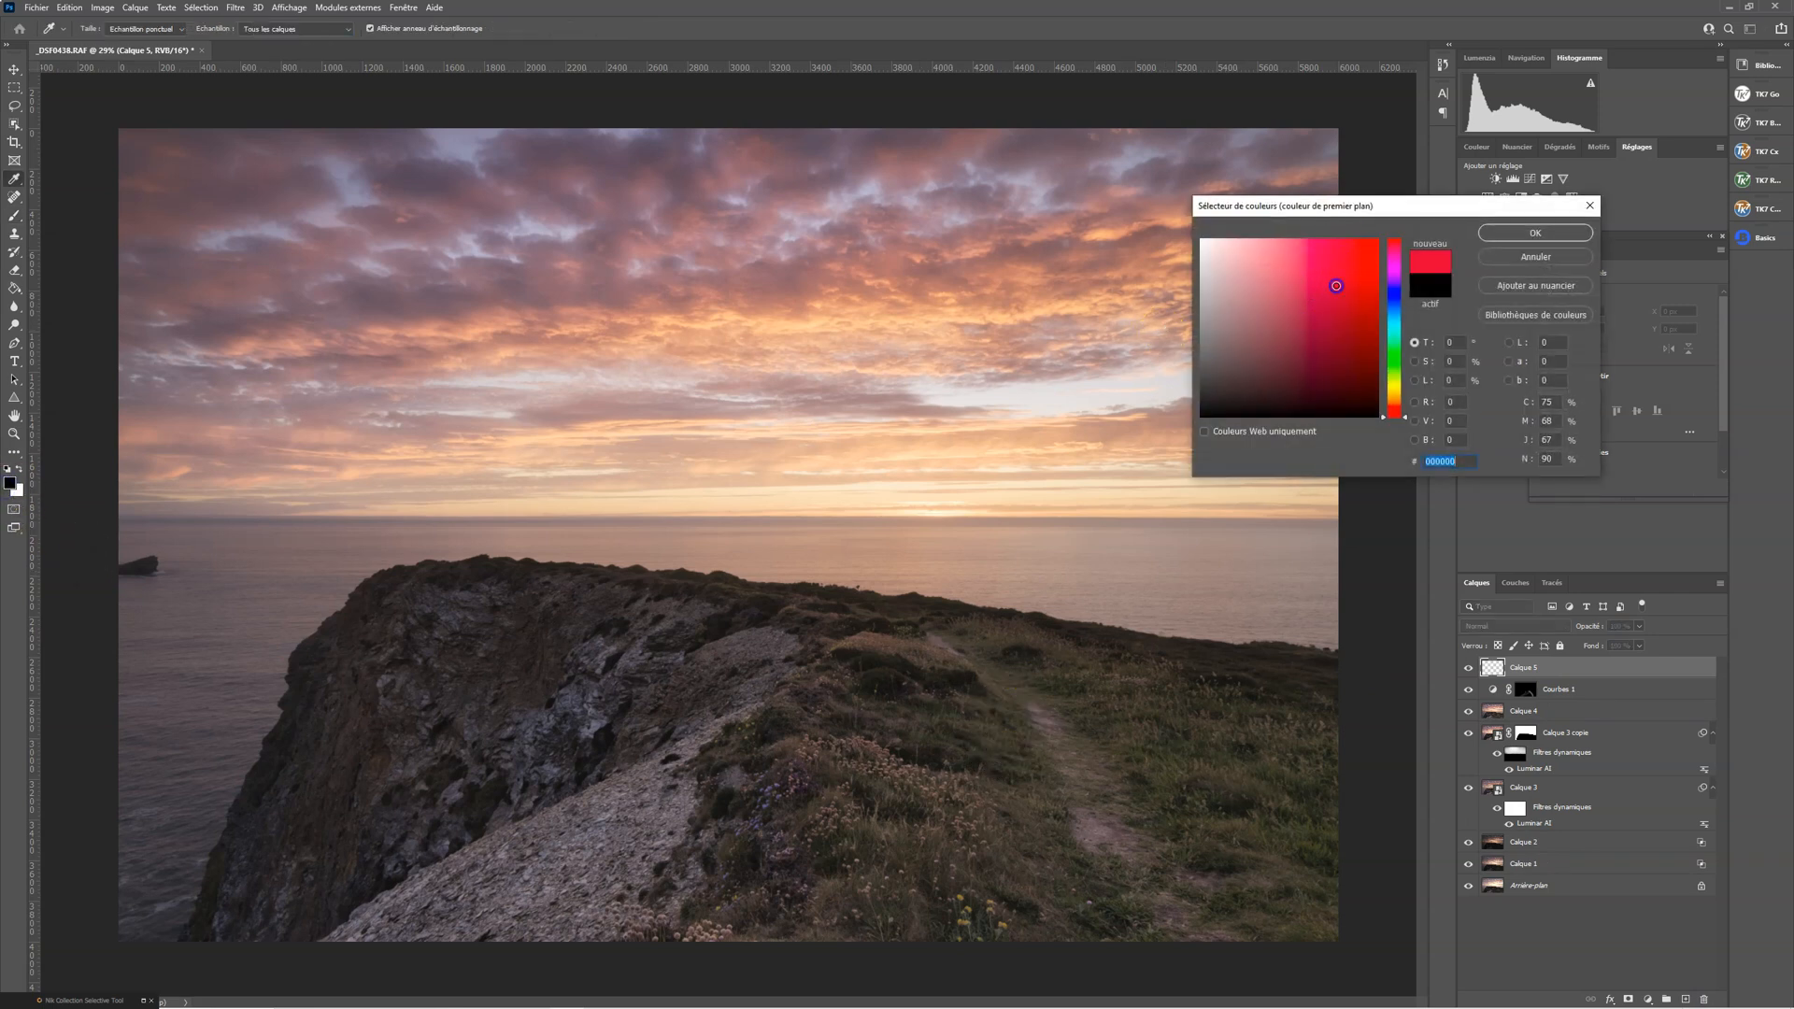
{"action": "left_click", "coordinate": [1507, 232]}
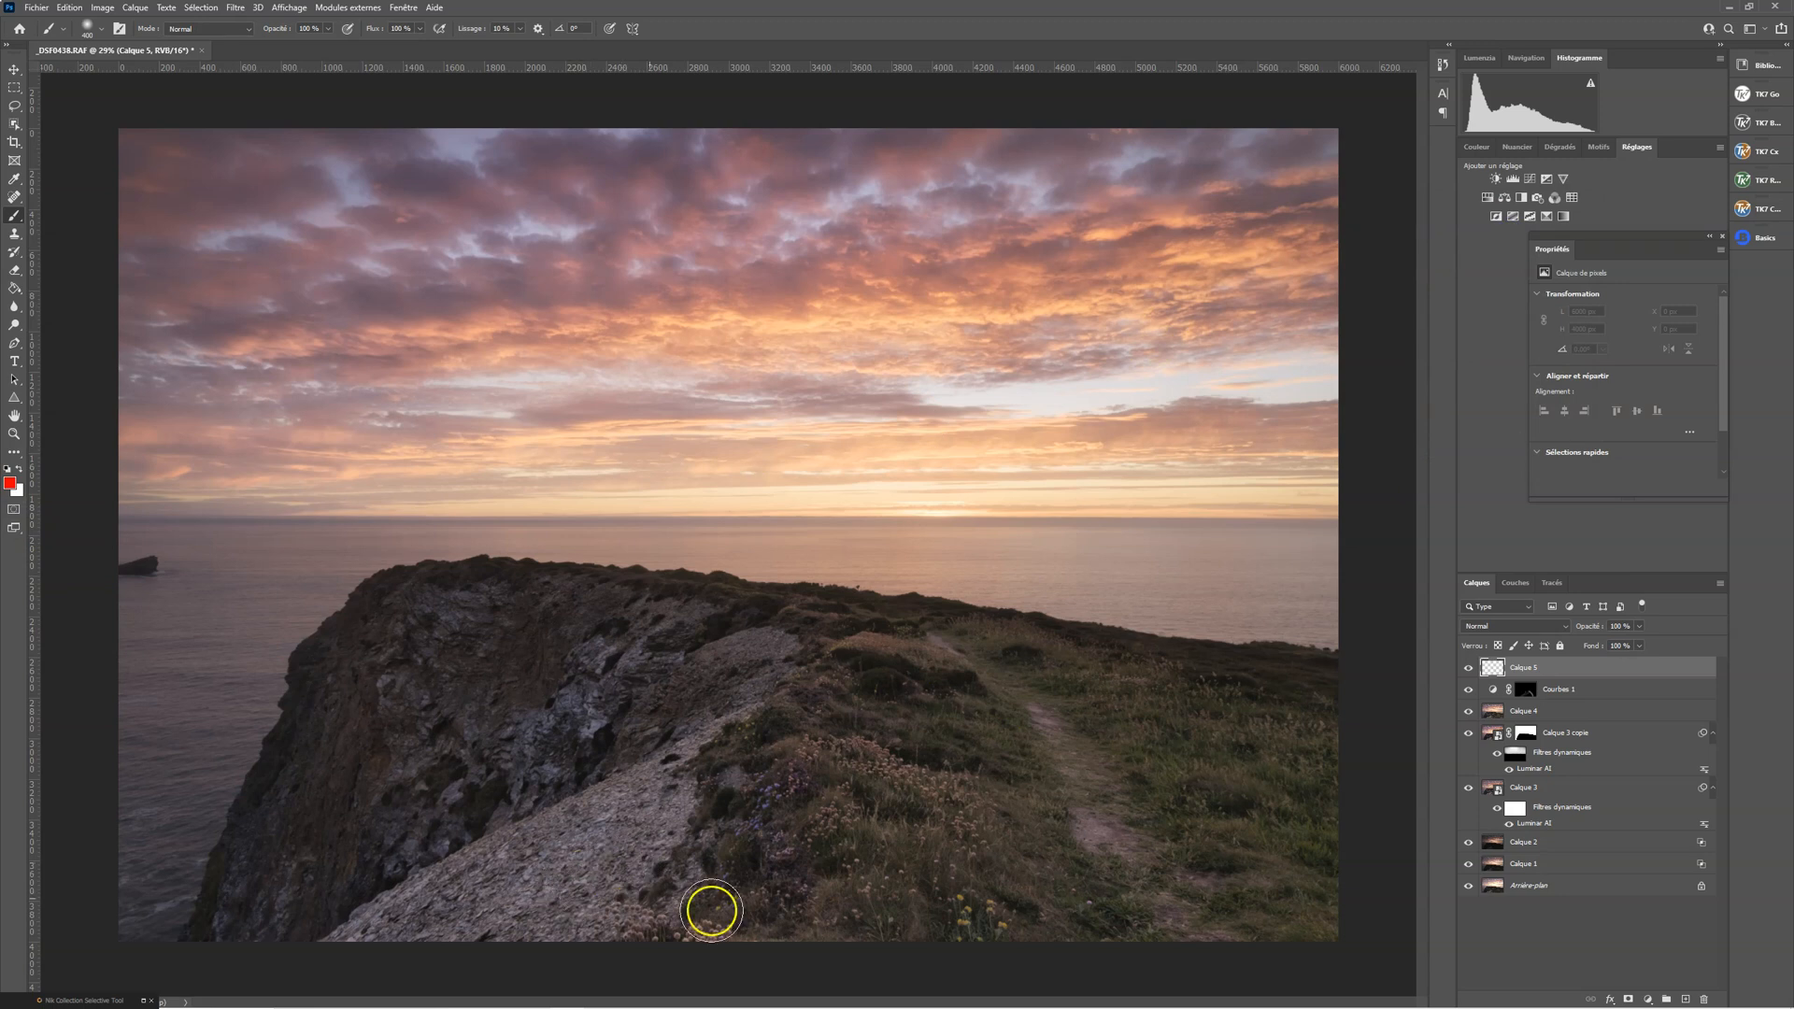
Sketch a red ellipse around the horizon glow with four guide lines down the headland, and delete the sketch layer
{"action": "mouse_move", "coordinate": [1013, 443]}
{"action": "left_mouse_down"}
{"action": "mouse_move", "coordinate": [839, 470]}
{"action": "mouse_move", "coordinate": [905, 591]}
{"action": "mouse_move", "coordinate": [997, 401]}
{"action": "mouse_move", "coordinate": [973, 513]}
{"action": "left_mouse_up"}
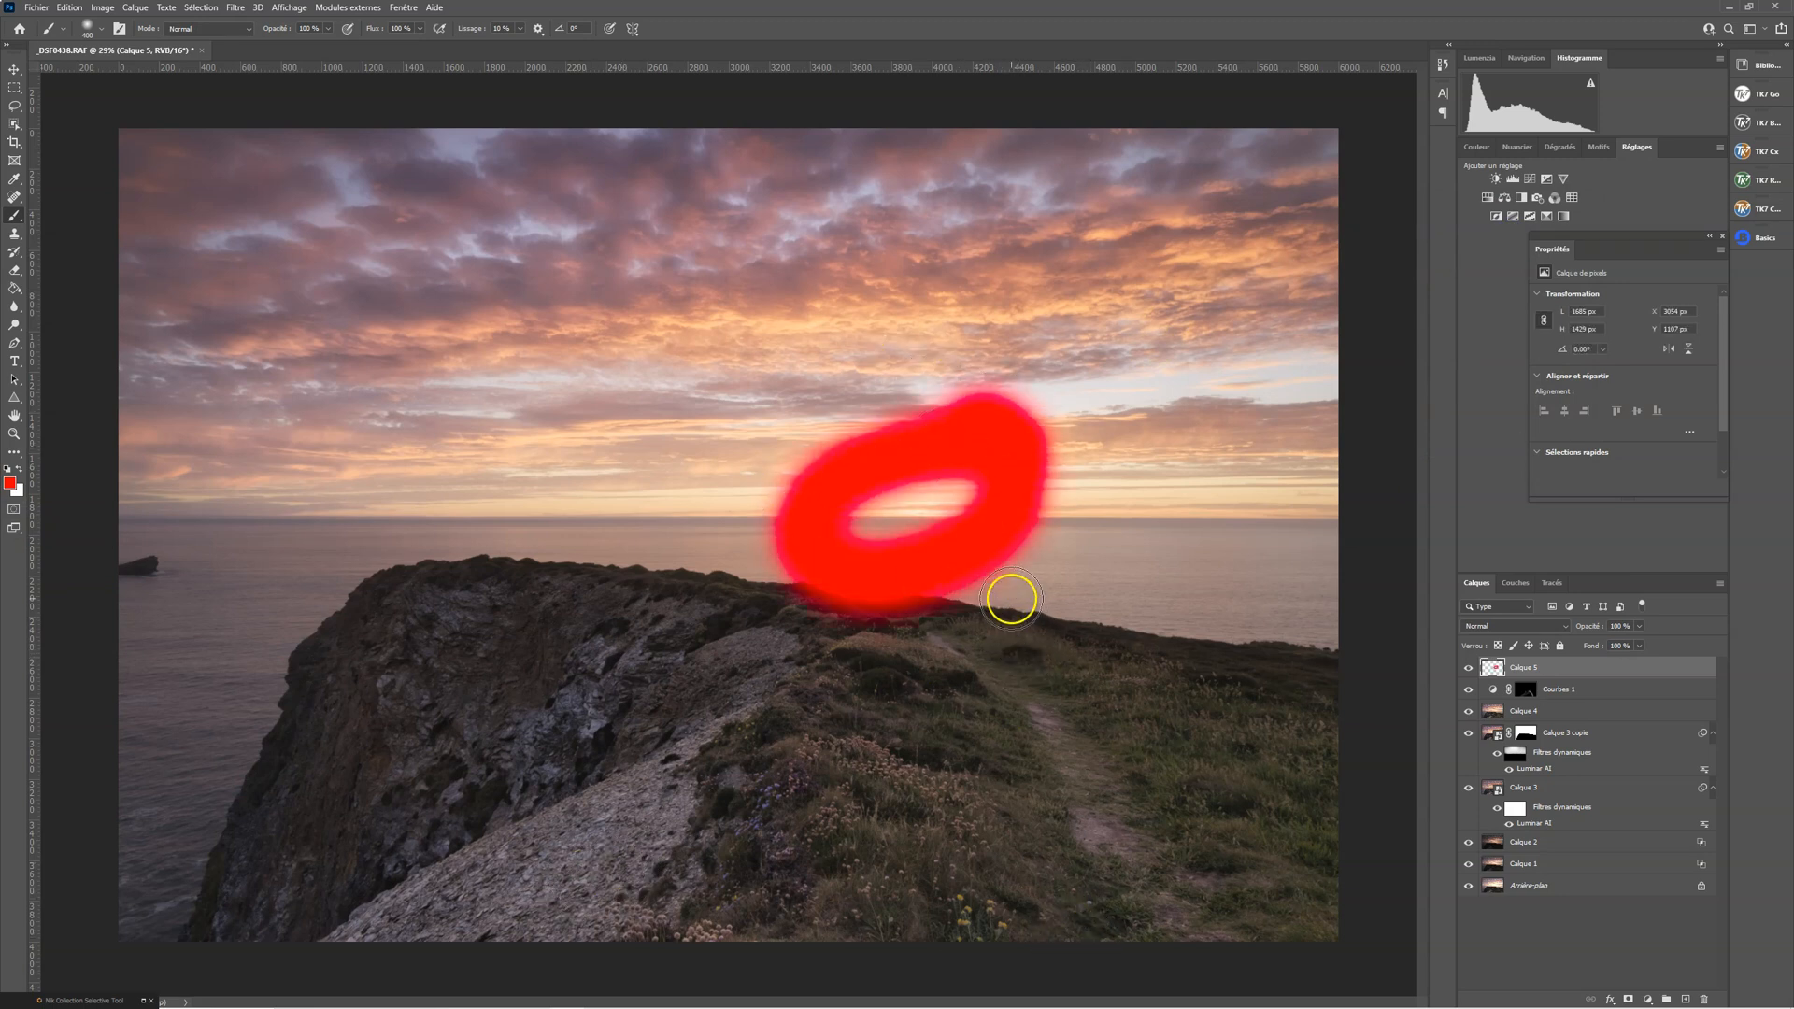
{"action": "key", "text": "ctrl+z"}
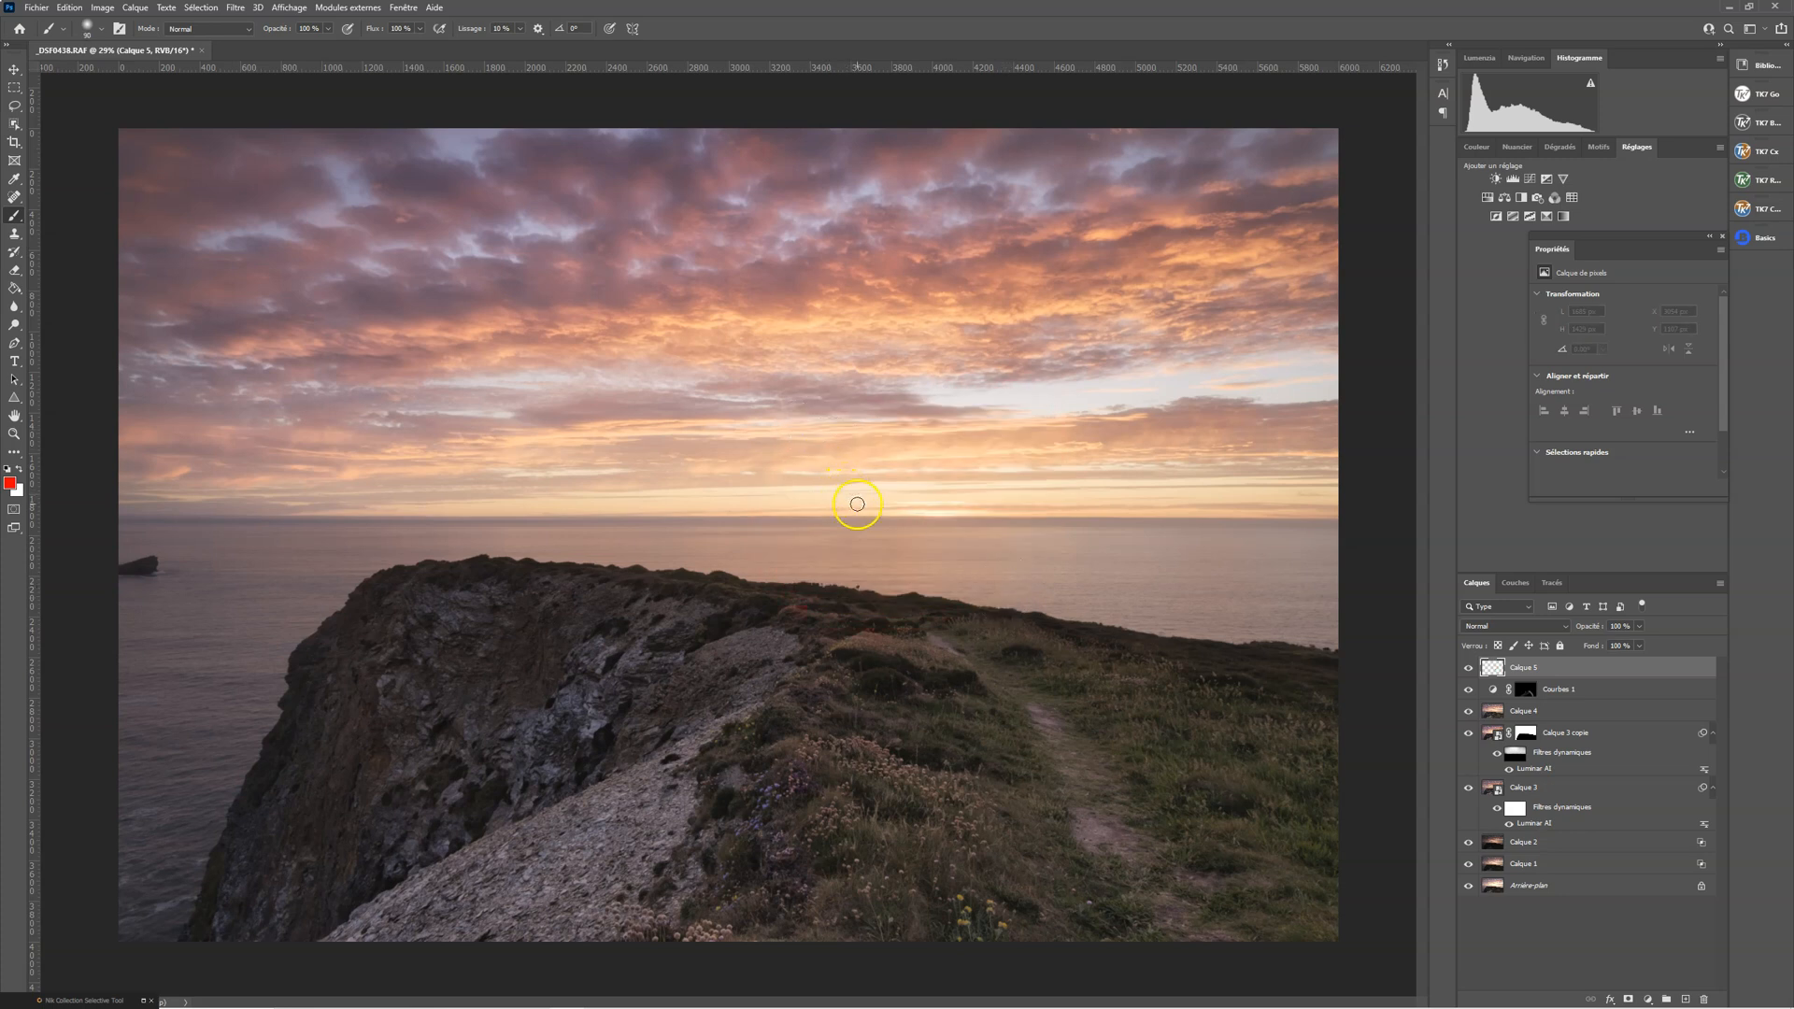
{"action": "mouse_move", "coordinate": [969, 490]}
{"action": "left_mouse_down"}
{"action": "mouse_move", "coordinate": [857, 518]}
{"action": "mouse_move", "coordinate": [943, 541]}
{"action": "mouse_move", "coordinate": [1001, 506]}
{"action": "mouse_move", "coordinate": [967, 484]}
{"action": "left_mouse_up"}
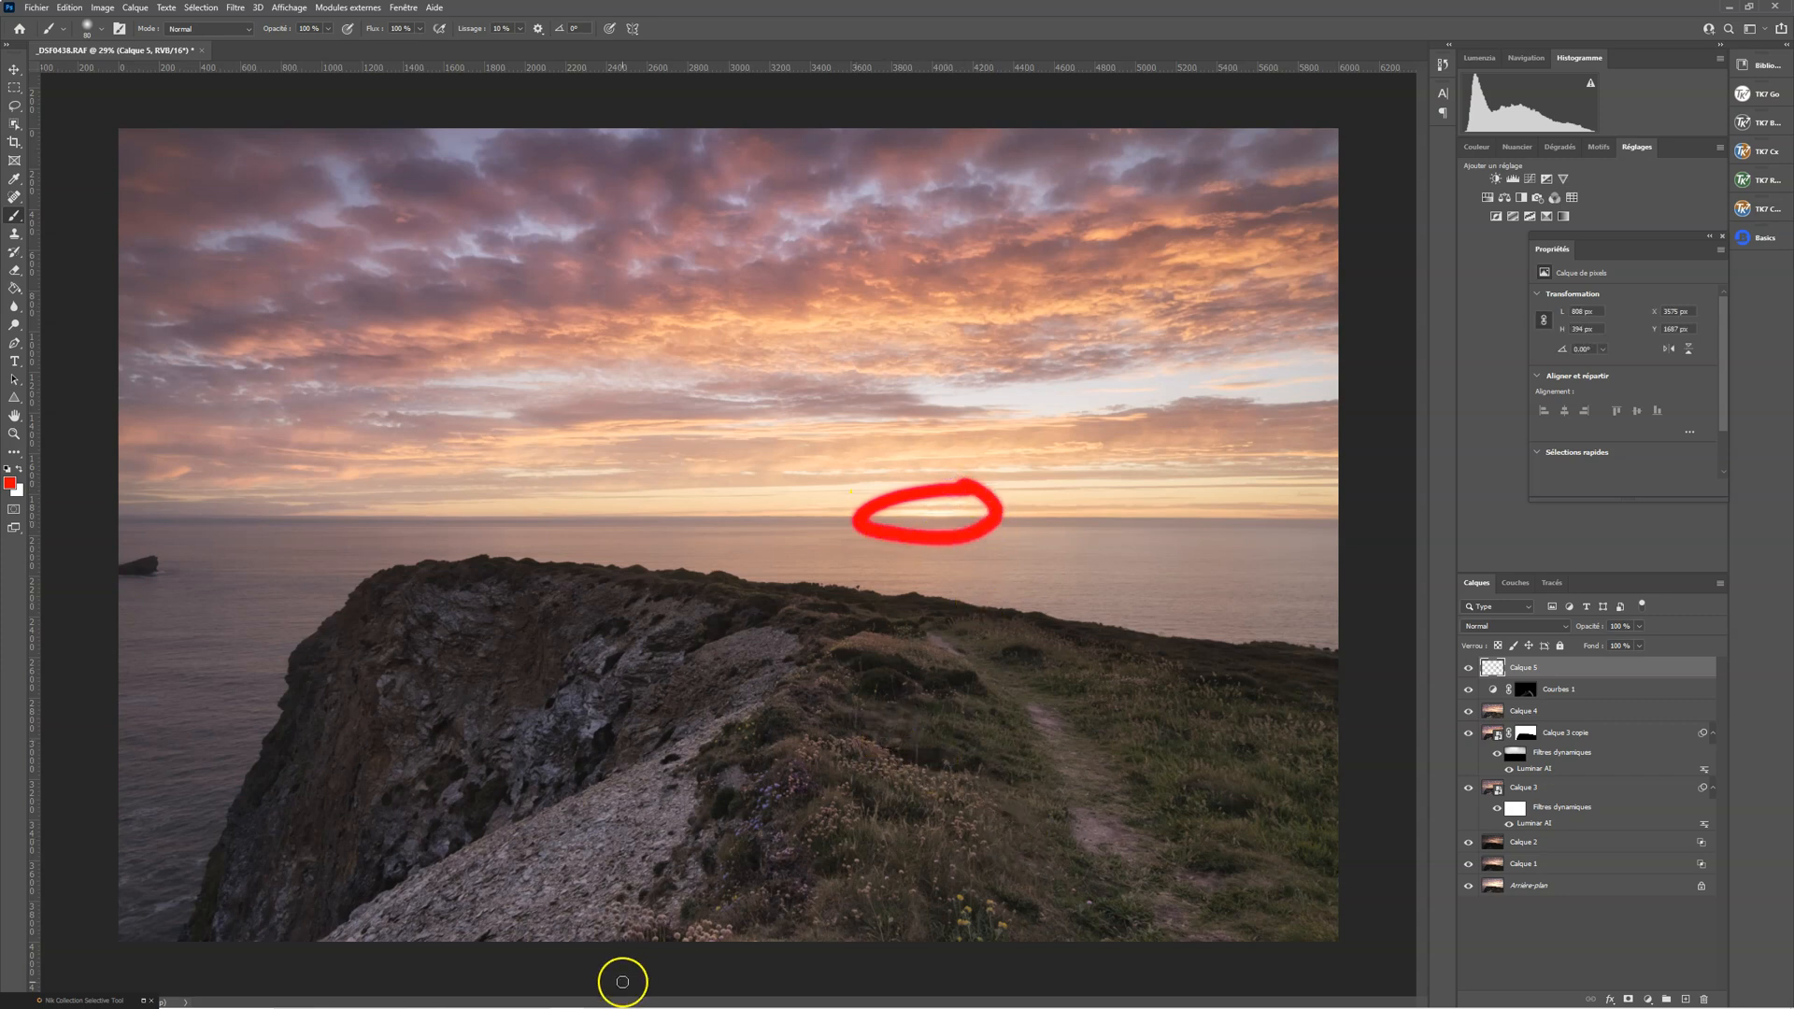
{"action": "mouse_move", "coordinate": [496, 922]}
{"action": "left_mouse_down"}
{"action": "mouse_move", "coordinate": [627, 832]}
{"action": "mouse_move", "coordinate": [773, 637]}
{"action": "mouse_move", "coordinate": [911, 543]}
{"action": "left_mouse_up"}
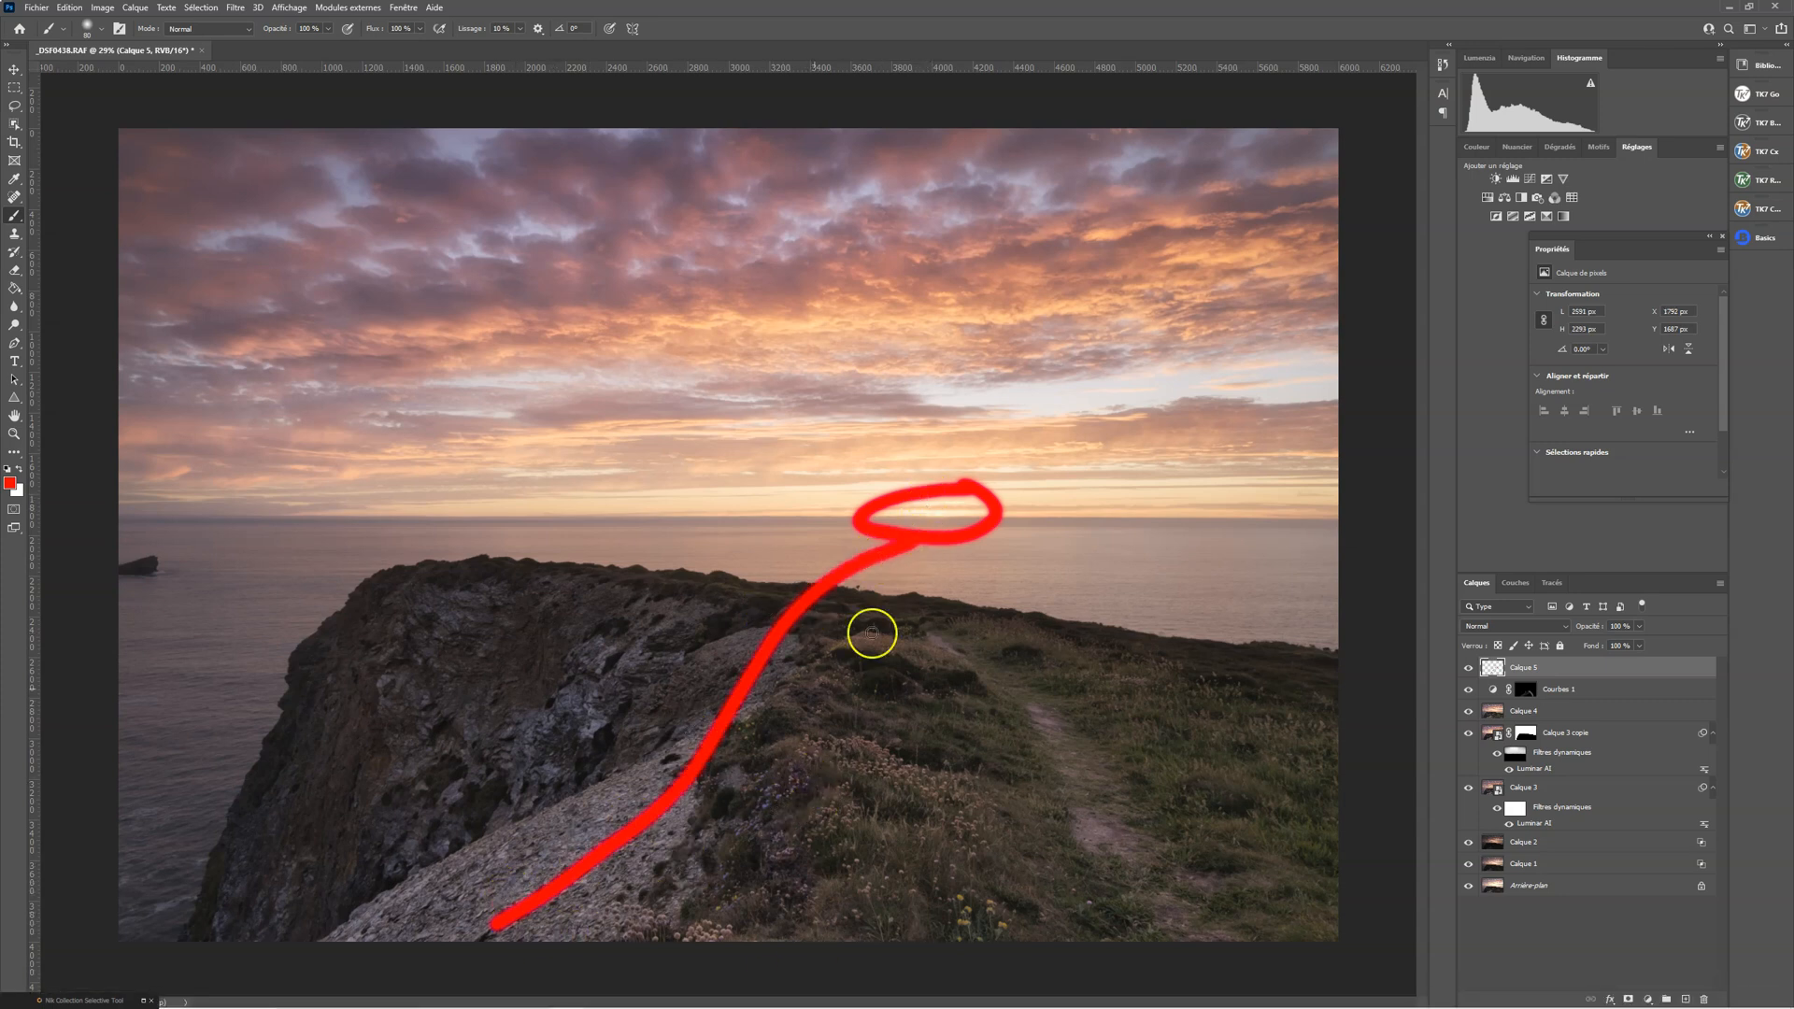
{"action": "left_click_drag", "start_coordinate": [1165, 934], "coordinate": [1136, 872]}
{"action": "left_click_drag", "start_coordinate": [1013, 686], "coordinate": [937, 546]}
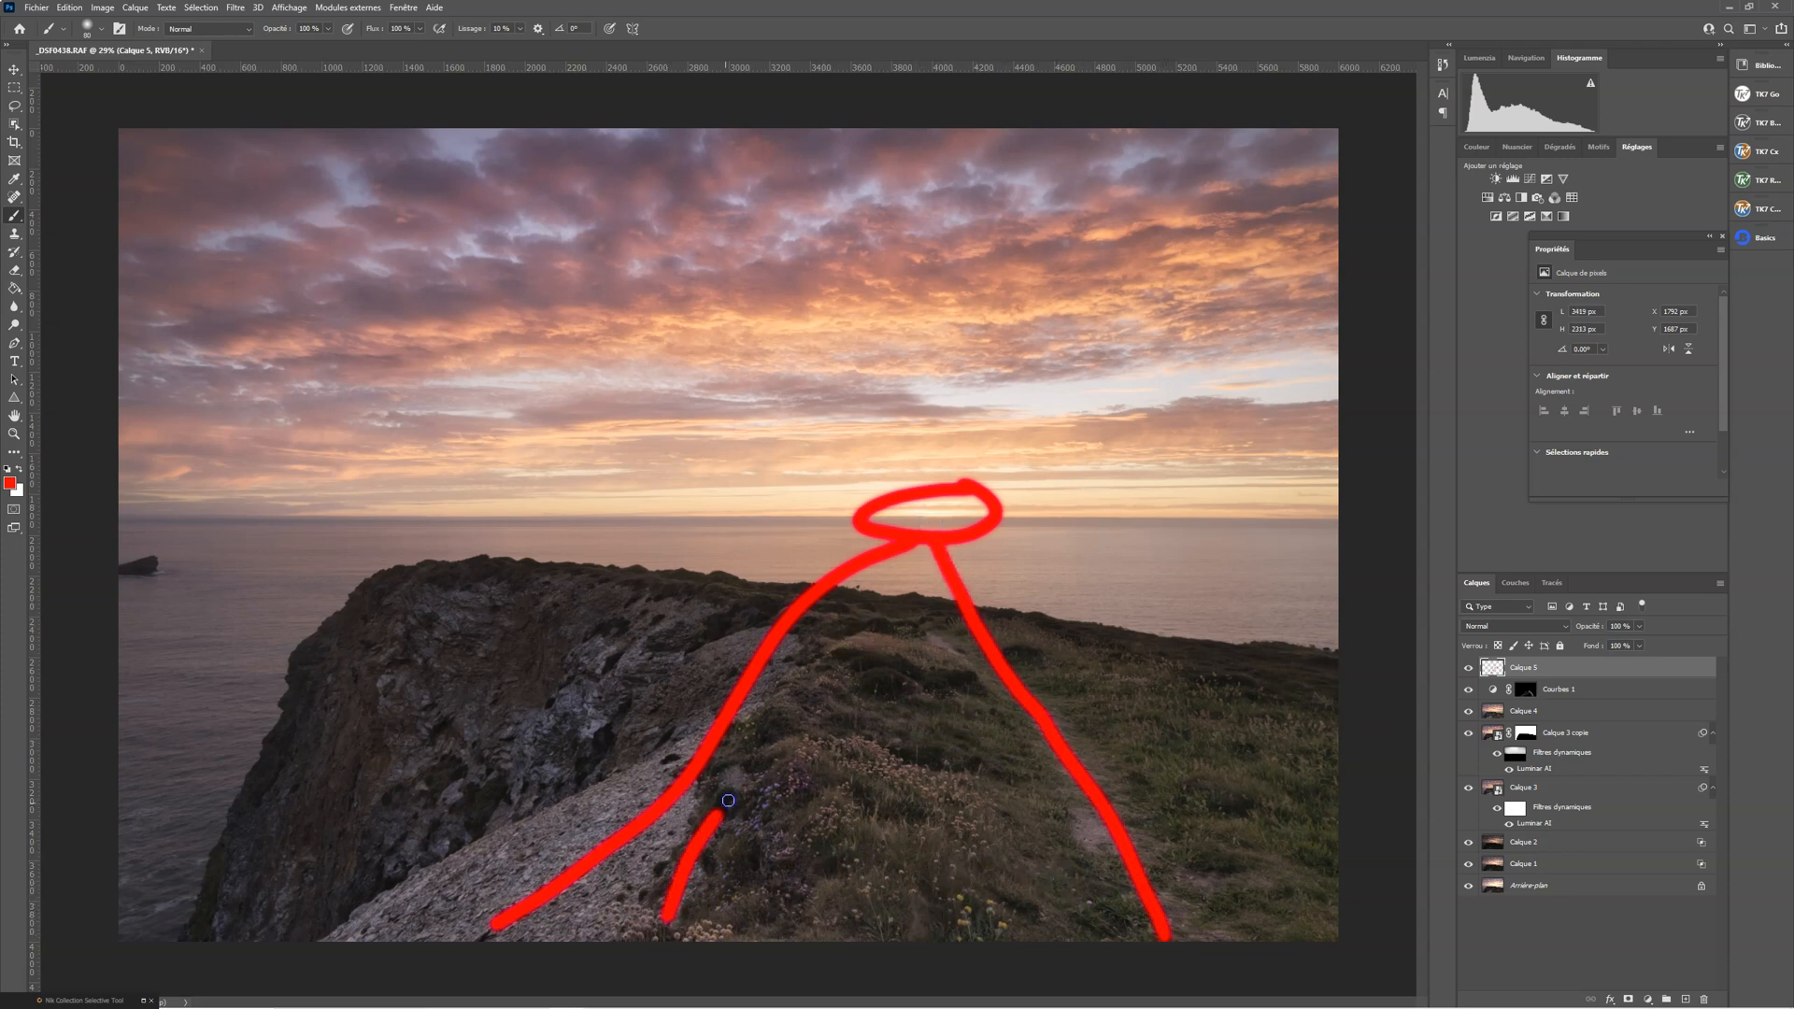
{"action": "left_click_drag", "start_coordinate": [728, 801], "coordinate": [831, 657]}
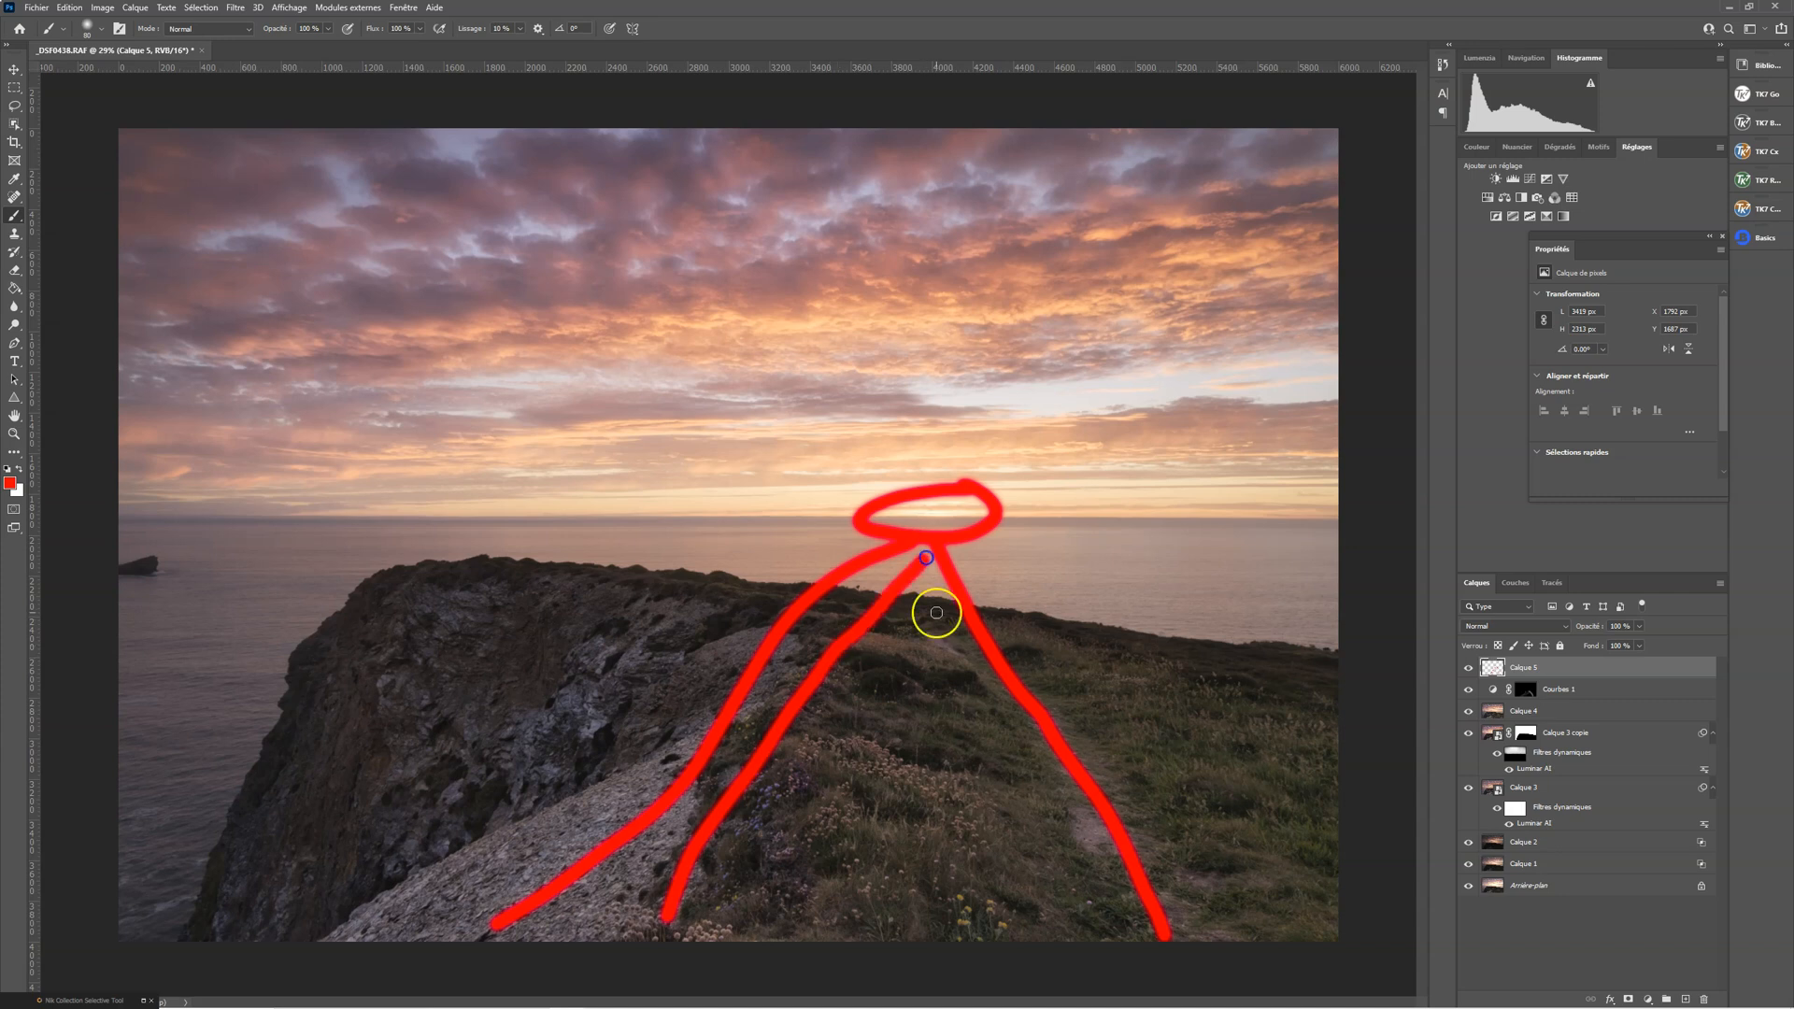
{"action": "left_click_drag", "start_coordinate": [926, 589], "coordinate": [1073, 927]}
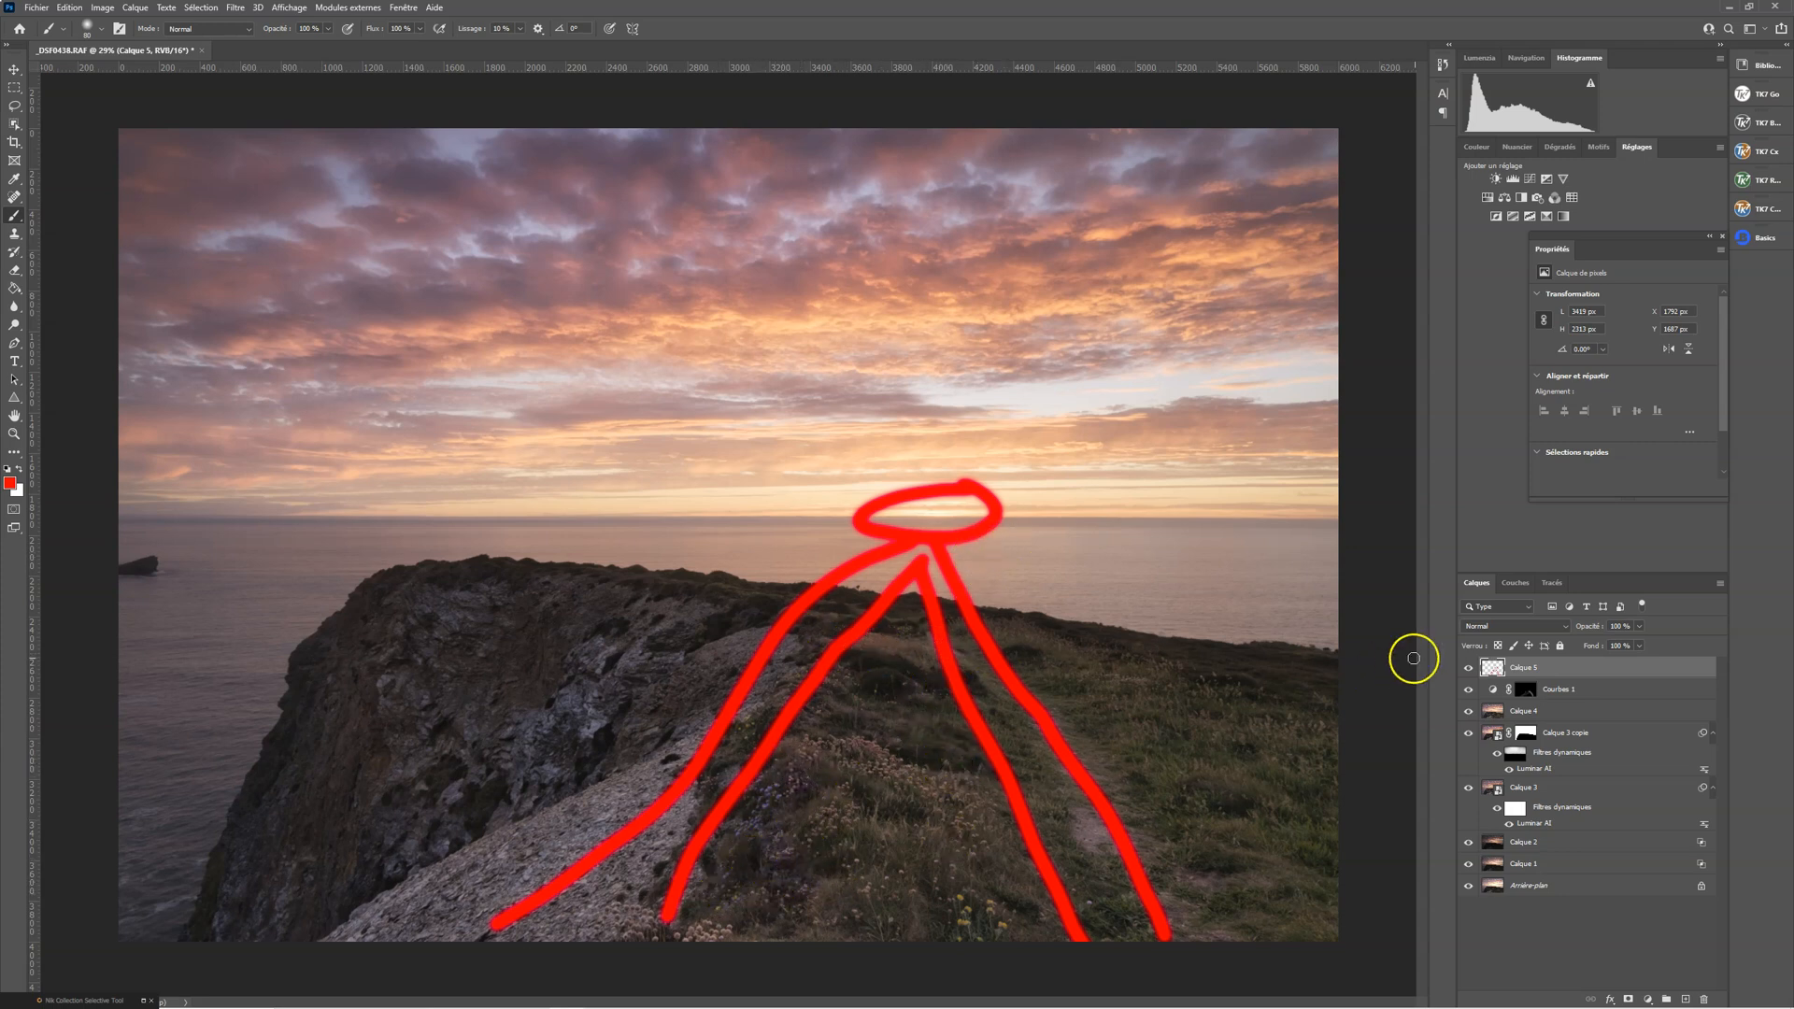
{"action": "left_click", "coordinate": [1705, 1000]}
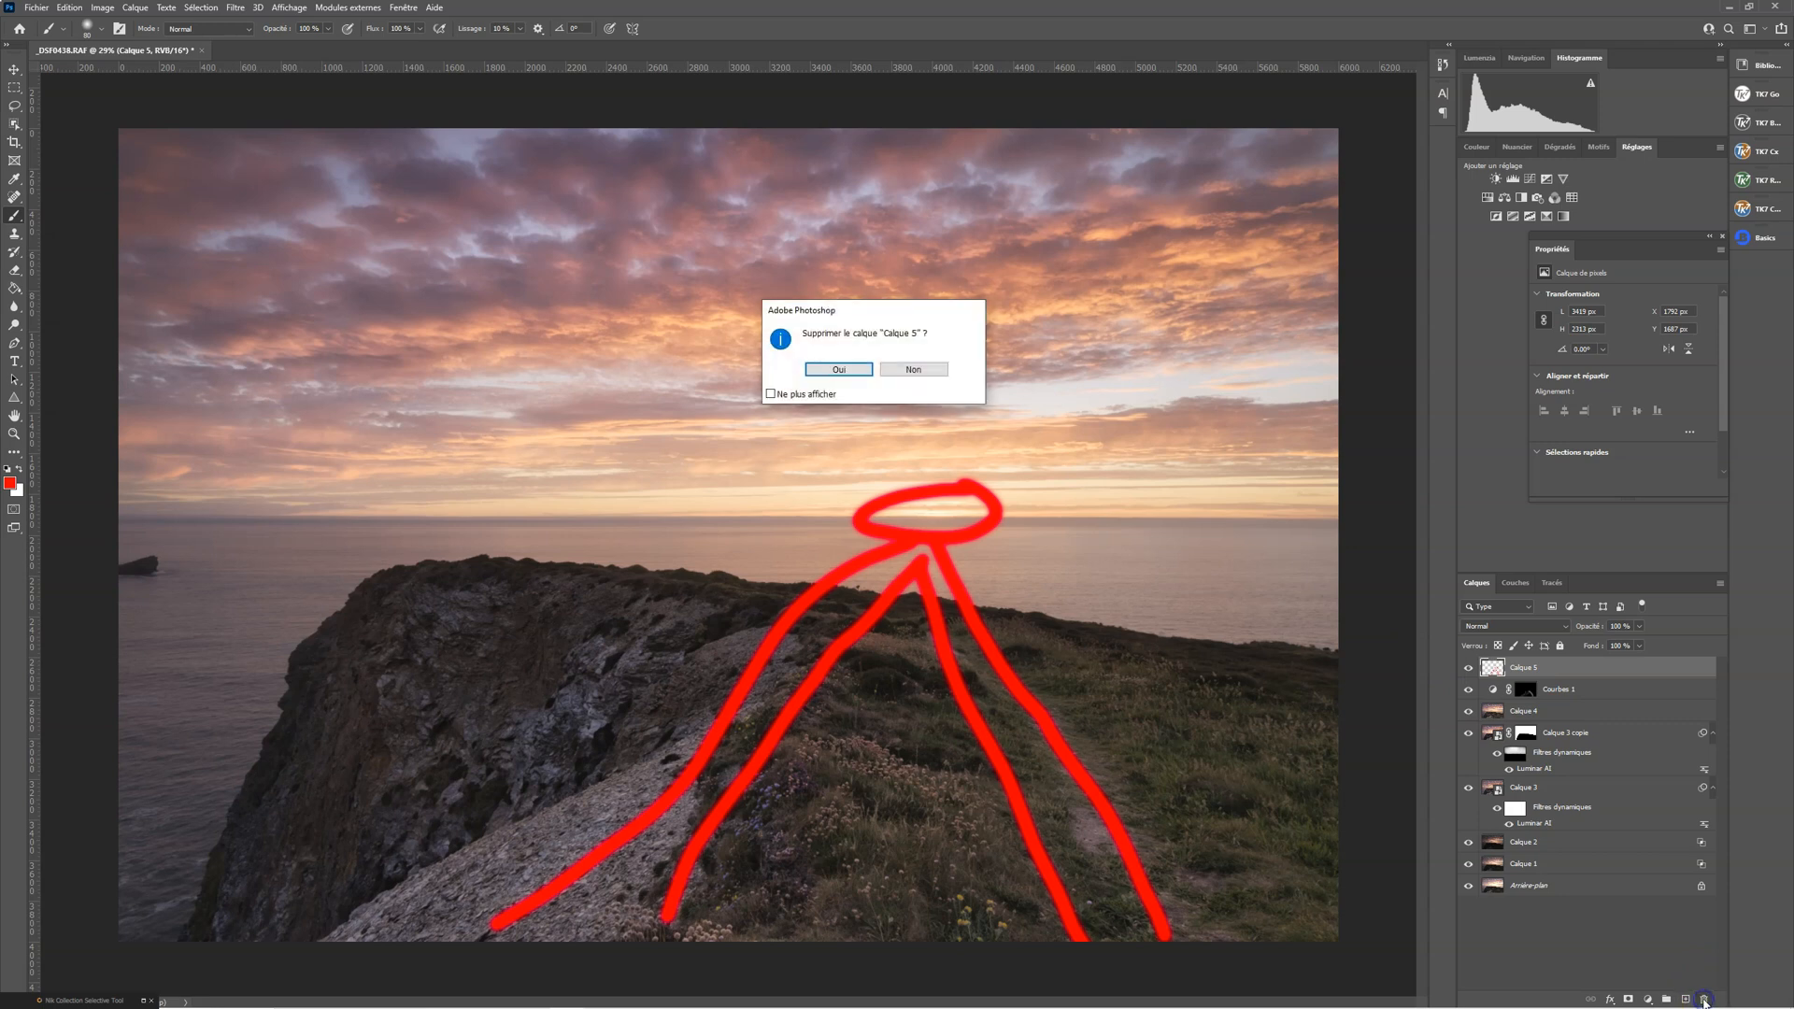
{"action": "left_click", "coordinate": [839, 369]}
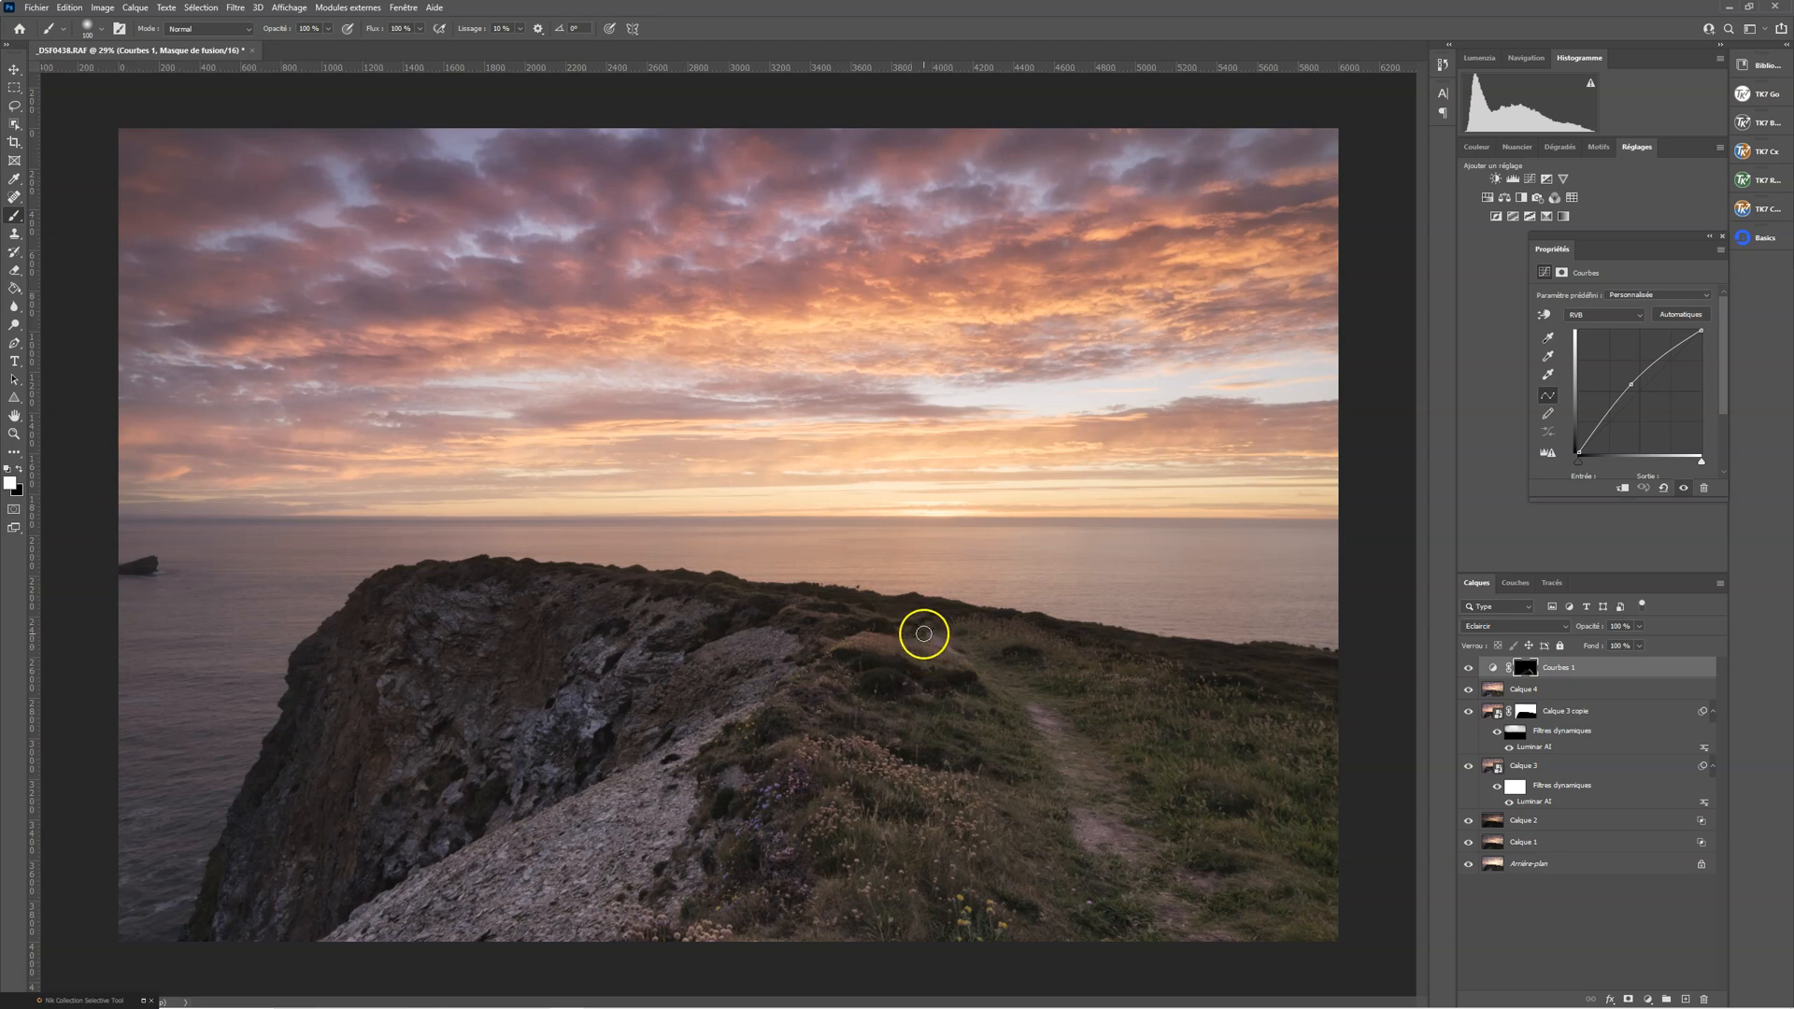
Undo the full-opacity trial stroke on the Courbes 1 mask and set the brush opacity to 6 %
{"action": "left_click_drag", "start_coordinate": [858, 643], "coordinate": [920, 646]}
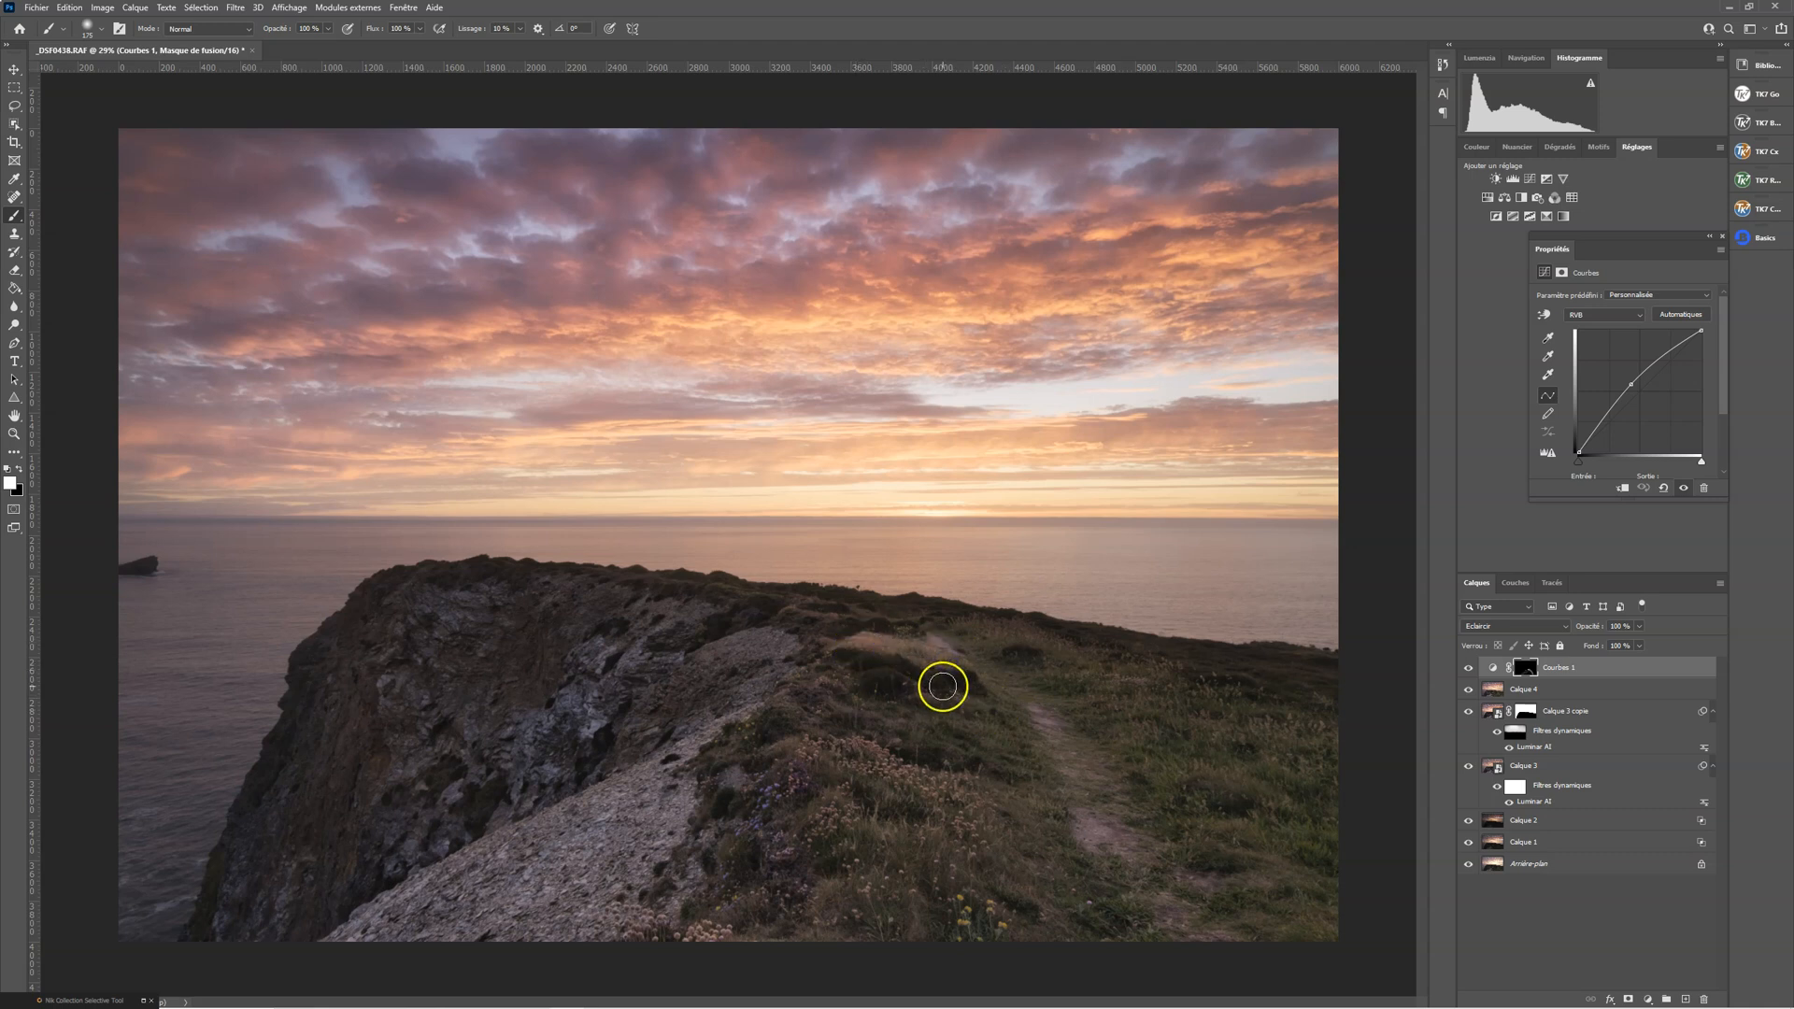
{"action": "key", "text": "ctrl+z"}
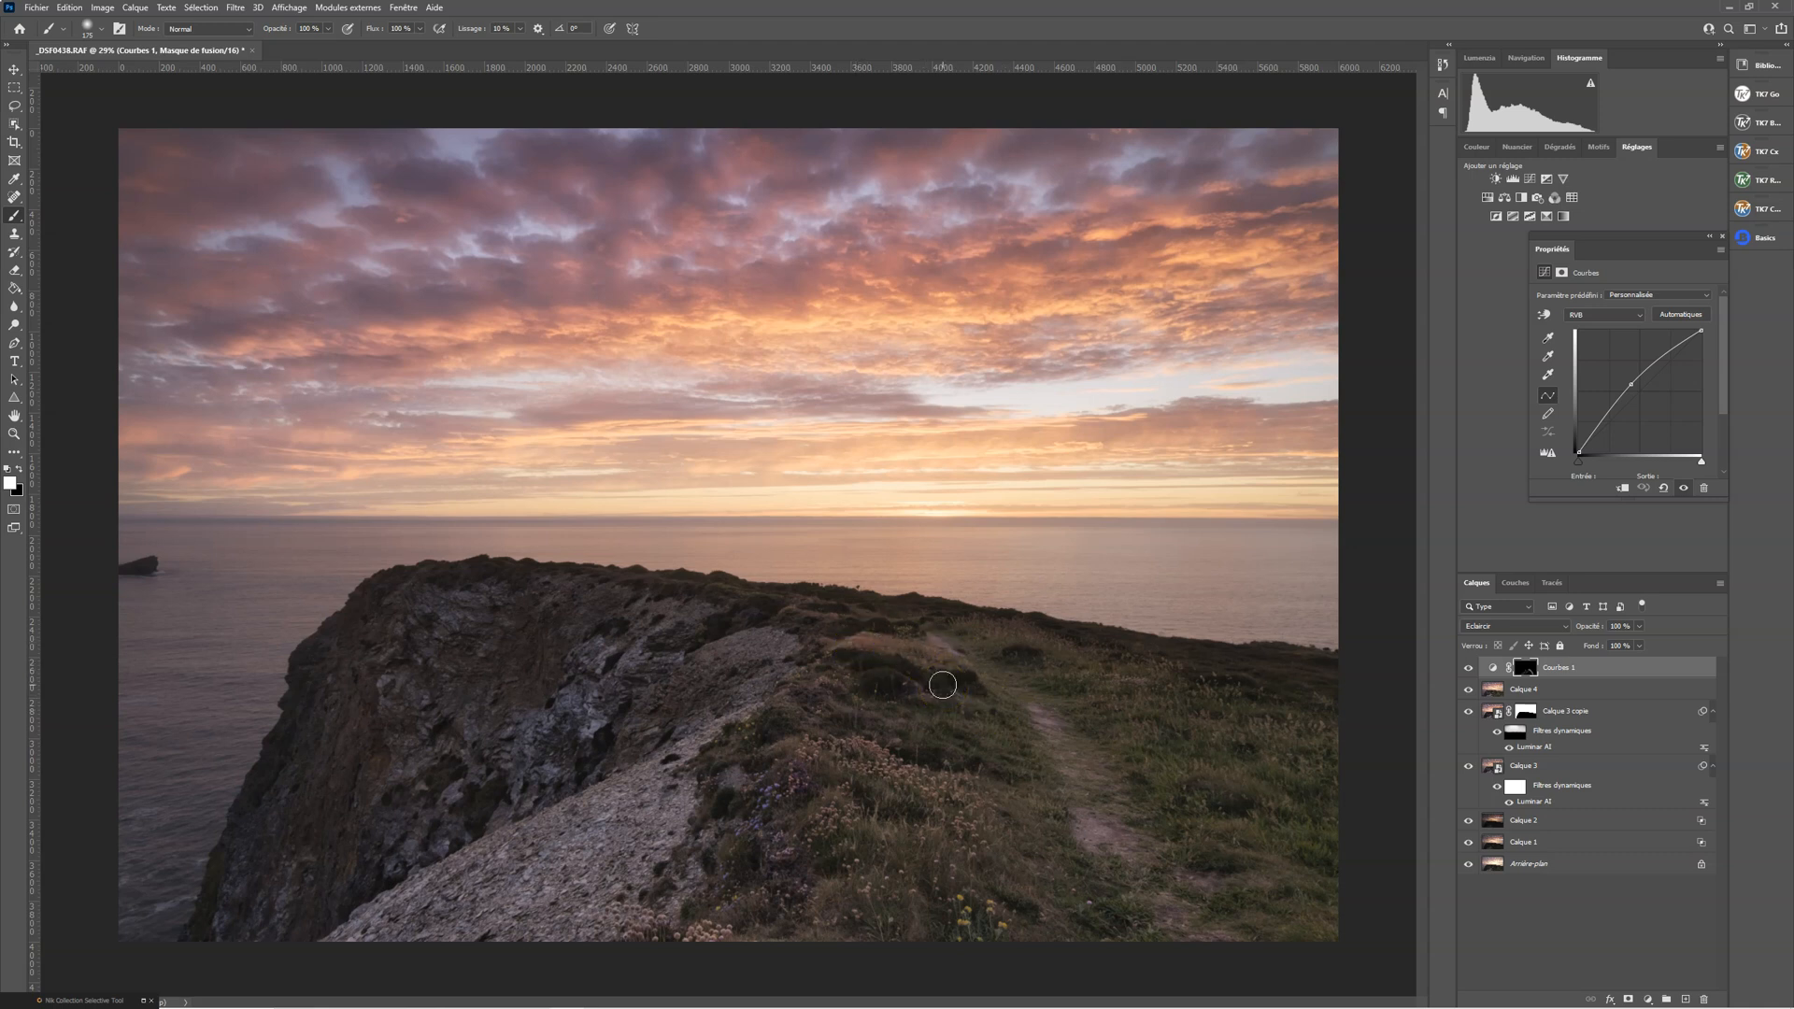
{"action": "left_click", "coordinate": [316, 26]}
Paint white on the Courbes 1 mask over the foreground grass, the flowers and the lower footpath
{"action": "left_click", "coordinate": [829, 712]}
{"action": "left_click", "coordinate": [980, 855]}
{"action": "left_click_drag", "start_coordinate": [980, 855], "coordinate": [944, 864]}
{"action": "left_click", "coordinate": [831, 819]}
{"action": "mouse_move", "coordinate": [775, 859]}
{"action": "left_mouse_down"}
{"action": "mouse_move", "coordinate": [772, 940]}
{"action": "mouse_move", "coordinate": [723, 935]}
{"action": "left_mouse_up"}
{"action": "left_click_drag", "start_coordinate": [941, 629], "coordinate": [932, 624]}
{"action": "mouse_move", "coordinate": [1140, 911]}
{"action": "left_mouse_down"}
{"action": "mouse_move", "coordinate": [1046, 661]}
{"action": "mouse_move", "coordinate": [1092, 811]}
{"action": "left_mouse_up"}
Paint white on the Courbes 1 mask over the pale rock slope and the cliff face
{"action": "mouse_move", "coordinate": [756, 801]}
{"action": "left_mouse_down"}
{"action": "mouse_move", "coordinate": [683, 754]}
{"action": "mouse_move", "coordinate": [762, 716]}
{"action": "mouse_move", "coordinate": [755, 656]}
{"action": "mouse_move", "coordinate": [767, 677]}
{"action": "mouse_move", "coordinate": [697, 733]}
{"action": "mouse_move", "coordinate": [672, 806]}
{"action": "mouse_move", "coordinate": [691, 803]}
{"action": "mouse_move", "coordinate": [647, 846]}
{"action": "mouse_move", "coordinate": [639, 796]}
{"action": "left_mouse_up"}
{"action": "mouse_move", "coordinate": [535, 837]}
{"action": "left_mouse_down"}
{"action": "mouse_move", "coordinate": [460, 913]}
{"action": "mouse_move", "coordinate": [610, 847]}
{"action": "mouse_move", "coordinate": [580, 882]}
{"action": "left_mouse_up"}
{"action": "mouse_move", "coordinate": [548, 701]}
{"action": "left_mouse_down"}
{"action": "mouse_move", "coordinate": [514, 734]}
{"action": "mouse_move", "coordinate": [587, 697]}
{"action": "mouse_move", "coordinate": [556, 741]}
{"action": "mouse_move", "coordinate": [569, 678]}
{"action": "mouse_move", "coordinate": [514, 735]}
{"action": "mouse_move", "coordinate": [657, 686]}
{"action": "mouse_move", "coordinate": [638, 669]}
{"action": "mouse_move", "coordinate": [524, 770]}
{"action": "mouse_move", "coordinate": [558, 769]}
{"action": "mouse_move", "coordinate": [460, 756]}
{"action": "left_mouse_up"}
{"action": "left_click", "coordinate": [435, 614]}
{"action": "mouse_move", "coordinate": [427, 742]}
{"action": "left_mouse_down"}
{"action": "mouse_move", "coordinate": [445, 821]}
{"action": "mouse_move", "coordinate": [458, 792]}
{"action": "left_mouse_up"}
{"action": "left_click_drag", "start_coordinate": [455, 856], "coordinate": [435, 857]}
{"action": "left_click_drag", "start_coordinate": [418, 699], "coordinate": [418, 848]}
Add a second Curves adjustment layer with lowered midtones and set it to the Lumière tamisée blend mode
{"action": "left_click", "coordinate": [1529, 178]}
{"action": "left_click_drag", "start_coordinate": [1642, 432], "coordinate": [1645, 394]}
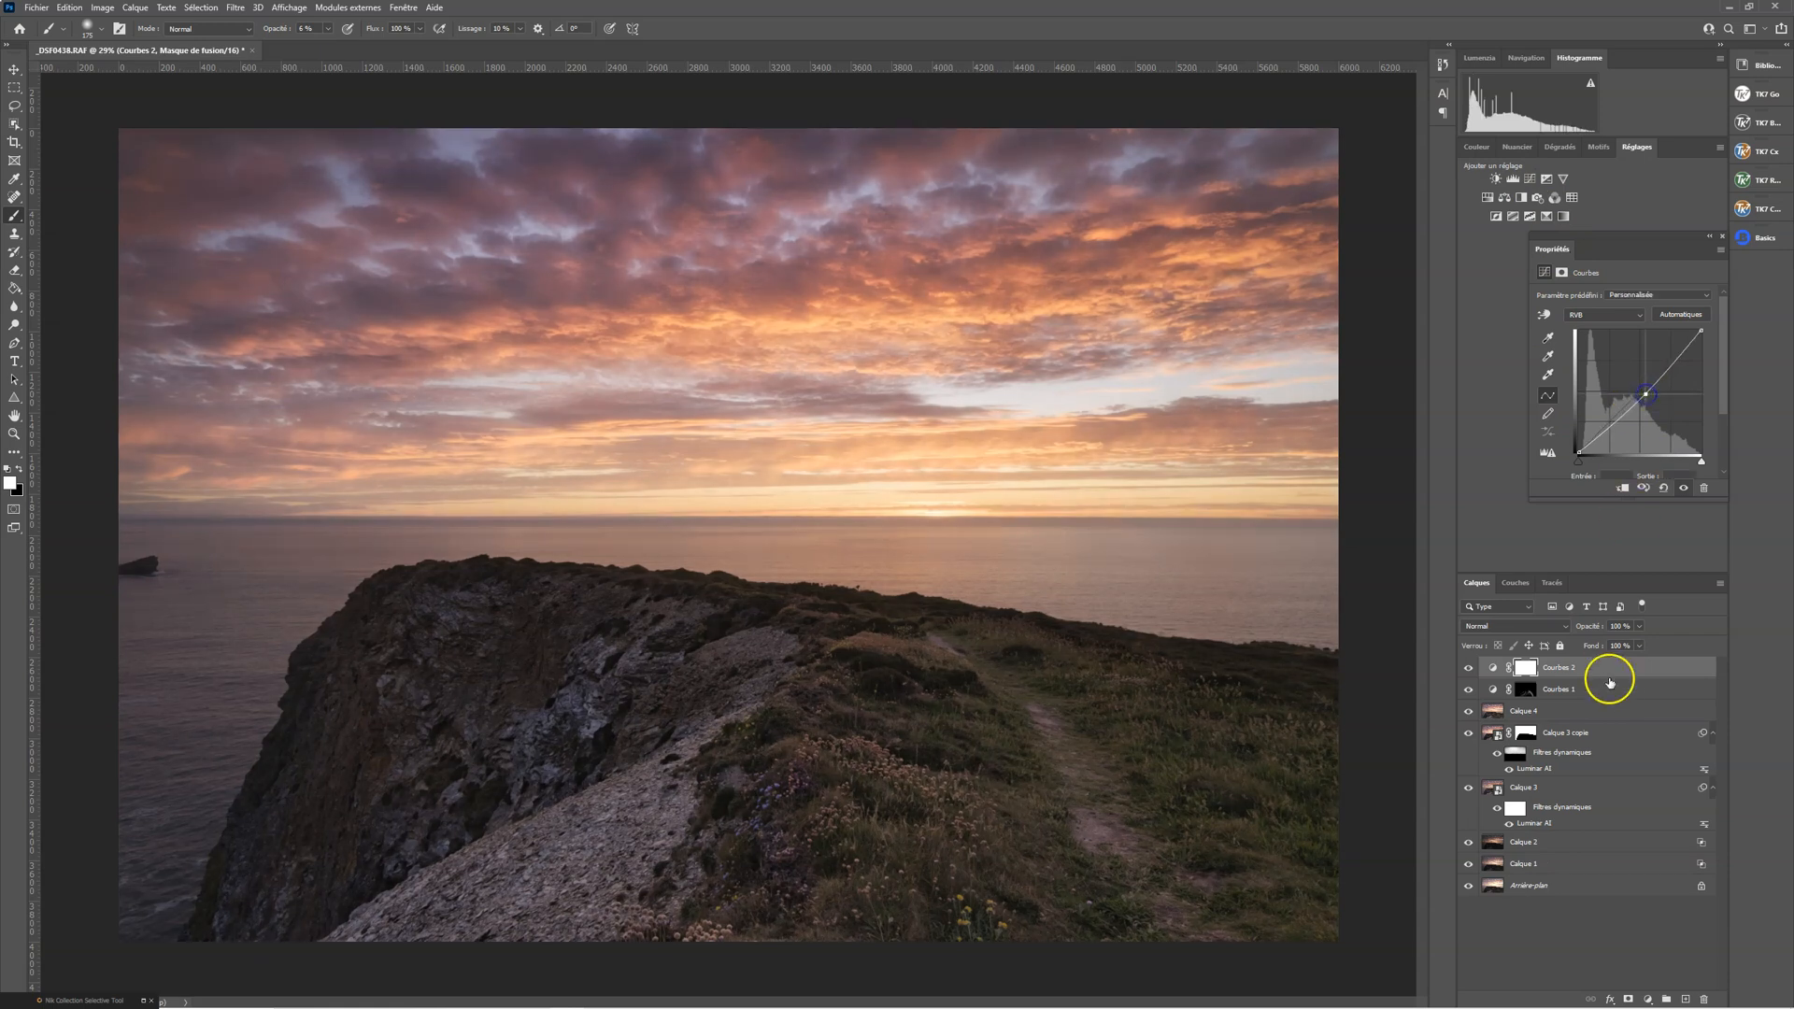
{"action": "left_click", "coordinate": [1514, 626]}
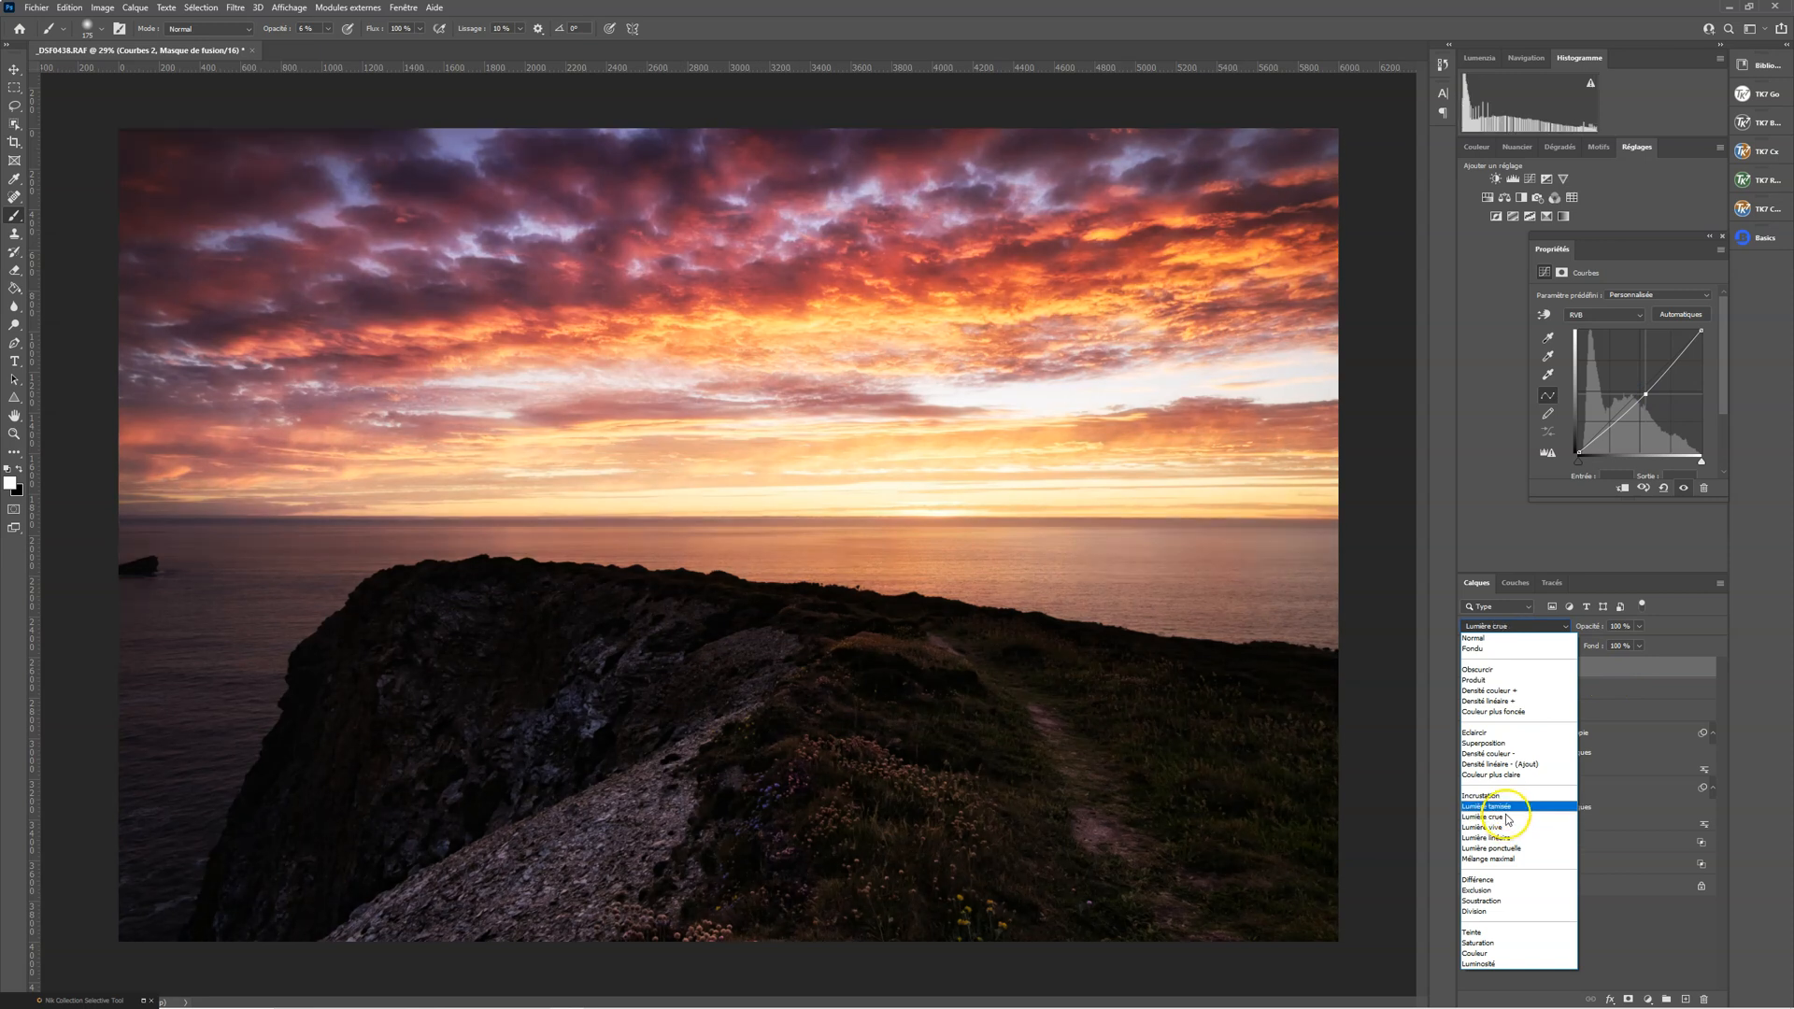
{"action": "left_click", "coordinate": [1506, 810]}
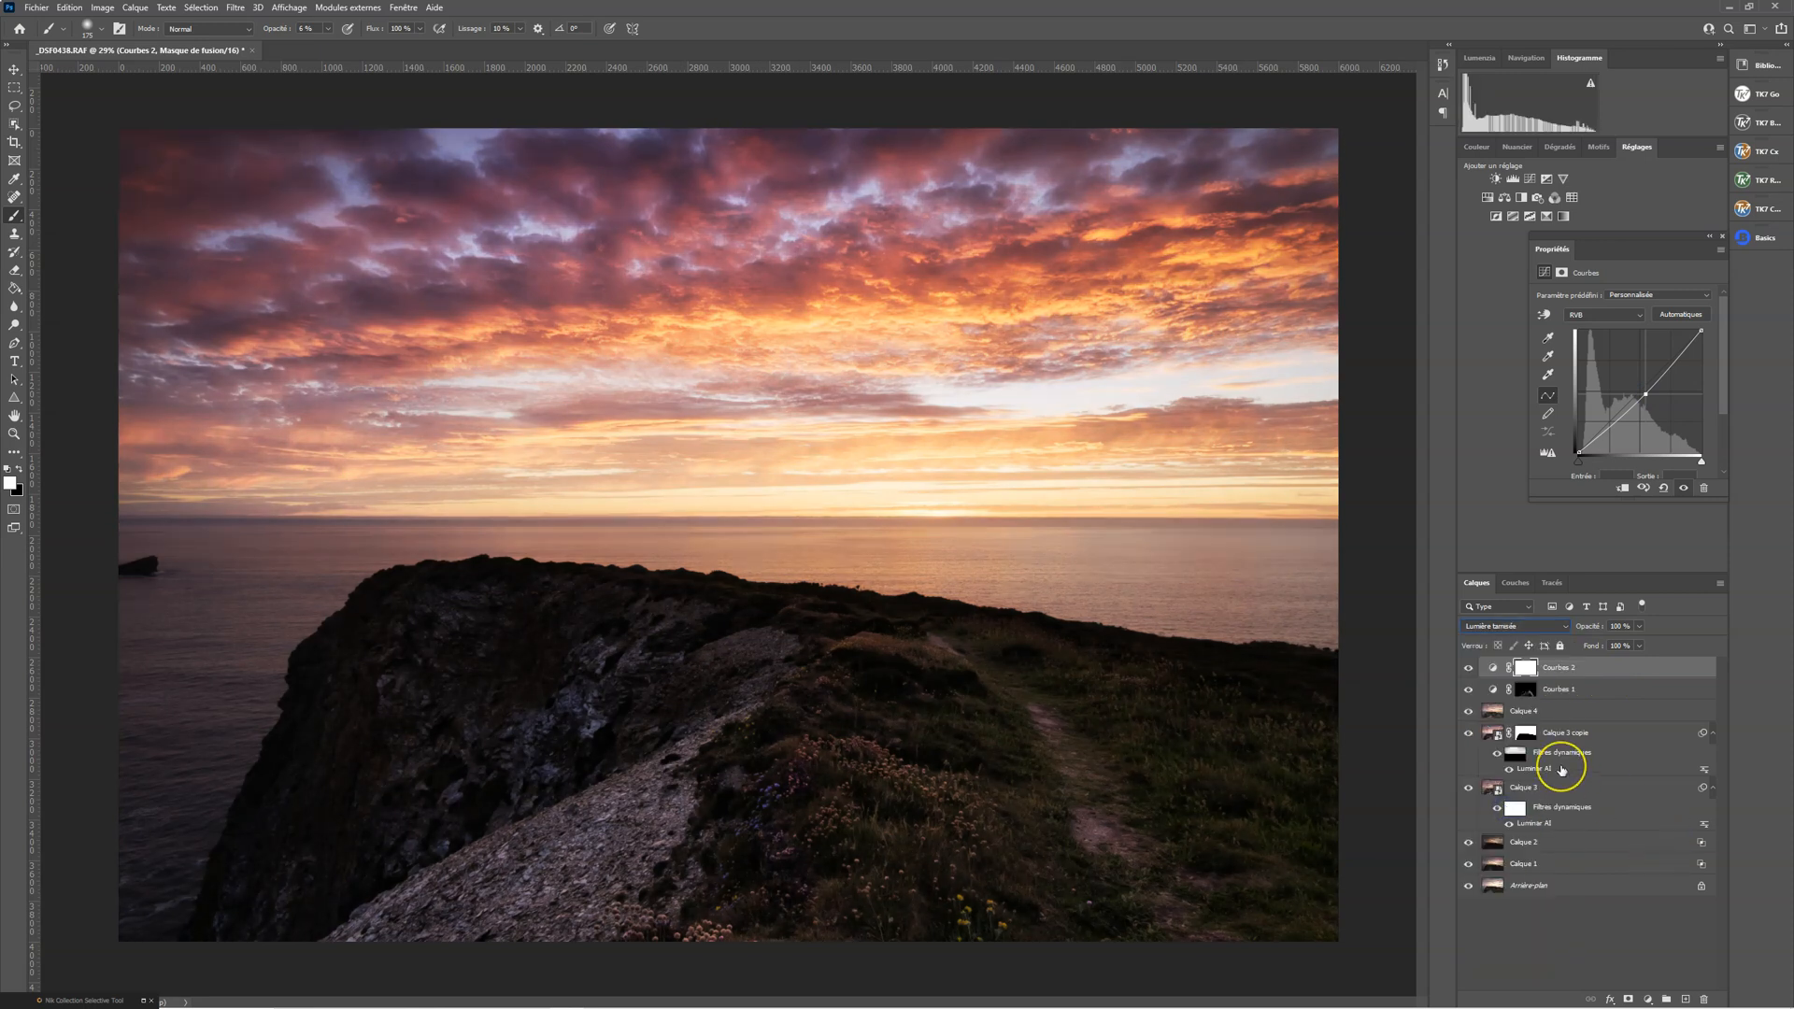
Invert the Courbes 2 mask to black, paint white at the top of the footpath, and shrink the brush
{"action": "key", "text": "ctrl+i"}
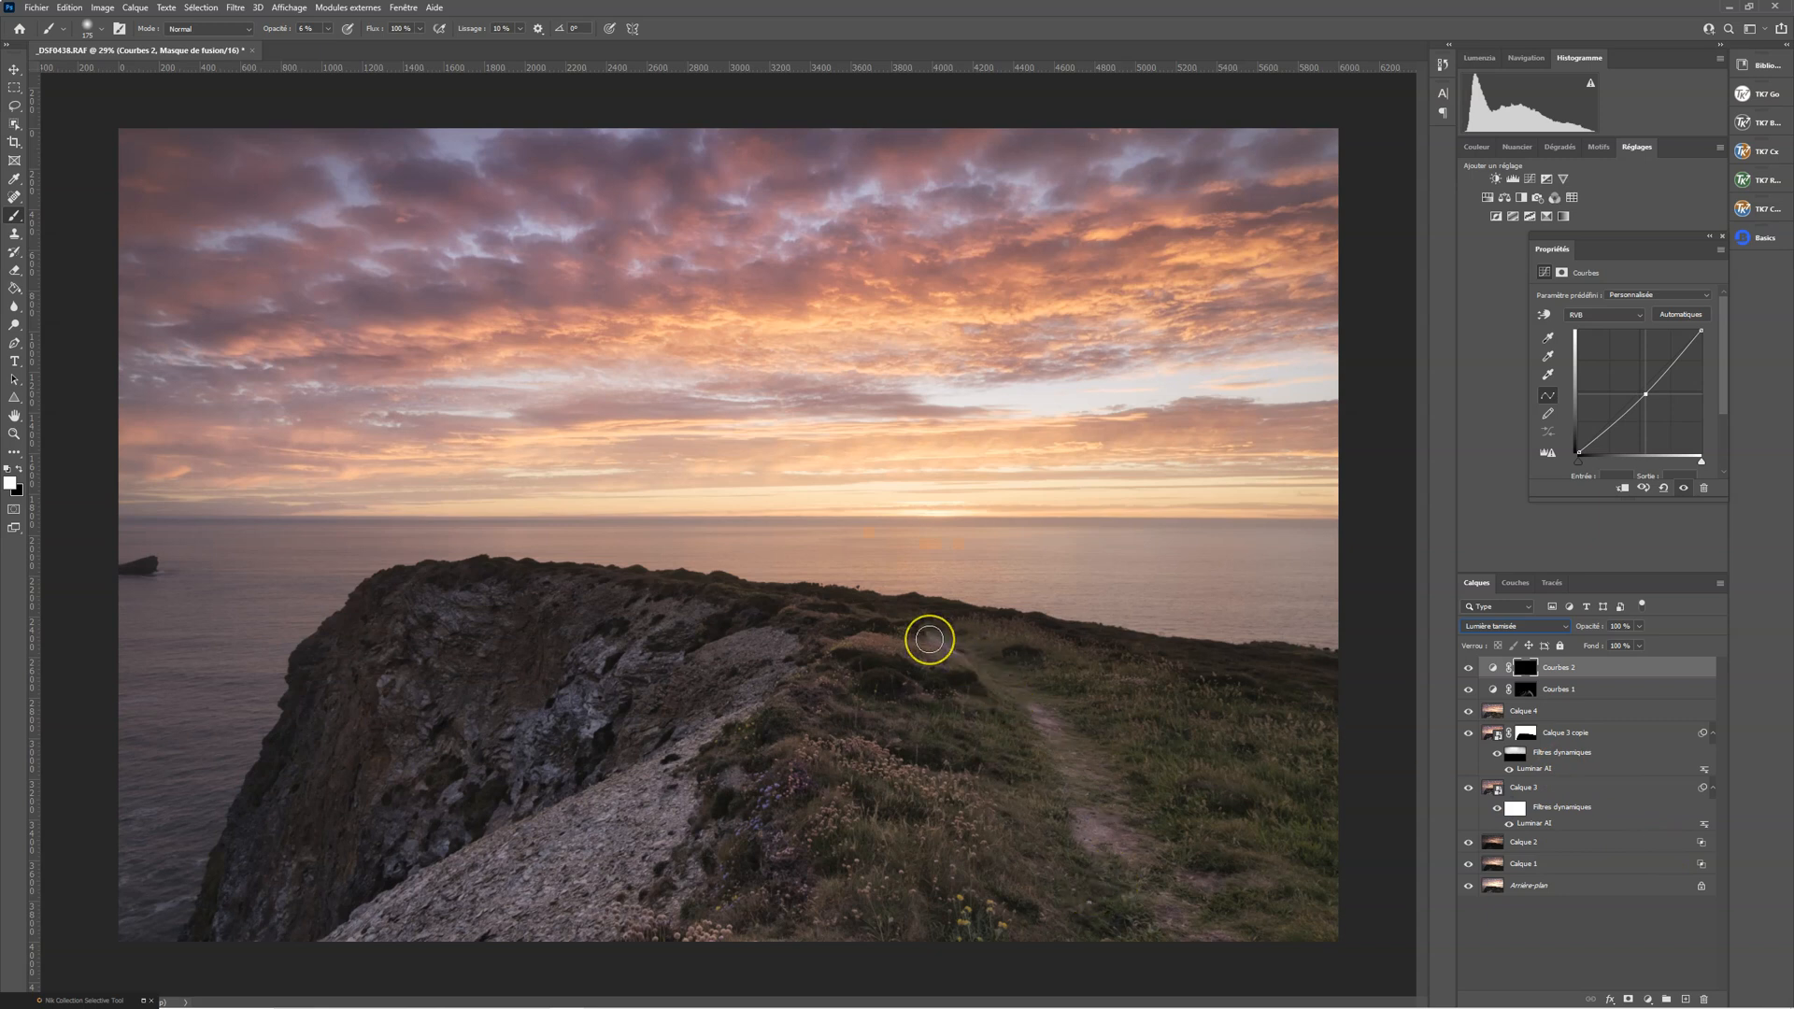
{"action": "mouse_move", "coordinate": [929, 639]}
{"action": "left_mouse_down"}
{"action": "mouse_move", "coordinate": [790, 724]}
{"action": "mouse_move", "coordinate": [1152, 723]}
{"action": "mouse_move", "coordinate": [1016, 725]}
{"action": "mouse_move", "coordinate": [944, 633]}
{"action": "left_mouse_up"}
{"action": "key", "text": "bracketleft"}
{"action": "key", "text": "bracketleft"}
{"action": "key", "text": "bracketleft"}
{"action": "key", "text": "bracketleft"}
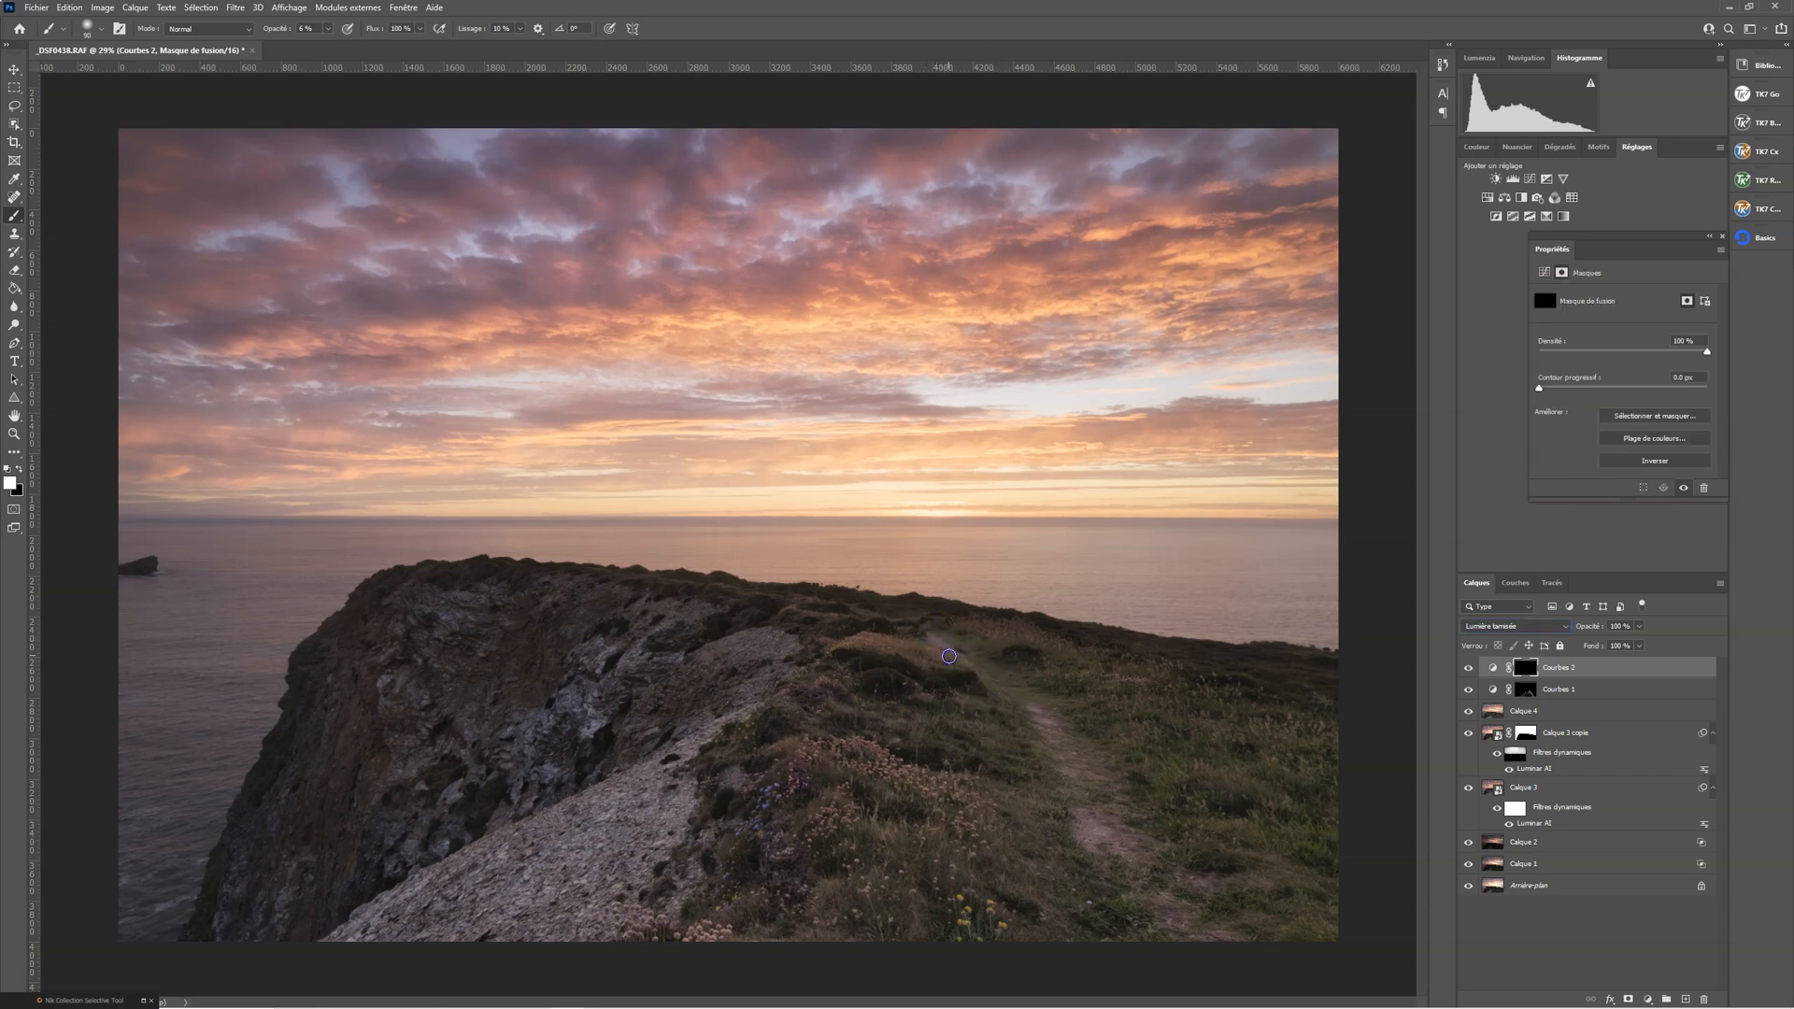
Paint white down the footpath on the Courbes 2 mask and compare the image with the layer hidden and shown
{"action": "left_click_drag", "start_coordinate": [973, 687], "coordinate": [927, 634]}
{"action": "left_click_drag", "start_coordinate": [996, 705], "coordinate": [1037, 815]}
{"action": "left_click_drag", "start_coordinate": [1009, 707], "coordinate": [1057, 863]}
{"action": "left_click_drag", "start_coordinate": [1014, 725], "coordinate": [1098, 918]}
{"action": "left_click_drag", "start_coordinate": [1008, 735], "coordinate": [1075, 896]}
{"action": "left_click", "coordinate": [1467, 669]}
{"action": "left_click", "coordinate": [1467, 669]}
Paint white on the Courbes 2 mask over the grass beside the path and the flowering foreground
{"action": "mouse_move", "coordinate": [988, 682]}
{"action": "left_mouse_down"}
{"action": "mouse_move", "coordinate": [882, 700]}
{"action": "mouse_move", "coordinate": [988, 714]}
{"action": "mouse_move", "coordinate": [833, 720]}
{"action": "mouse_move", "coordinate": [986, 768]}
{"action": "left_mouse_up"}
{"action": "left_click_drag", "start_coordinate": [999, 702], "coordinate": [998, 746]}
{"action": "left_click_drag", "start_coordinate": [904, 830], "coordinate": [817, 783]}
{"action": "left_click", "coordinate": [836, 861]}
{"action": "mouse_move", "coordinate": [939, 864]}
{"action": "left_mouse_down"}
{"action": "mouse_move", "coordinate": [863, 915]}
{"action": "mouse_move", "coordinate": [840, 876]}
{"action": "mouse_move", "coordinate": [918, 883]}
{"action": "mouse_move", "coordinate": [910, 931]}
{"action": "left_mouse_up"}
Compare the image with and without Courbes 2, and paint white over the rock slope and cliff on its mask
{"action": "left_click", "coordinate": [1468, 667]}
{"action": "left_click", "coordinate": [1469, 668]}
{"action": "left_click", "coordinate": [1470, 668]}
{"action": "mouse_move", "coordinate": [597, 872]}
{"action": "left_mouse_down"}
{"action": "mouse_move", "coordinate": [629, 710]}
{"action": "mouse_move", "coordinate": [533, 653]}
{"action": "mouse_move", "coordinate": [426, 667]}
{"action": "left_mouse_up"}
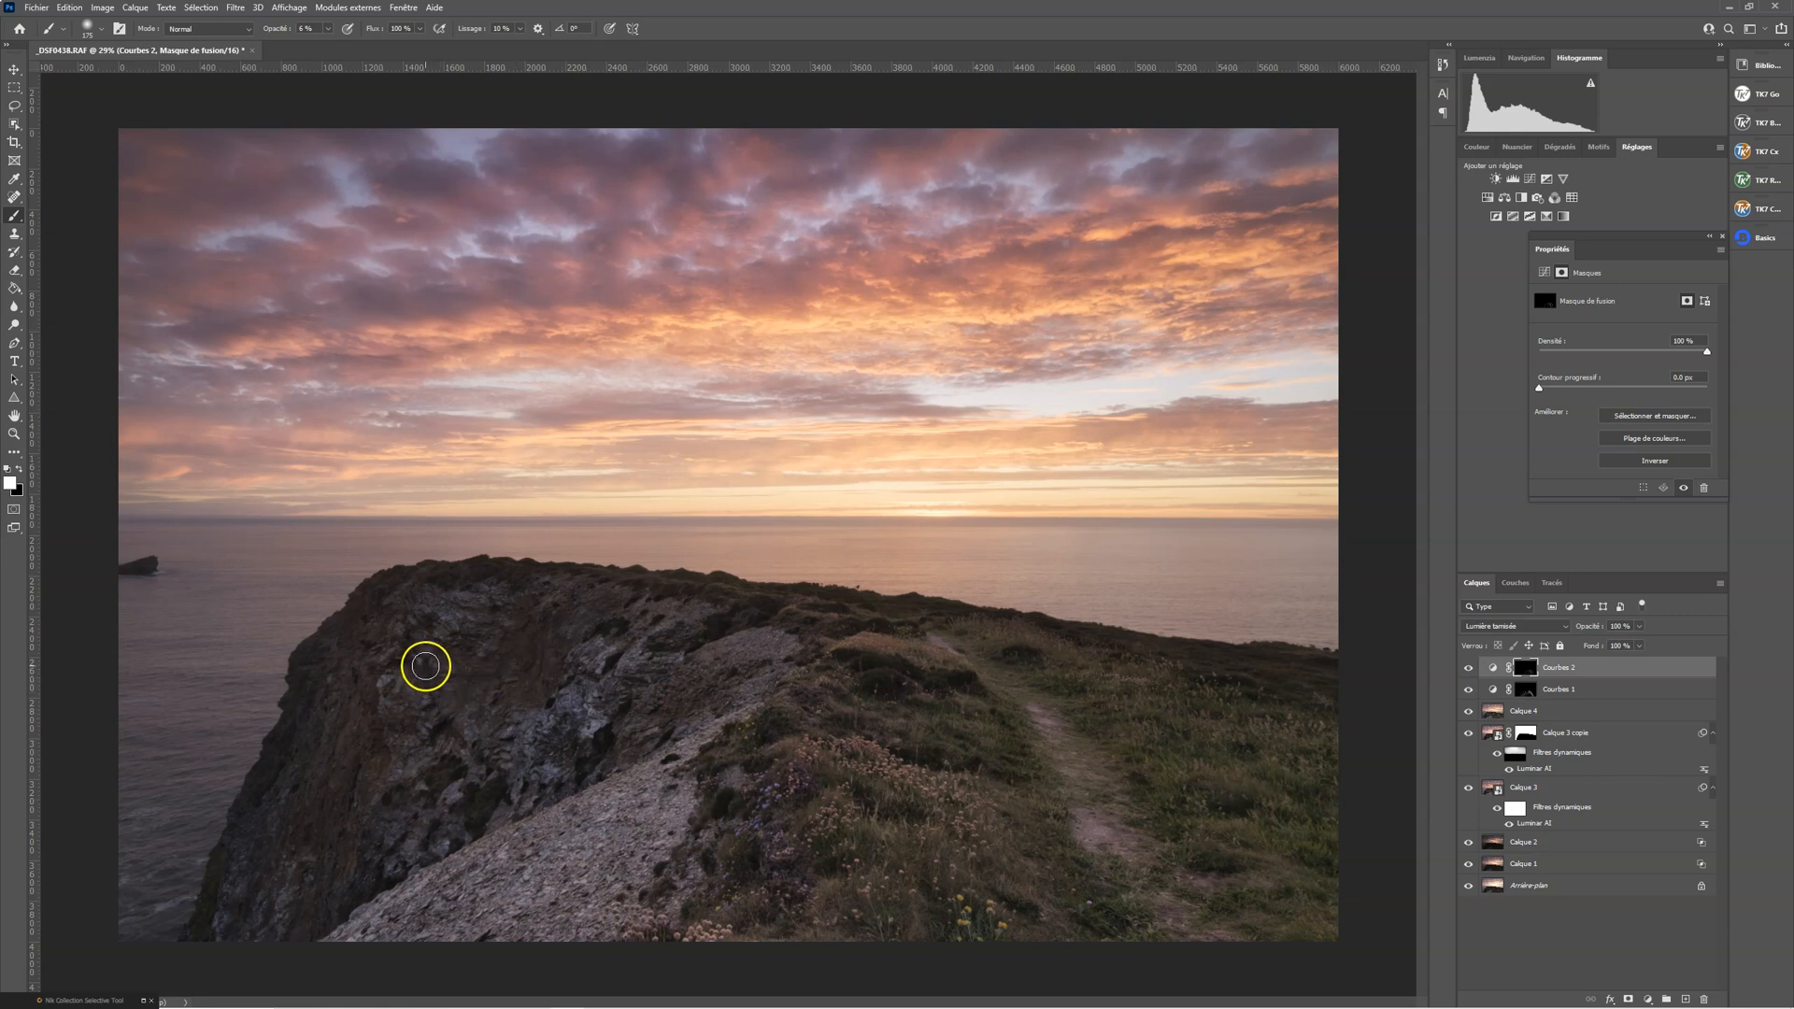
Paint white on the Courbes 2 mask over the rocky cliff face, and compare the image with the layer hidden and shown
{"action": "left_click_drag", "start_coordinate": [492, 761], "coordinate": [486, 750]}
{"action": "mouse_move", "coordinate": [573, 673]}
{"action": "left_mouse_down"}
{"action": "mouse_move", "coordinate": [695, 648]}
{"action": "mouse_move", "coordinate": [576, 776]}
{"action": "mouse_move", "coordinate": [648, 722]}
{"action": "mouse_move", "coordinate": [667, 625]}
{"action": "mouse_move", "coordinate": [581, 637]}
{"action": "mouse_move", "coordinate": [706, 645]}
{"action": "mouse_move", "coordinate": [645, 666]}
{"action": "mouse_move", "coordinate": [660, 666]}
{"action": "mouse_move", "coordinate": [515, 621]}
{"action": "mouse_move", "coordinate": [391, 620]}
{"action": "mouse_move", "coordinate": [521, 603]}
{"action": "left_mouse_up"}
{"action": "left_click", "coordinate": [1468, 668]}
{"action": "left_click", "coordinate": [1469, 669]}
{"action": "left_click", "coordinate": [1469, 669]}
{"action": "left_click", "coordinate": [1469, 669]}
{"action": "left_click", "coordinate": [1469, 669]}
{"action": "left_click", "coordinate": [1469, 669]}
{"action": "left_click", "coordinate": [1469, 667]}
{"action": "left_click", "coordinate": [1469, 667]}
{"action": "left_click", "coordinate": [1472, 667]}
Paint white on the Courbes 2 mask over the flowering foreground, the footpath edge and the grassy slope beyond it
{"action": "mouse_move", "coordinate": [697, 797]}
{"action": "left_mouse_down"}
{"action": "mouse_move", "coordinate": [653, 894]}
{"action": "mouse_move", "coordinate": [684, 819]}
{"action": "mouse_move", "coordinate": [661, 870]}
{"action": "mouse_move", "coordinate": [697, 881]}
{"action": "left_mouse_up"}
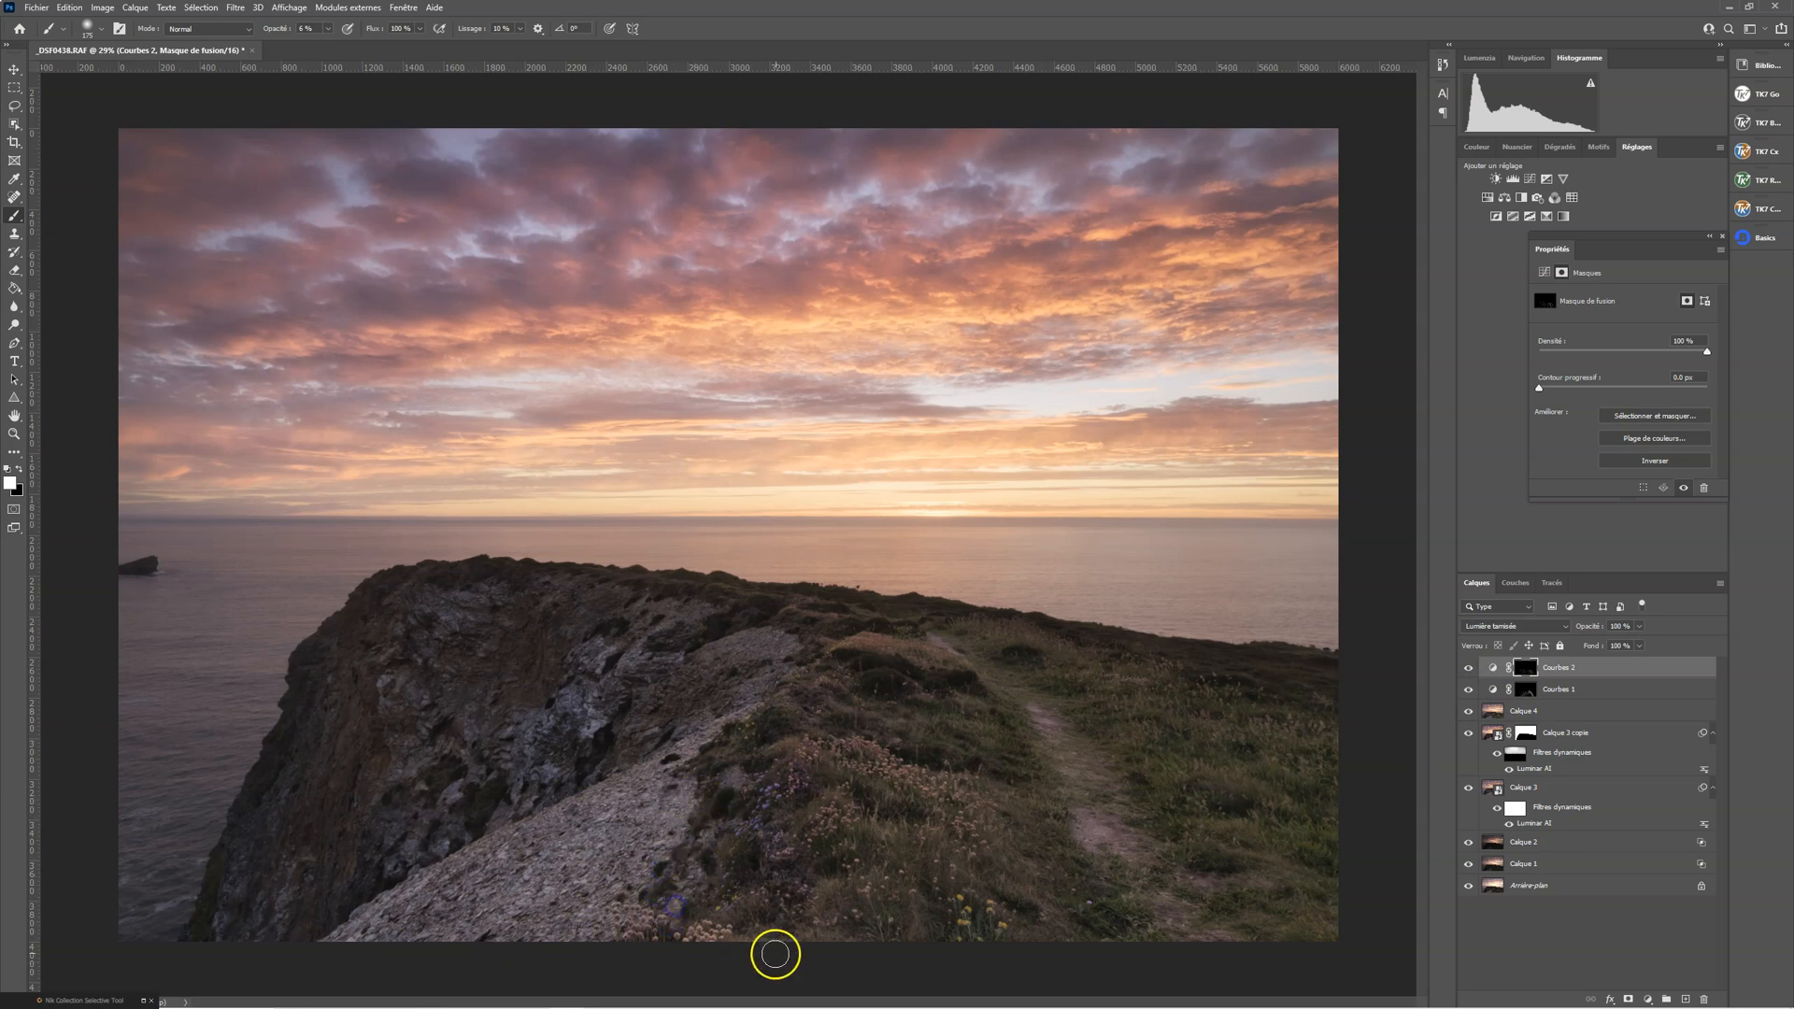
{"action": "mouse_move", "coordinate": [927, 900]}
{"action": "left_mouse_down"}
{"action": "mouse_move", "coordinate": [881, 814]}
{"action": "mouse_move", "coordinate": [932, 818]}
{"action": "mouse_move", "coordinate": [936, 941]}
{"action": "mouse_move", "coordinate": [985, 886]}
{"action": "mouse_move", "coordinate": [1025, 919]}
{"action": "left_mouse_up"}
{"action": "left_click_drag", "start_coordinate": [1019, 829], "coordinate": [1016, 835]}
{"action": "mouse_move", "coordinate": [871, 695]}
{"action": "left_mouse_down"}
{"action": "mouse_move", "coordinate": [973, 688]}
{"action": "mouse_move", "coordinate": [1253, 771]}
{"action": "mouse_move", "coordinate": [1038, 640]}
{"action": "left_mouse_up"}
{"action": "left_click_drag", "start_coordinate": [1173, 770], "coordinate": [1208, 820]}
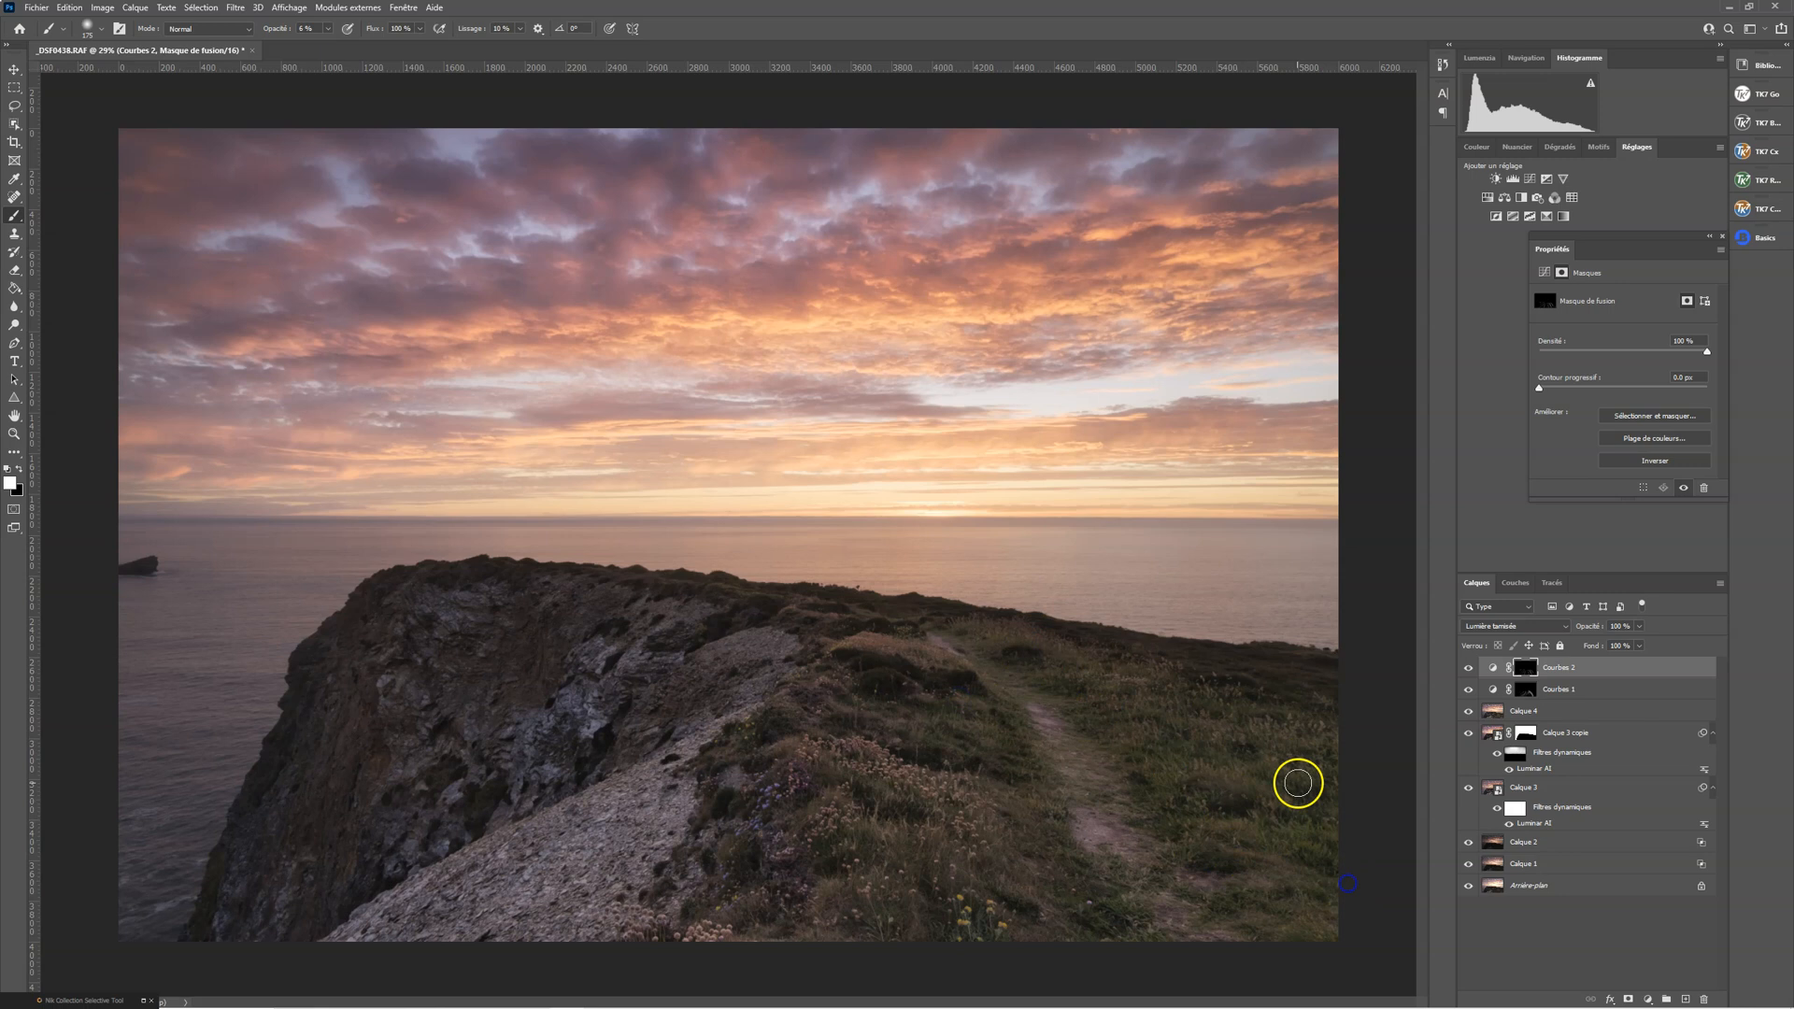
{"action": "left_click_drag", "start_coordinate": [1218, 725], "coordinate": [1352, 734]}
{"action": "mouse_move", "coordinate": [1079, 646]}
{"action": "left_mouse_down"}
{"action": "mouse_move", "coordinate": [1233, 684]}
{"action": "mouse_move", "coordinate": [1313, 727]}
{"action": "left_mouse_up"}
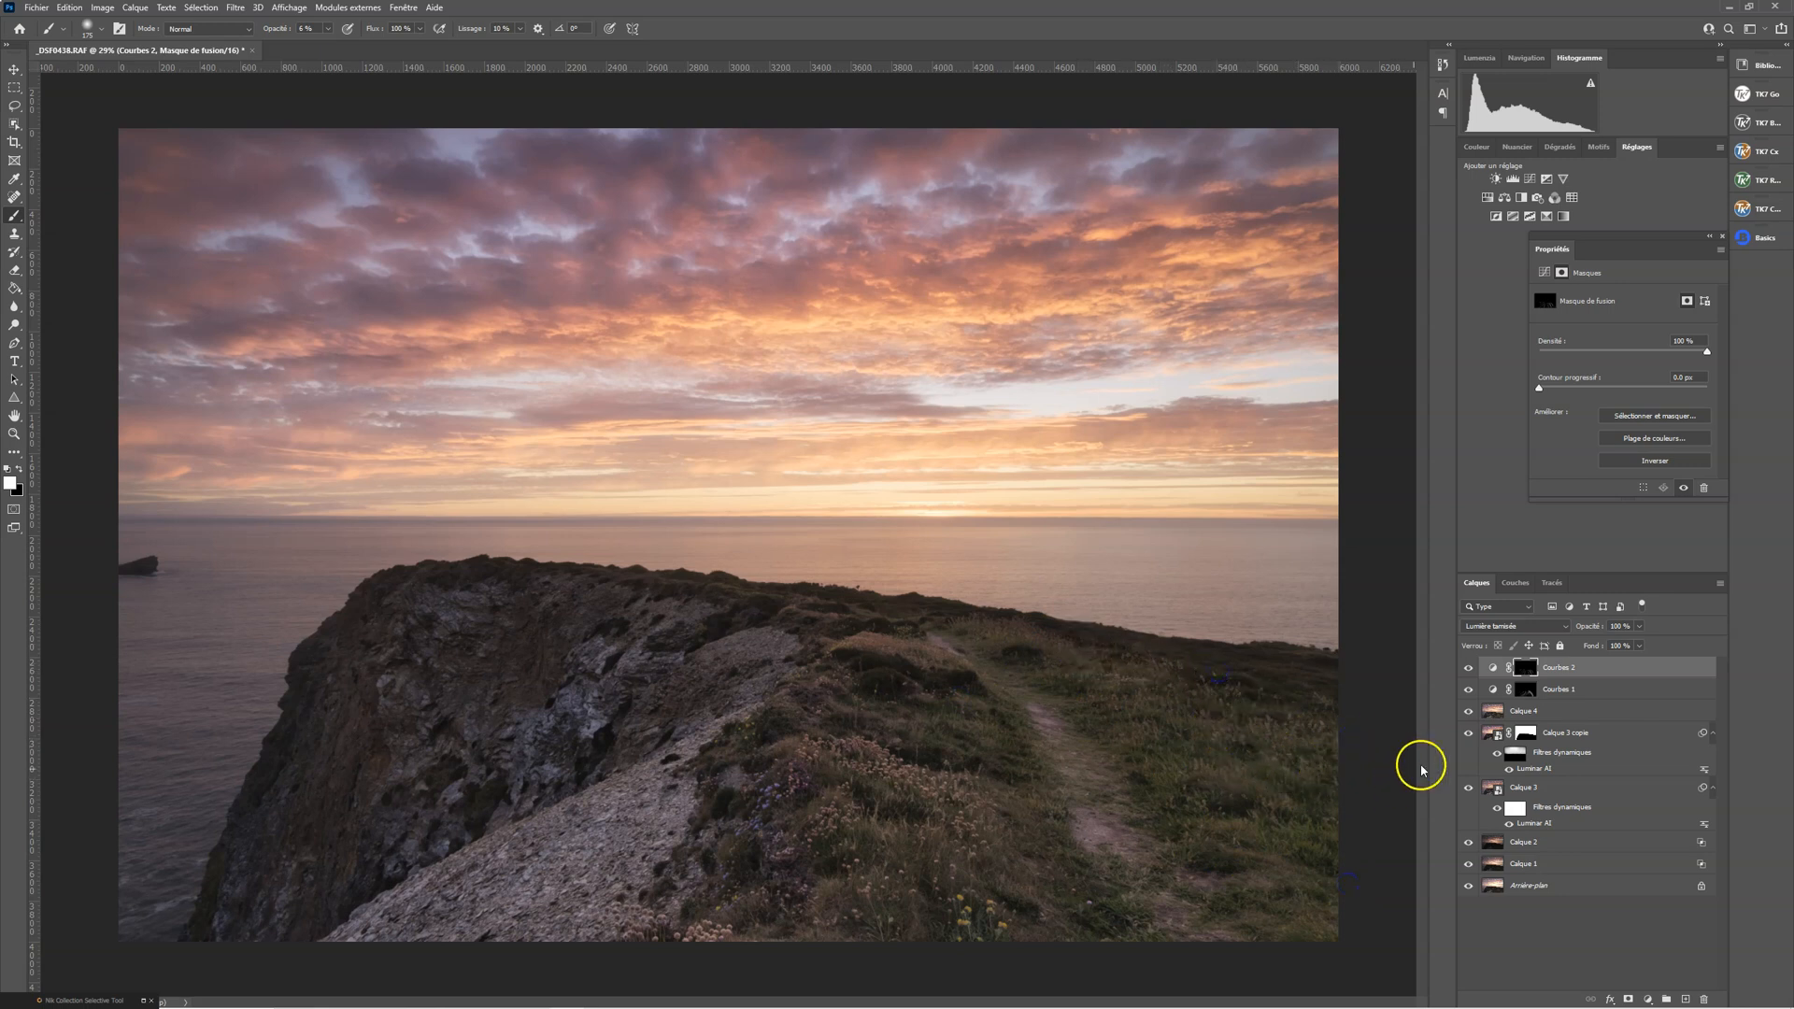
Paint white on the Courbes 1 mask over the far grassy slope and the foreground vegetation
{"action": "left_click", "coordinate": [1554, 689]}
{"action": "mouse_move", "coordinate": [1265, 737]}
{"action": "left_mouse_down"}
{"action": "mouse_move", "coordinate": [1334, 742]}
{"action": "mouse_move", "coordinate": [1245, 726]}
{"action": "mouse_move", "coordinate": [1375, 726]}
{"action": "mouse_move", "coordinate": [1265, 719]}
{"action": "mouse_move", "coordinate": [1201, 687]}
{"action": "mouse_move", "coordinate": [1292, 731]}
{"action": "left_mouse_up"}
{"action": "mouse_move", "coordinate": [1198, 686]}
{"action": "left_mouse_down"}
{"action": "mouse_move", "coordinate": [1362, 749]}
{"action": "mouse_move", "coordinate": [1204, 709]}
{"action": "mouse_move", "coordinate": [1152, 673]}
{"action": "mouse_move", "coordinate": [1197, 699]}
{"action": "left_mouse_up"}
{"action": "mouse_move", "coordinate": [877, 766]}
{"action": "left_mouse_down"}
{"action": "mouse_move", "coordinate": [940, 803]}
{"action": "mouse_move", "coordinate": [918, 775]}
{"action": "mouse_move", "coordinate": [919, 803]}
{"action": "mouse_move", "coordinate": [789, 765]}
{"action": "mouse_move", "coordinate": [774, 805]}
{"action": "left_mouse_up"}
{"action": "left_click", "coordinate": [765, 866]}
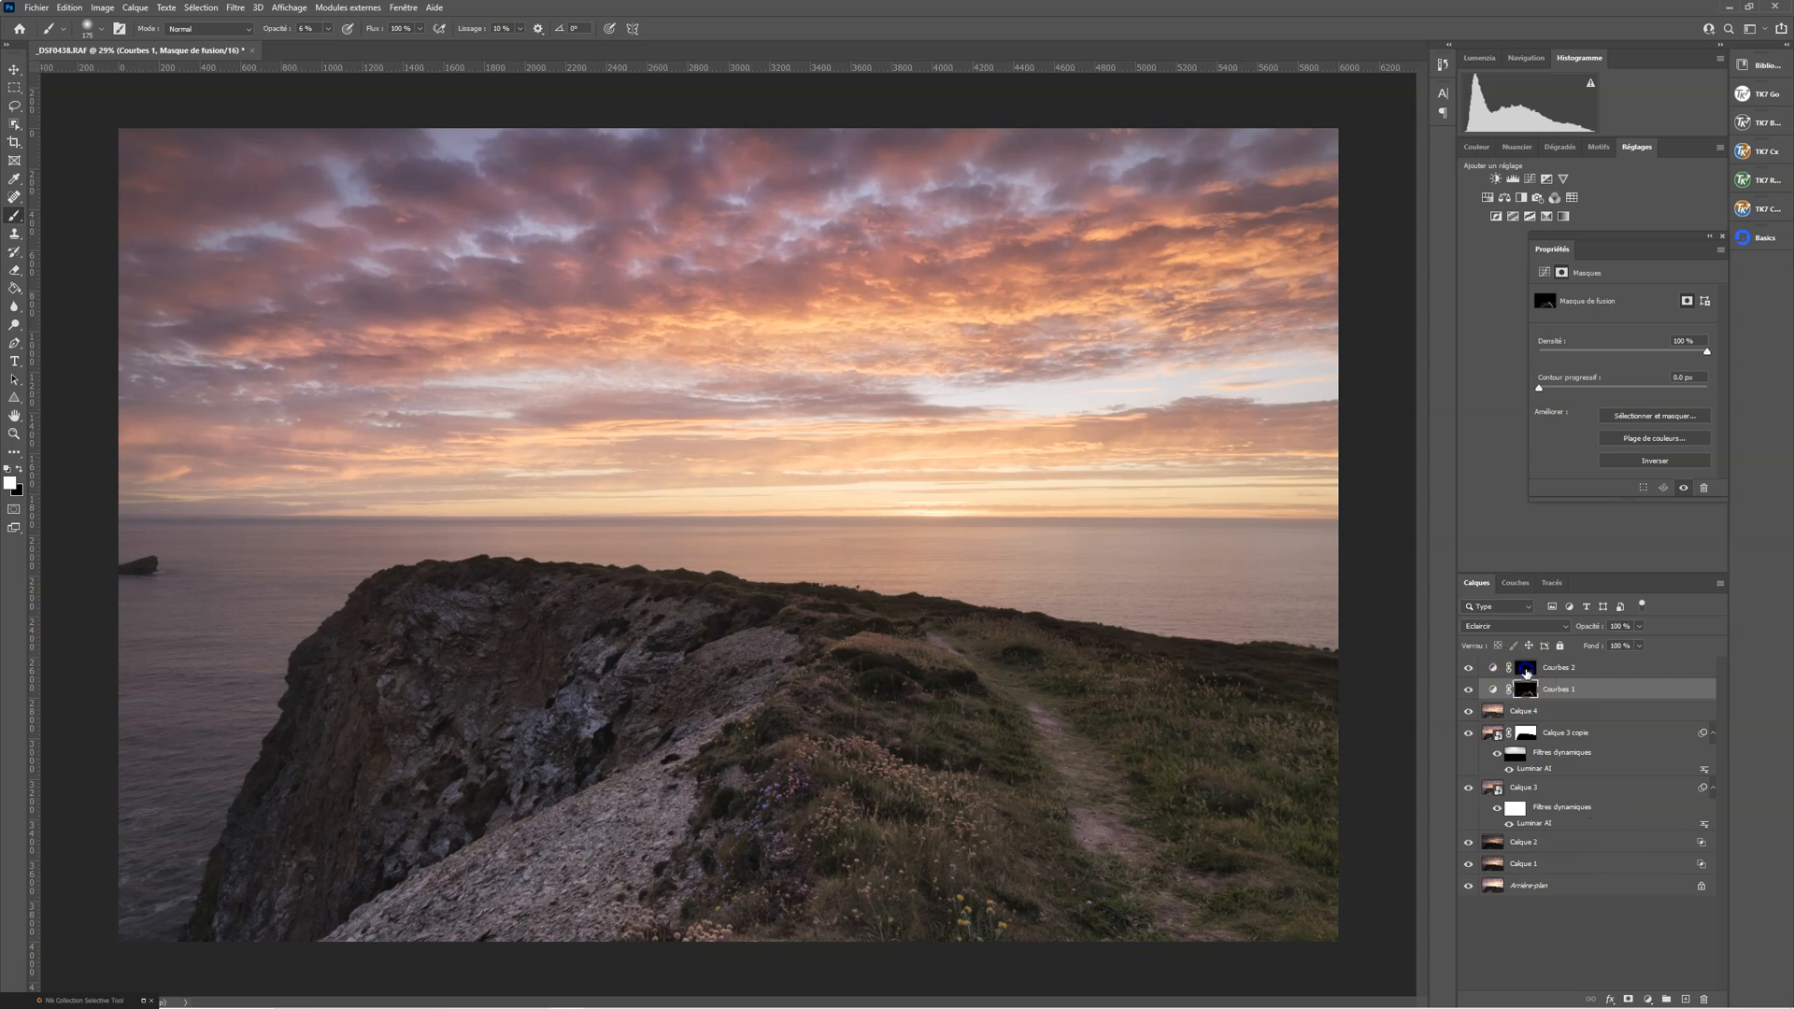
Enlarge the brush to 200 and paint white on the Courbes 2 mask across the middle and upper clouds toward the far edge
{"action": "left_click", "coordinate": [1524, 670]}
{"action": "key", "text": "bracketright"}
{"action": "key", "text": "bracketright"}
{"action": "key", "text": "bracketright"}
{"action": "key", "text": "bracketright"}
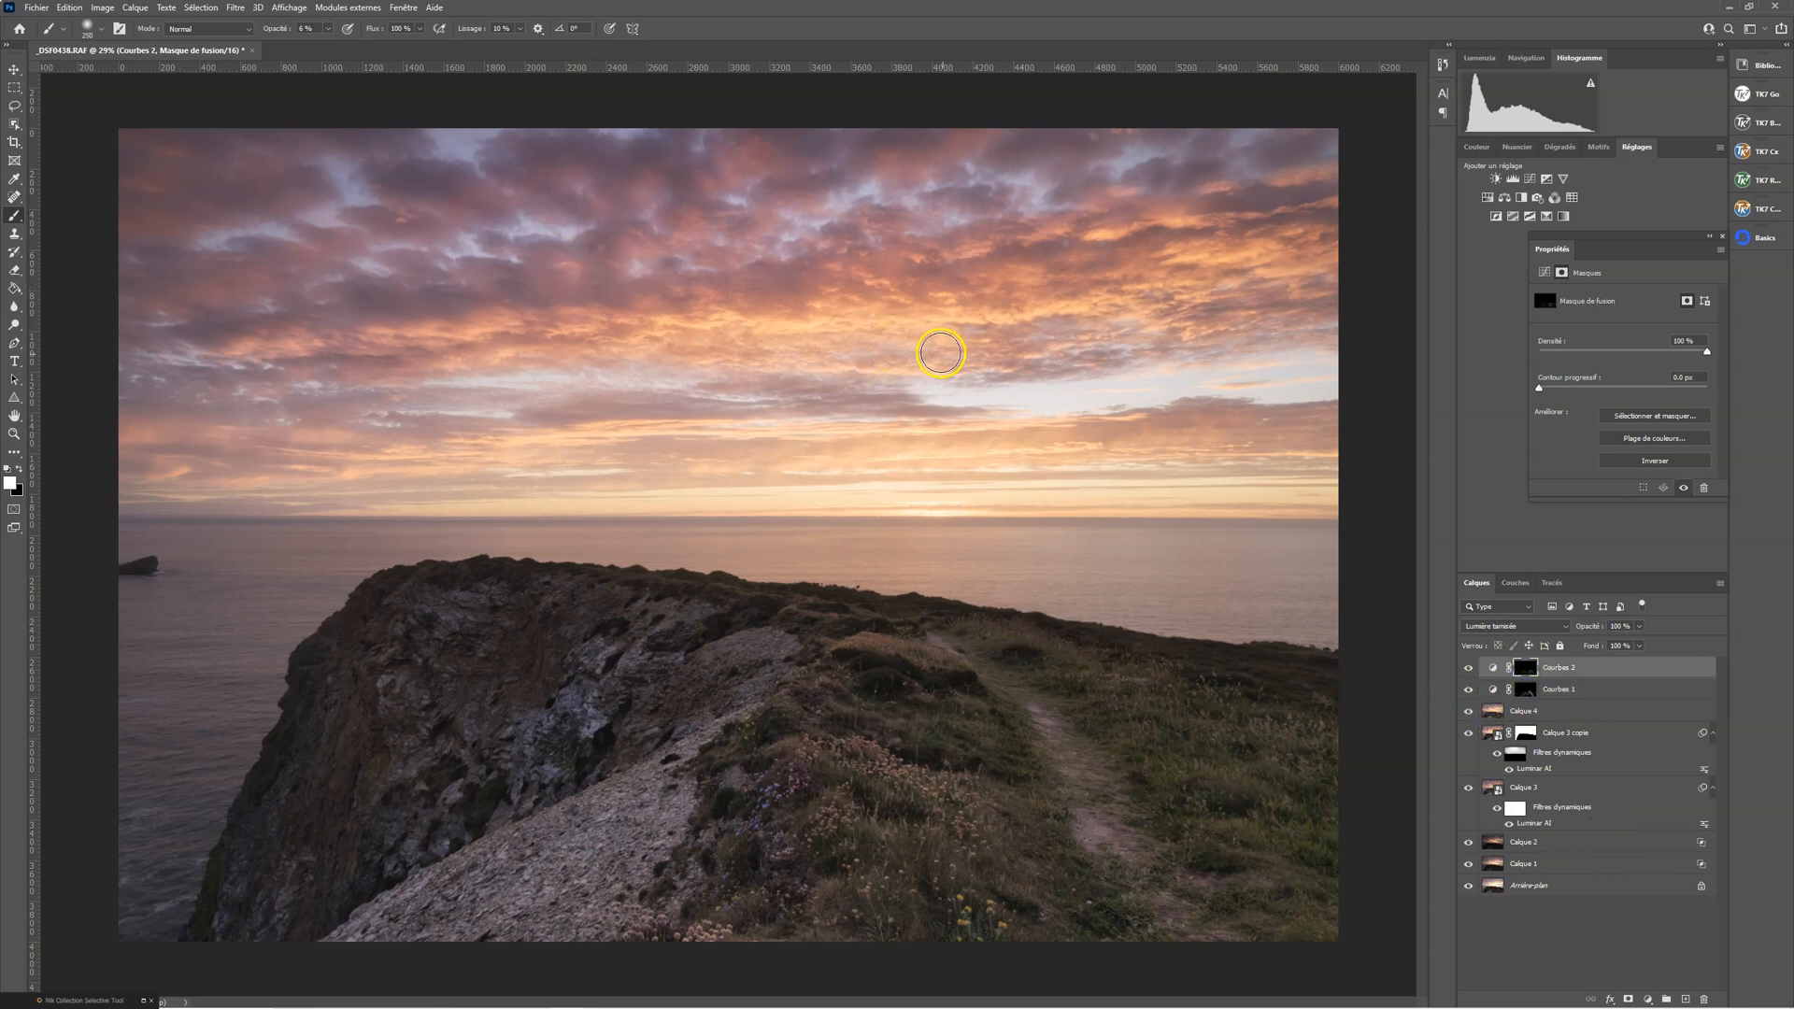
{"action": "left_click_drag", "start_coordinate": [392, 355], "coordinate": [361, 353]}
{"action": "left_click_drag", "start_coordinate": [571, 339], "coordinate": [951, 324]}
{"action": "left_click_drag", "start_coordinate": [771, 329], "coordinate": [1109, 308]}
{"action": "left_click_drag", "start_coordinate": [930, 321], "coordinate": [1200, 263]}
{"action": "left_click_drag", "start_coordinate": [1067, 296], "coordinate": [1077, 294]}
{"action": "left_click_drag", "start_coordinate": [1212, 324], "coordinate": [1292, 319]}
{"action": "mouse_move", "coordinate": [1080, 301]}
{"action": "left_mouse_down"}
{"action": "mouse_move", "coordinate": [1069, 281]}
{"action": "mouse_move", "coordinate": [1301, 265]}
{"action": "left_mouse_up"}
{"action": "mouse_move", "coordinate": [1197, 274]}
{"action": "left_mouse_down"}
{"action": "mouse_move", "coordinate": [1267, 264]}
{"action": "mouse_move", "coordinate": [1206, 270]}
{"action": "mouse_move", "coordinate": [1306, 263]}
{"action": "left_mouse_up"}
{"action": "left_click_drag", "start_coordinate": [1063, 239], "coordinate": [1372, 219]}
{"action": "left_click_drag", "start_coordinate": [1166, 239], "coordinate": [1397, 216]}
Compare the sky with and without Courbes 2, and paint white on its mask over the darker upper clouds
{"action": "left_click", "coordinate": [1470, 670]}
{"action": "left_click", "coordinate": [1470, 670]}
{"action": "left_click", "coordinate": [1470, 670]}
{"action": "left_click", "coordinate": [1470, 670]}
{"action": "mouse_move", "coordinate": [836, 257]}
{"action": "left_mouse_down"}
{"action": "mouse_move", "coordinate": [745, 278]}
{"action": "mouse_move", "coordinate": [610, 272]}
{"action": "mouse_move", "coordinate": [569, 308]}
{"action": "mouse_move", "coordinate": [685, 244]}
{"action": "mouse_move", "coordinate": [645, 249]}
{"action": "mouse_move", "coordinate": [860, 195]}
{"action": "mouse_move", "coordinate": [832, 198]}
{"action": "mouse_move", "coordinate": [933, 122]}
{"action": "mouse_move", "coordinate": [800, 169]}
{"action": "left_mouse_up"}
{"action": "left_click_drag", "start_coordinate": [581, 243], "coordinate": [350, 279]}
{"action": "mouse_move", "coordinate": [246, 323]}
{"action": "left_mouse_down"}
{"action": "mouse_move", "coordinate": [327, 207]}
{"action": "mouse_move", "coordinate": [345, 218]}
{"action": "mouse_move", "coordinate": [144, 269]}
{"action": "left_mouse_up"}
{"action": "mouse_move", "coordinate": [355, 192]}
{"action": "left_mouse_down"}
{"action": "mouse_move", "coordinate": [398, 192]}
{"action": "mouse_move", "coordinate": [391, 140]}
{"action": "left_mouse_up"}
{"action": "mouse_move", "coordinate": [478, 207]}
{"action": "left_mouse_down"}
{"action": "mouse_move", "coordinate": [533, 136]}
{"action": "mouse_move", "coordinate": [711, 142]}
{"action": "left_mouse_up"}
Check the sky with Courbes 2 hidden and shown, and paint white on its mask along the lower clouds above the horizon
{"action": "left_click", "coordinate": [1469, 670]}
{"action": "left_click", "coordinate": [1470, 670]}
{"action": "left_click", "coordinate": [1470, 670]}
{"action": "left_click", "coordinate": [1470, 670]}
{"action": "mouse_move", "coordinate": [633, 348]}
{"action": "left_mouse_down"}
{"action": "mouse_move", "coordinate": [436, 338]}
{"action": "mouse_move", "coordinate": [299, 398]}
{"action": "mouse_move", "coordinate": [537, 446]}
{"action": "mouse_move", "coordinate": [337, 407]}
{"action": "left_mouse_up"}
{"action": "mouse_move", "coordinate": [489, 416]}
{"action": "left_mouse_down"}
{"action": "mouse_move", "coordinate": [262, 420]}
{"action": "mouse_move", "coordinate": [62, 374]}
{"action": "left_mouse_up"}
{"action": "mouse_move", "coordinate": [956, 411]}
{"action": "left_mouse_down"}
{"action": "mouse_move", "coordinate": [615, 400]}
{"action": "mouse_move", "coordinate": [957, 418]}
{"action": "mouse_move", "coordinate": [1109, 463]}
{"action": "mouse_move", "coordinate": [1032, 437]}
{"action": "left_mouse_up"}
{"action": "mouse_move", "coordinate": [1091, 424]}
{"action": "left_mouse_down"}
{"action": "mouse_move", "coordinate": [1319, 379]}
{"action": "mouse_move", "coordinate": [953, 328]}
{"action": "mouse_move", "coordinate": [1314, 272]}
{"action": "mouse_move", "coordinate": [998, 349]}
{"action": "mouse_move", "coordinate": [1177, 306]}
{"action": "mouse_move", "coordinate": [629, 373]}
{"action": "mouse_move", "coordinate": [592, 352]}
{"action": "mouse_move", "coordinate": [299, 356]}
{"action": "left_mouse_up"}
{"action": "mouse_move", "coordinate": [1033, 369]}
{"action": "left_mouse_down"}
{"action": "mouse_move", "coordinate": [833, 344]}
{"action": "mouse_move", "coordinate": [1130, 349]}
{"action": "left_mouse_up"}
{"action": "left_click_drag", "start_coordinate": [927, 373], "coordinate": [1176, 349]}
Paint white on the Courbes 1 mask over the brightly lit cloud bands and the glow above the horizon
{"action": "left_click", "coordinate": [1530, 691]}
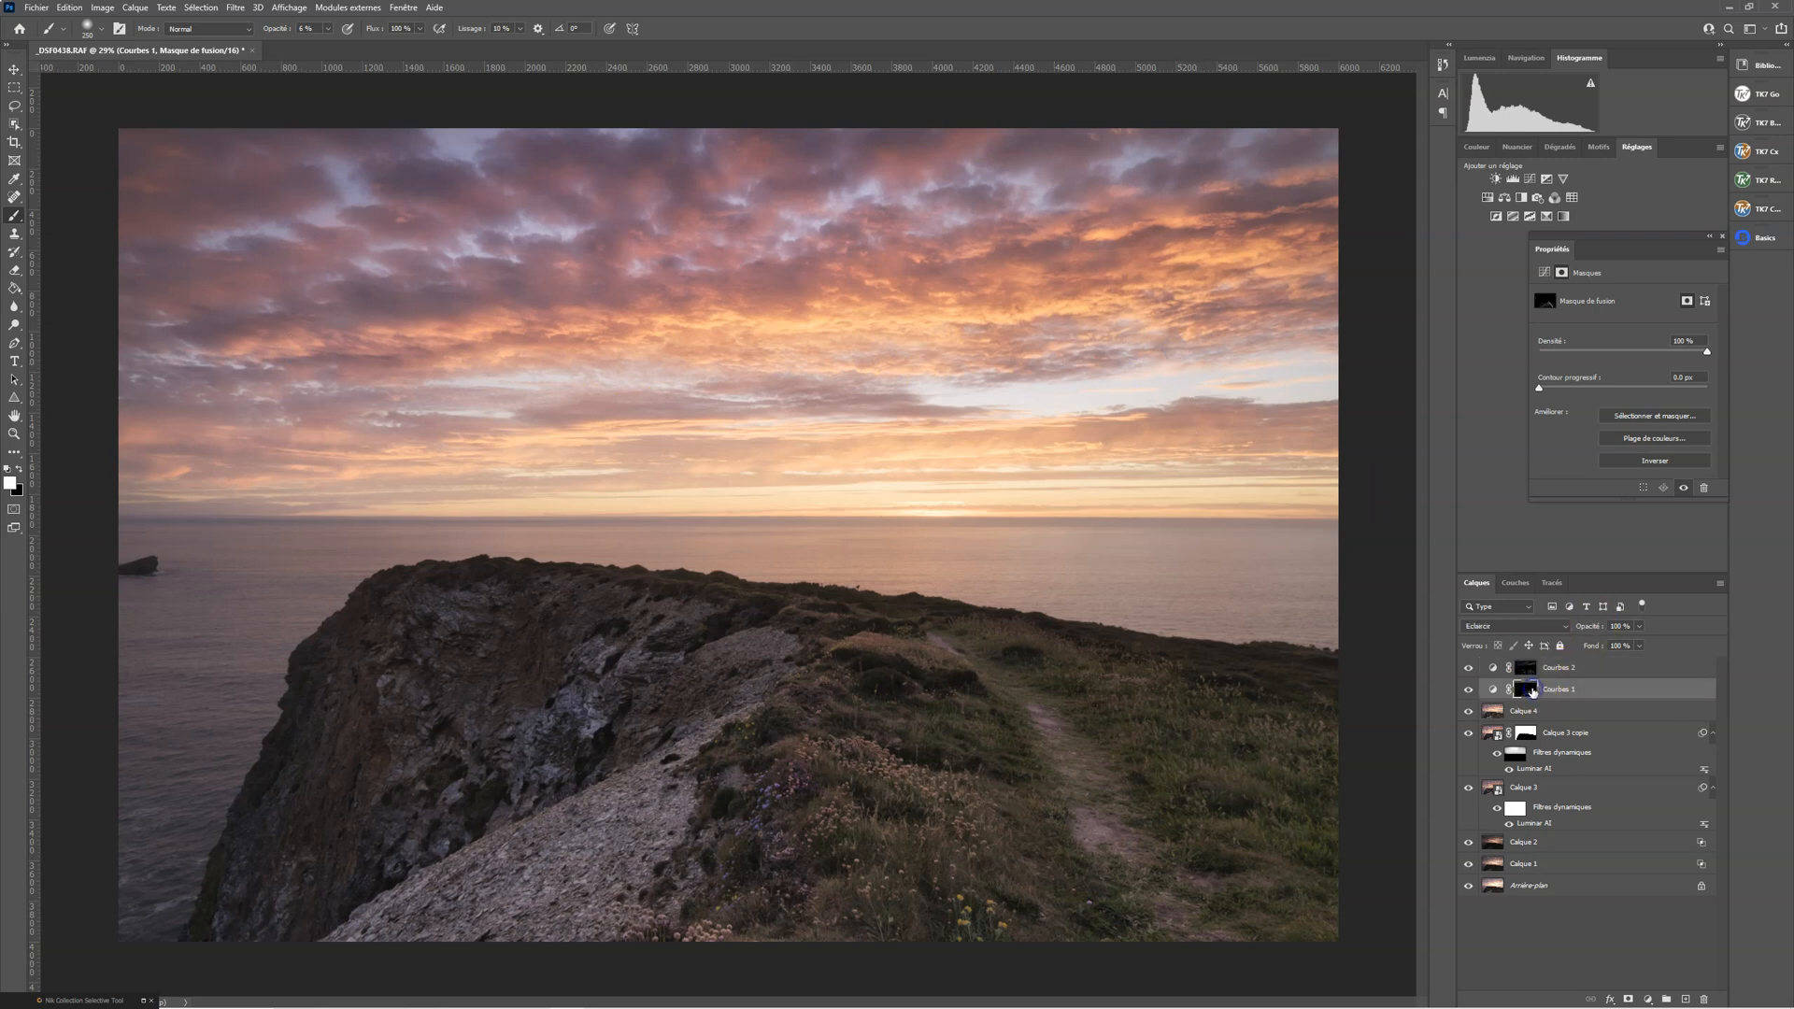
{"action": "mouse_move", "coordinate": [926, 341]}
{"action": "left_mouse_down"}
{"action": "mouse_move", "coordinate": [968, 325]}
{"action": "mouse_move", "coordinate": [754, 322]}
{"action": "mouse_move", "coordinate": [1077, 309]}
{"action": "mouse_move", "coordinate": [1248, 261]}
{"action": "left_mouse_up"}
{"action": "mouse_move", "coordinate": [483, 397]}
{"action": "left_mouse_down"}
{"action": "mouse_move", "coordinate": [580, 308]}
{"action": "mouse_move", "coordinate": [832, 321]}
{"action": "left_mouse_up"}
{"action": "left_click_drag", "start_coordinate": [364, 354], "coordinate": [545, 344]}
{"action": "left_click_drag", "start_coordinate": [832, 424], "coordinate": [920, 445]}
Compare the image with the Courbes 1 and Courbes 2 layers hidden and shown
{"action": "left_click", "coordinate": [1467, 669]}
{"action": "left_click", "coordinate": [1469, 691]}
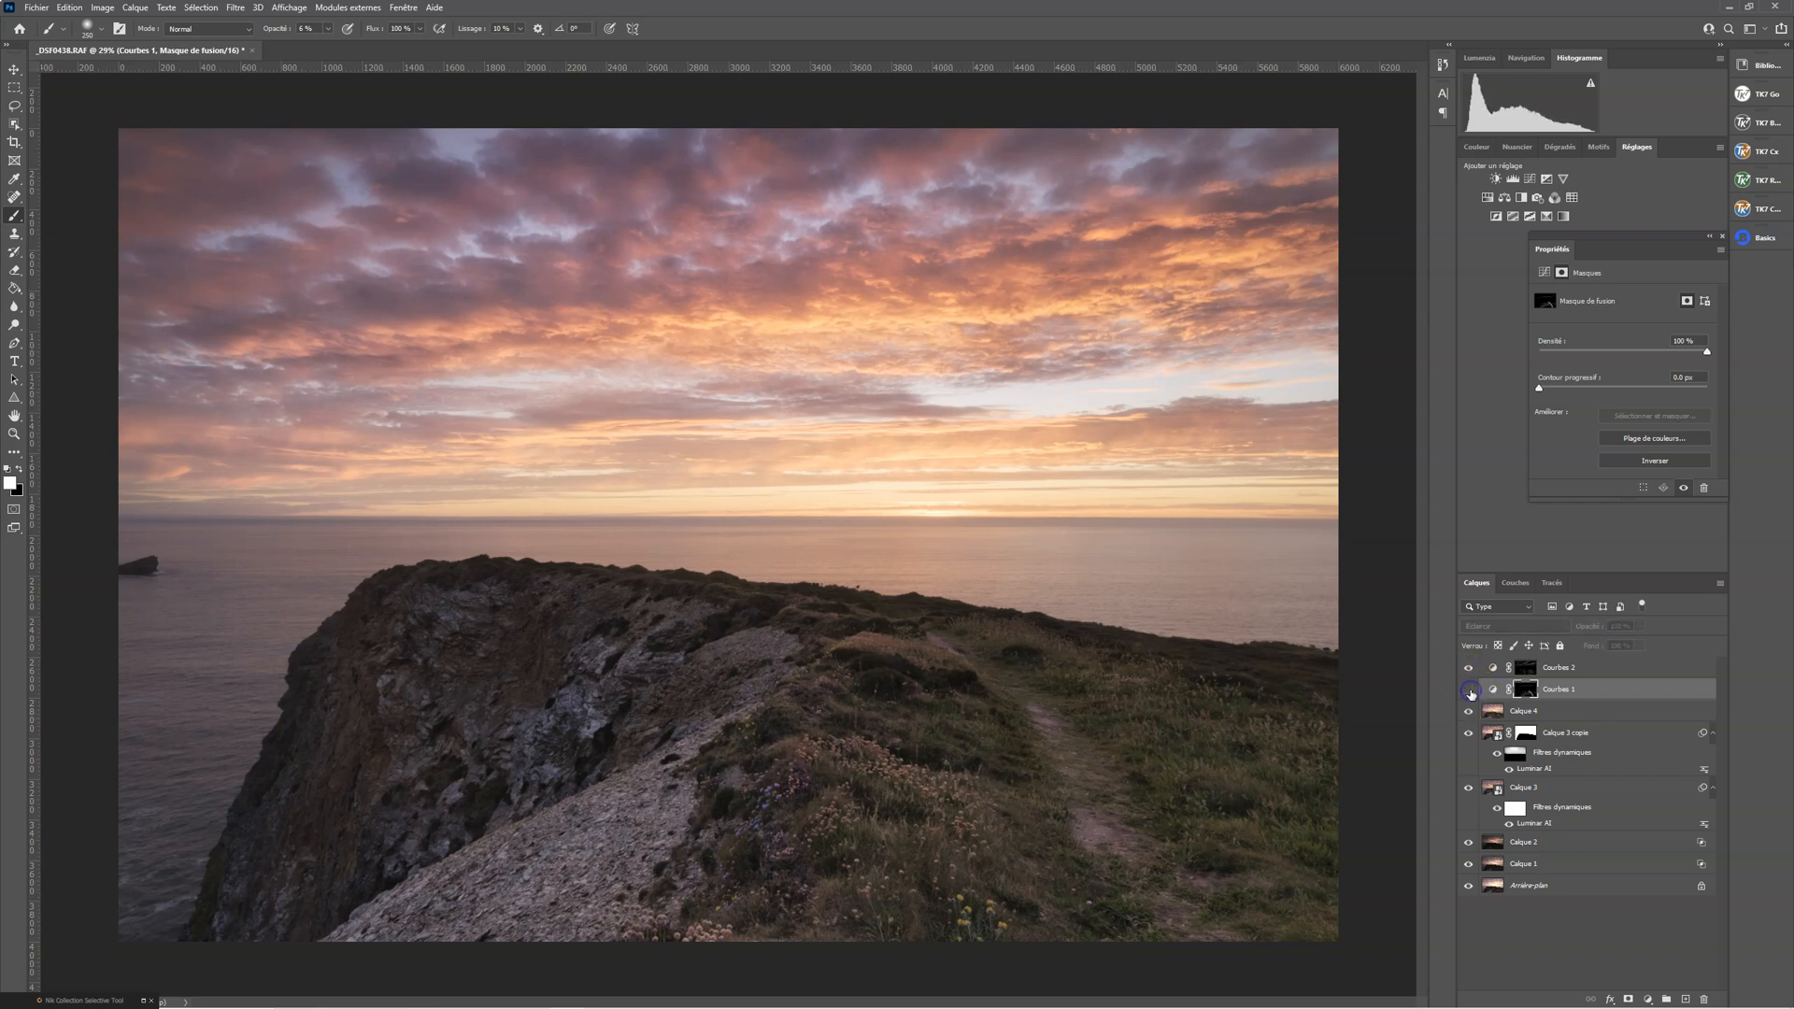
{"action": "left_click", "coordinate": [1470, 691]}
{"action": "left_click", "coordinate": [1470, 691]}
{"action": "left_click", "coordinate": [1470, 691]}
{"action": "left_click", "coordinate": [1470, 690]}
{"action": "left_click", "coordinate": [1471, 666]}
{"action": "left_click", "coordinate": [1470, 690]}
View the whole image reduced and compare Calque 4 alone with the full layer stack
{"action": "left_click", "coordinate": [14, 434]}
{"action": "left_click_drag", "start_coordinate": [837, 592], "coordinate": [807, 533]}
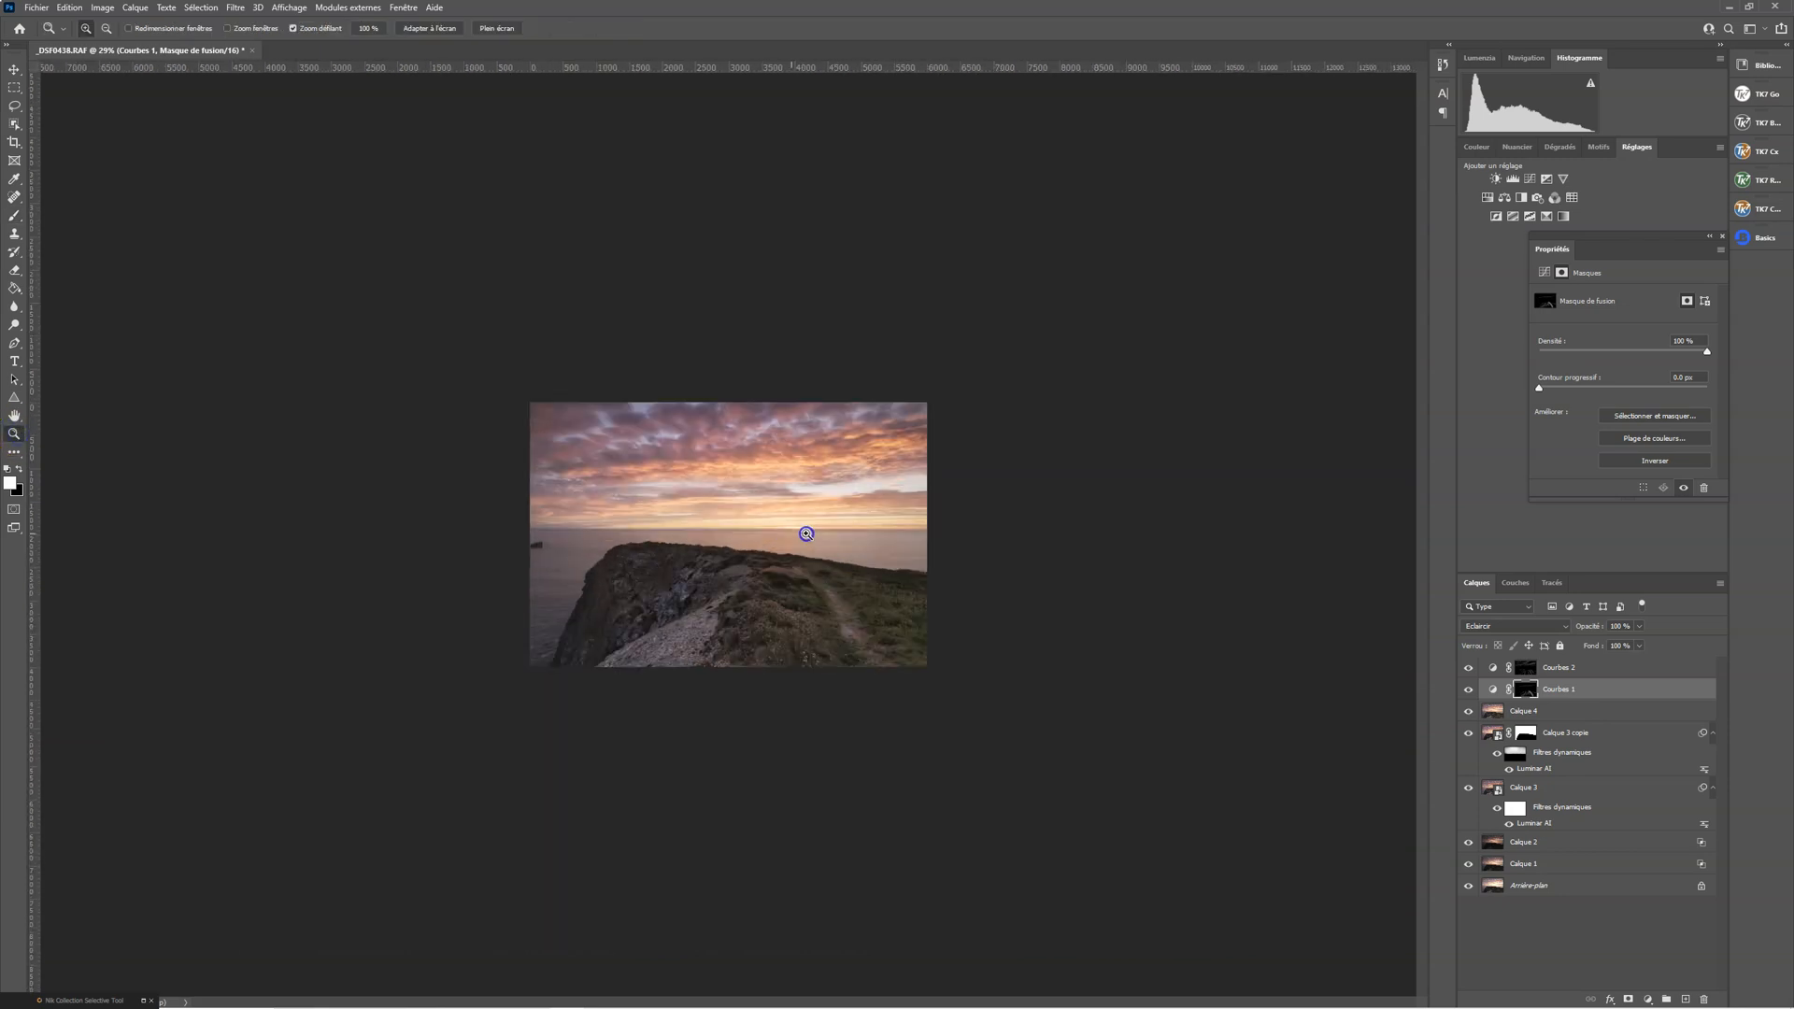
{"action": "left_click", "coordinate": [1470, 712], "text": "alt"}
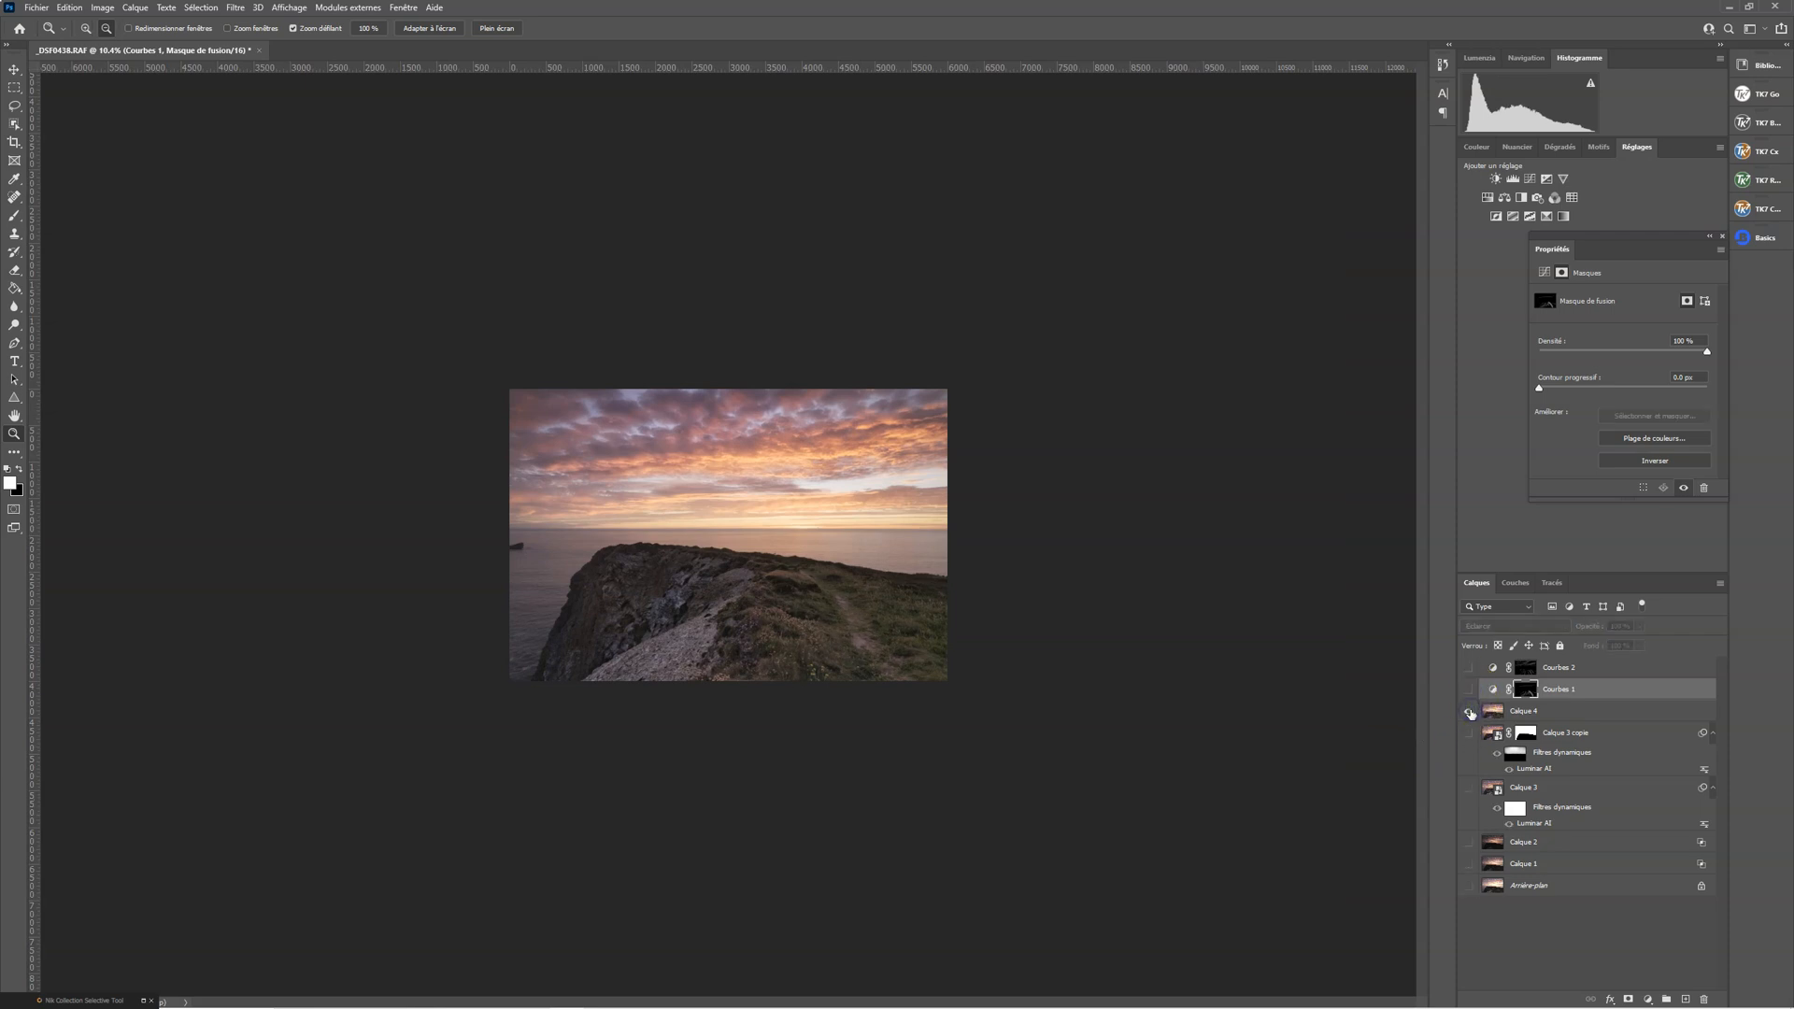
{"action": "left_click", "coordinate": [1470, 713], "text": "alt"}
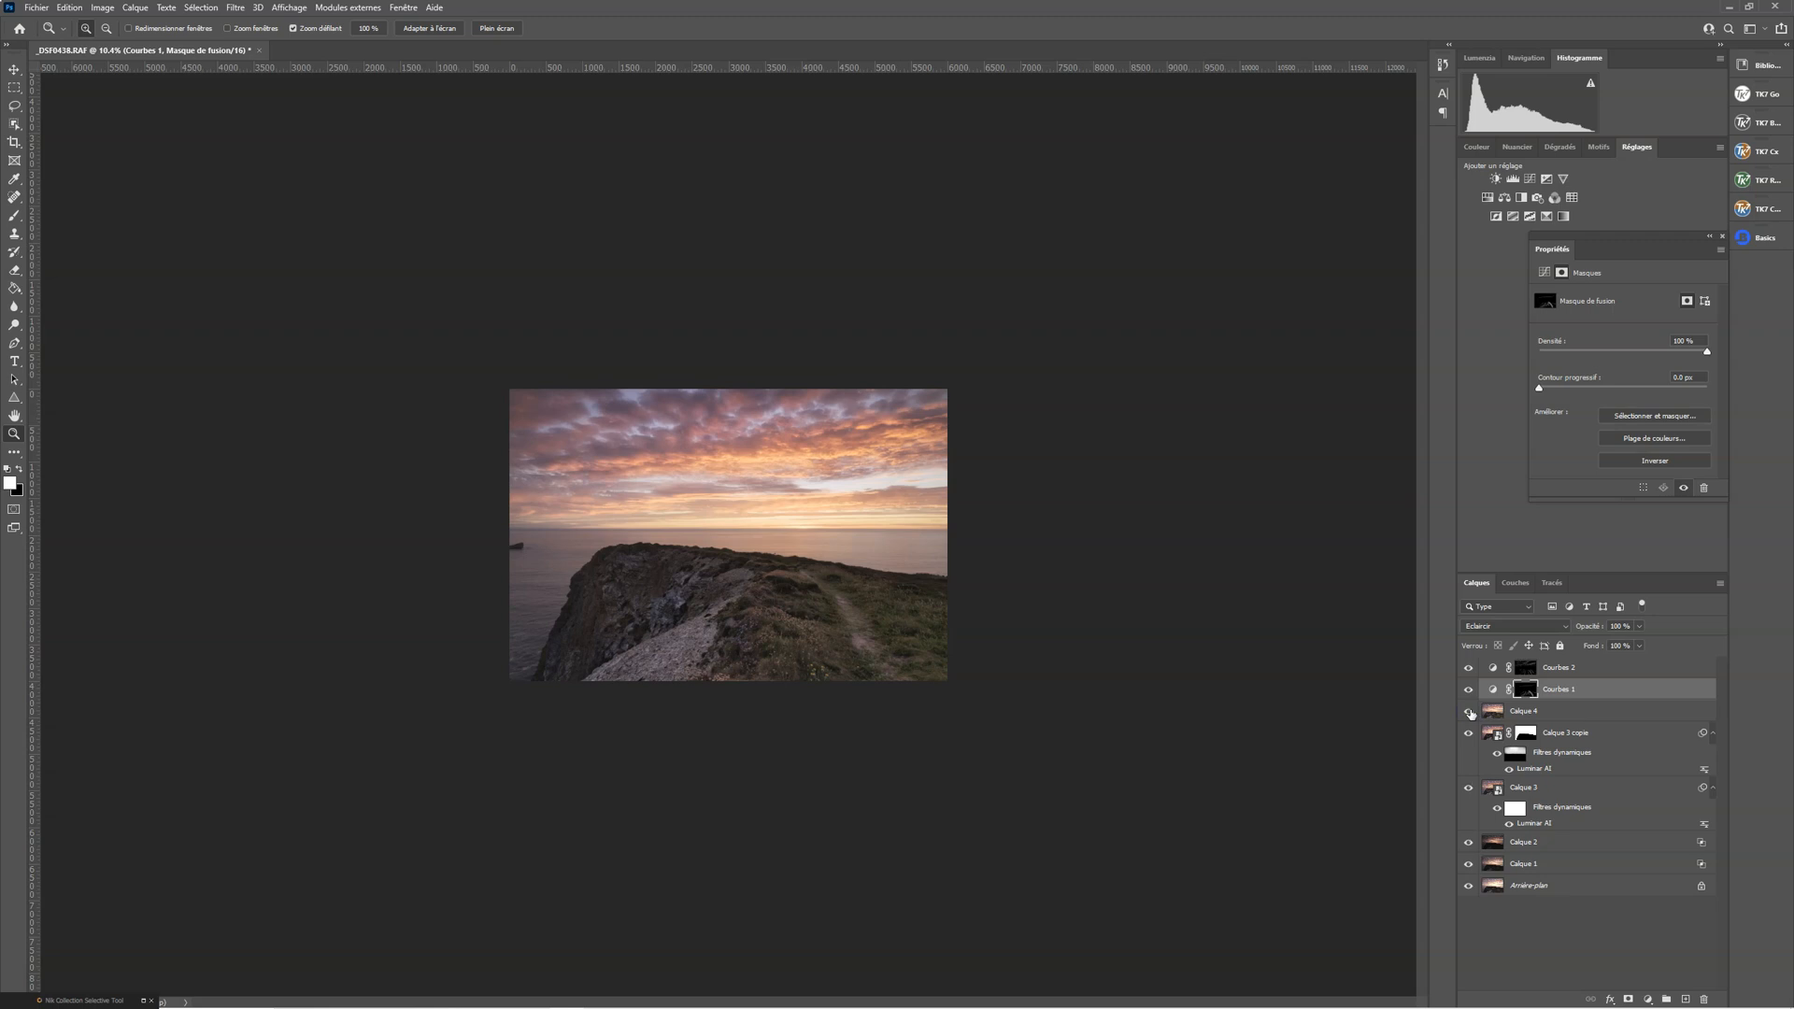
{"action": "left_click_drag", "start_coordinate": [801, 533], "coordinate": [863, 535]}
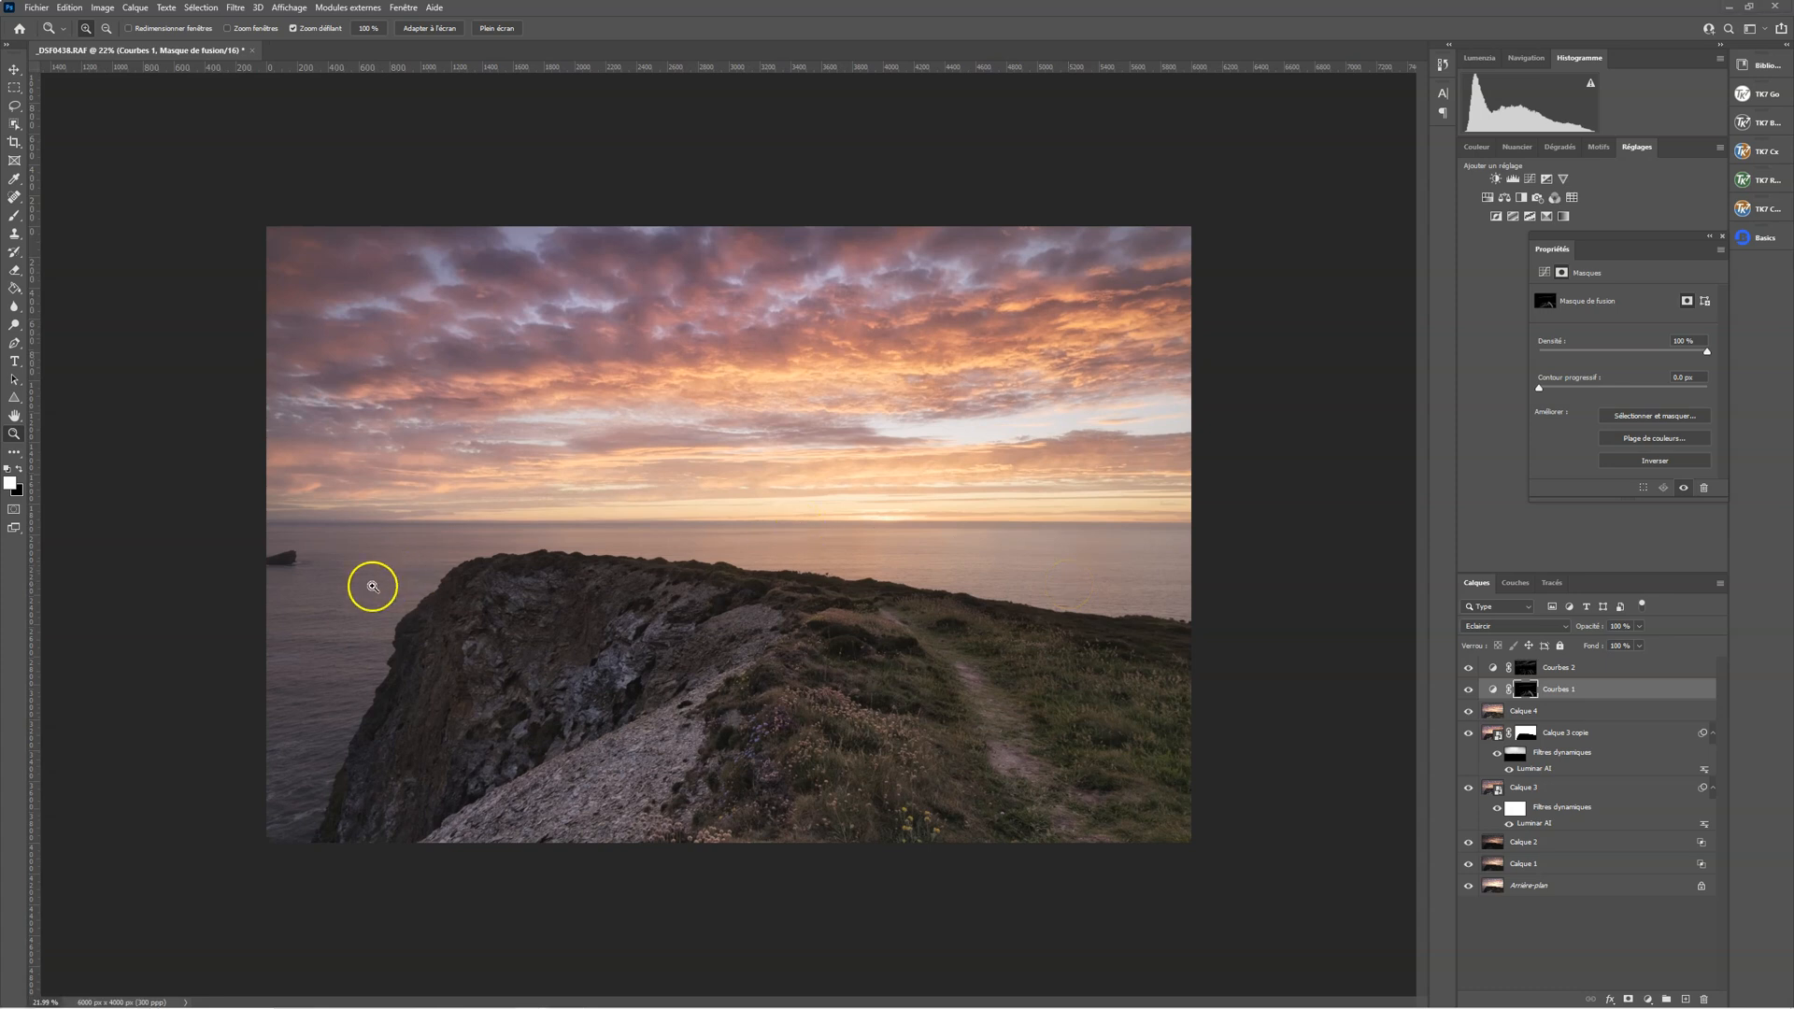
{"action": "mouse_move", "coordinate": [374, 542]}
{"action": "left_mouse_down"}
{"action": "mouse_move", "coordinate": [423, 554]}
{"action": "mouse_move", "coordinate": [397, 558]}
{"action": "left_mouse_up"}
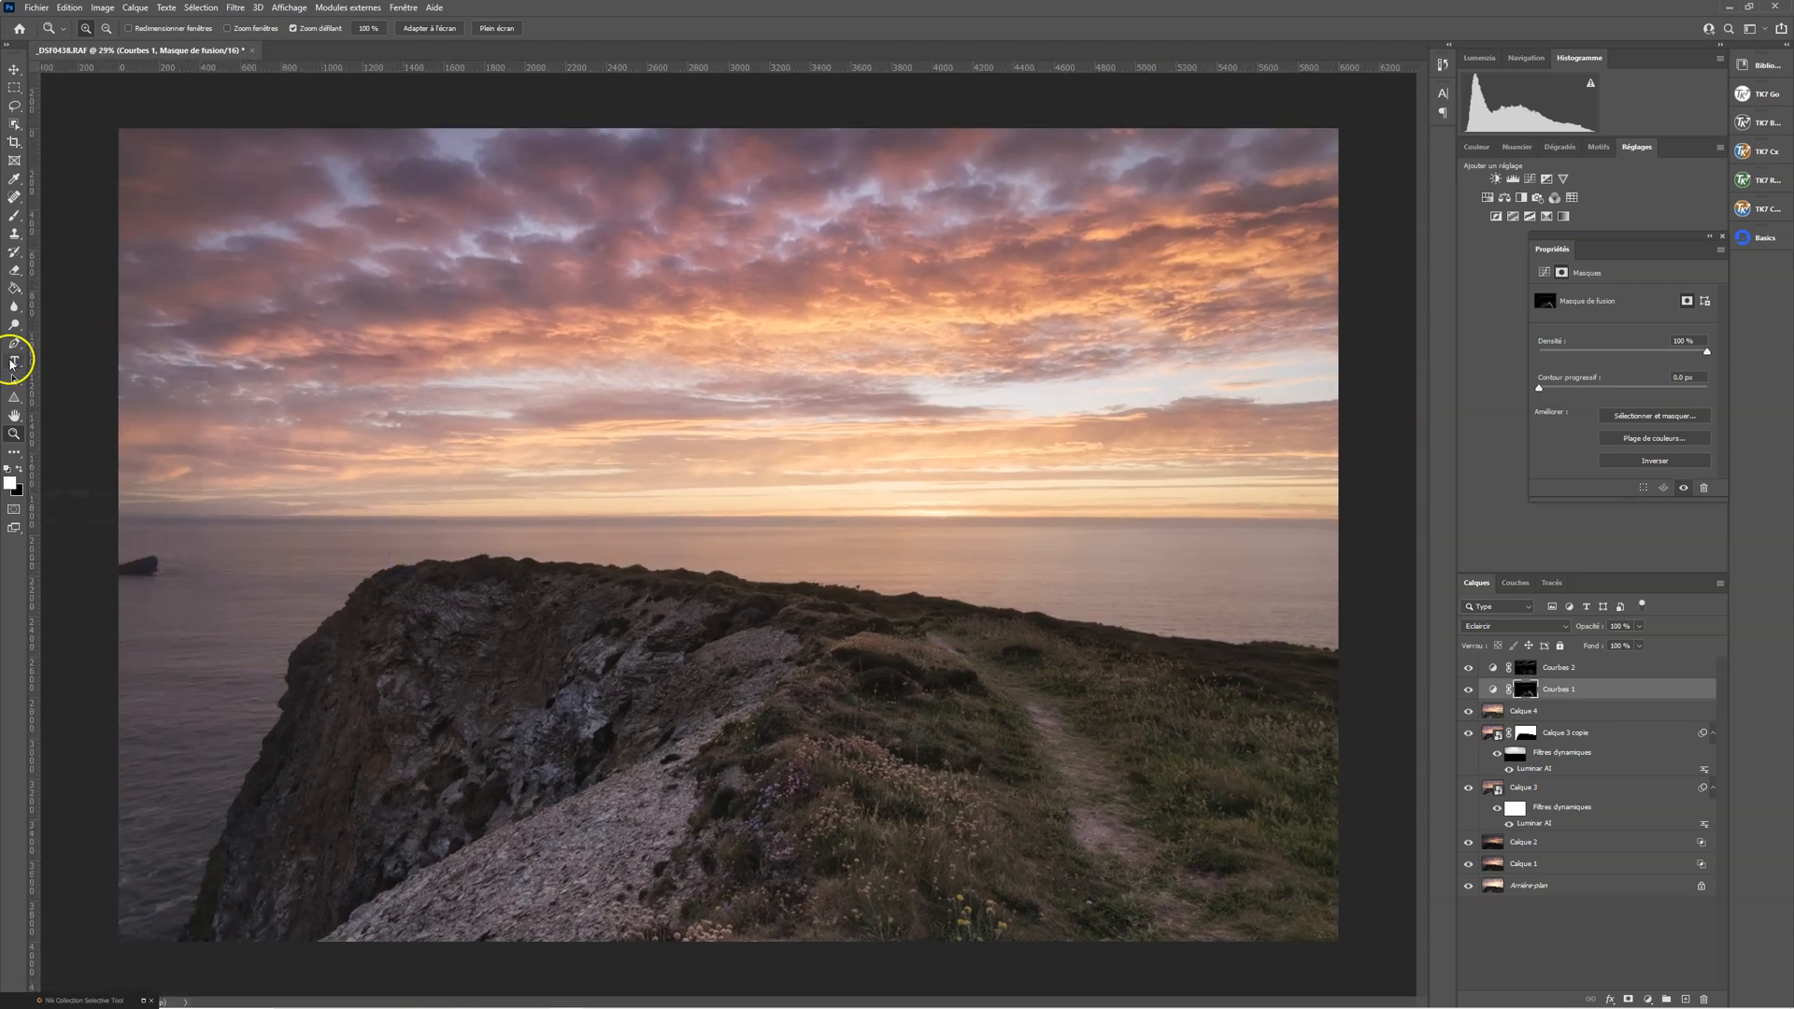
Remove the small rock in the sea with the Spot Healing Brush on a new layer, sampling all layers
{"action": "left_click", "coordinate": [14, 197]}
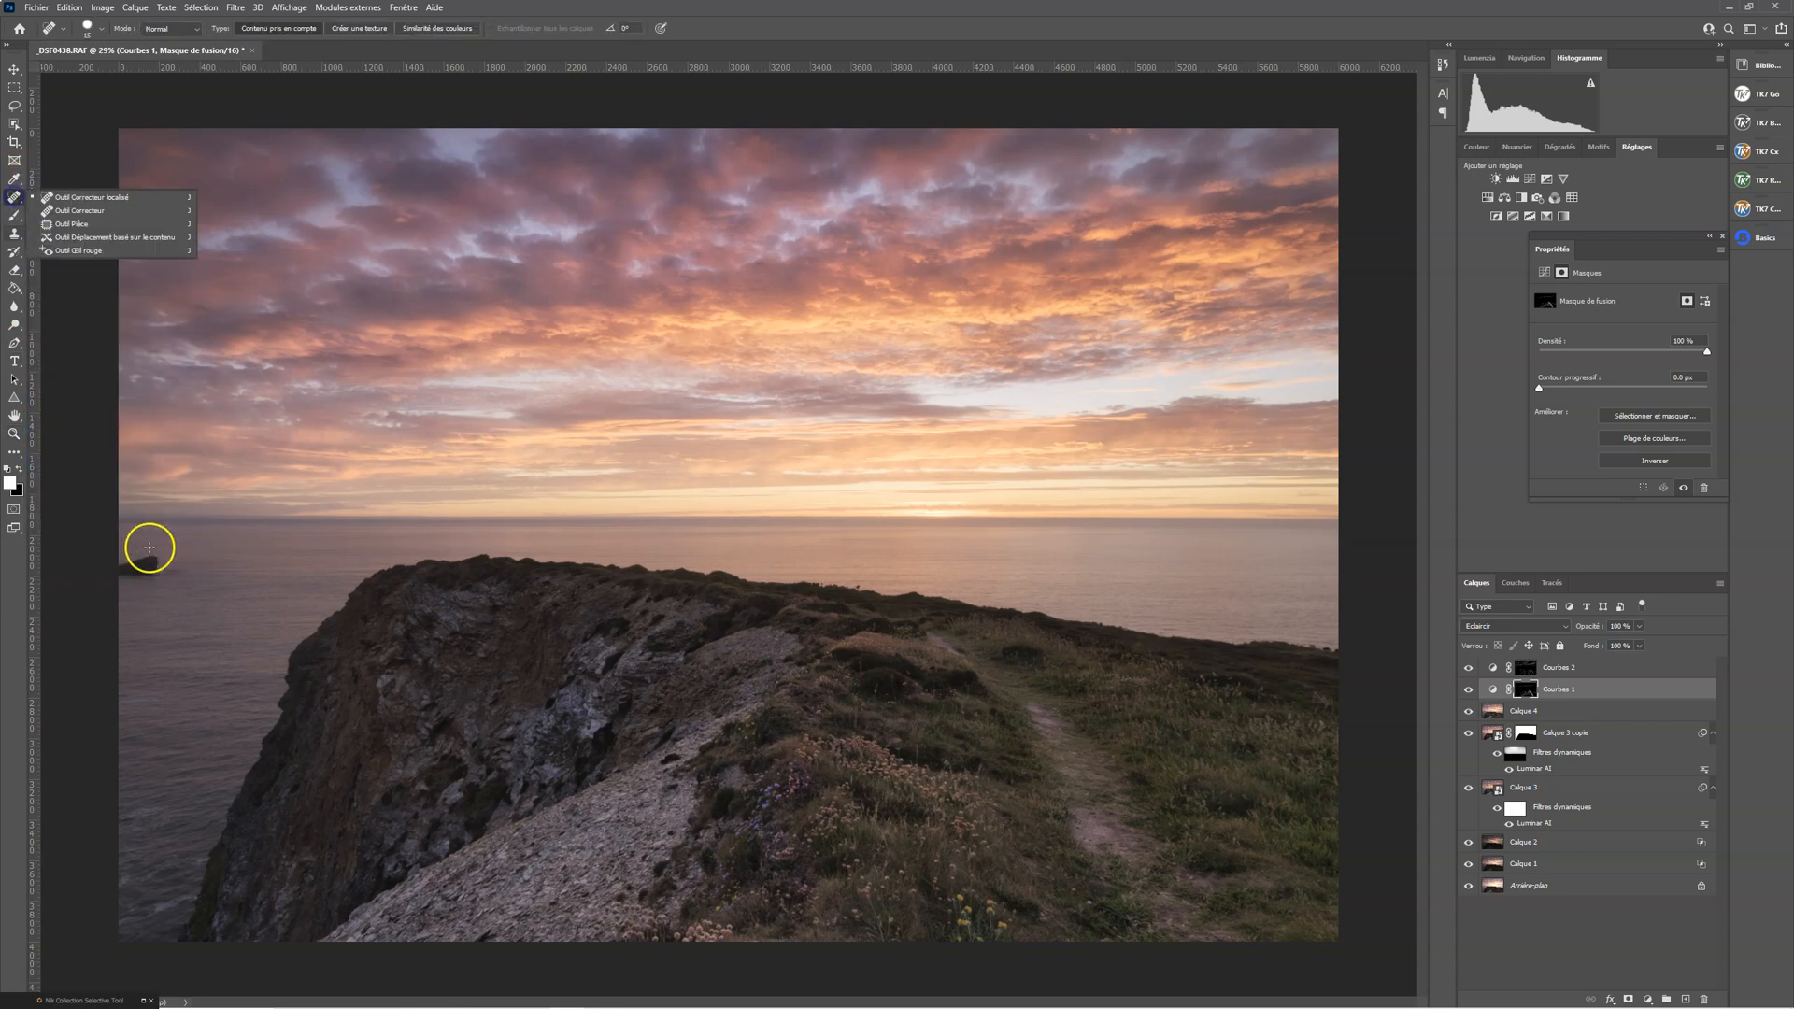
{"action": "left_click", "coordinate": [93, 198]}
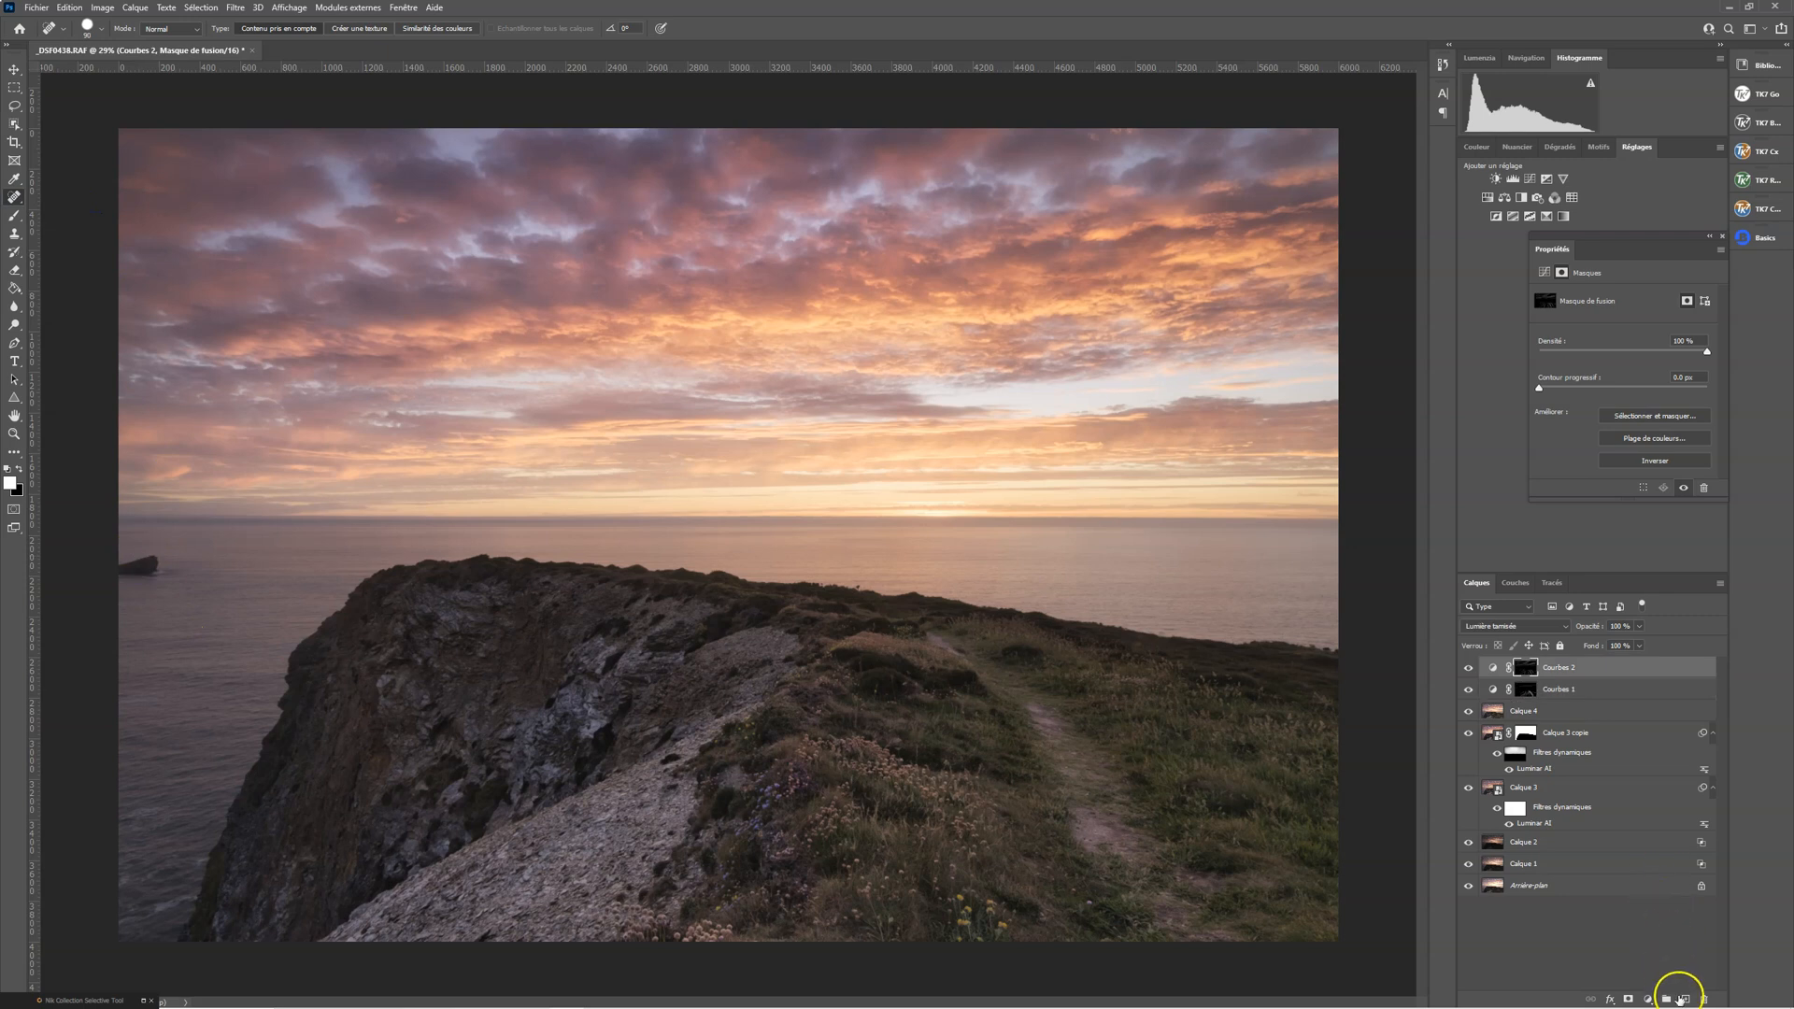
{"action": "left_click", "coordinate": [1685, 999]}
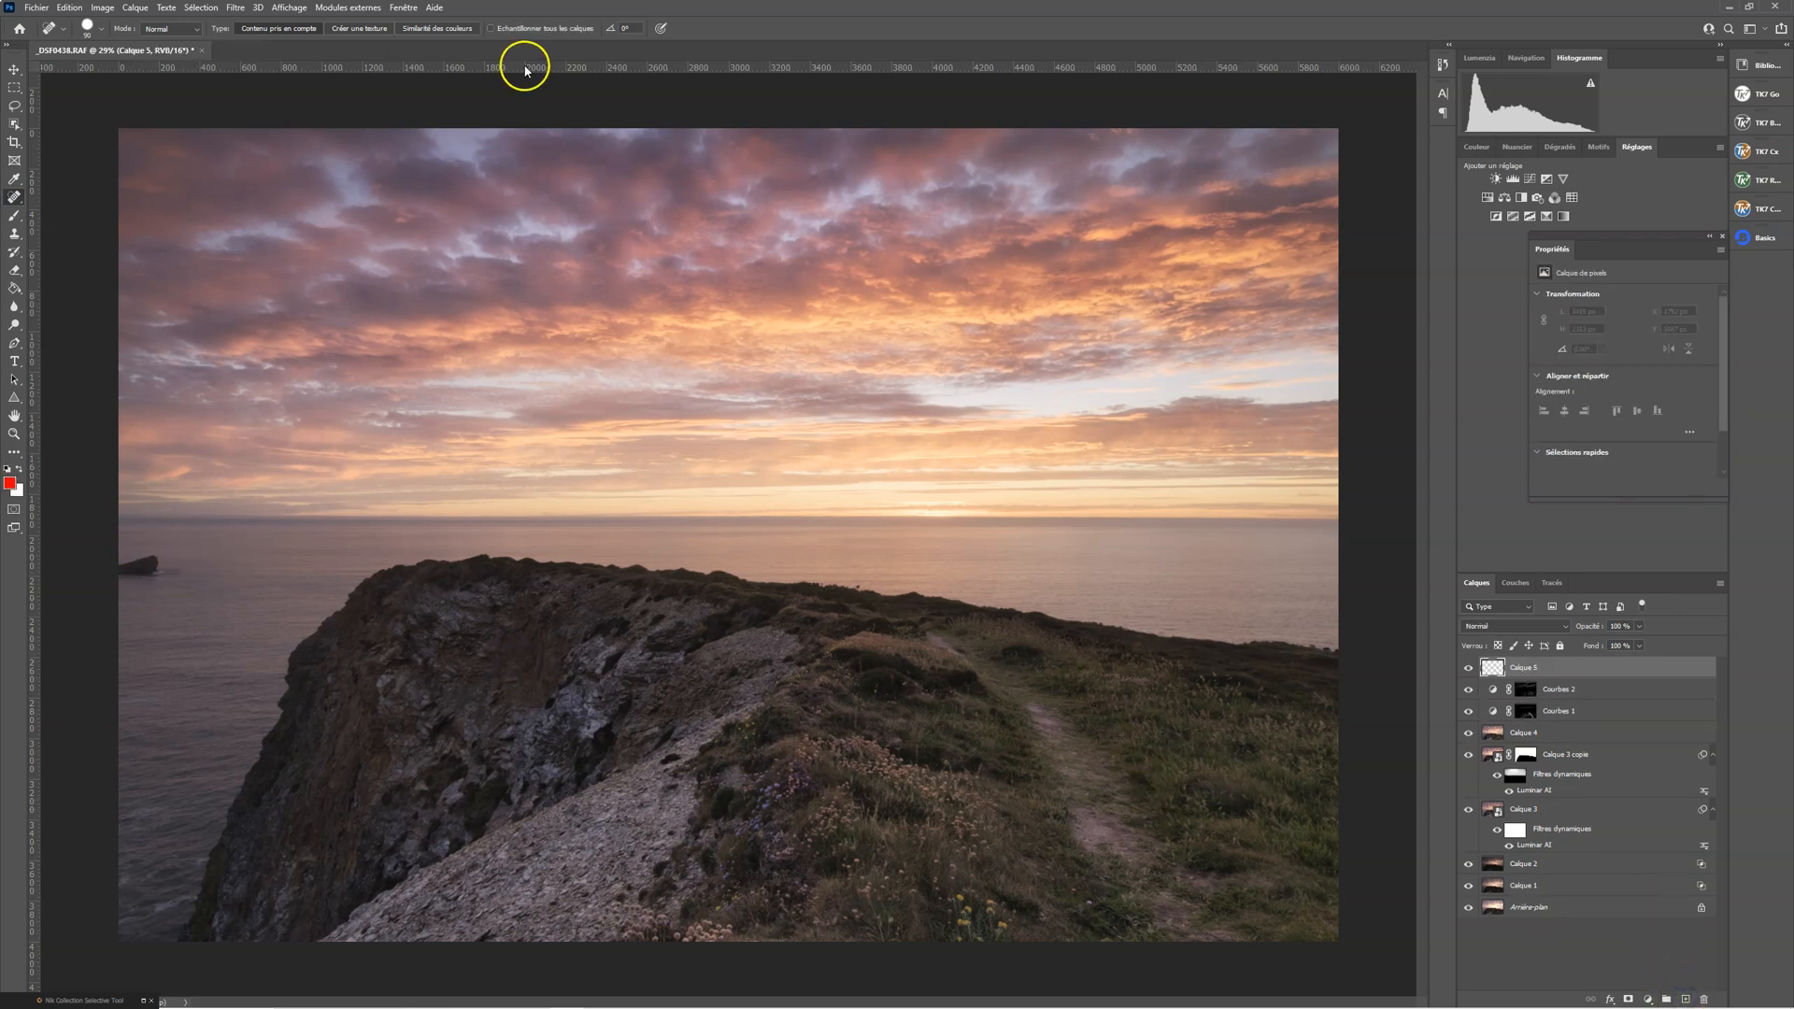
{"action": "left_click", "coordinate": [489, 27]}
{"action": "left_click", "coordinate": [490, 28]}
{"action": "left_click_drag", "start_coordinate": [169, 556], "coordinate": [136, 580]}
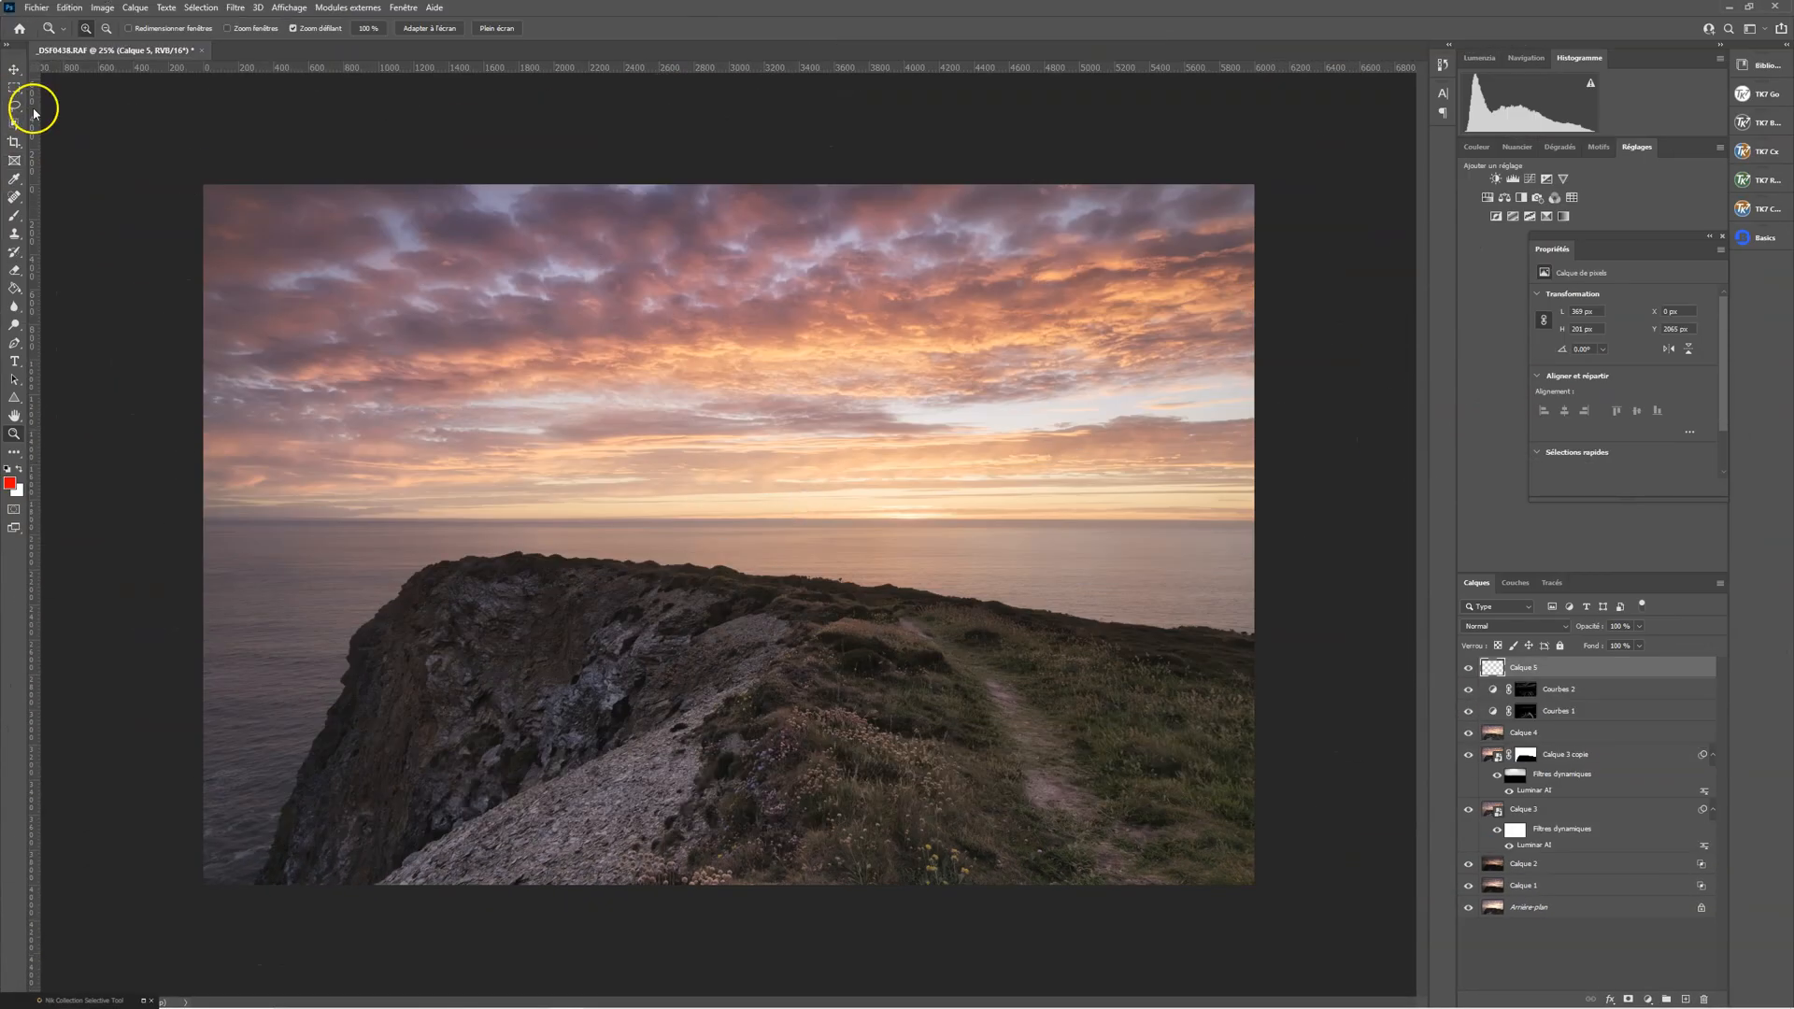
Select a wide ellipse around the glowing horizon with a 200 px feather, and add a Curves layer with a darkening curve
{"action": "left_click", "coordinate": [14, 87]}
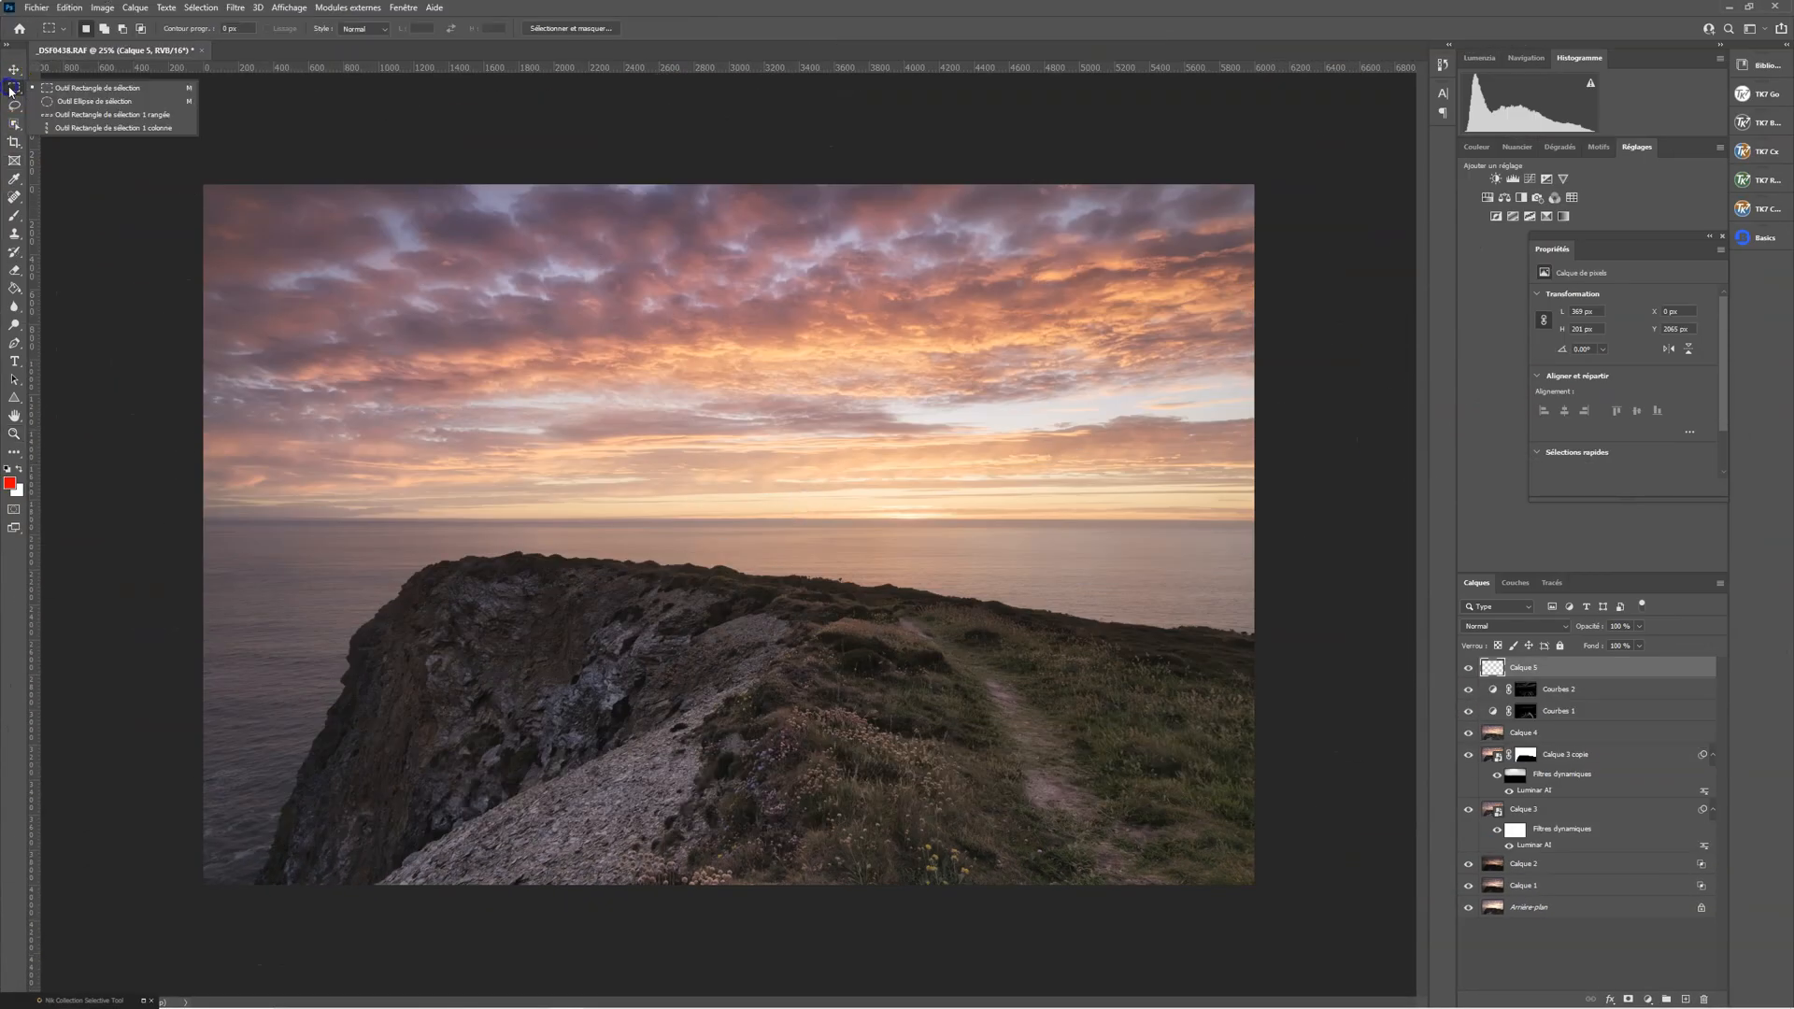
{"action": "left_click", "coordinate": [59, 102]}
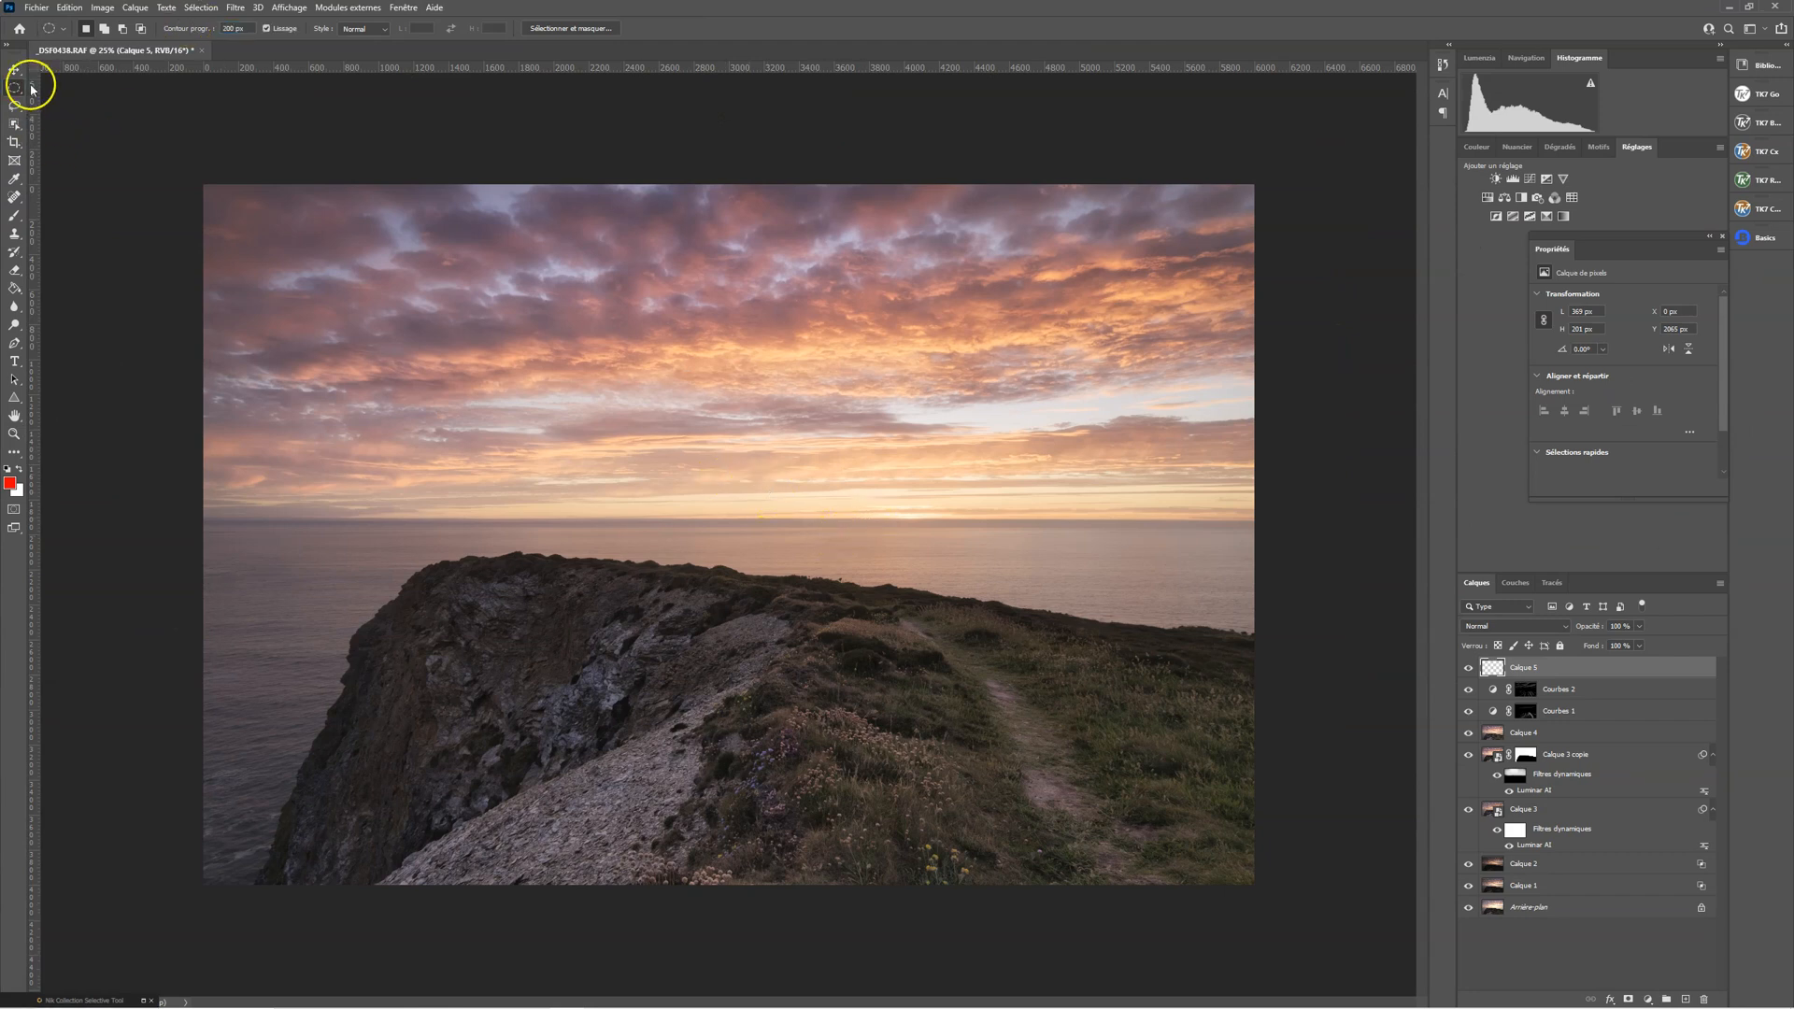
{"action": "left_click_drag", "start_coordinate": [483, 476], "coordinate": [1221, 558]}
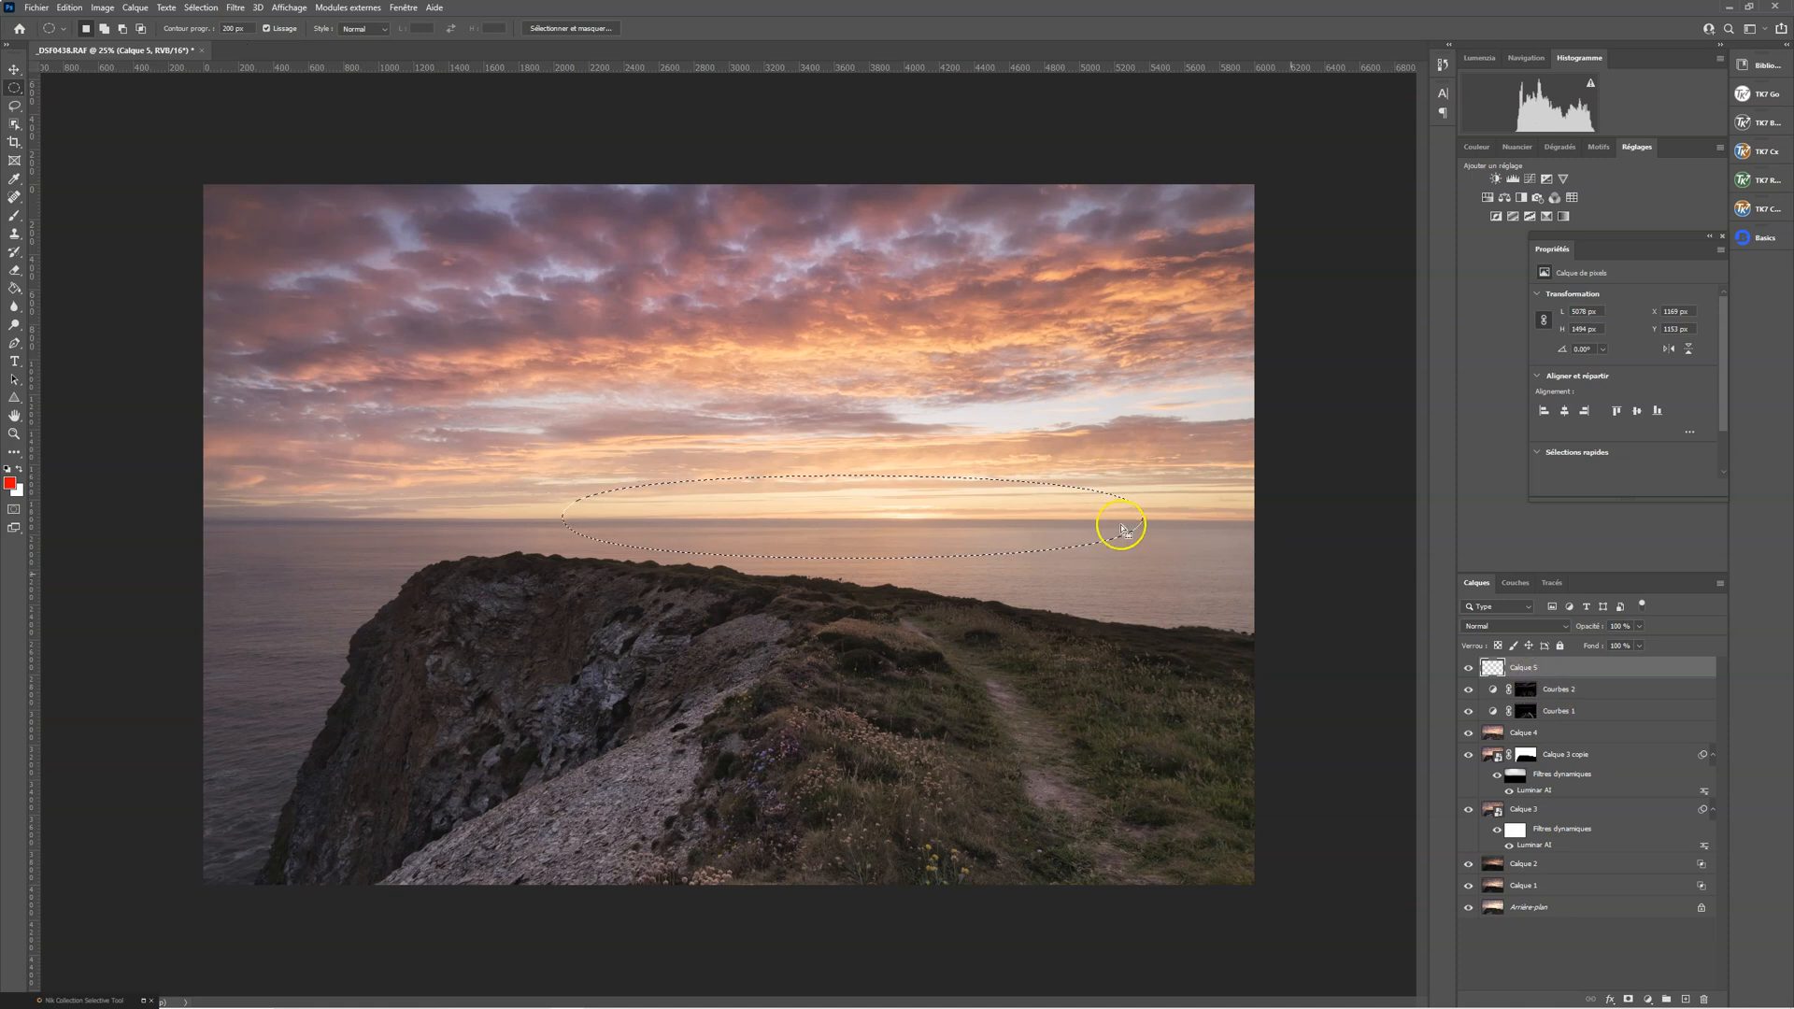
{"action": "left_click", "coordinate": [1539, 180]}
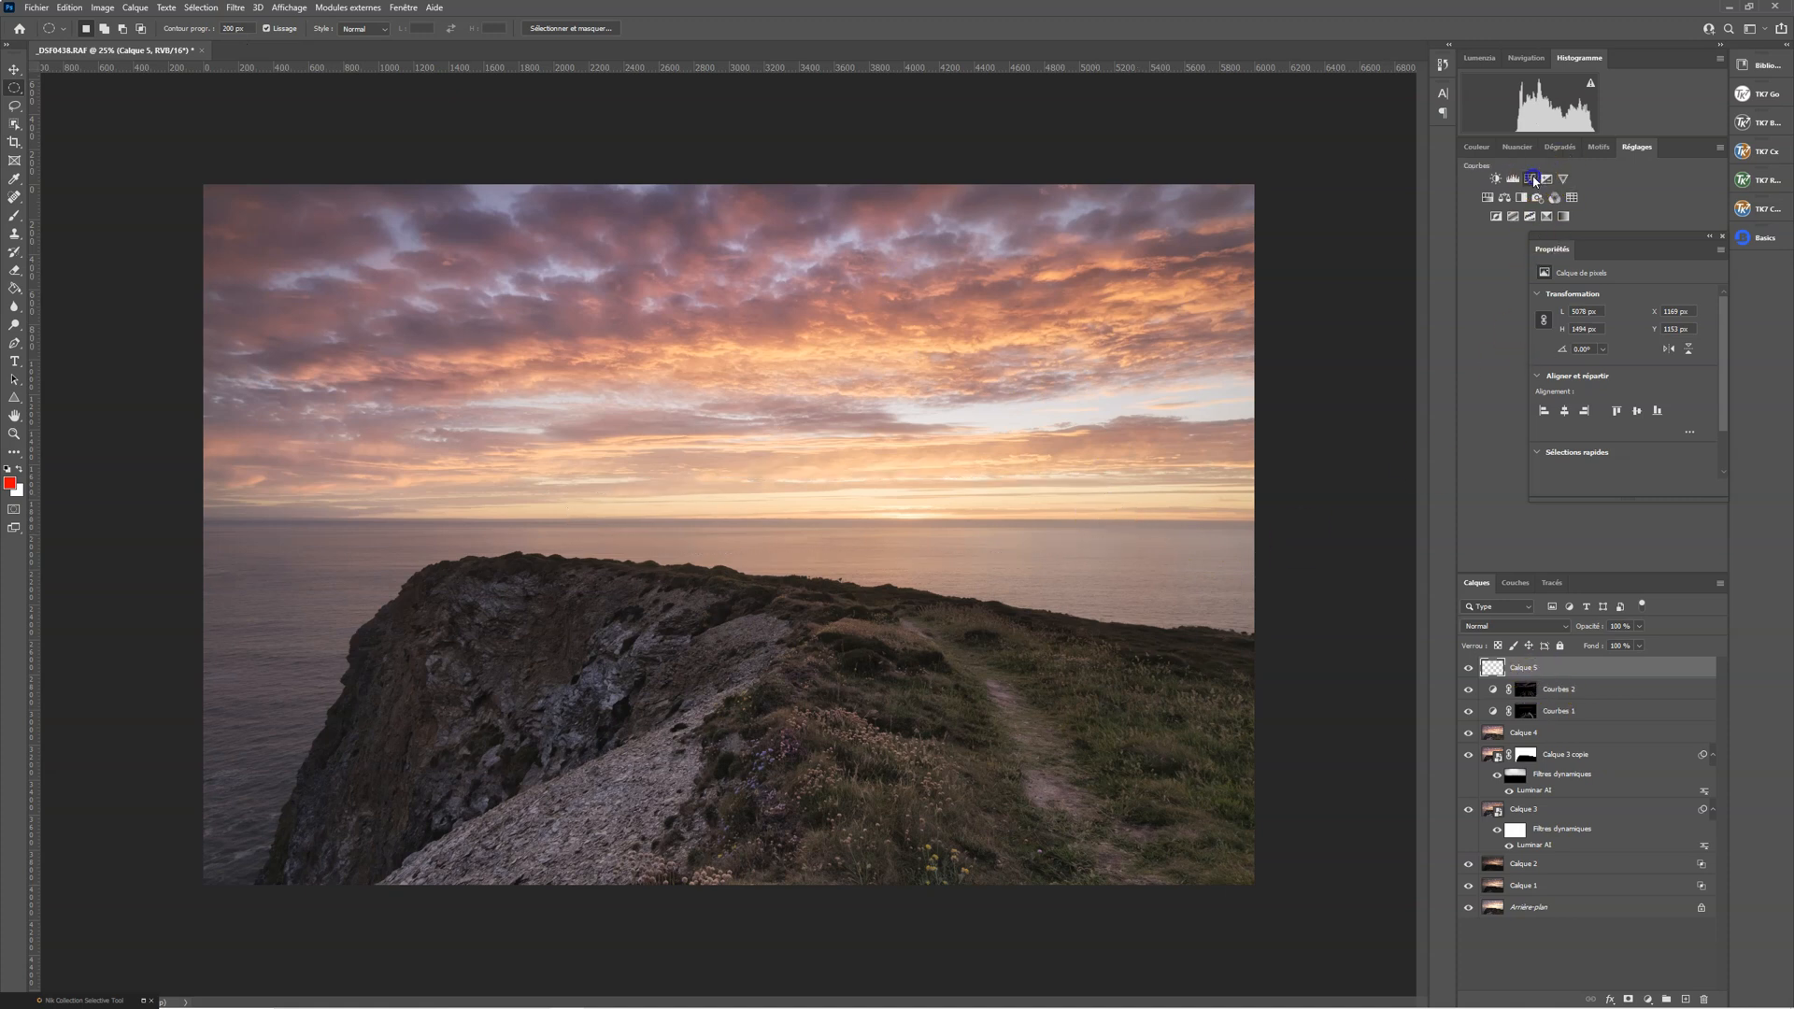
{"action": "left_click_drag", "start_coordinate": [1641, 393], "coordinate": [1652, 408]}
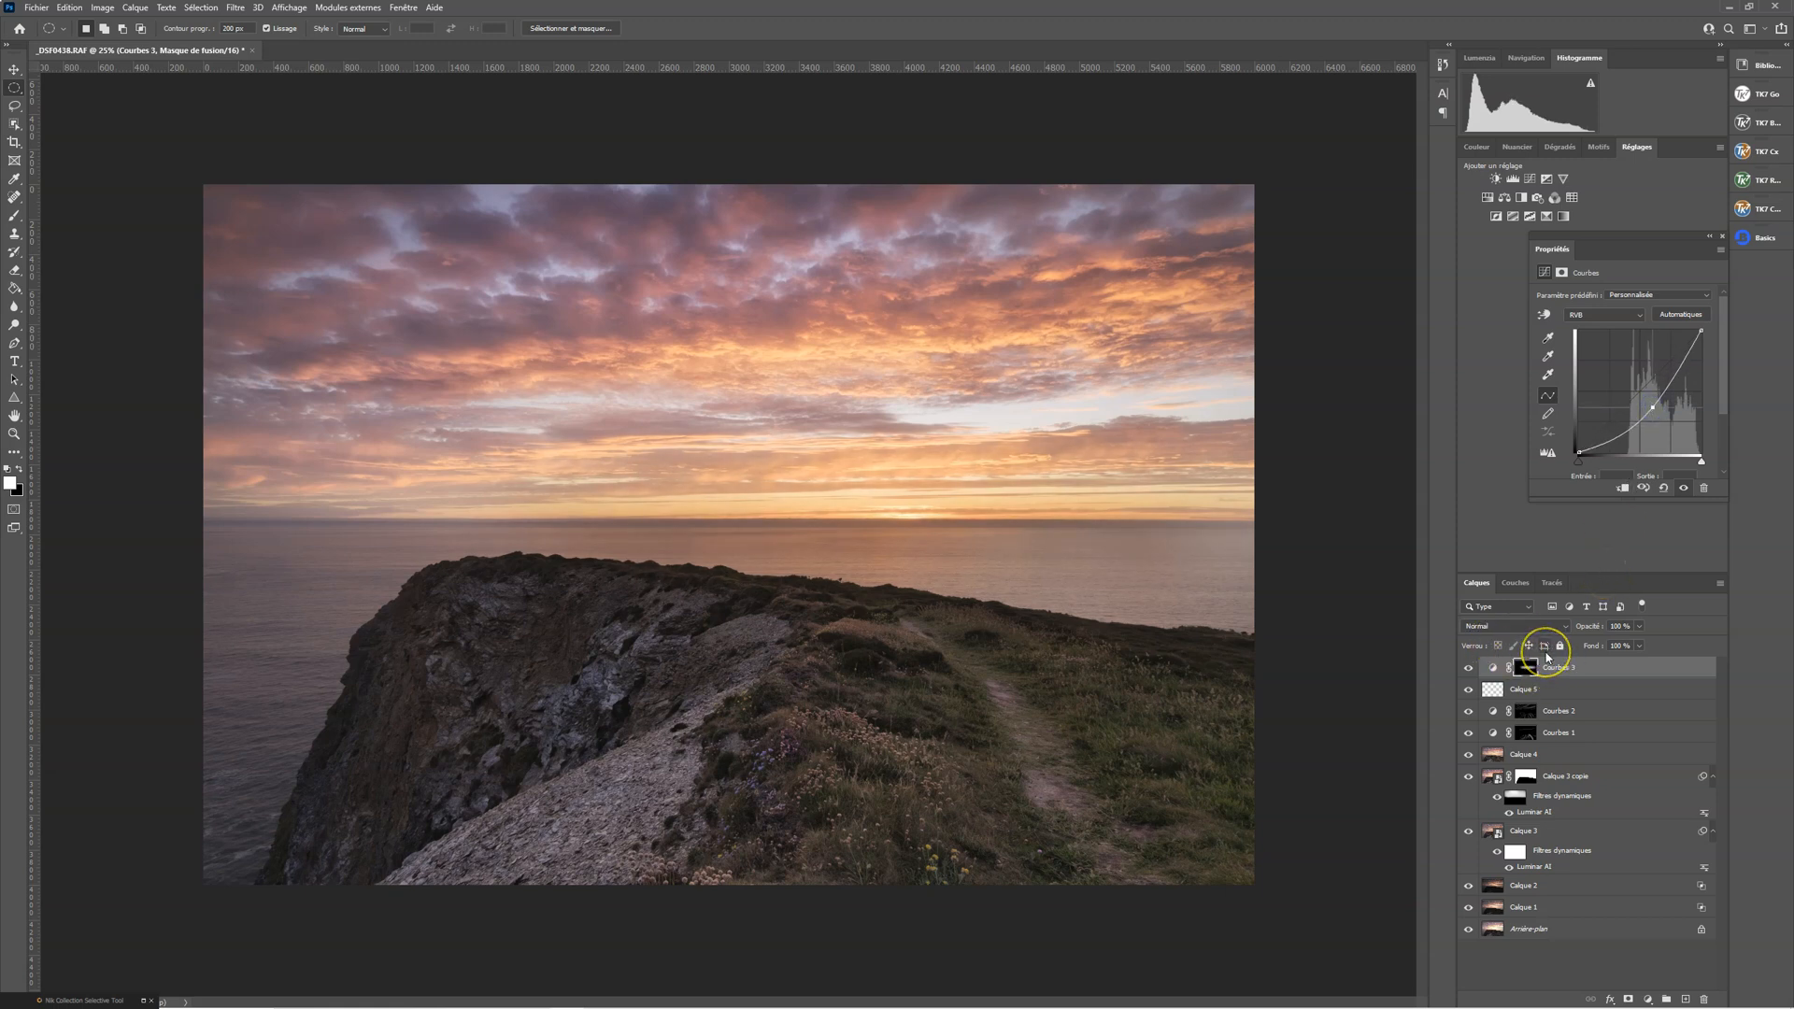
Invert the Courbes 3 mask so the darkening surrounds the horizon, and soften the curve to a lighter vignette
{"action": "key", "text": "ctrl+i"}
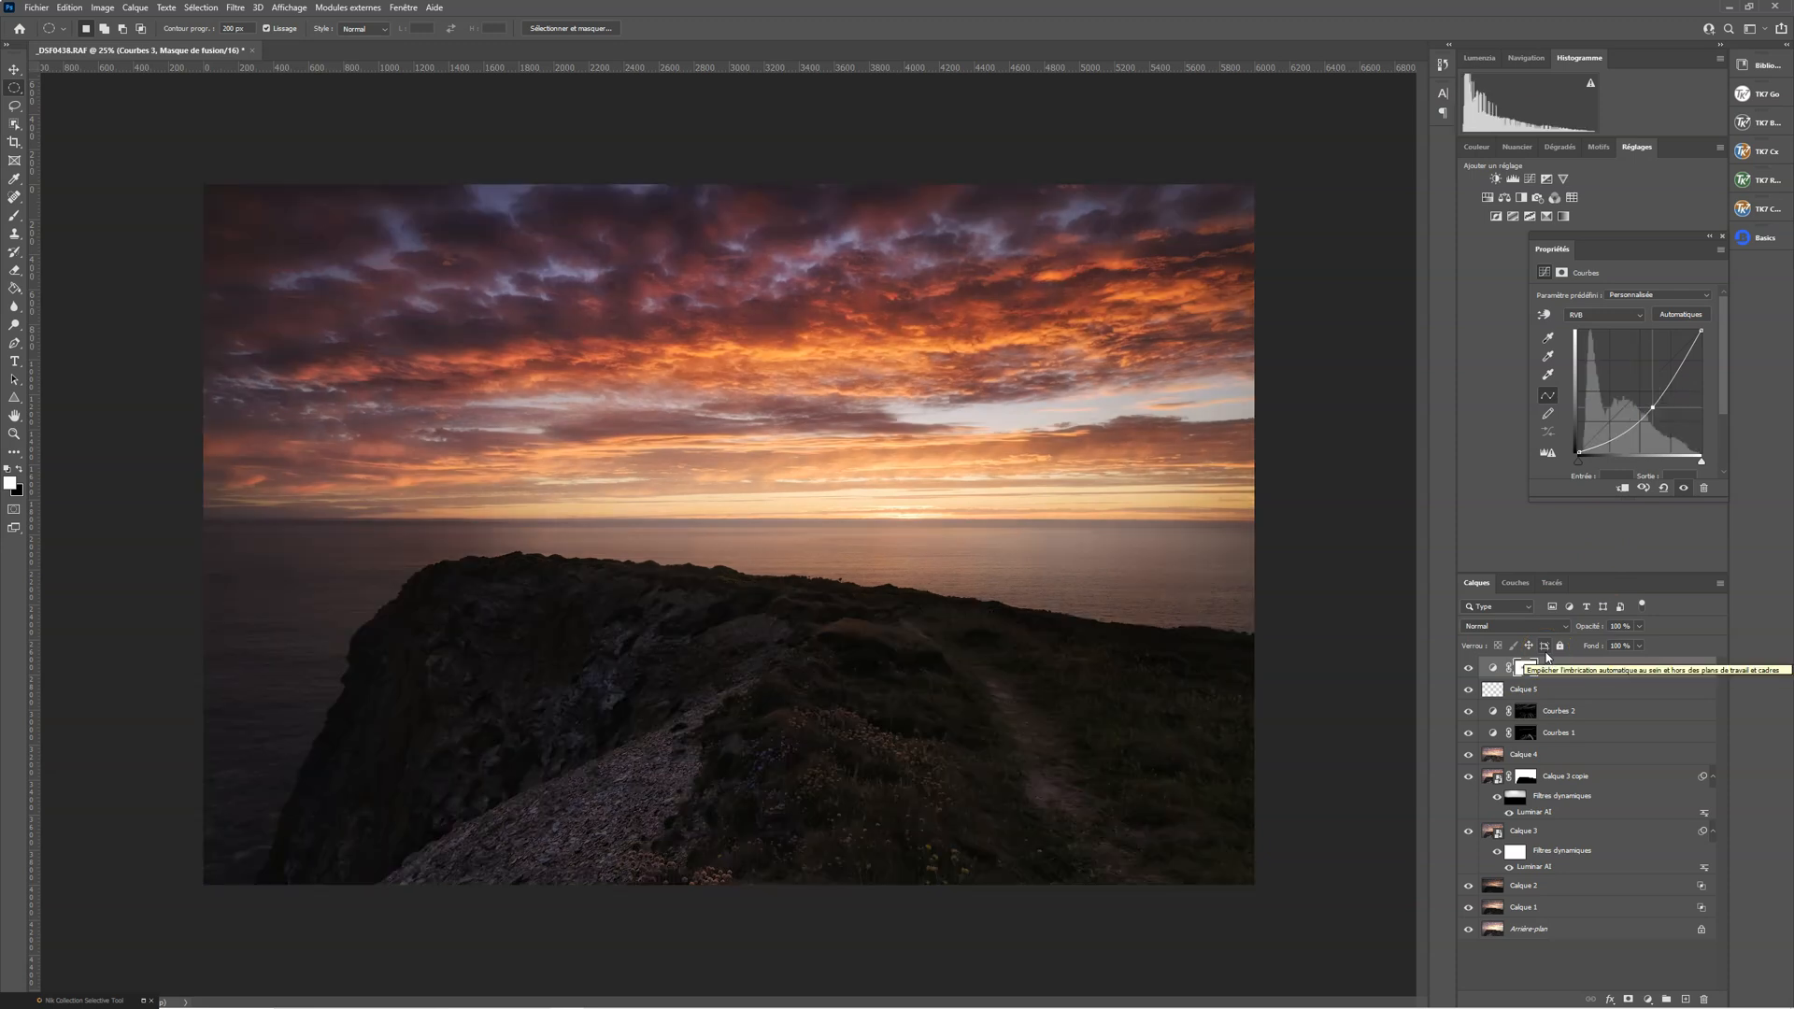
{"action": "left_click", "coordinate": [1651, 408]}
{"action": "left_click_drag", "start_coordinate": [1651, 408], "coordinate": [1651, 395]}
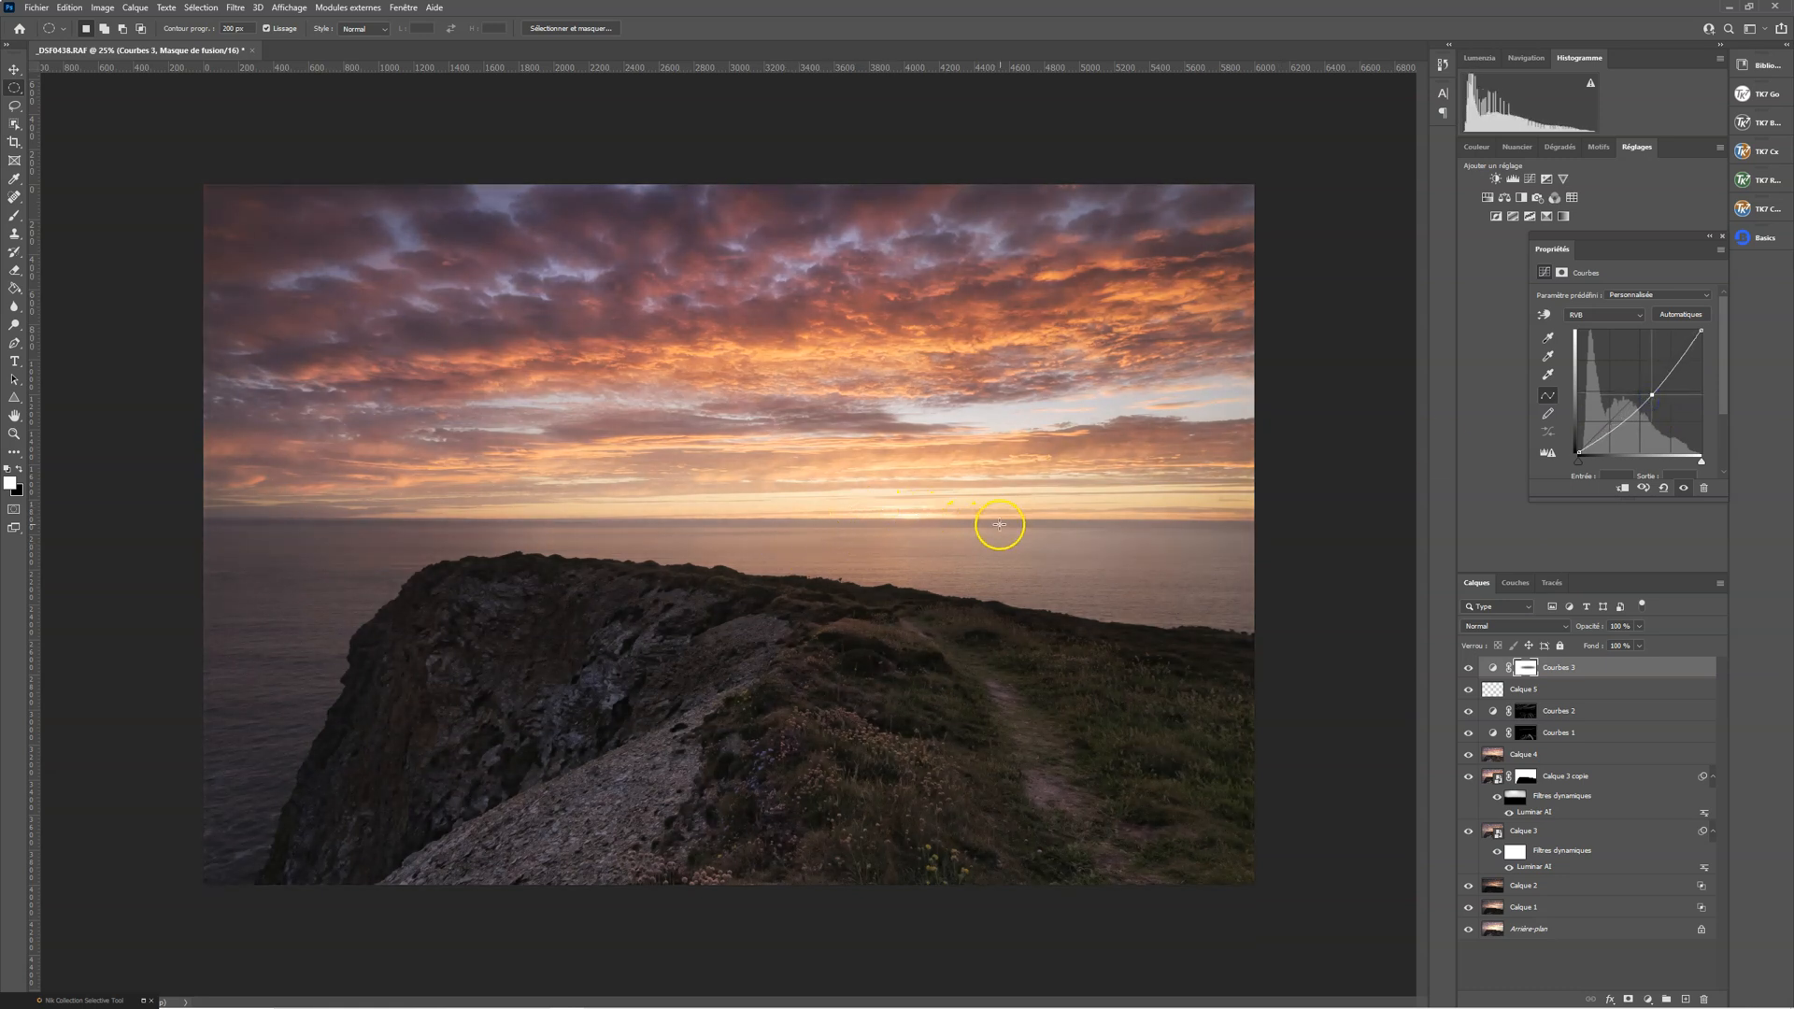
{"action": "left_click", "coordinate": [1651, 397]}
{"action": "left_click_drag", "start_coordinate": [1651, 398], "coordinate": [1644, 403]}
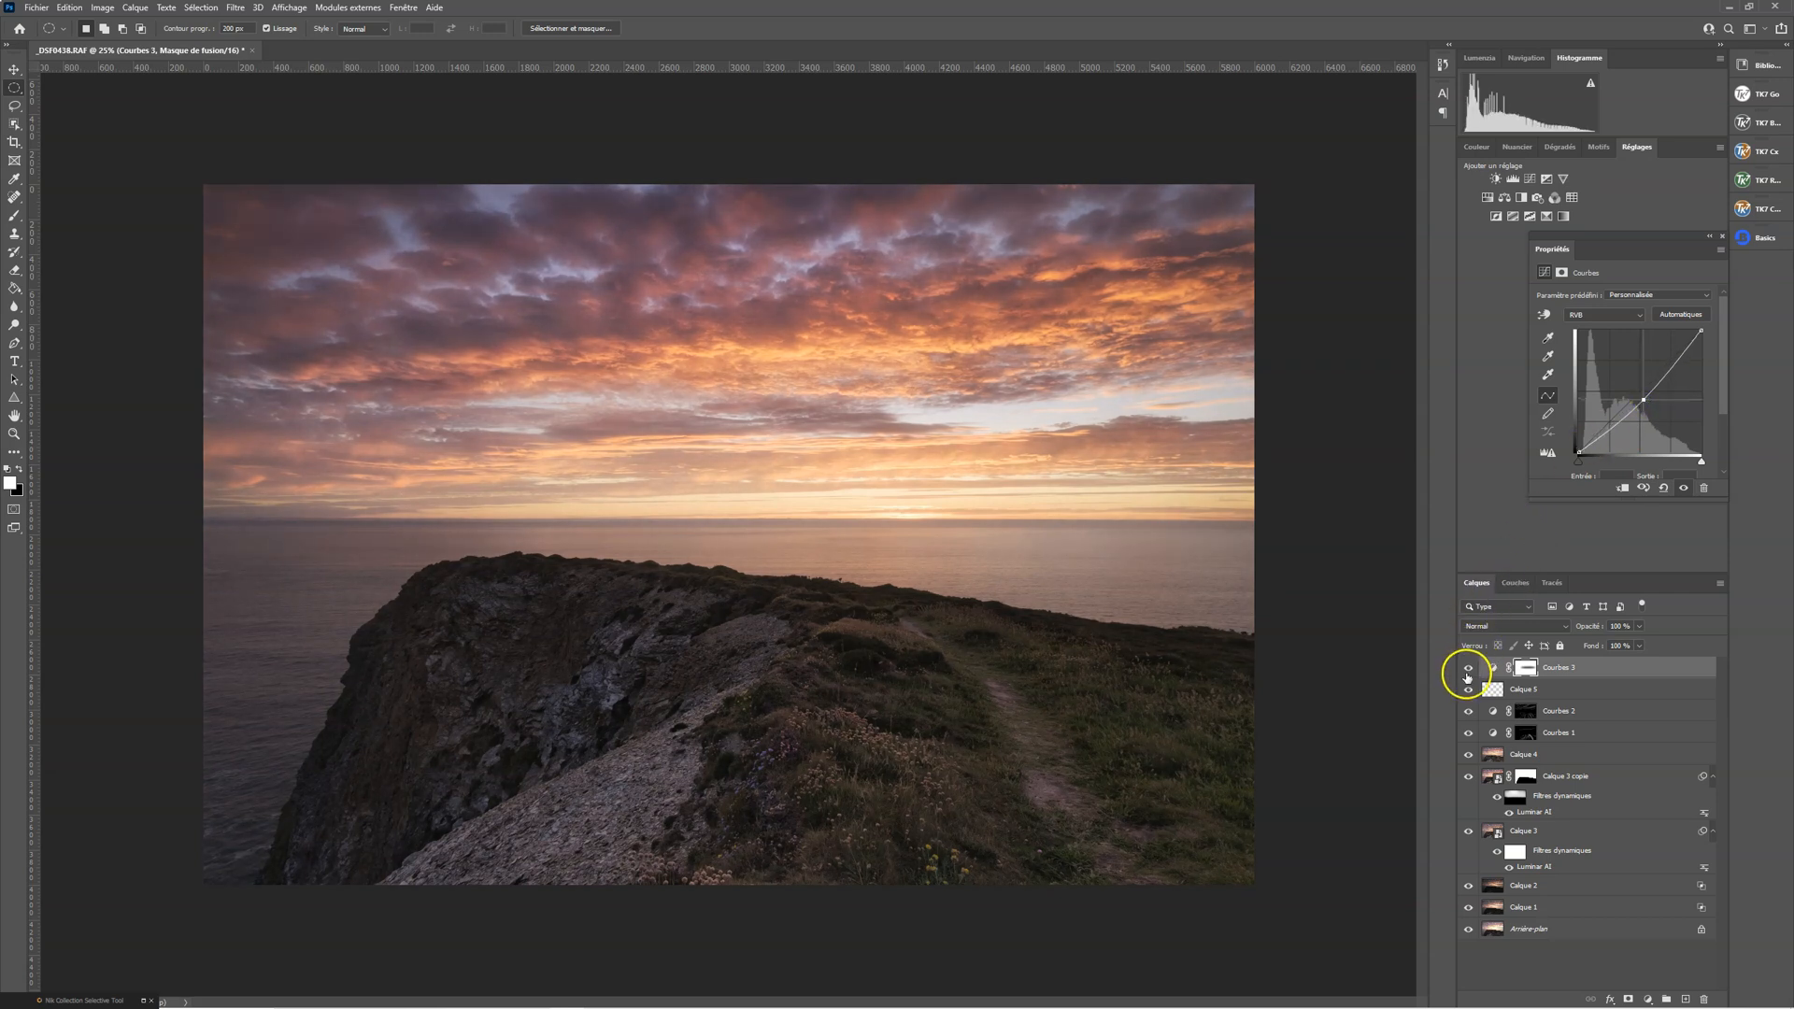
Compare the image with and without the Courbes 3 vignette
{"action": "left_click", "coordinate": [1470, 668]}
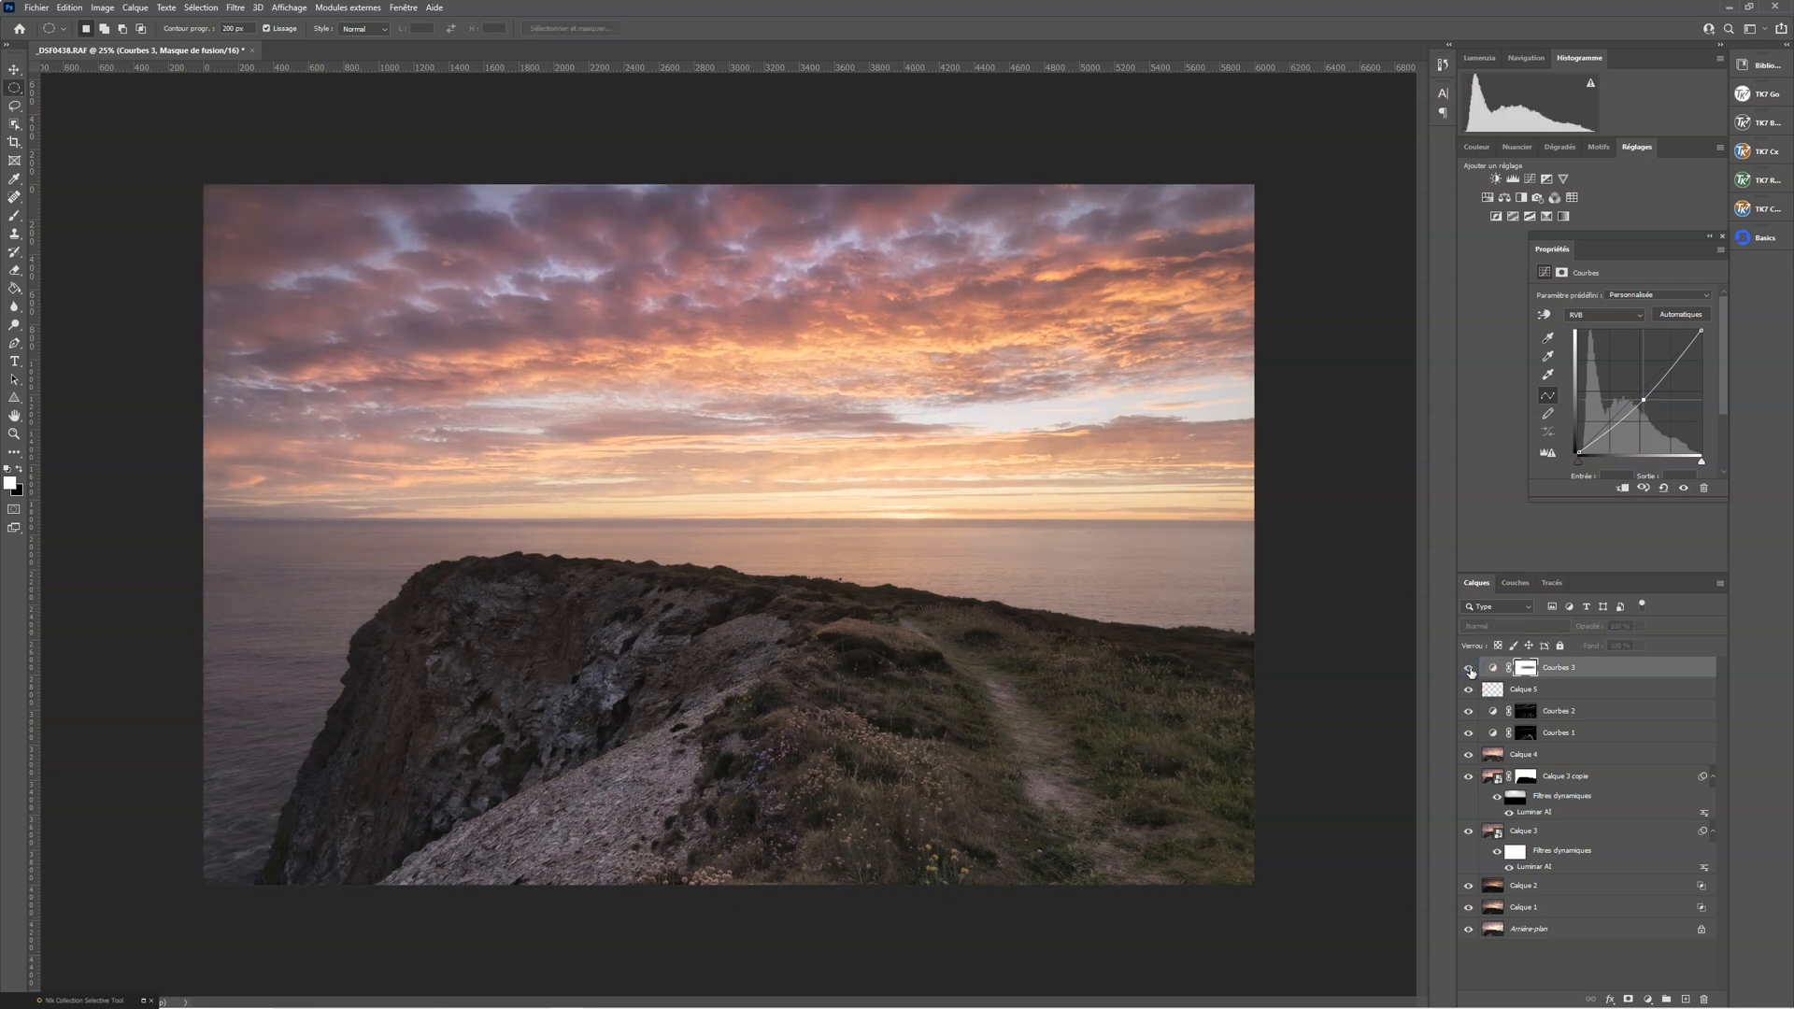
{"action": "left_click", "coordinate": [1470, 669]}
{"action": "left_click", "coordinate": [1470, 669]}
{"action": "left_click", "coordinate": [1470, 669]}
{"action": "left_click", "coordinate": [1470, 669]}
{"action": "left_click", "coordinate": [1470, 669]}
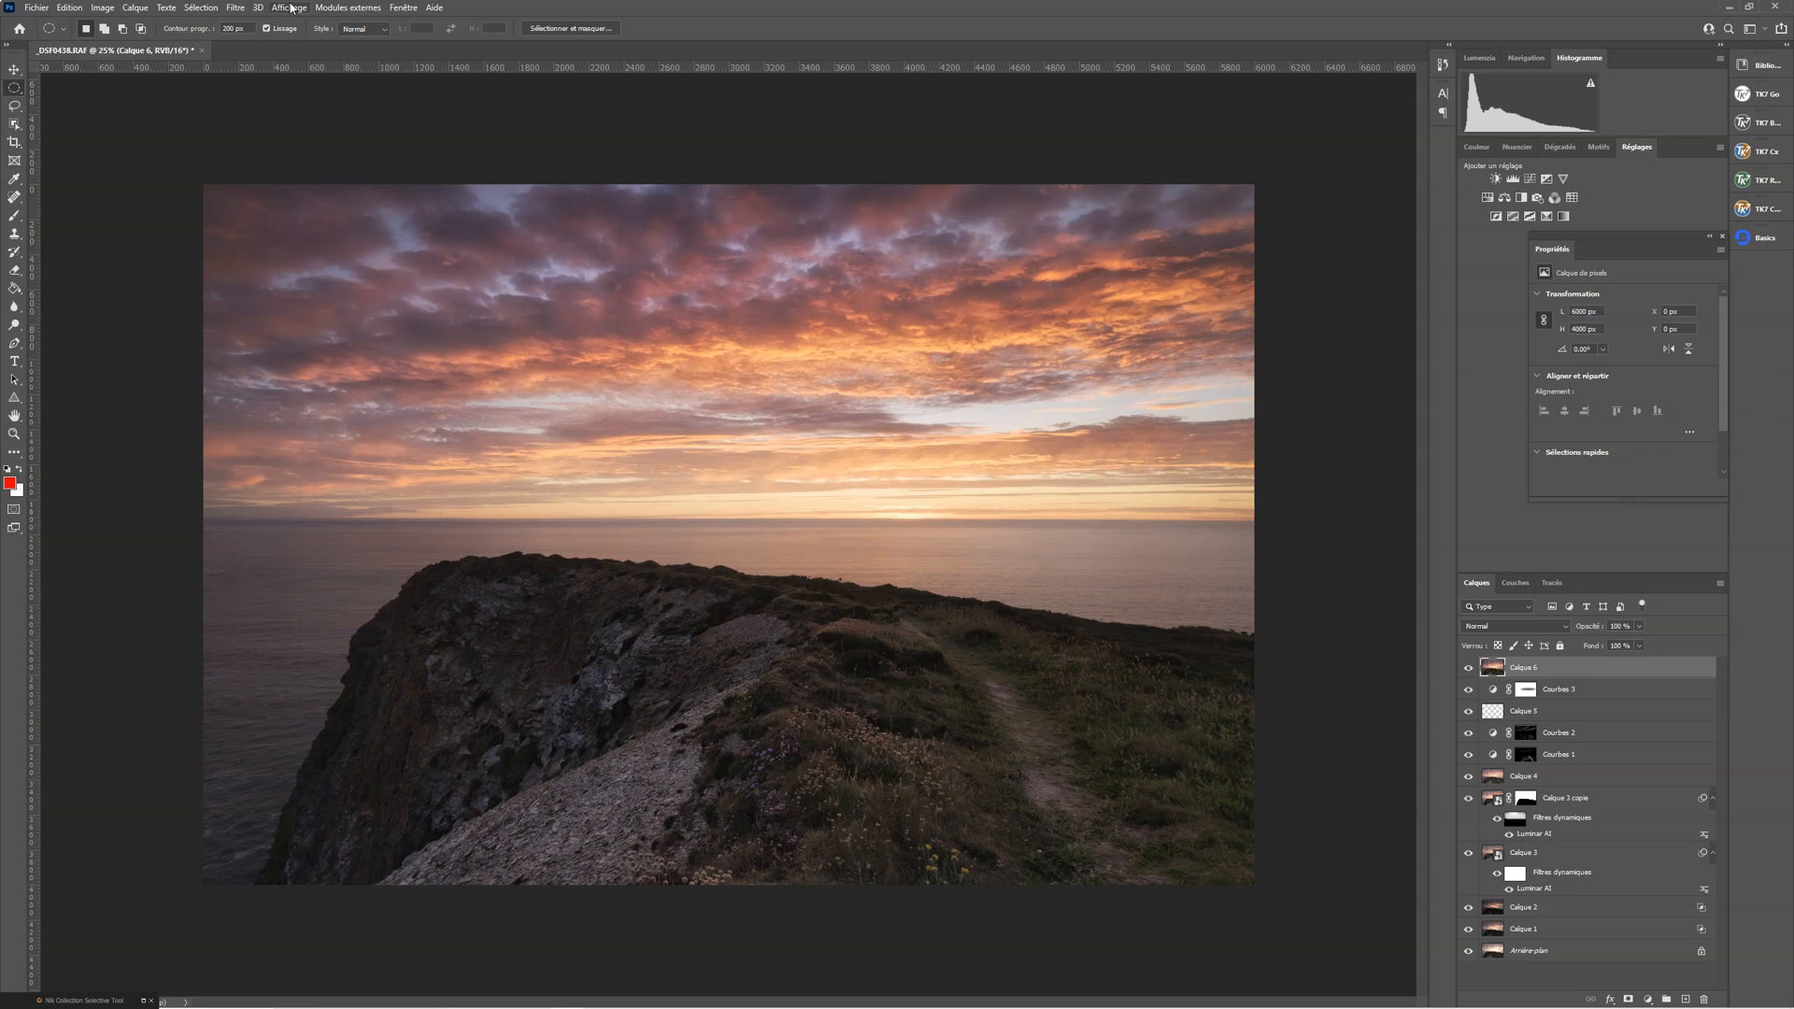
Sharpen Calque 6 with the Accentuation filter at gain 150%, radius 1.0 pixel and threshold 0, checking the preview on the rocks
{"action": "left_click", "coordinate": [235, 7]}
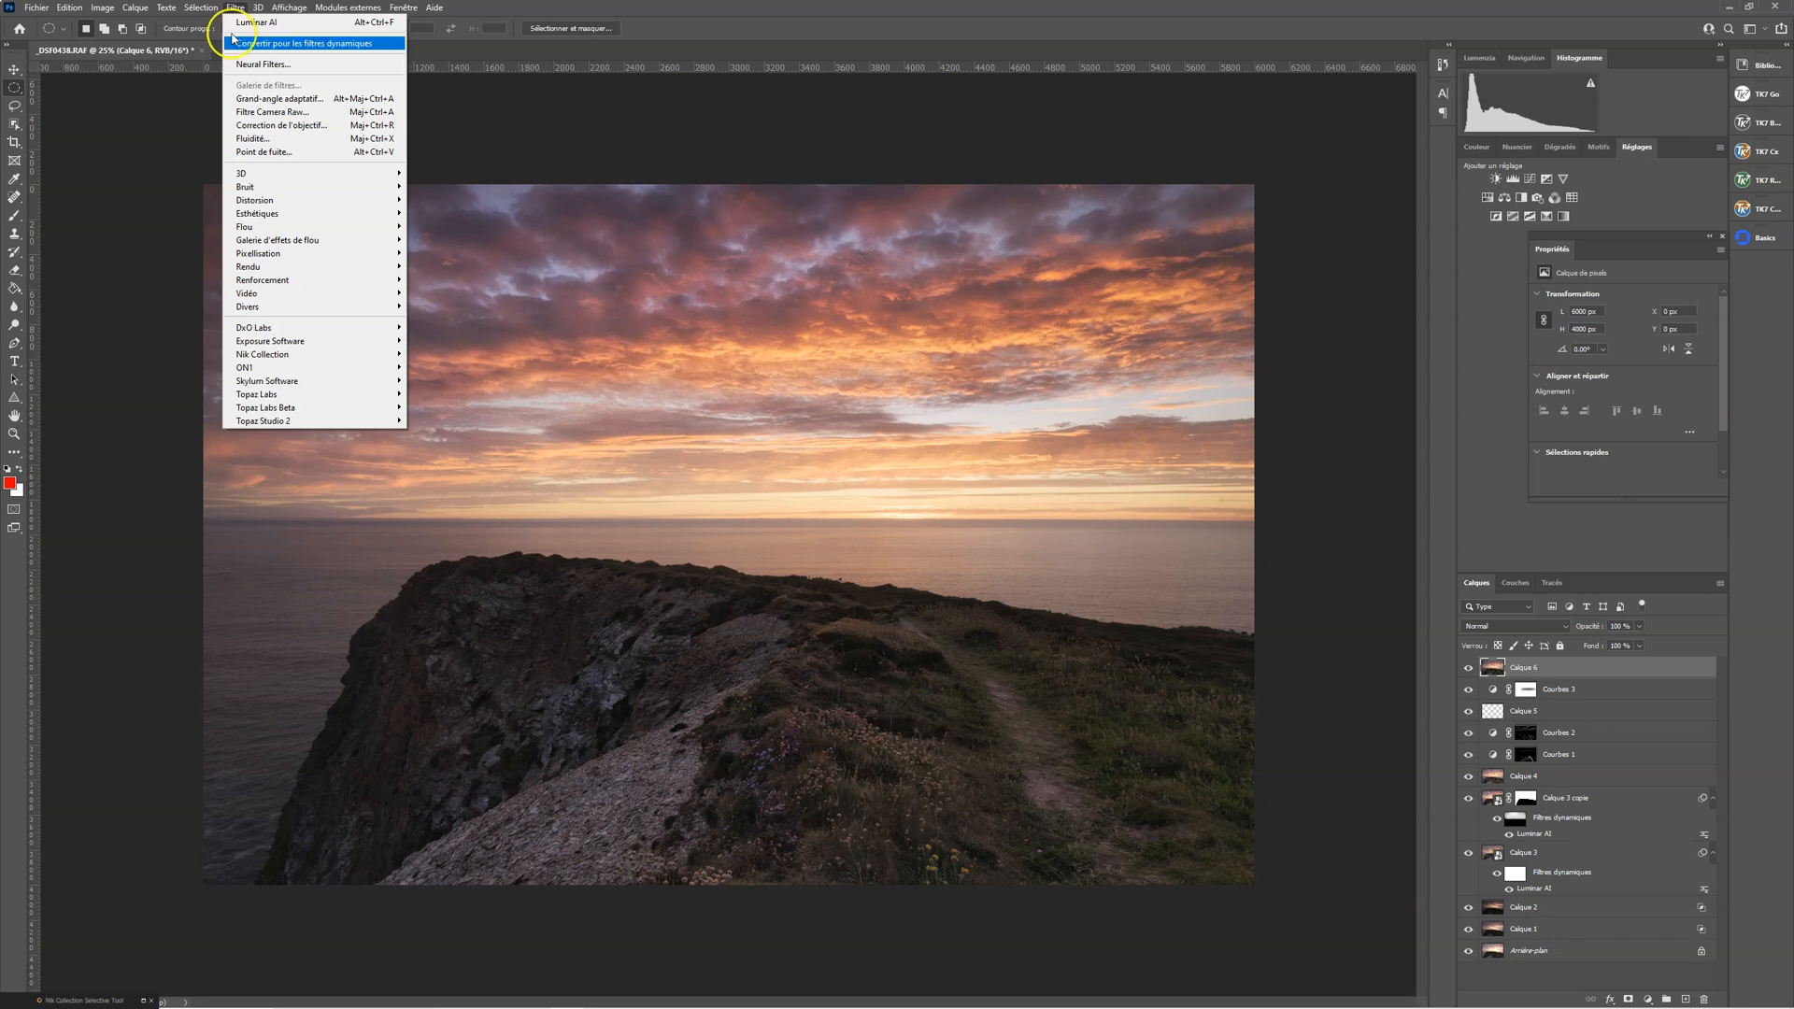
{"action": "mouse_move", "coordinate": [294, 285]}
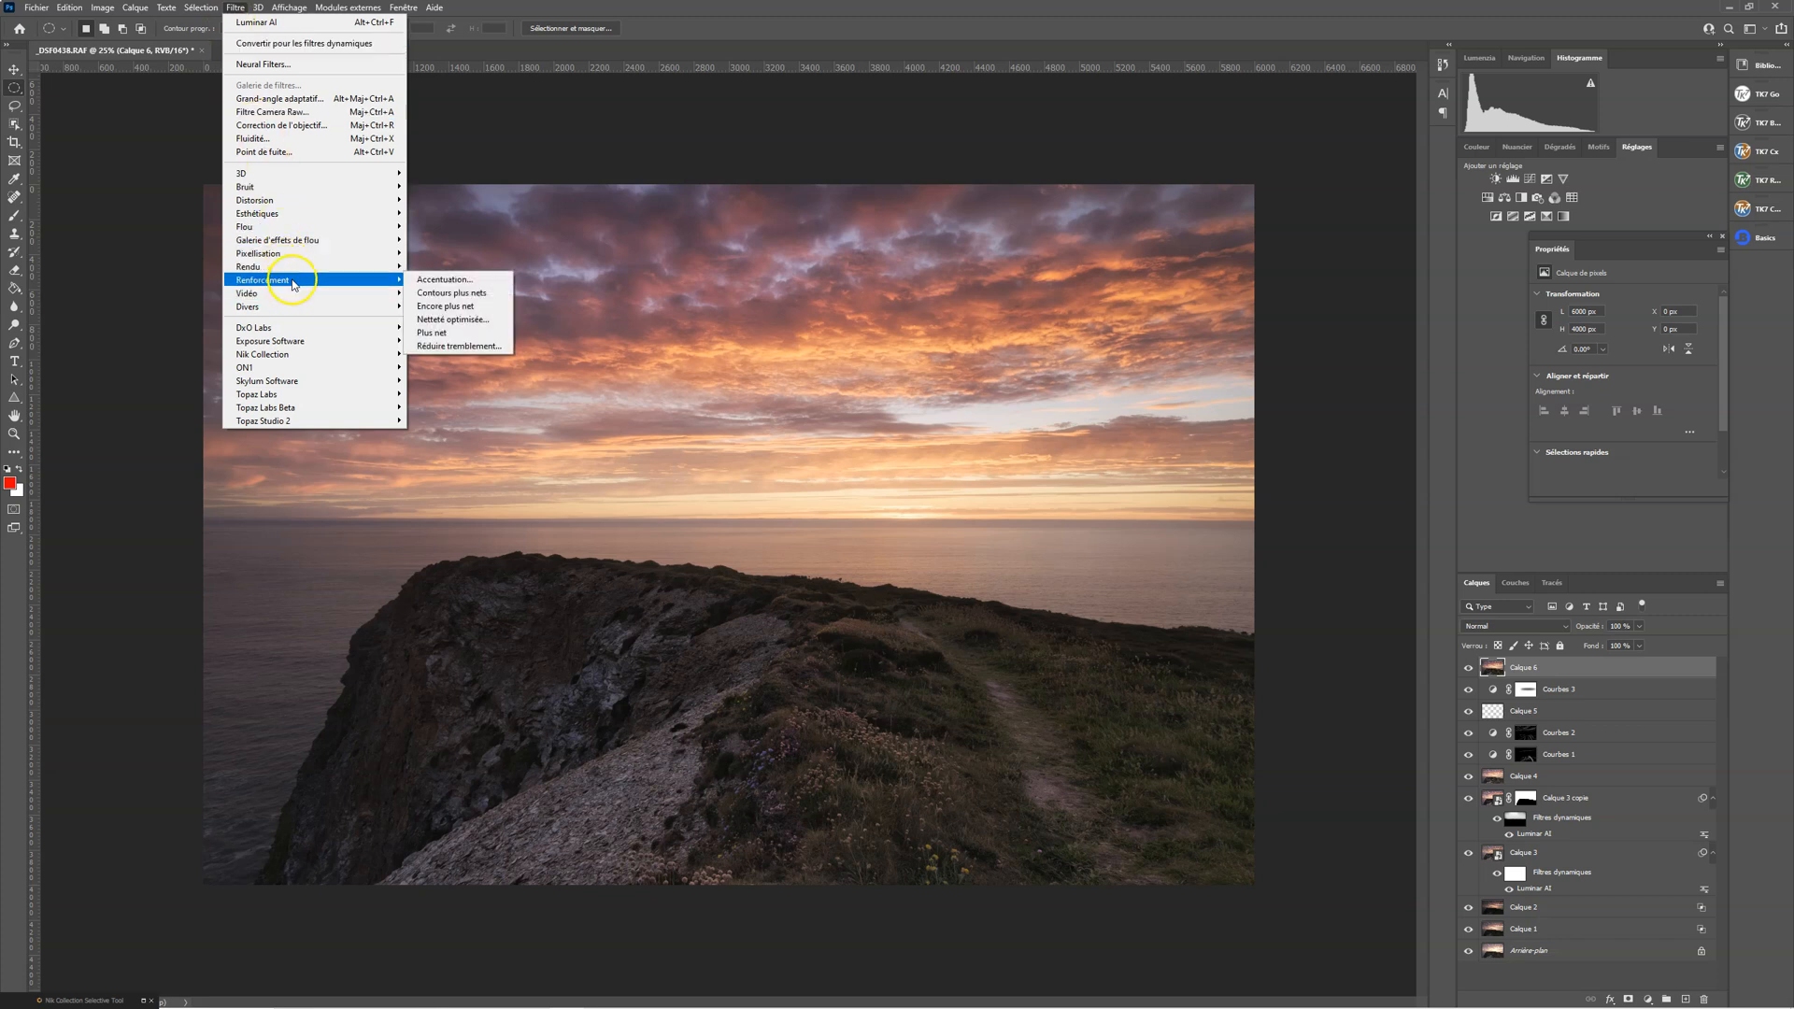
{"action": "left_click", "coordinate": [430, 280]}
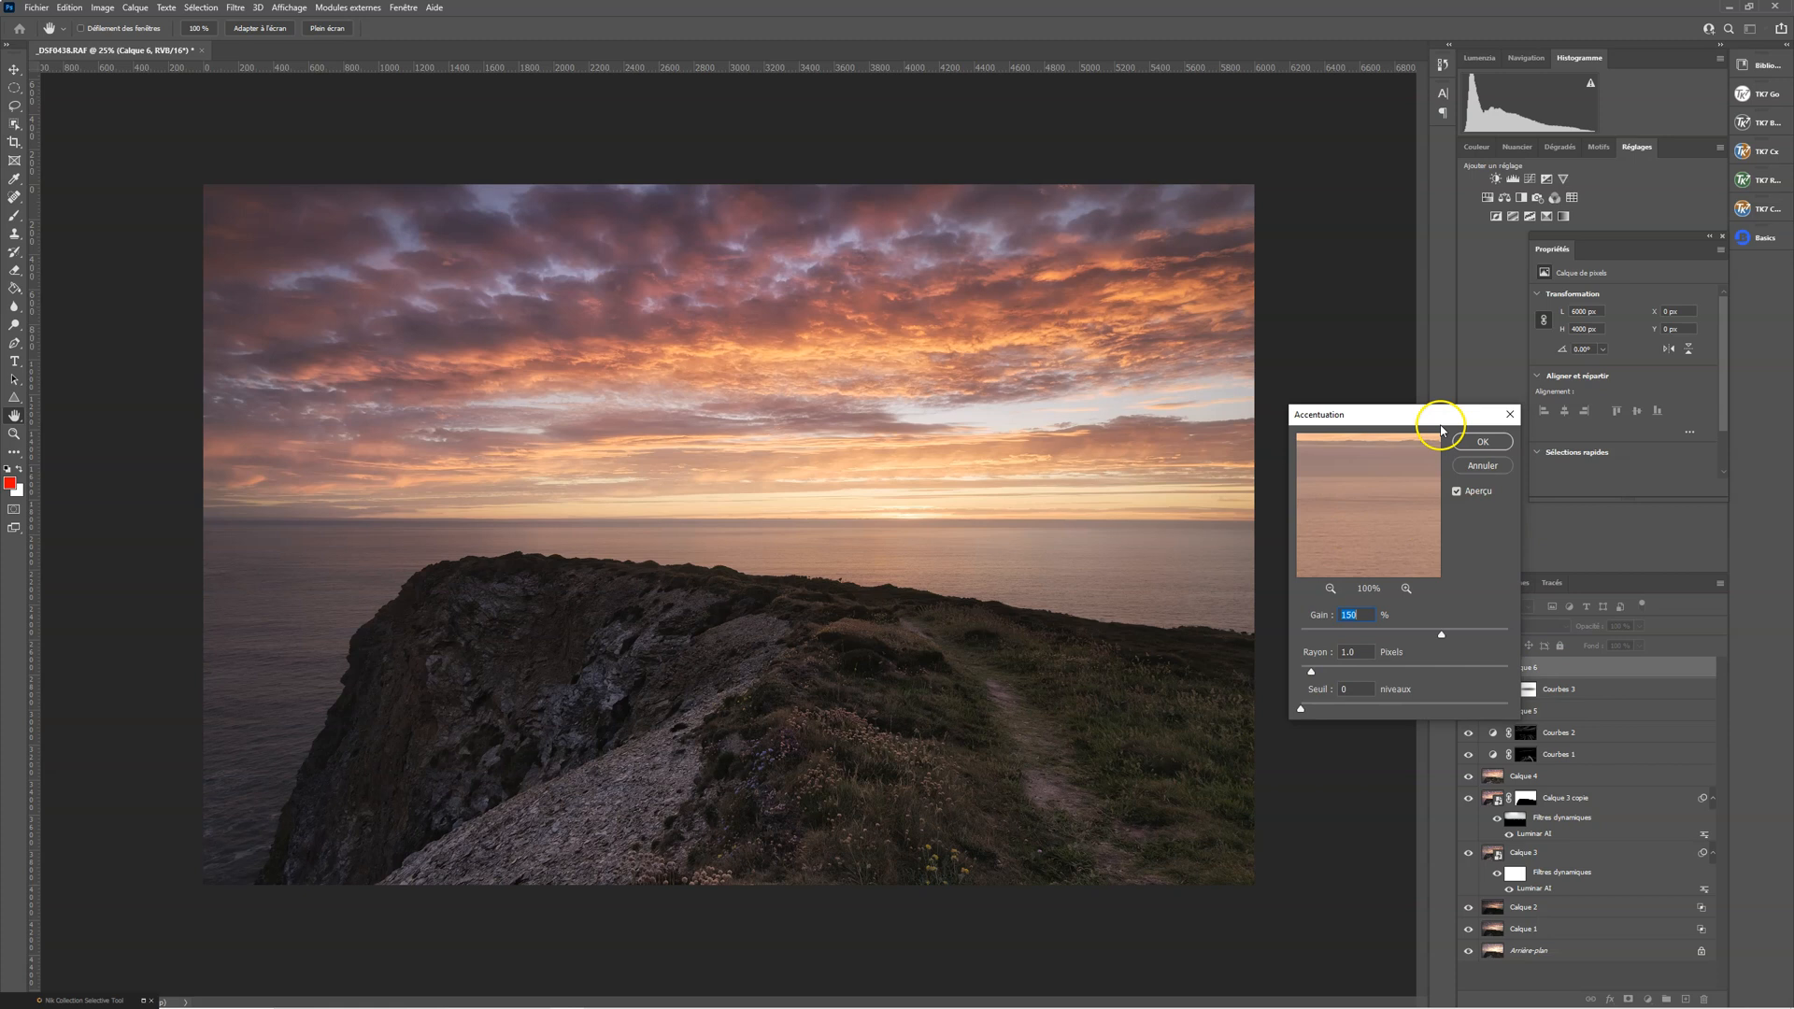
{"action": "left_click", "coordinate": [1457, 492]}
{"action": "left_click_drag", "start_coordinate": [1345, 520], "coordinate": [1378, 496]}
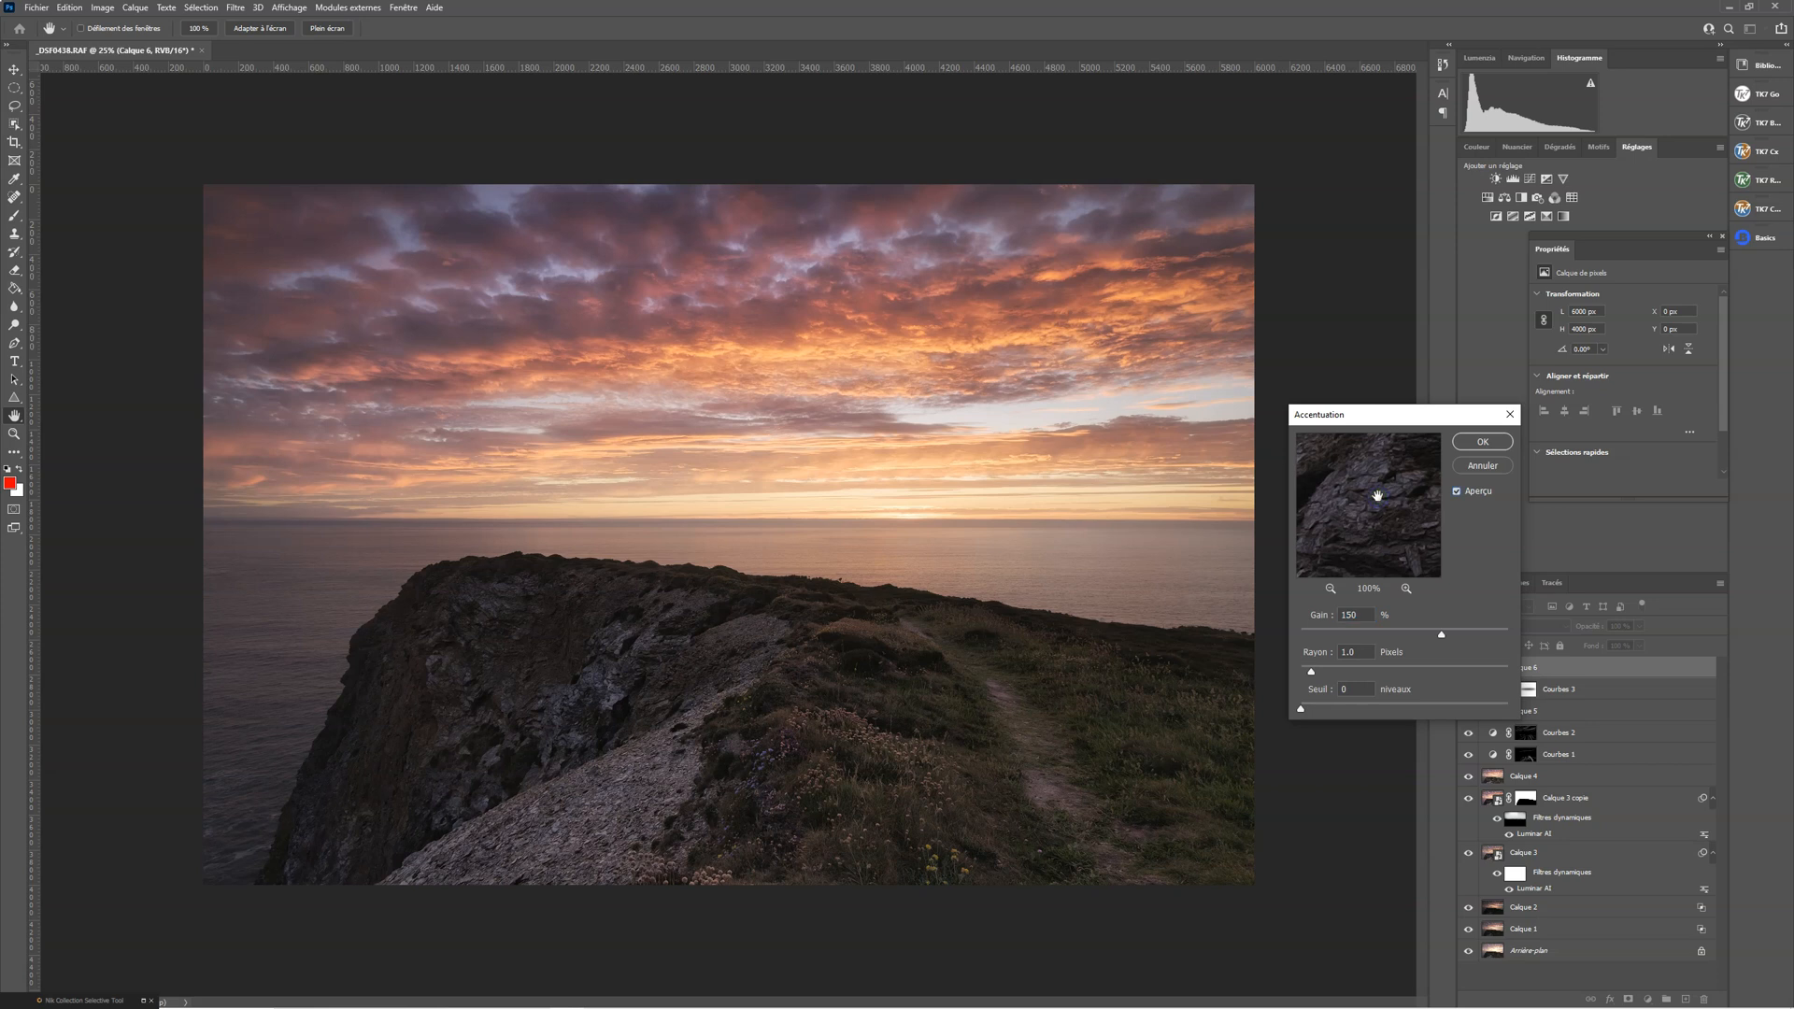
{"action": "left_click", "coordinate": [1481, 444]}
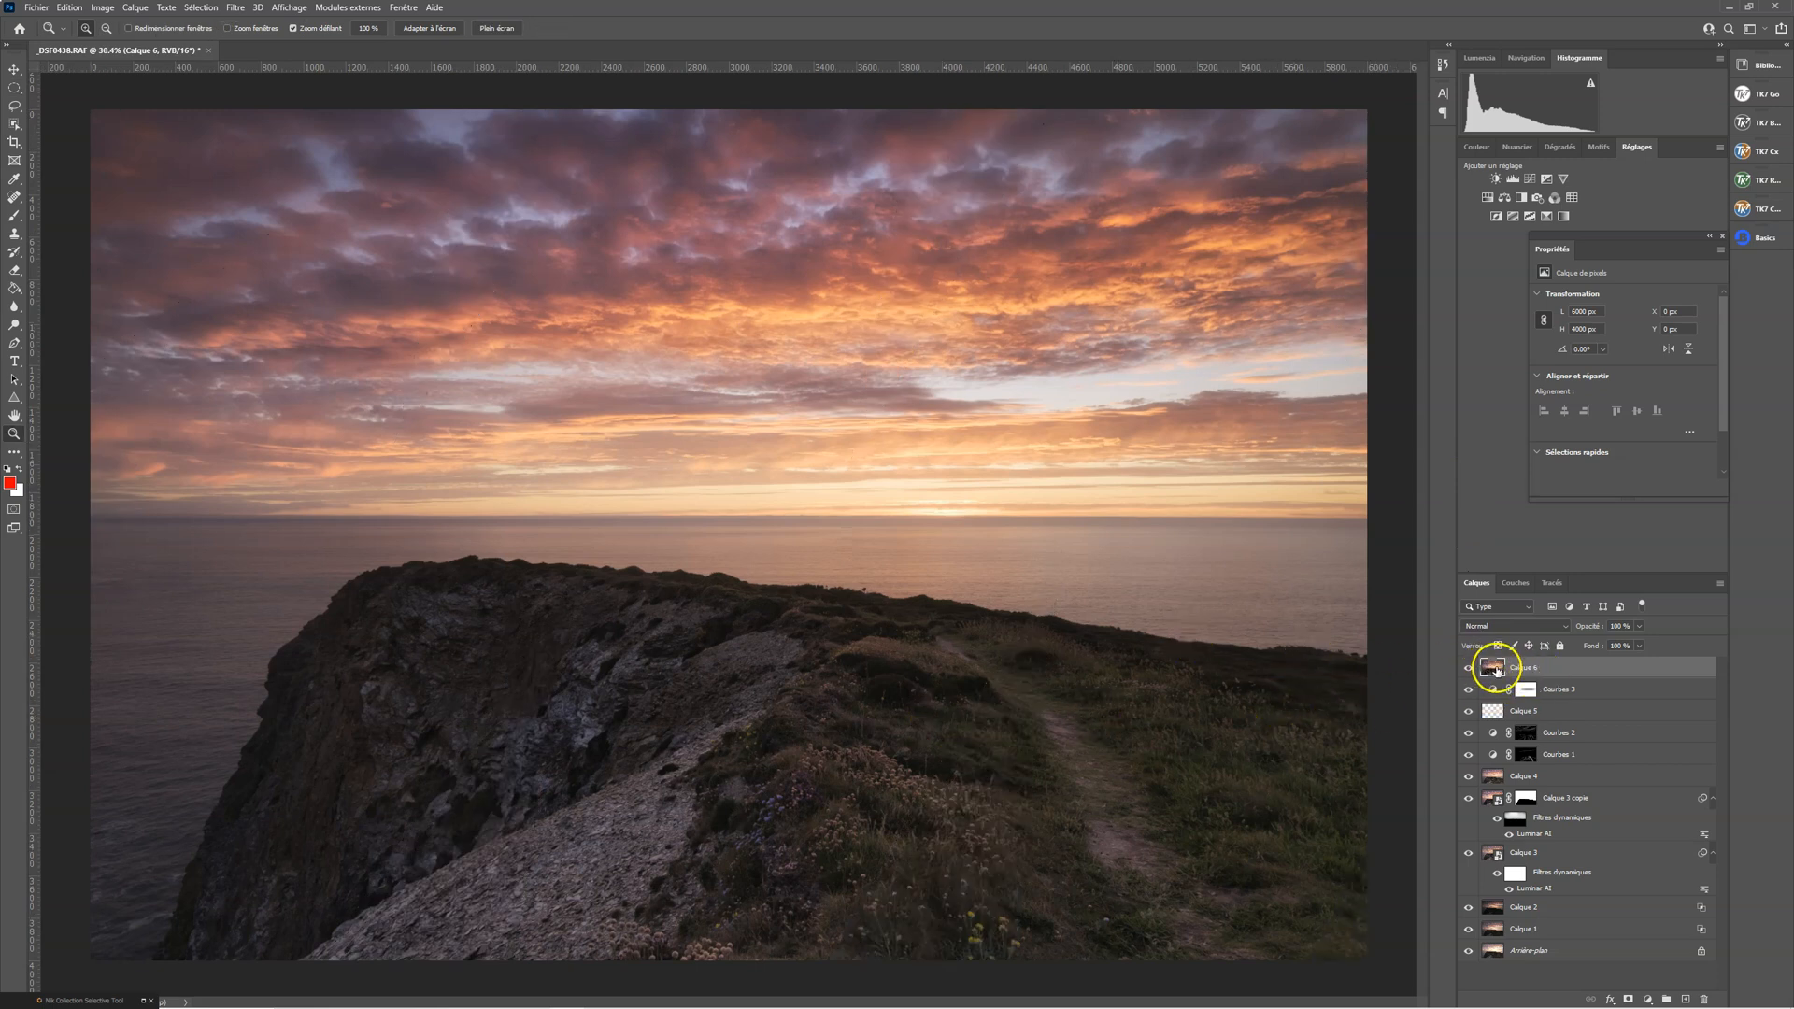
Delete Calque 6 and undo the deletion
{"action": "key", "text": "Delete"}
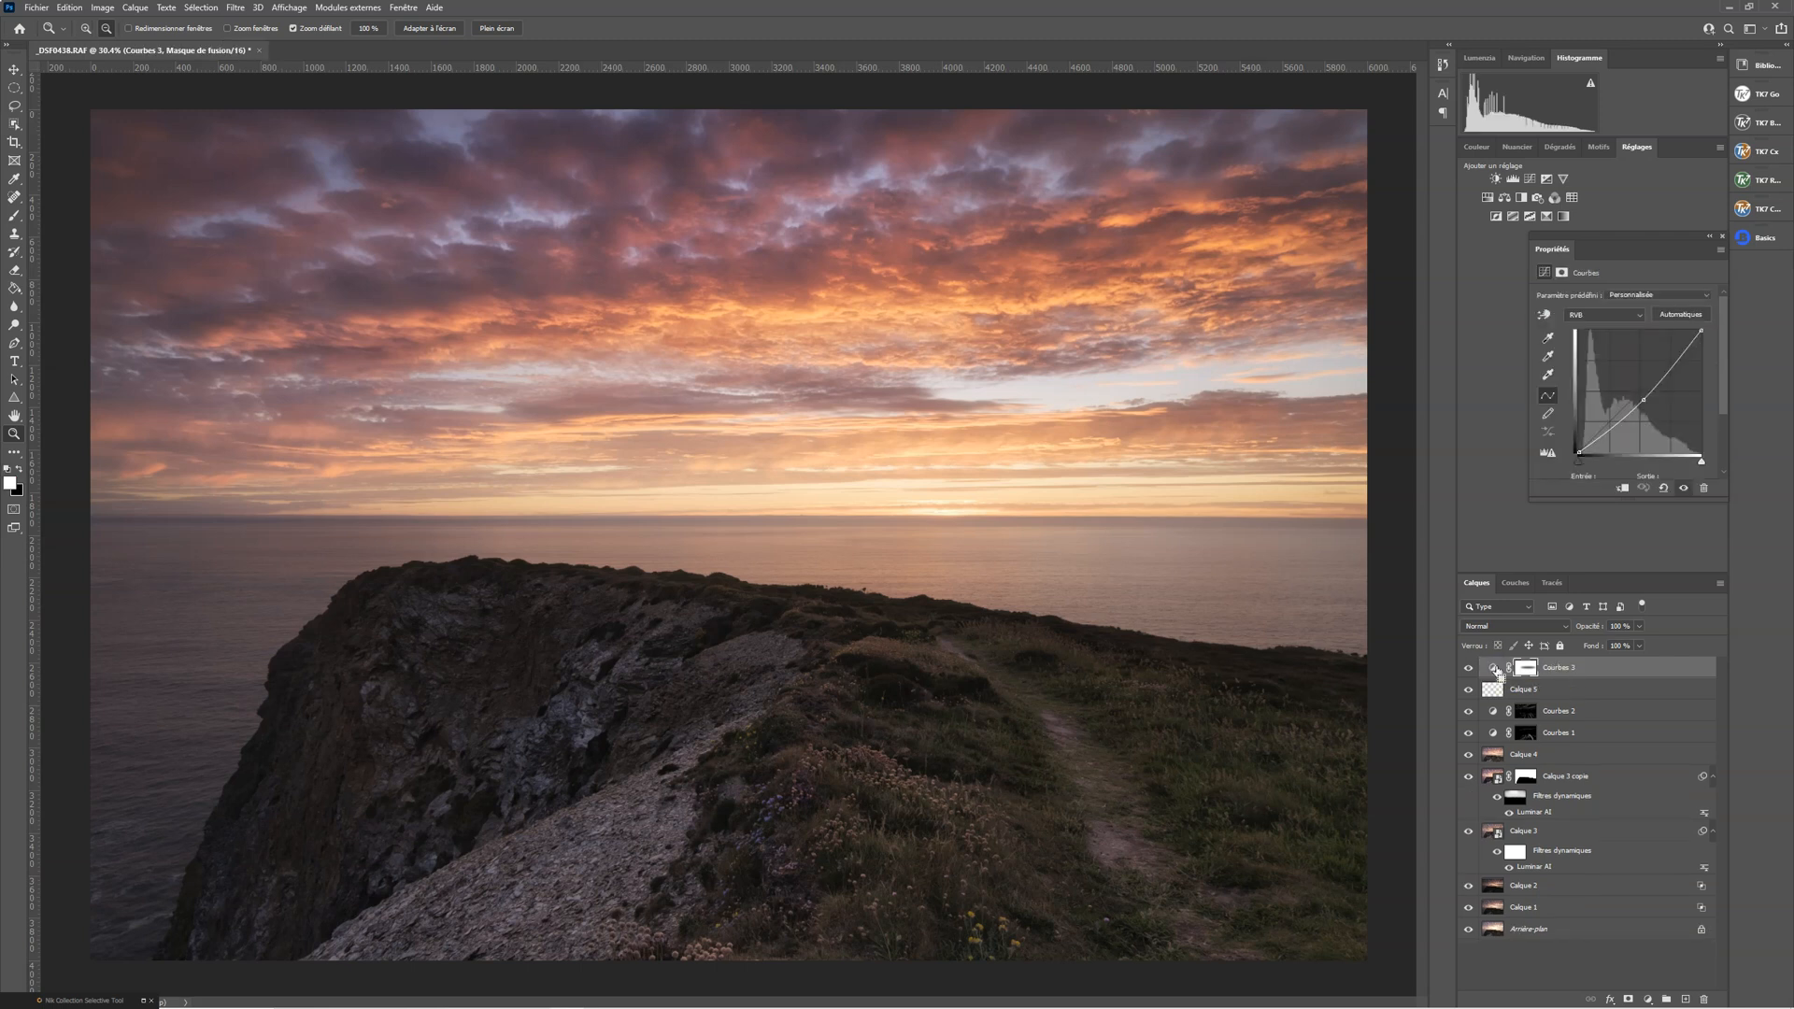
{"action": "key", "text": "ctrl+z"}
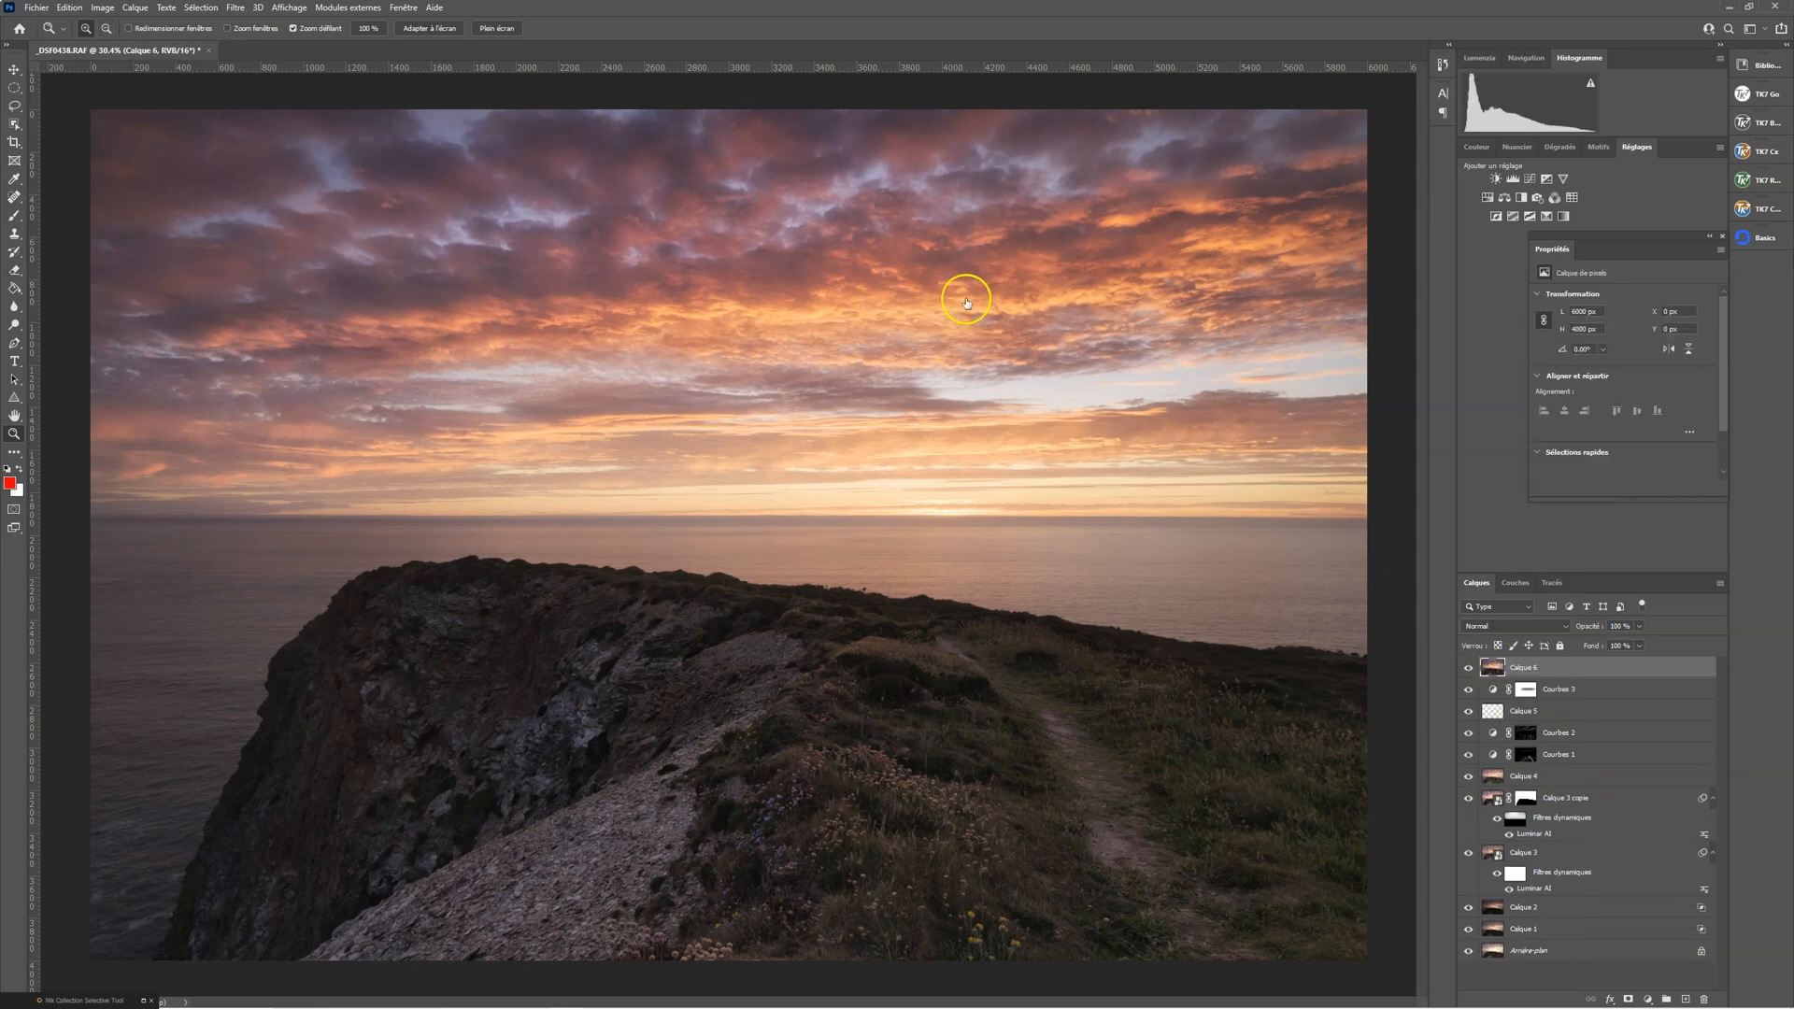
Sharpen Calque 6 with the Accentuation filter at gain 200%, radius 1.0 pixel and threshold 0, checking the detail on the rocks
{"action": "left_click", "coordinate": [244, 8]}
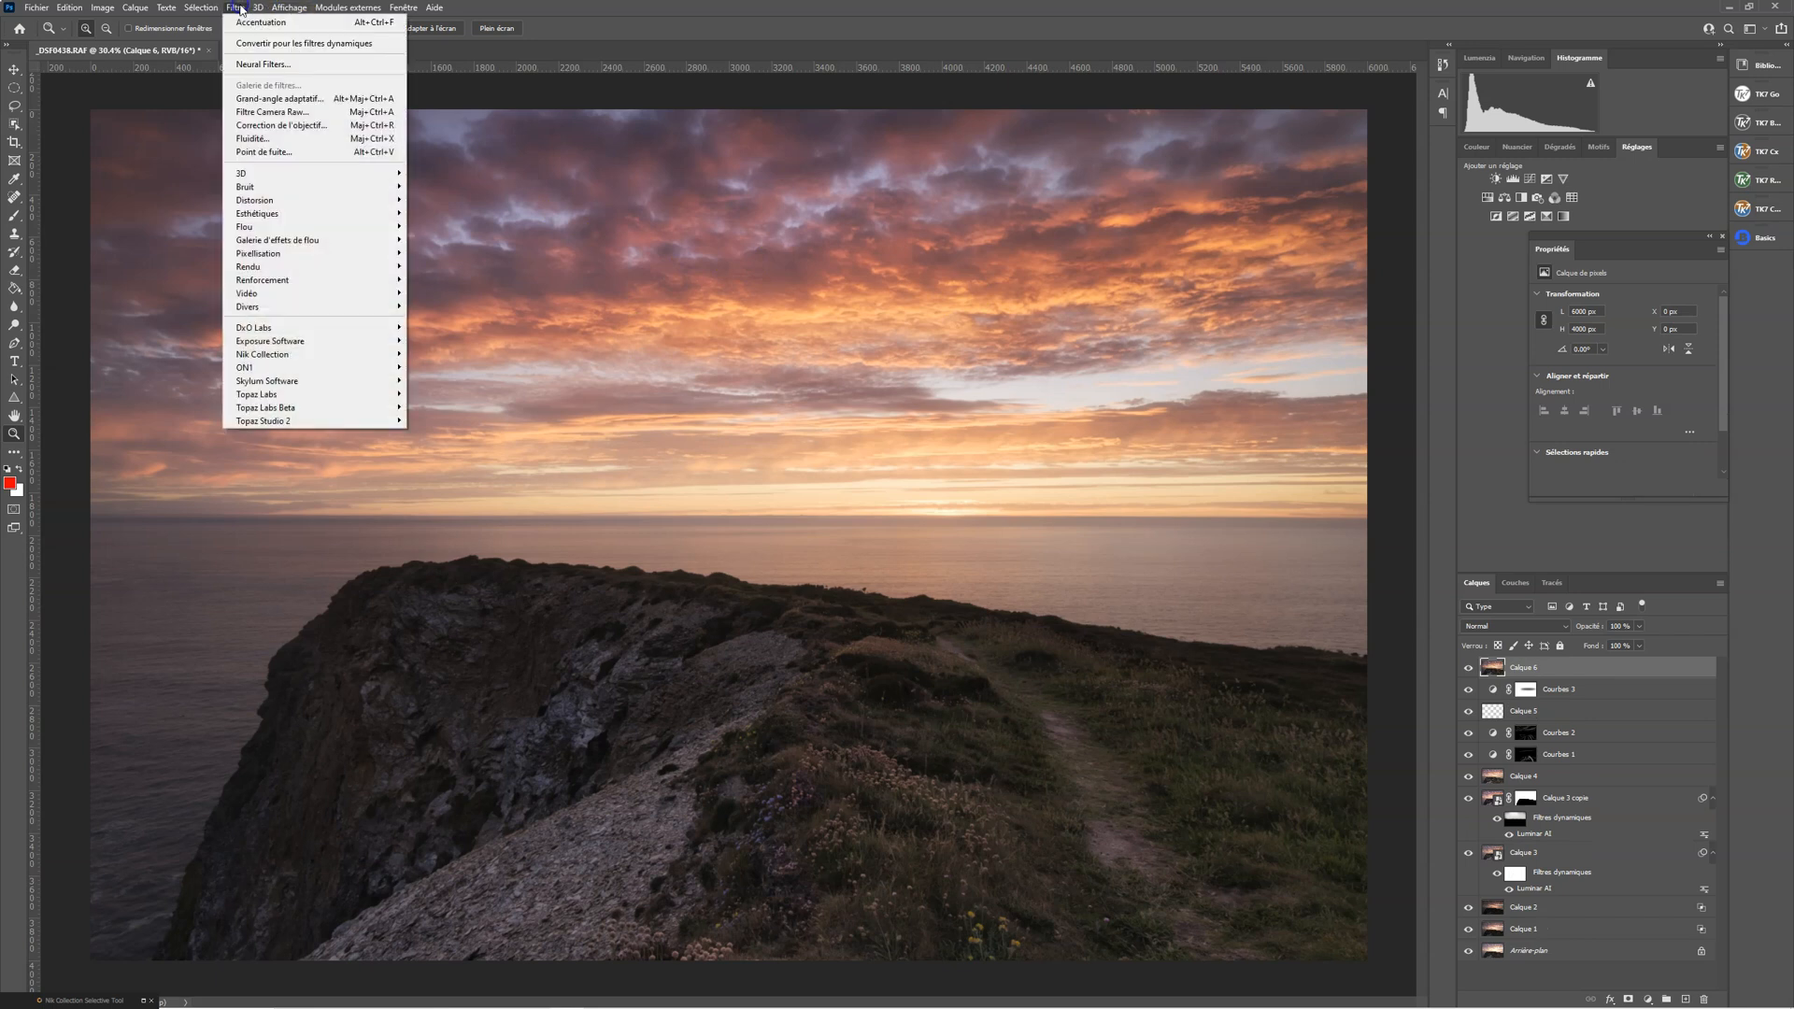
{"action": "mouse_move", "coordinate": [290, 260]}
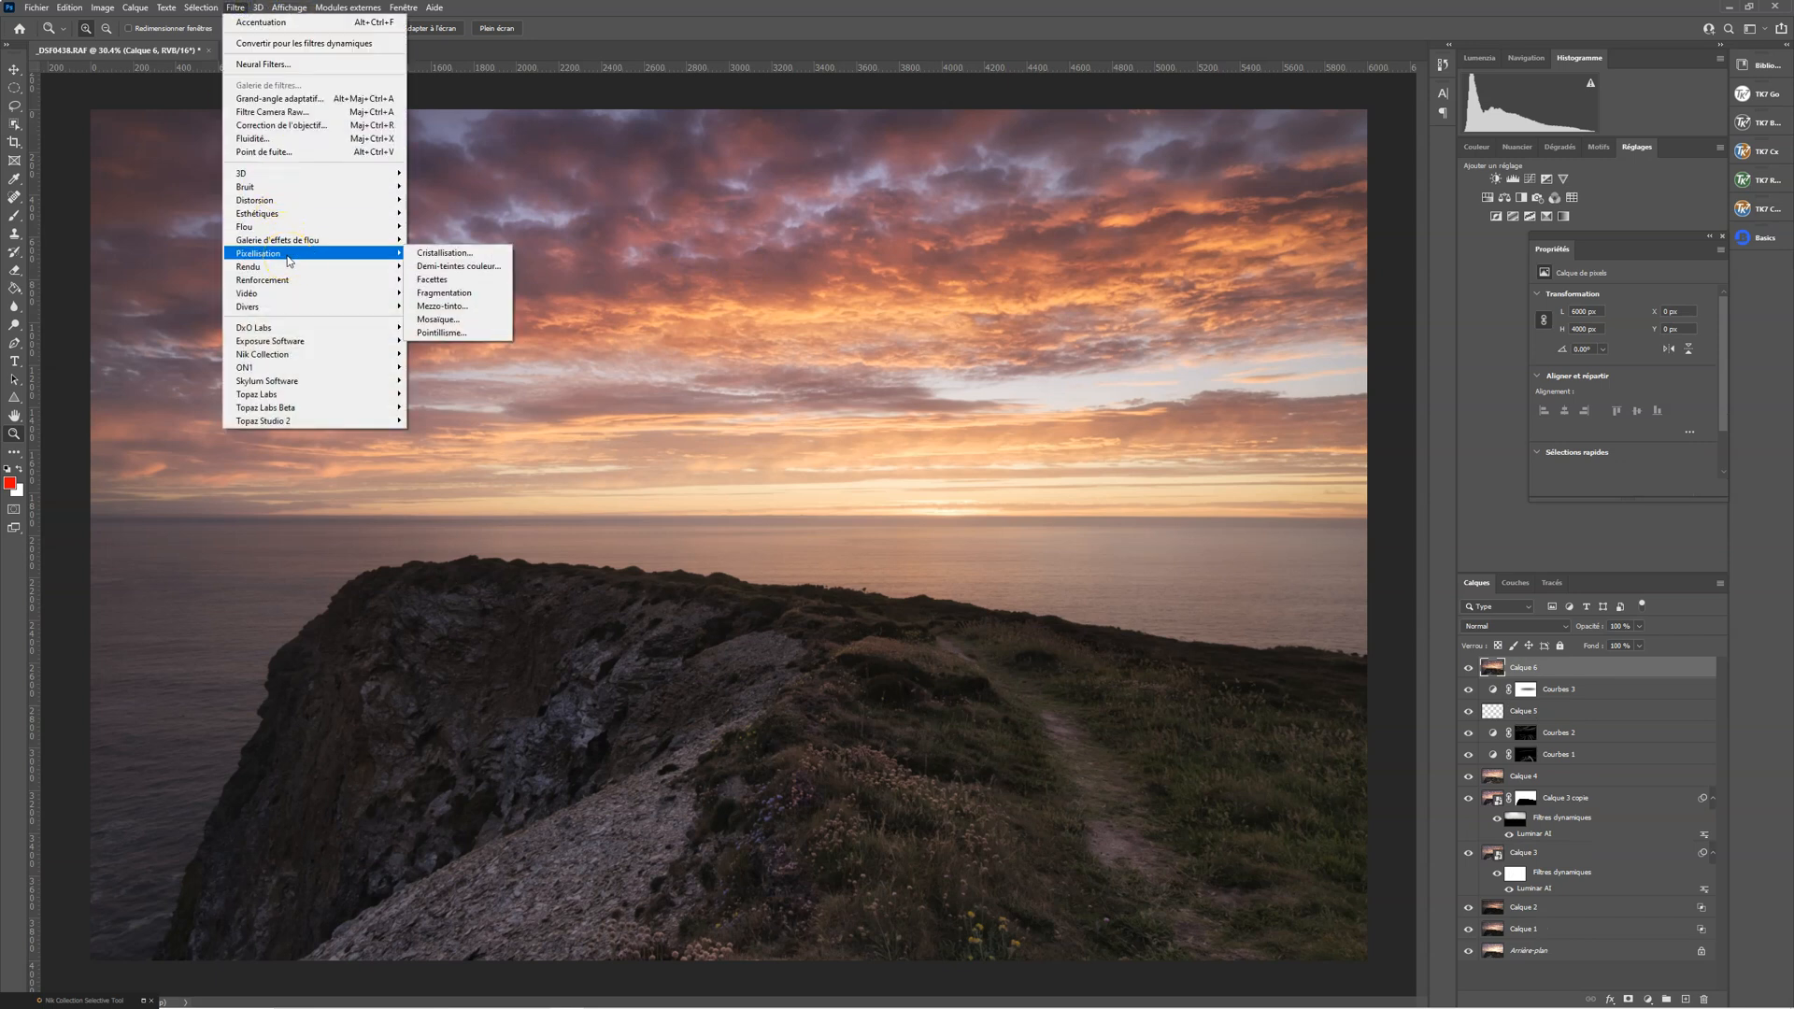
{"action": "left_click", "coordinate": [413, 278]}
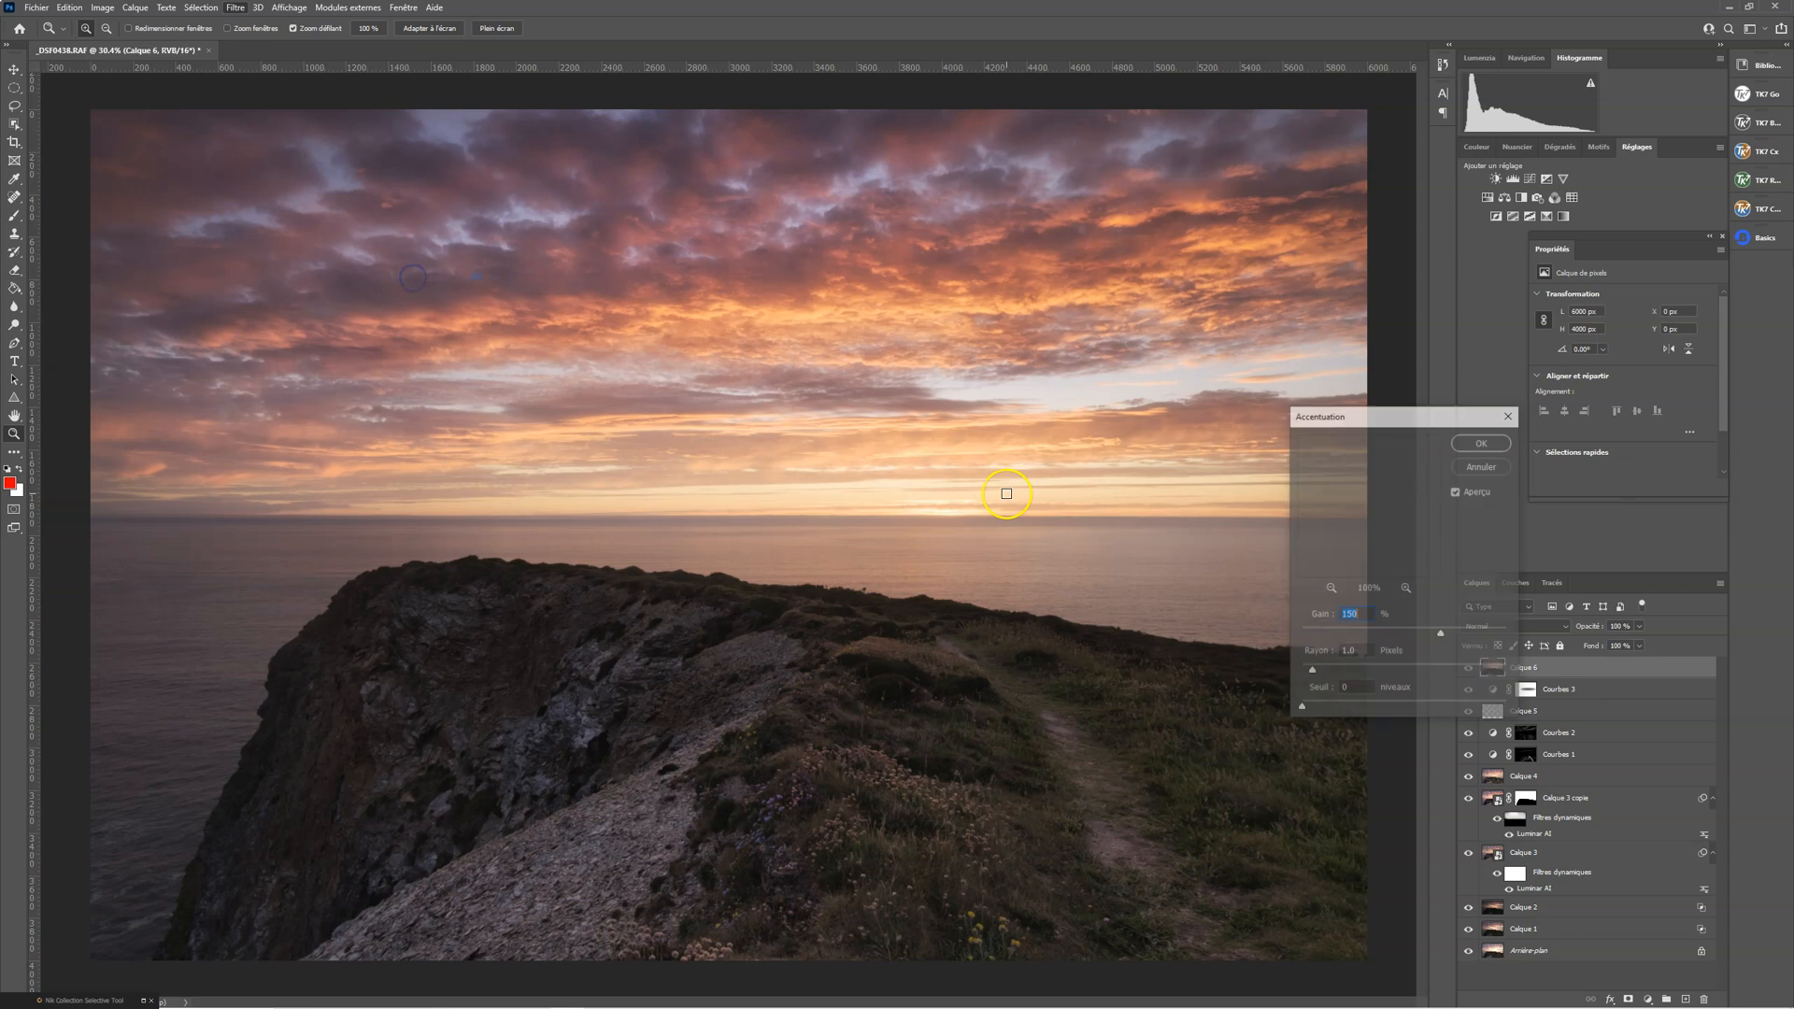
{"action": "left_click_drag", "start_coordinate": [1367, 618], "coordinate": [1332, 615]}
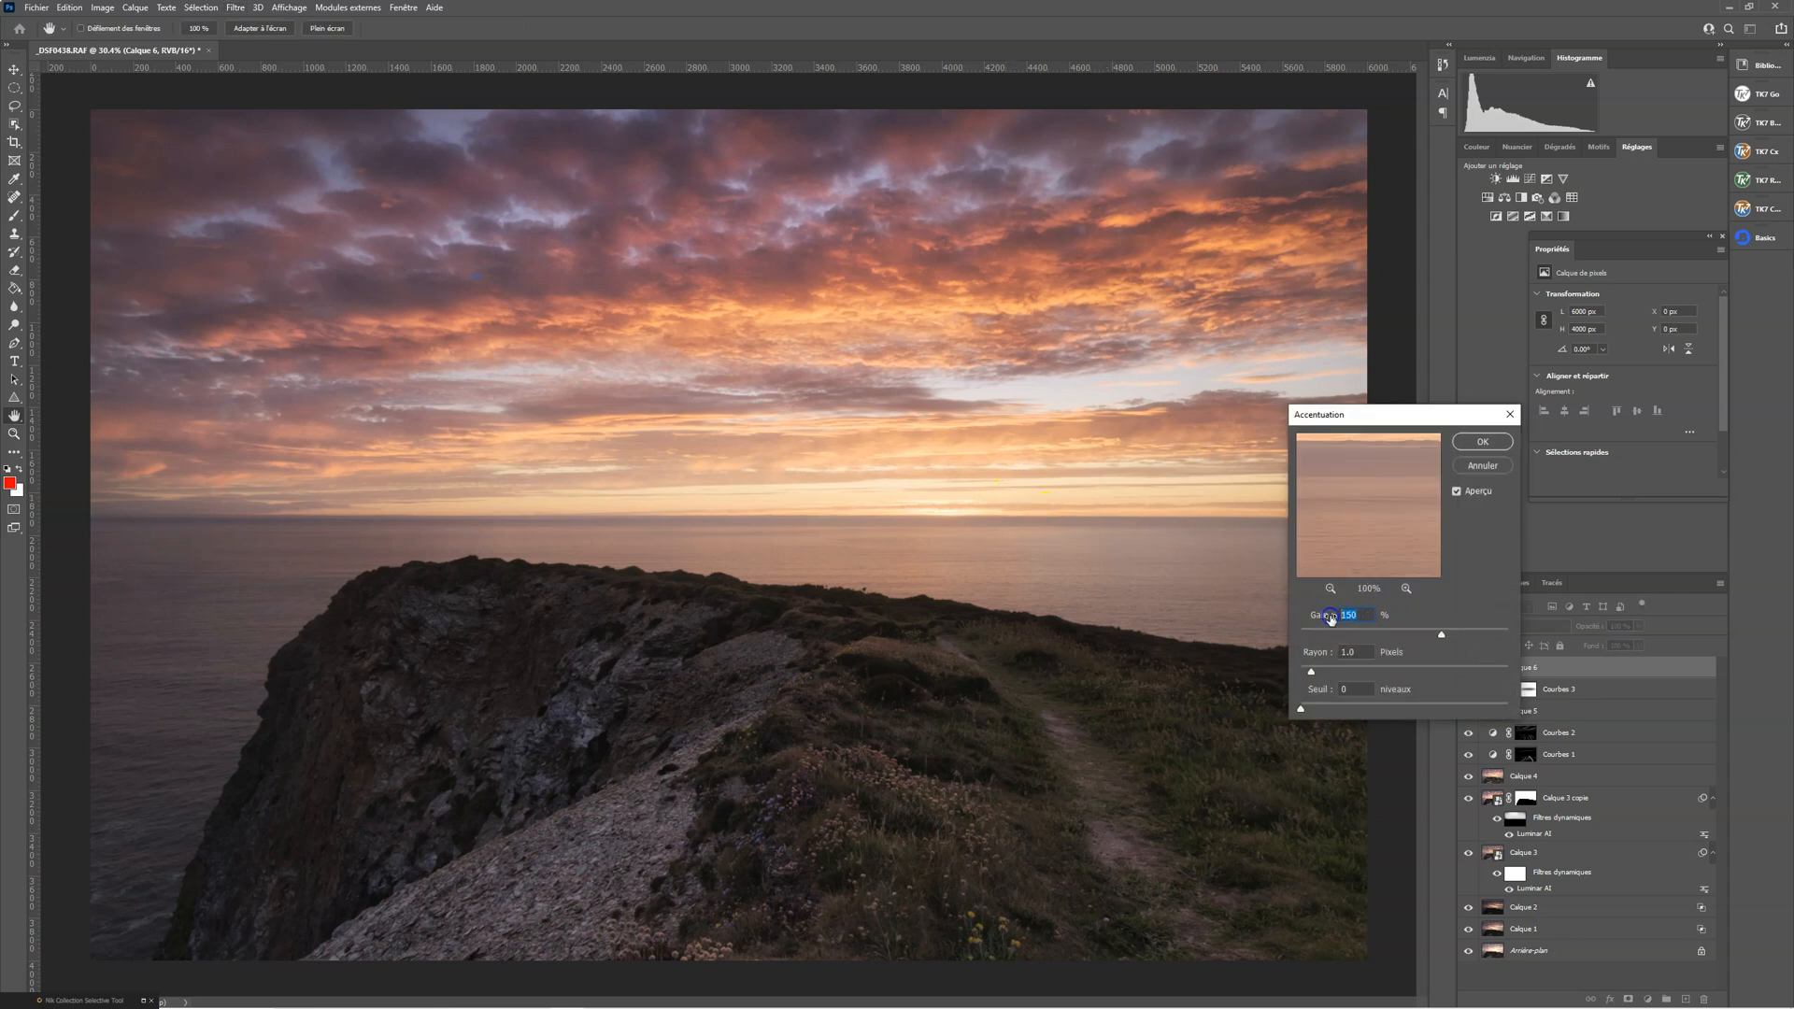
{"action": "type", "text": "200"}
{"action": "key", "text": "Return"}
{"action": "key", "text": "z"}
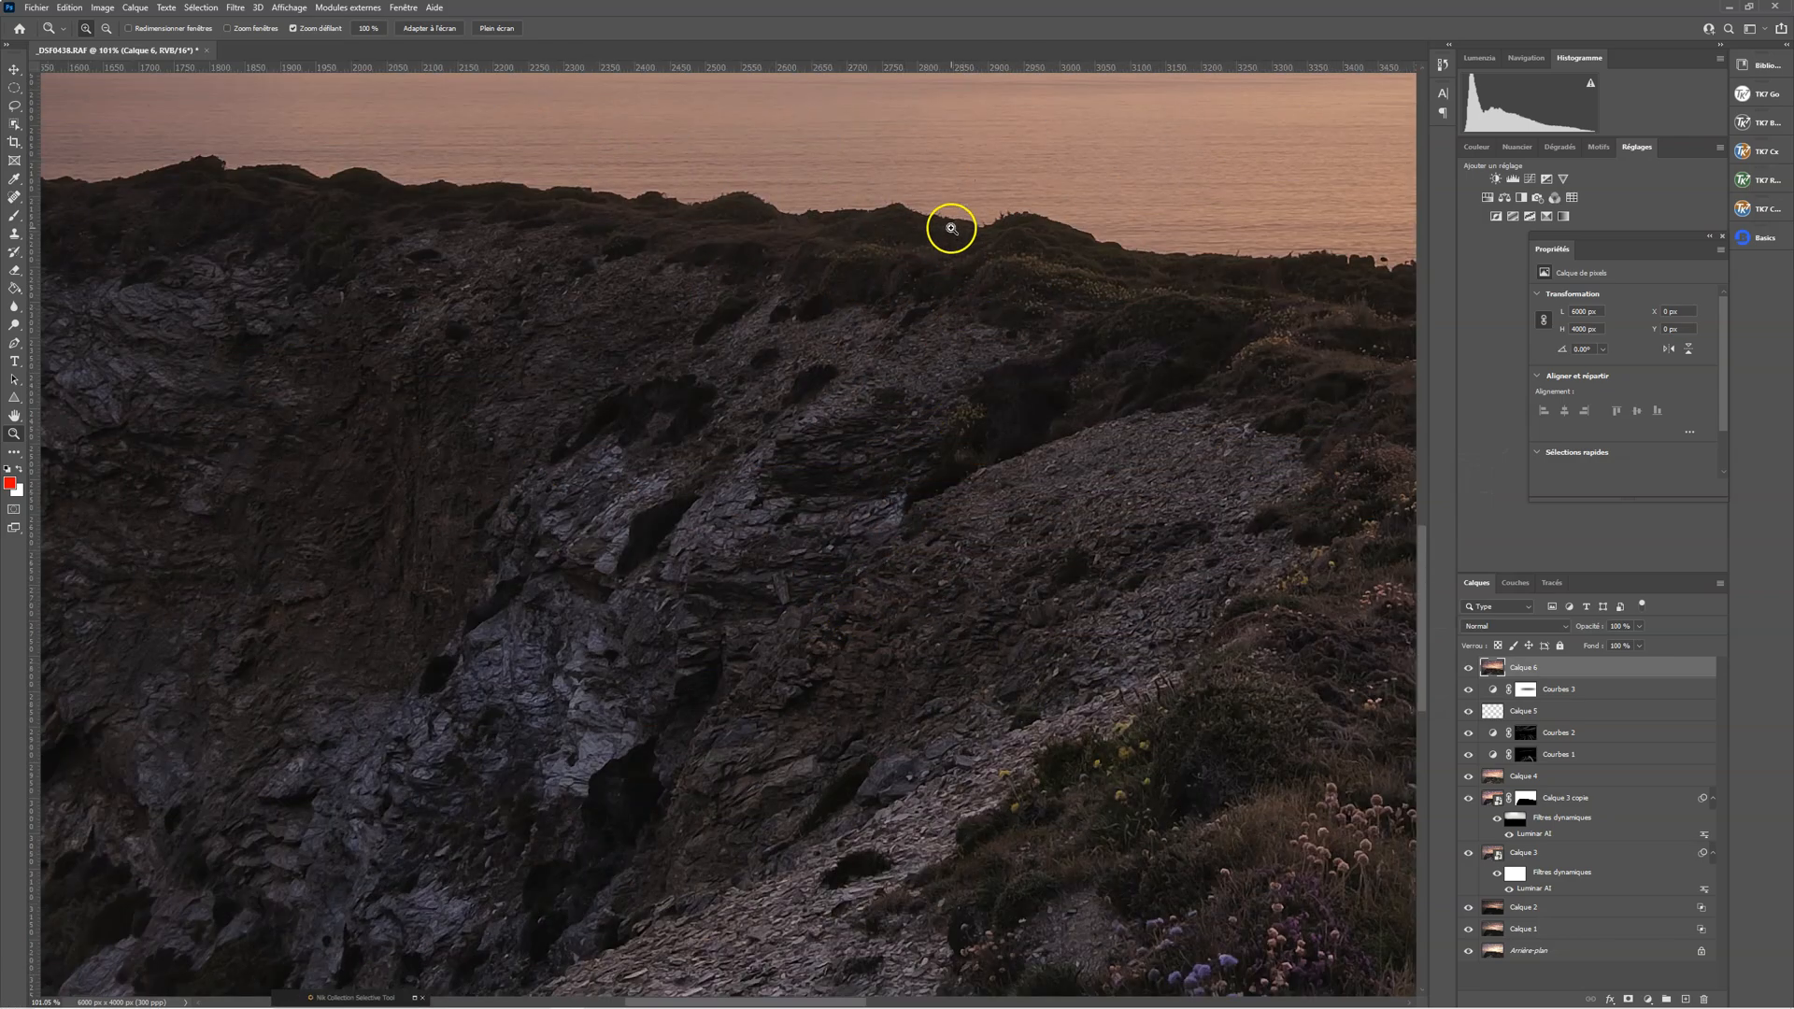
{"action": "left_click_drag", "start_coordinate": [952, 228], "coordinate": [926, 190]}
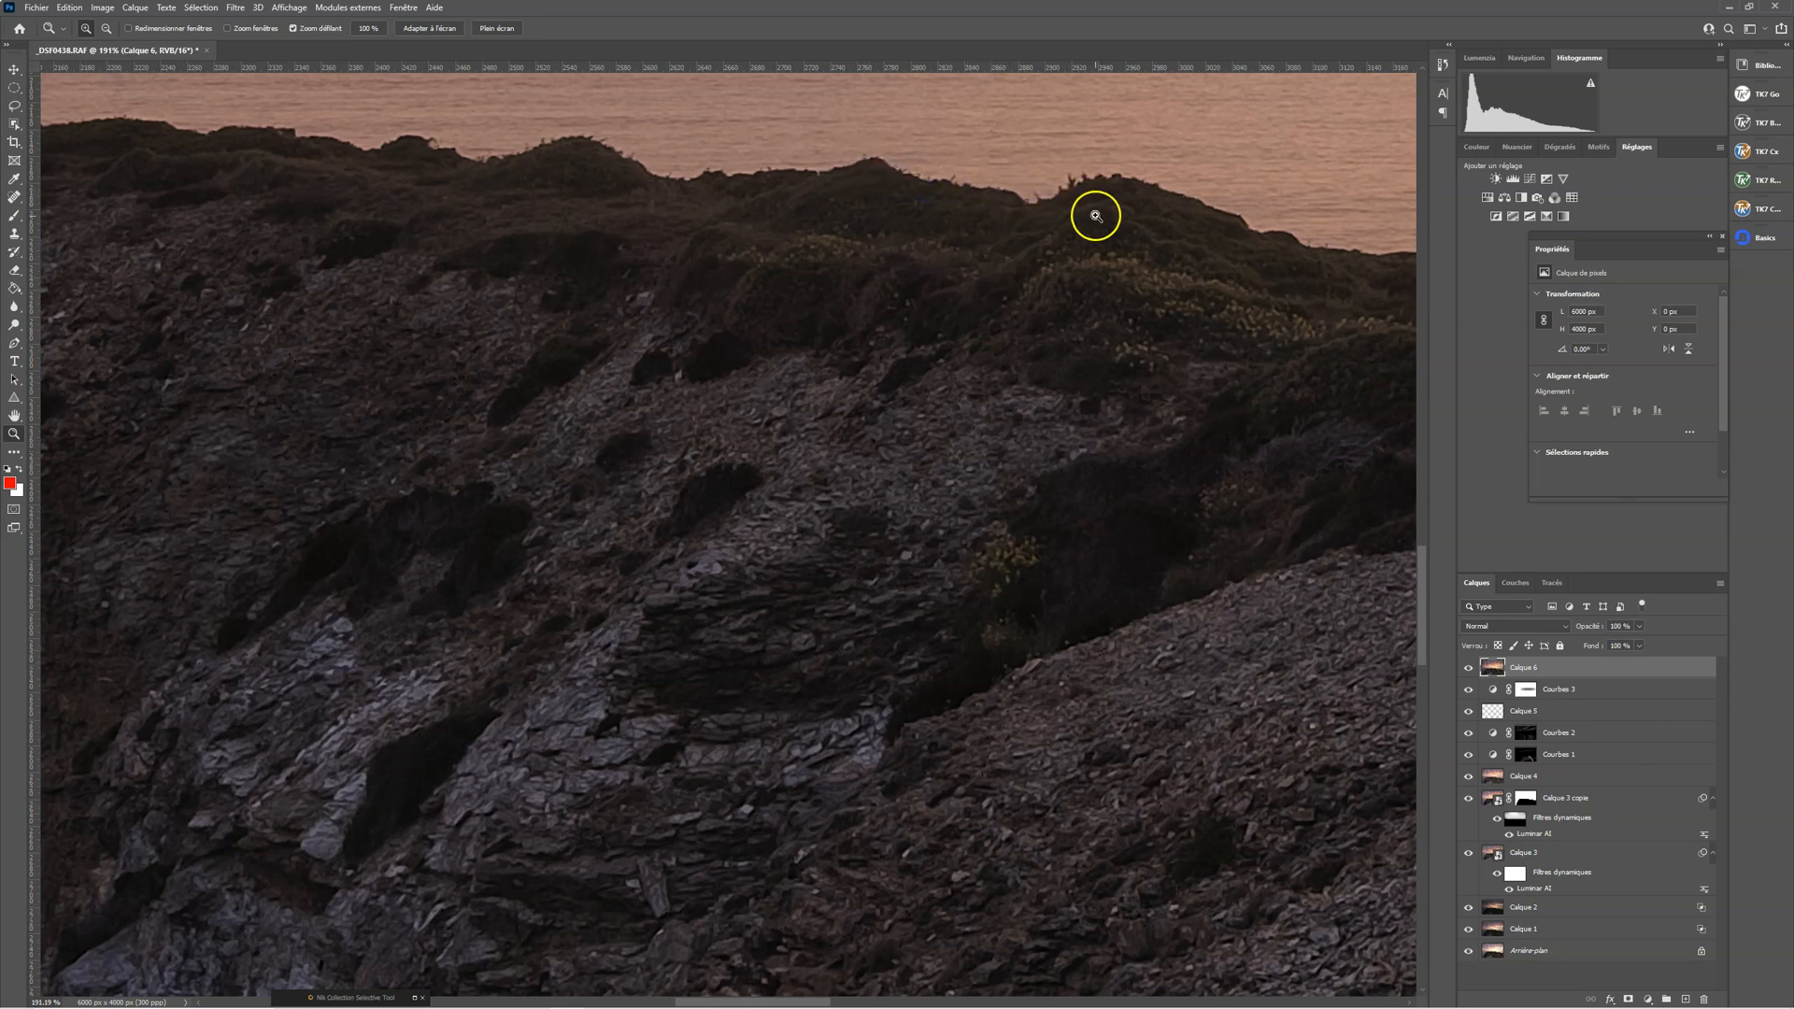
{"action": "left_click_drag", "start_coordinate": [1085, 428], "coordinate": [979, 440]}
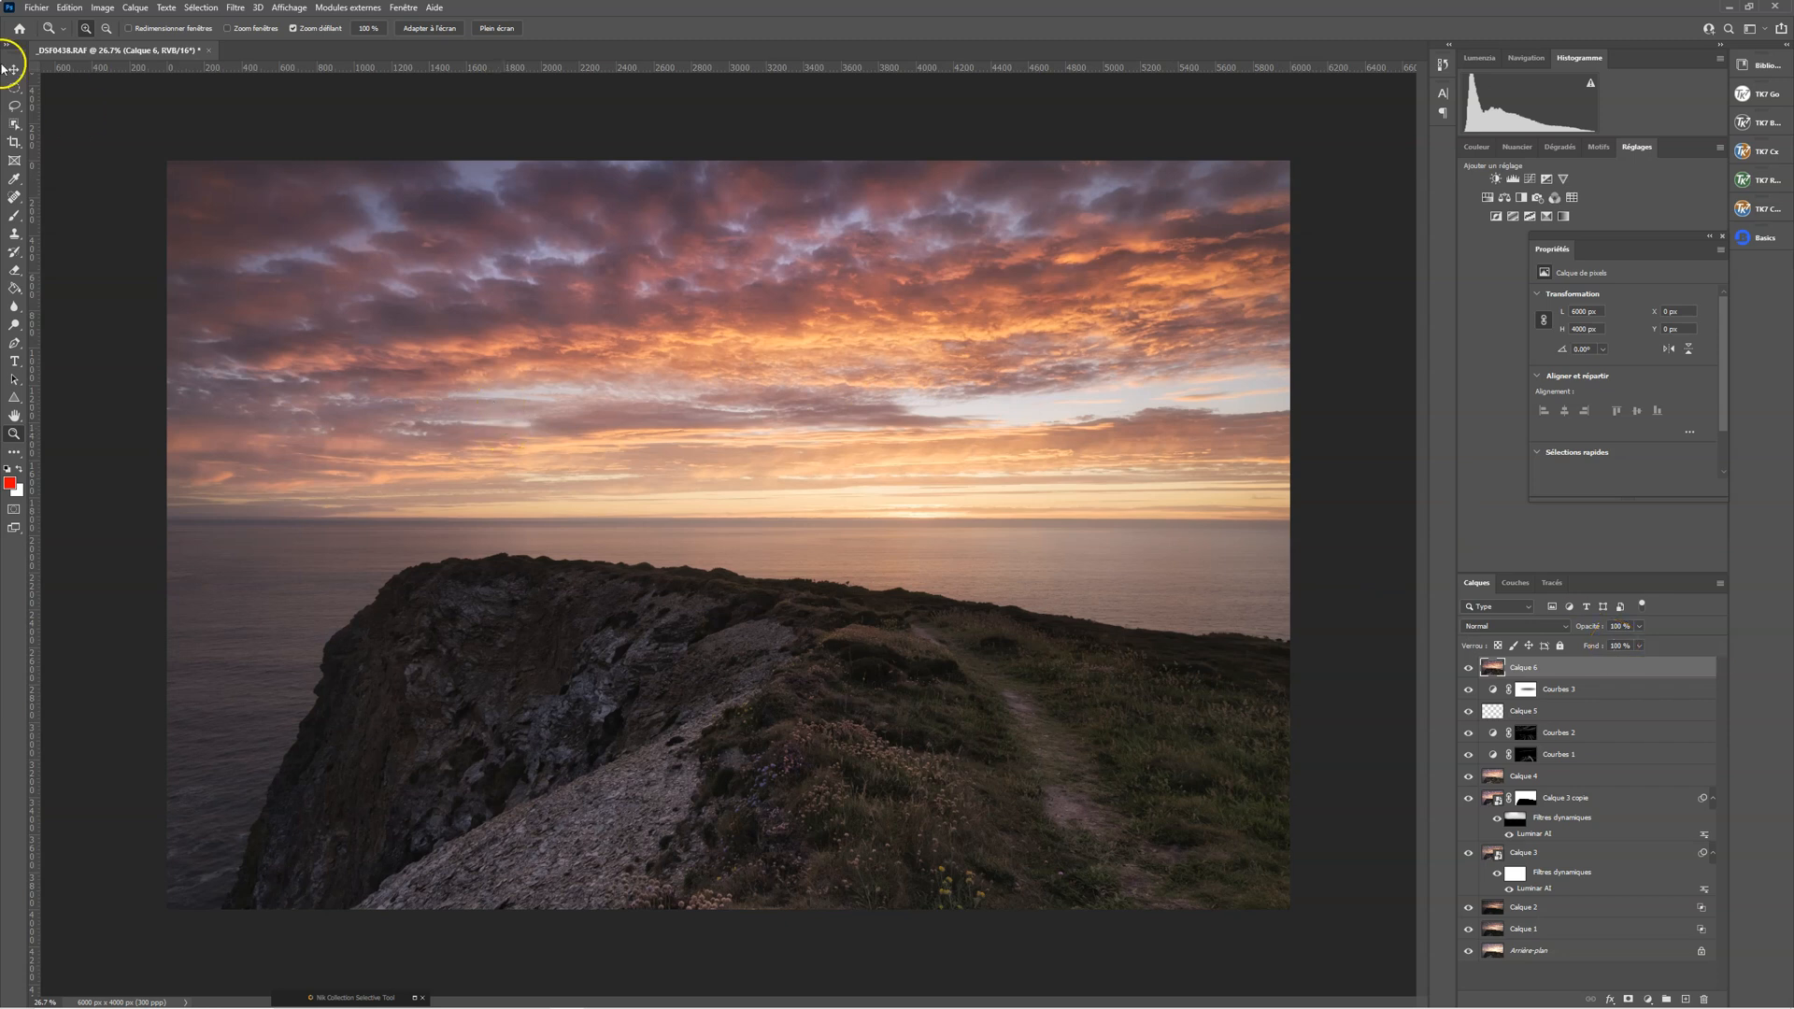
Select the headland on Calque 6 with the Object Selection tool and check the selection edge along the ridge
{"action": "left_click", "coordinate": [16, 127]}
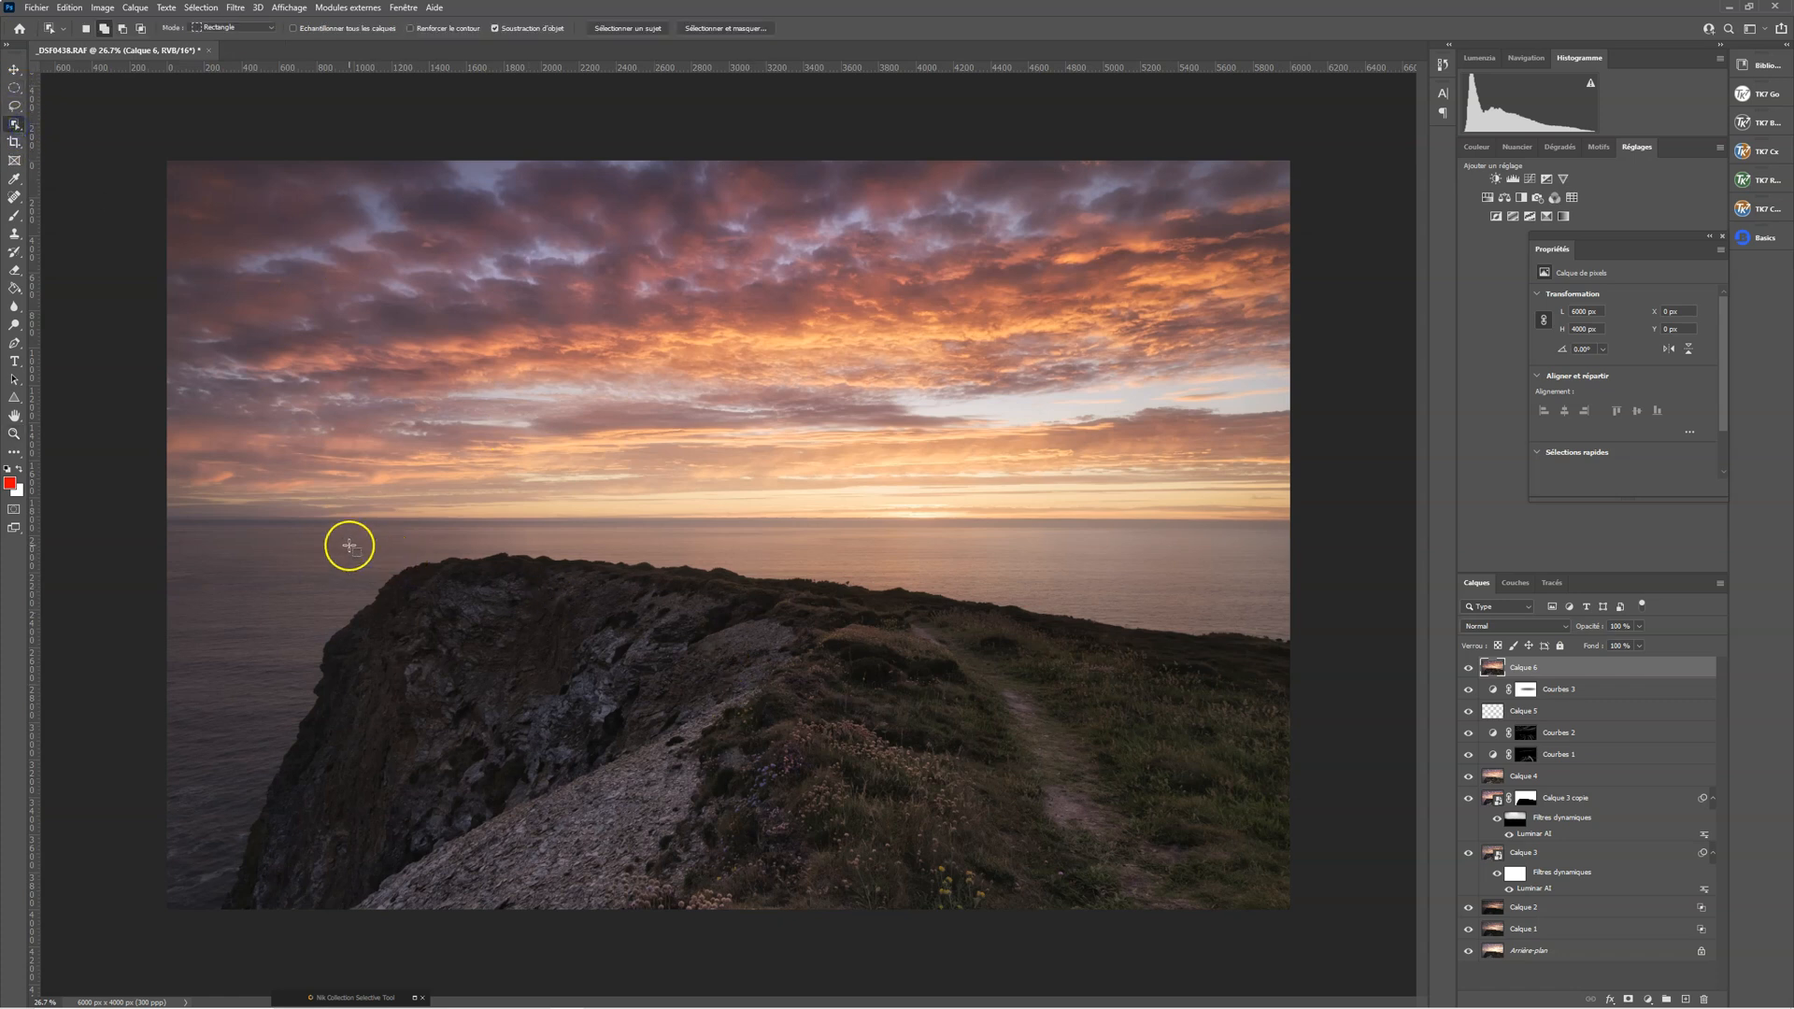
{"action": "left_click_drag", "start_coordinate": [259, 549], "coordinate": [1350, 993]}
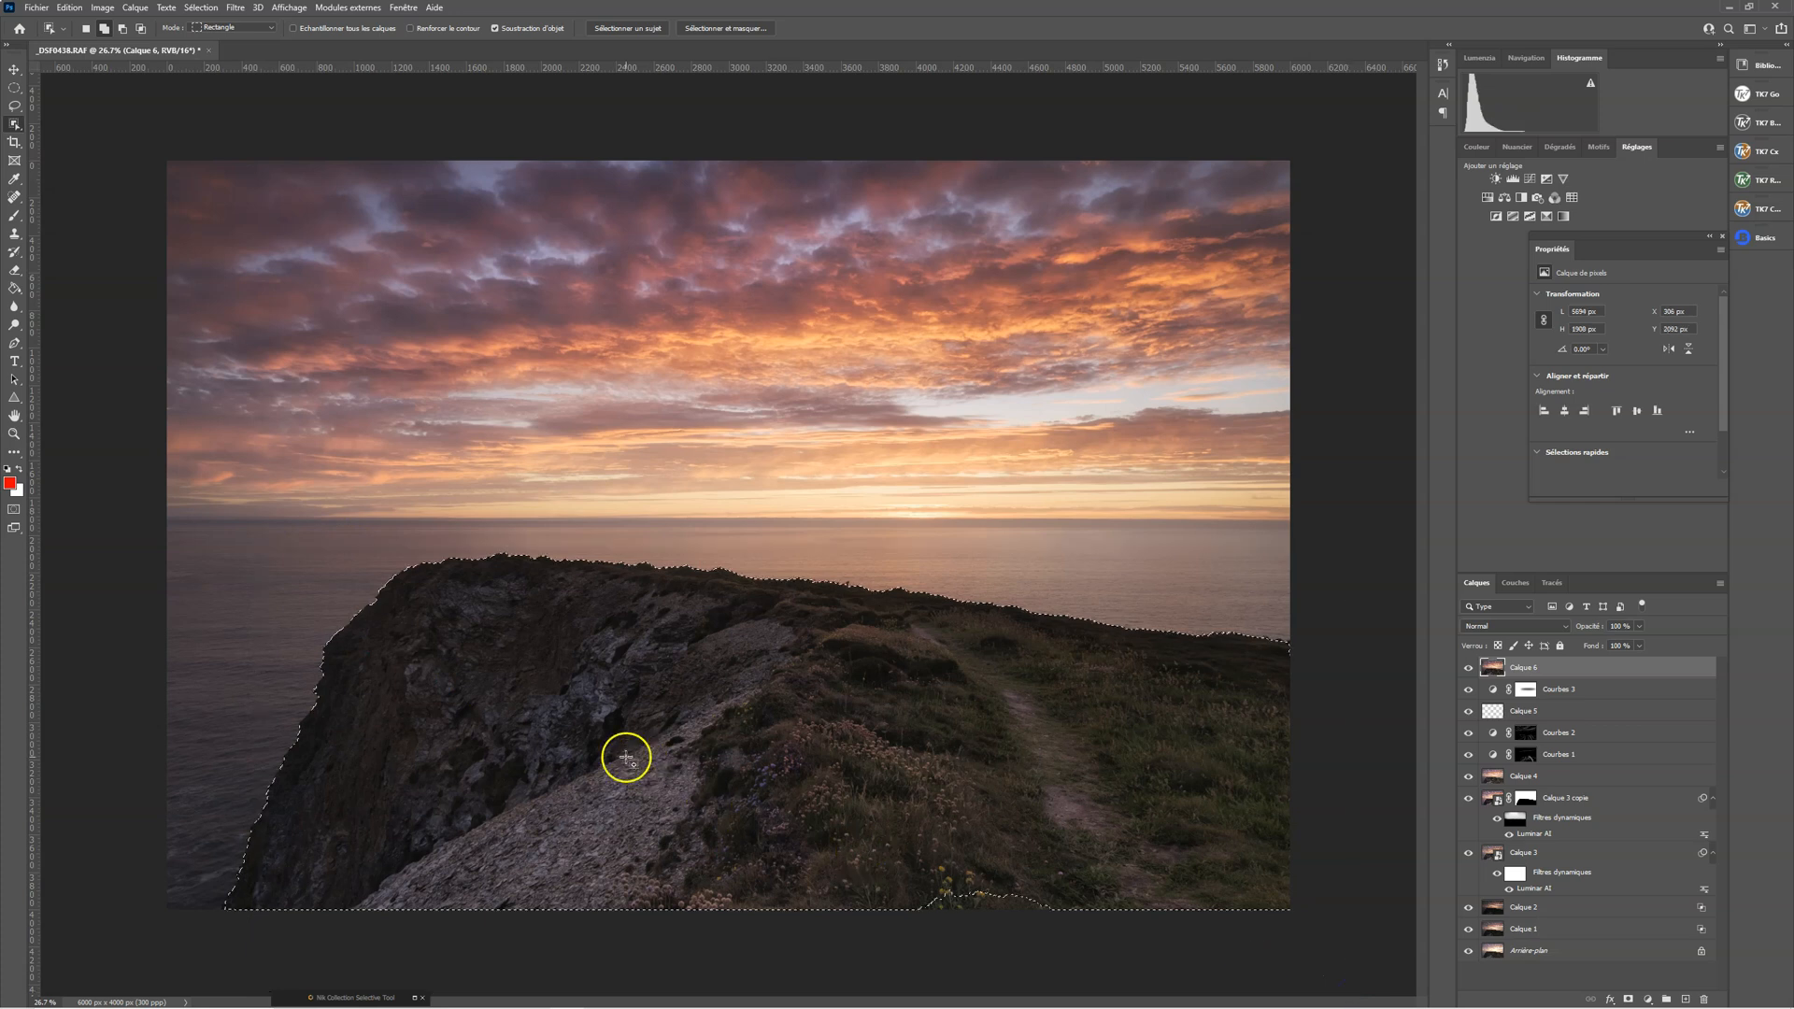
{"action": "left_click", "coordinate": [14, 434]}
{"action": "left_click_drag", "start_coordinate": [468, 568], "coordinate": [580, 582]}
{"action": "left_click_drag", "start_coordinate": [768, 559], "coordinate": [805, 552]}
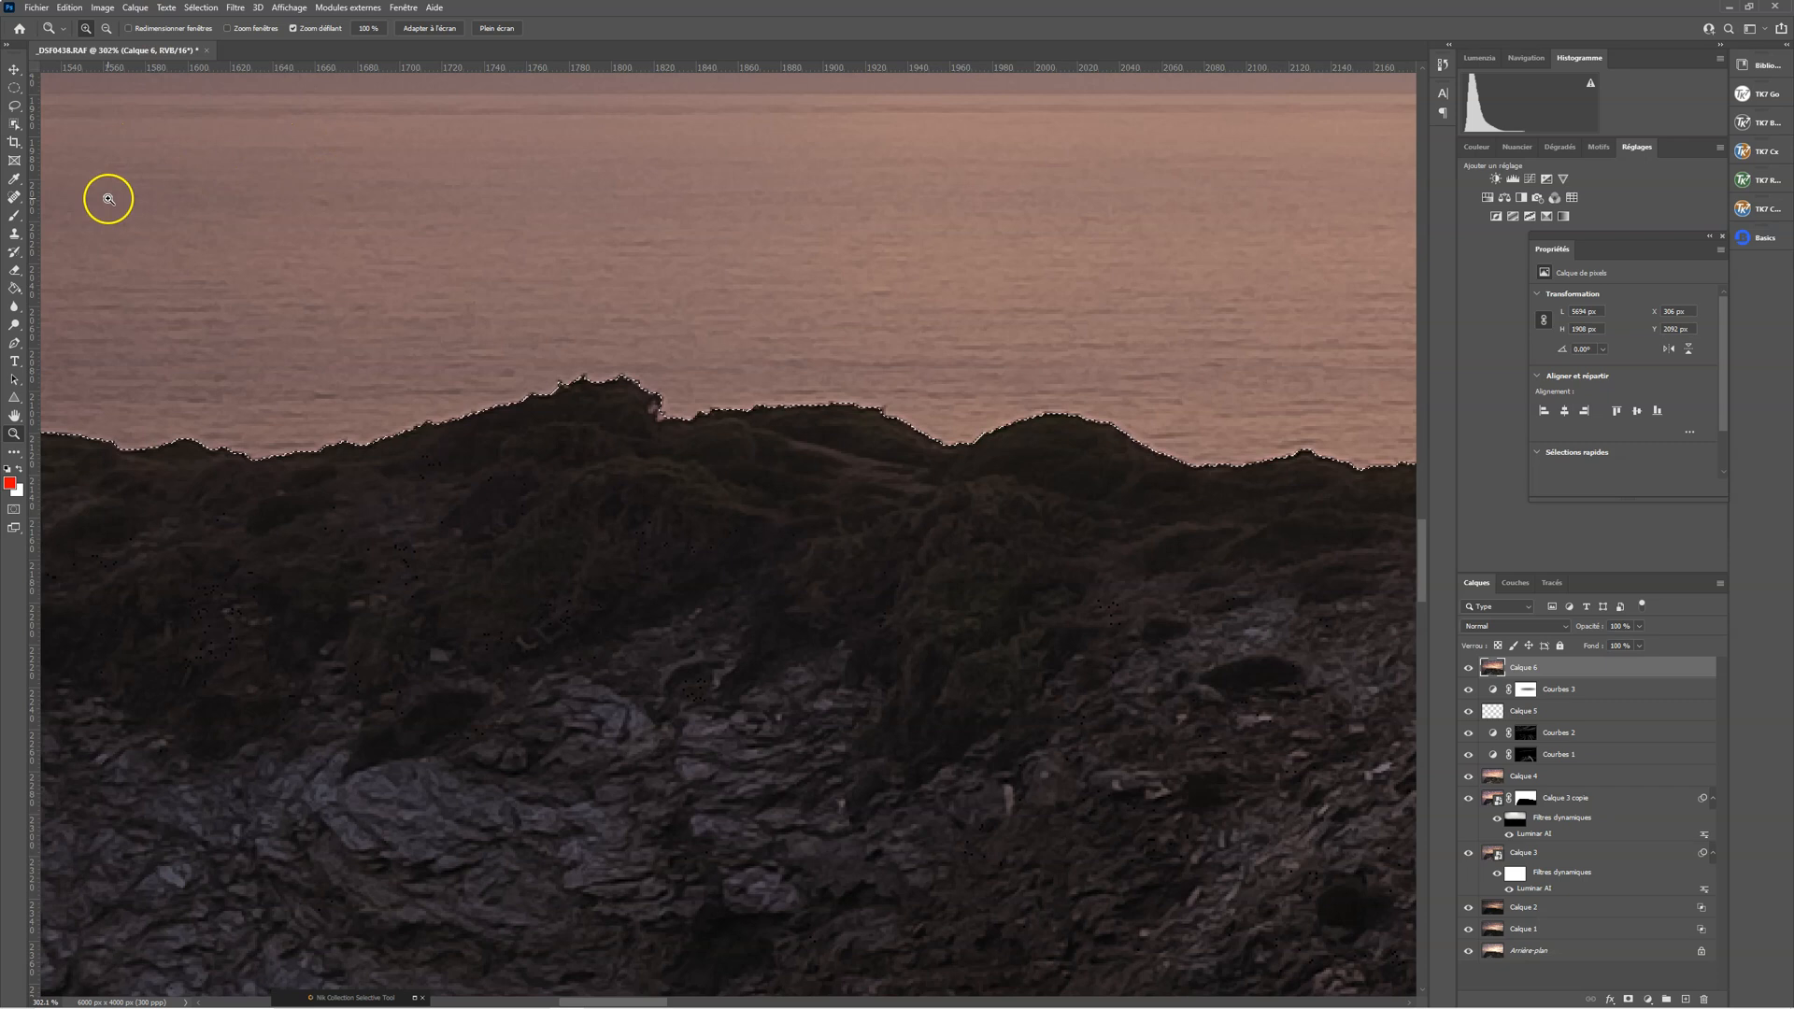
Contract the headland selection by 2 pixels, without applying the effect at the canvas bounds
{"action": "left_click", "coordinate": [201, 8]}
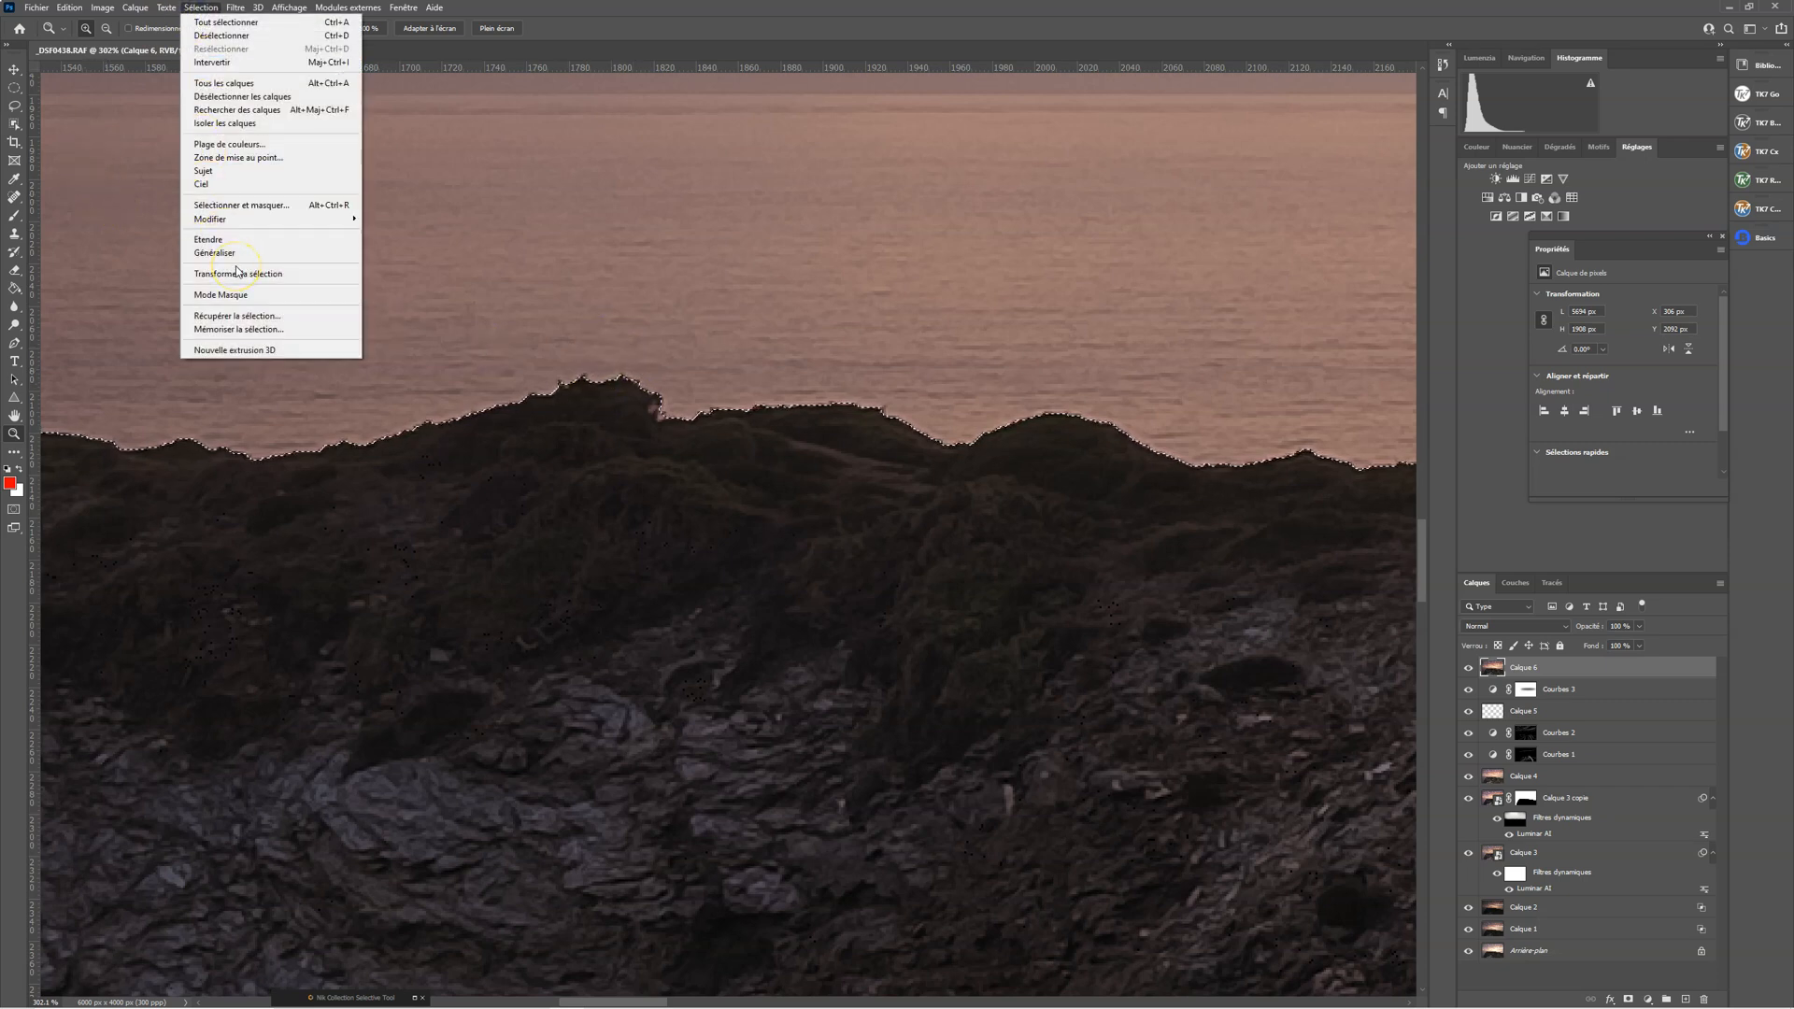
{"action": "mouse_move", "coordinate": [287, 222]}
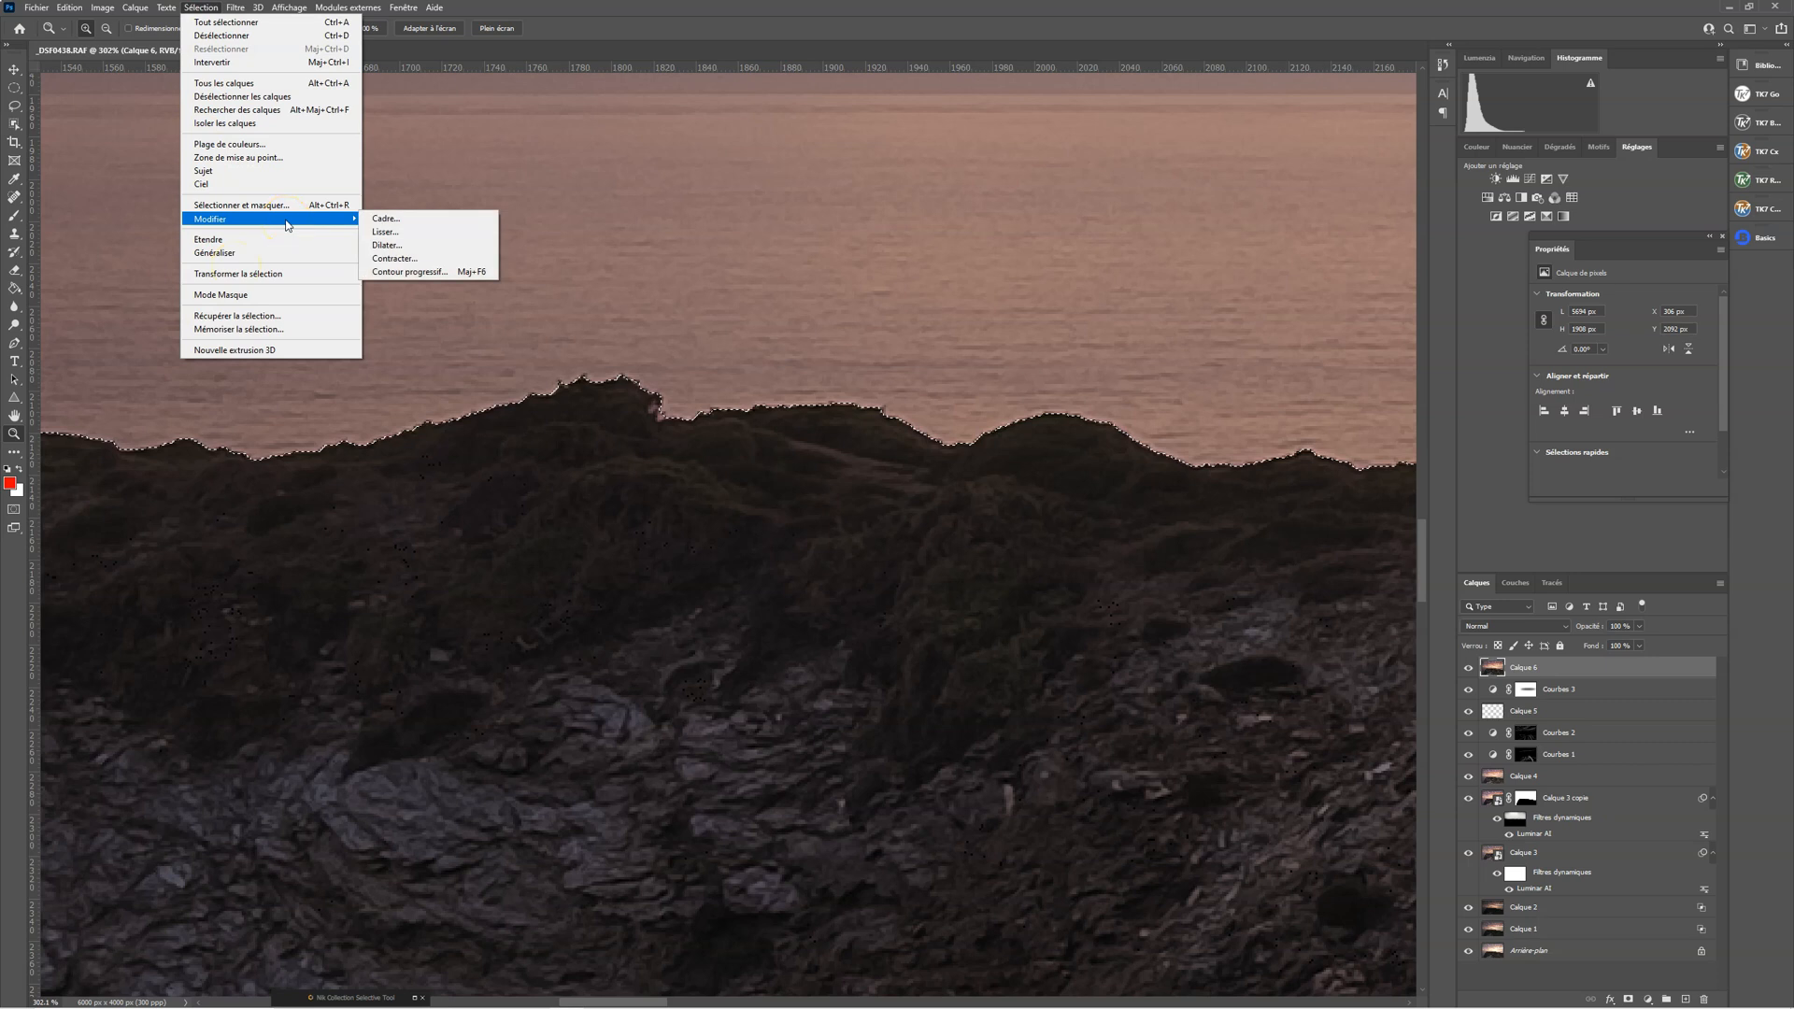
{"action": "left_click", "coordinate": [421, 255]}
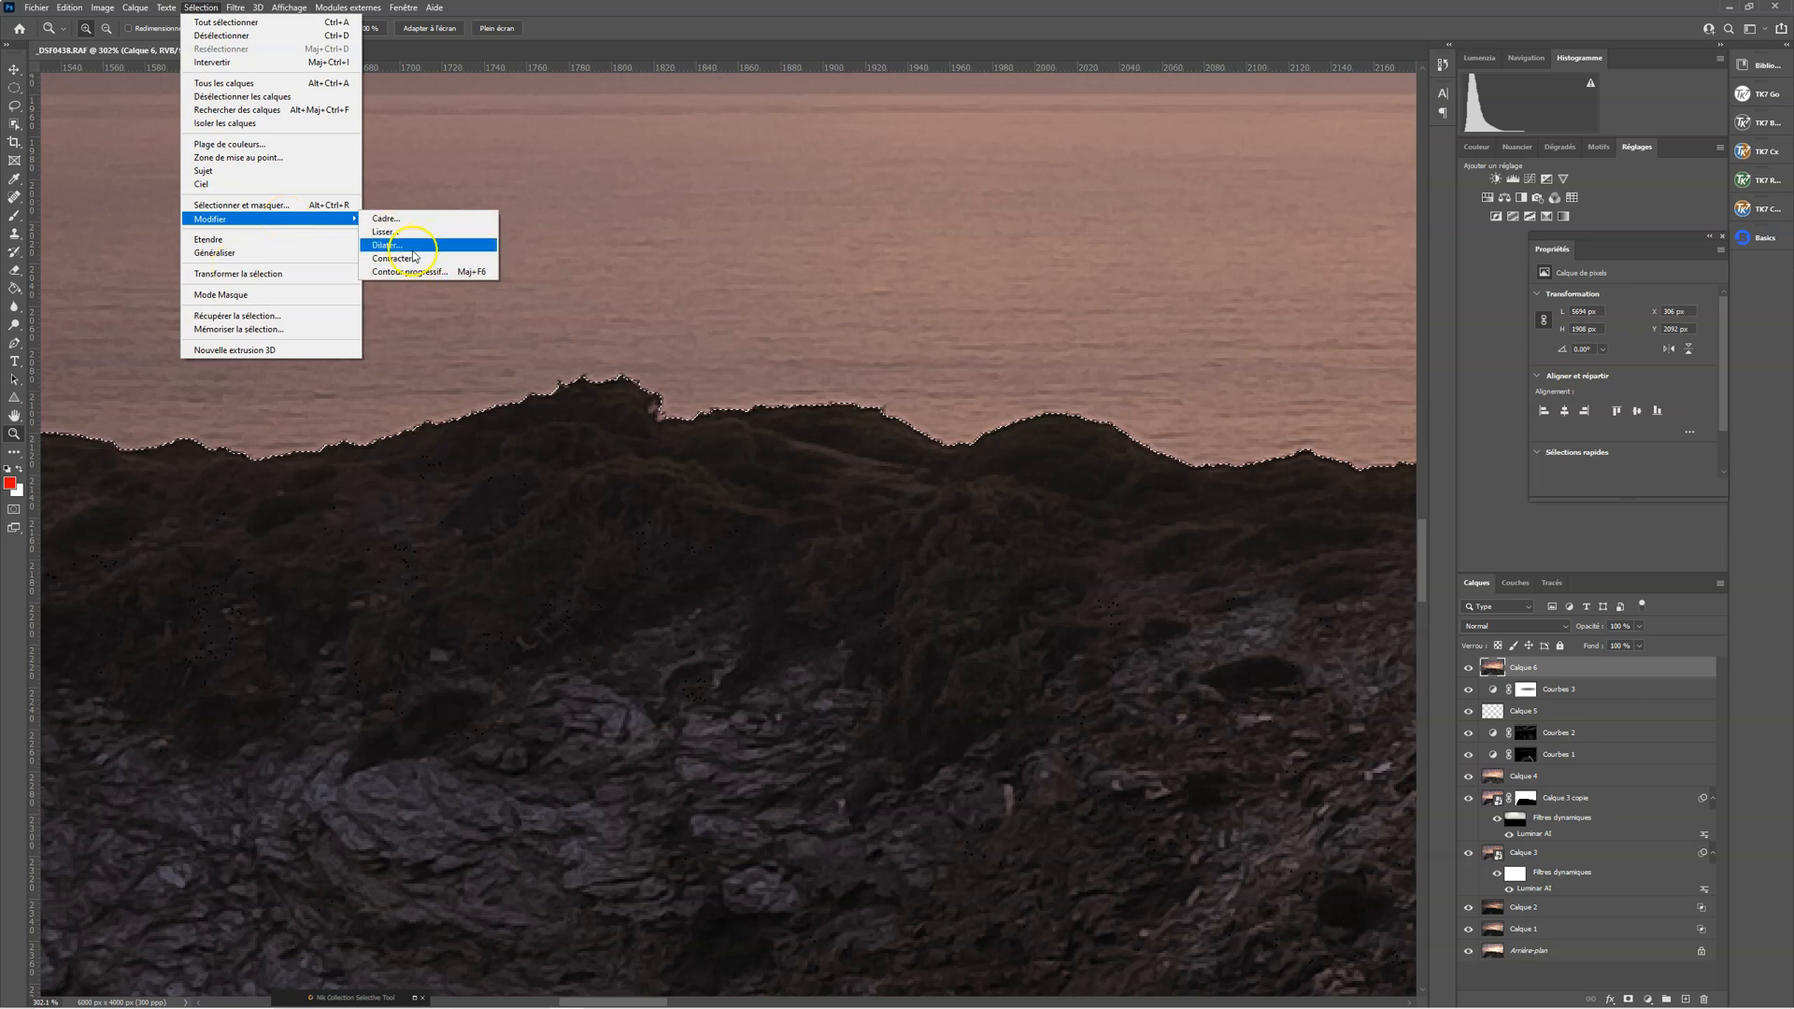
{"action": "left_click", "coordinate": [412, 258]}
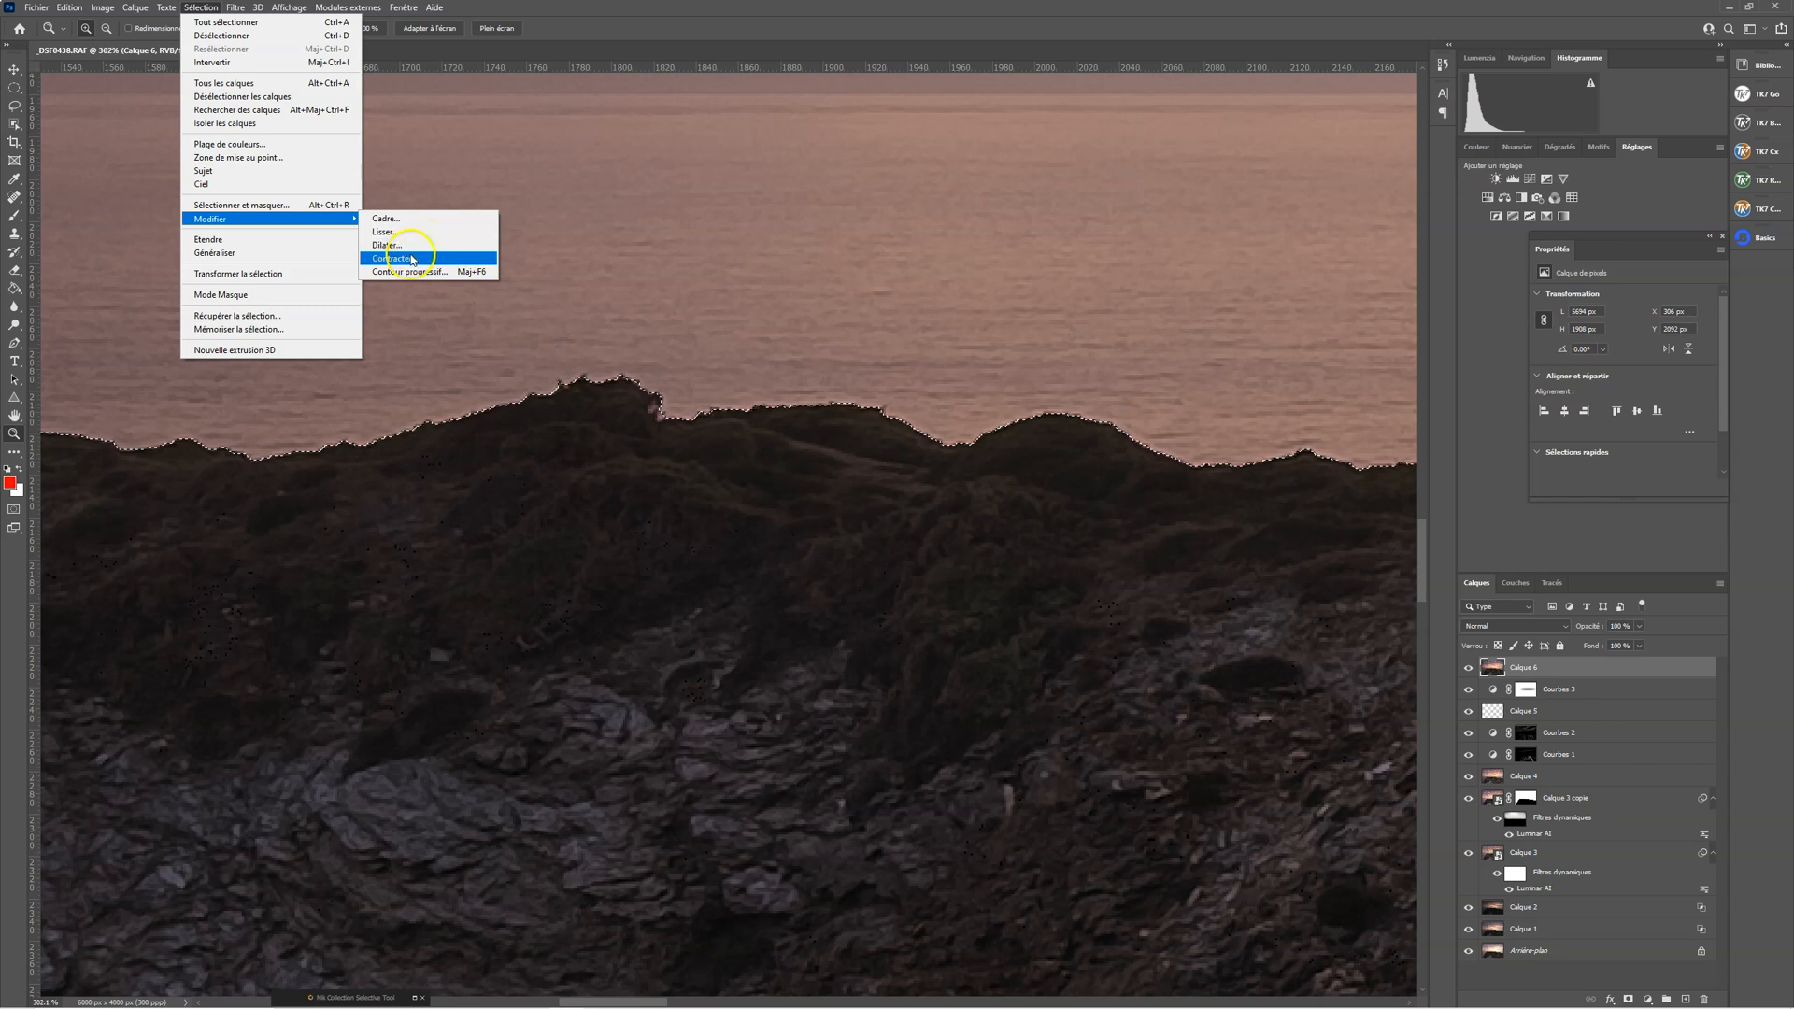
{"action": "left_click", "coordinate": [413, 258]}
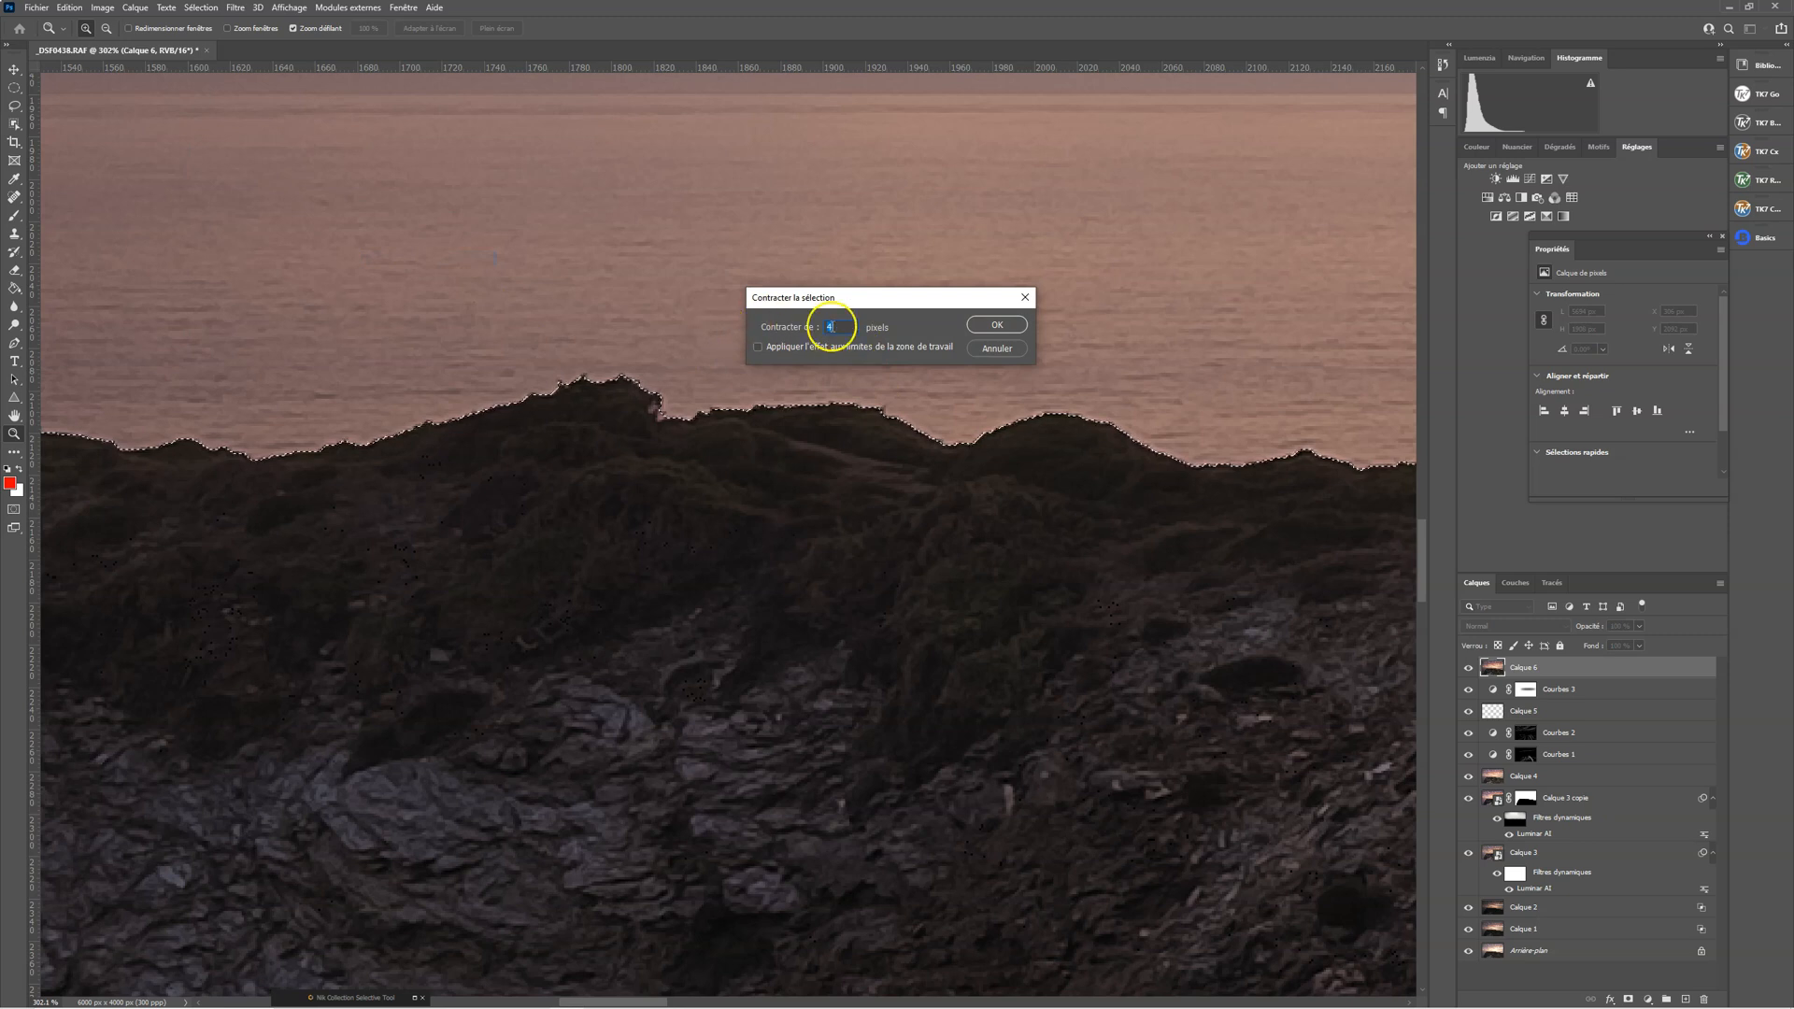
{"action": "key", "text": "BackSpace"}
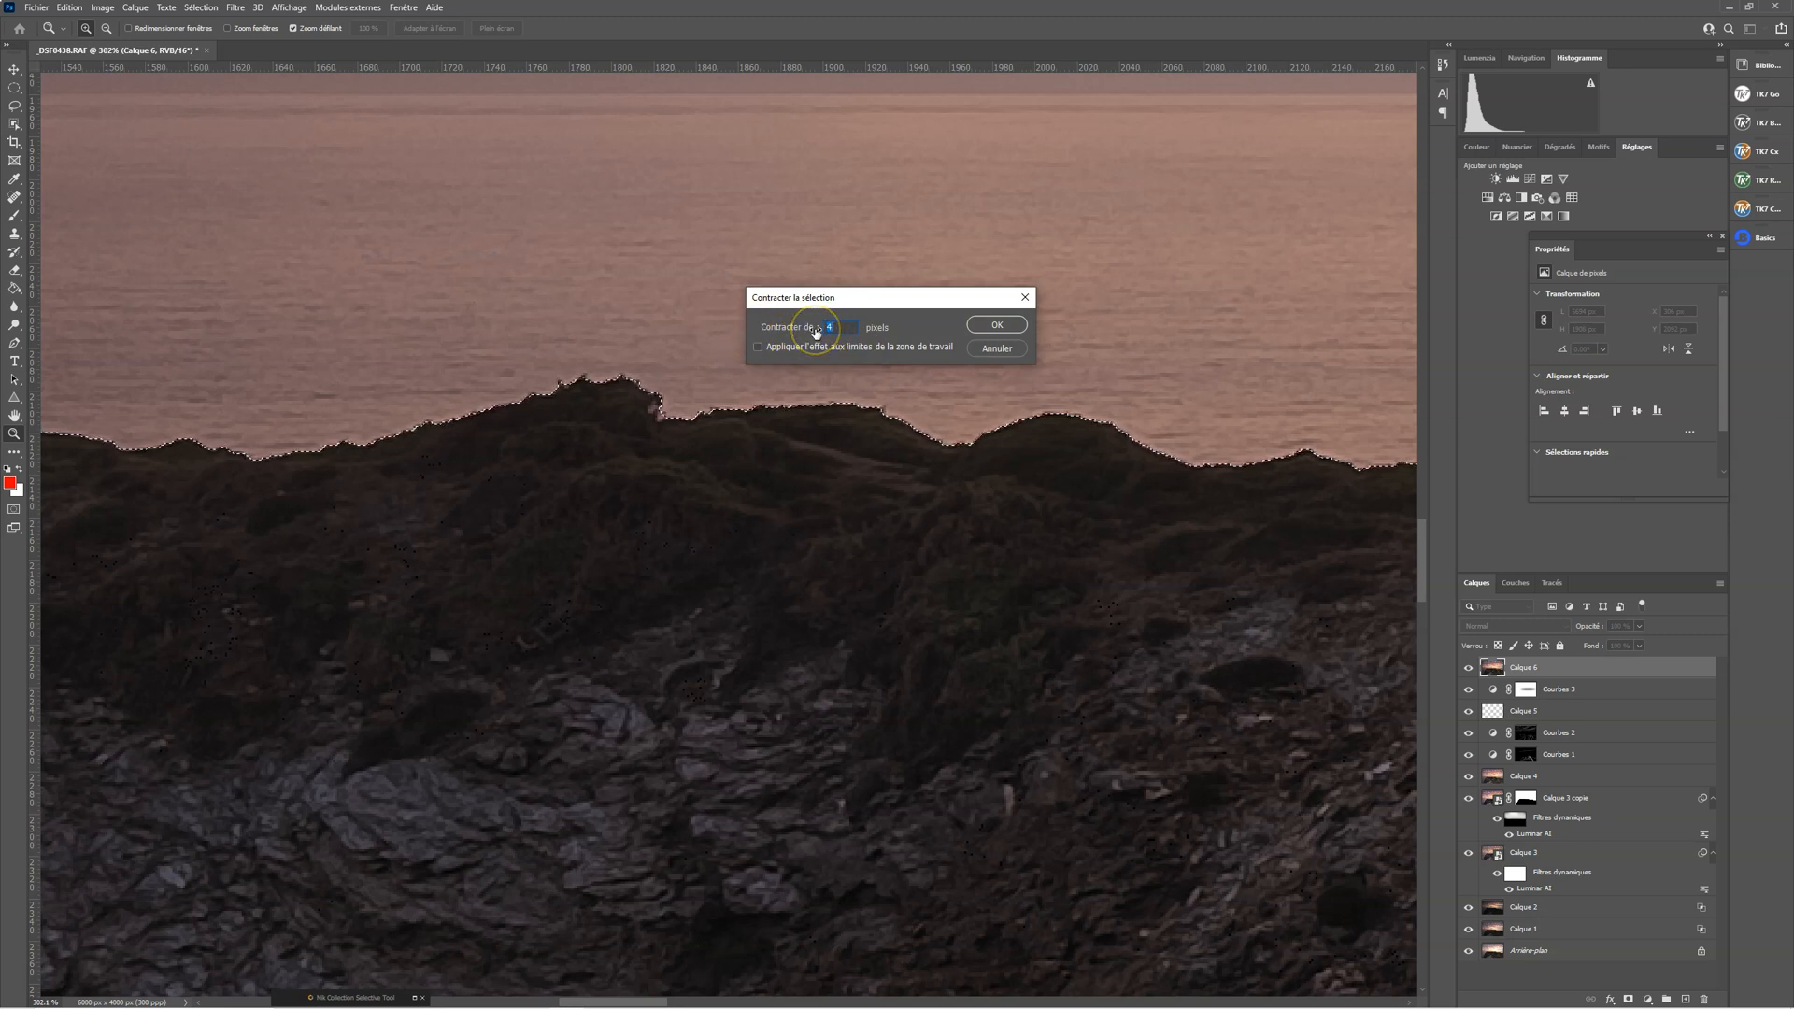
{"action": "type", "text": "2"}
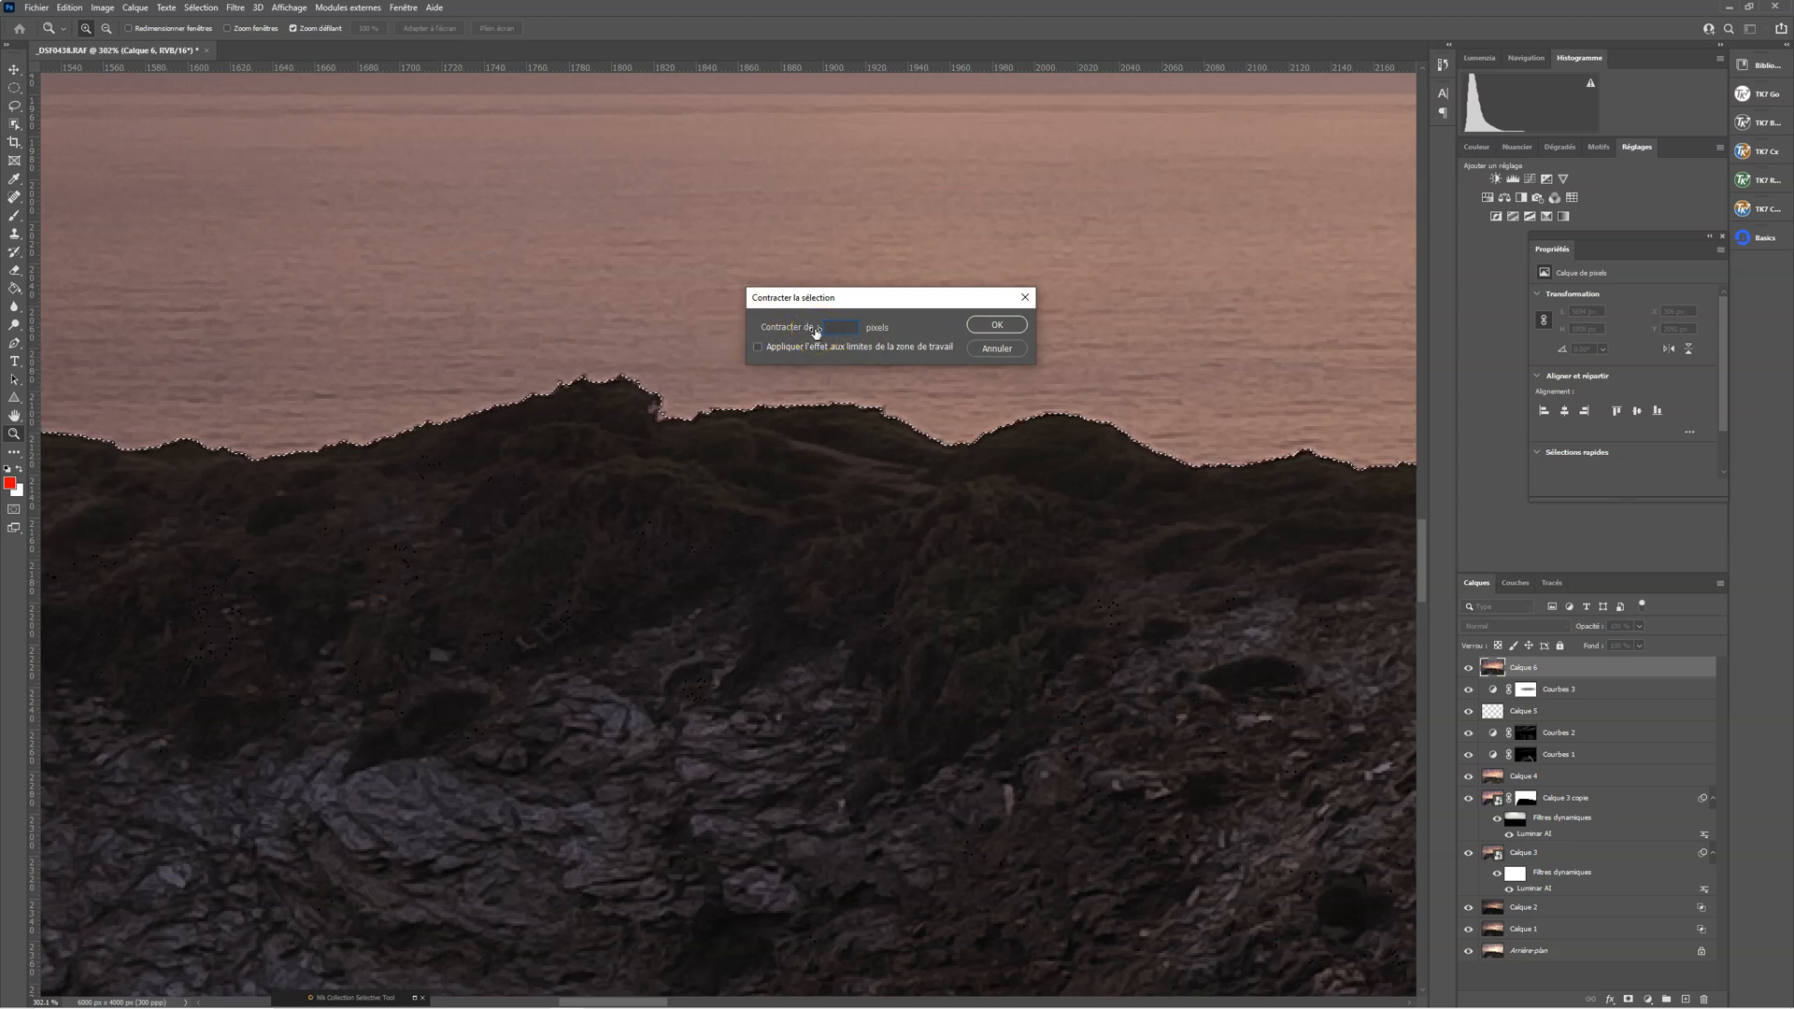
{"action": "left_click", "coordinate": [1025, 318]}
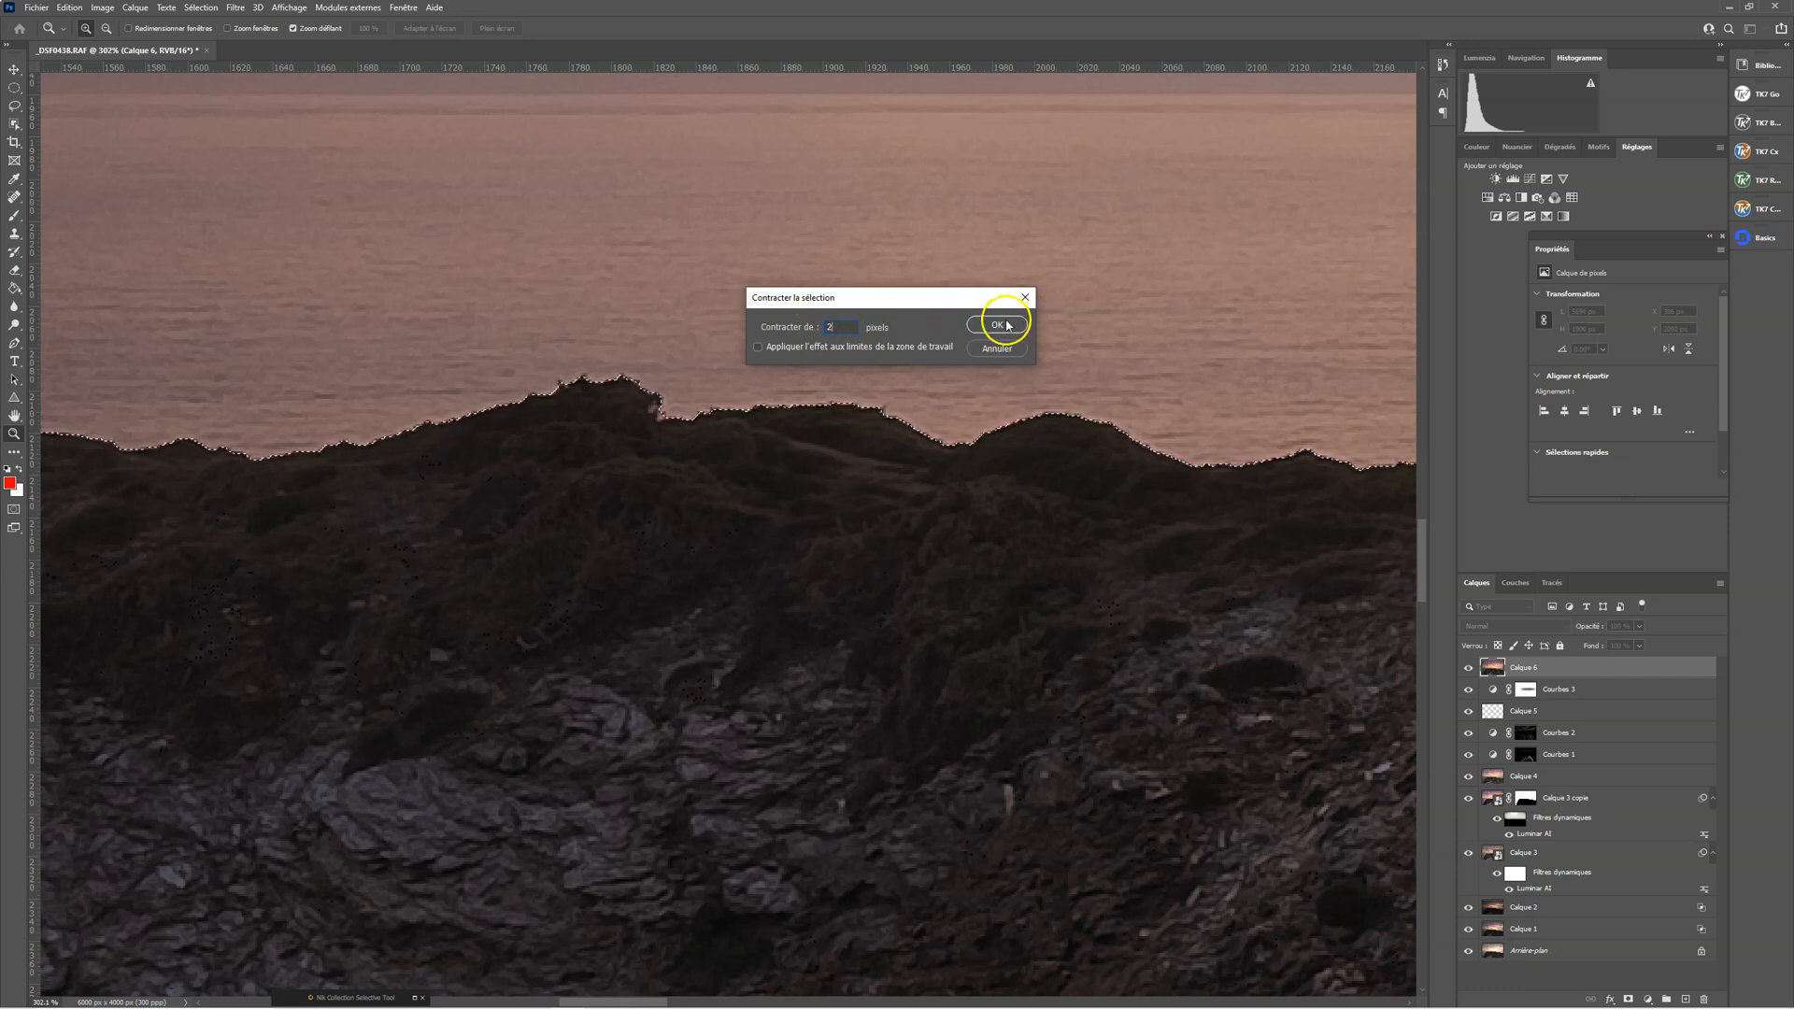
{"action": "left_click", "coordinate": [996, 323]}
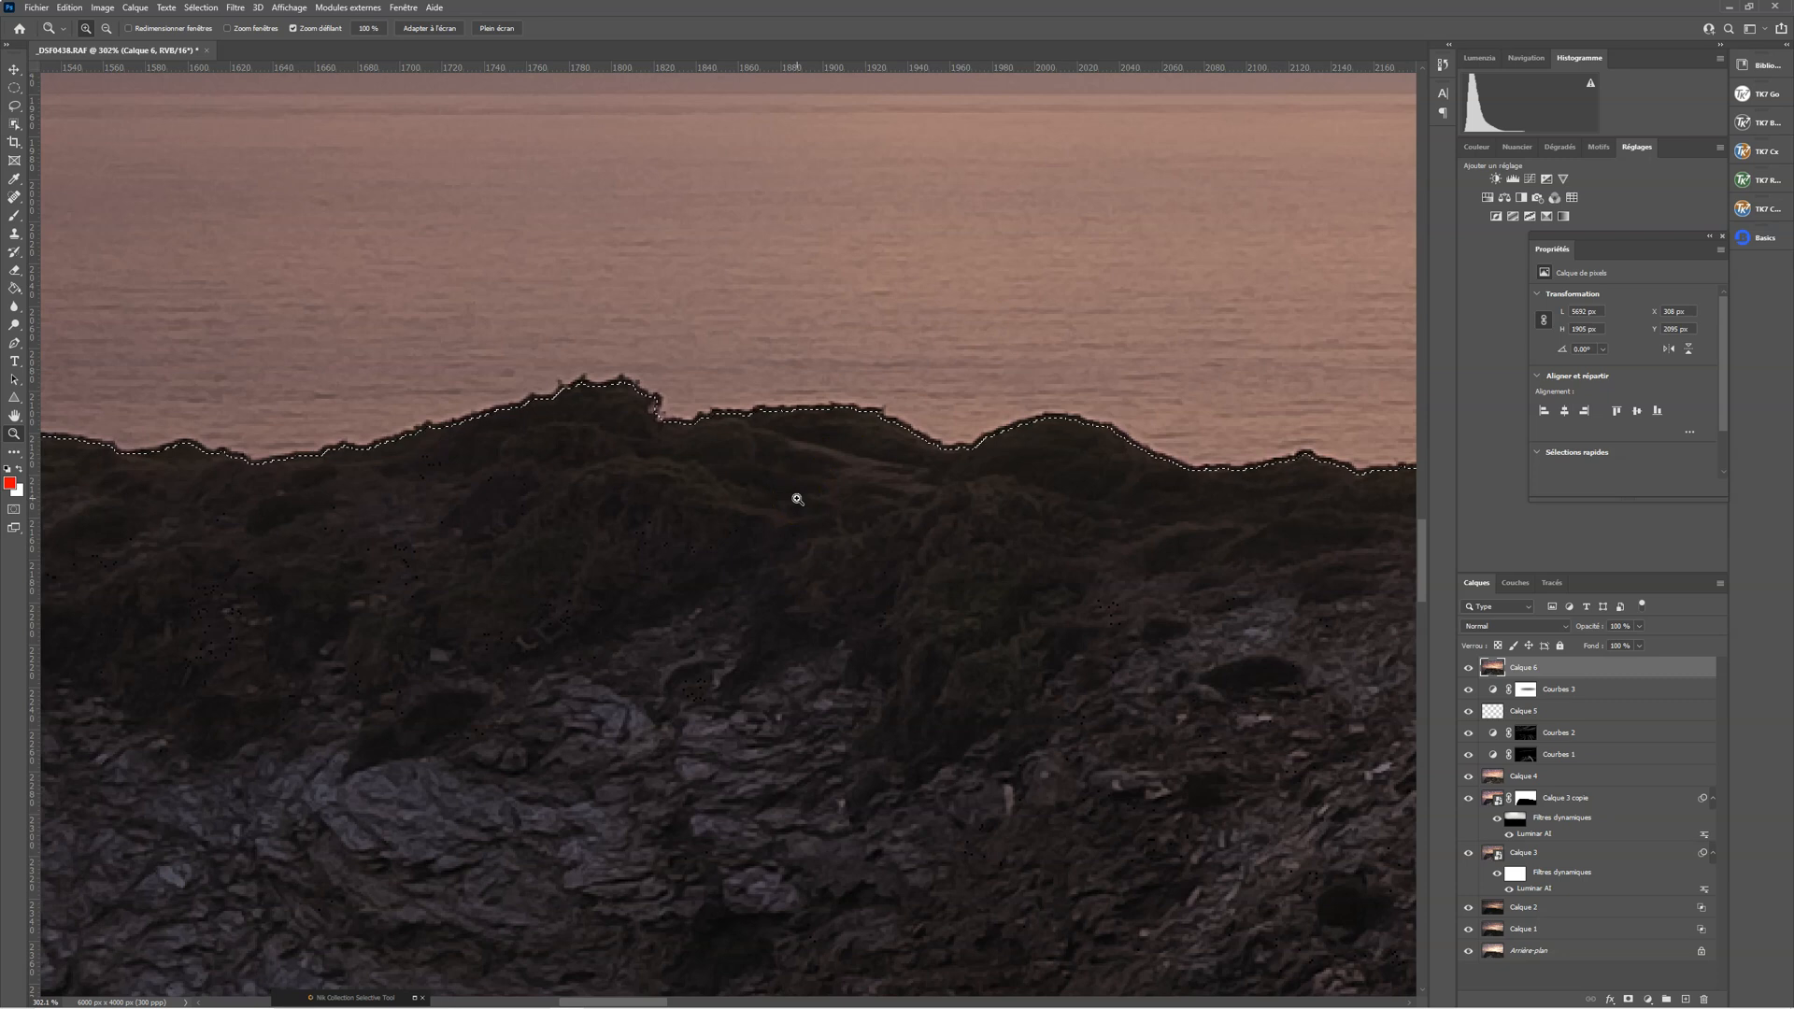
Add the missed grass patch at the image's lower edge with the Quick Selection tool, and mask Calque 6 with the headland selection
{"action": "left_click_drag", "start_coordinate": [933, 589], "coordinate": [849, 580]}
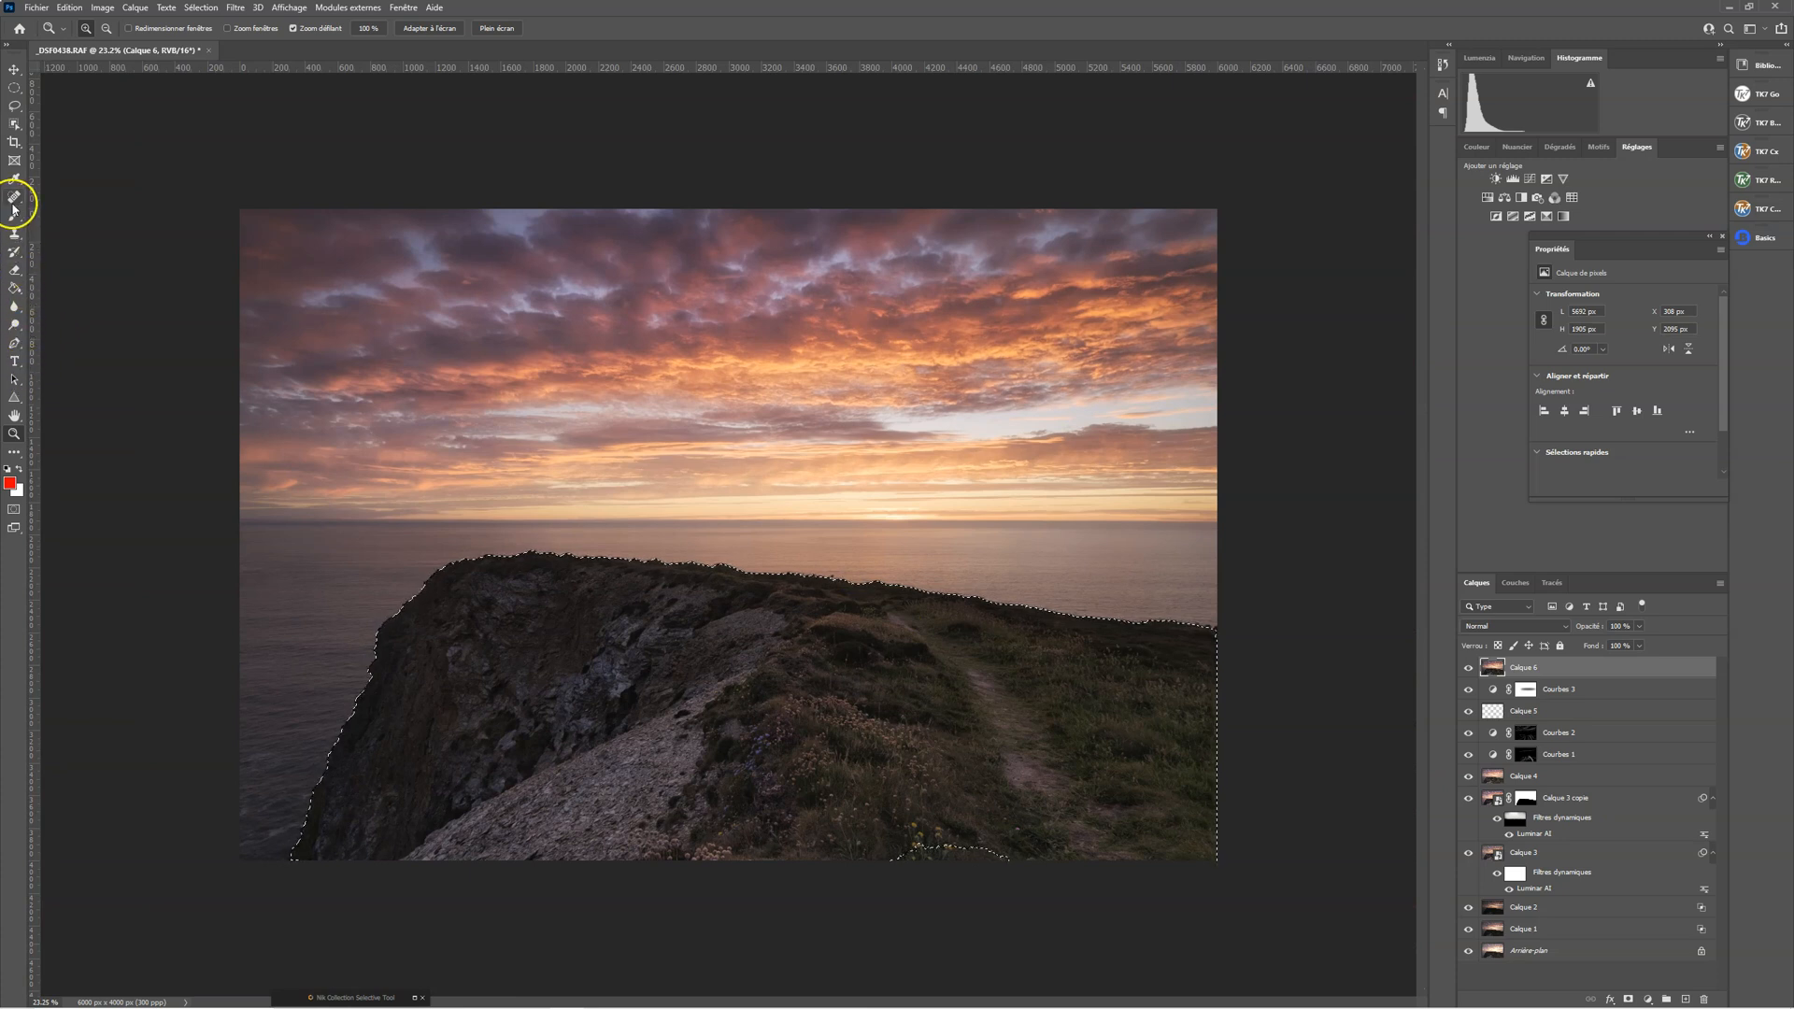
{"action": "key", "text": "w"}
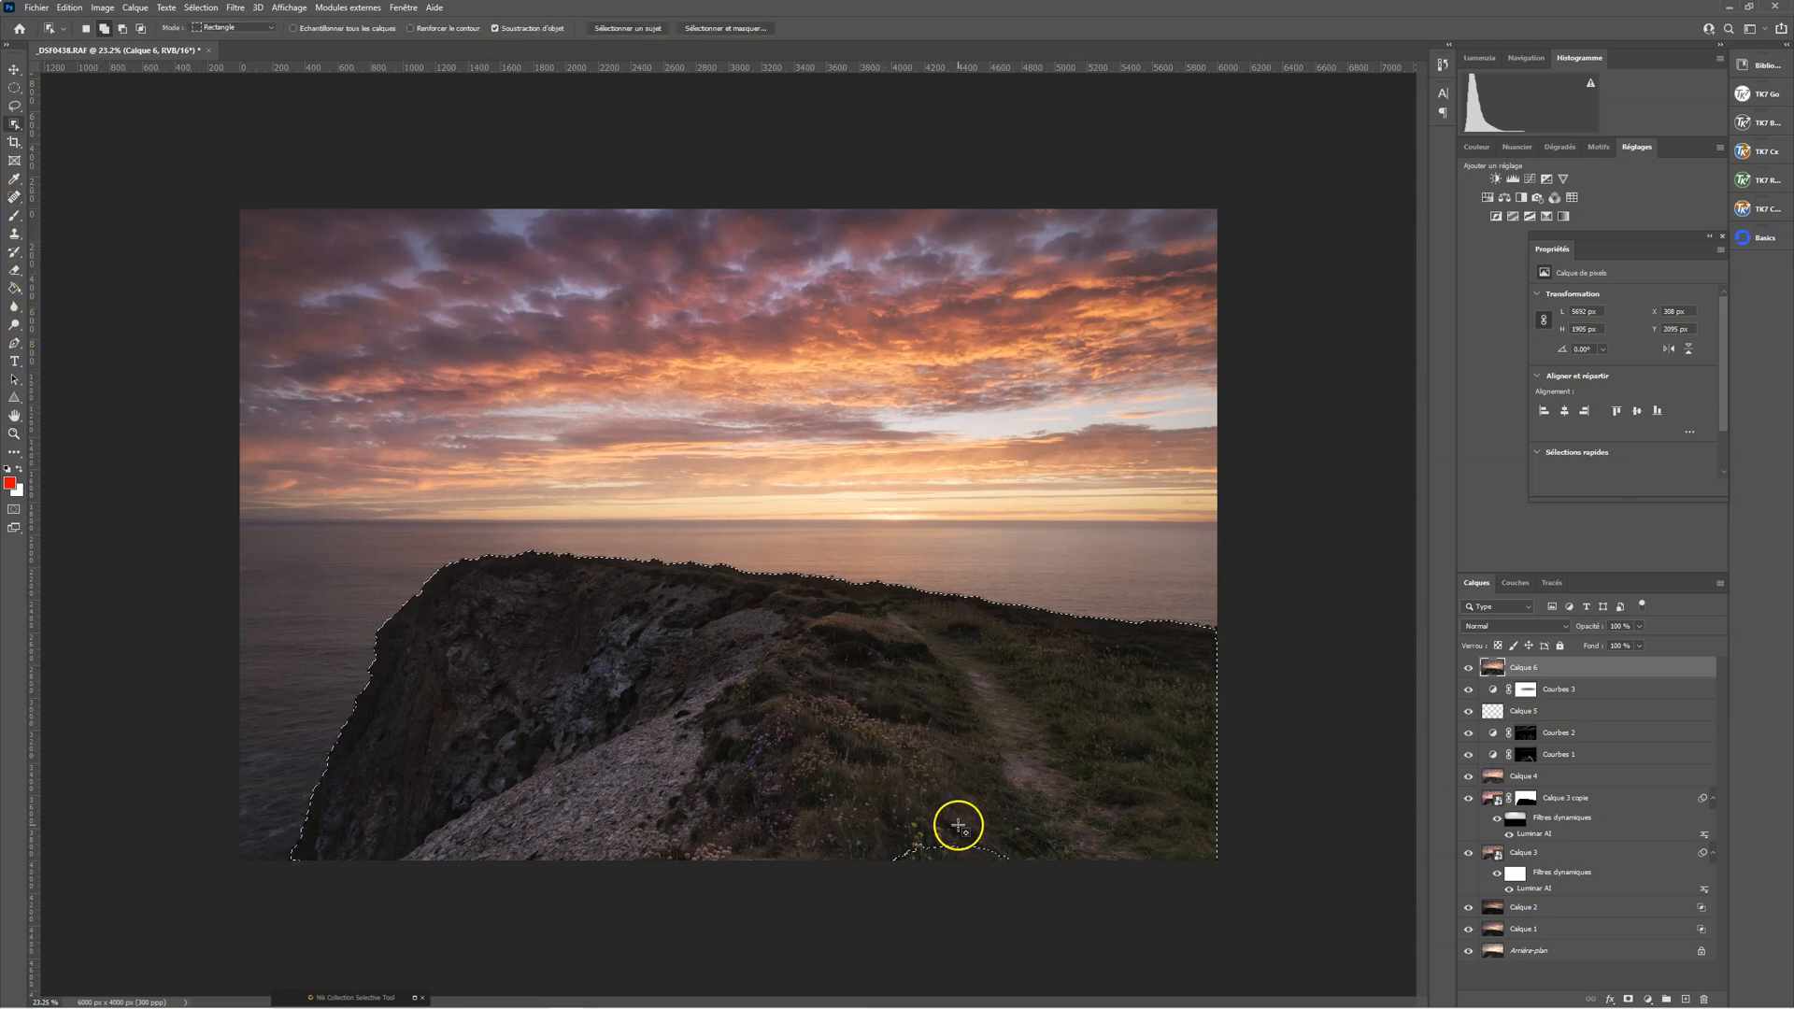
{"action": "left_click_drag", "start_coordinate": [13, 121], "coordinate": [80, 140]}
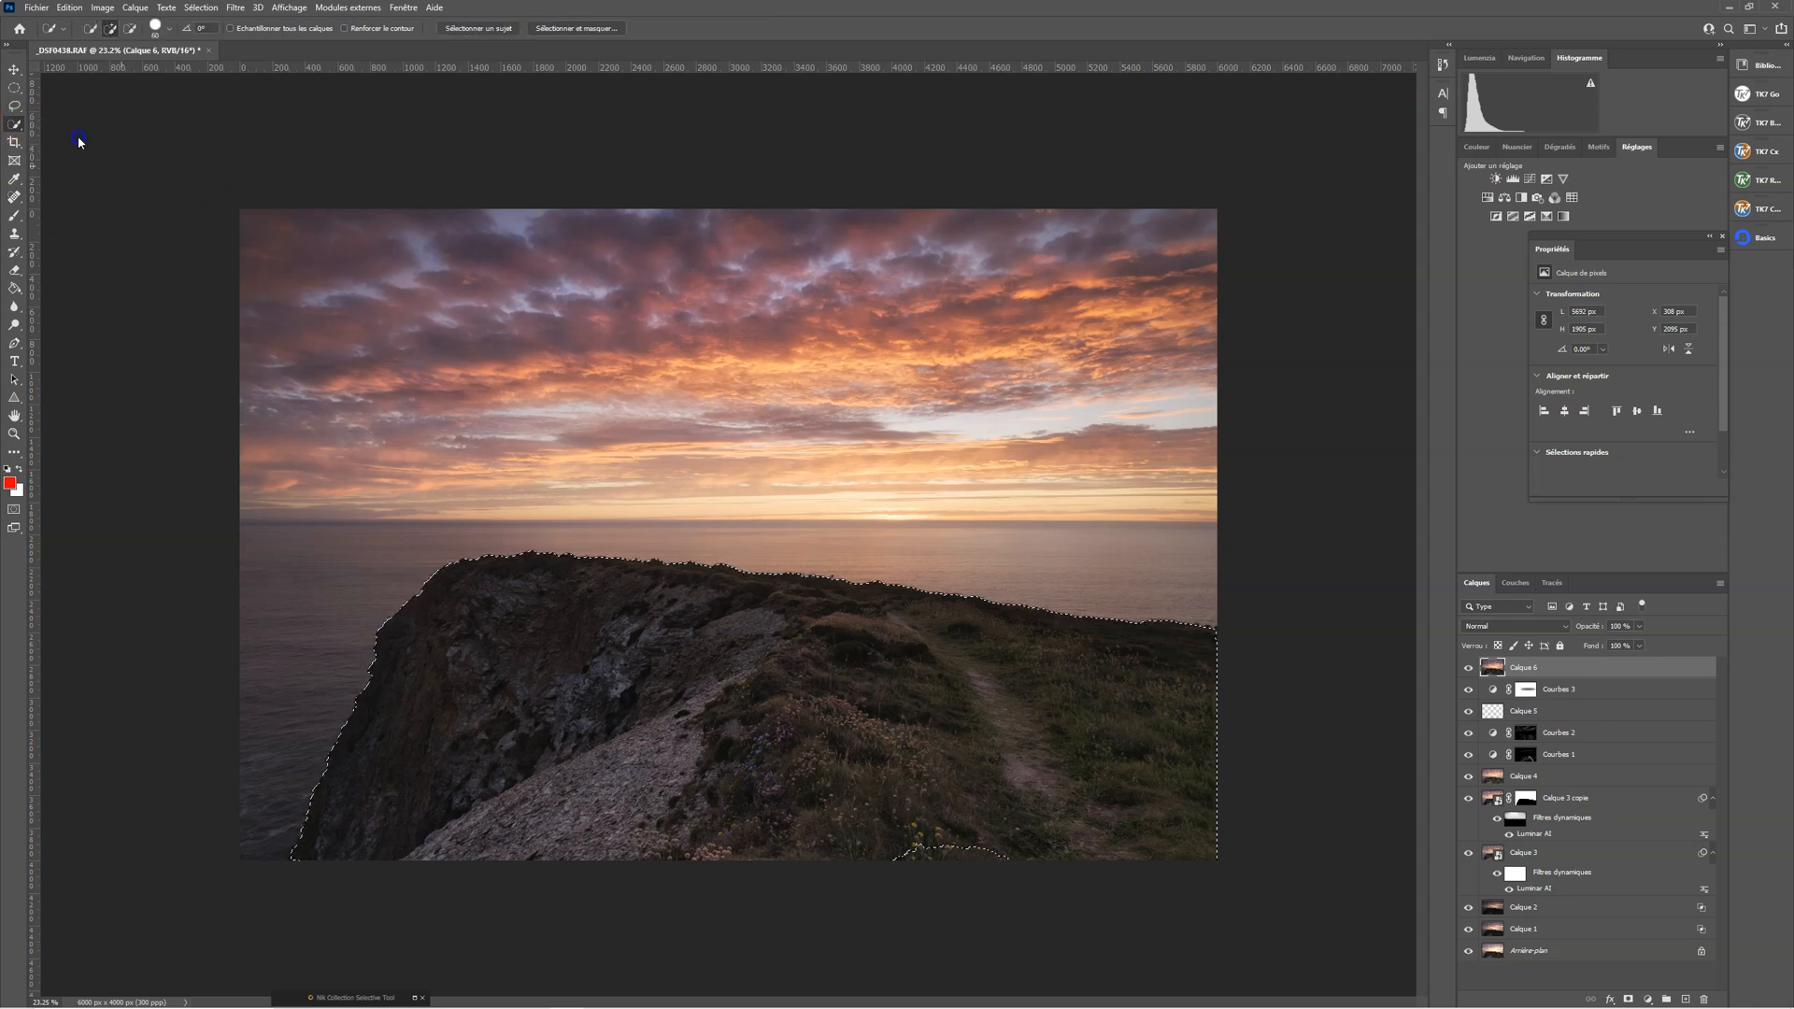
{"action": "left_click", "coordinate": [997, 858]}
{"action": "left_click", "coordinate": [1031, 856]}
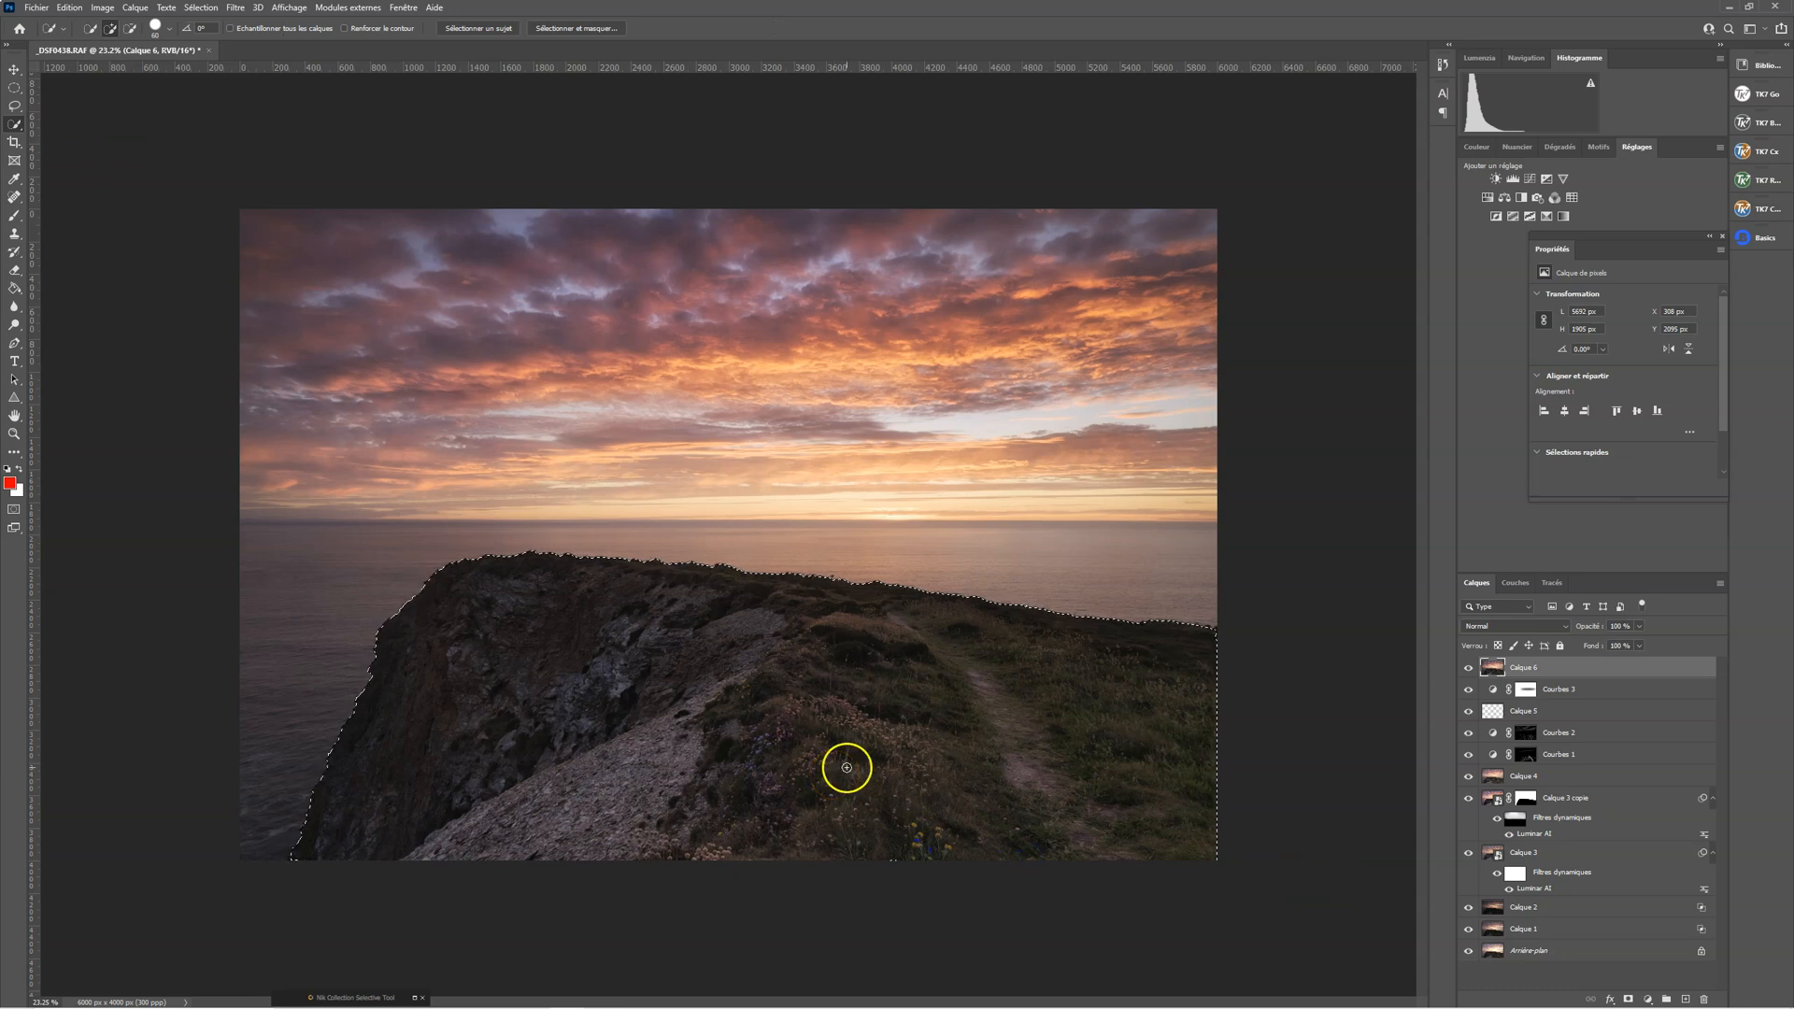
{"action": "left_click", "coordinate": [1494, 668]}
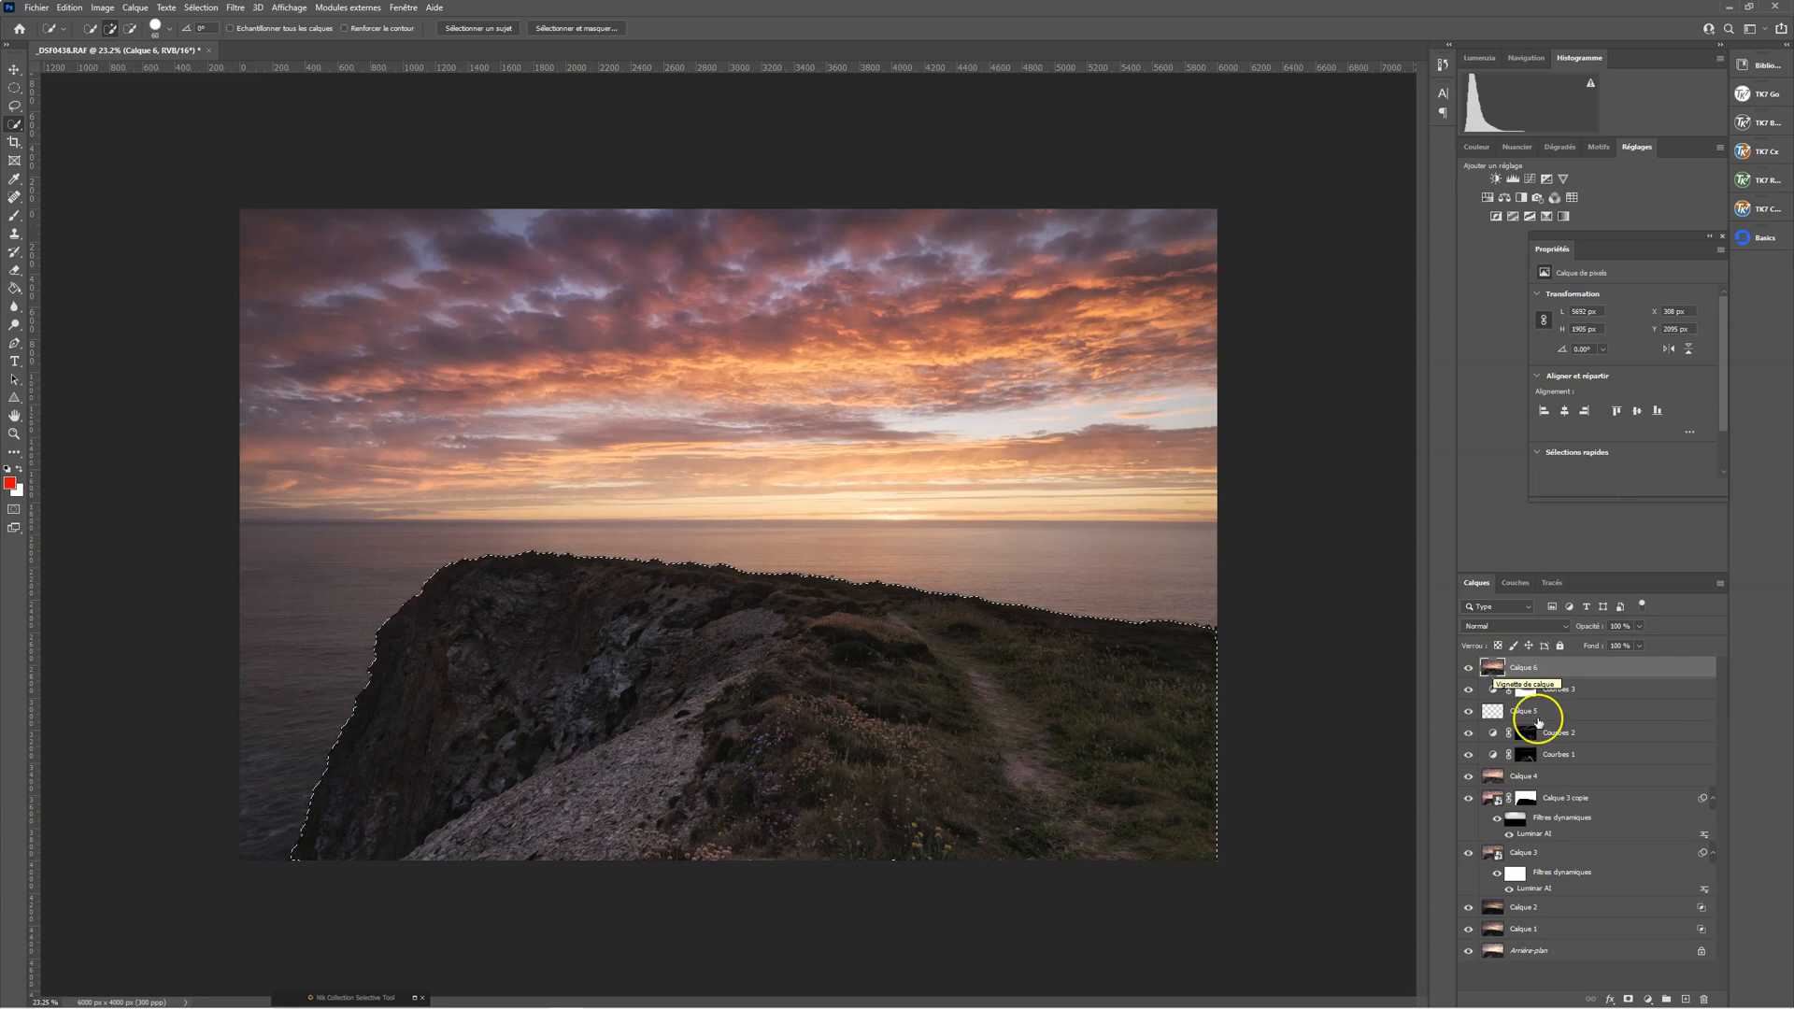
{"action": "left_click", "coordinate": [1627, 999]}
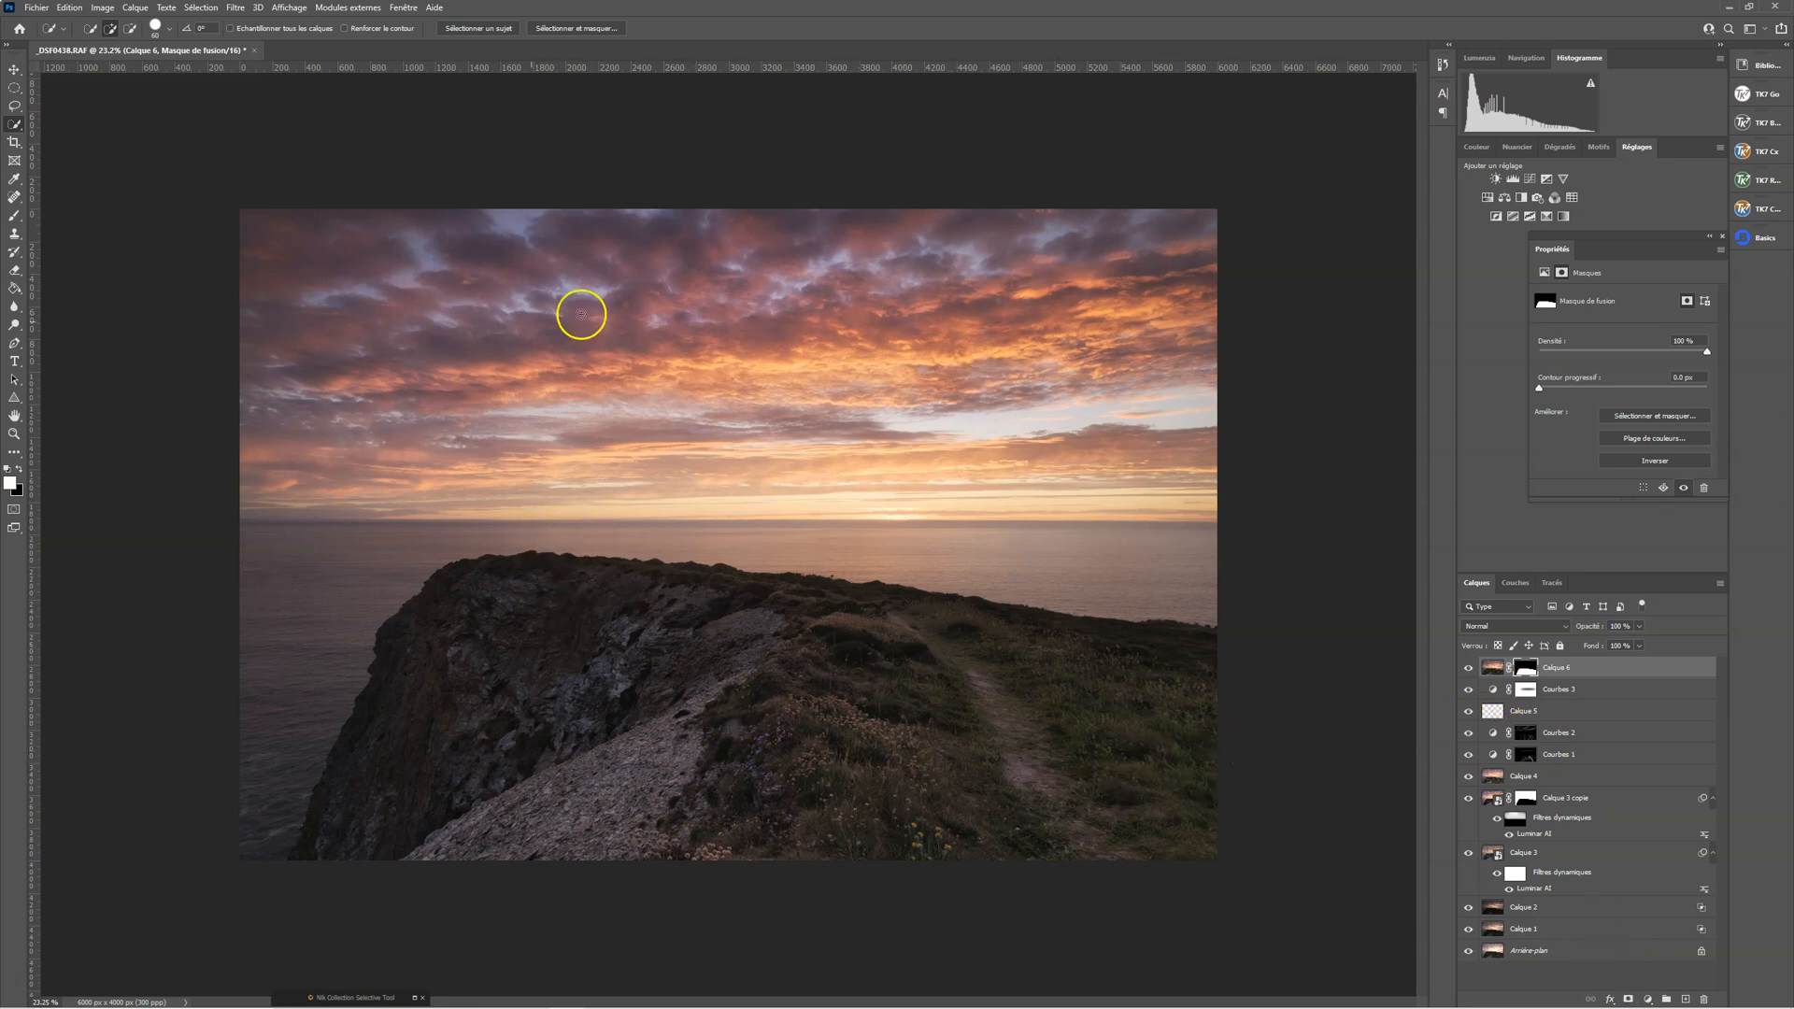
Compare the image with and without the sharpened Calque 6, and inspect its layer mask on its own
{"action": "left_click", "coordinate": [1467, 669]}
{"action": "left_click", "coordinate": [1467, 669]}
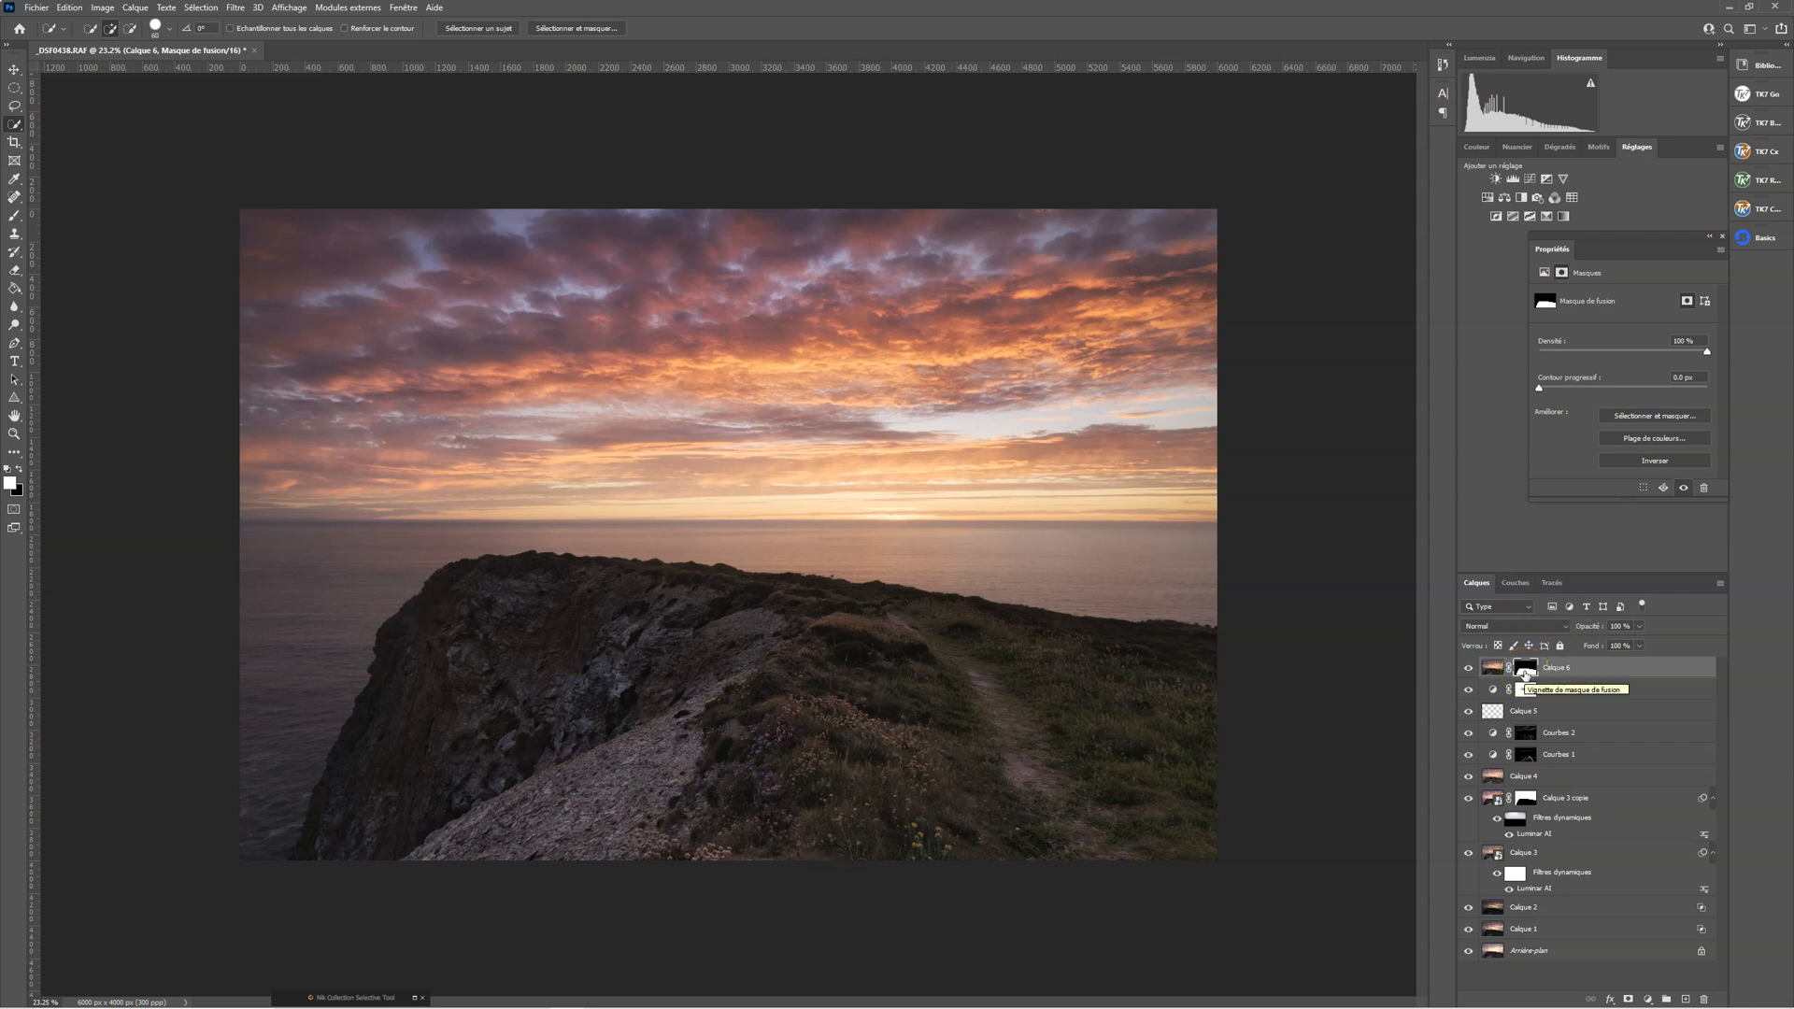
{"action": "left_click", "coordinate": [1525, 669], "text": "alt"}
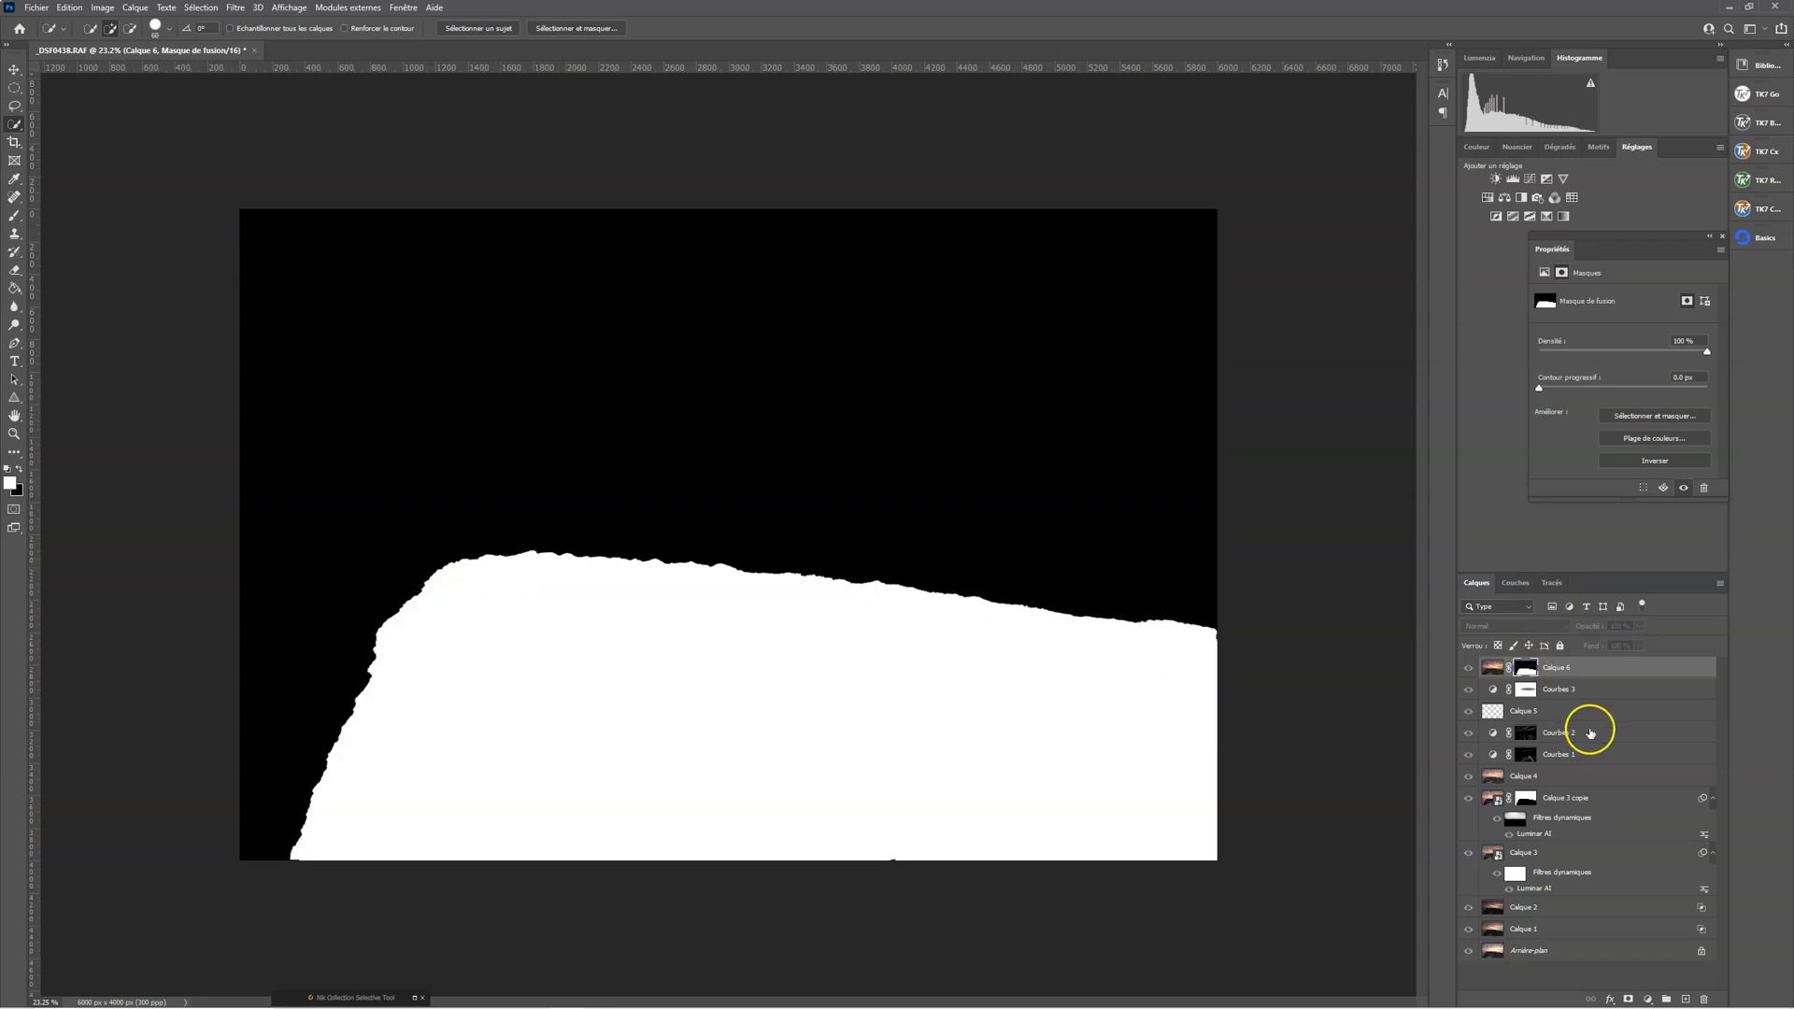
{"action": "left_click", "coordinate": [1526, 688], "text": "alt"}
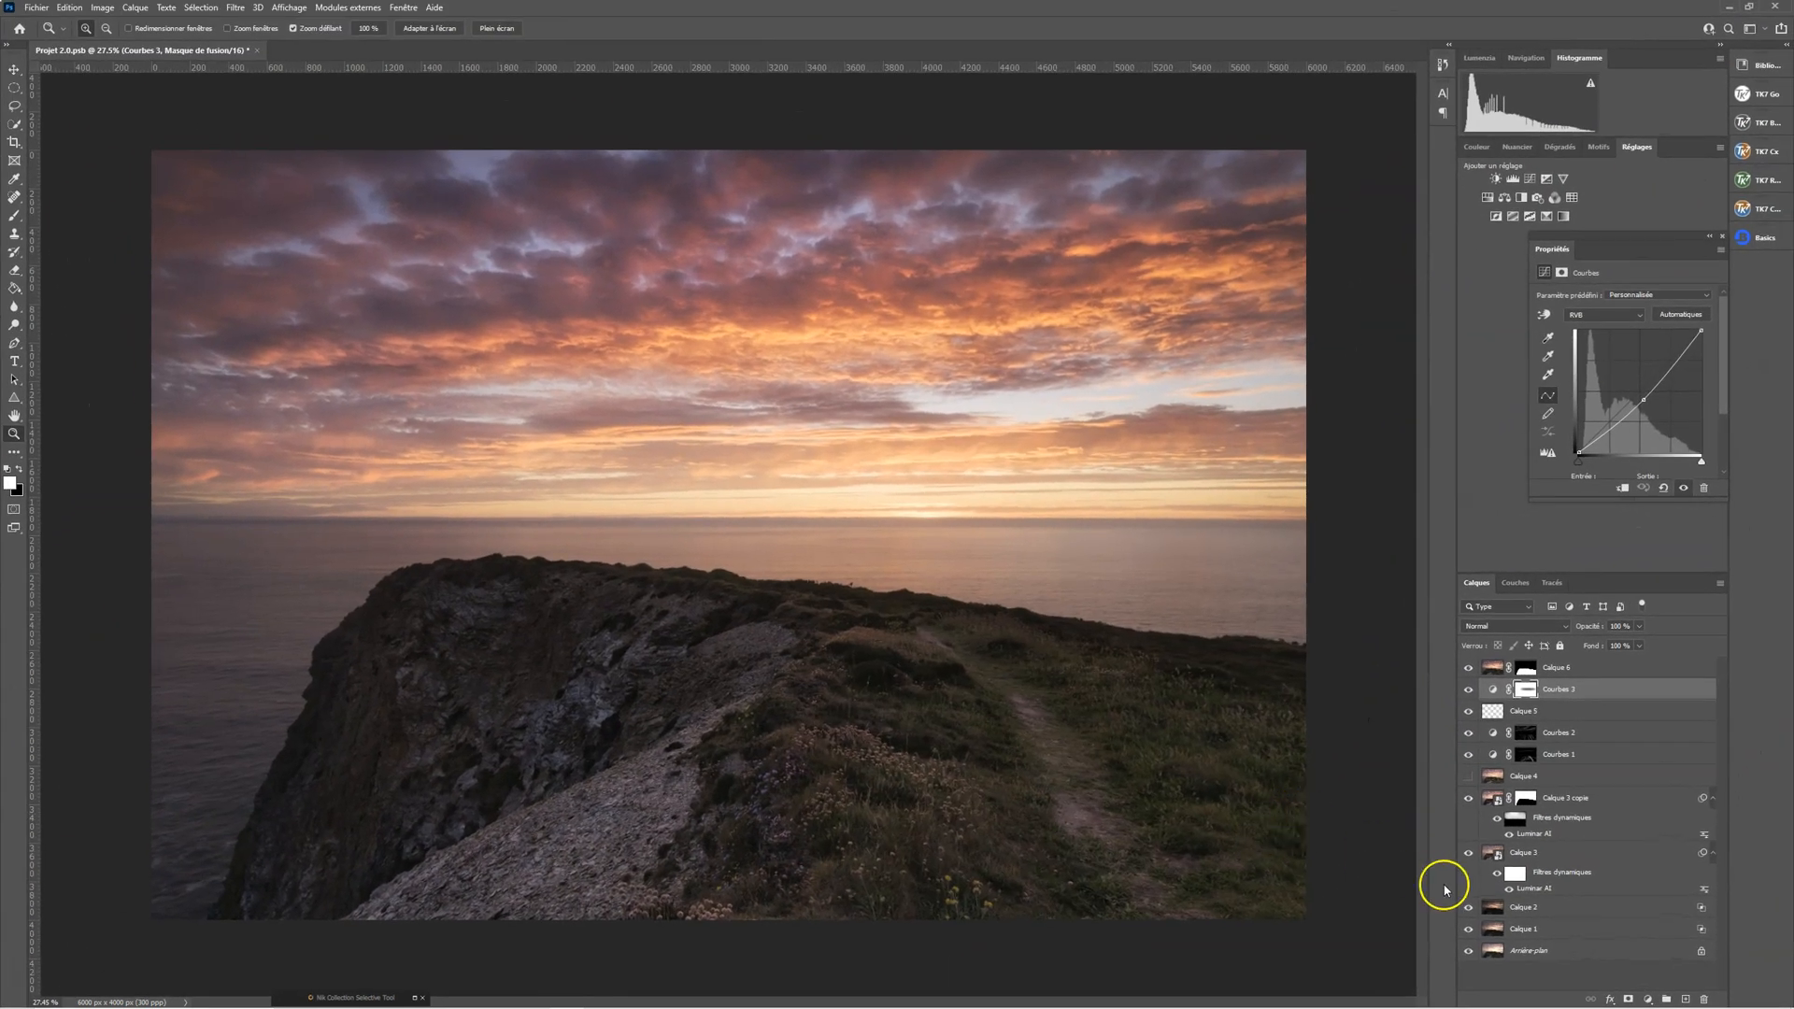
Compare the image with the layers from Calque 6 down to Calque 3 hidden and shown, and select Calque 6
{"action": "left_click_drag", "start_coordinate": [1468, 667], "coordinate": [1469, 715]}
{"action": "left_click_drag", "start_coordinate": [1469, 868], "coordinate": [1470, 869]}
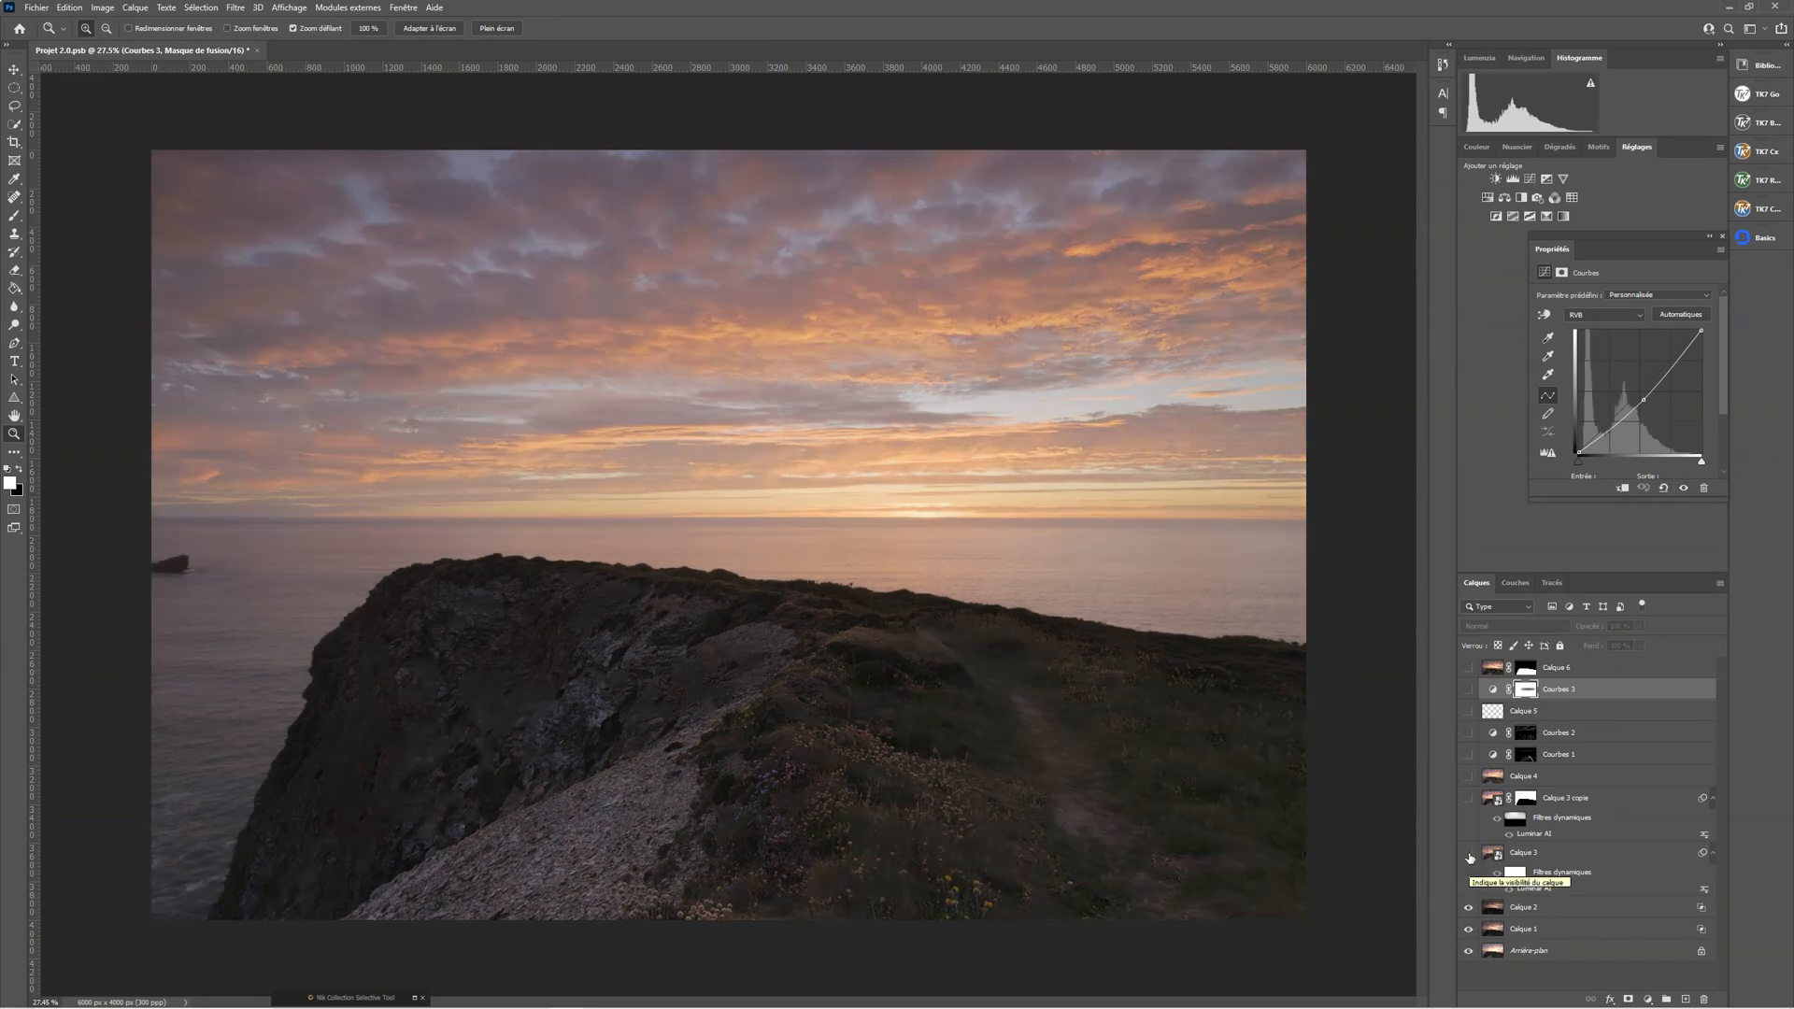
{"action": "left_click_drag", "start_coordinate": [1470, 857], "coordinate": [1462, 711]}
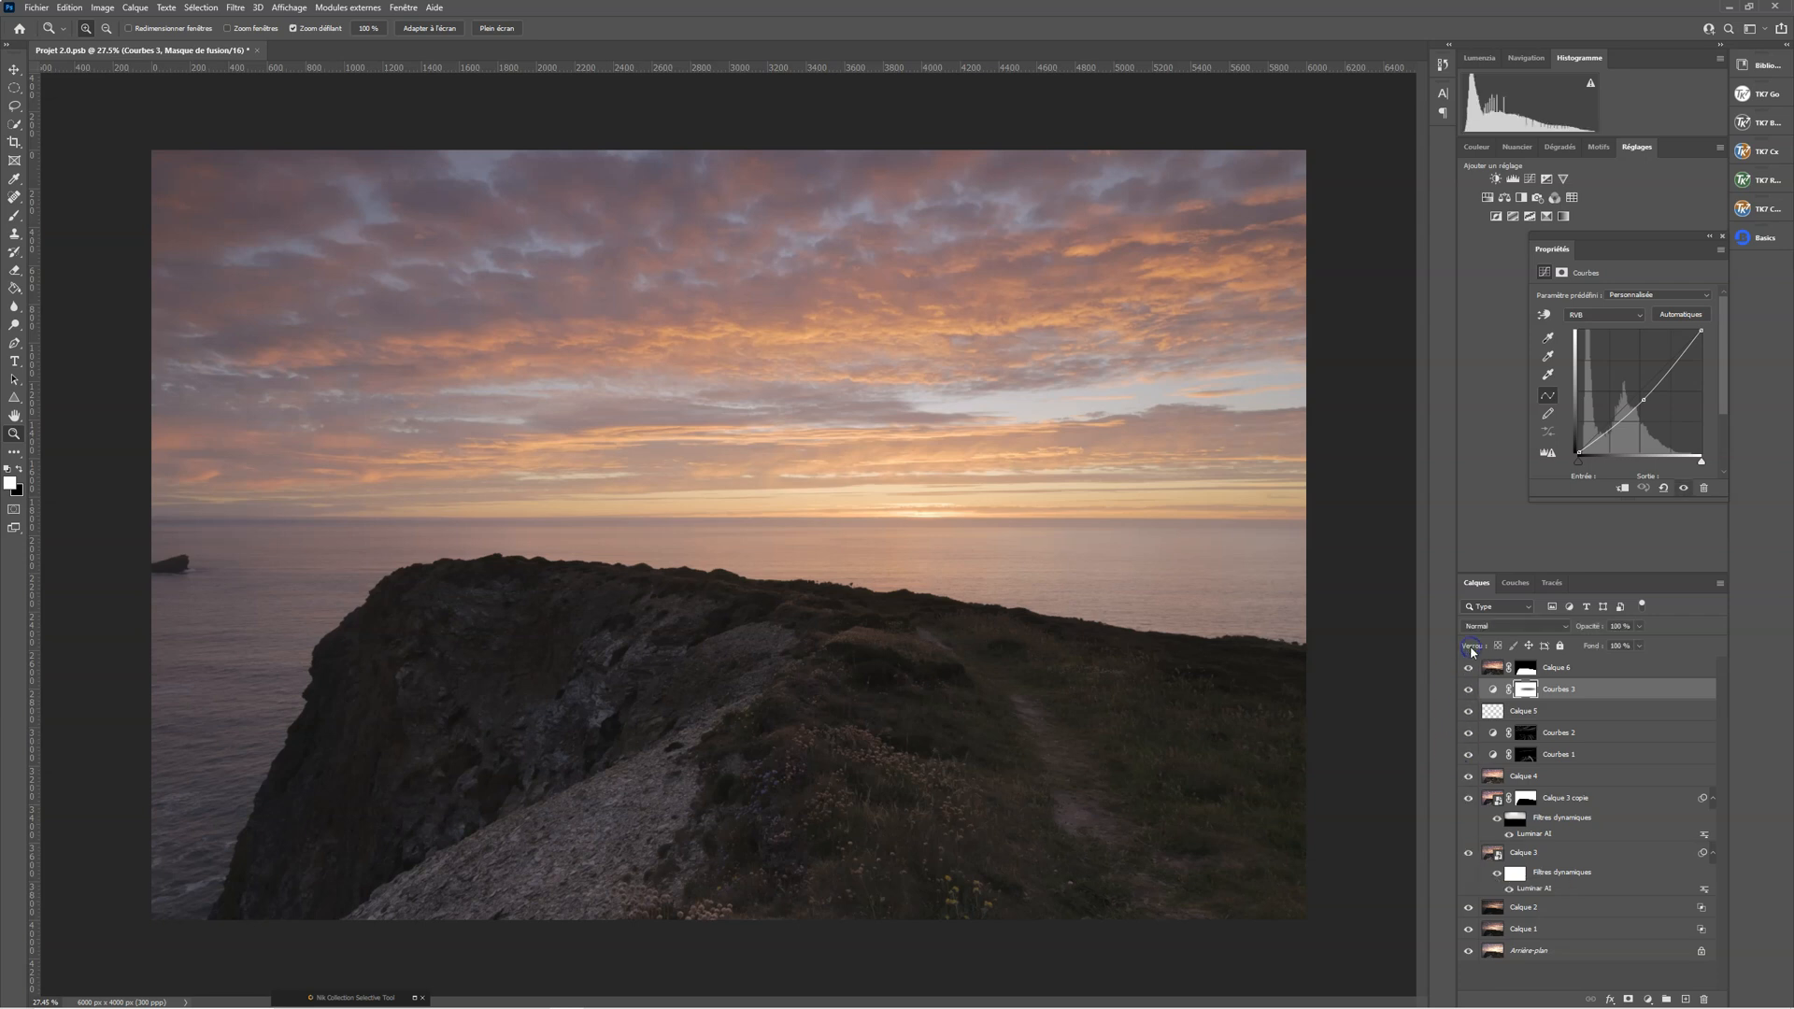
{"action": "left_click", "coordinate": [1494, 667]}
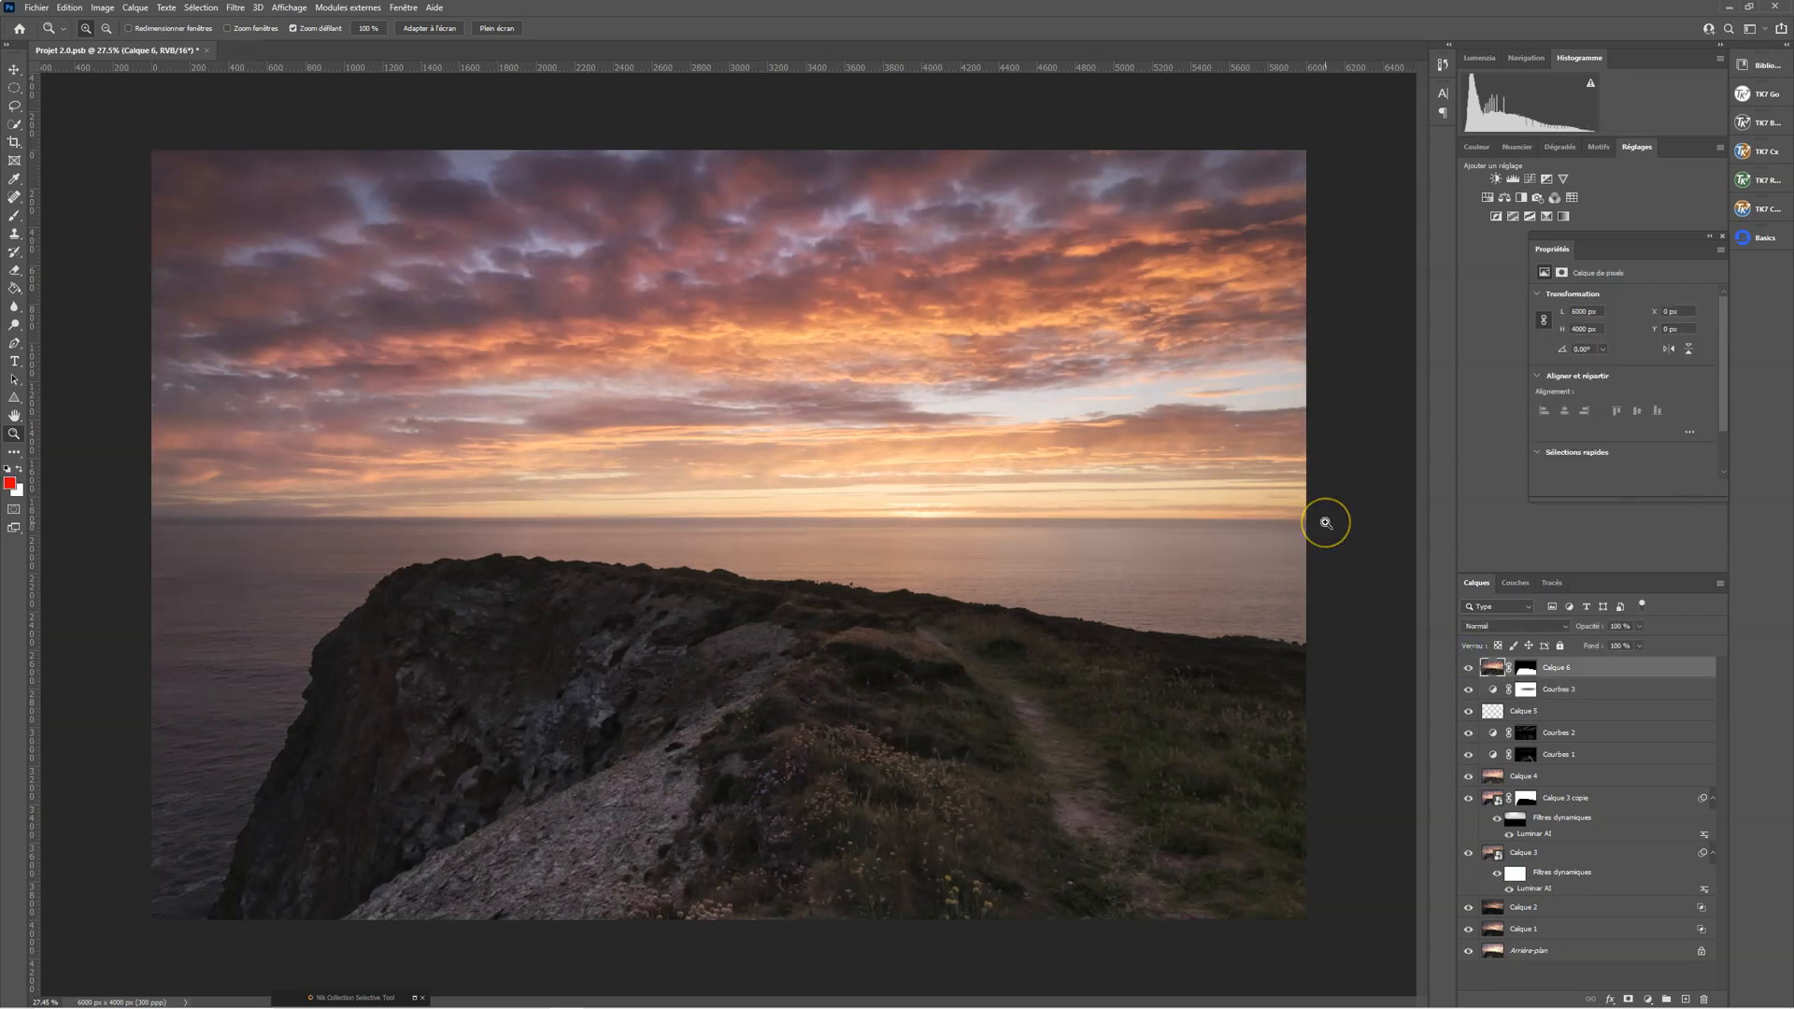